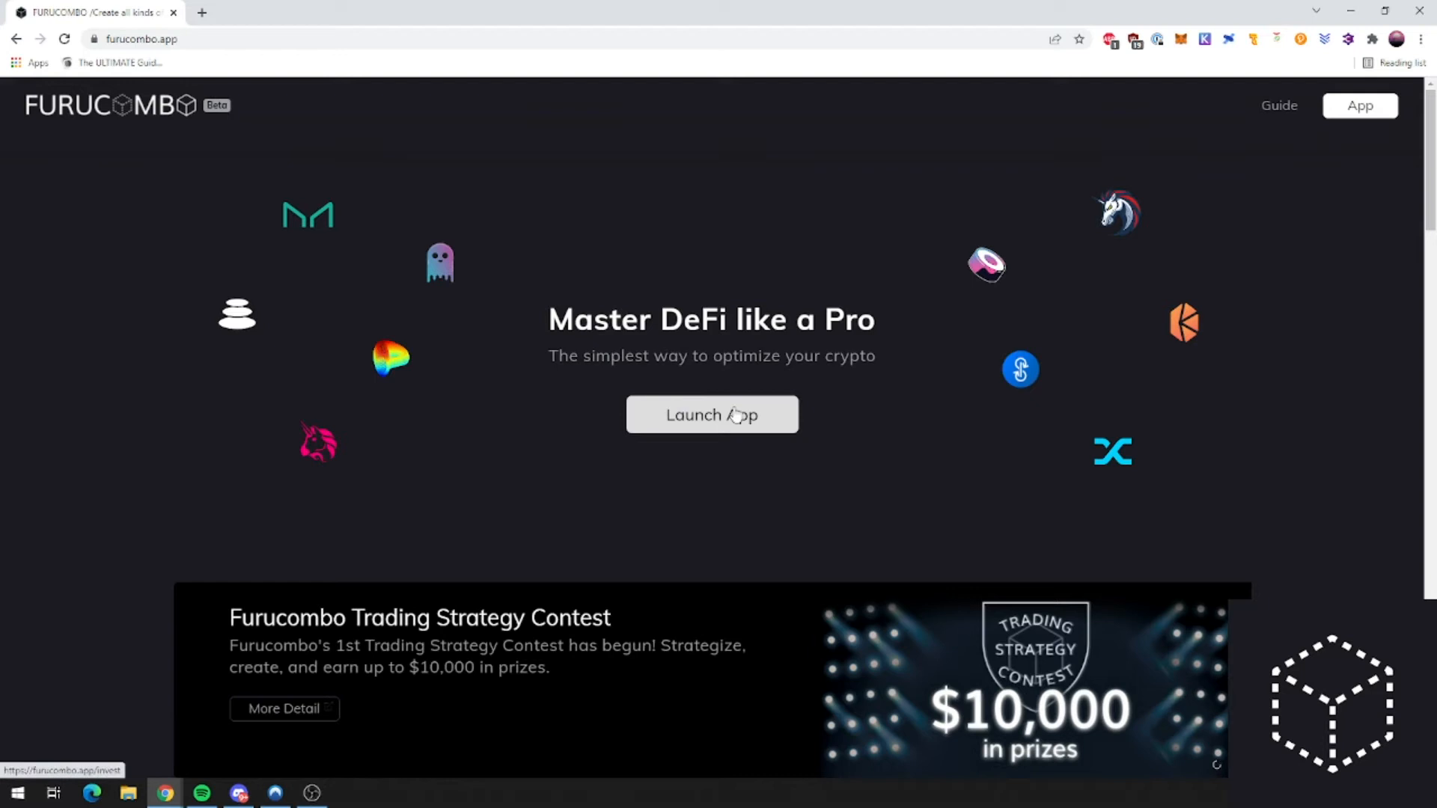
Step: Launch the Furucombo app from the landing page and go to the Create tab
click(738, 414)
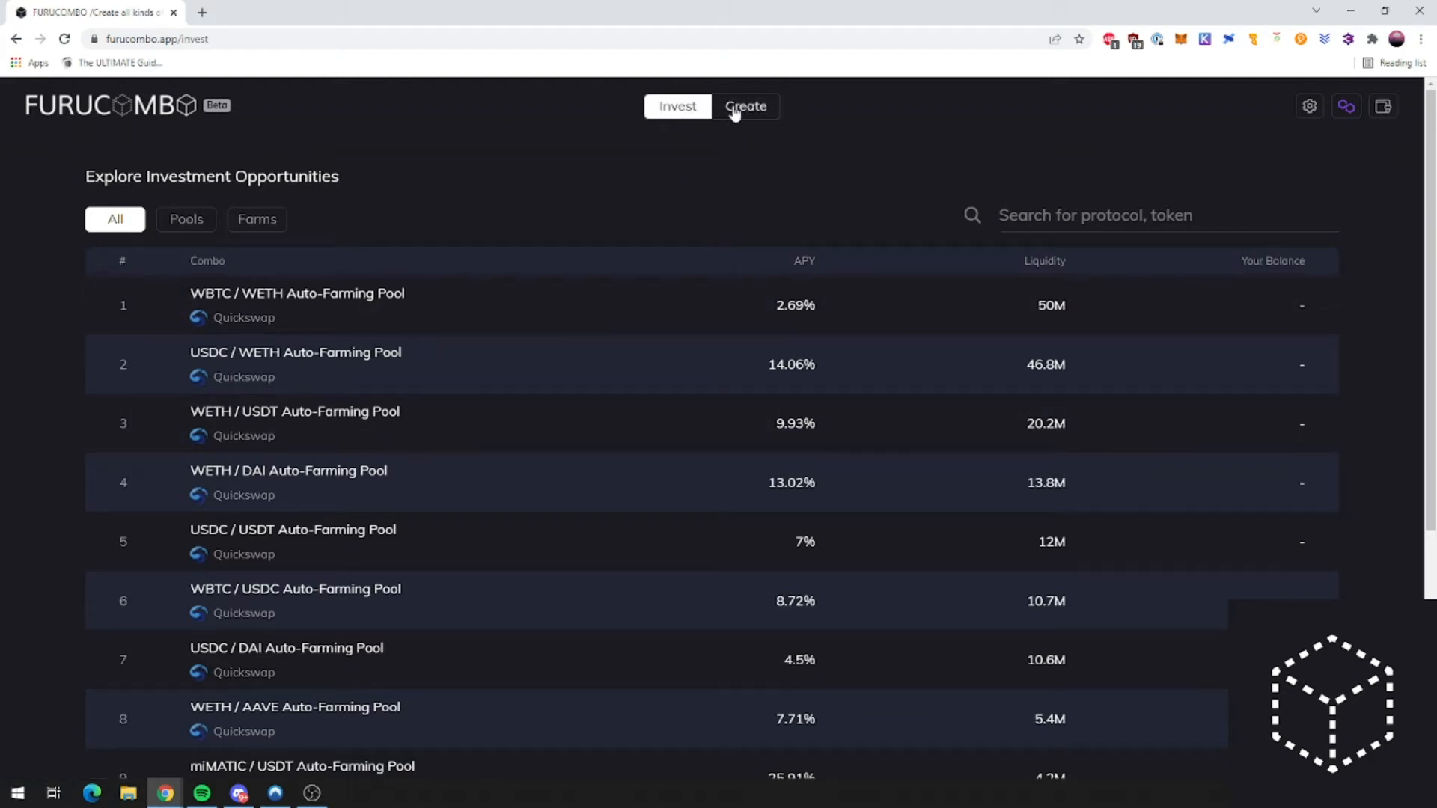
click(733, 110)
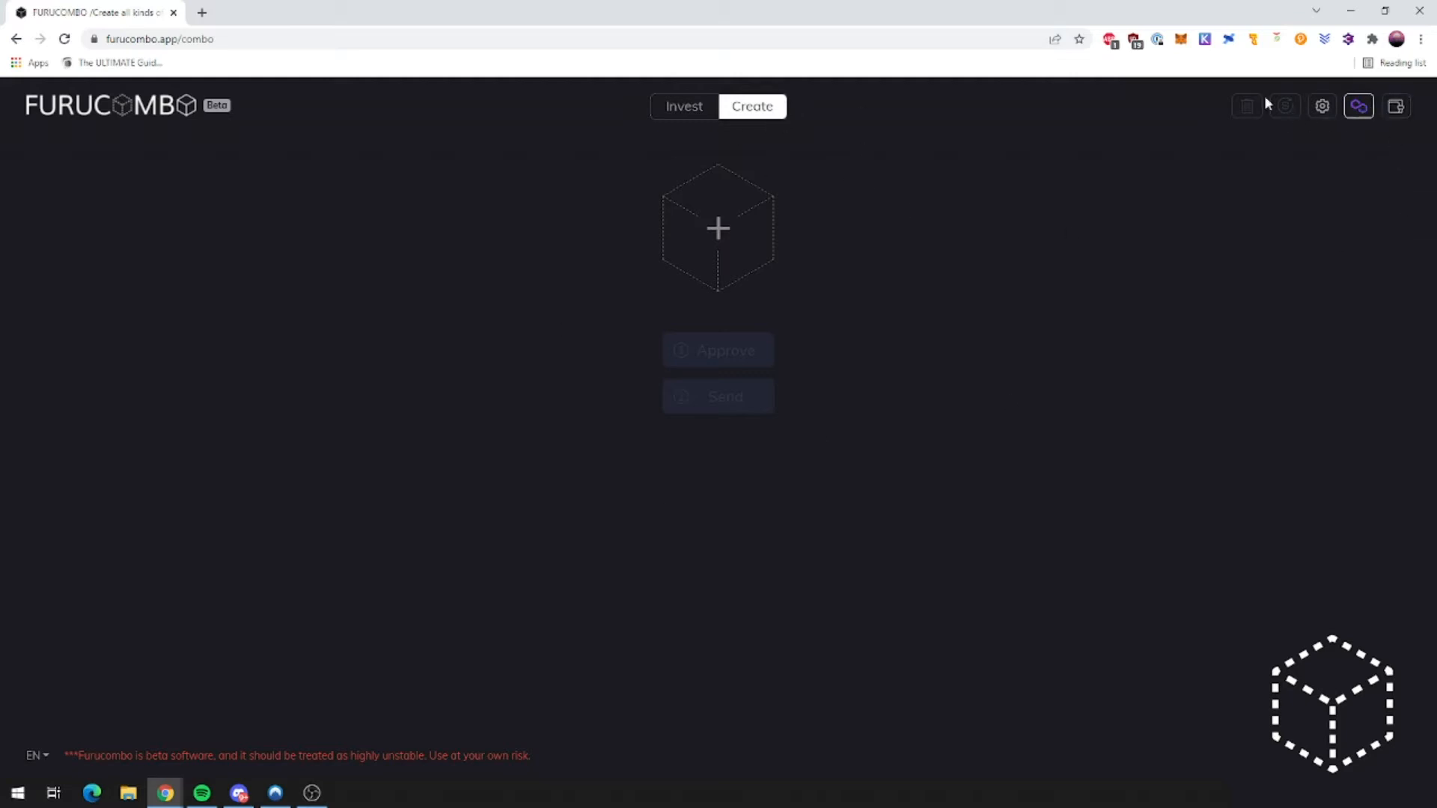
Step: Switch Furucombo to the Polygon network in the Network Switch dialog
click(1358, 109)
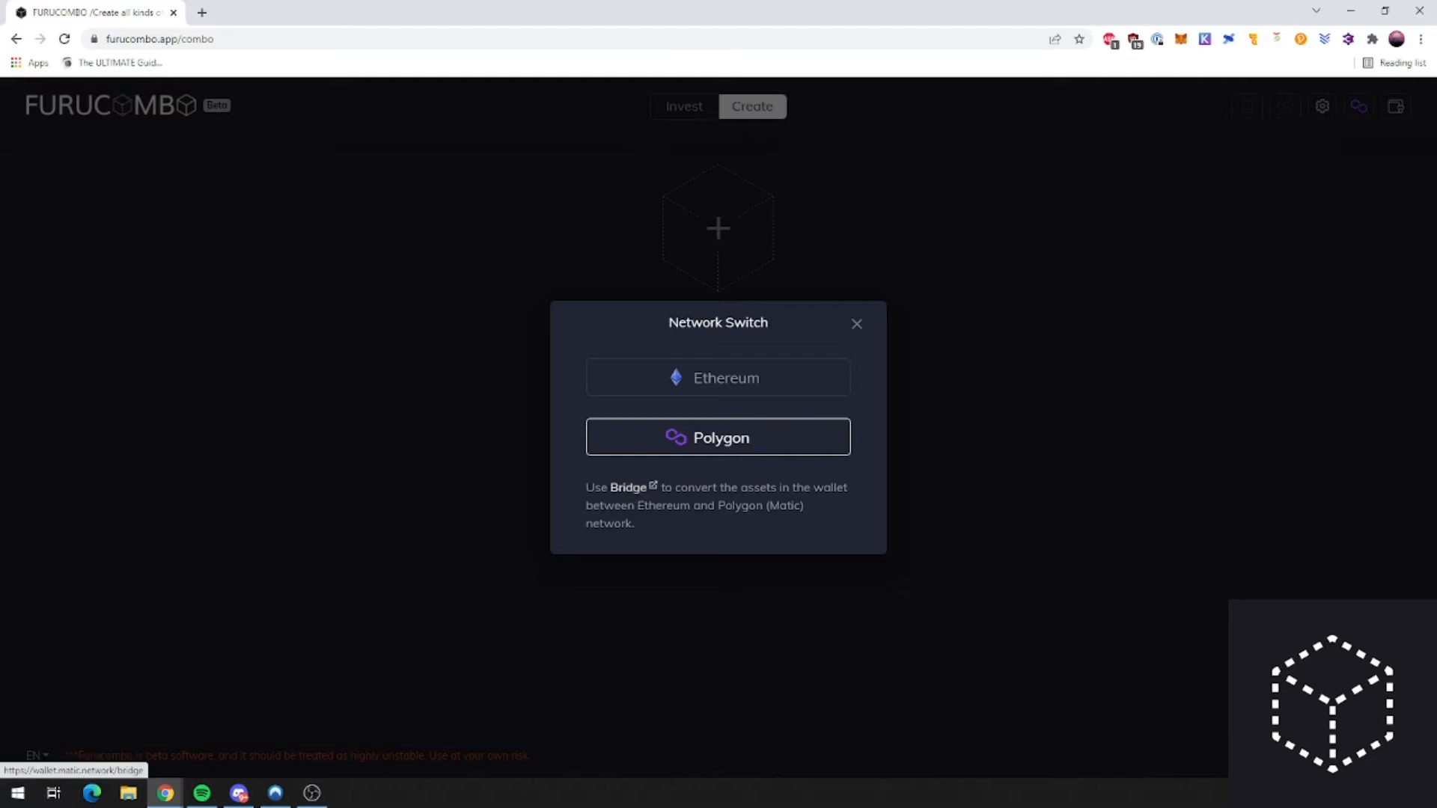
drag(635, 505, 759, 505)
click(758, 505)
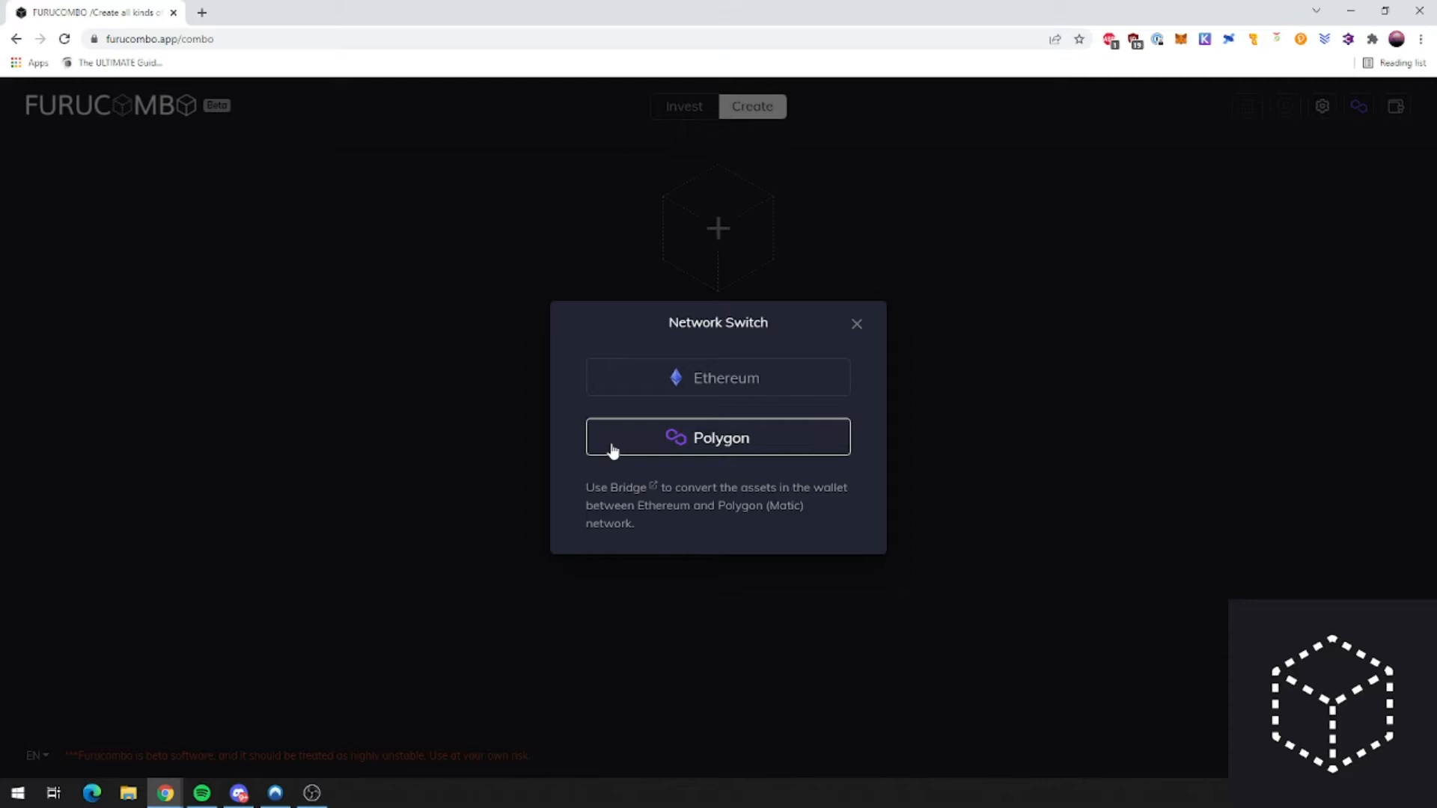
click(708, 449)
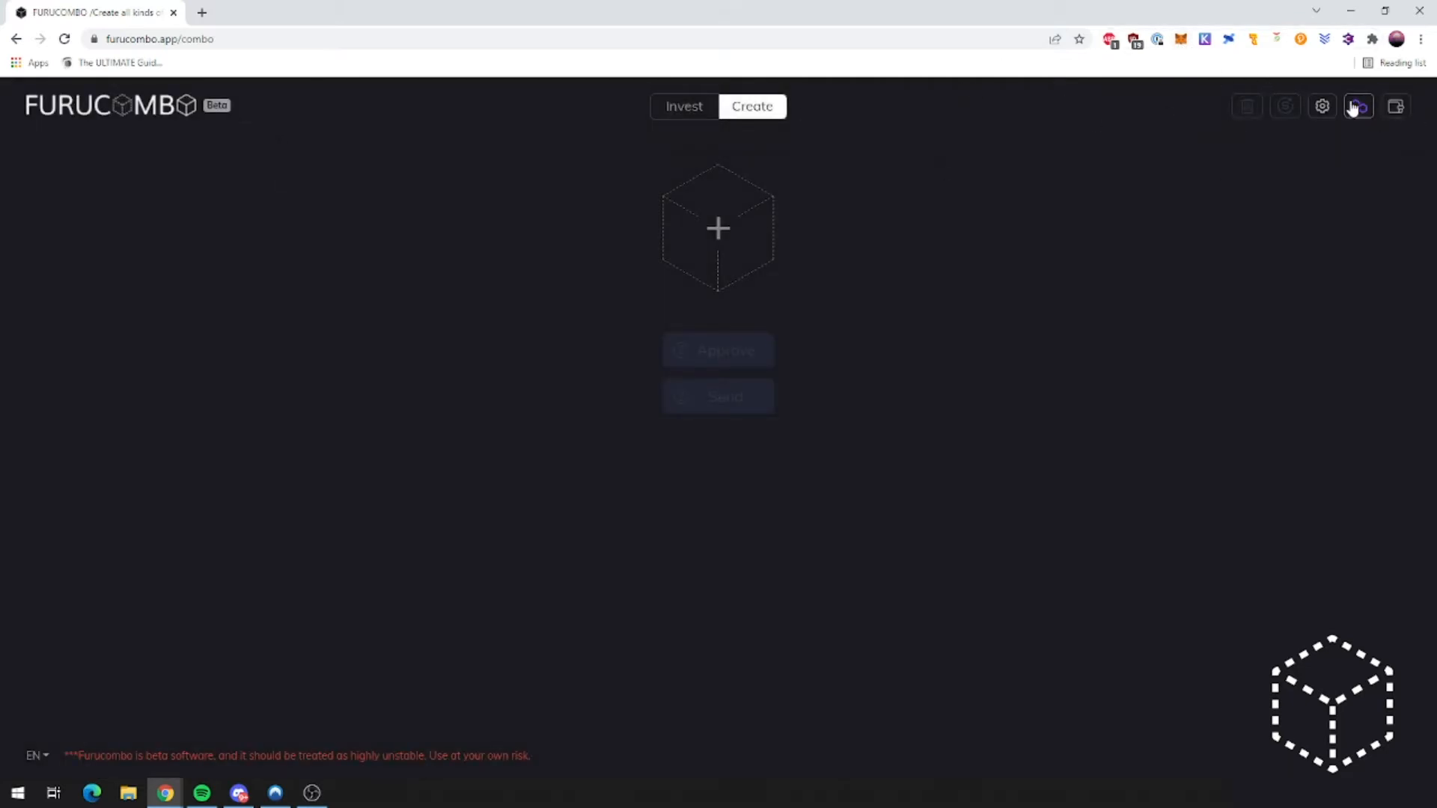
click(202, 12)
Step: On chainlist.defillama.com, connect MetaMask, add Polygon Mainnet (chain ID 137), then close the tab
text(chainlist)
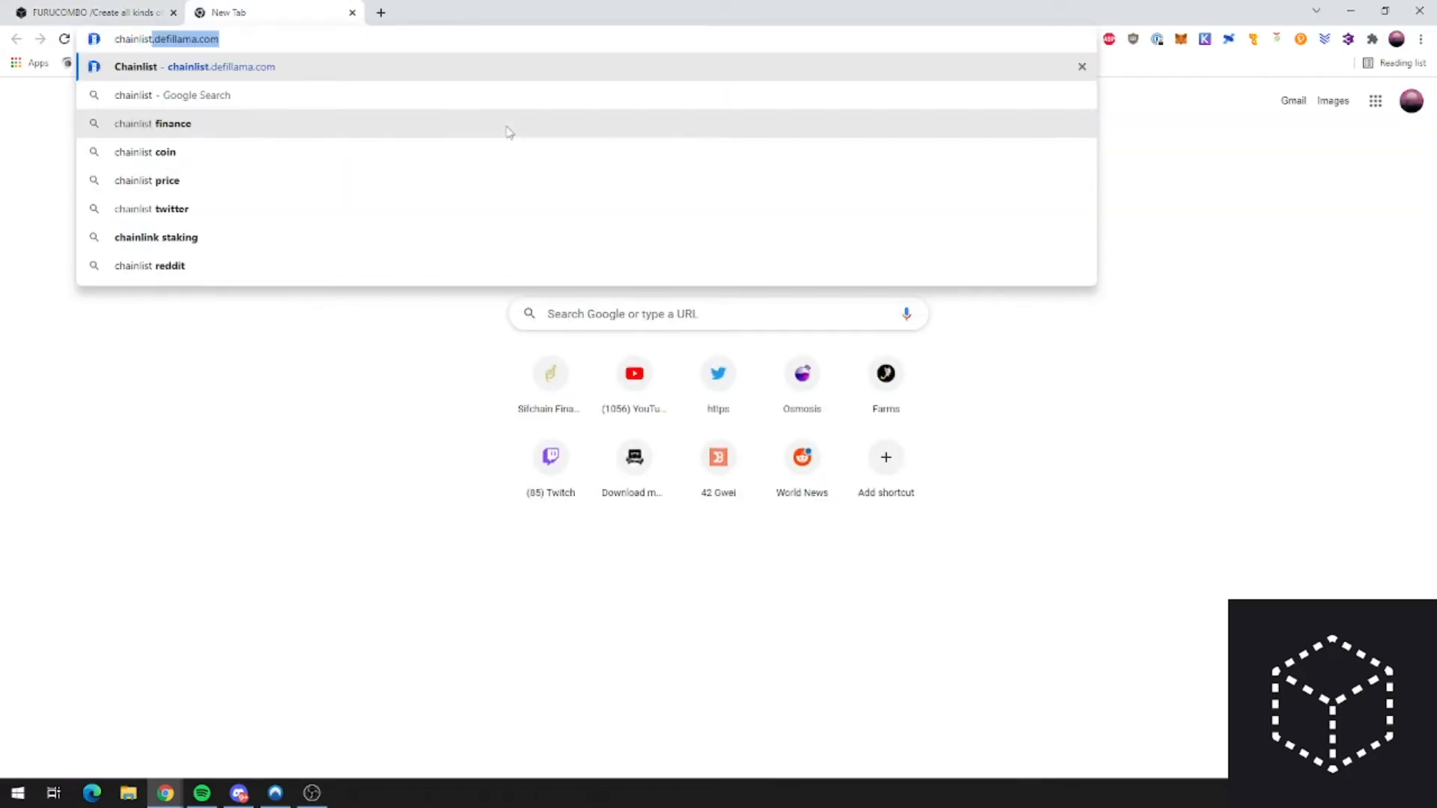
click(281, 65)
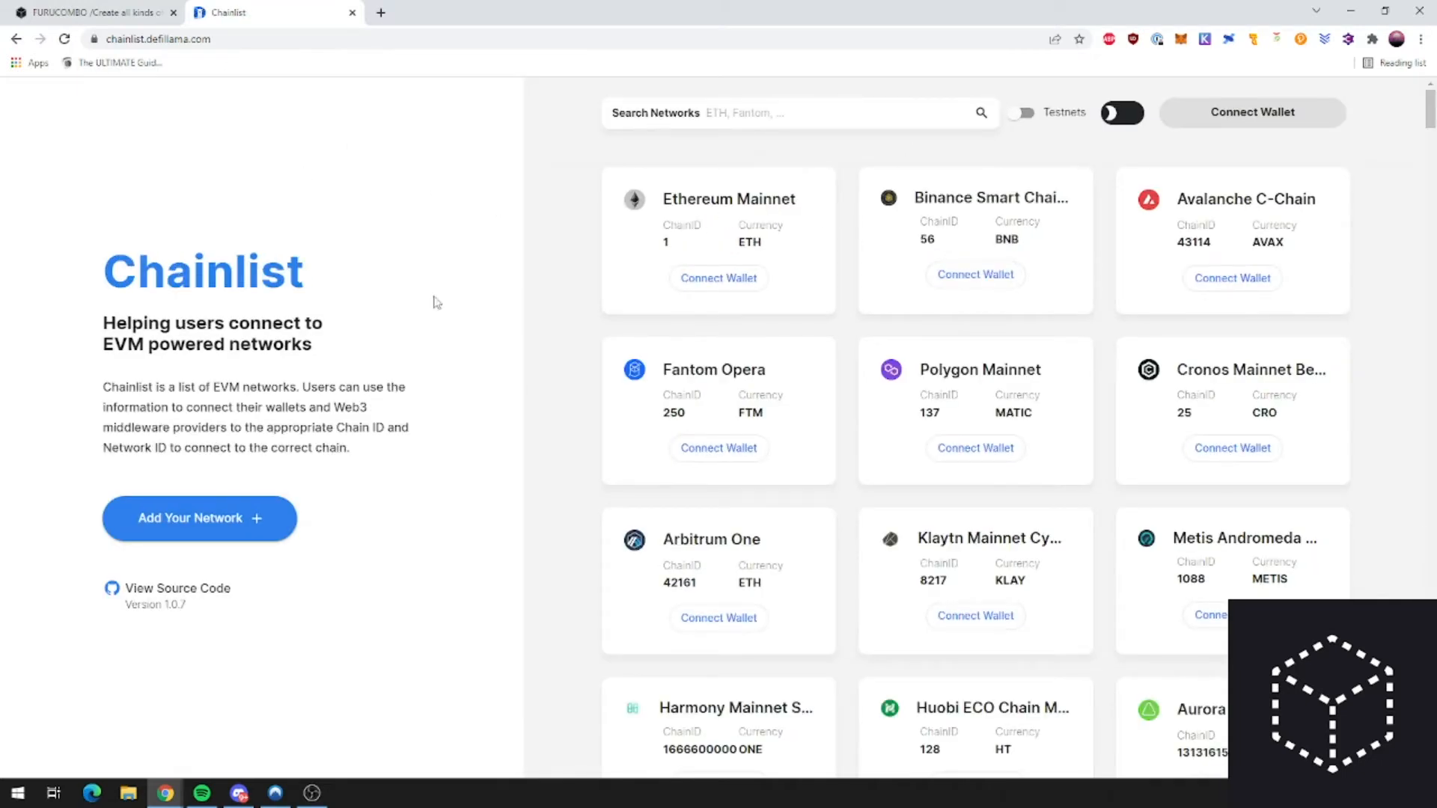
click(972, 451)
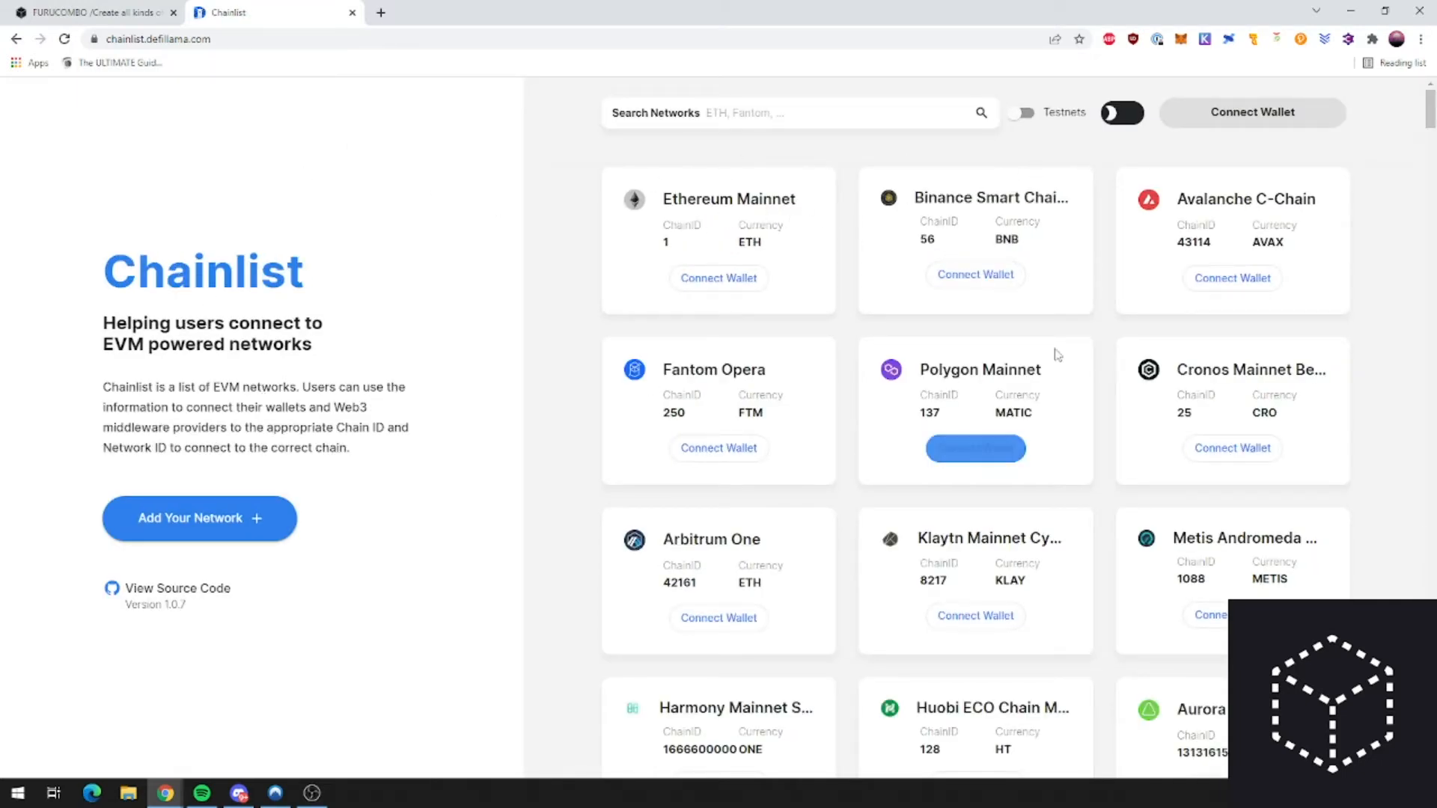
click(1001, 449)
scroll(1322, 399, down, 5)
click(1358, 421)
click(1369, 421)
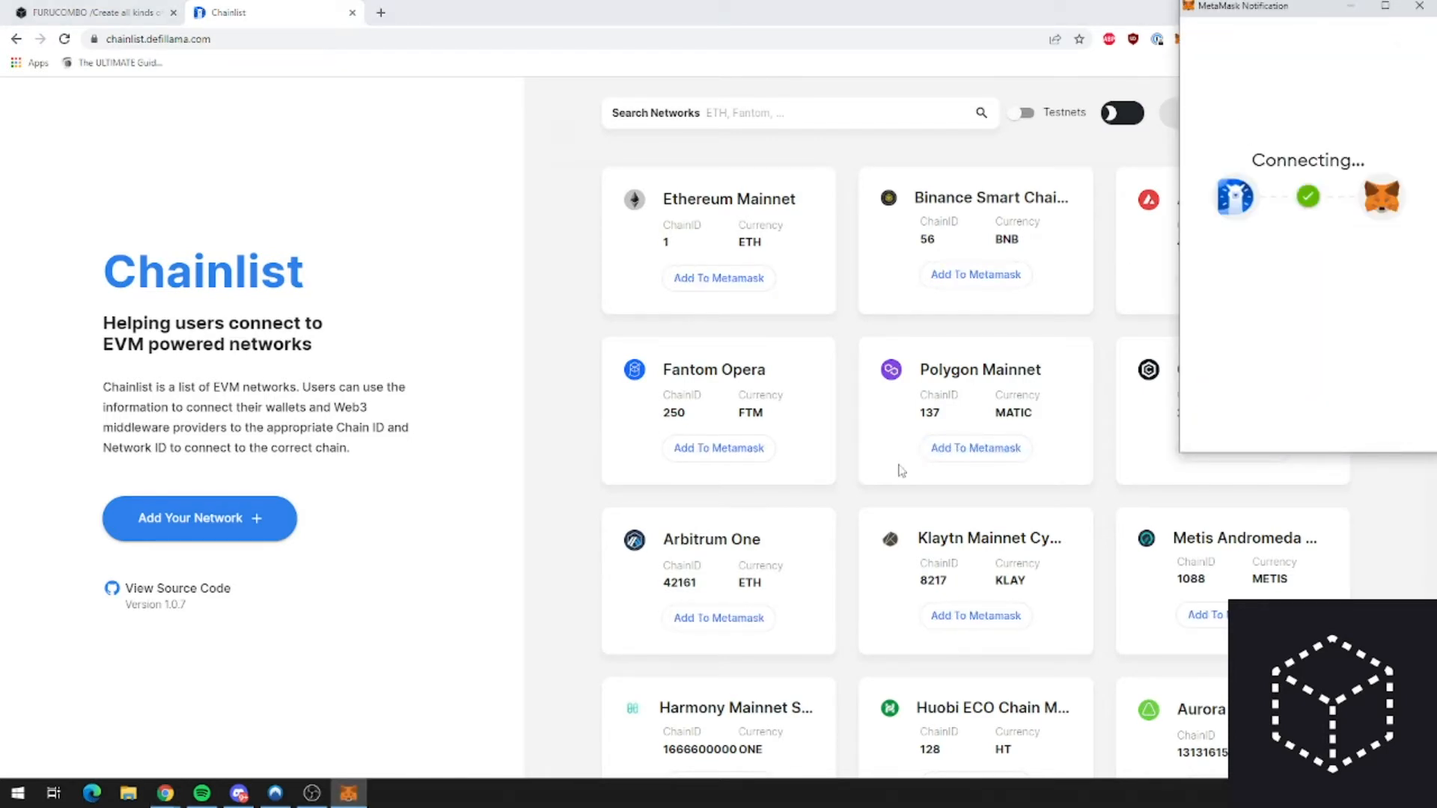
click(952, 452)
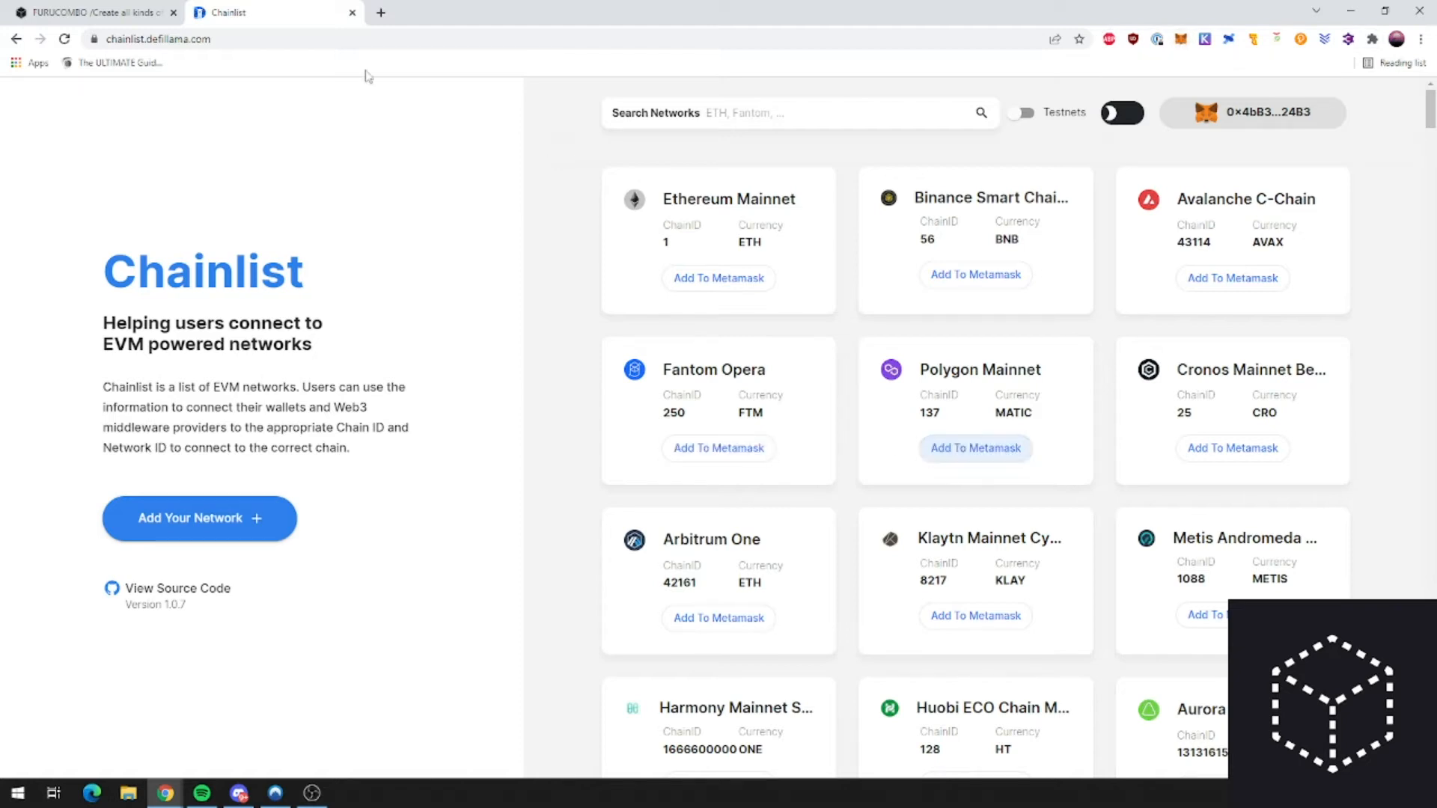
click(352, 14)
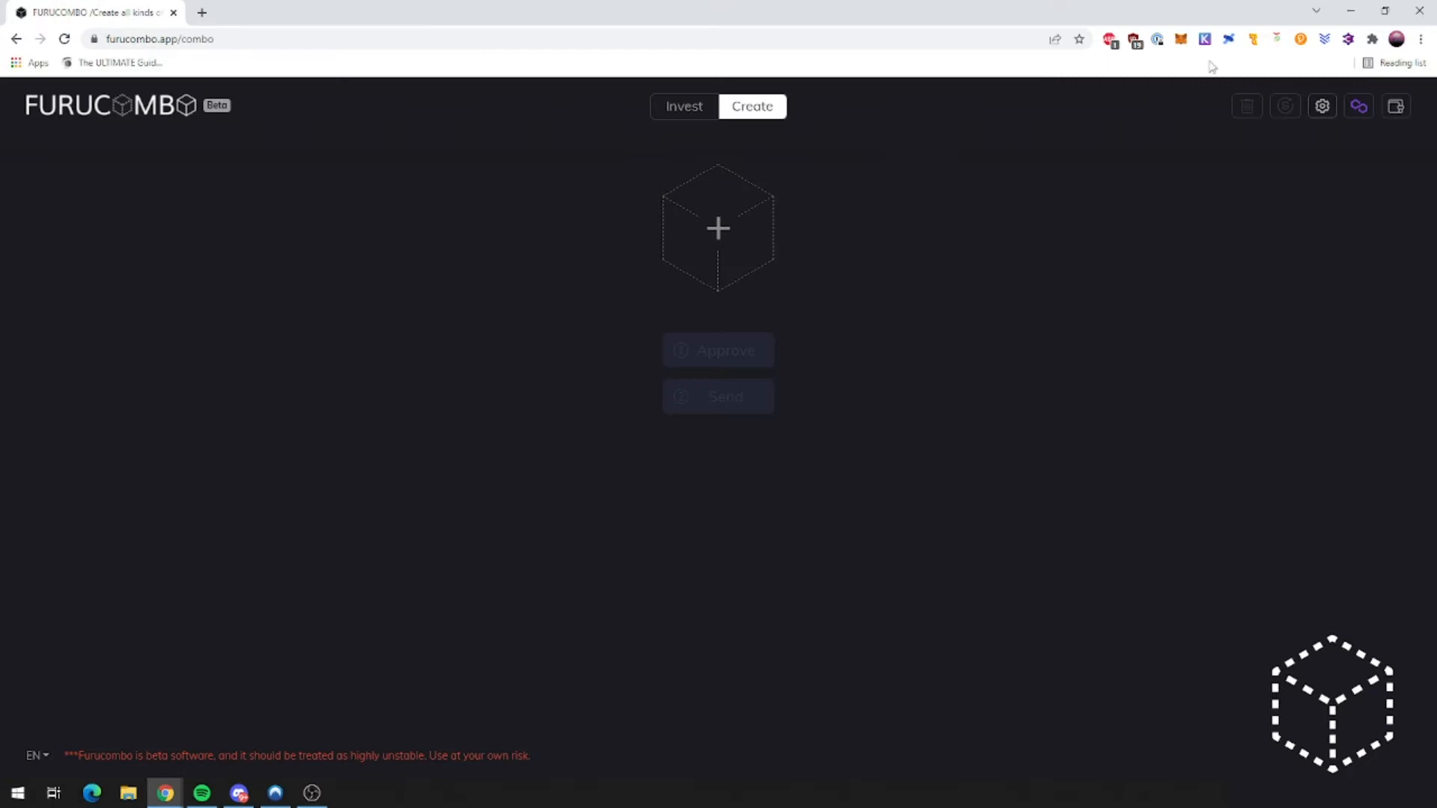
Step: Check the 4 MATIC balance in the MetaMask wallet popup
click(1181, 39)
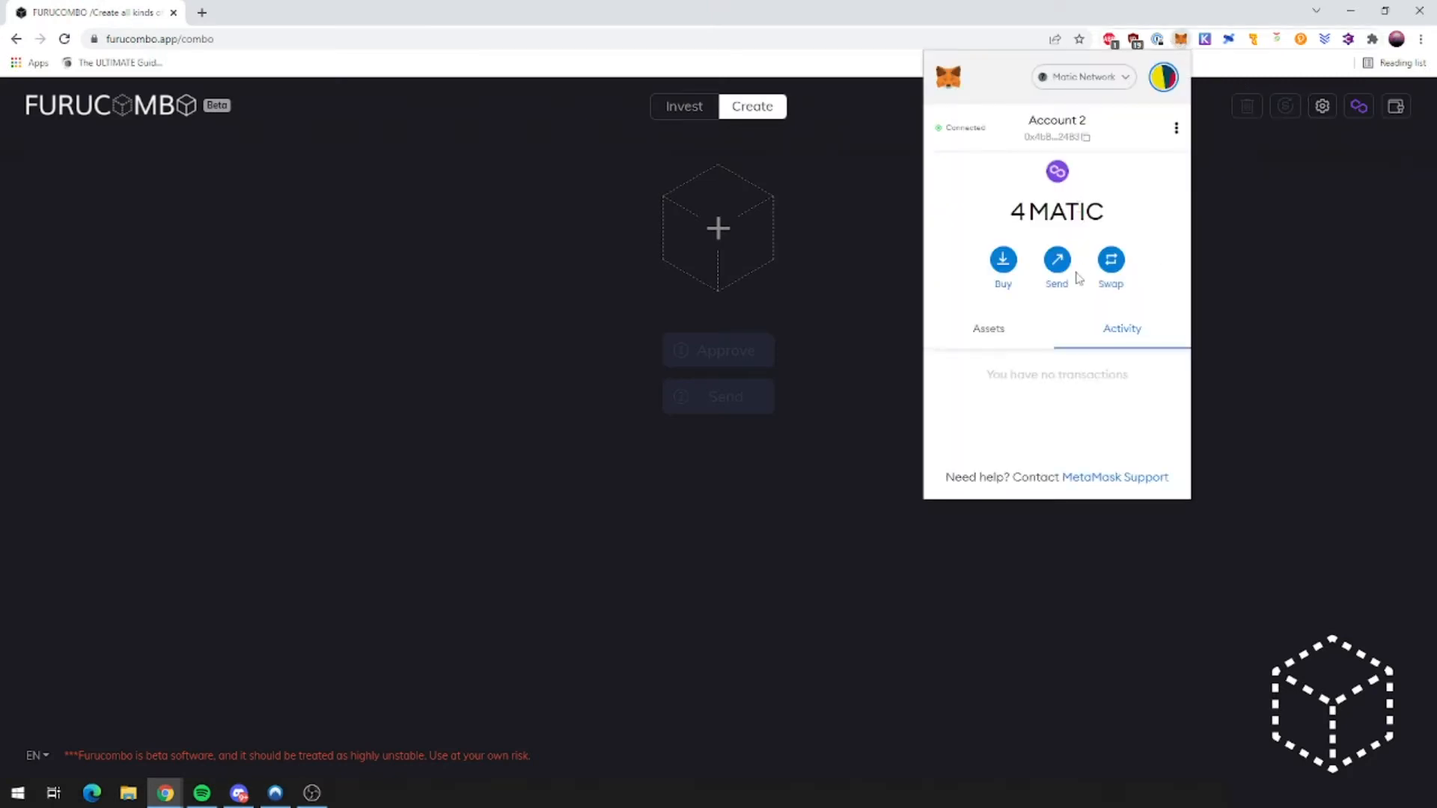
drag(1013, 220, 1124, 219)
click(1128, 216)
click(1180, 41)
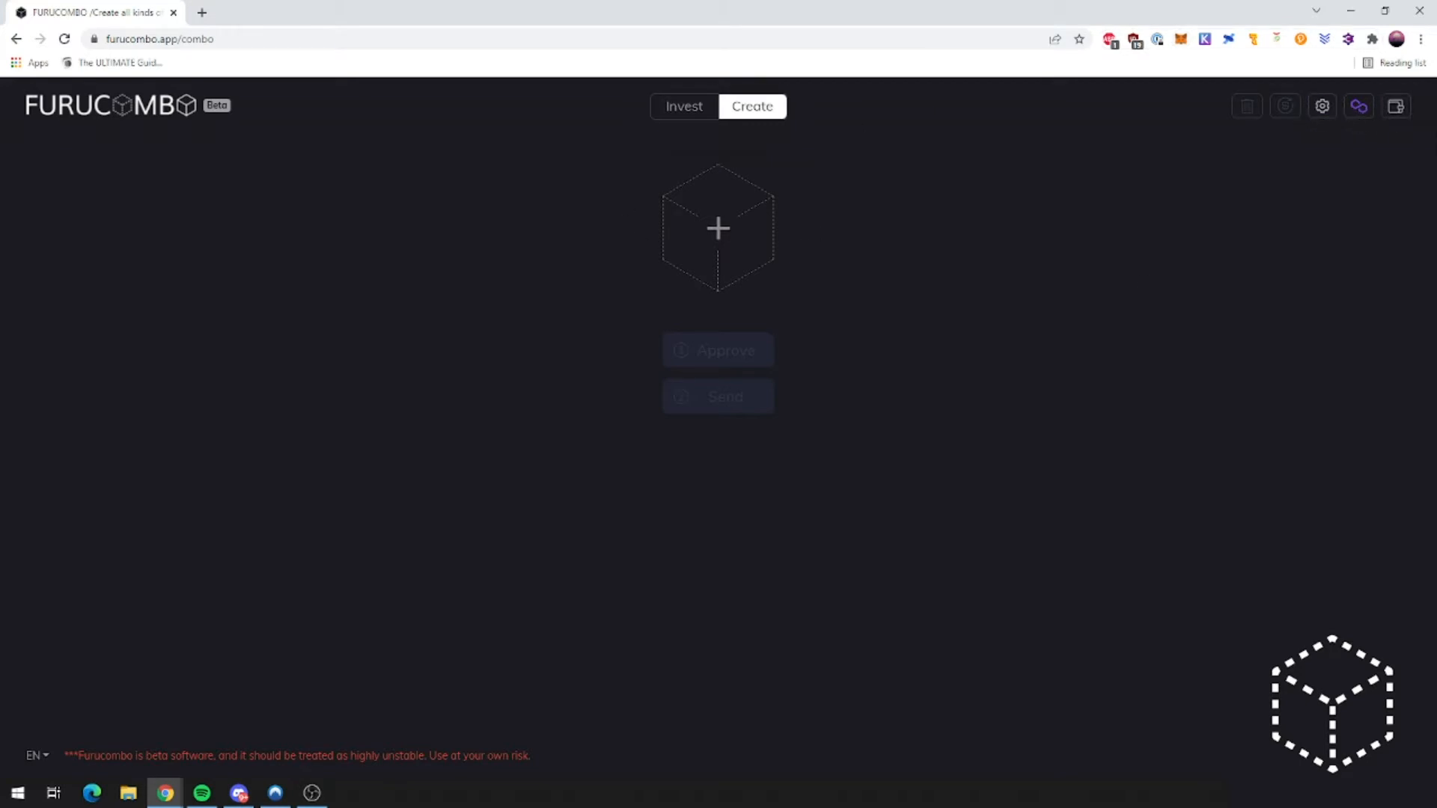
Step: Connect the MetaMask wallet to Furucombo from the header wallet options
click(1392, 111)
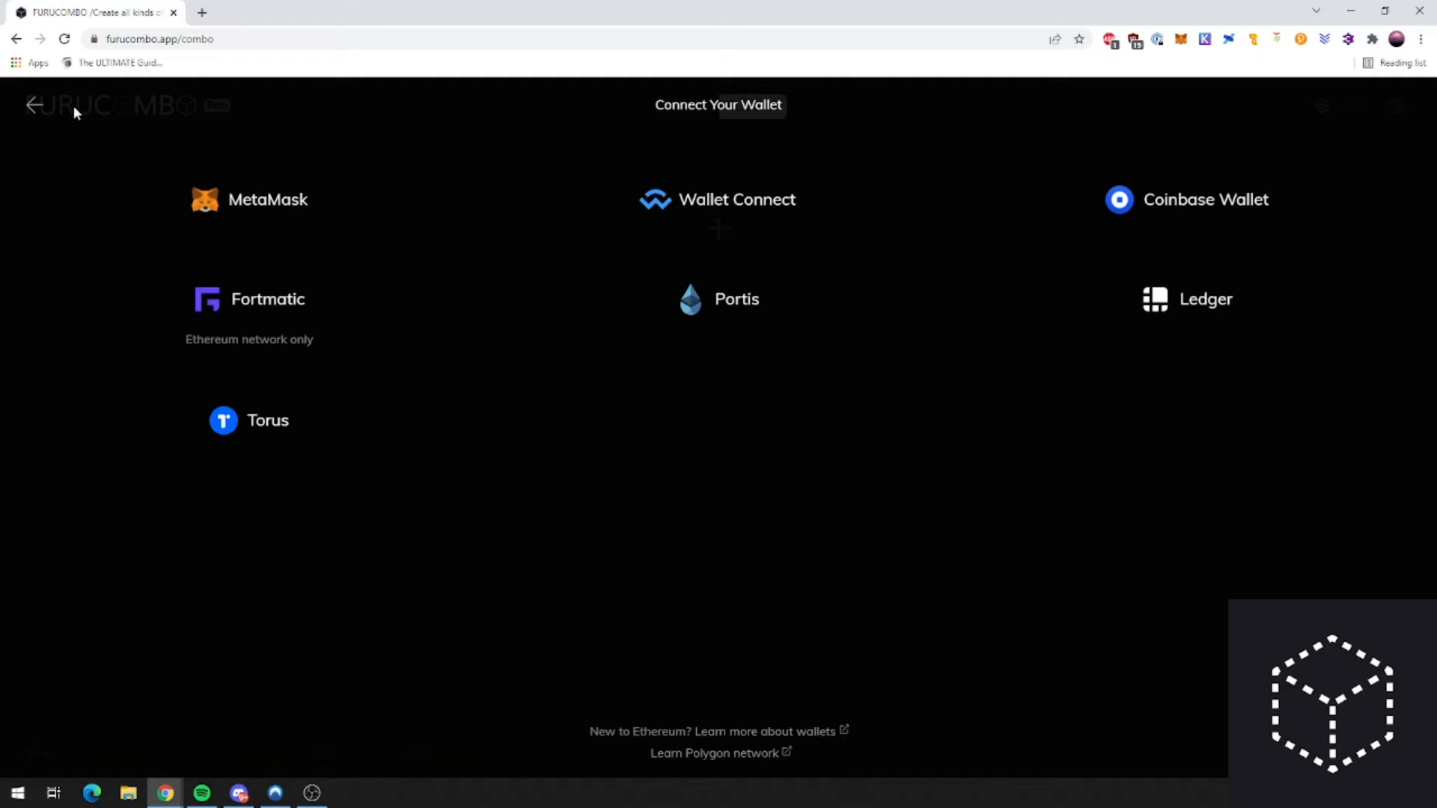
click(34, 106)
click(1394, 115)
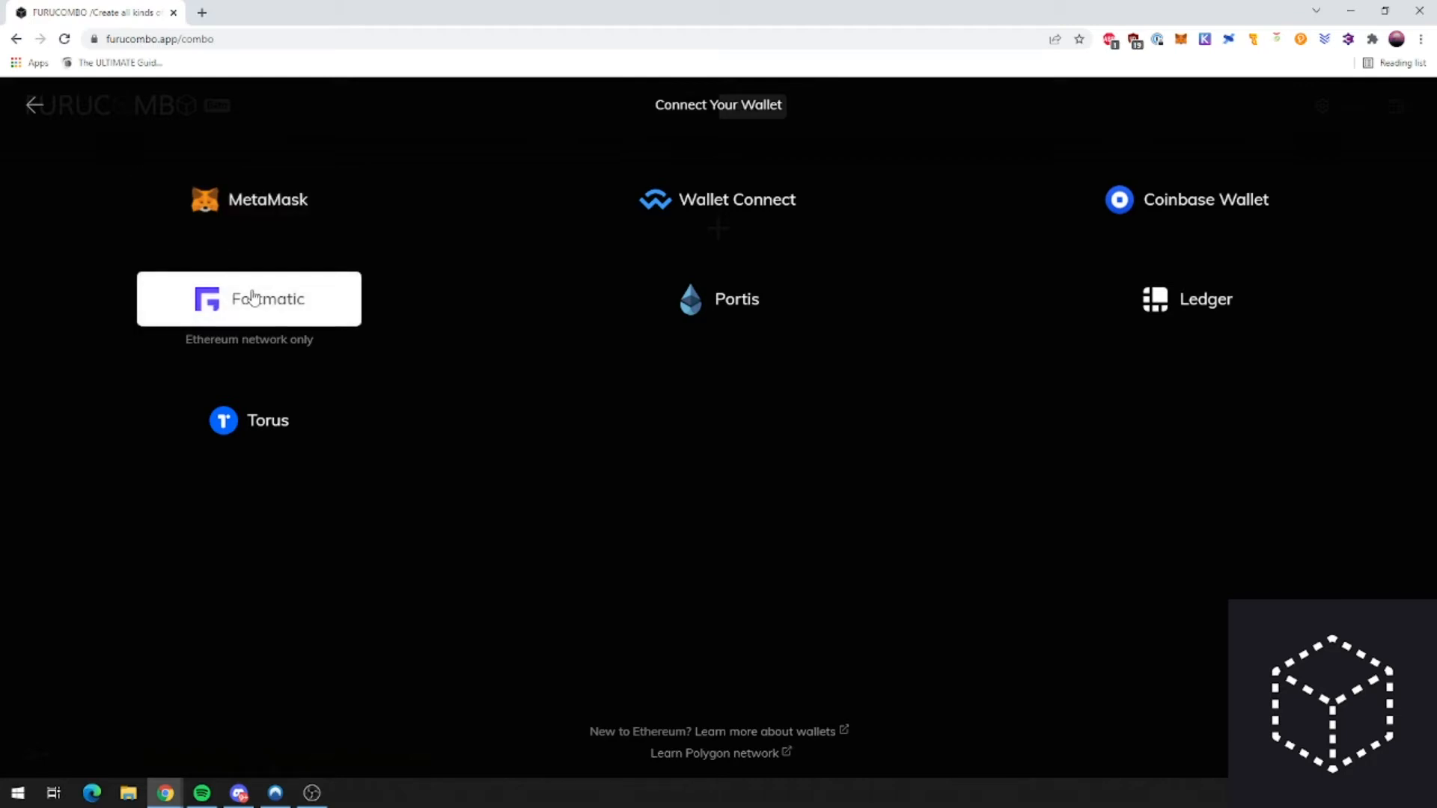
click(262, 212)
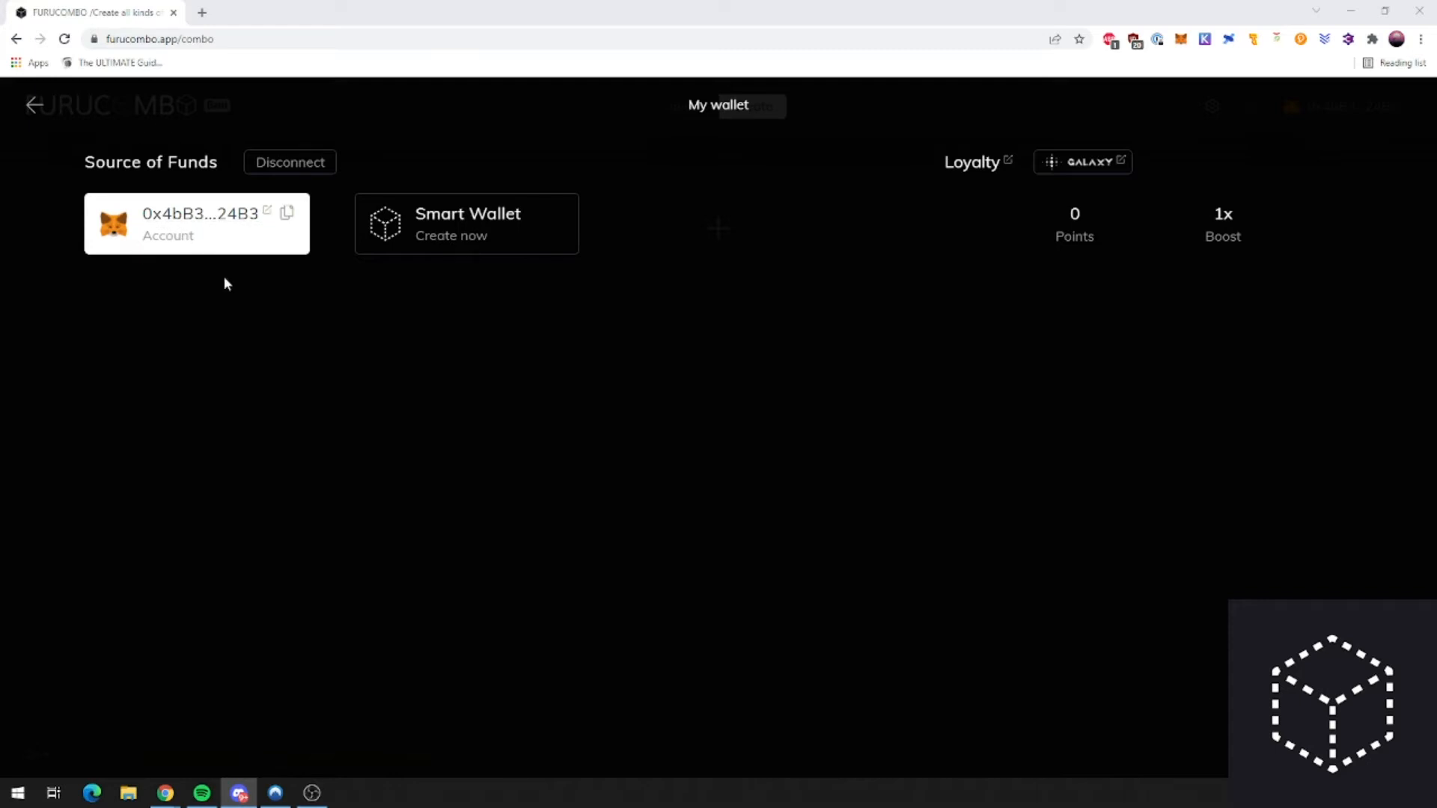
Step: Return from My wallet to the empty Create page showing the connected account address
click(240, 248)
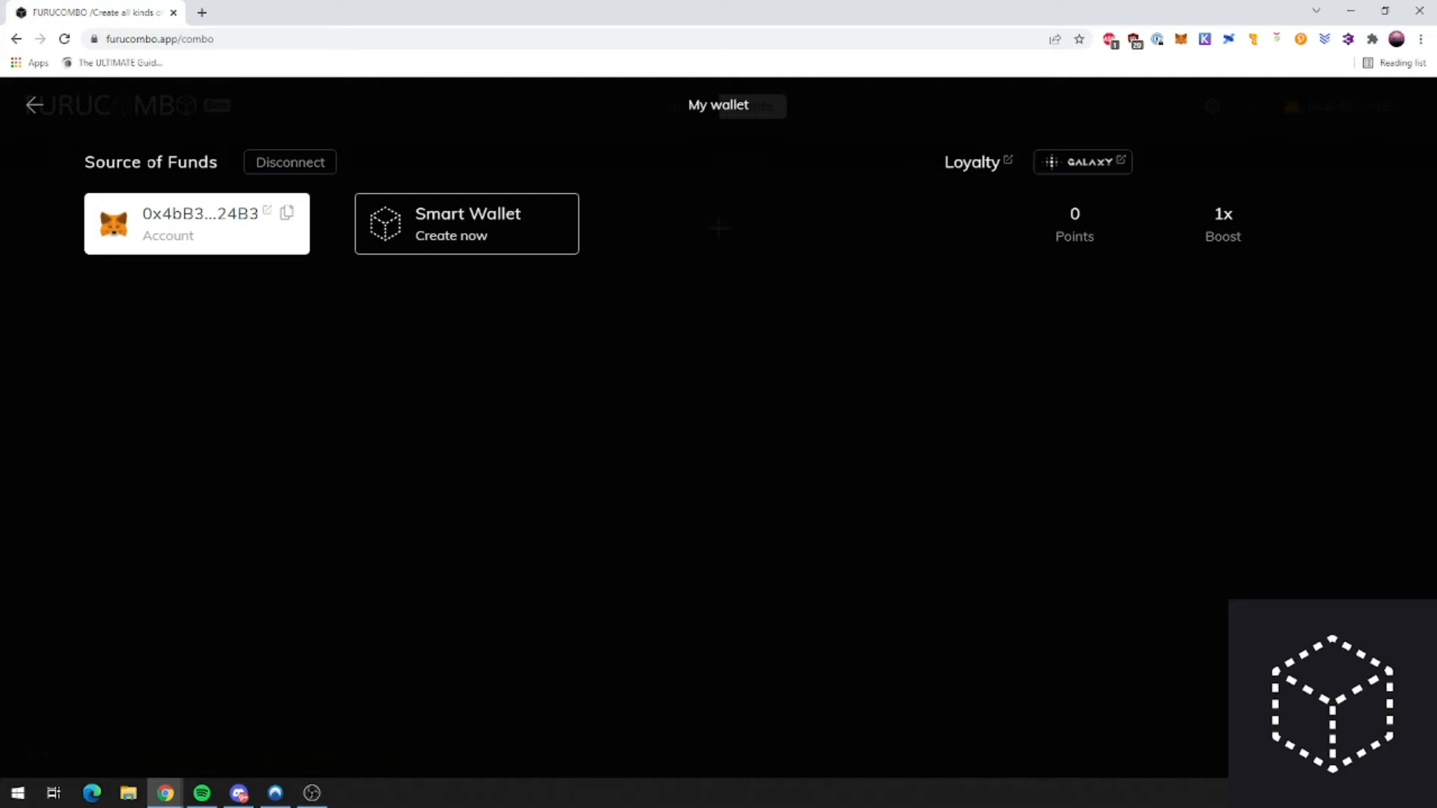
click(34, 105)
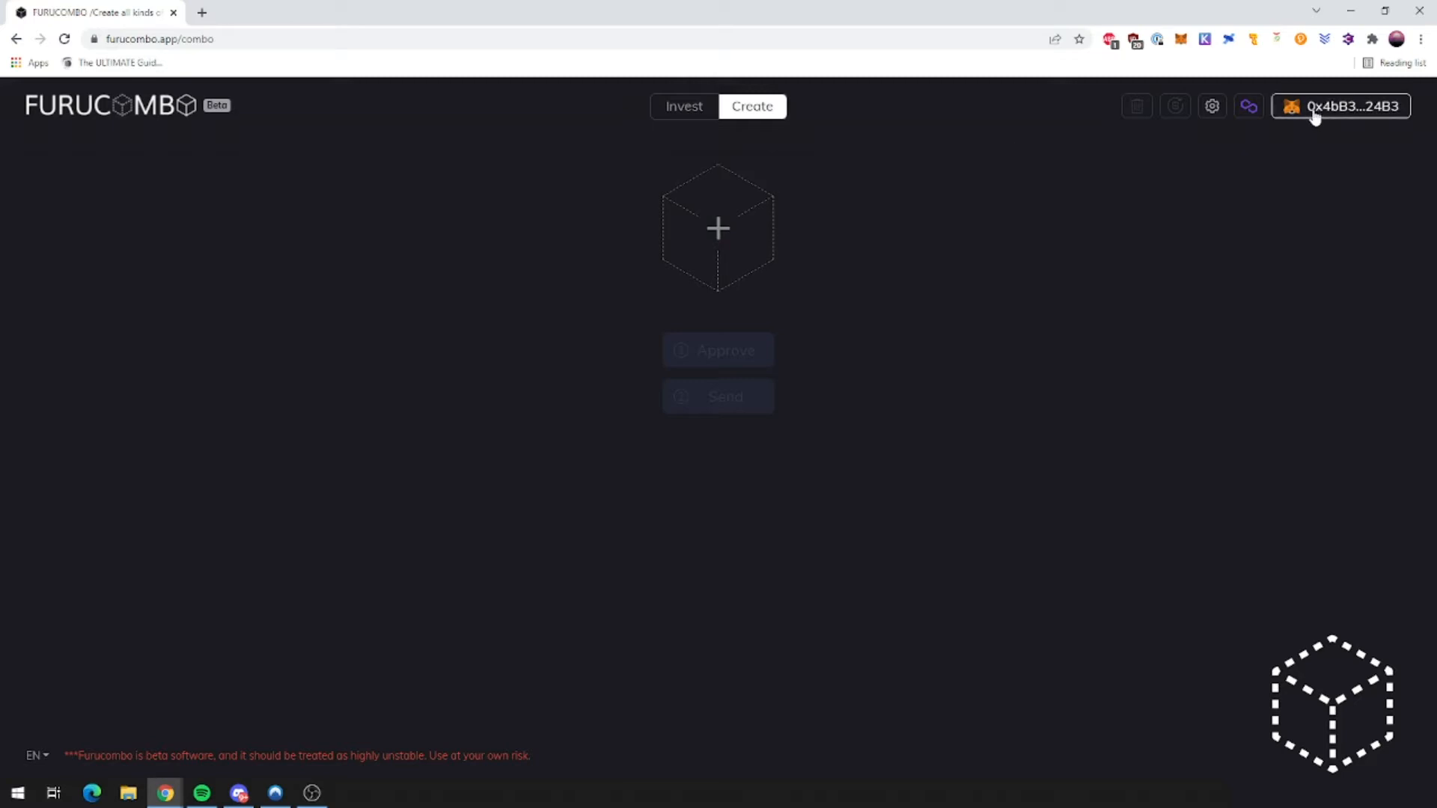
Step: Turn off Infinite allowance in Transaction Settings, leaving Auto 3% slippage and Fast speed
click(1212, 106)
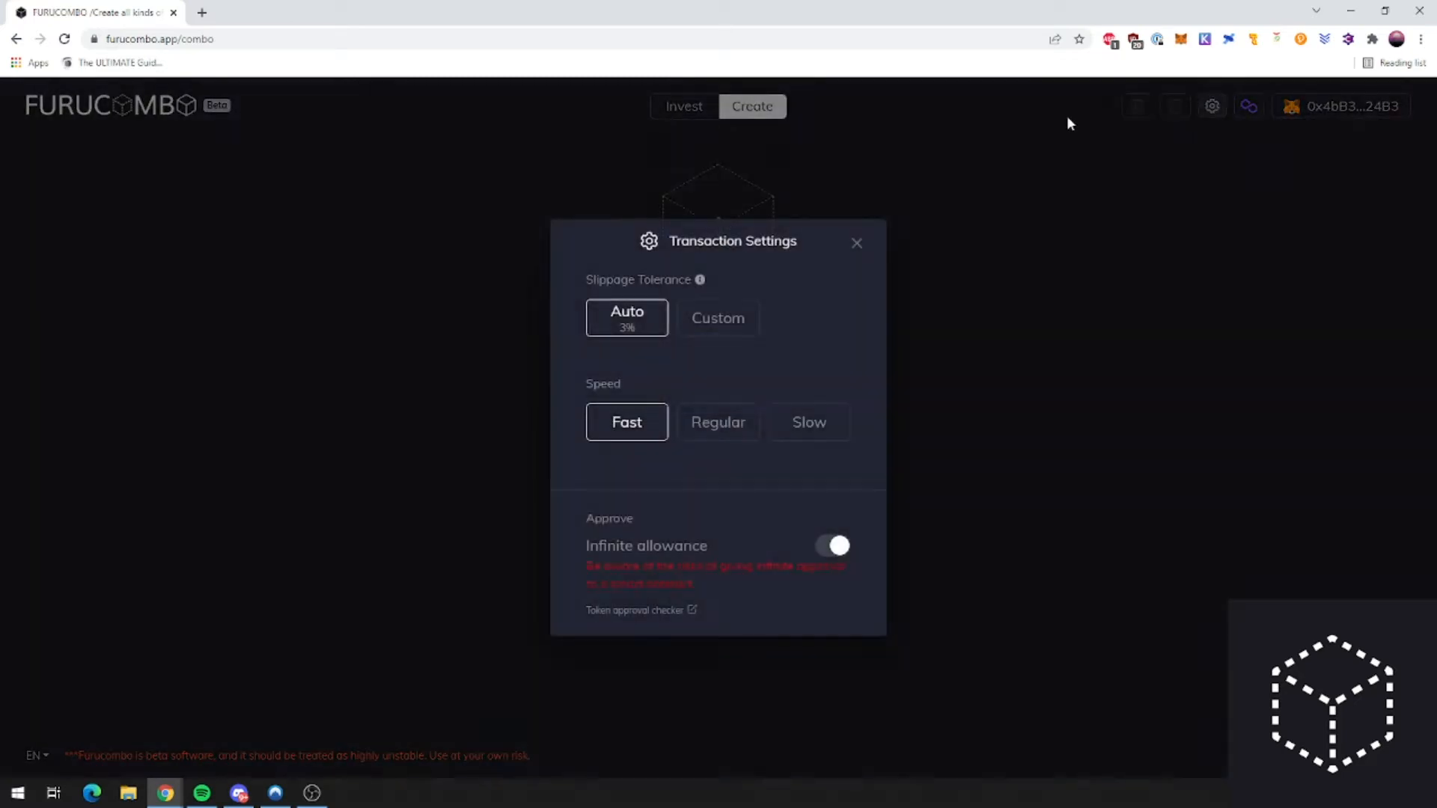
click(869, 238)
click(1210, 107)
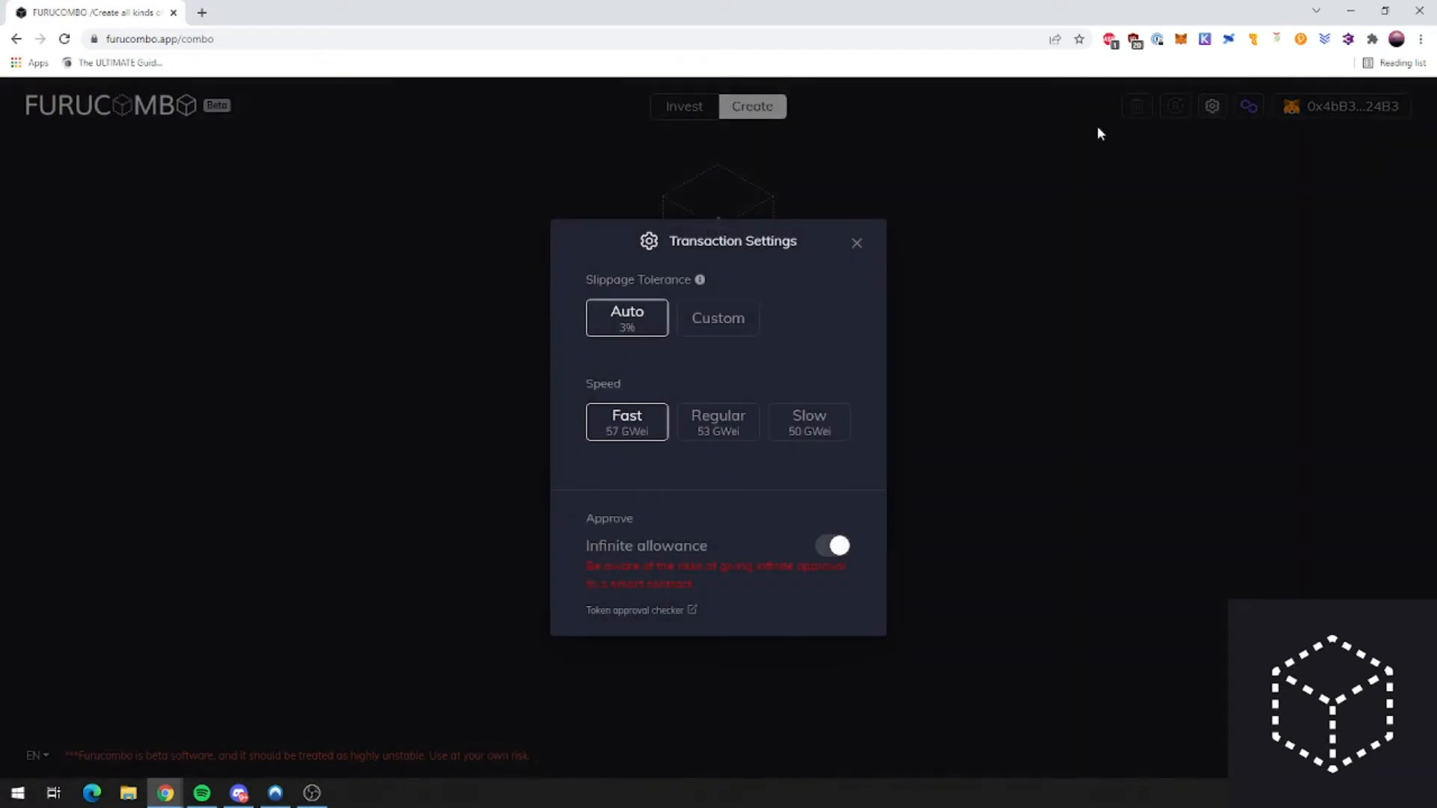
drag(658, 244, 797, 242)
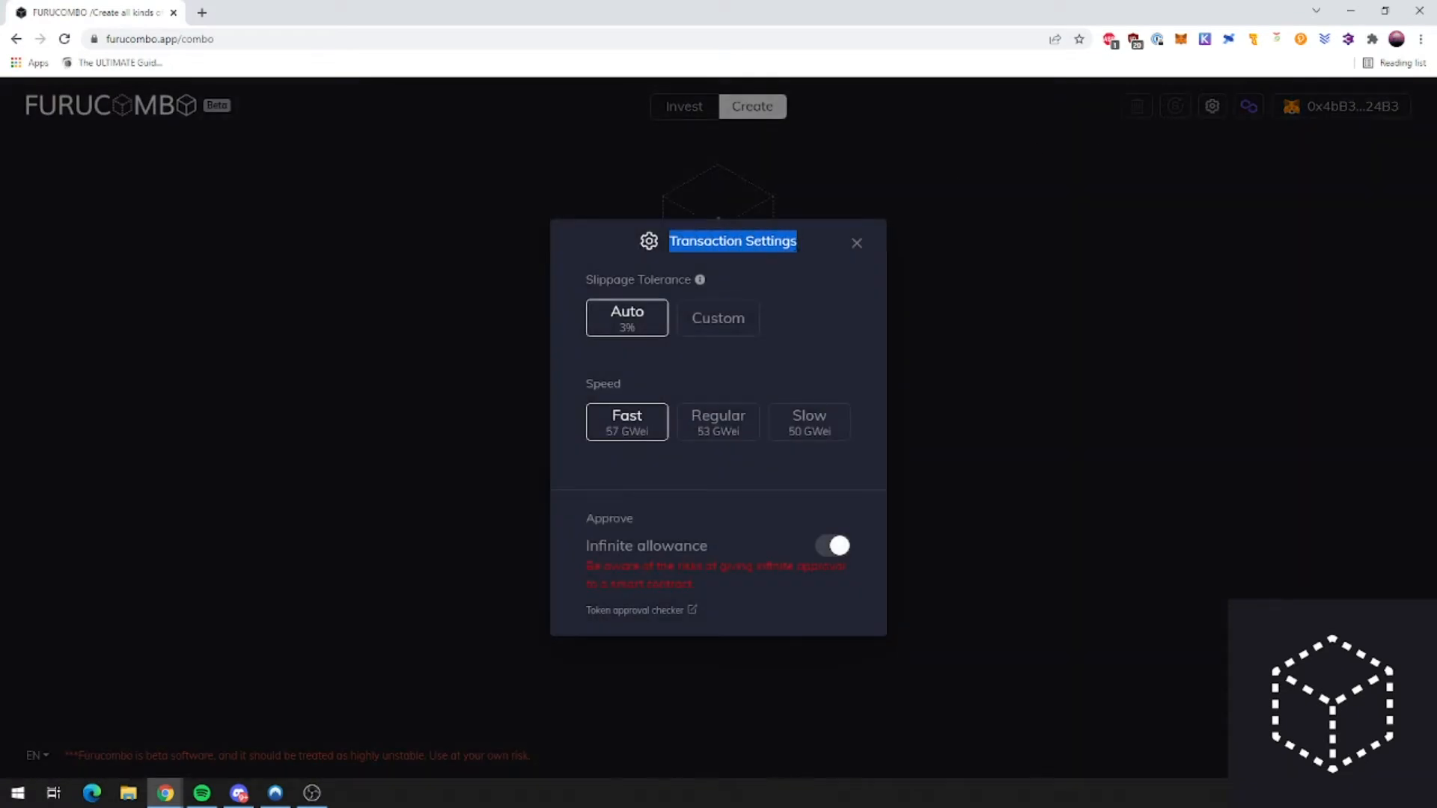
click(854, 250)
click(1212, 106)
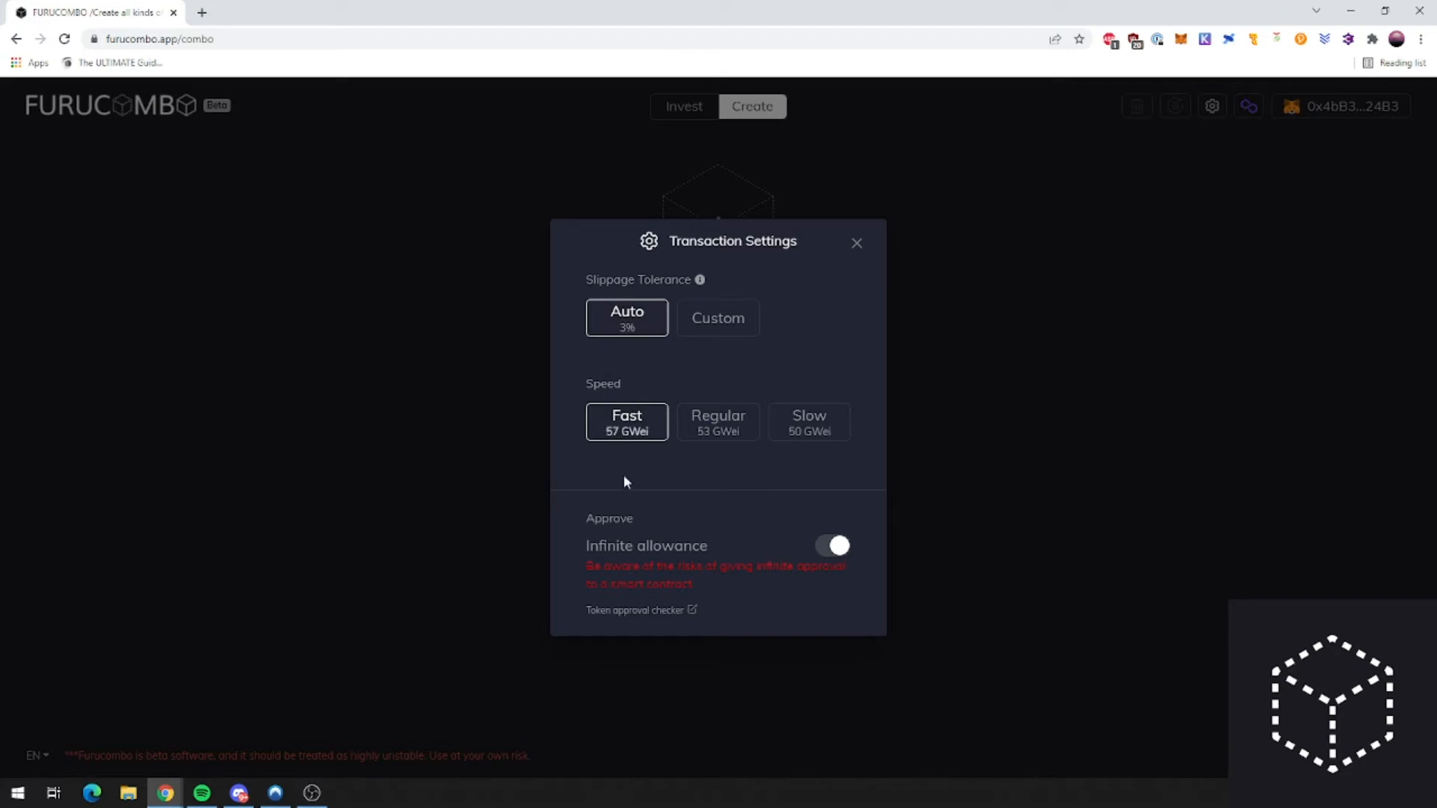
click(832, 553)
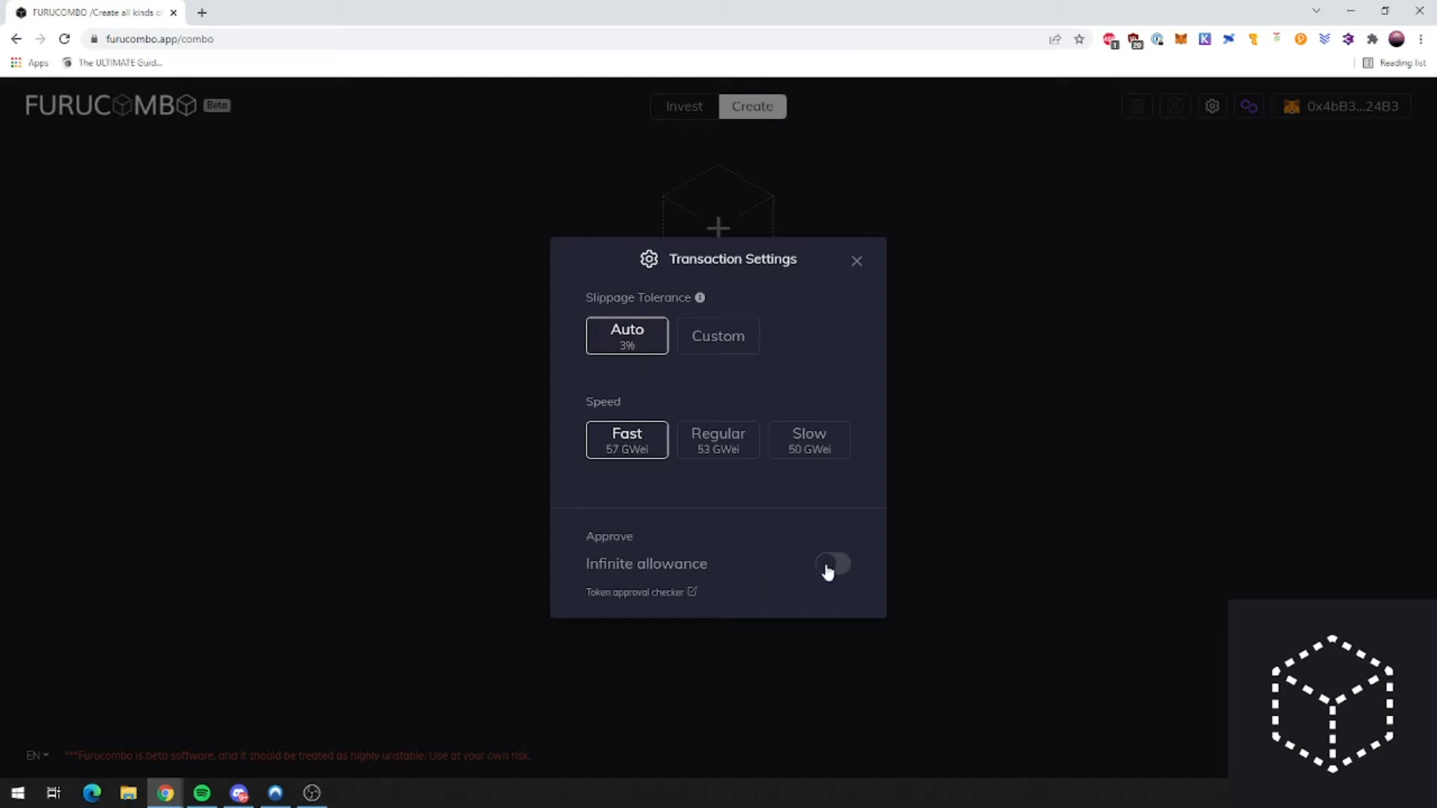
drag(694, 572, 588, 569)
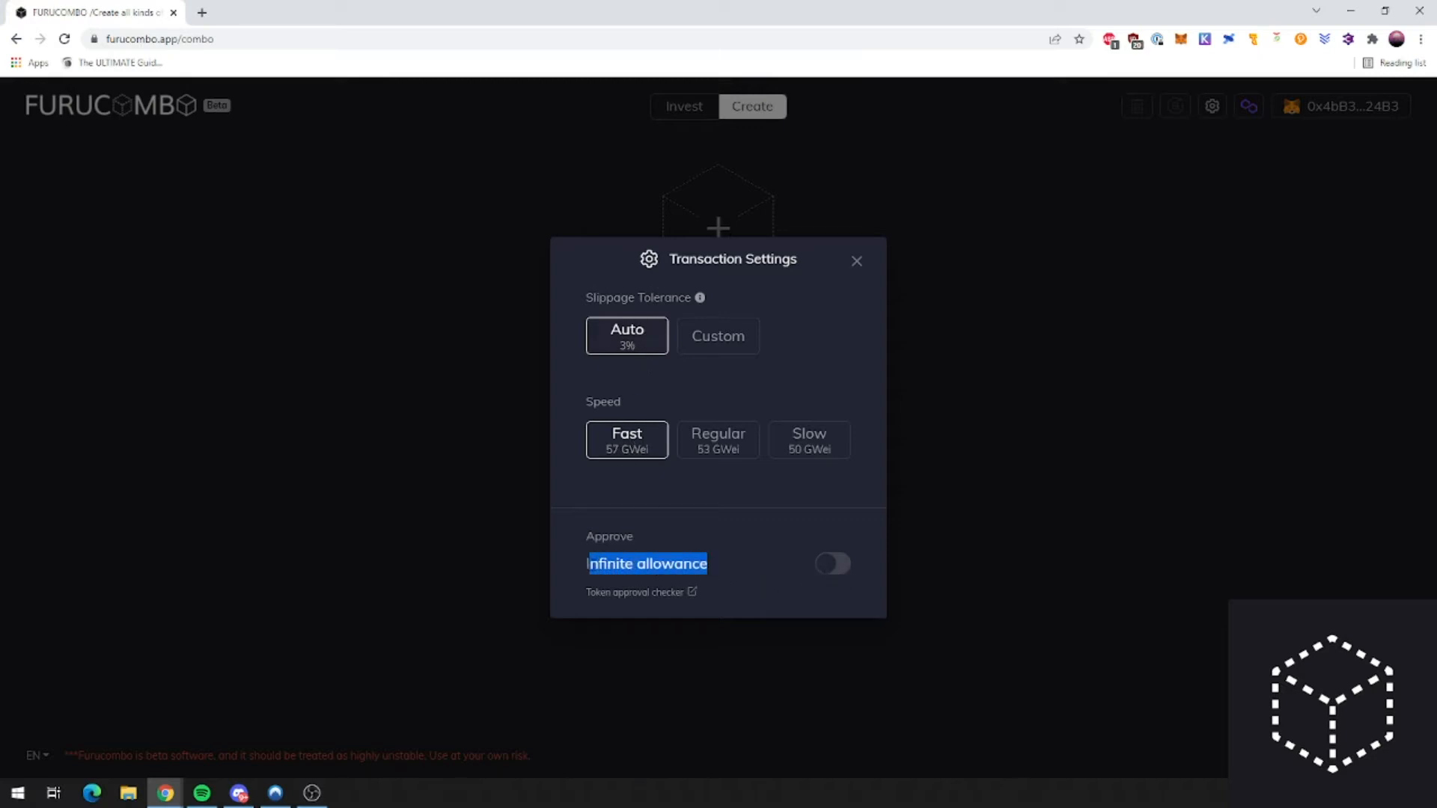
click(589, 569)
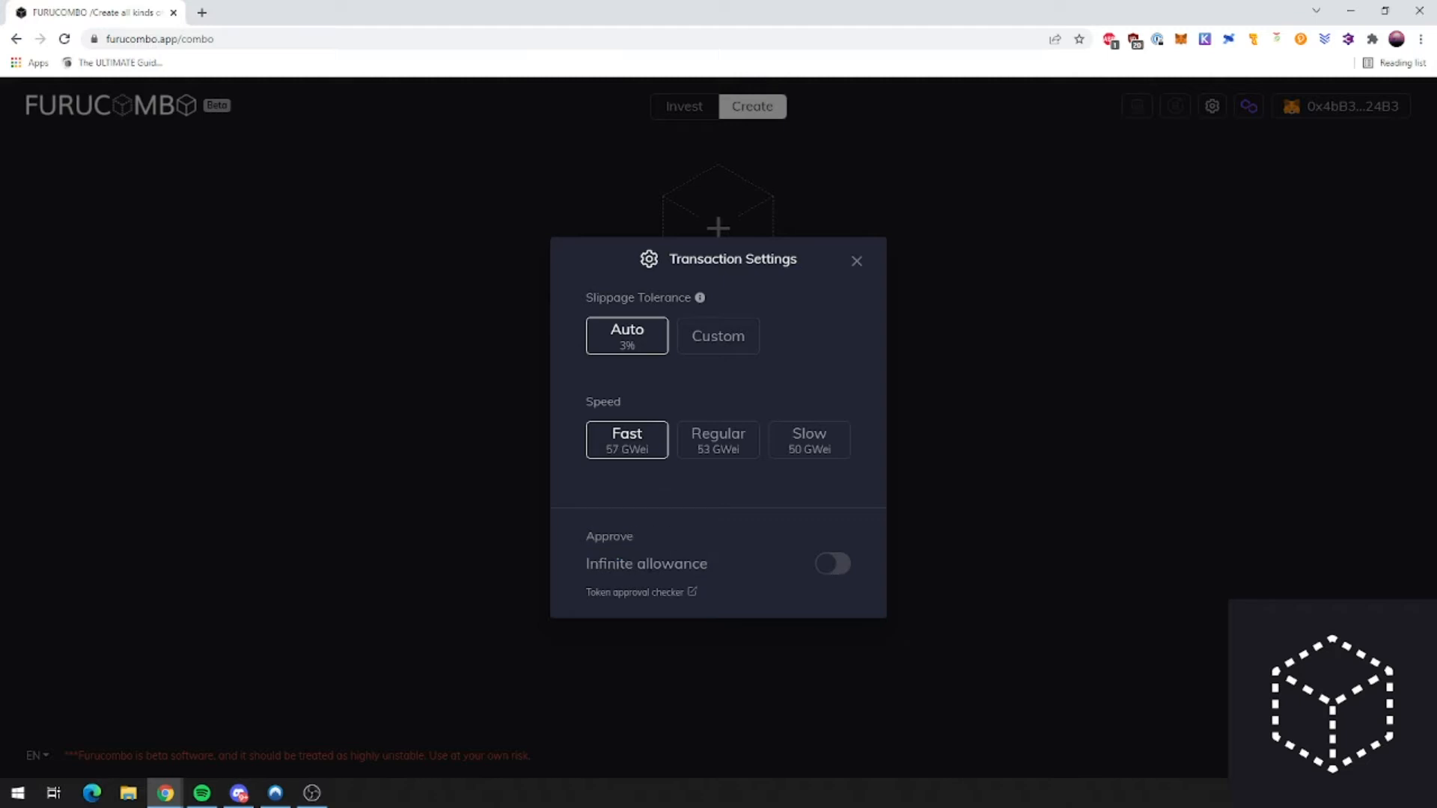
drag(708, 569, 586, 568)
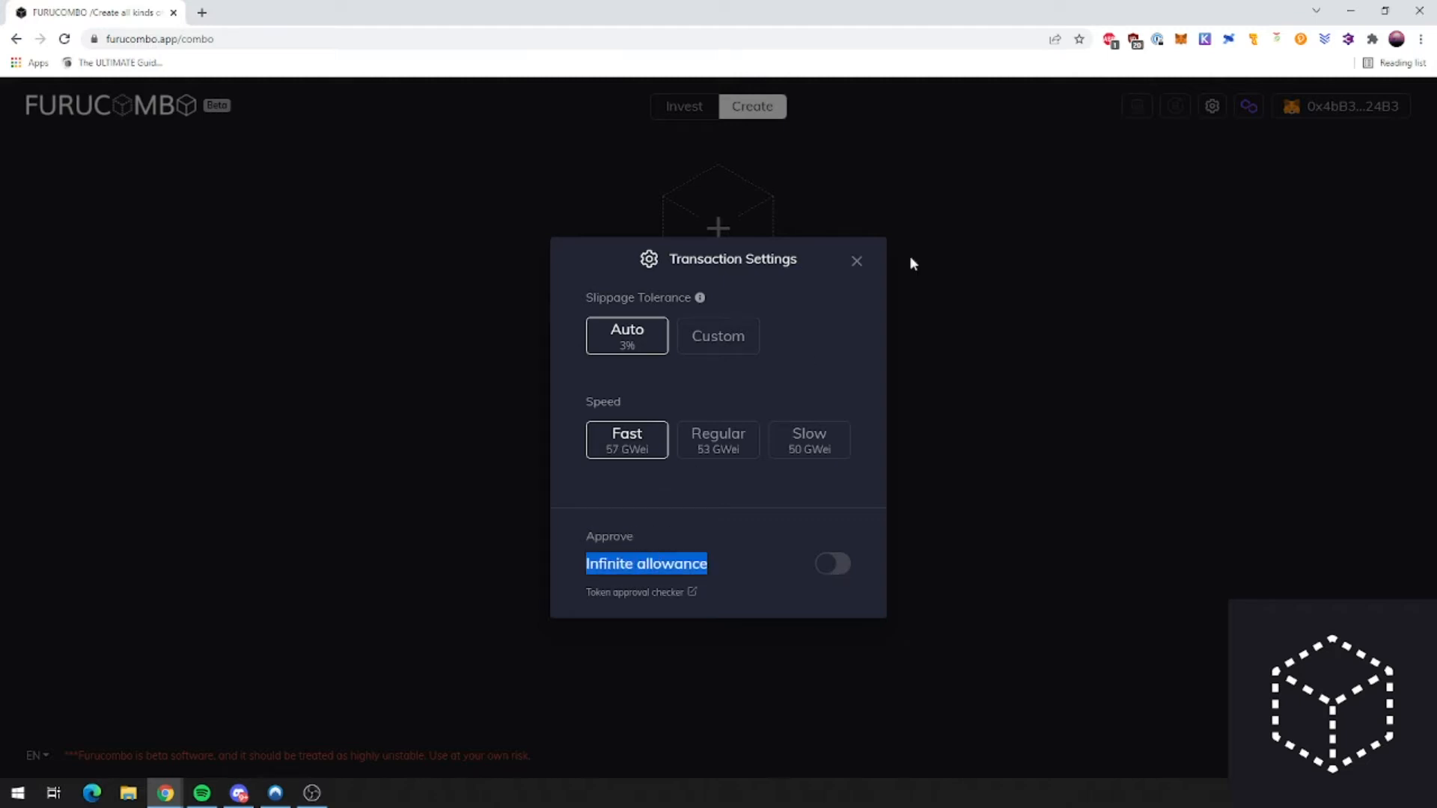
click(858, 263)
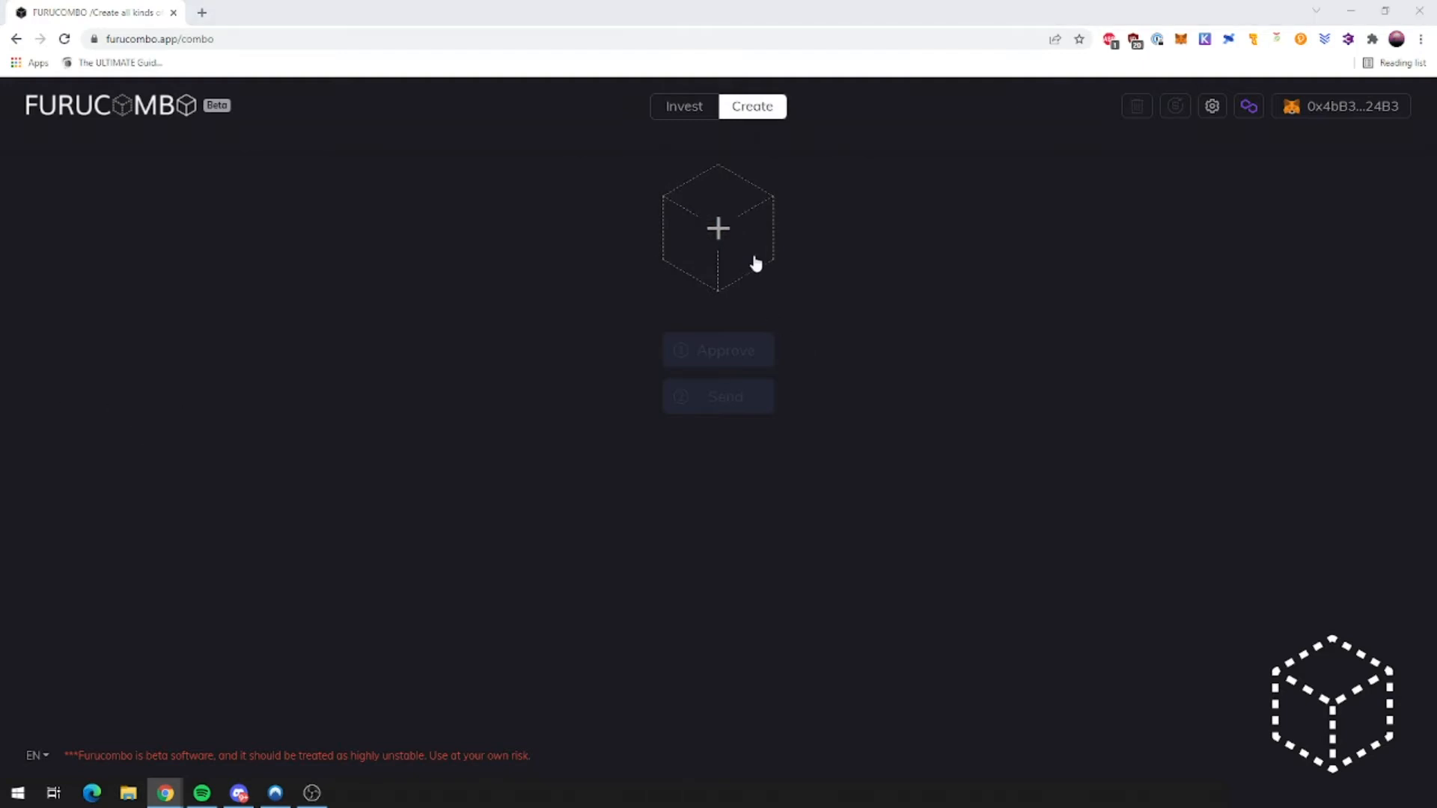
click(718, 234)
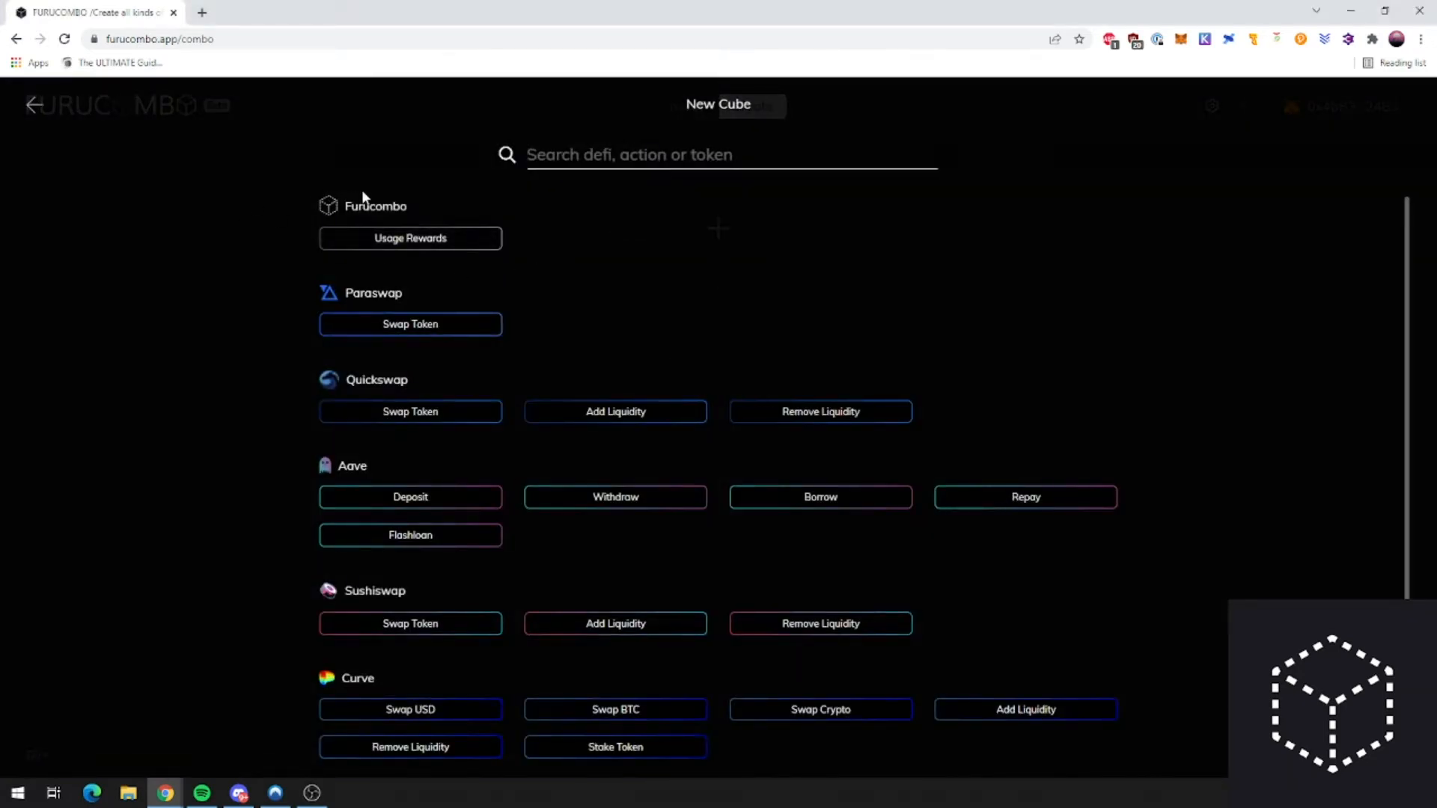
scroll(407, 303, down, 2)
scroll(319, 220, up, 2)
click(33, 104)
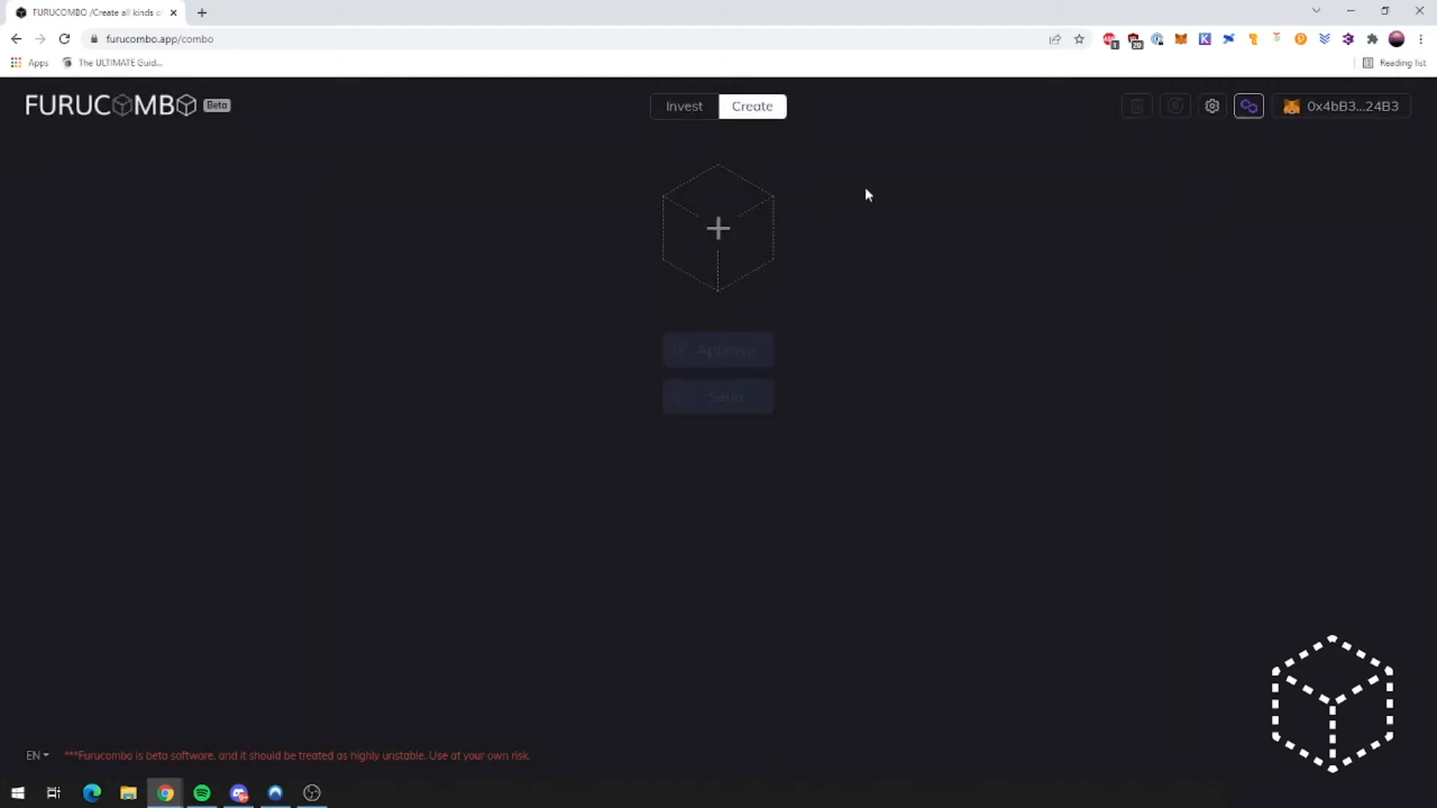
click(718, 228)
scroll(388, 221, down, 2)
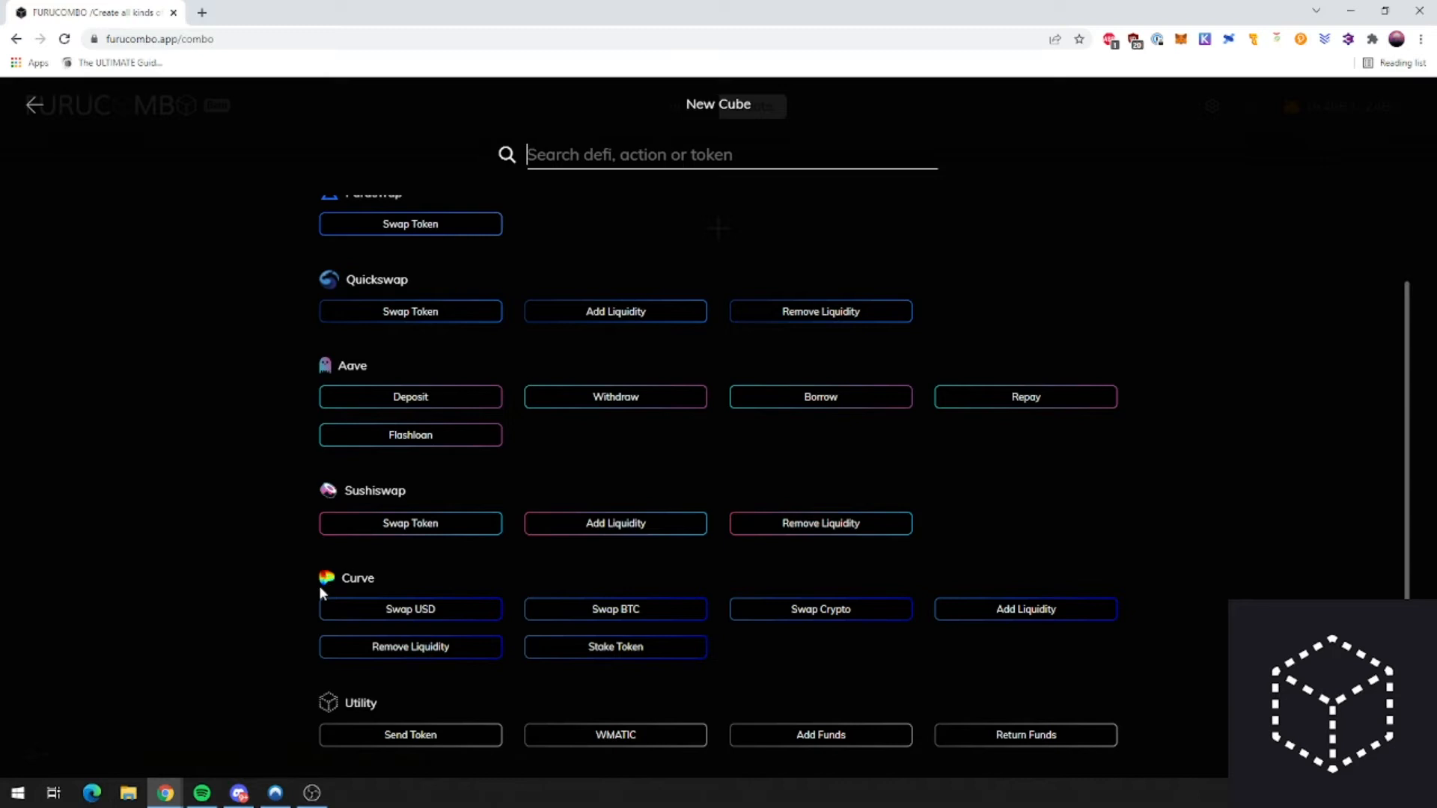
scroll(436, 462, up, 2)
drag(335, 205, 413, 205)
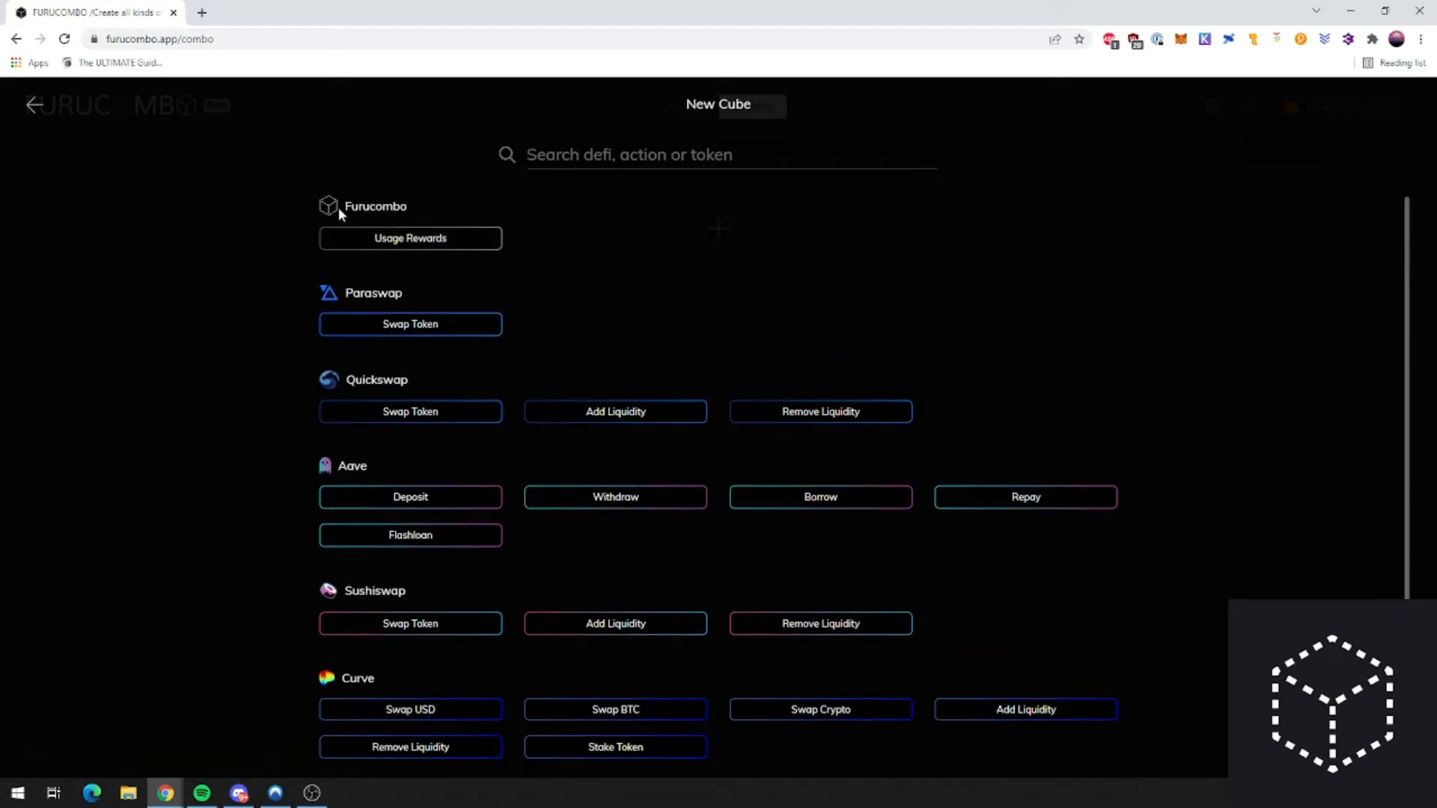
scroll(384, 304, down, 2)
scroll(440, 250, up, 2)
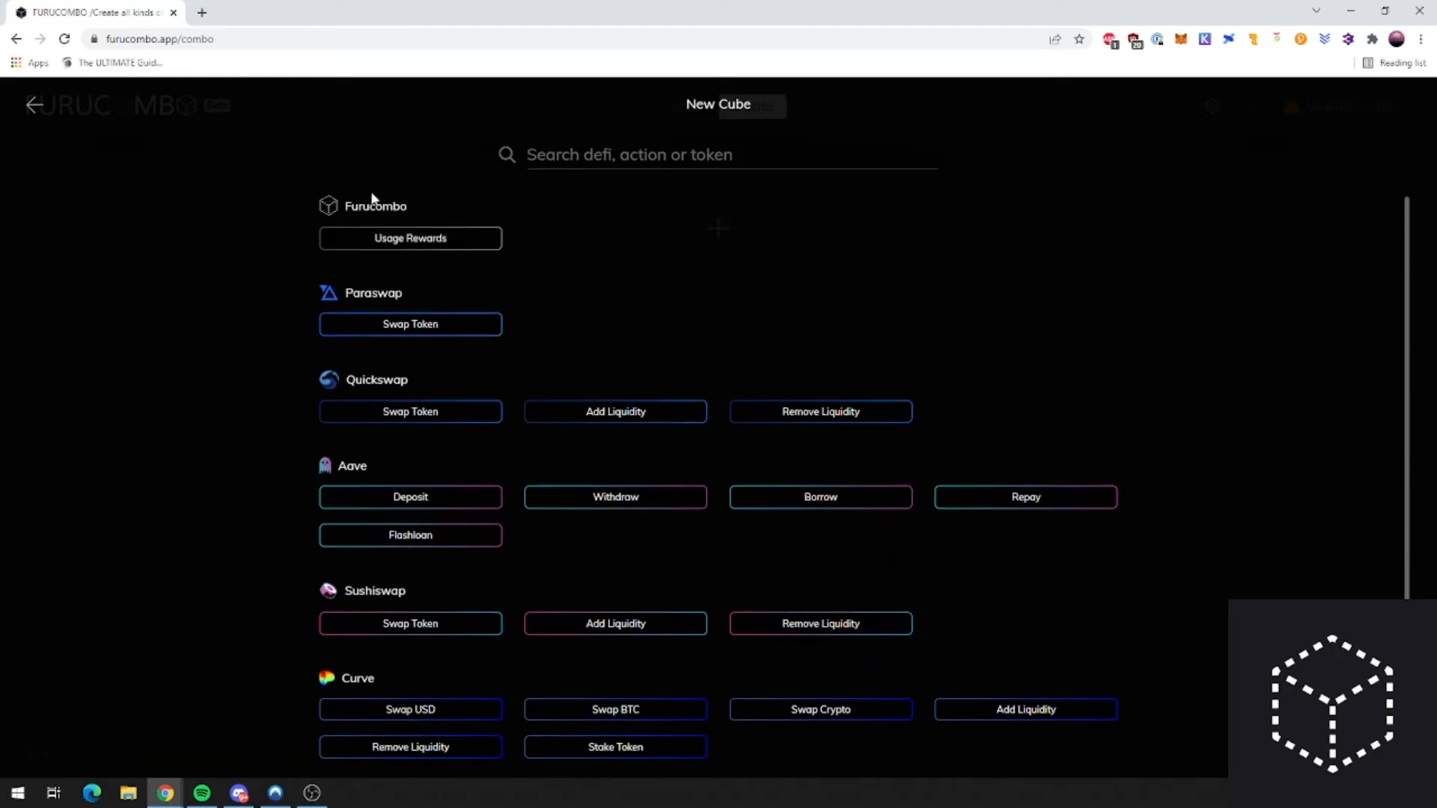
drag(351, 207, 401, 206)
click(412, 211)
scroll(369, 262, down, 1)
scroll(459, 299, up, 1)
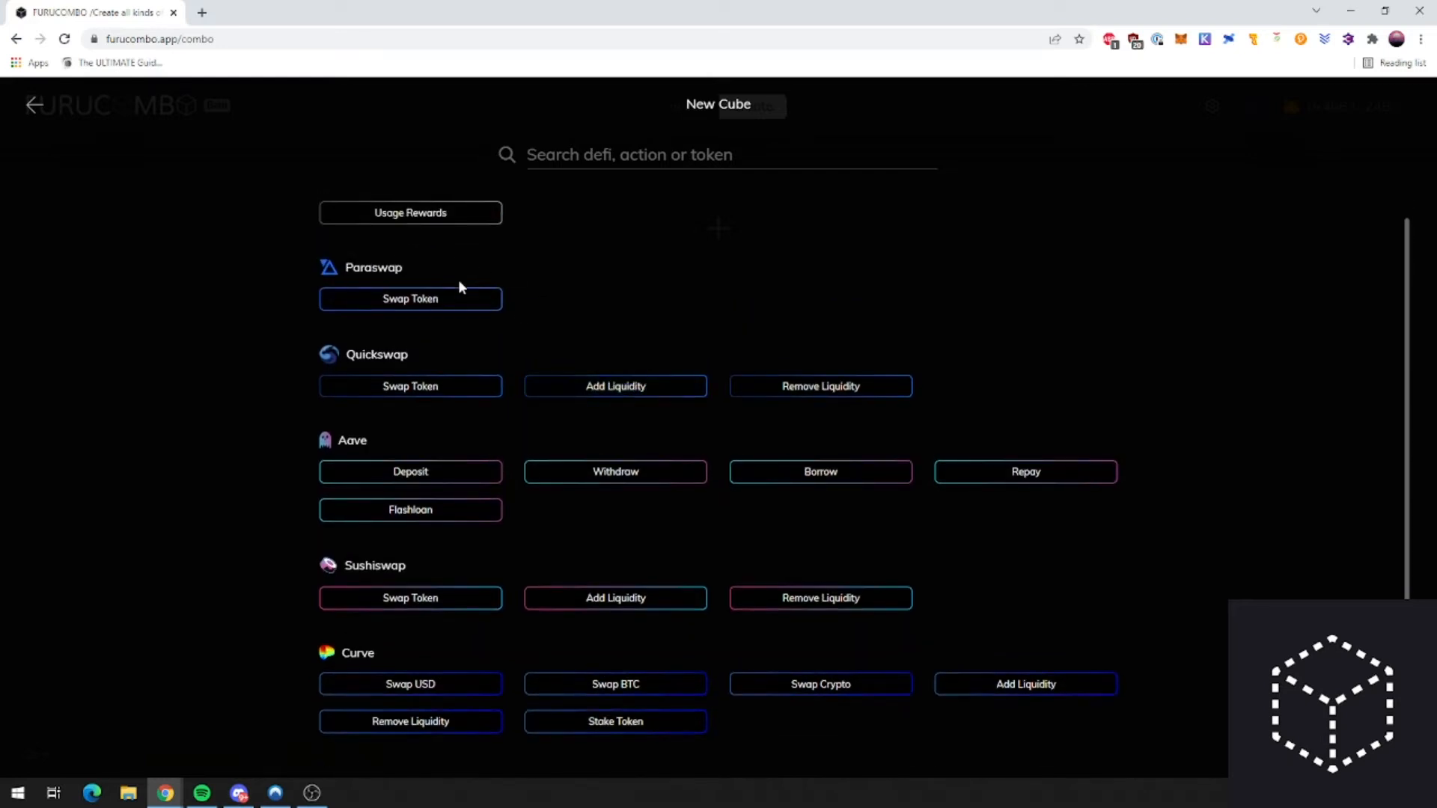
drag(345, 268, 407, 270)
click(401, 272)
click(30, 109)
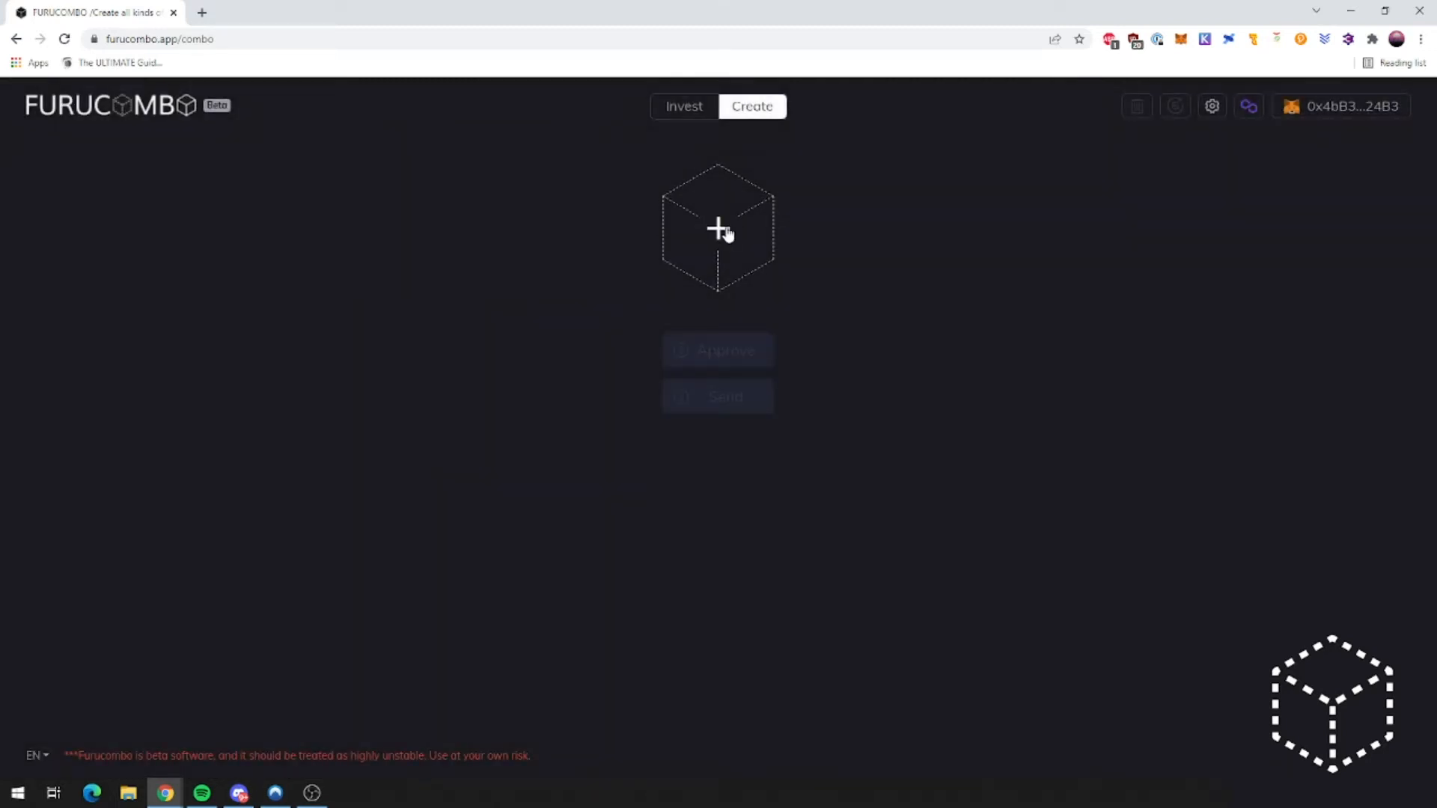
click(719, 230)
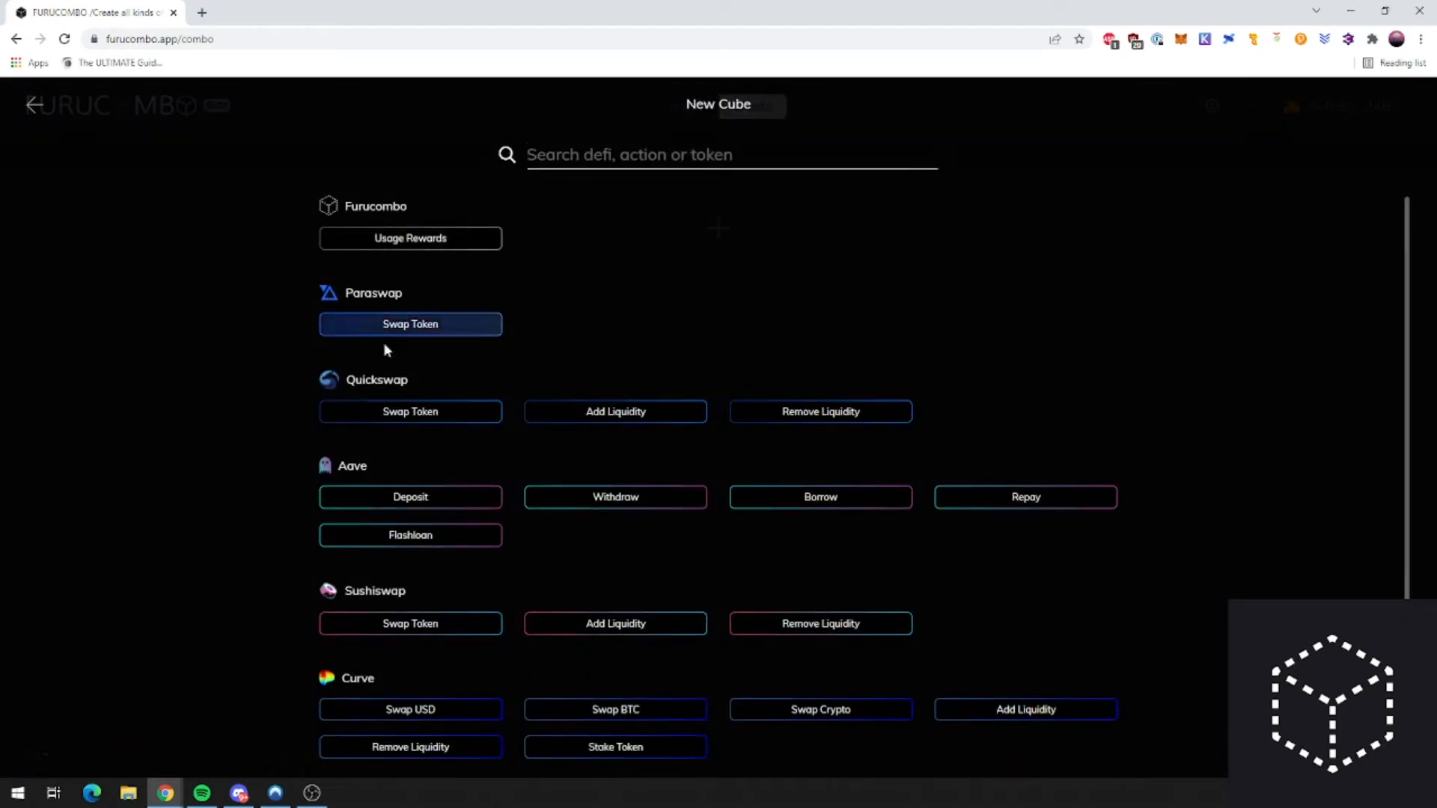
scroll(411, 384, down, 2)
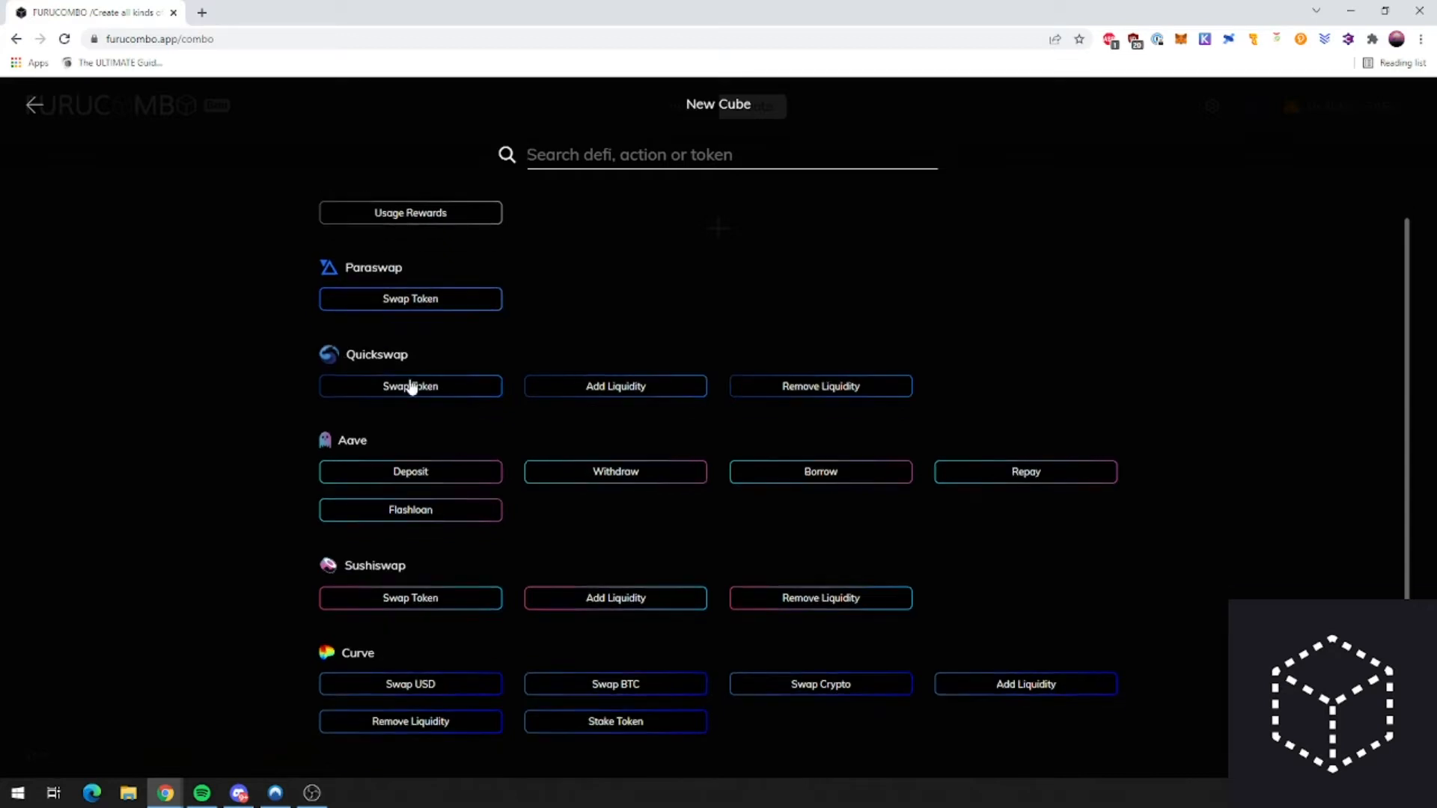
scroll(381, 330, up, 2)
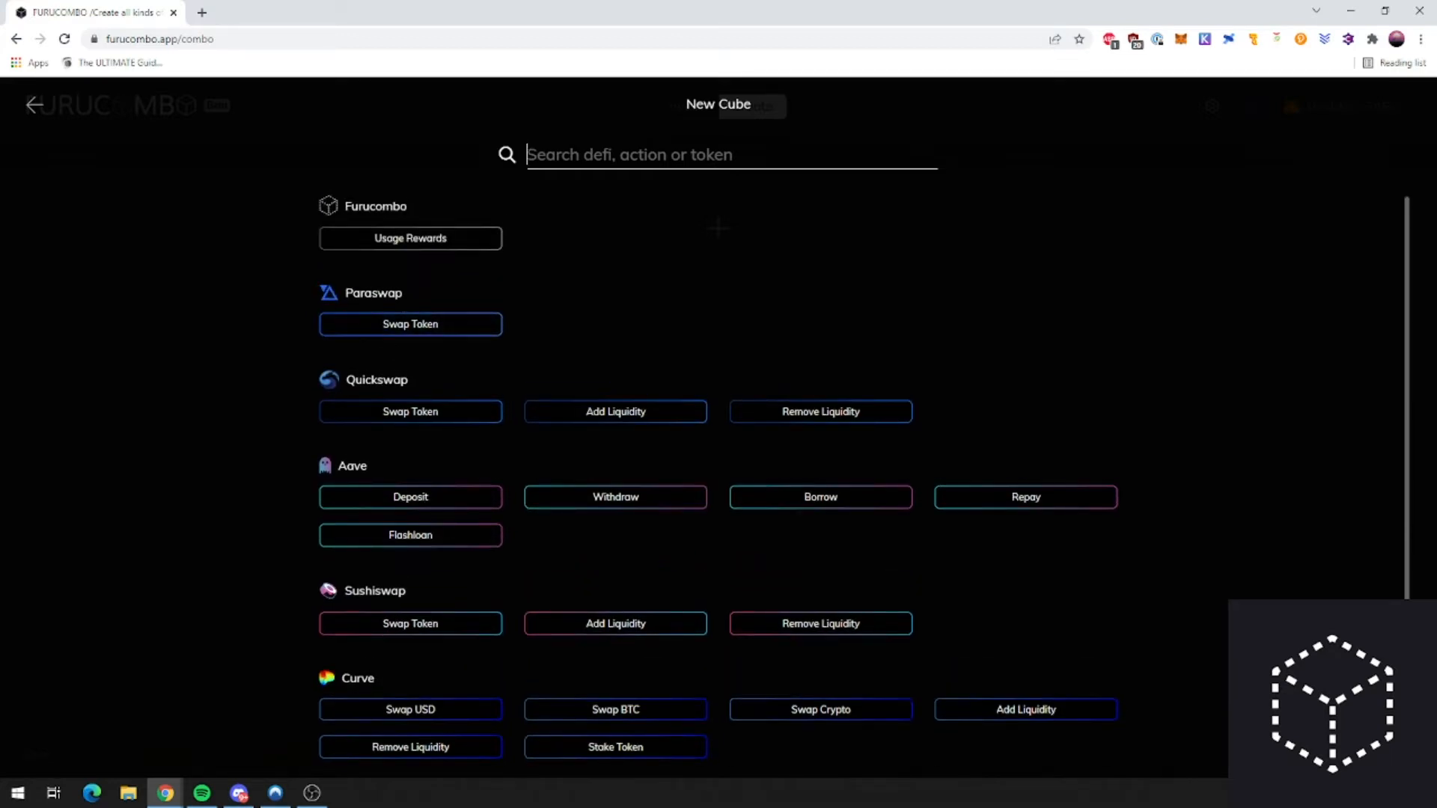
scroll(380, 409, down, 1)
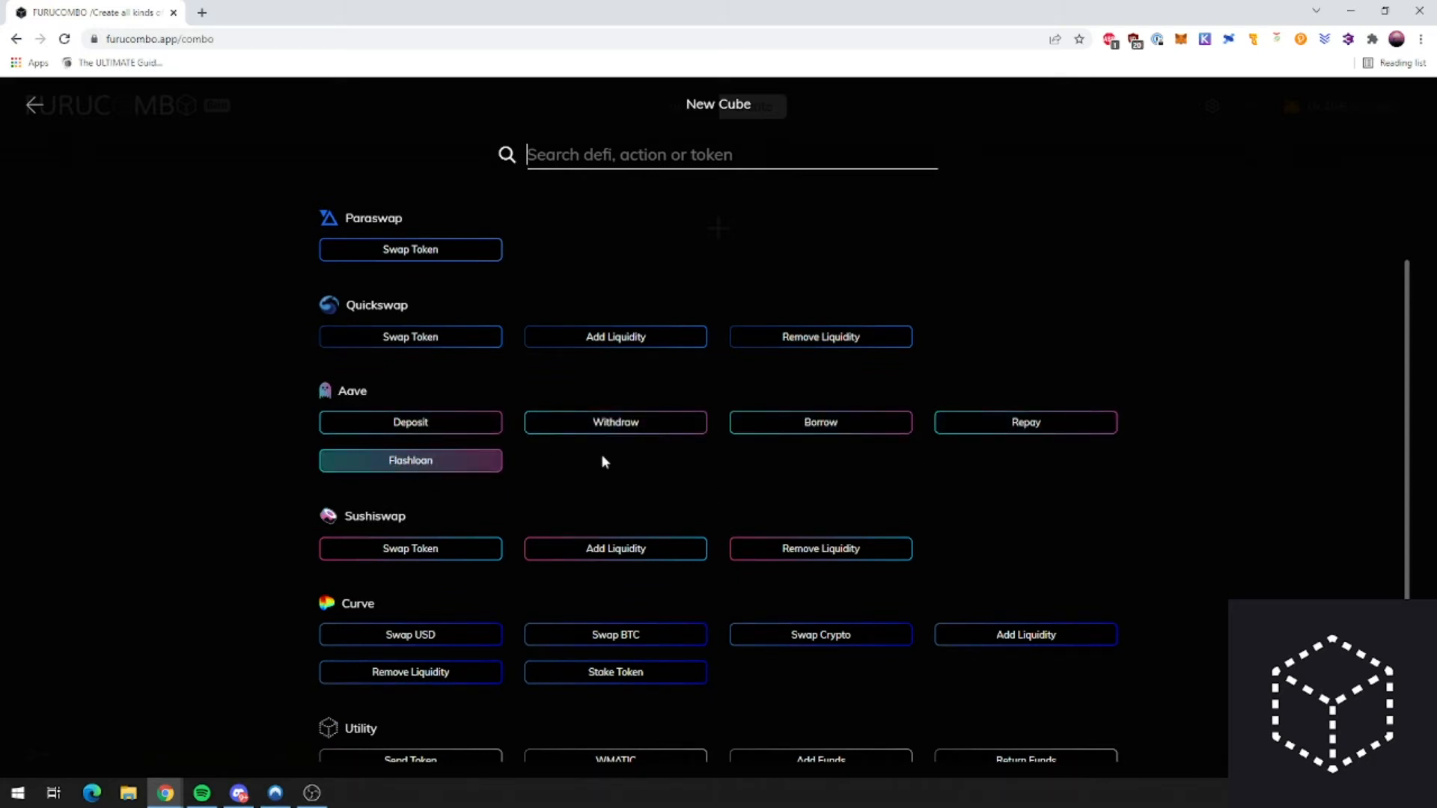
scroll(645, 494, up, 1)
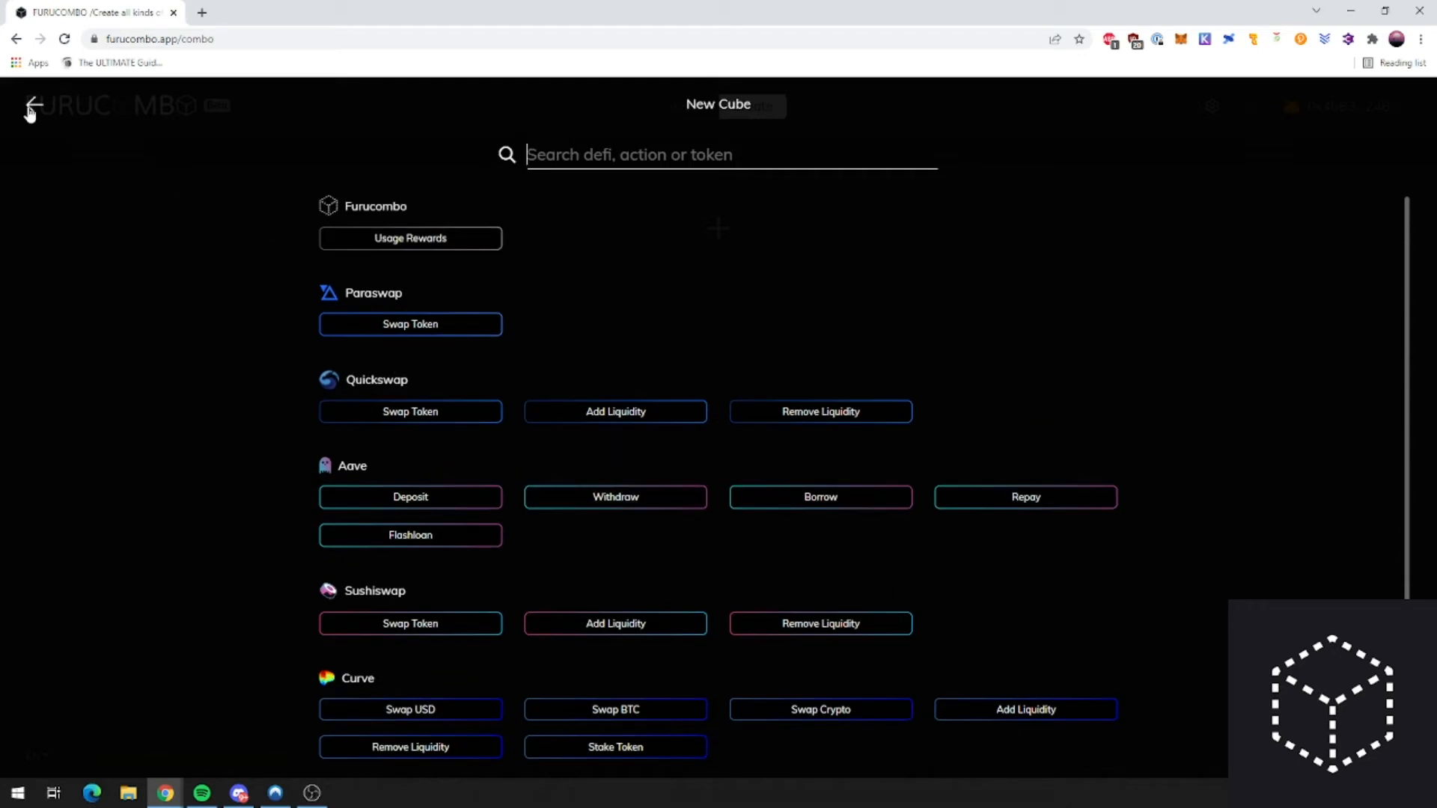
click(32, 105)
click(720, 238)
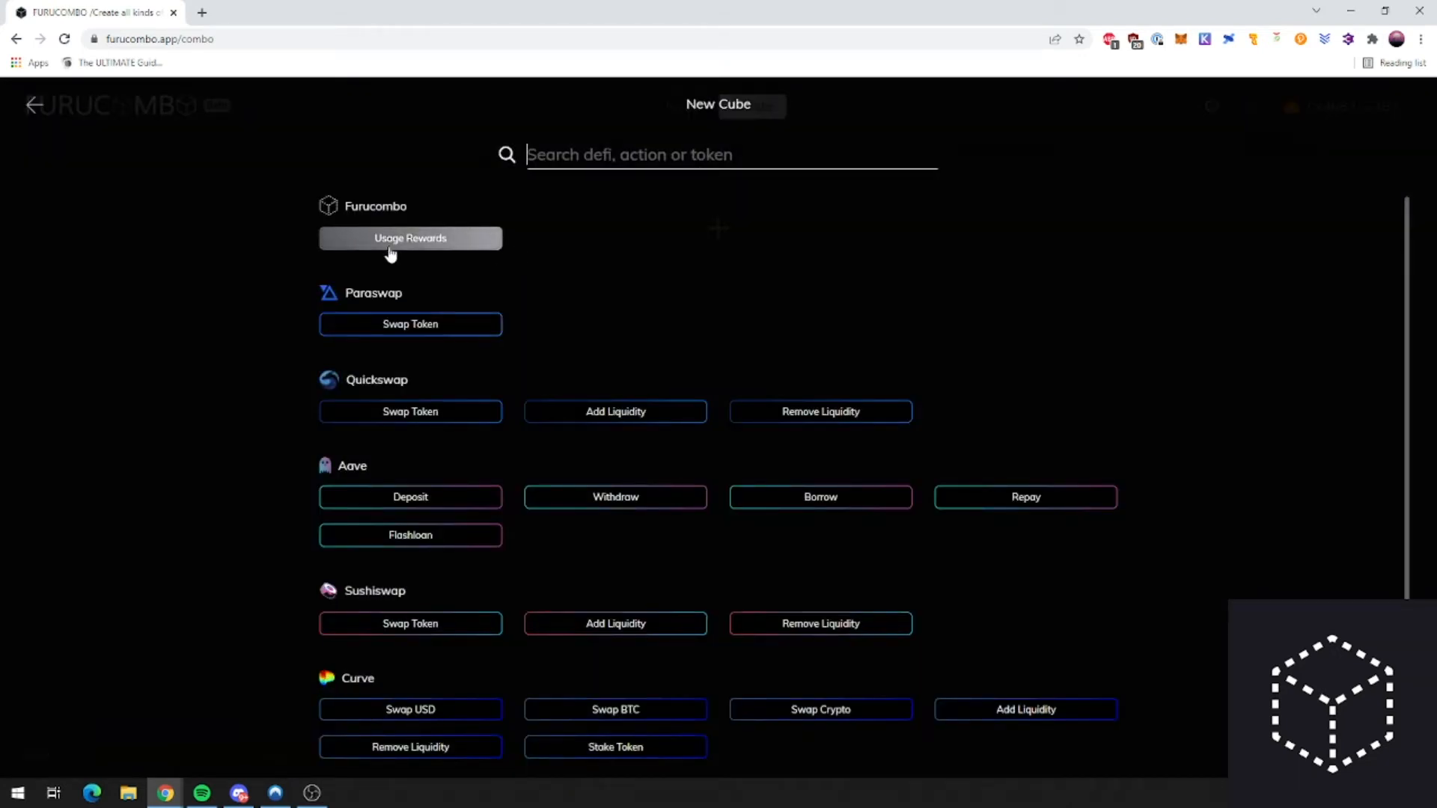
scroll(494, 485, down, 1)
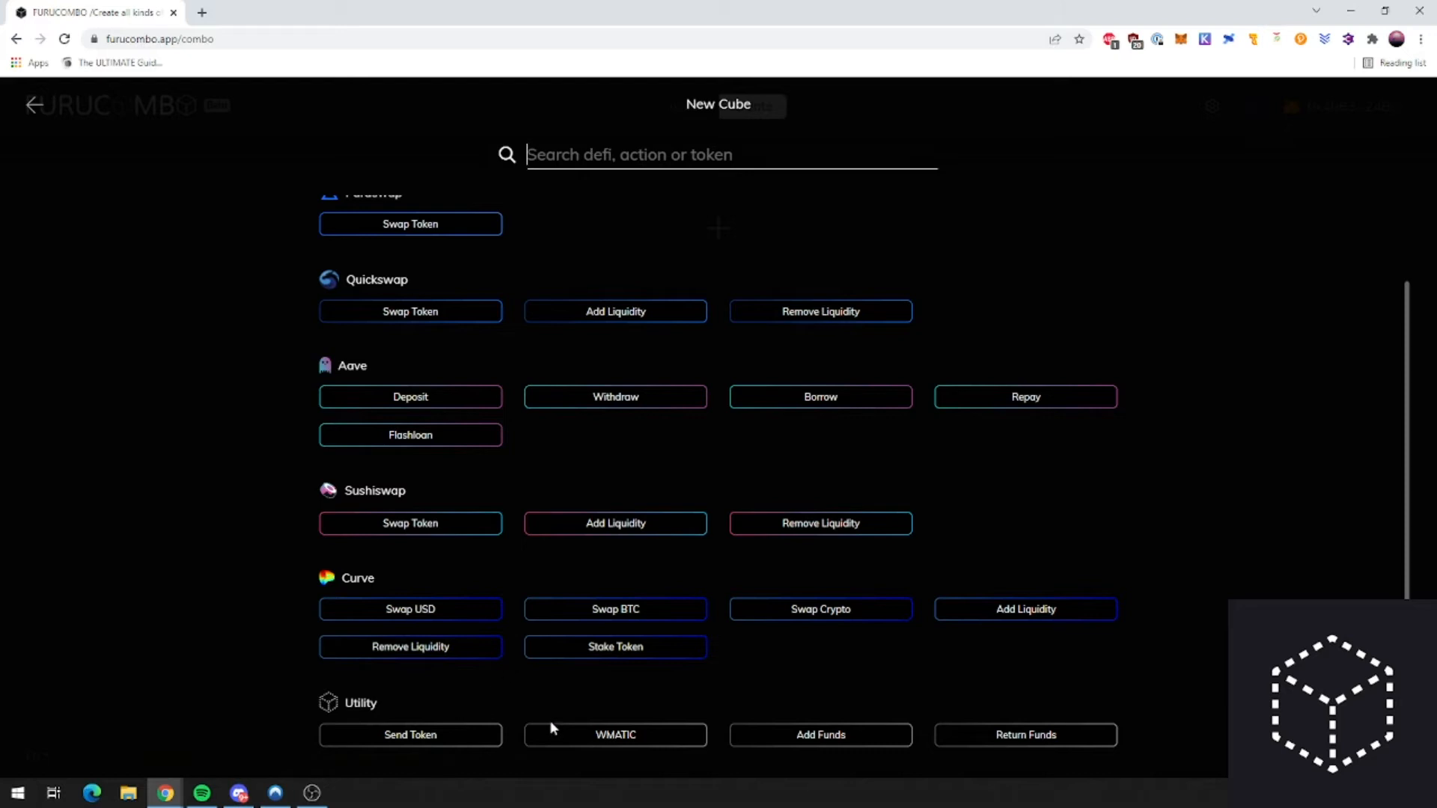
scroll(459, 563, up, 1)
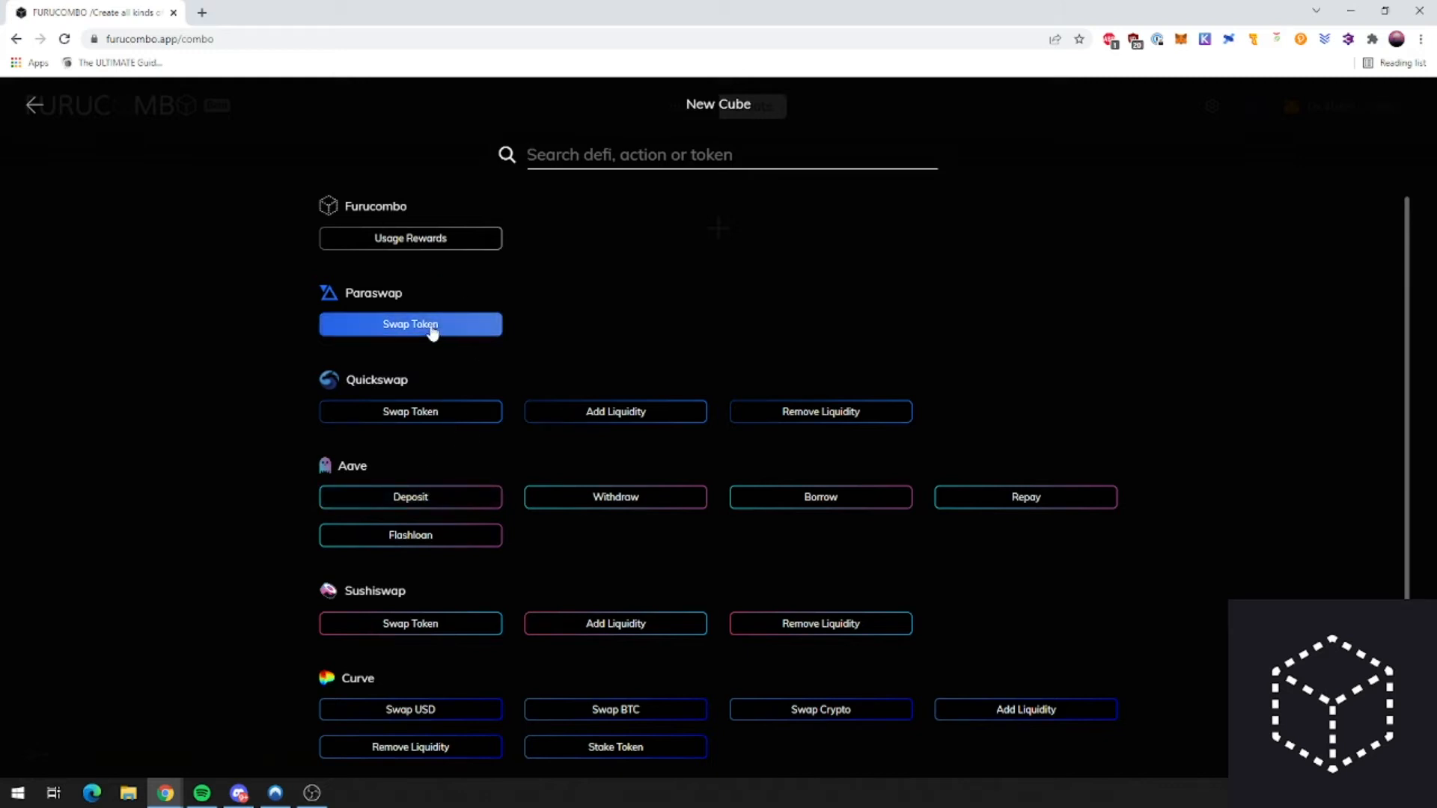
scroll(471, 419, down, 2)
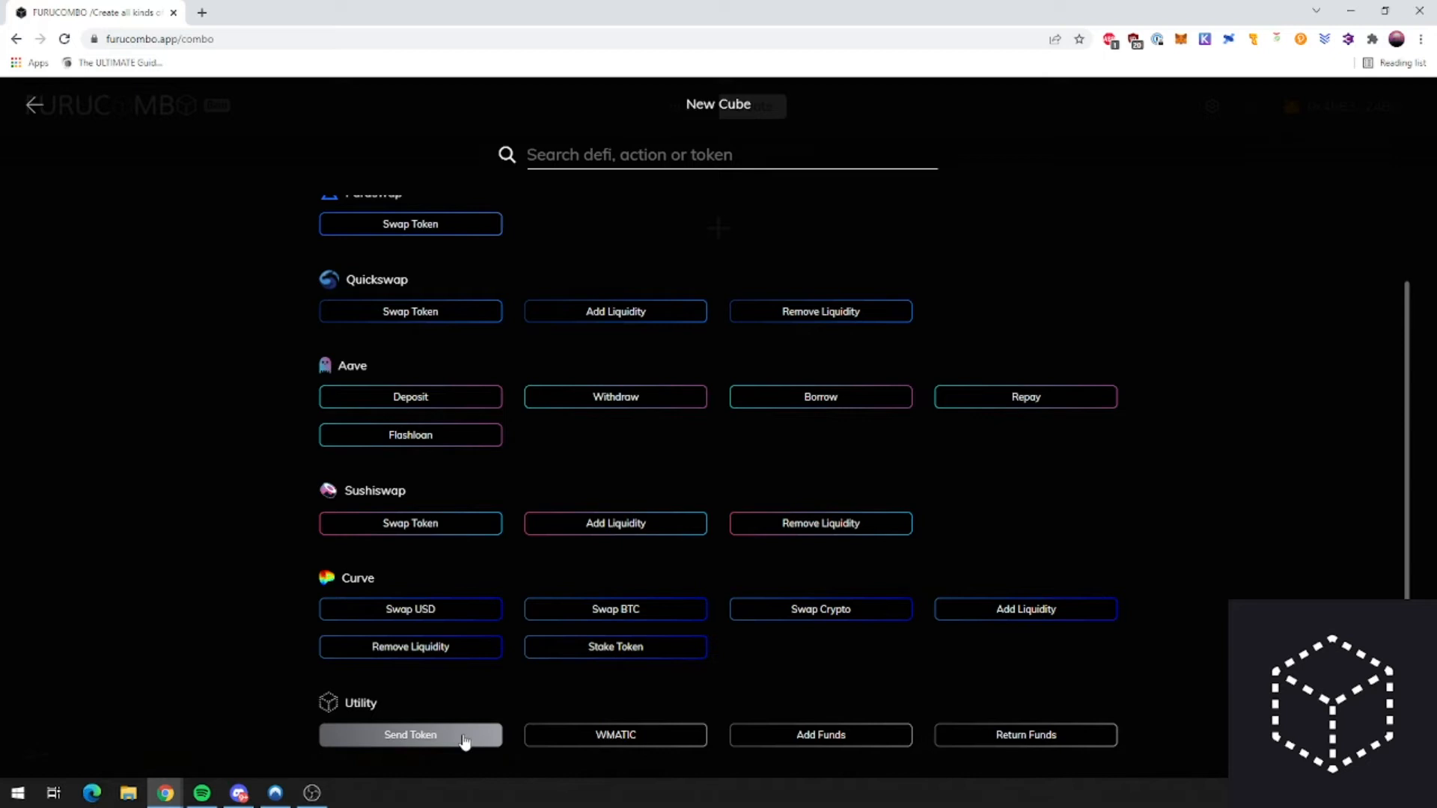
scroll(568, 523, up, 2)
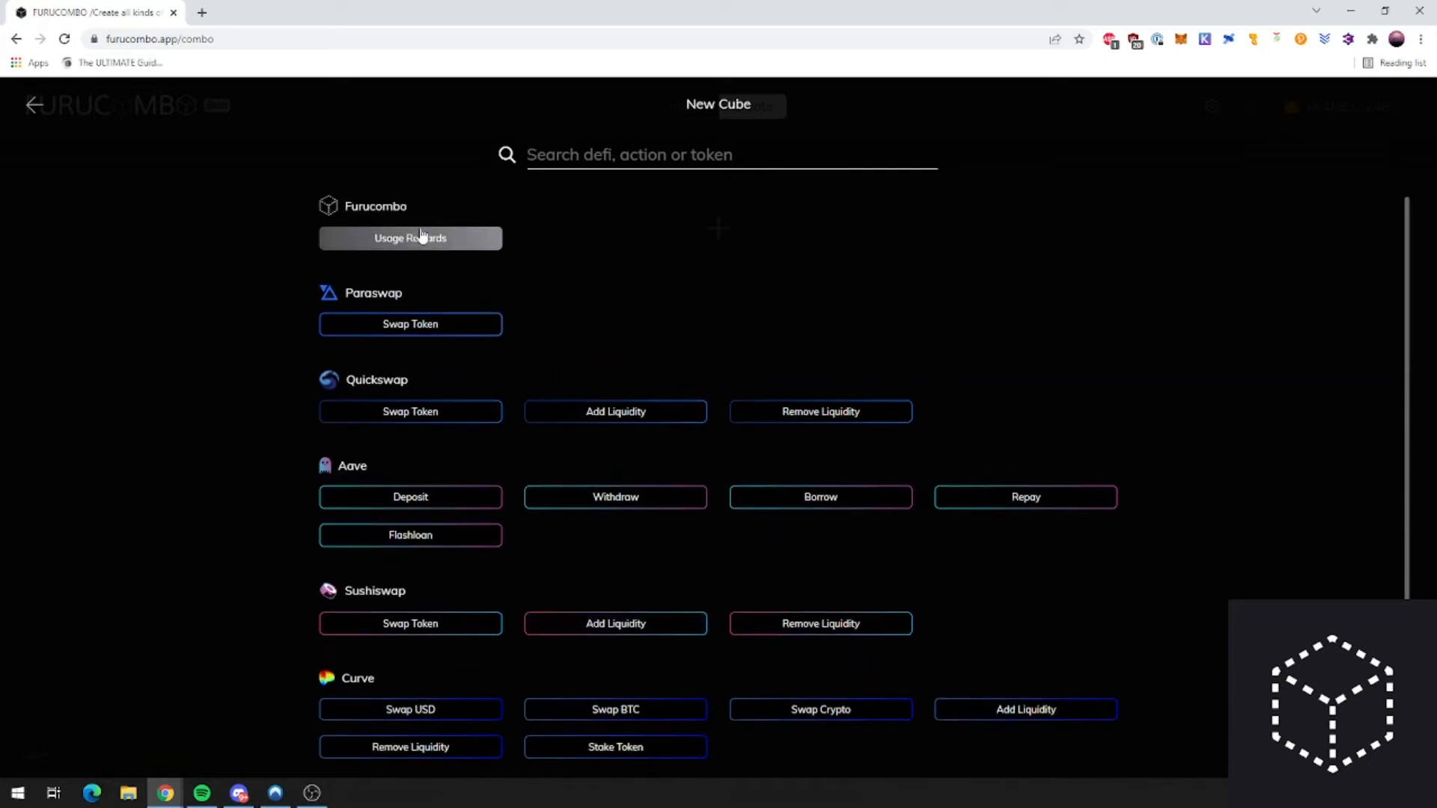
scroll(449, 494, down, 1)
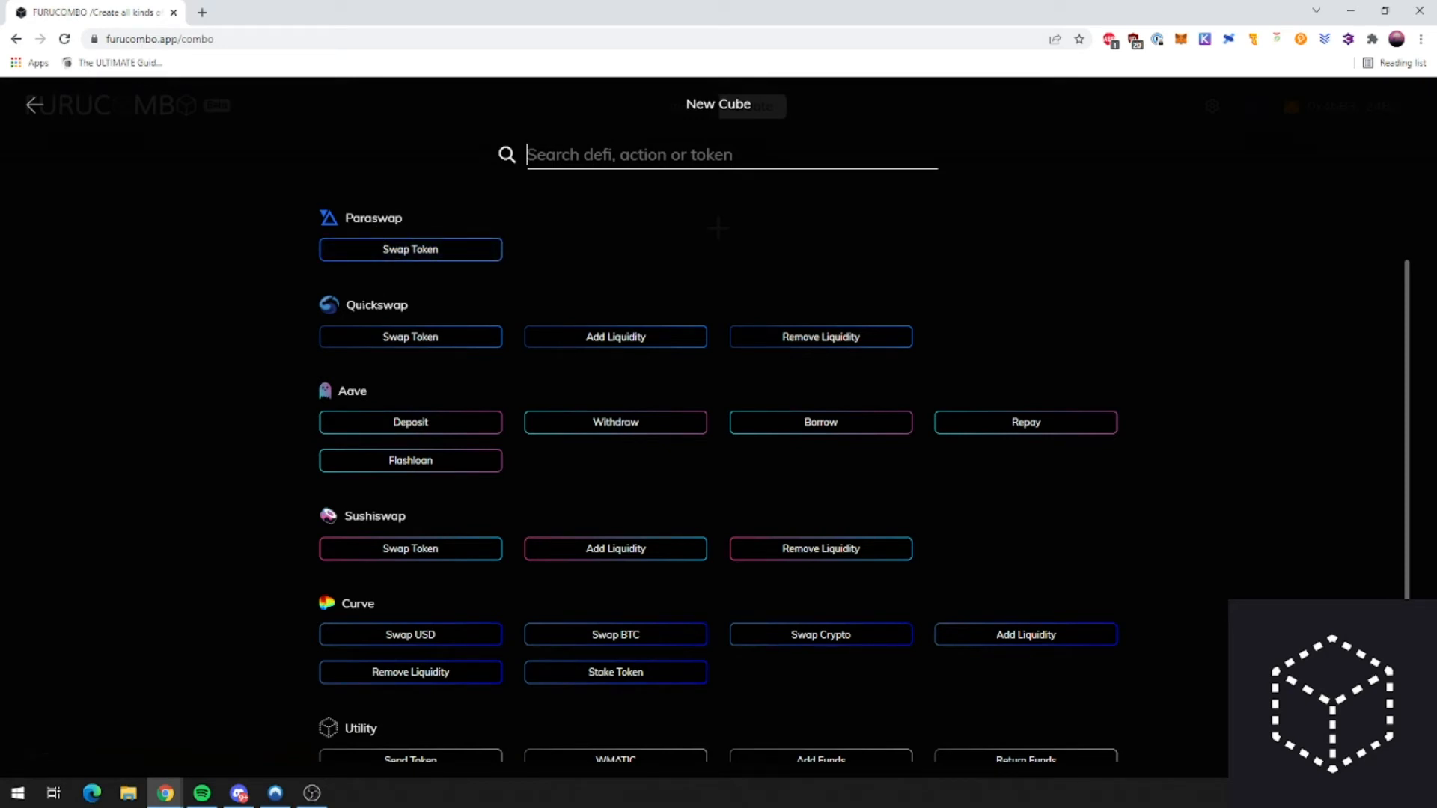
scroll(387, 481, down, 1)
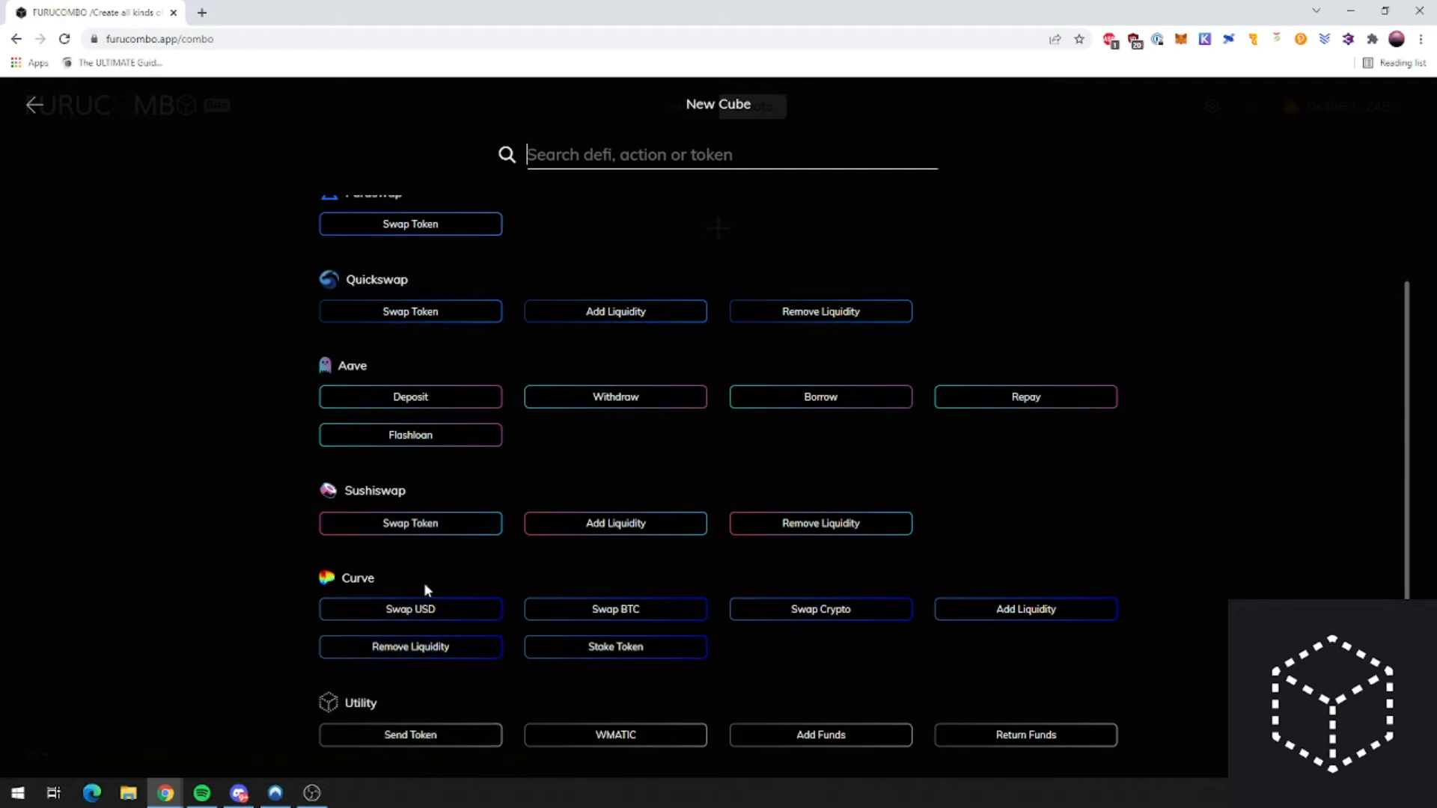
scroll(390, 364, up, 2)
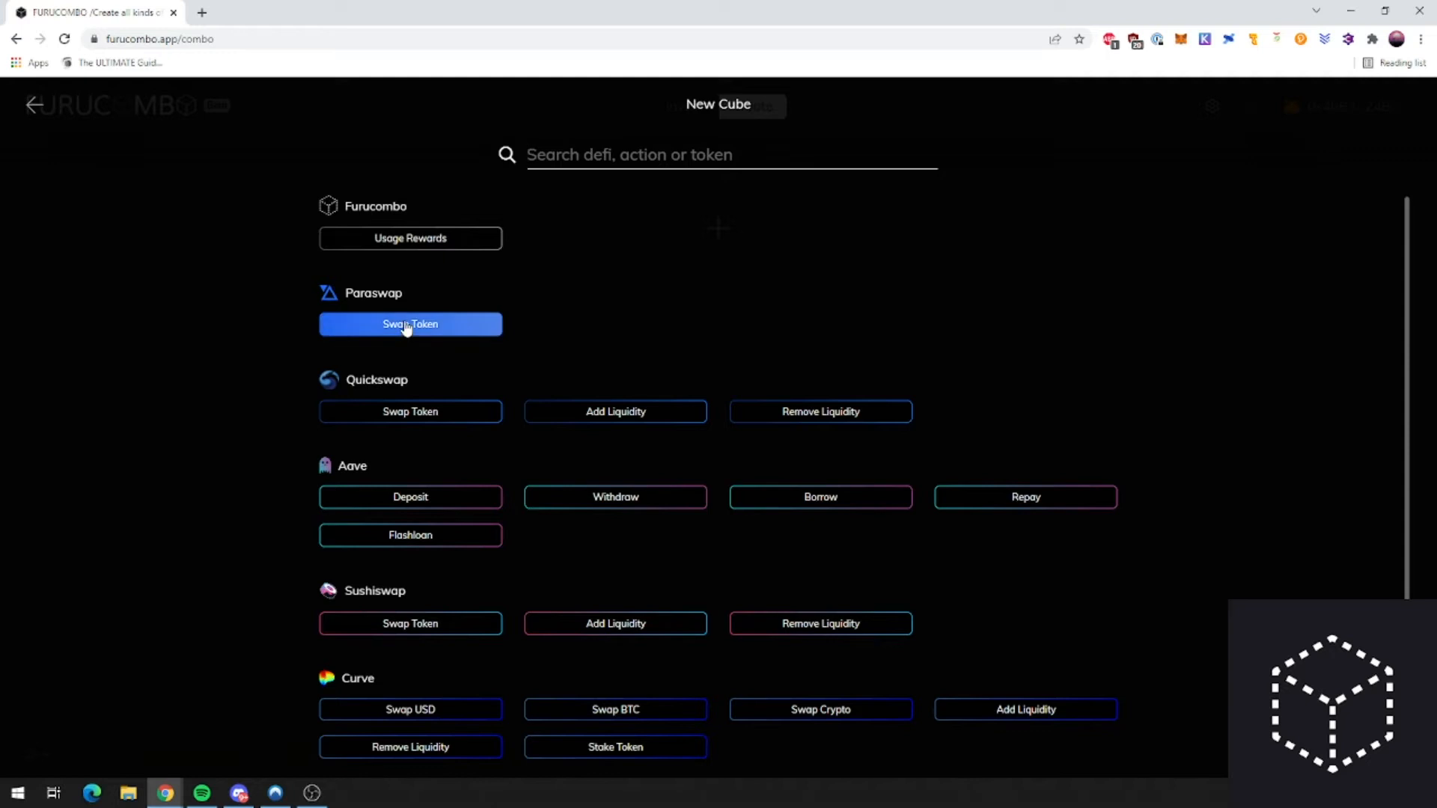
Step: Add a Paraswap Swap Token cube for 0.25 MATIC to DAI, estimating 0.35805 DAI
drag(346, 292, 404, 293)
click(391, 334)
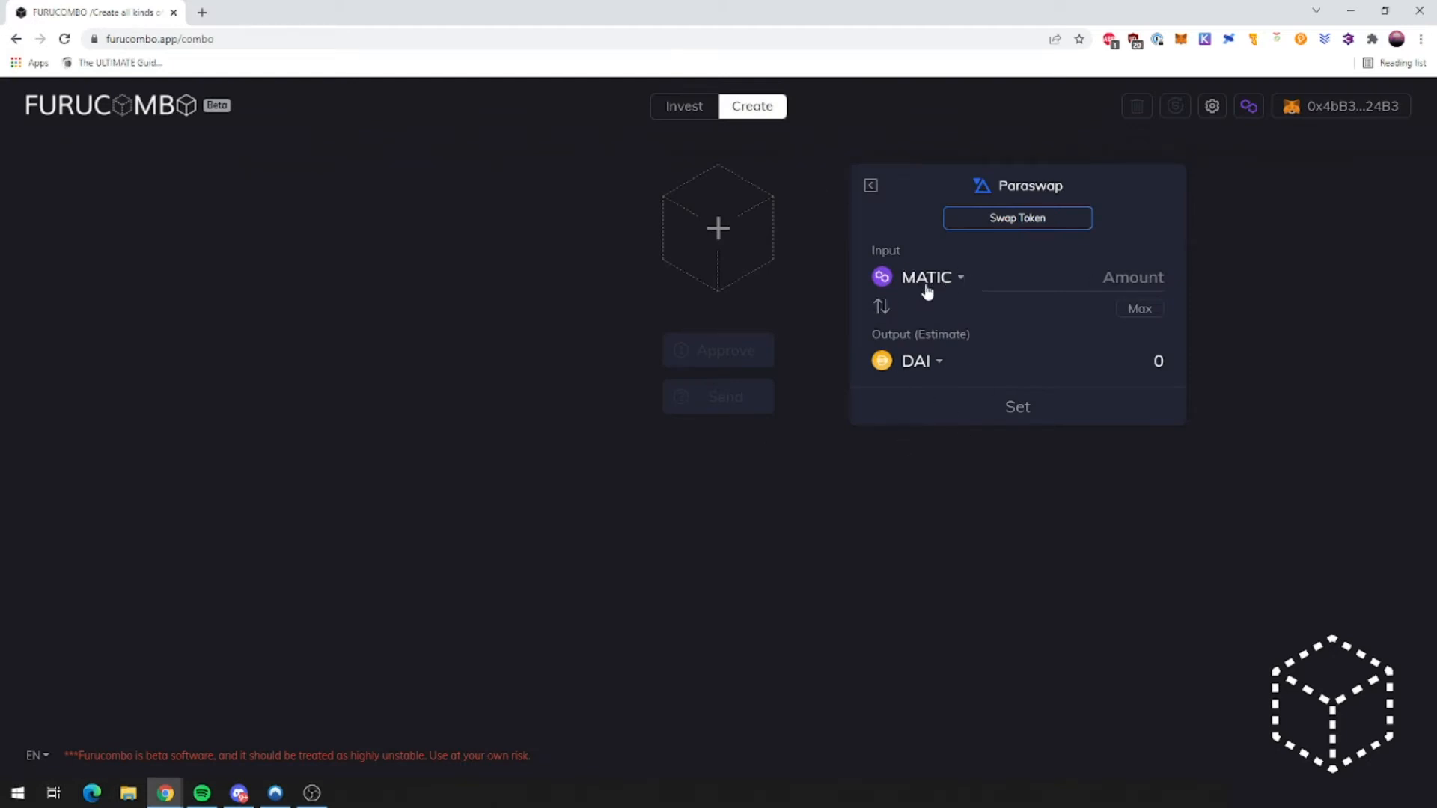
click(1139, 275)
text(0.25)
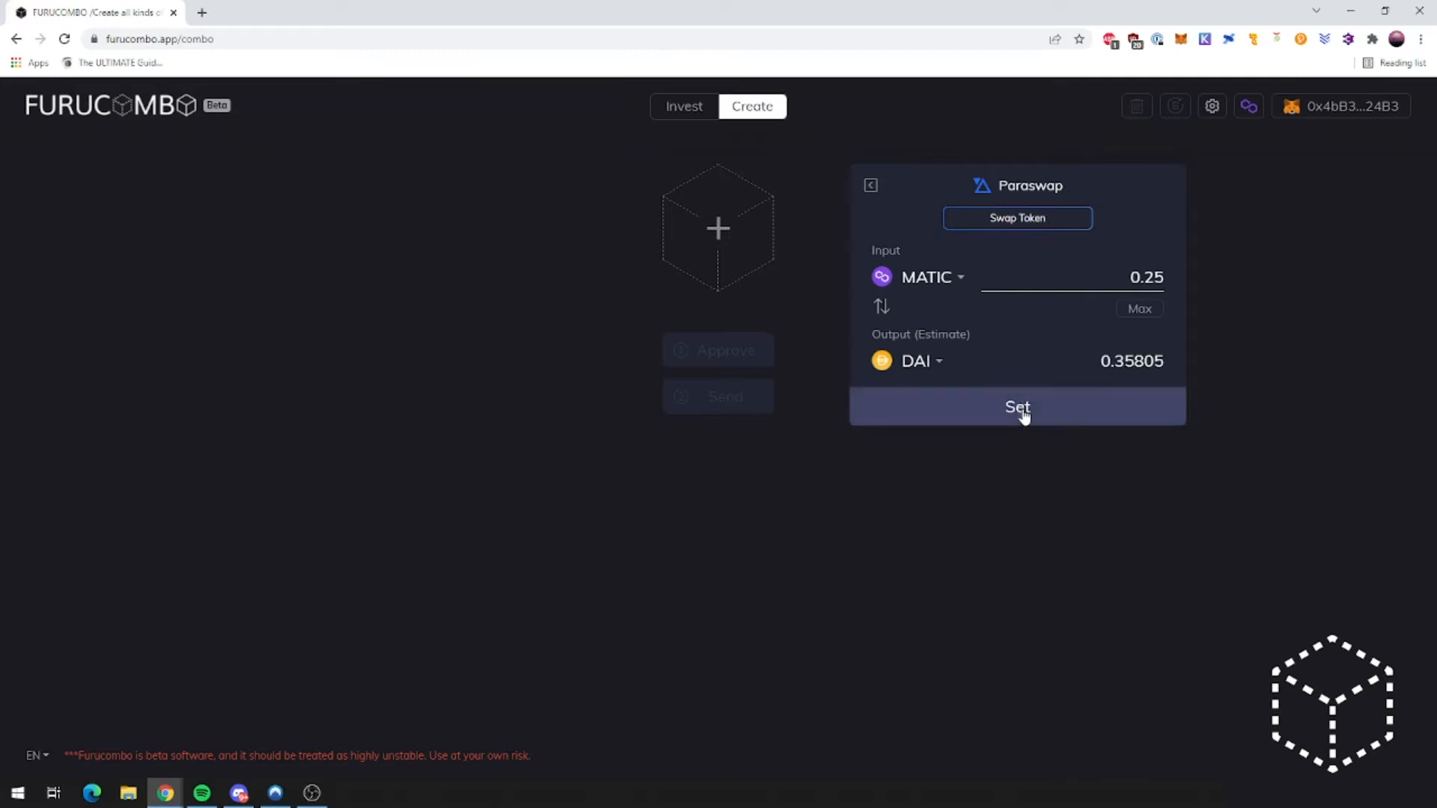
click(1020, 411)
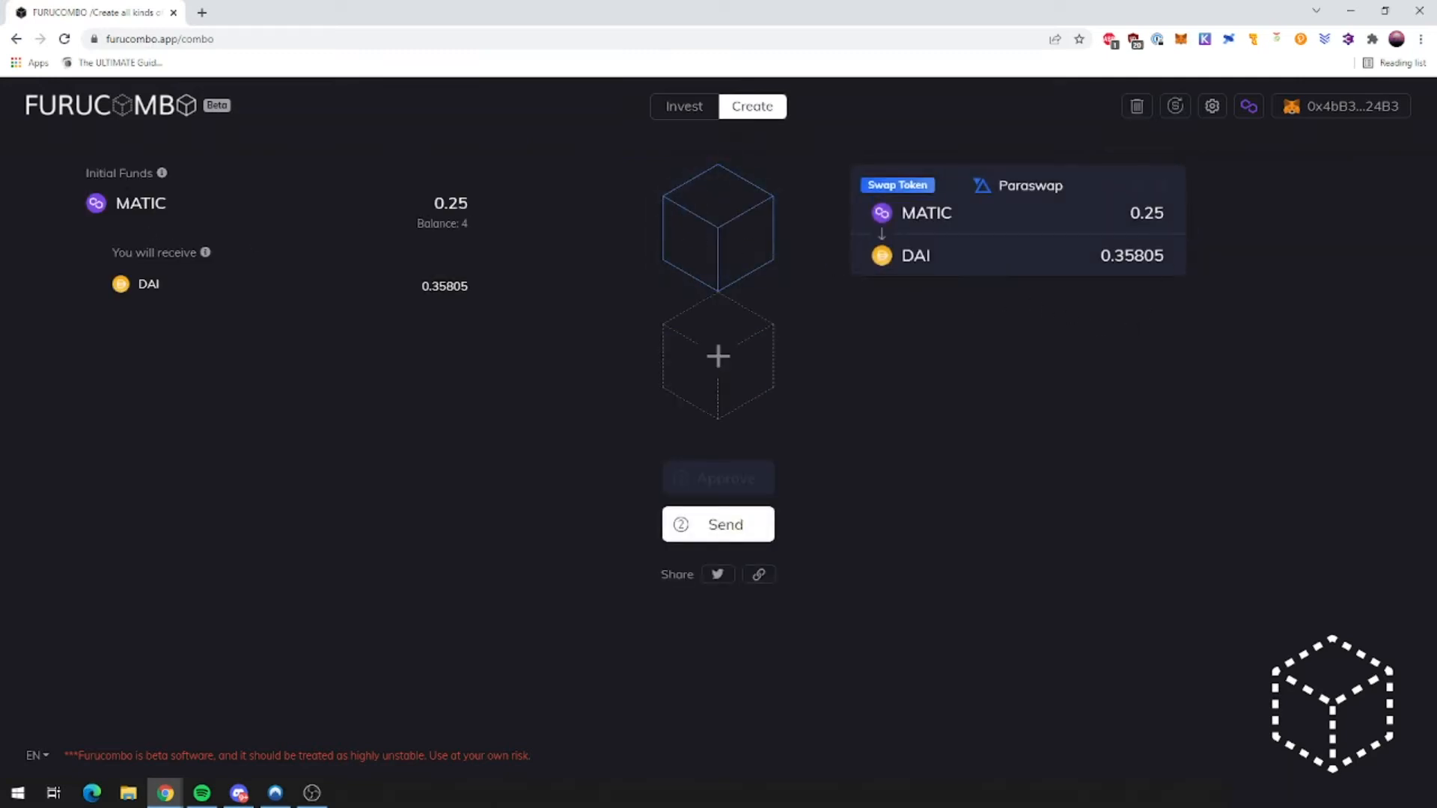
Step: Review the 4 MATIC balance and the 0.35805 DAI swap estimate
mouse_move(468, 225)
mouse_down()
mouse_move(424, 224)
mouse_move(458, 203)
mouse_up()
click(422, 231)
double_click(444, 287)
click(1153, 344)
Step: Add a Sushiswap Swap Token cube for 0.25 MATIC and compare it with Paraswap's output
click(720, 360)
scroll(473, 535, down, 2)
scroll(474, 537, down, 1)
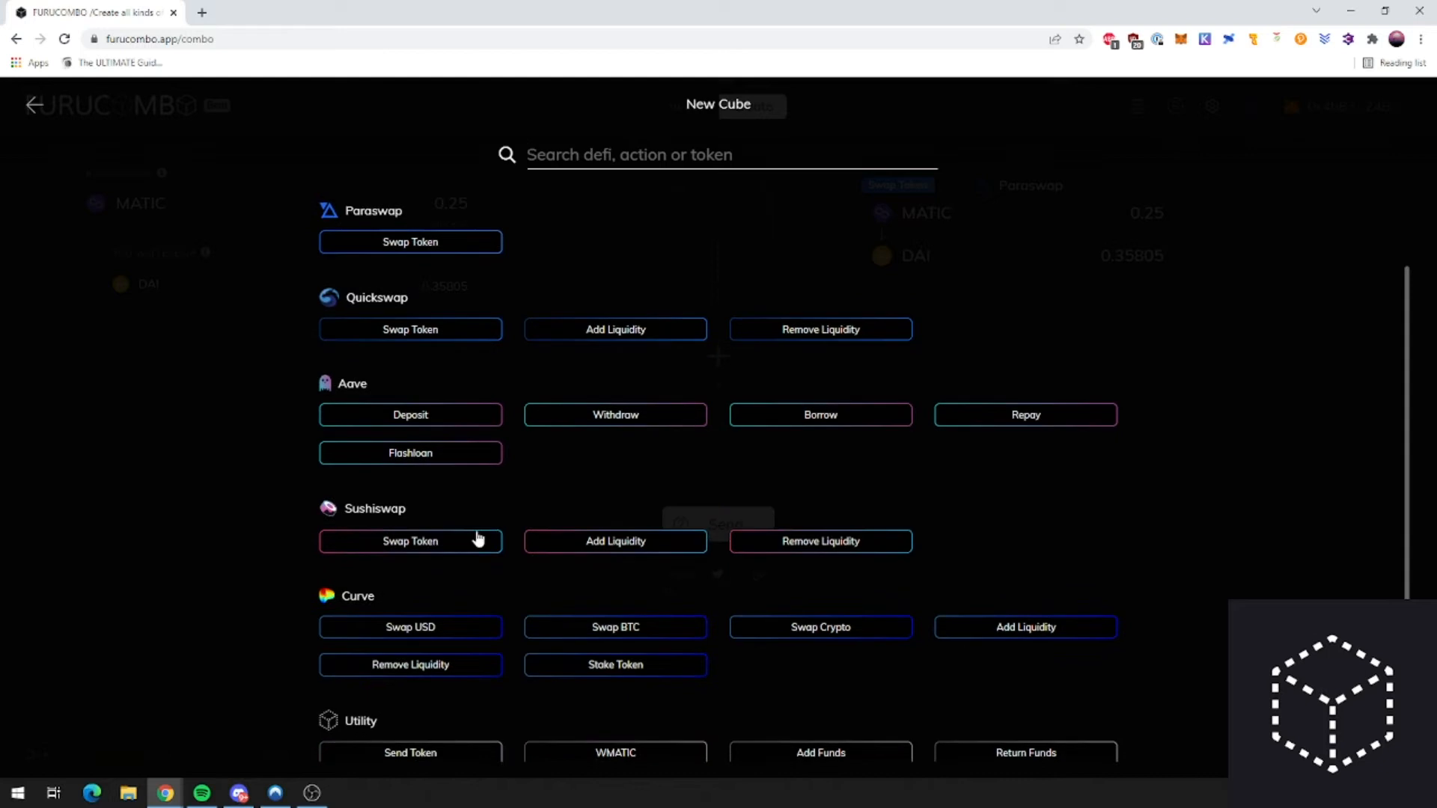
click(424, 520)
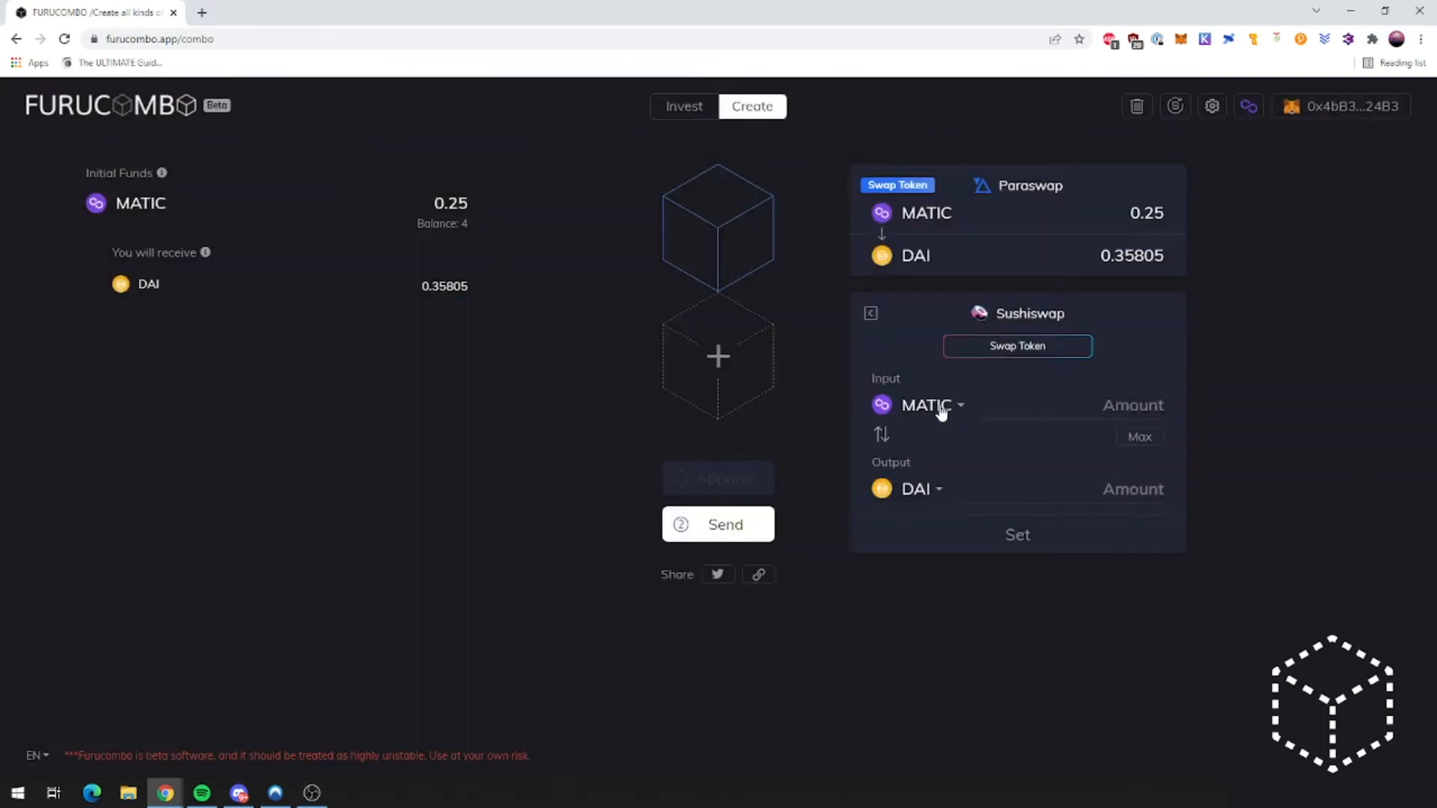
click(1145, 408)
text(0.2)
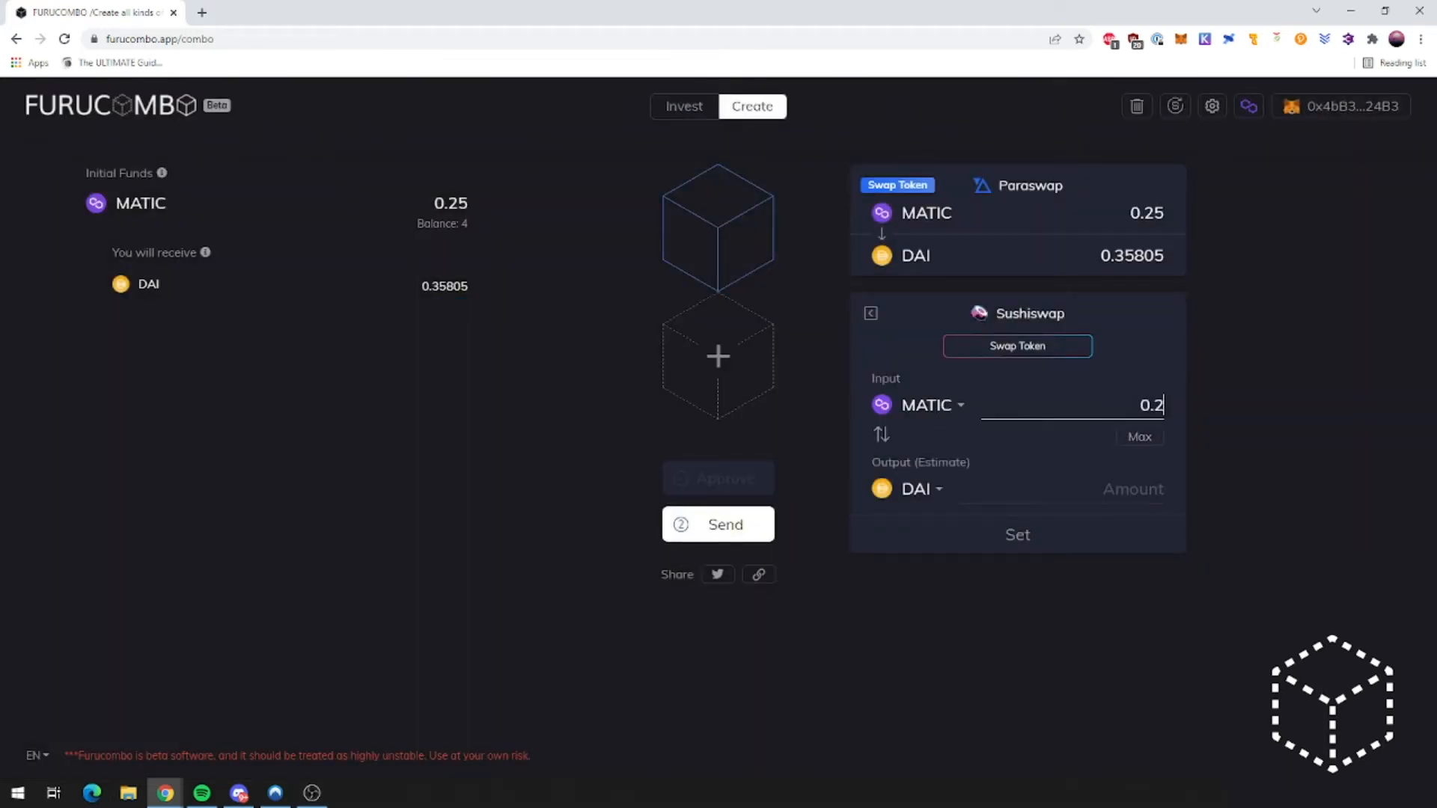
text(5)
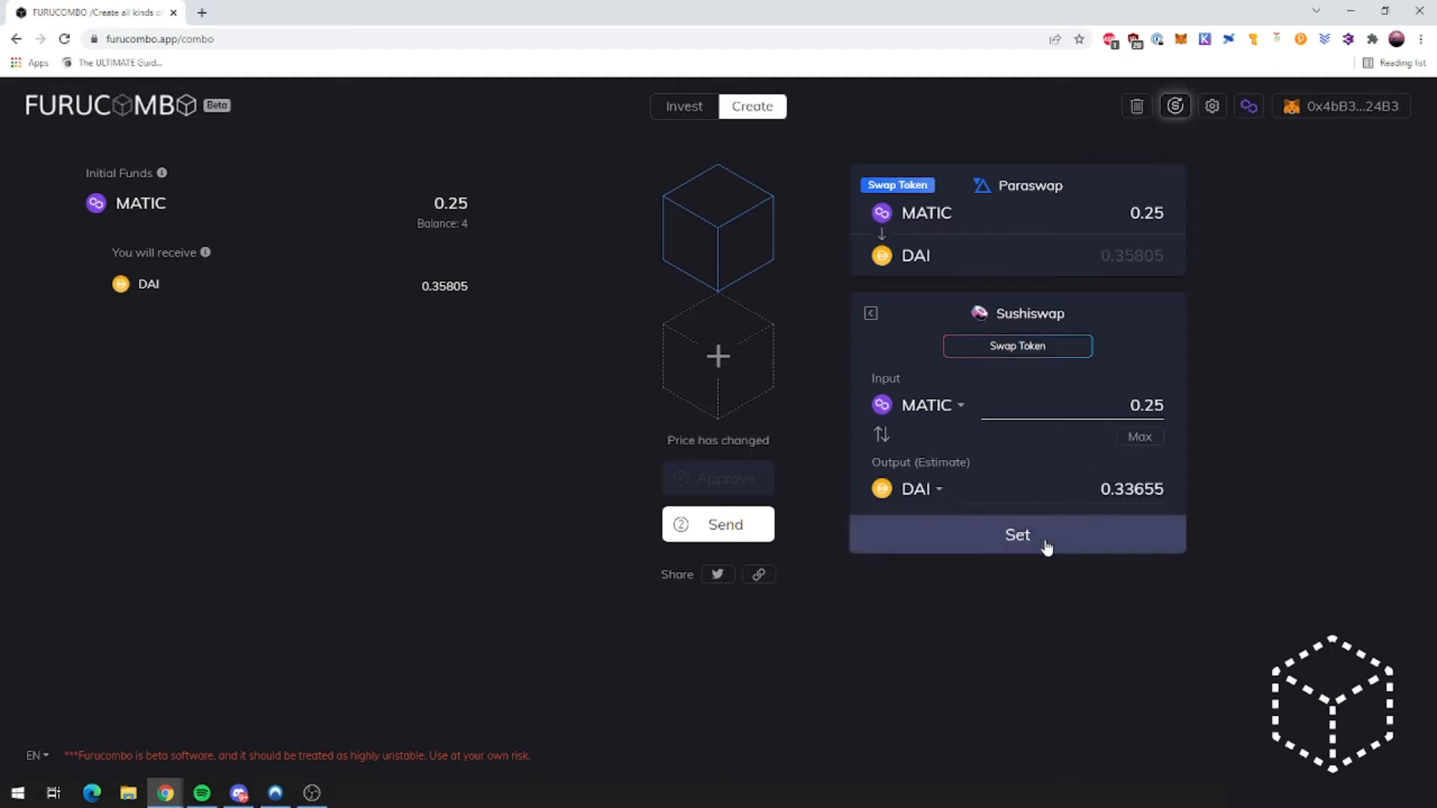
click(1042, 536)
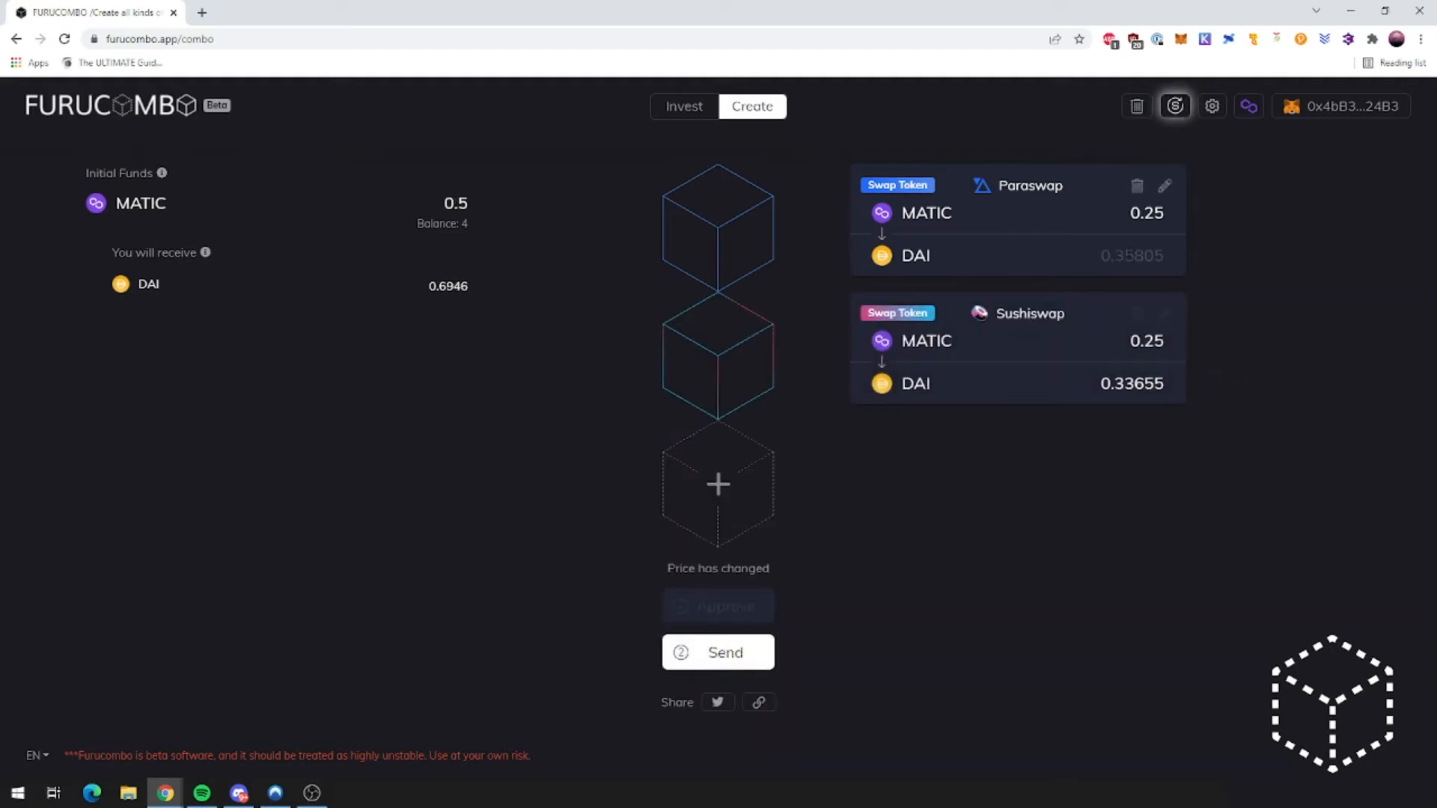
drag(1100, 255, 1168, 255)
Step: Delete the Sushiswap cube and refresh quotes, giving 0.35779 DAI for the Paraswap swap
click(1139, 315)
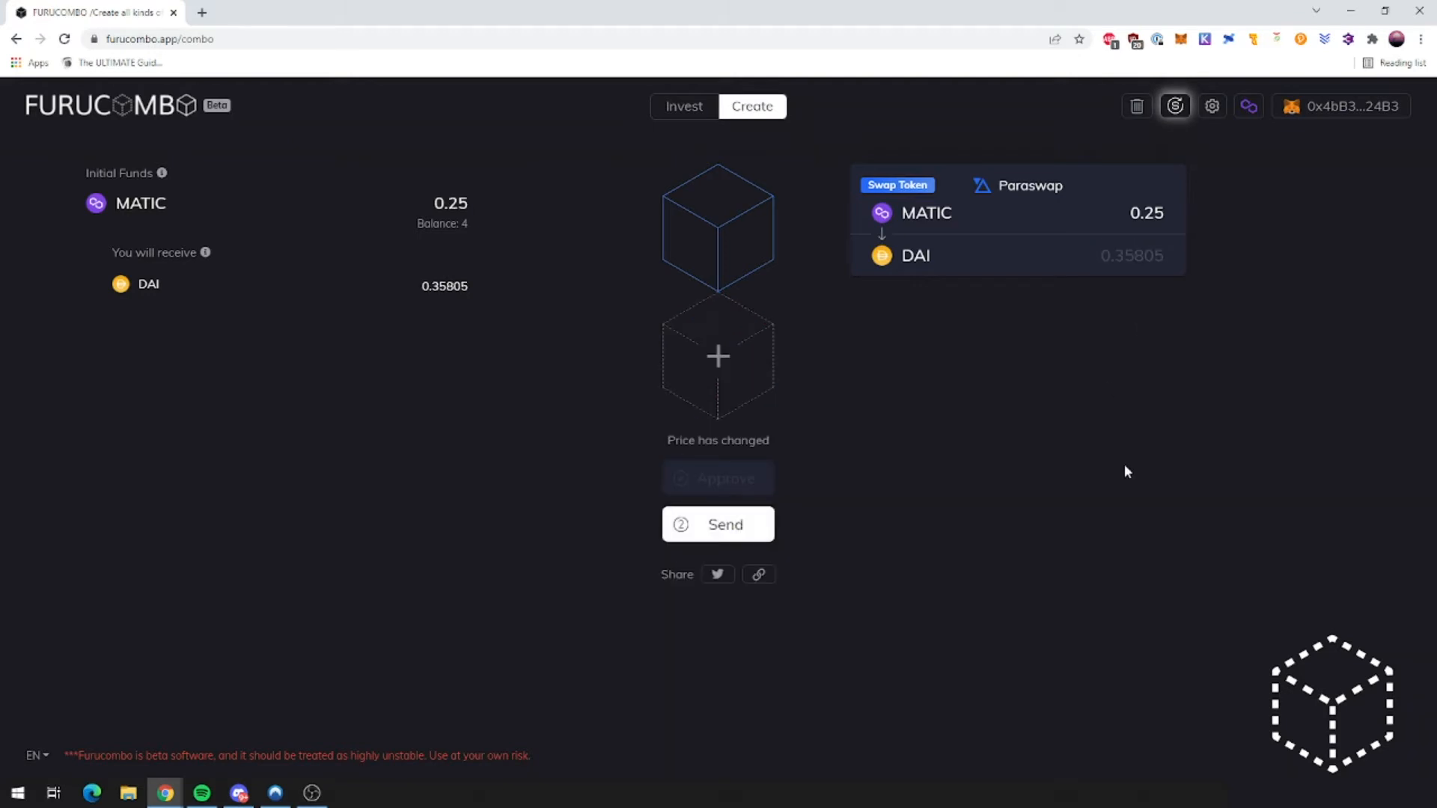
click(1177, 105)
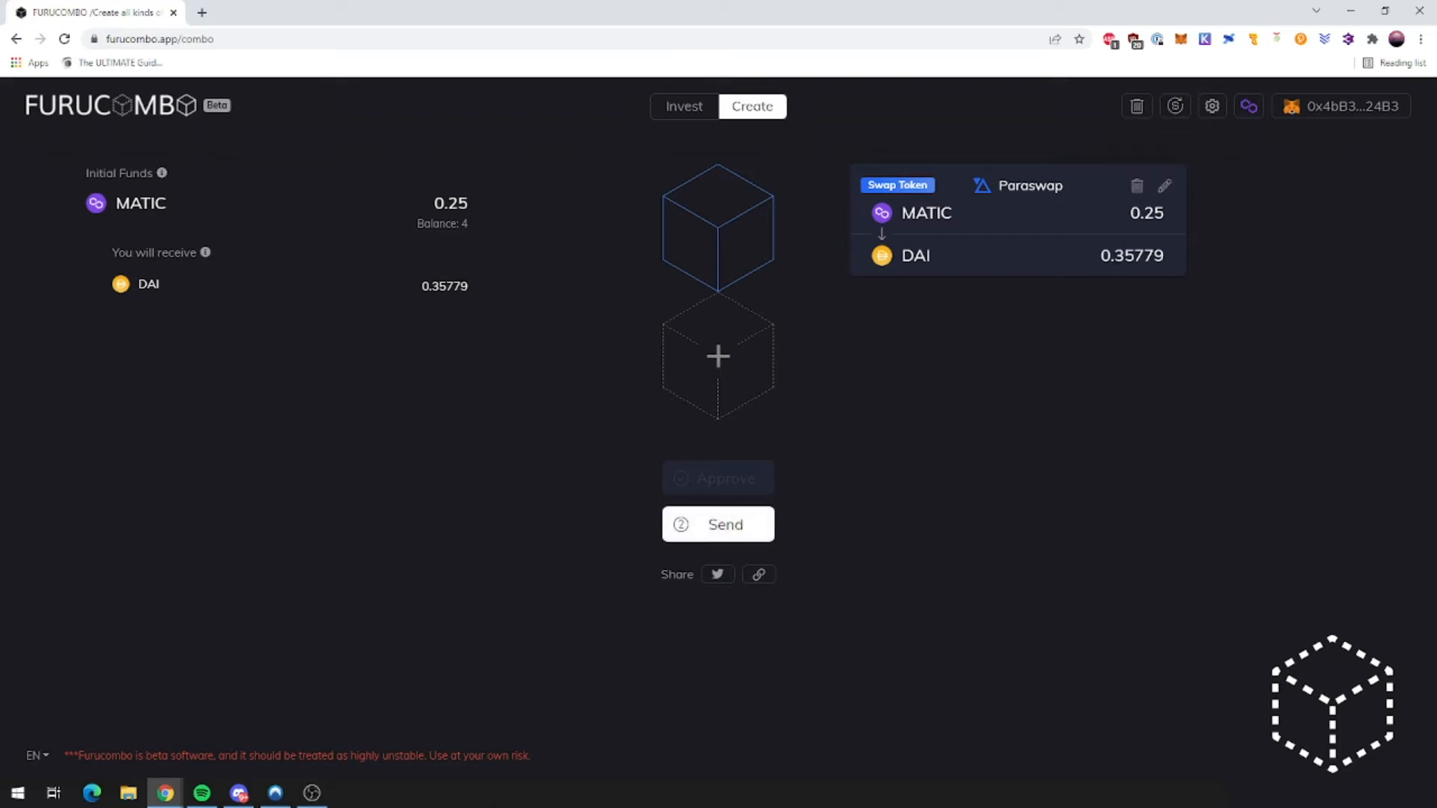
drag(1101, 256, 1169, 256)
click(1186, 319)
Step: Add a second Paraswap Swap Token cube to the combo
click(718, 367)
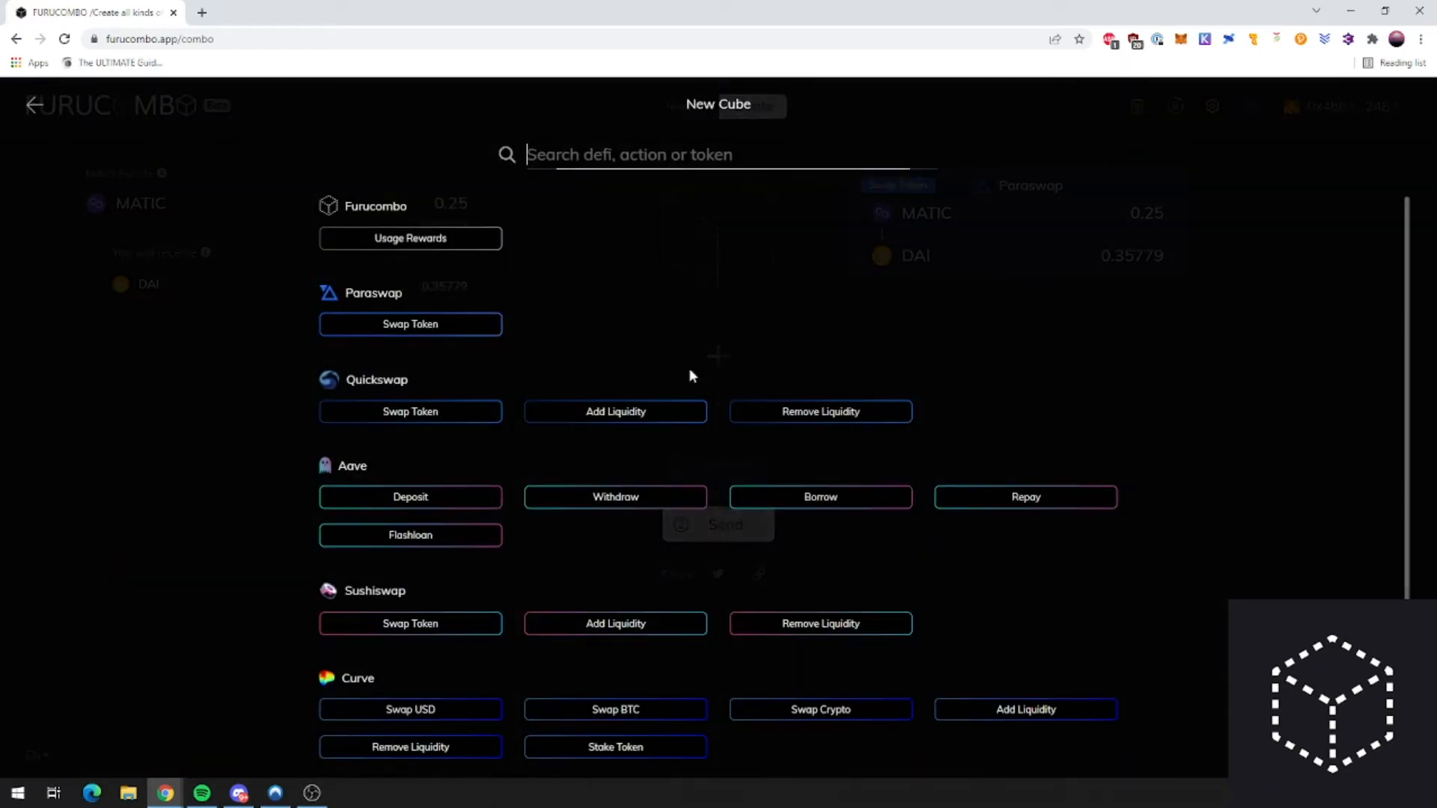
scroll(450, 413, down, 1)
scroll(450, 413, up, 1)
click(416, 321)
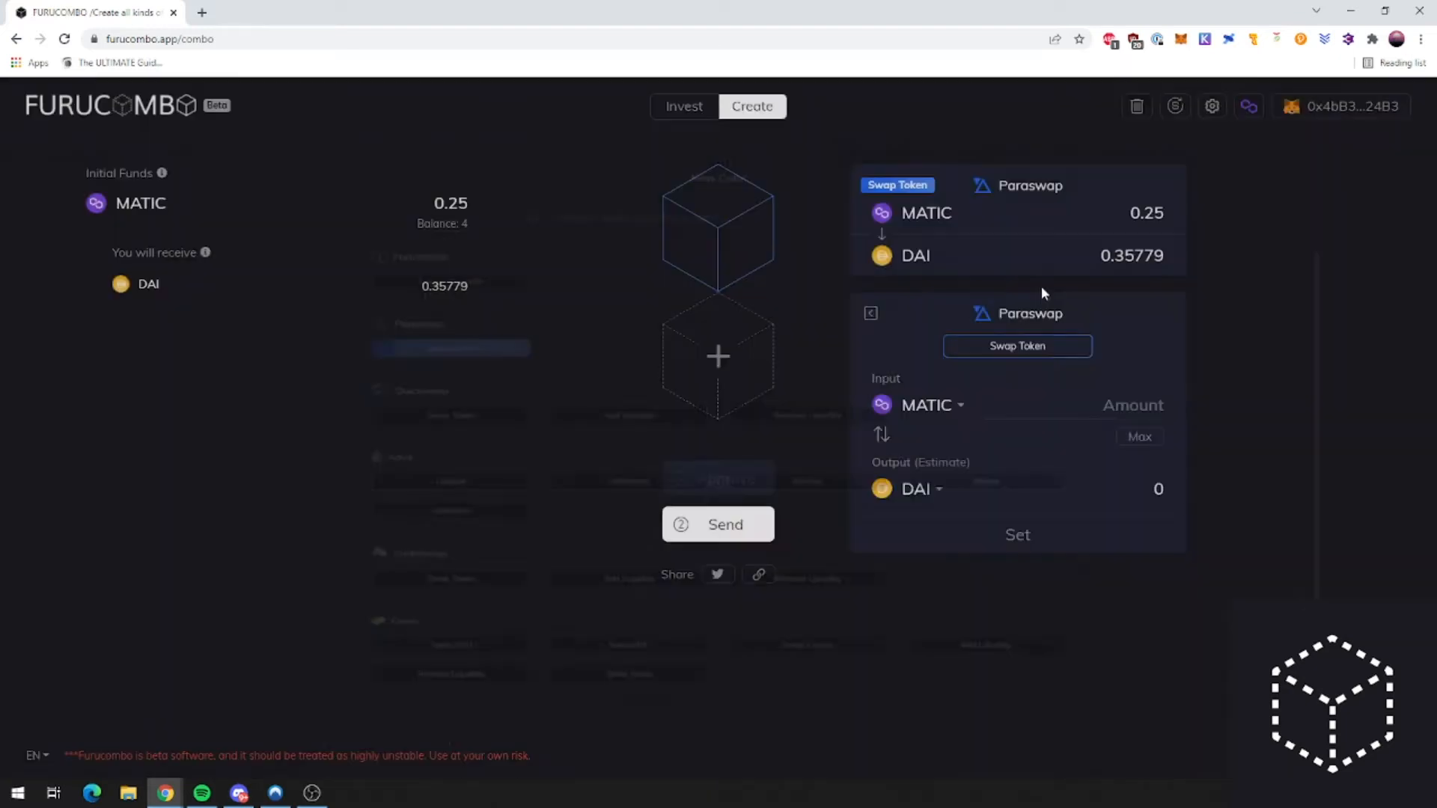
Step: Search the new swap's output tokens for 'rico', find no match, and clear the search
click(940, 490)
scroll(997, 582, down, 2)
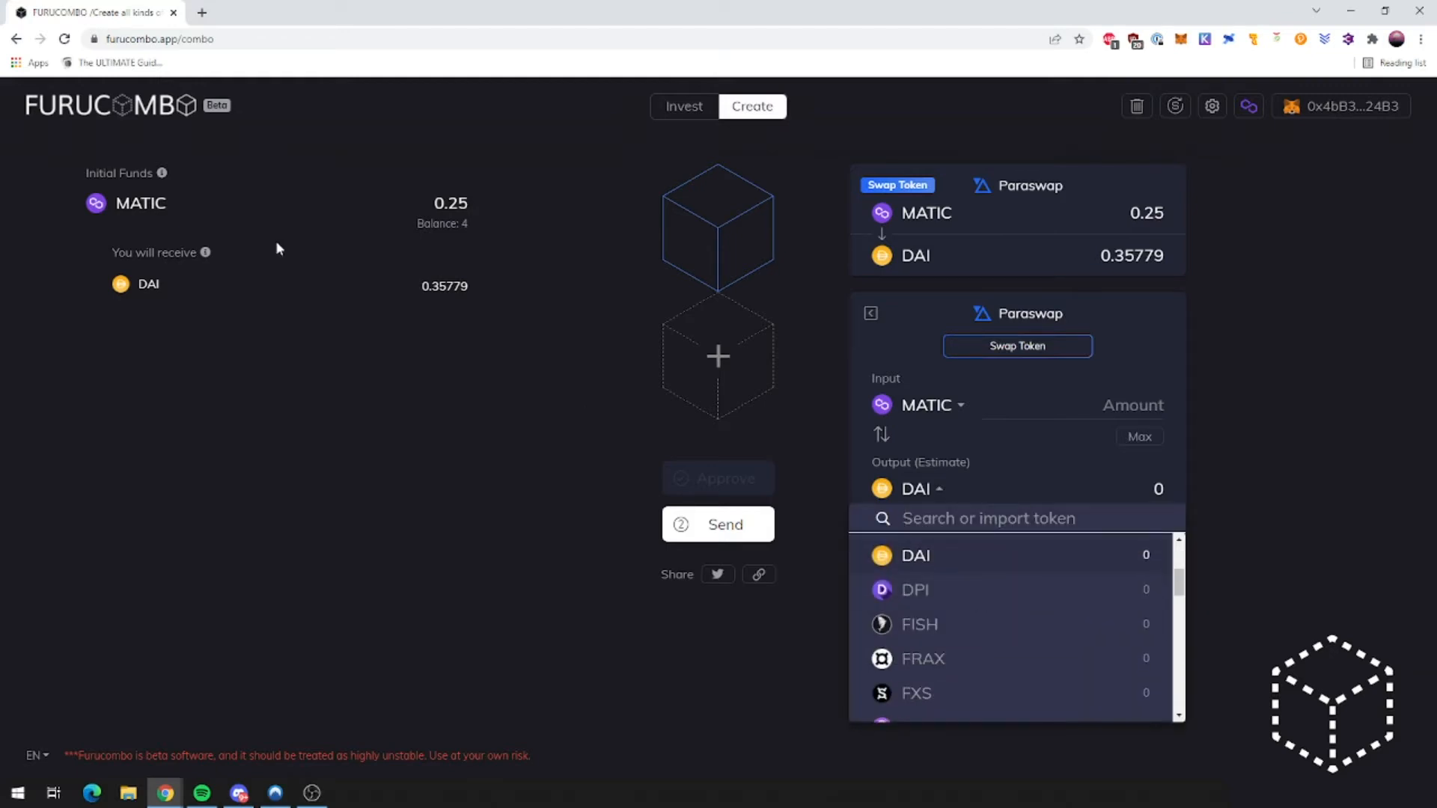
scroll(1019, 633, down, 8)
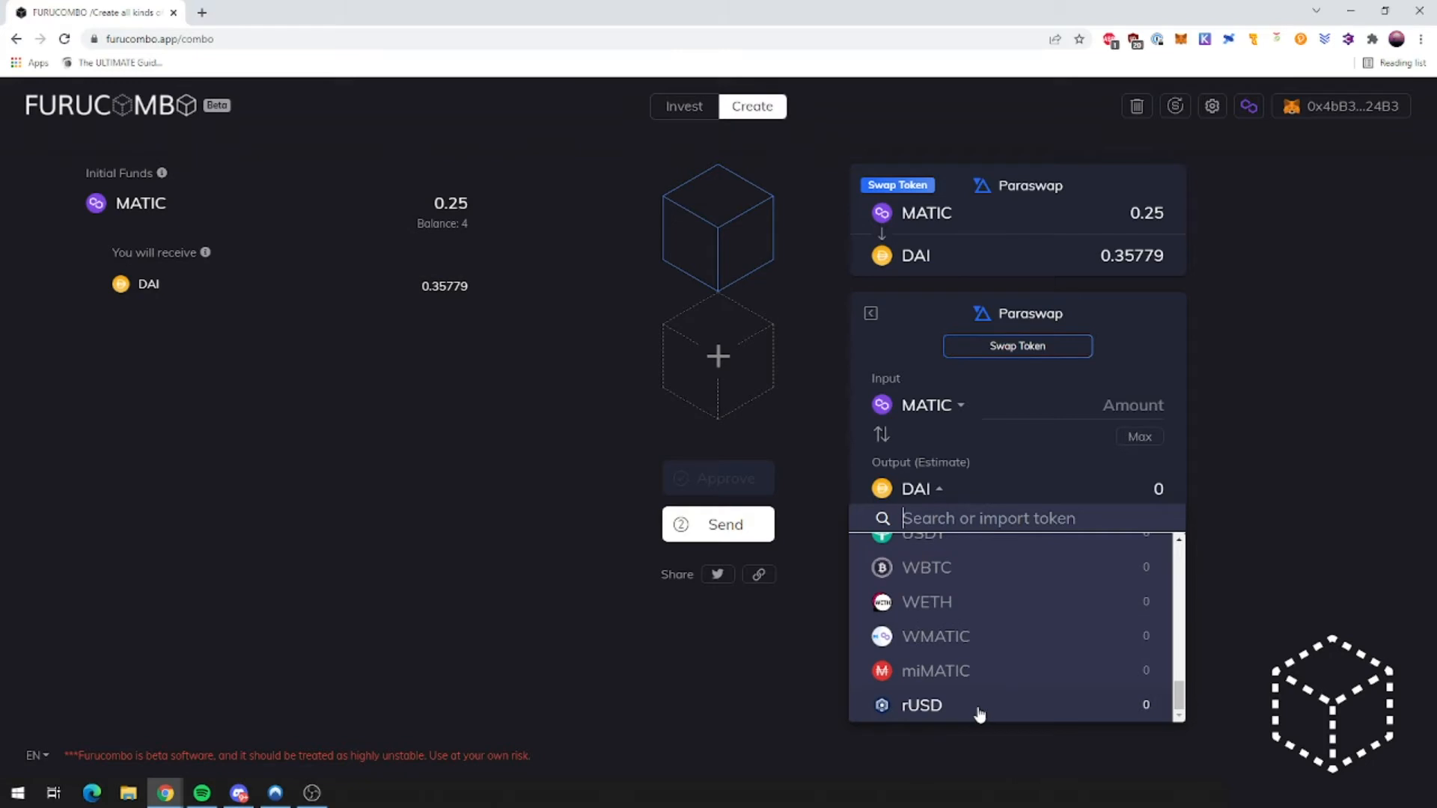
scroll(977, 689, up, 5)
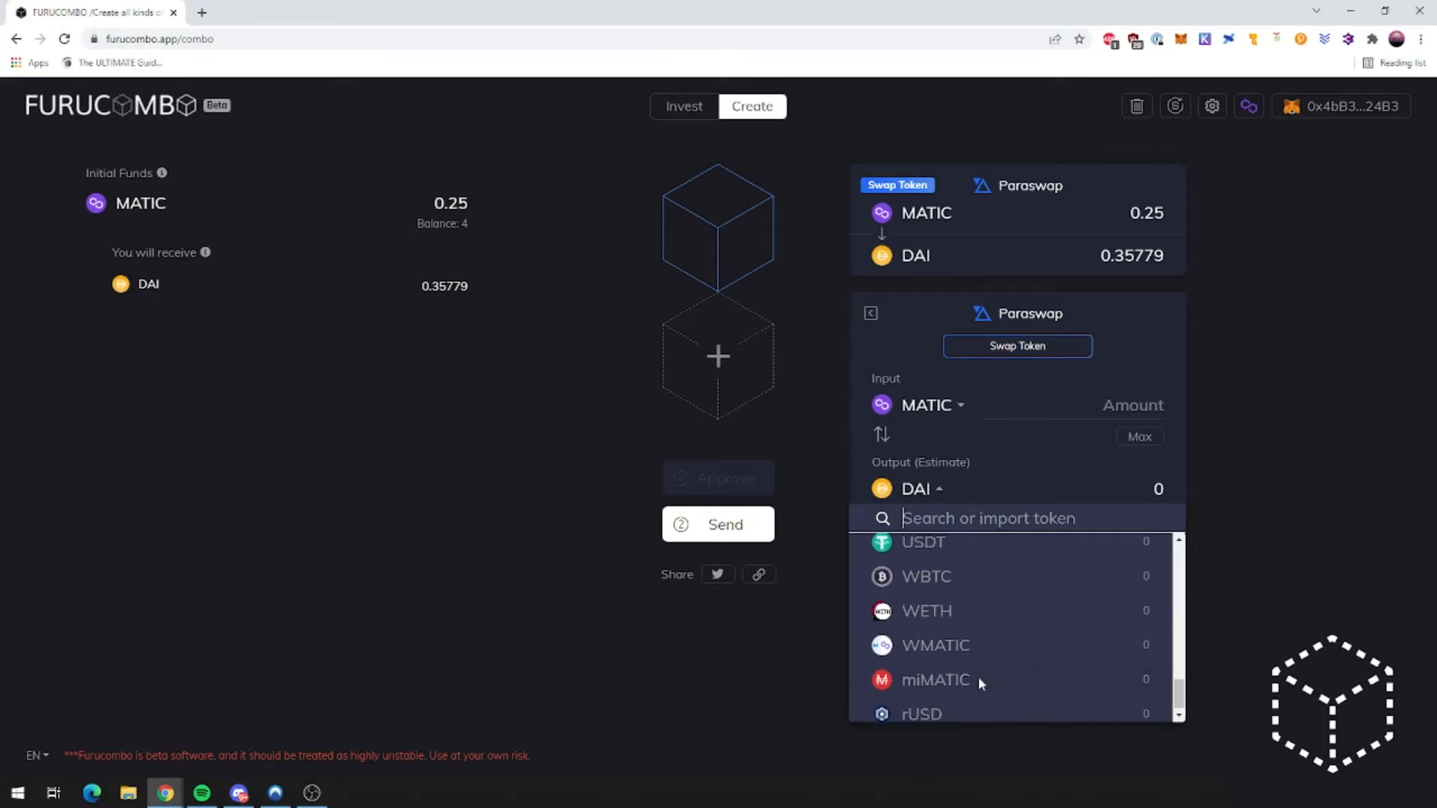
scroll(999, 660, up, 3)
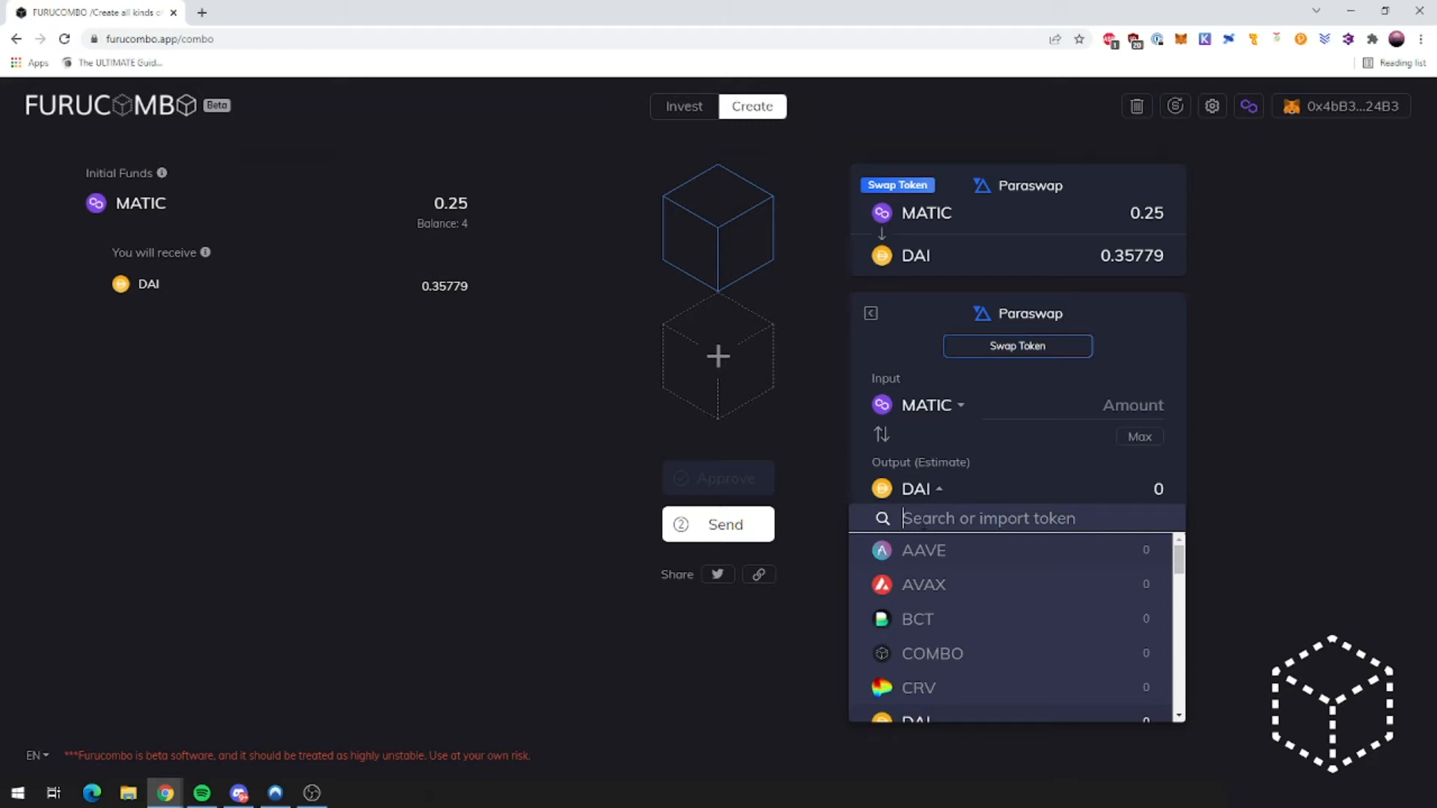
text(rico)
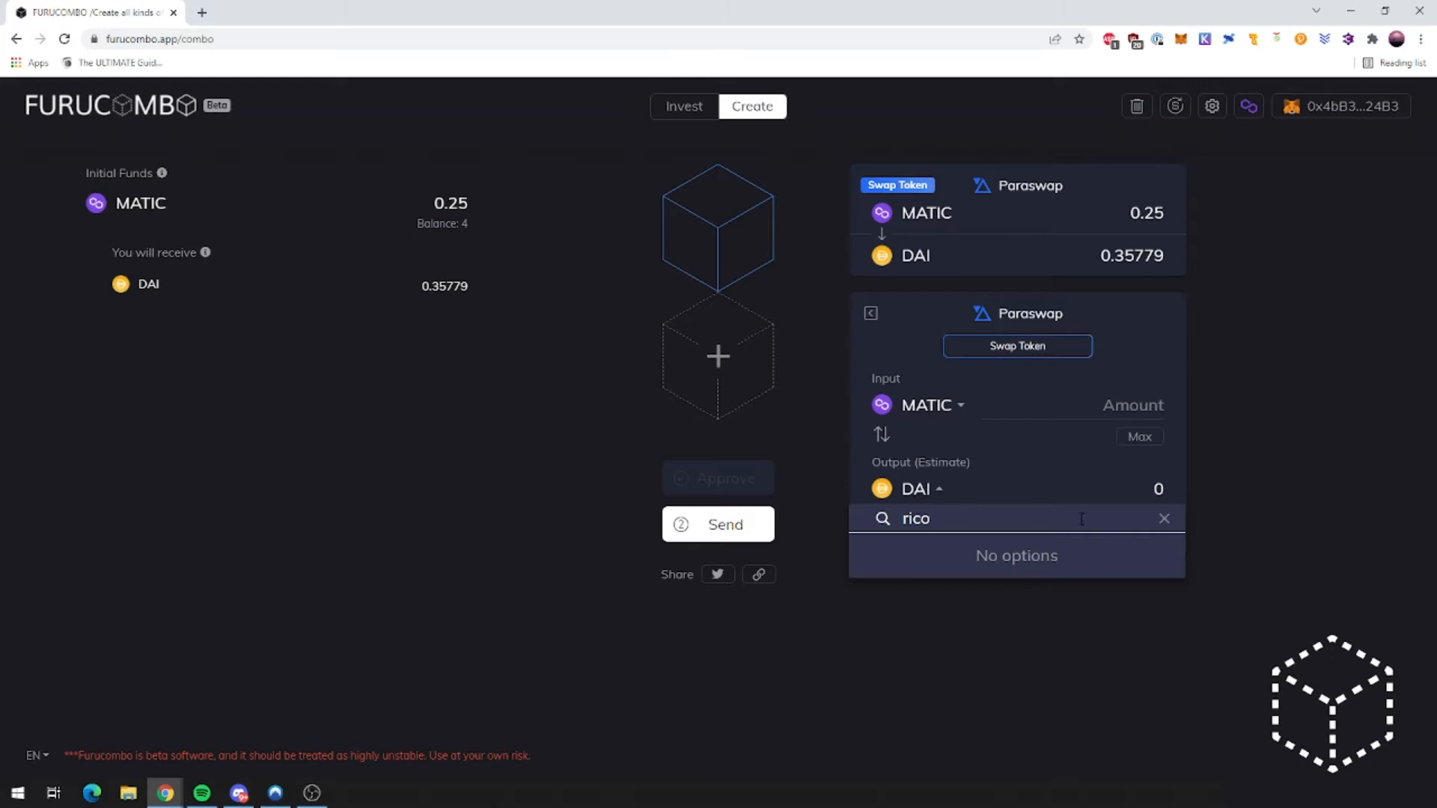
key(BackSpace)
key(BackSpace)
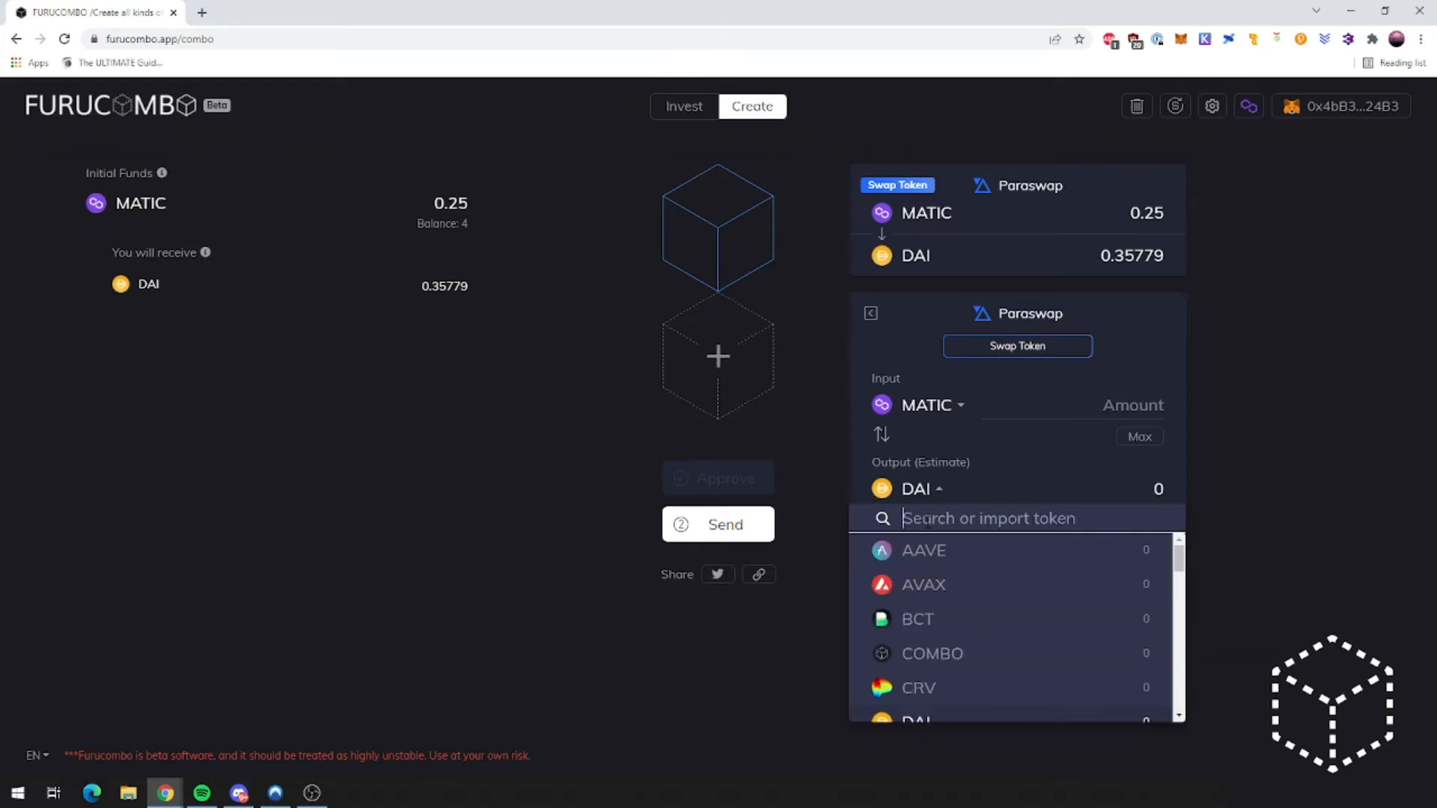
click(207, 14)
Step: Copy the Ricochet (RIC) contract address from CoinGecko, then reopen Furucombo's output token list
text(coin)
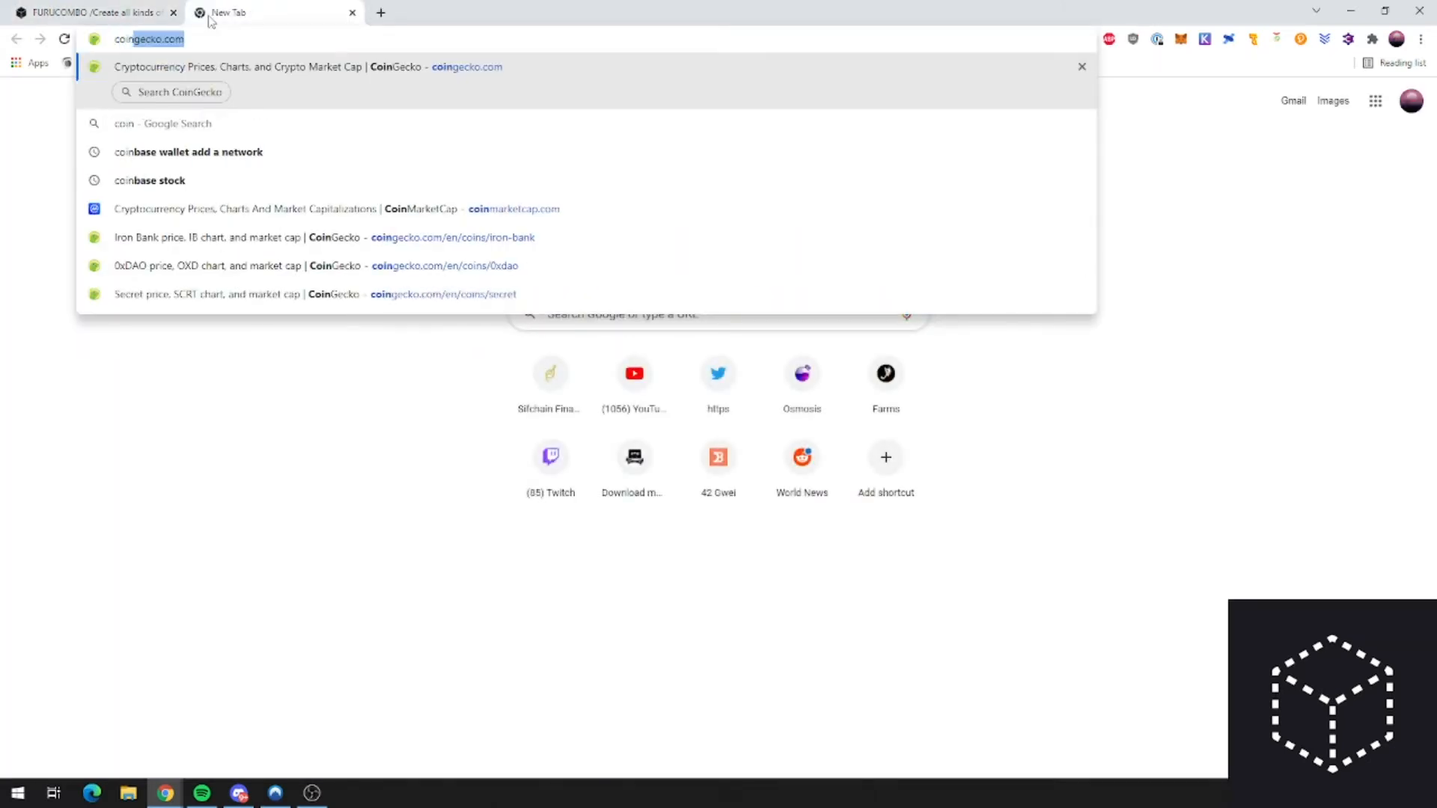
key(Return)
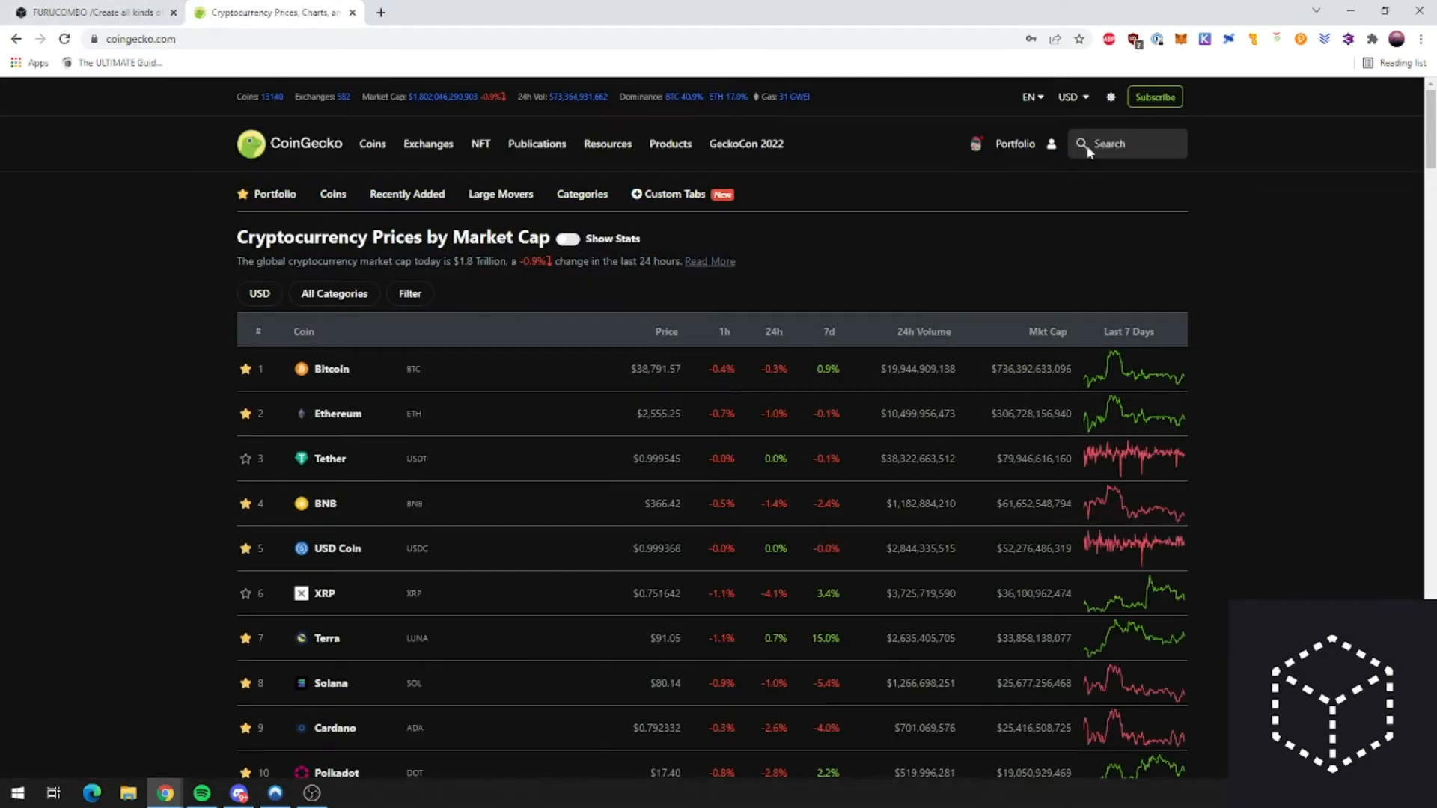
click(1109, 143)
text(rico)
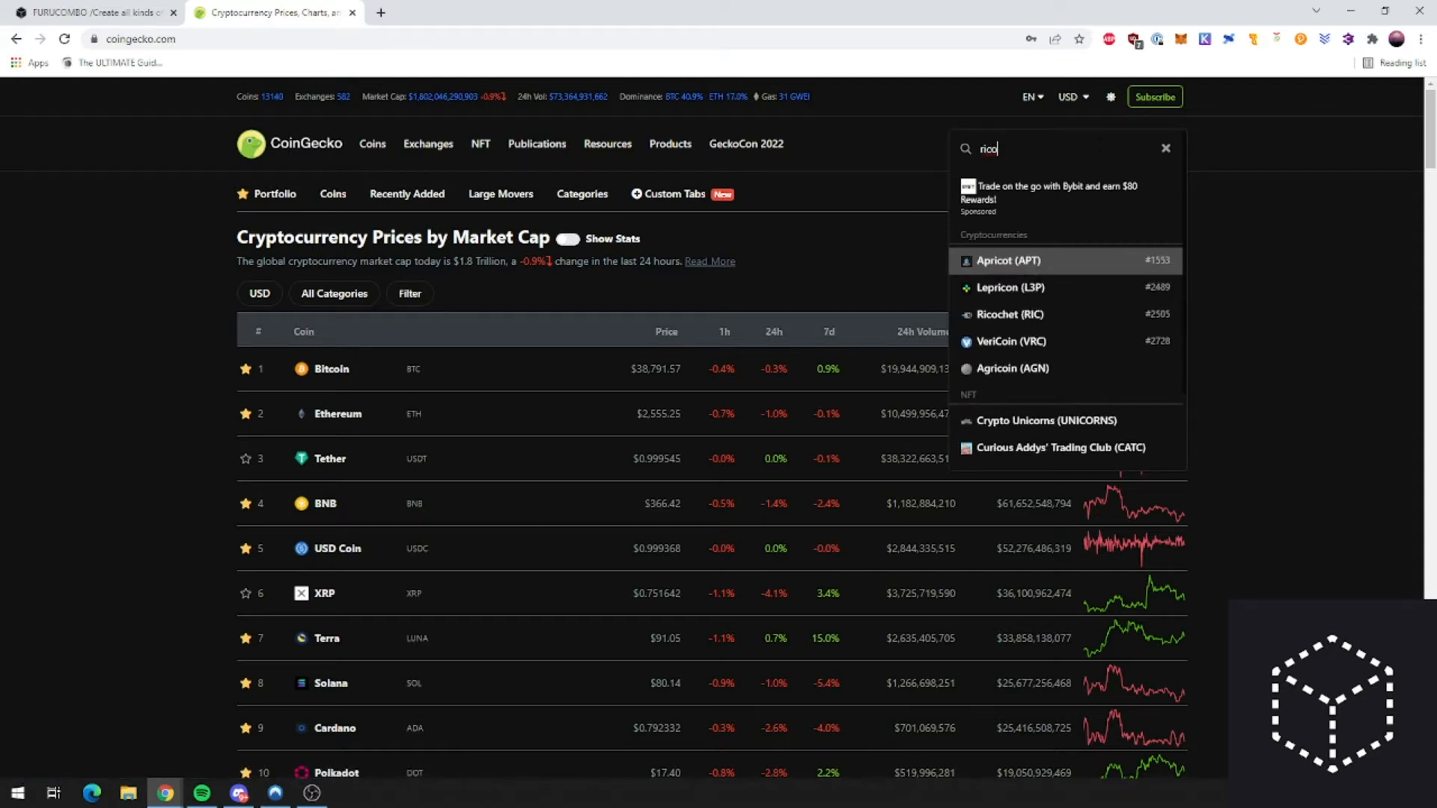
click(975, 314)
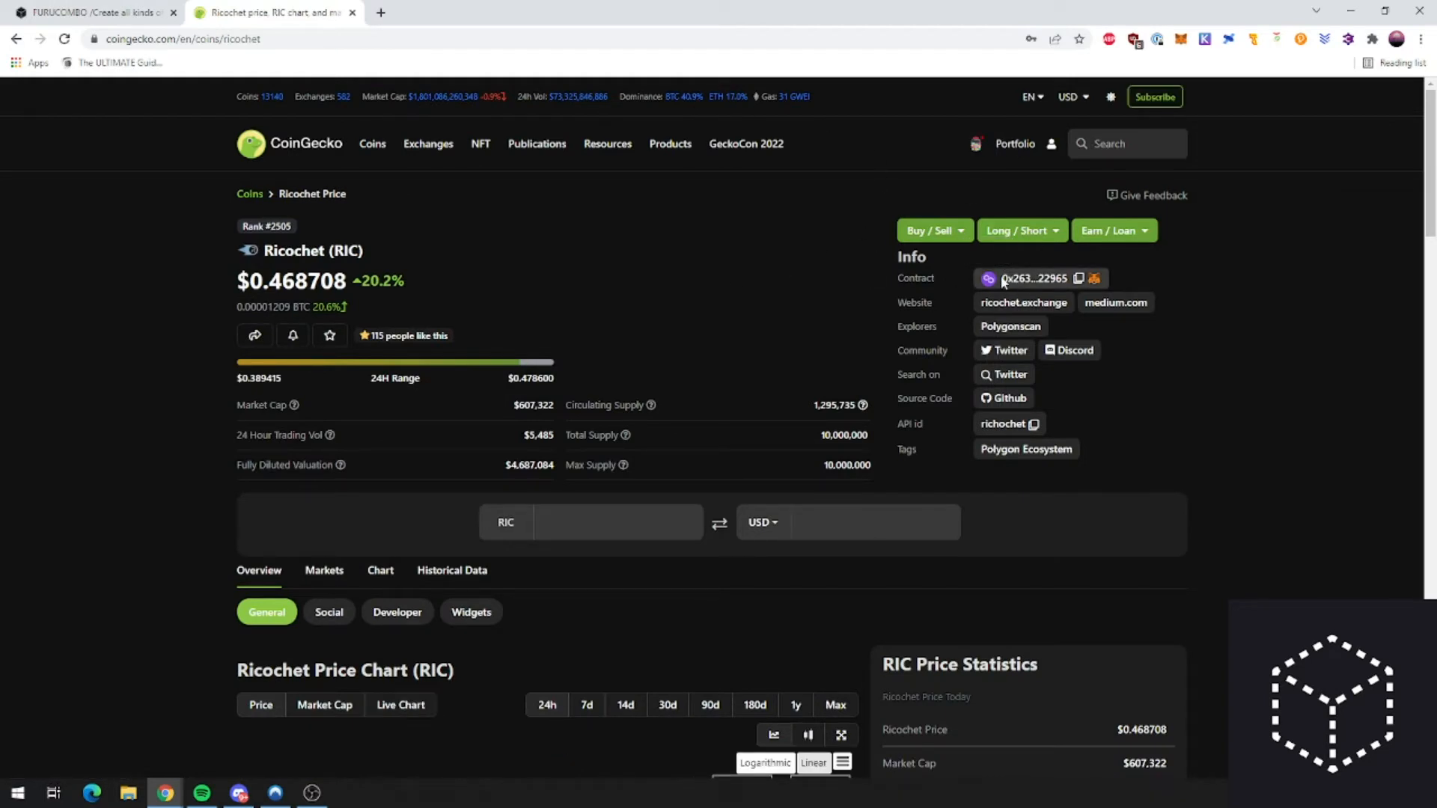
click(1078, 278)
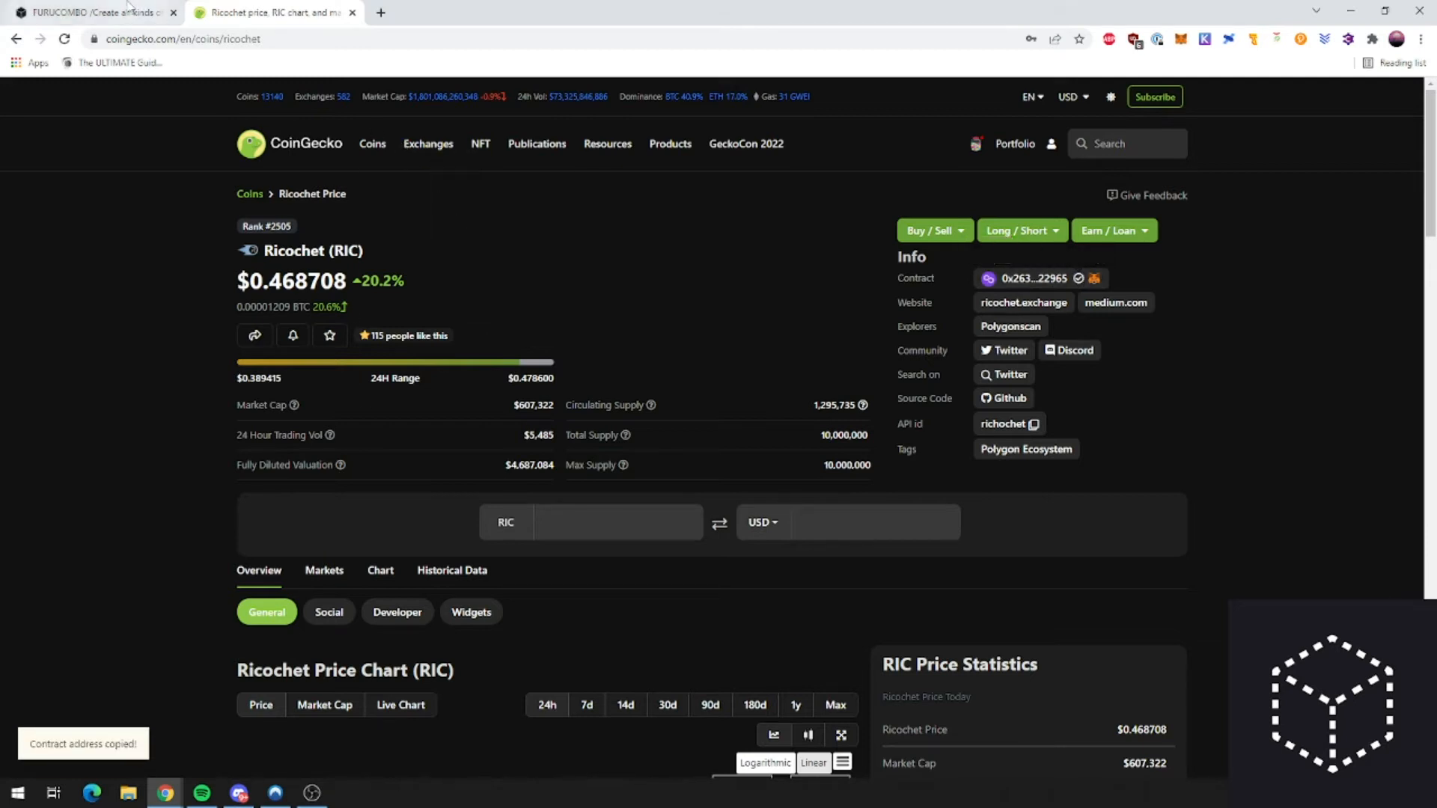
click(128, 9)
click(940, 491)
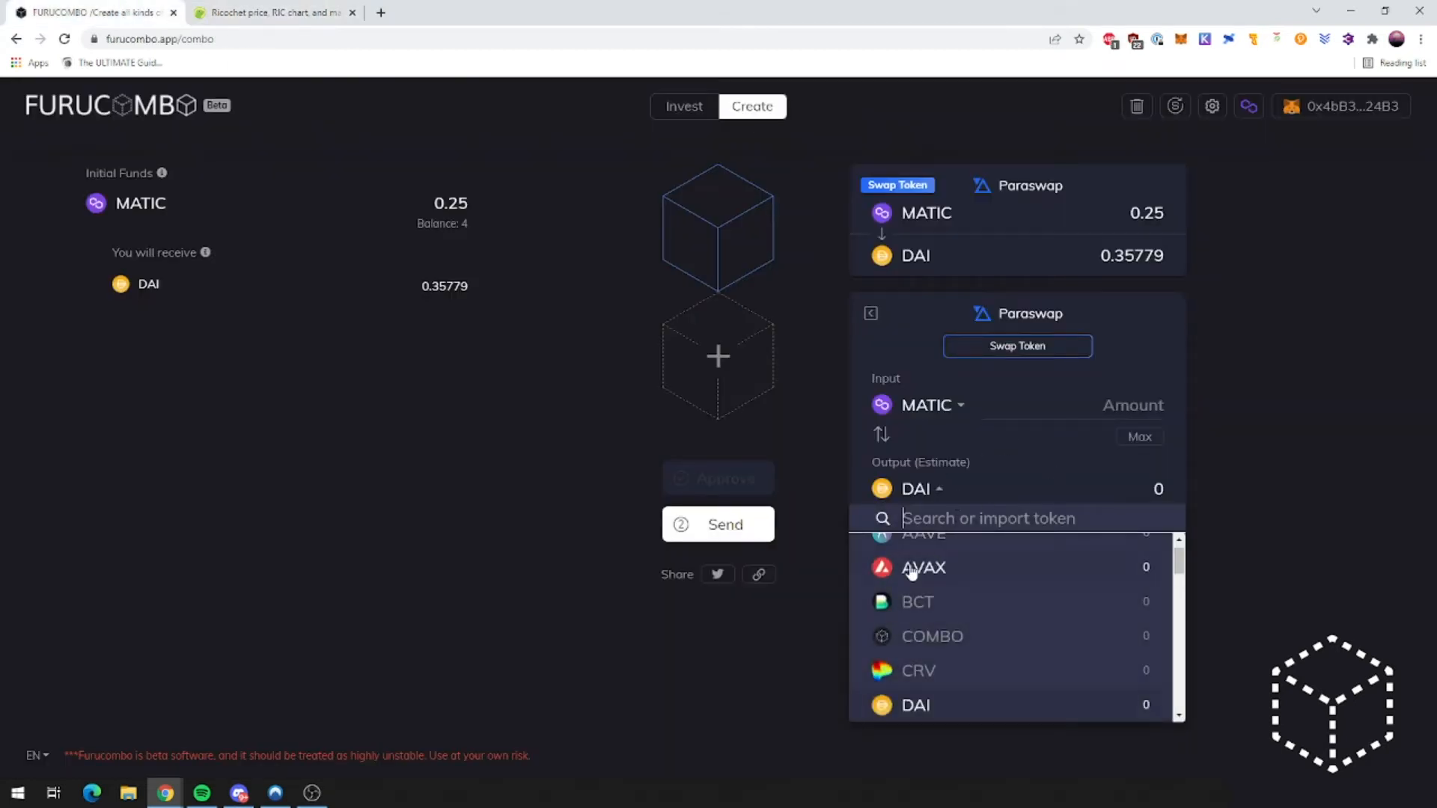
Step: Make the second Paraswap step swap 0.25 MATIC into RIC, found by its pasted contract address
click(940, 491)
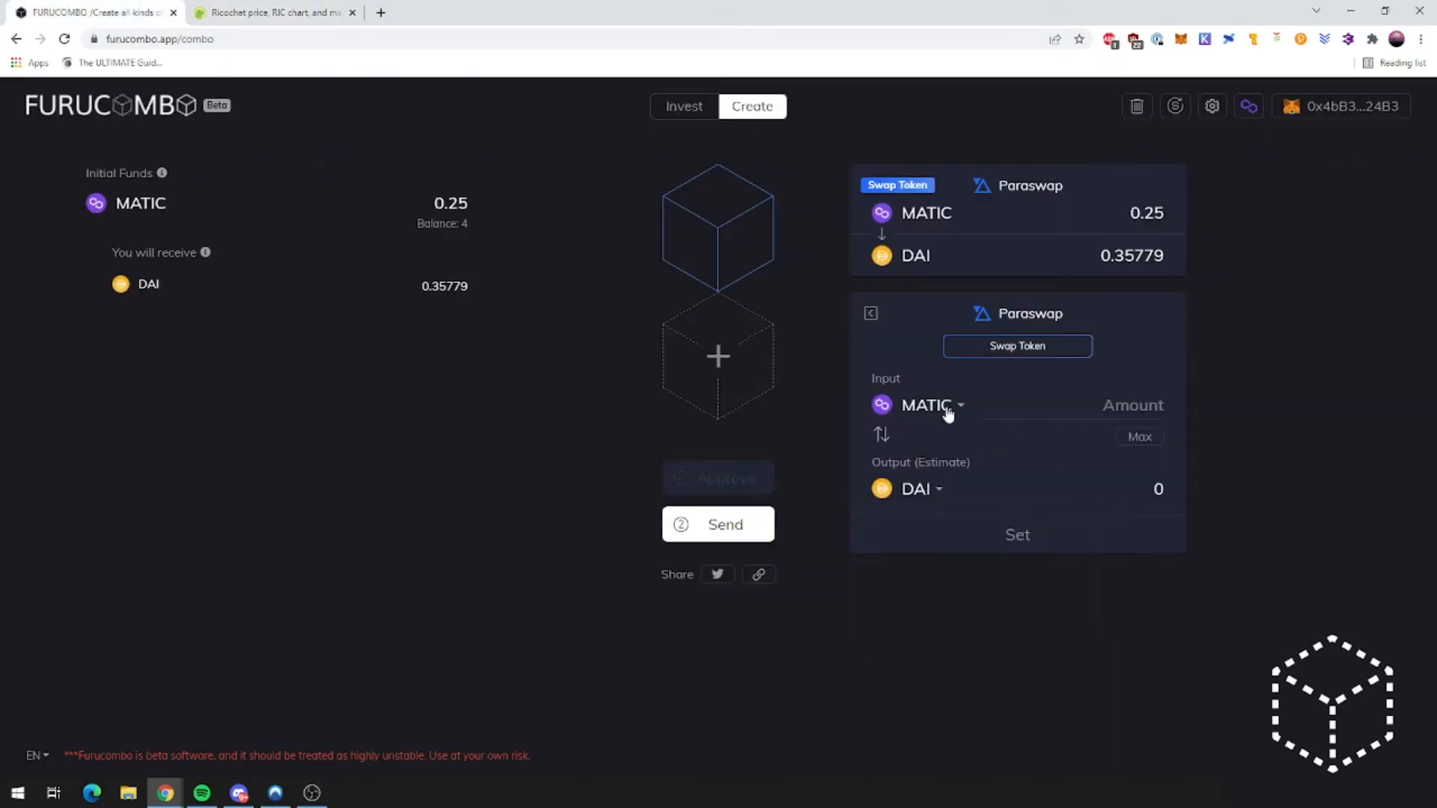
click(909, 492)
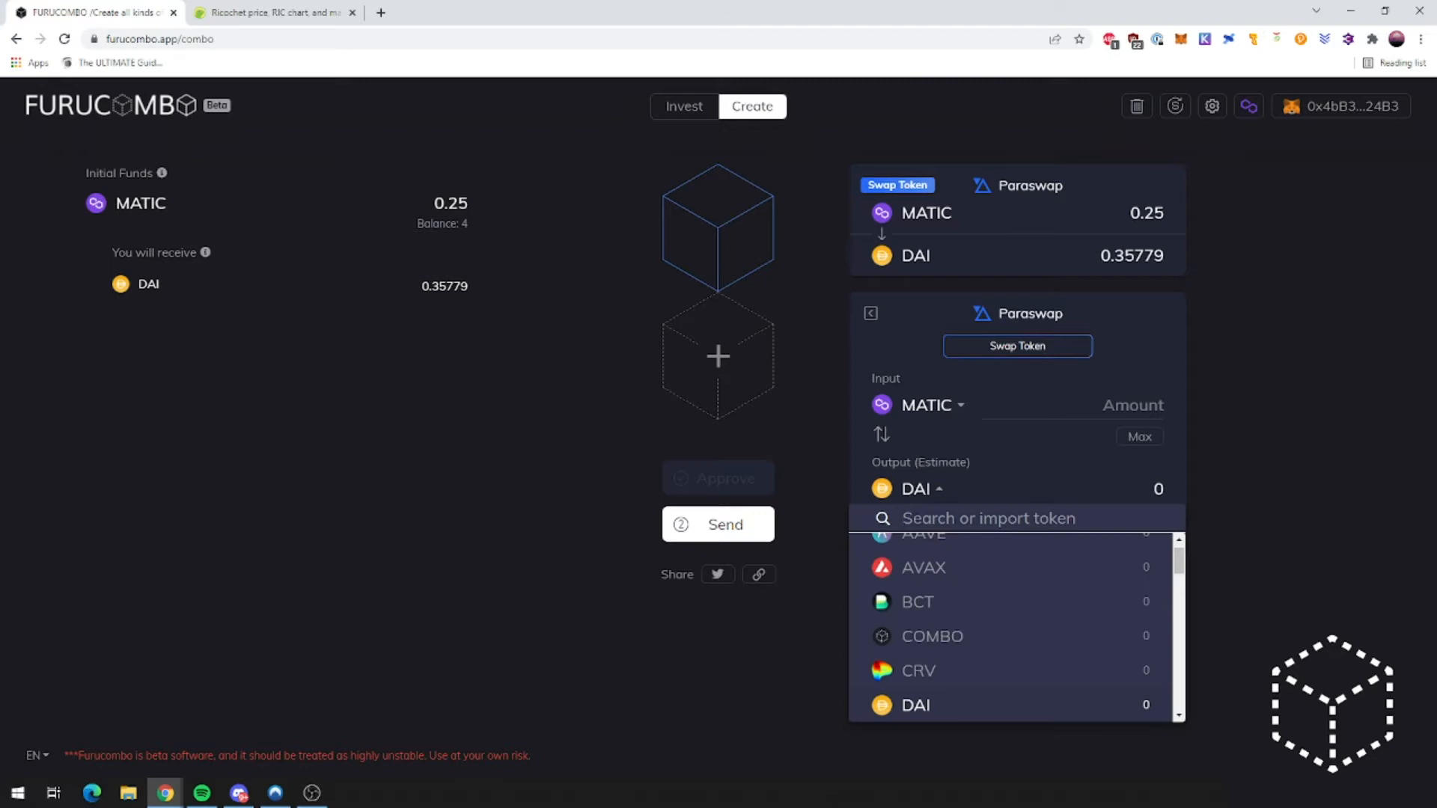
key(ctrl+v)
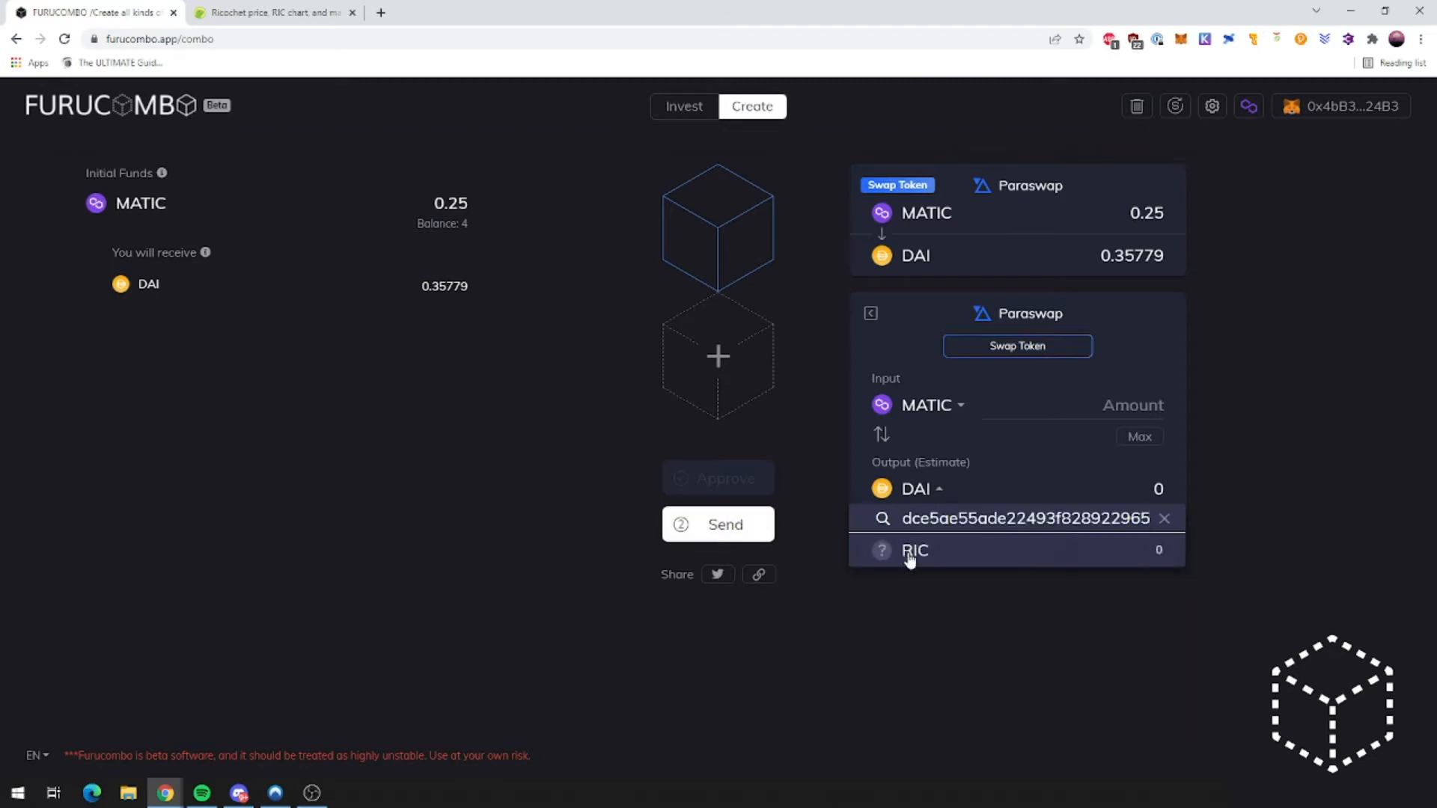
click(912, 553)
click(1132, 407)
text(0.25)
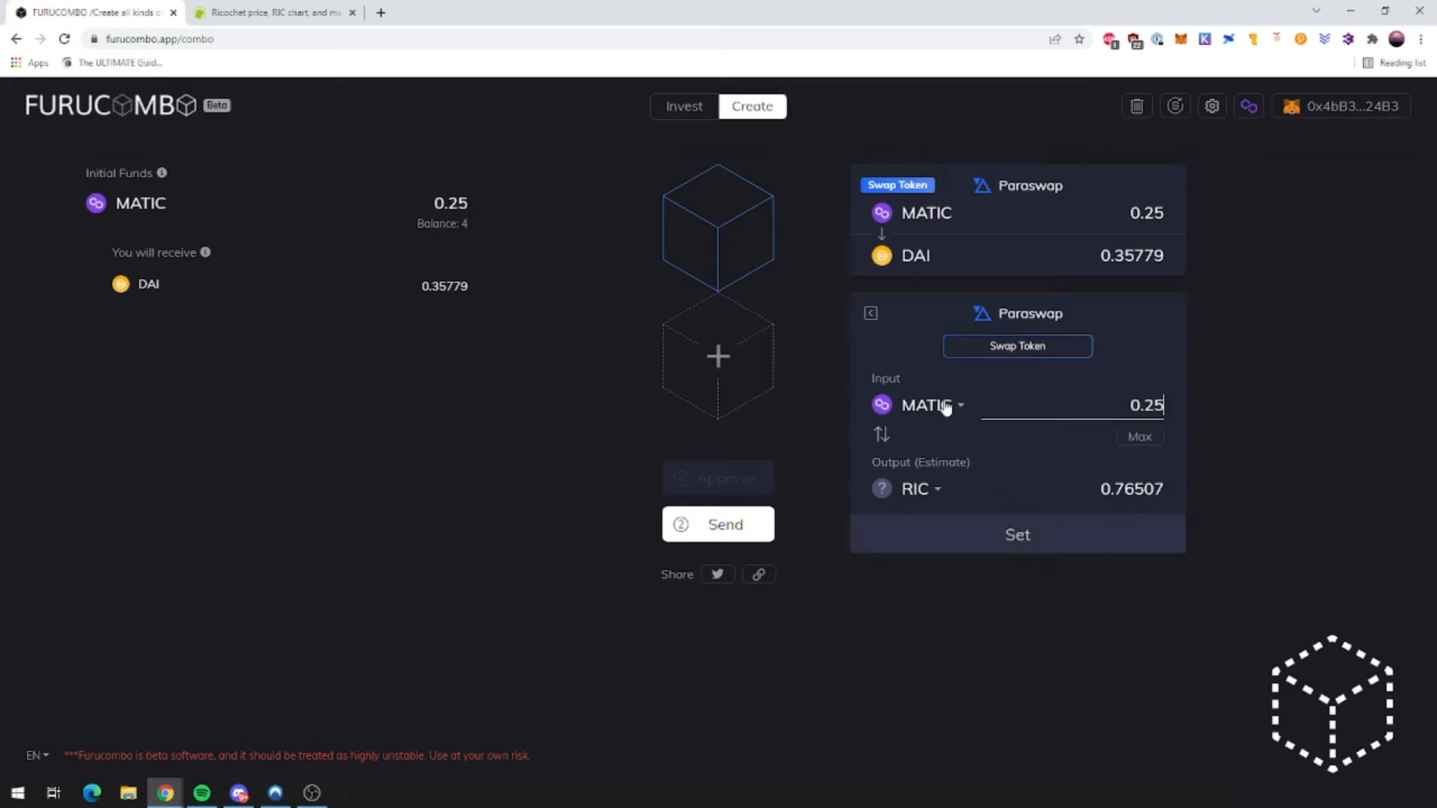
click(1026, 541)
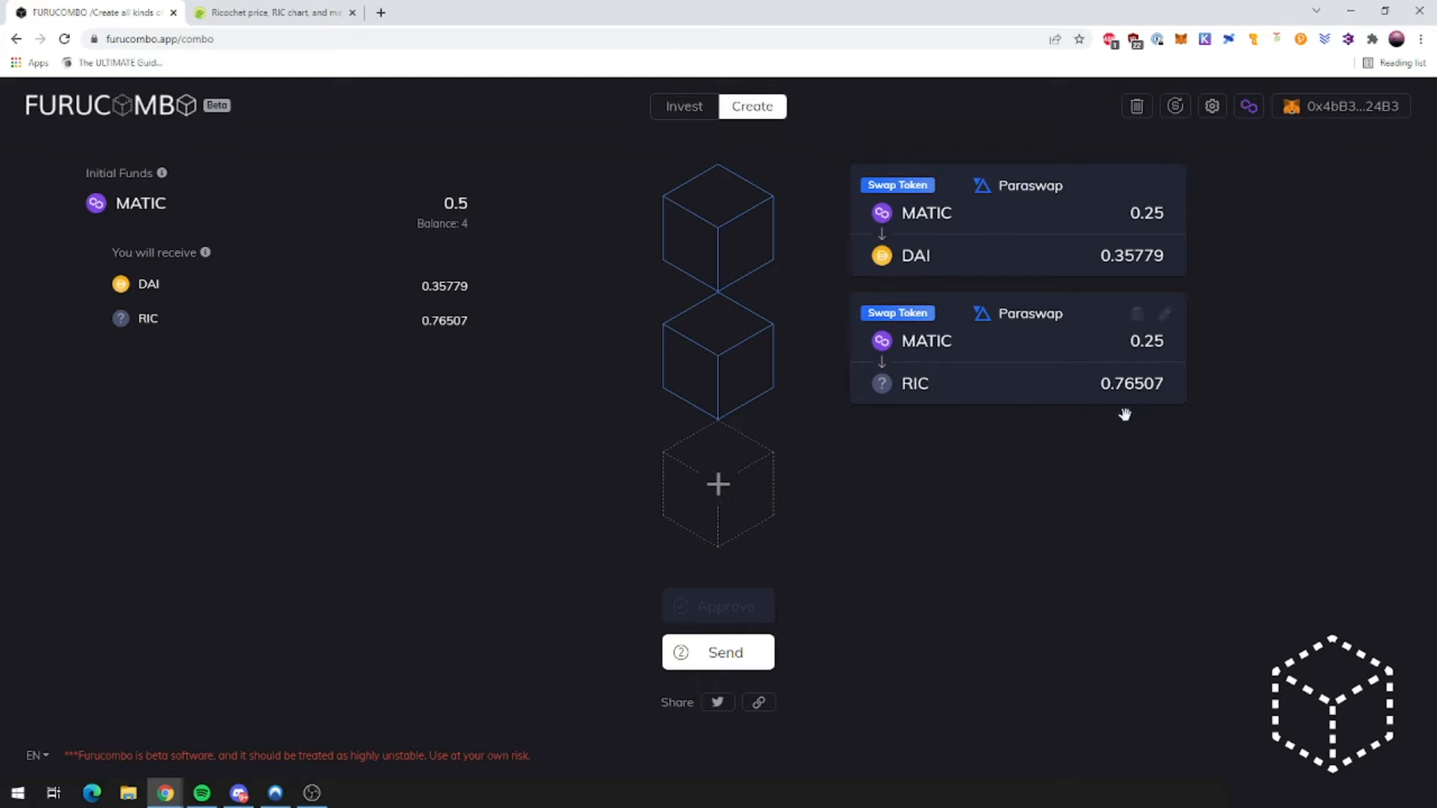
Step: Add a Utility Send Token cube to the combo
click(724, 502)
scroll(604, 515, down, 2)
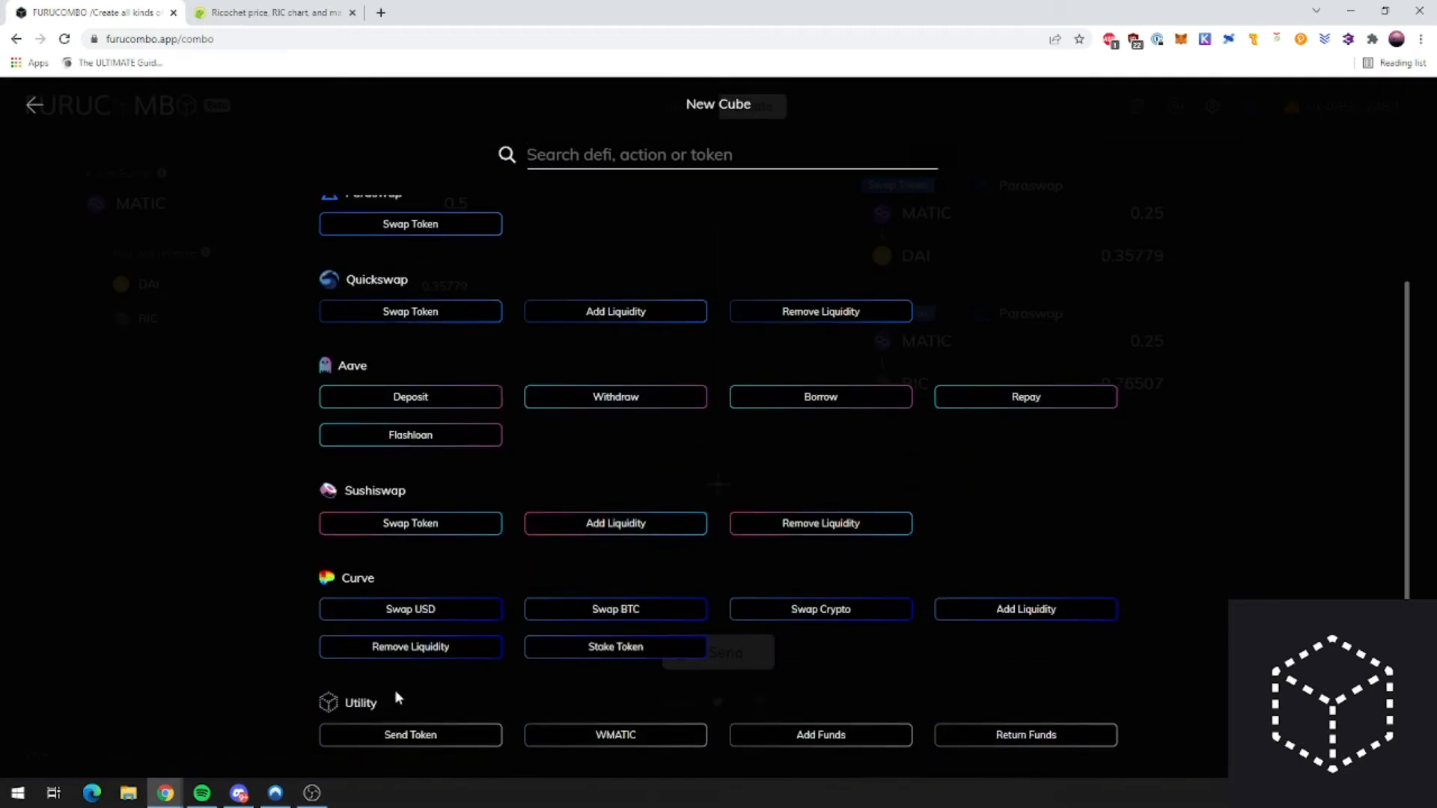
click(34, 105)
click(677, 507)
scroll(372, 661, down, 2)
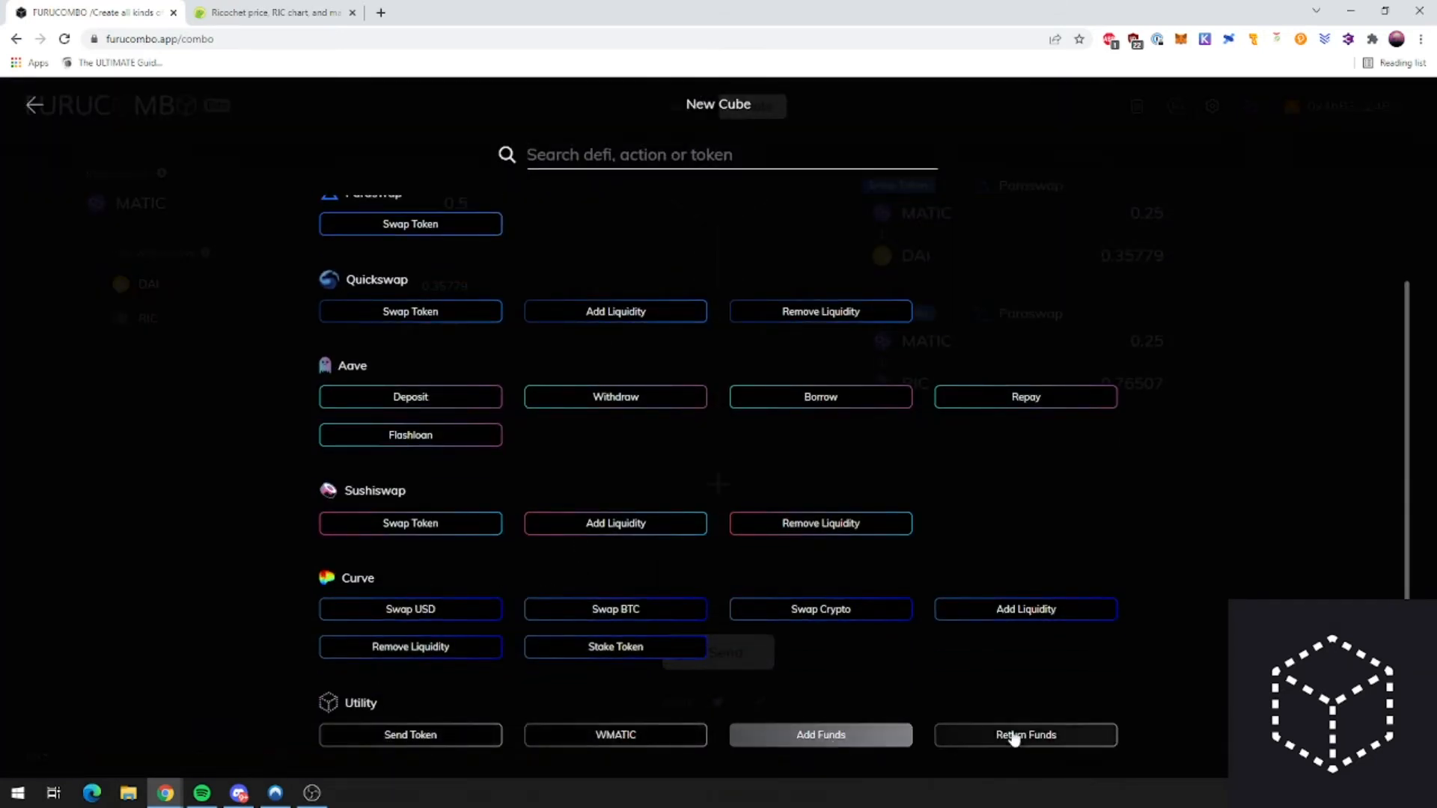
click(396, 736)
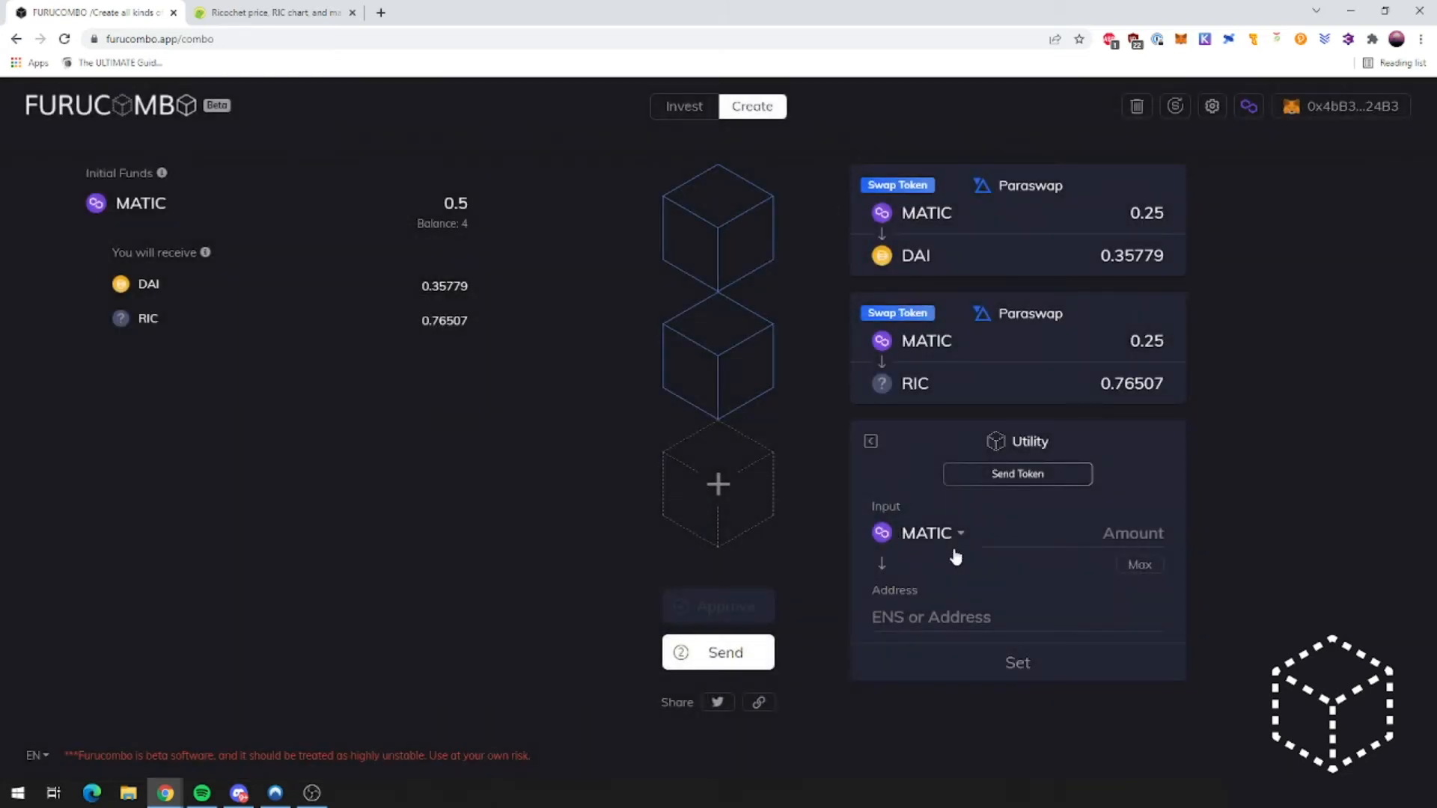
Step: Set RIC as the token to send, using the previous swap's 0.76507 RIC output
click(960, 538)
key(ctrl+v)
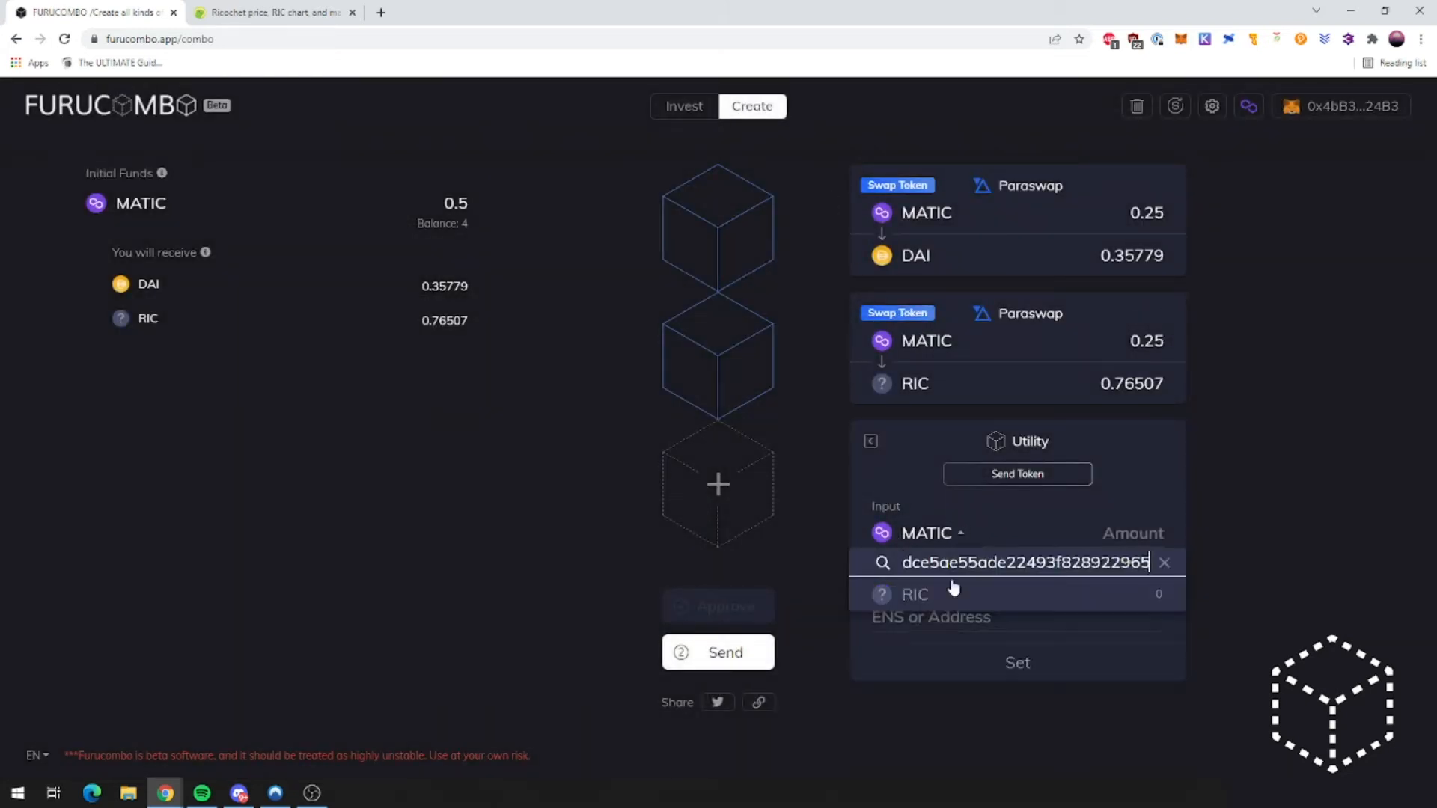
click(946, 596)
click(1079, 570)
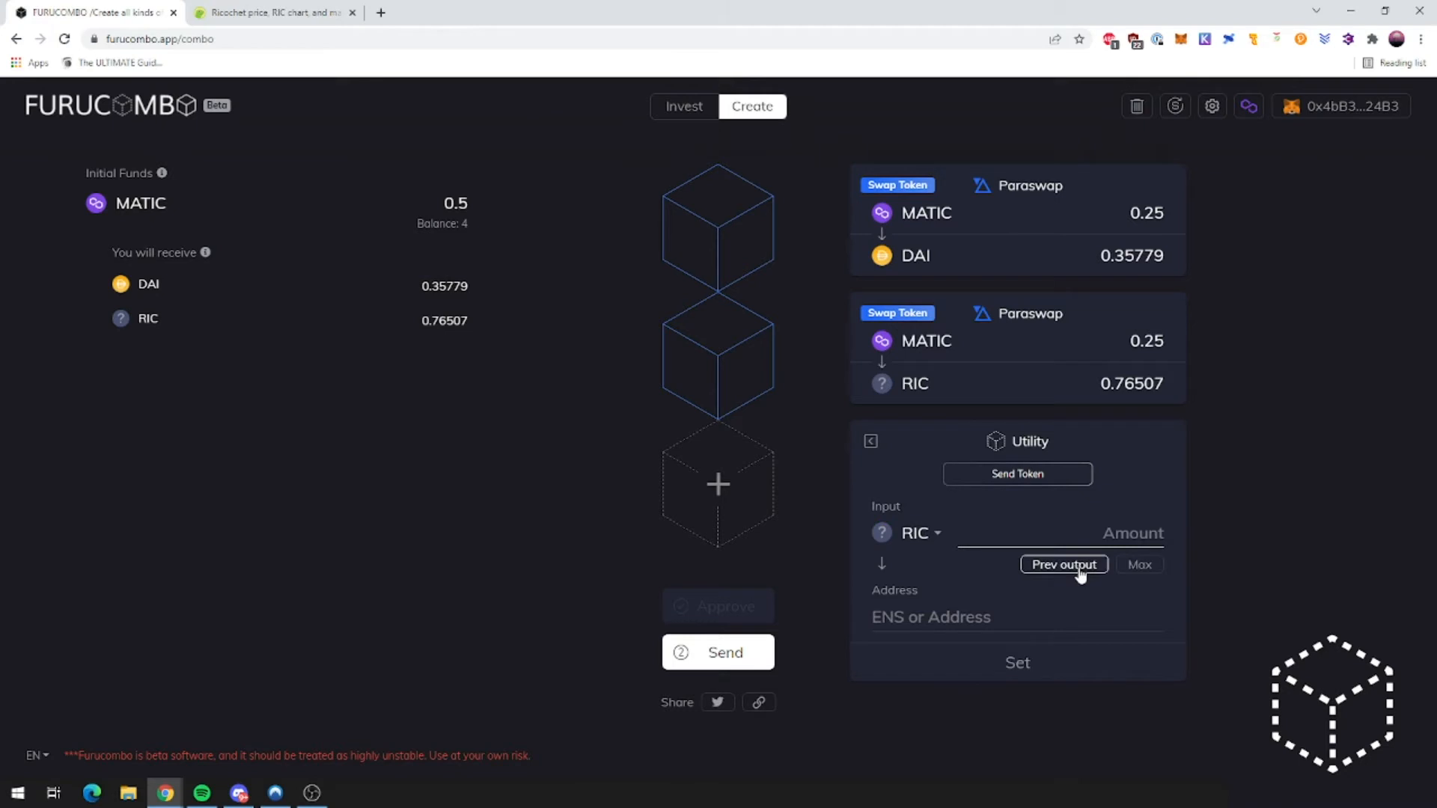
click(1080, 570)
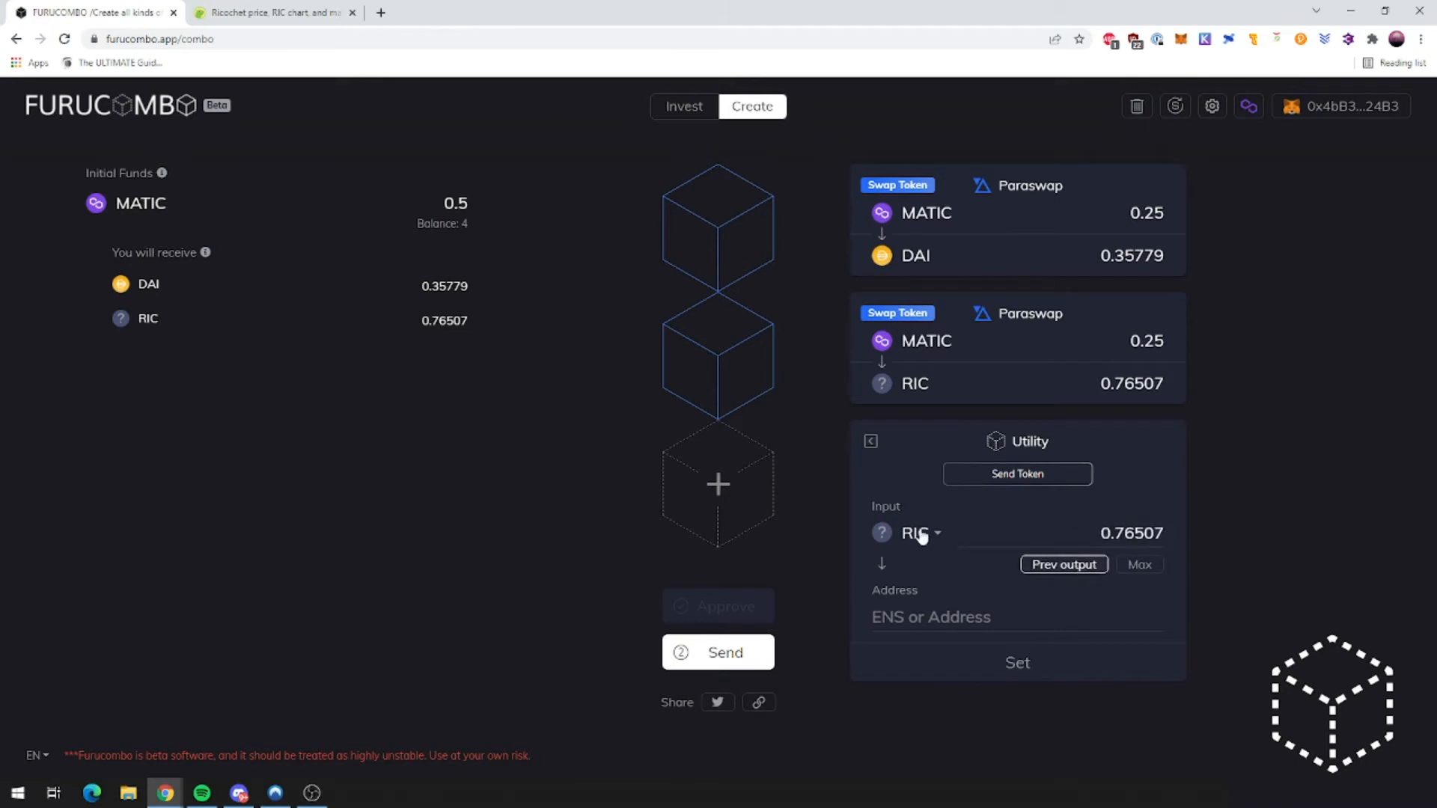
Step: Copy the second MetaMask account's address and set it as the send step's recipient
click(959, 615)
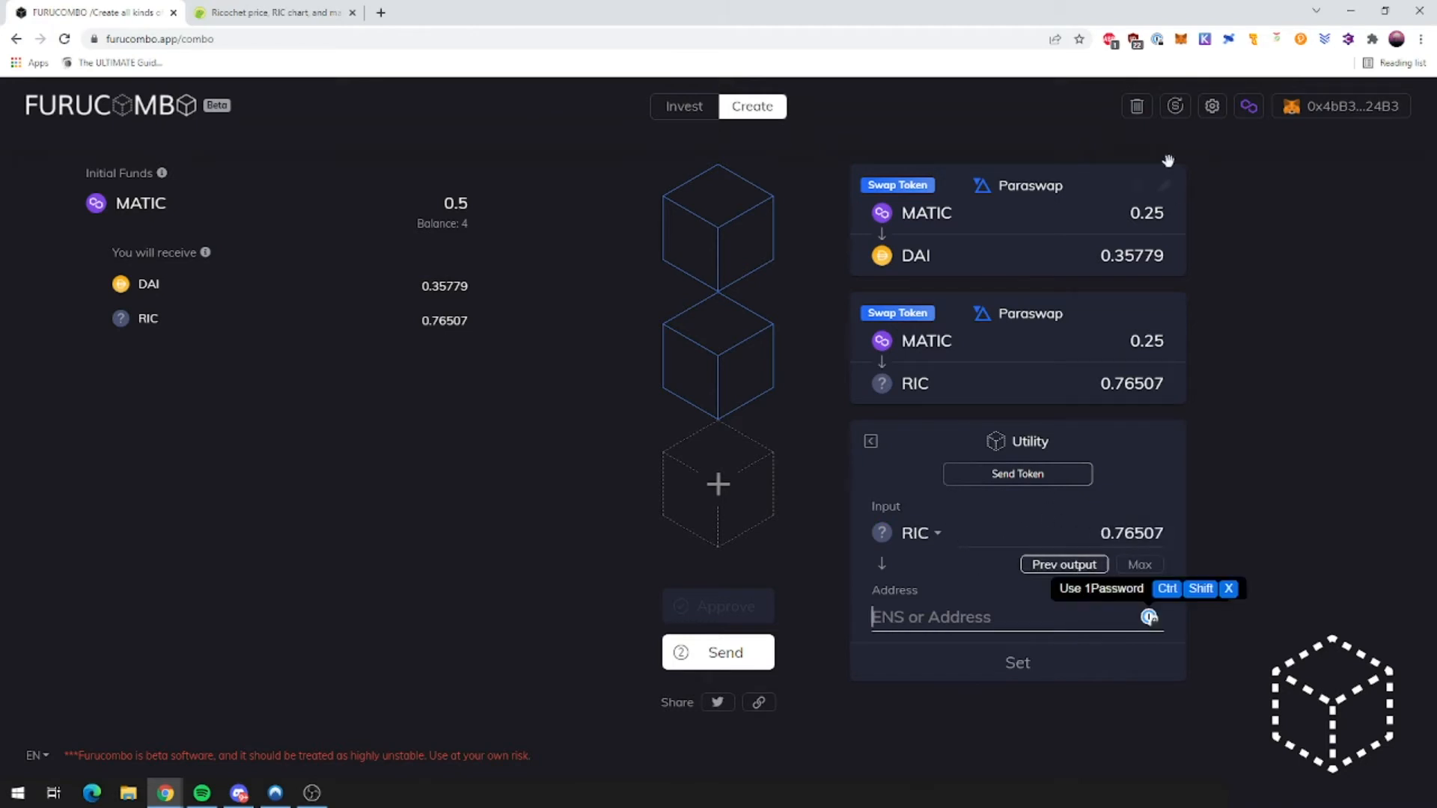
click(1181, 42)
click(1104, 79)
click(1060, 268)
click(1163, 77)
click(1055, 229)
click(1075, 132)
click(1161, 80)
click(1091, 232)
click(937, 633)
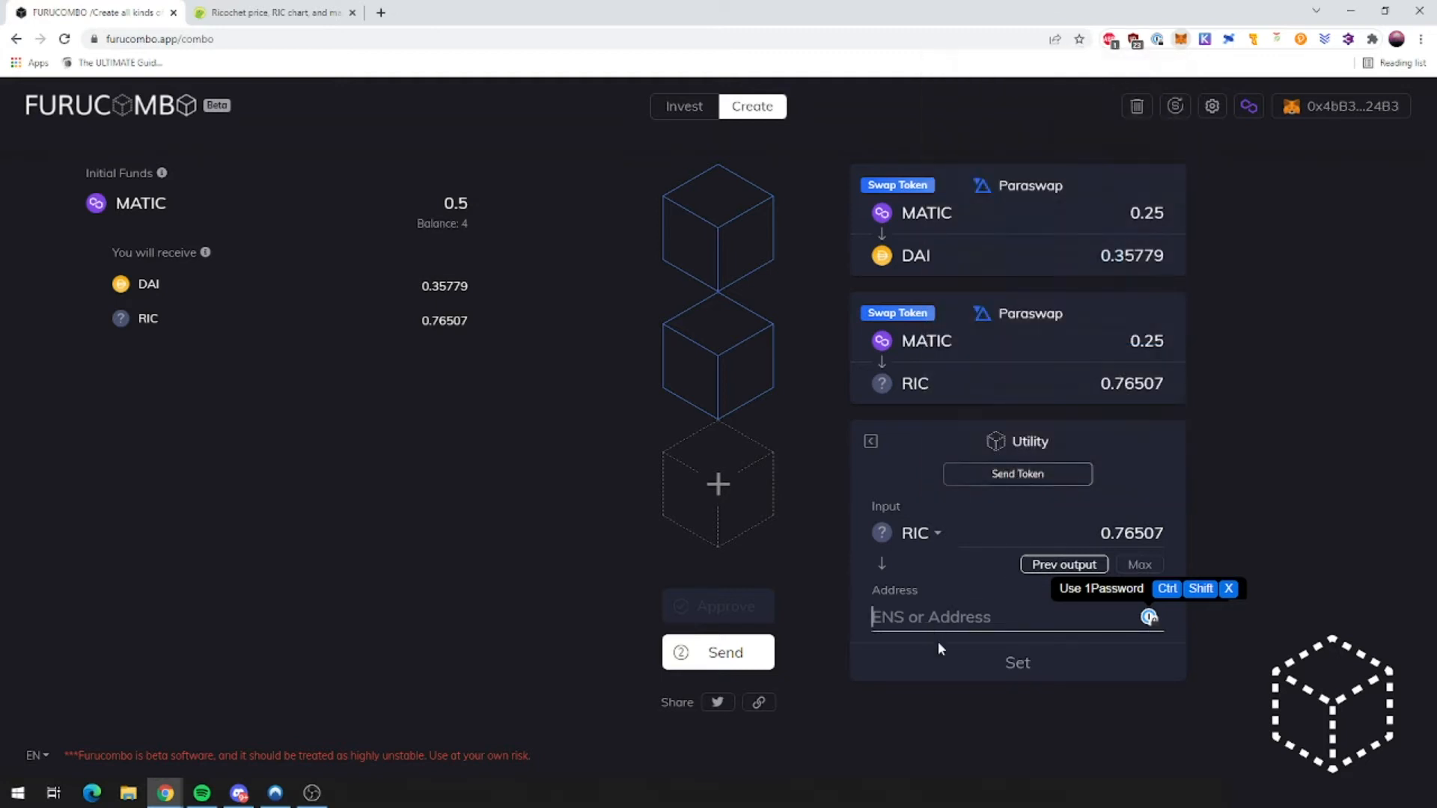
key(ctrl+v)
click(1011, 663)
scroll(1024, 598, down, 2)
scroll(1048, 583, up, 1)
scroll(1167, 448, up, 1)
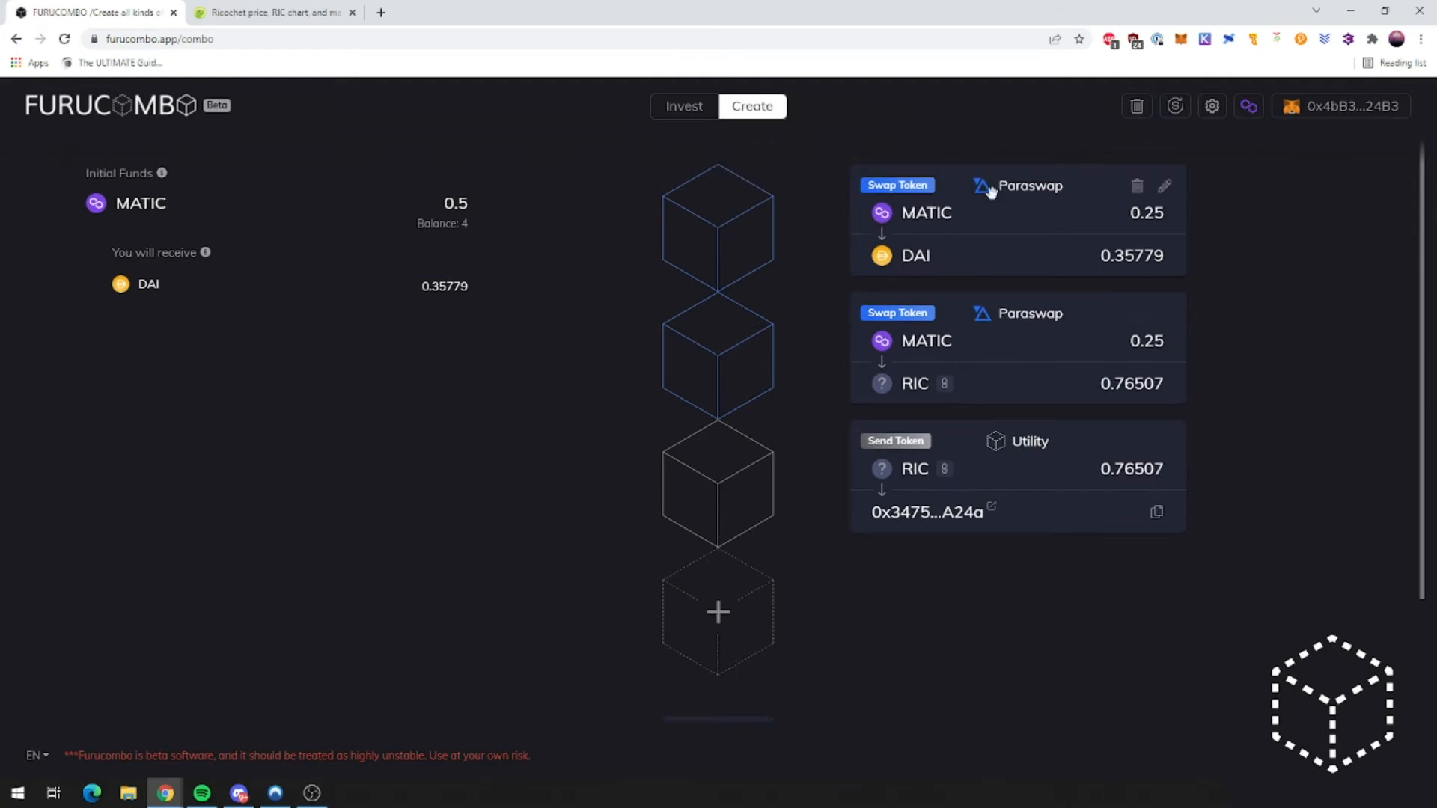
scroll(749, 524, down, 2)
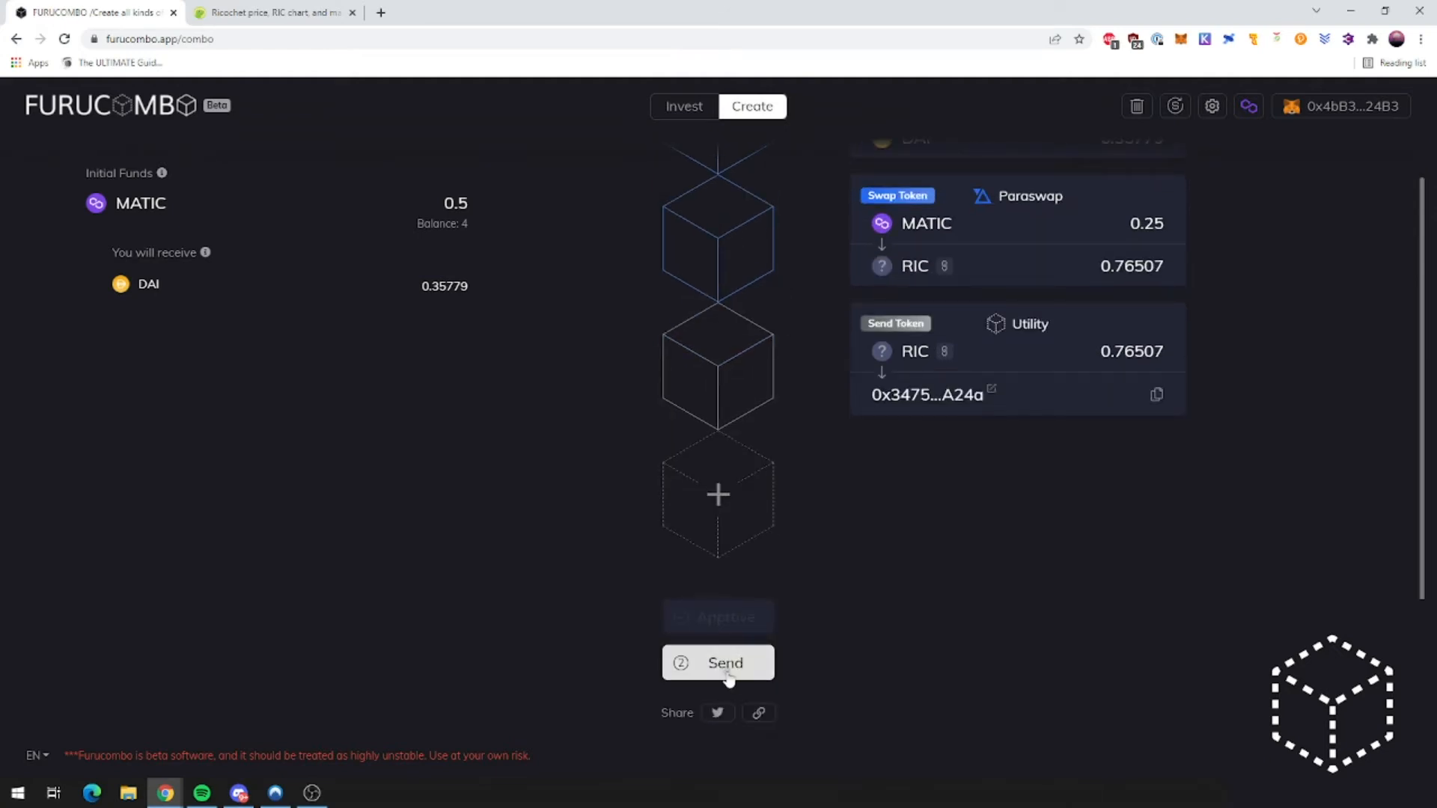
Step: Send the combo and approve the 0.5 MATIC transaction in MetaMask
click(726, 670)
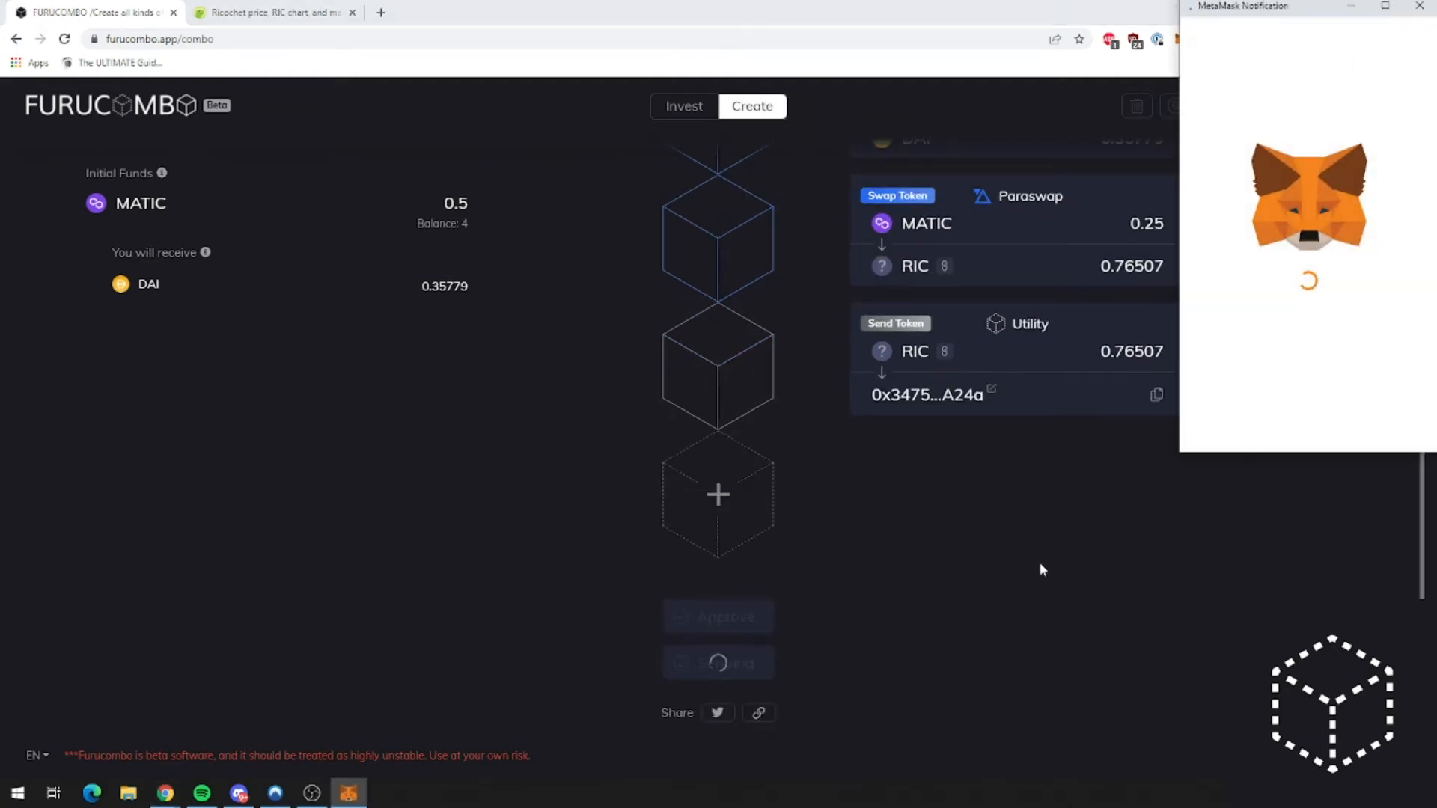
scroll(1125, 564, up, 1)
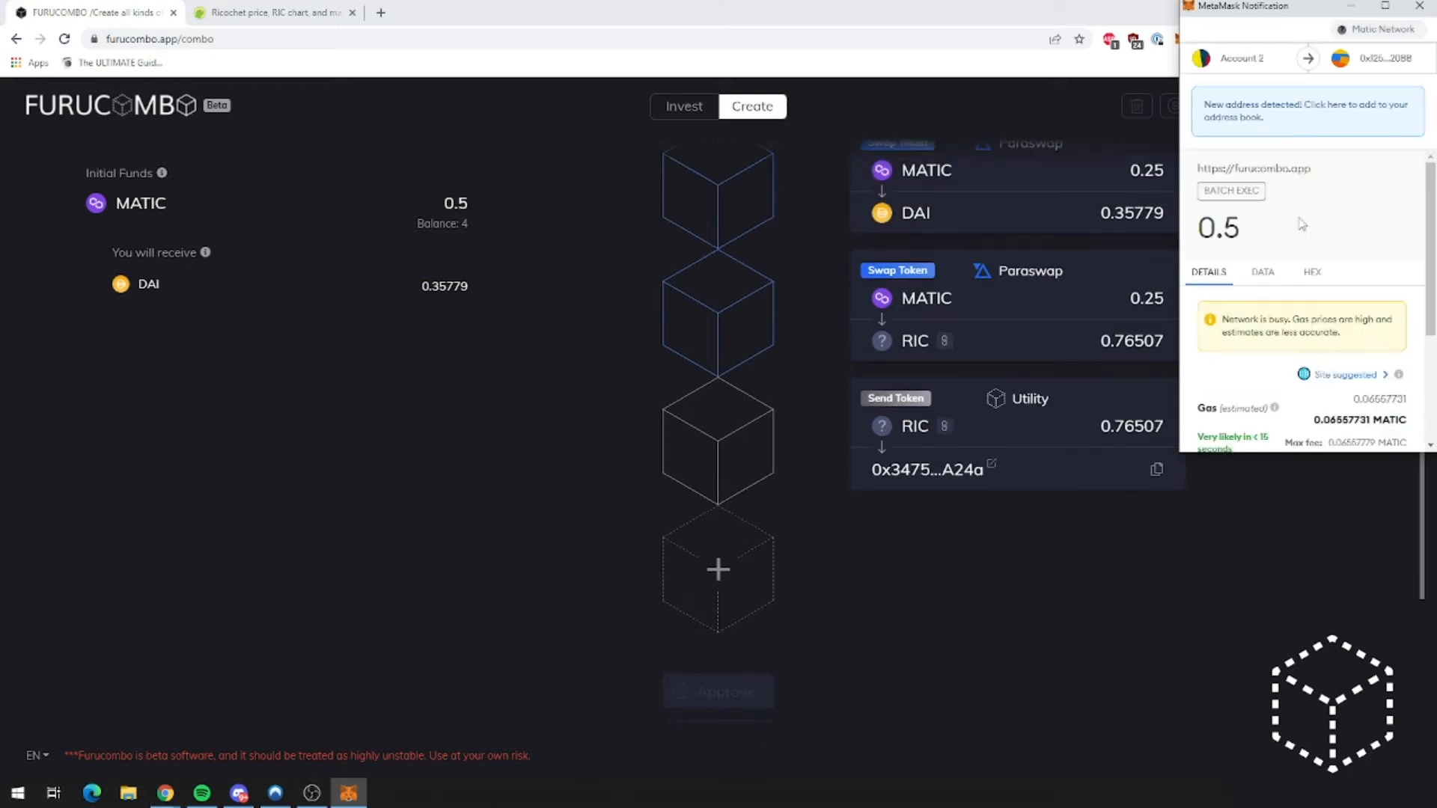
scroll(1373, 291, down, 3)
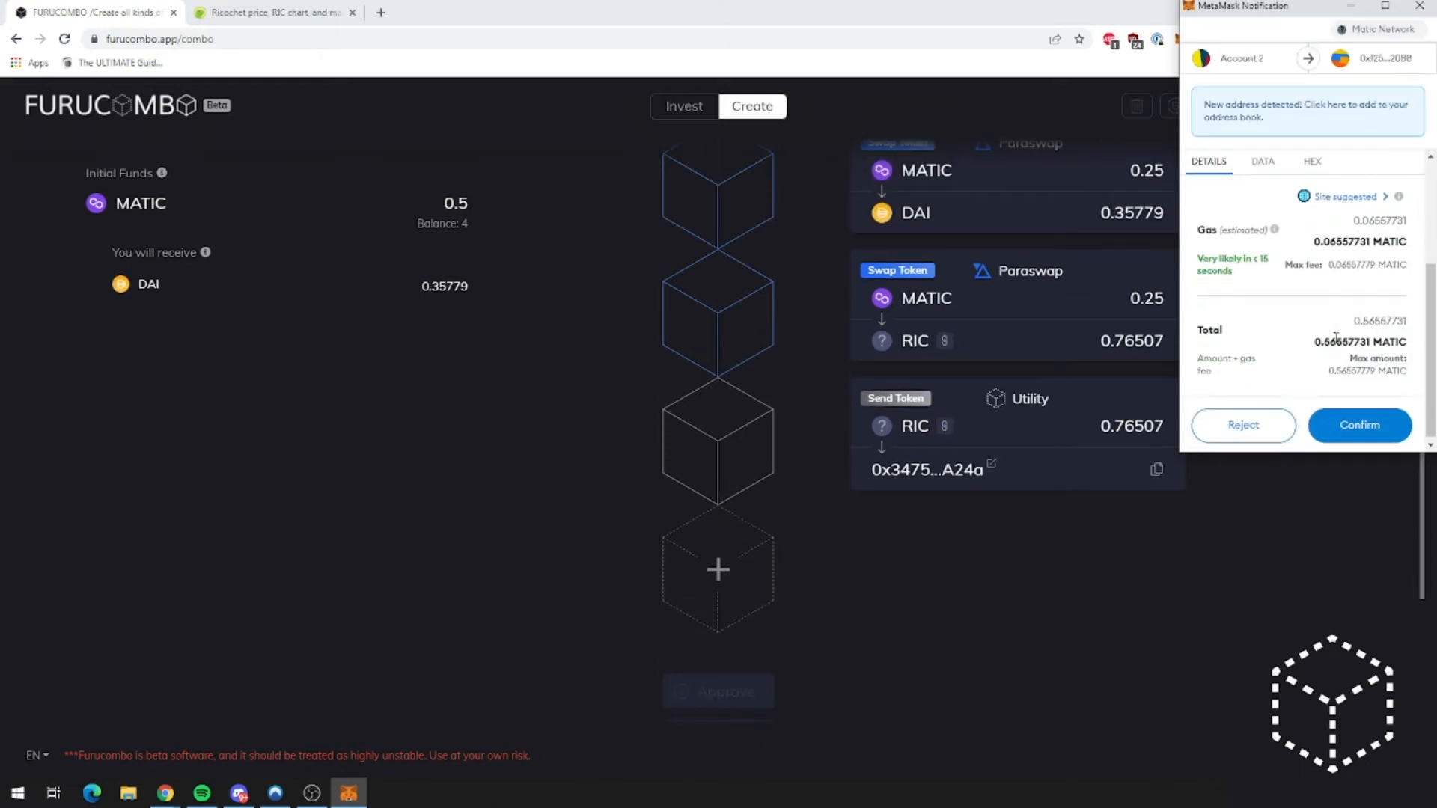
click(1359, 425)
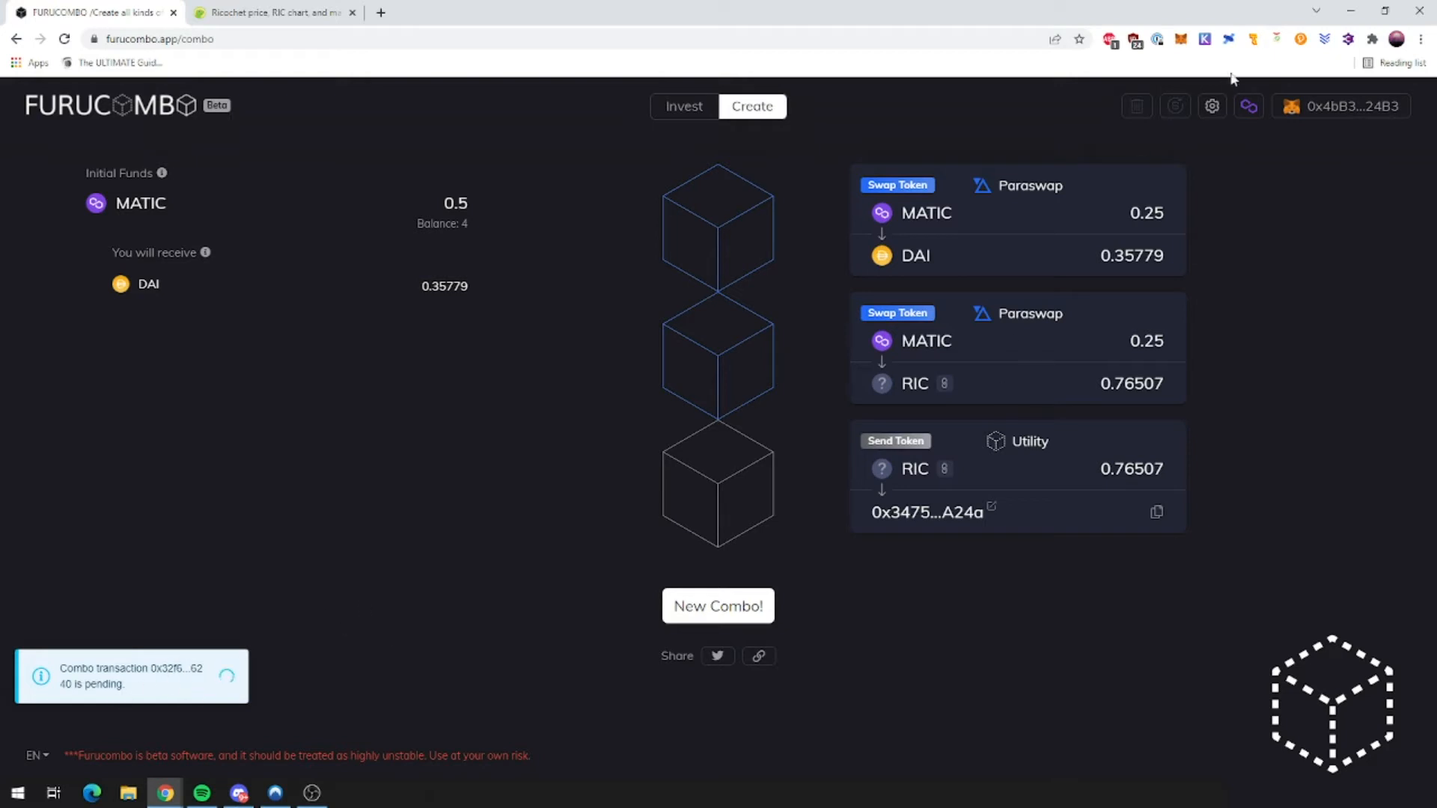
Step: Check MetaMask balances and activity for the -0.5 MATIC Batch Exec
click(1181, 38)
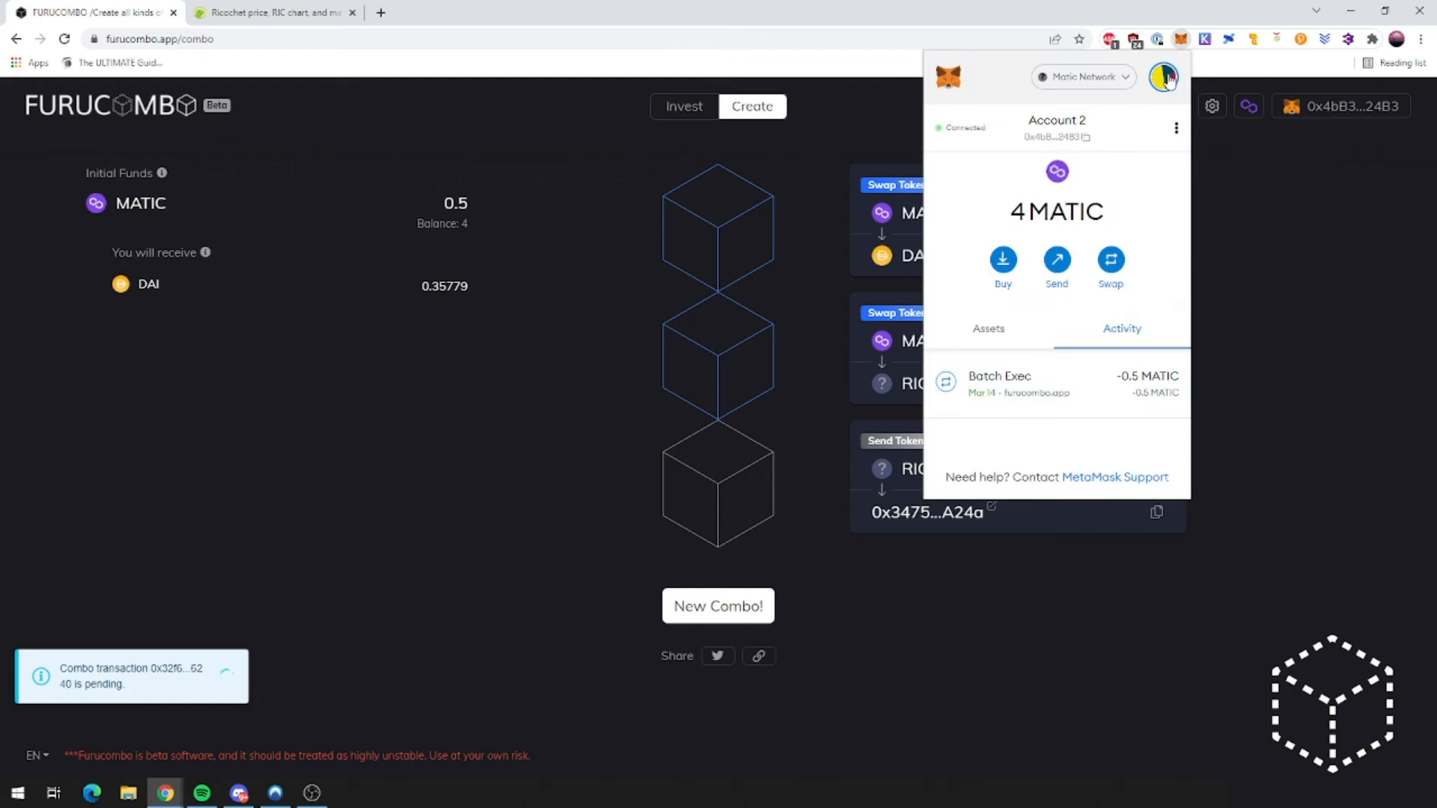
click(992, 328)
click(1120, 78)
click(1121, 95)
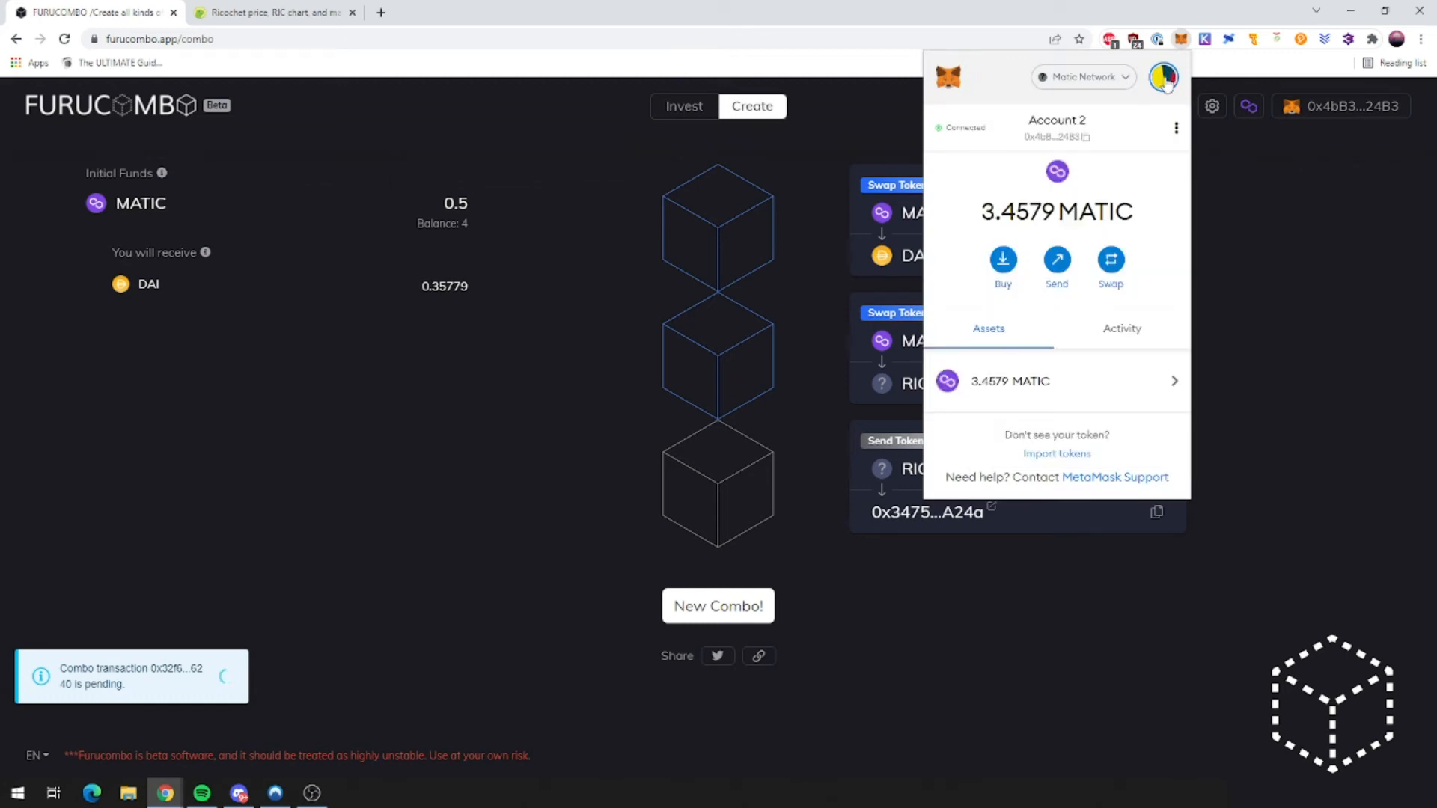
click(1163, 77)
click(1071, 178)
click(1160, 83)
click(1025, 241)
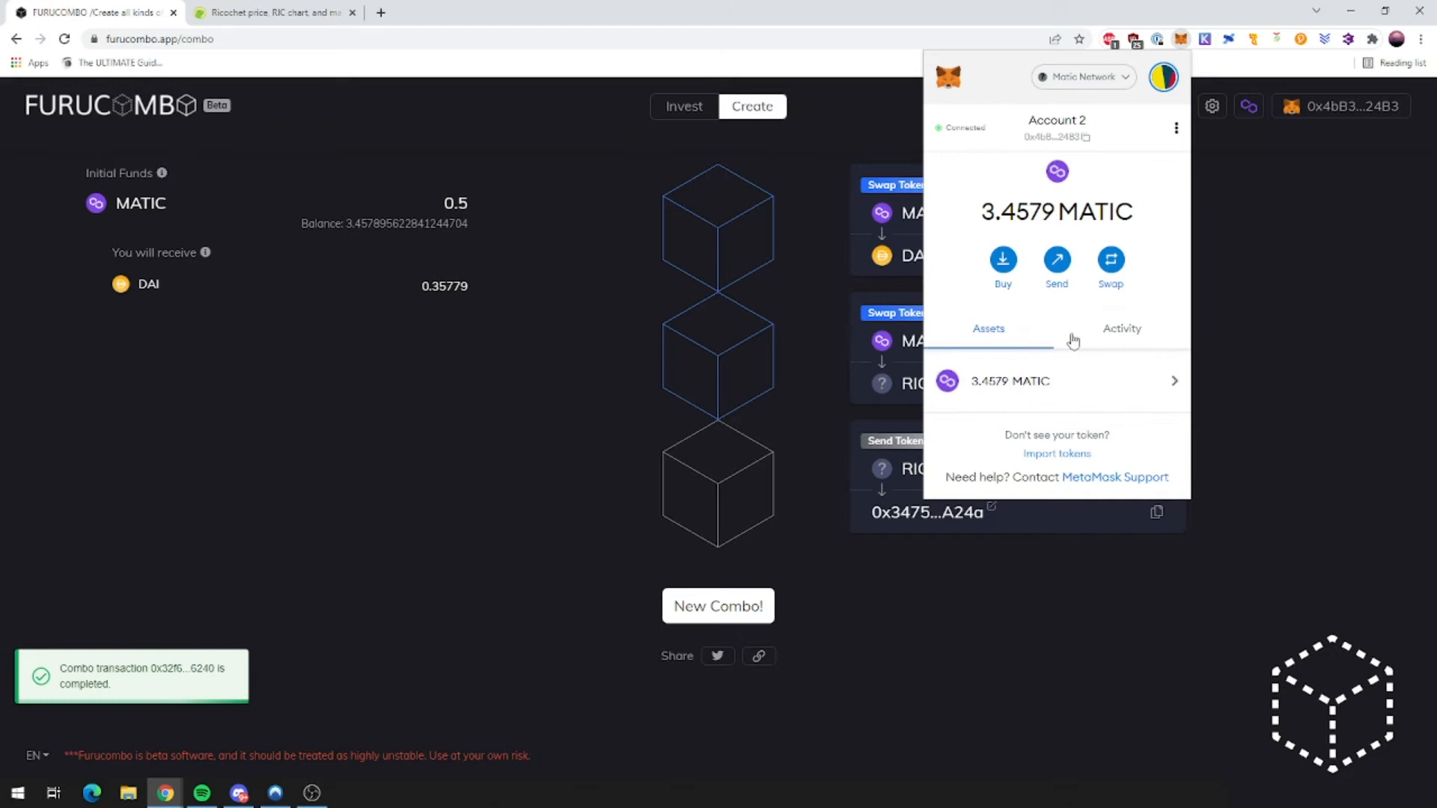
click(1124, 326)
click(1299, 382)
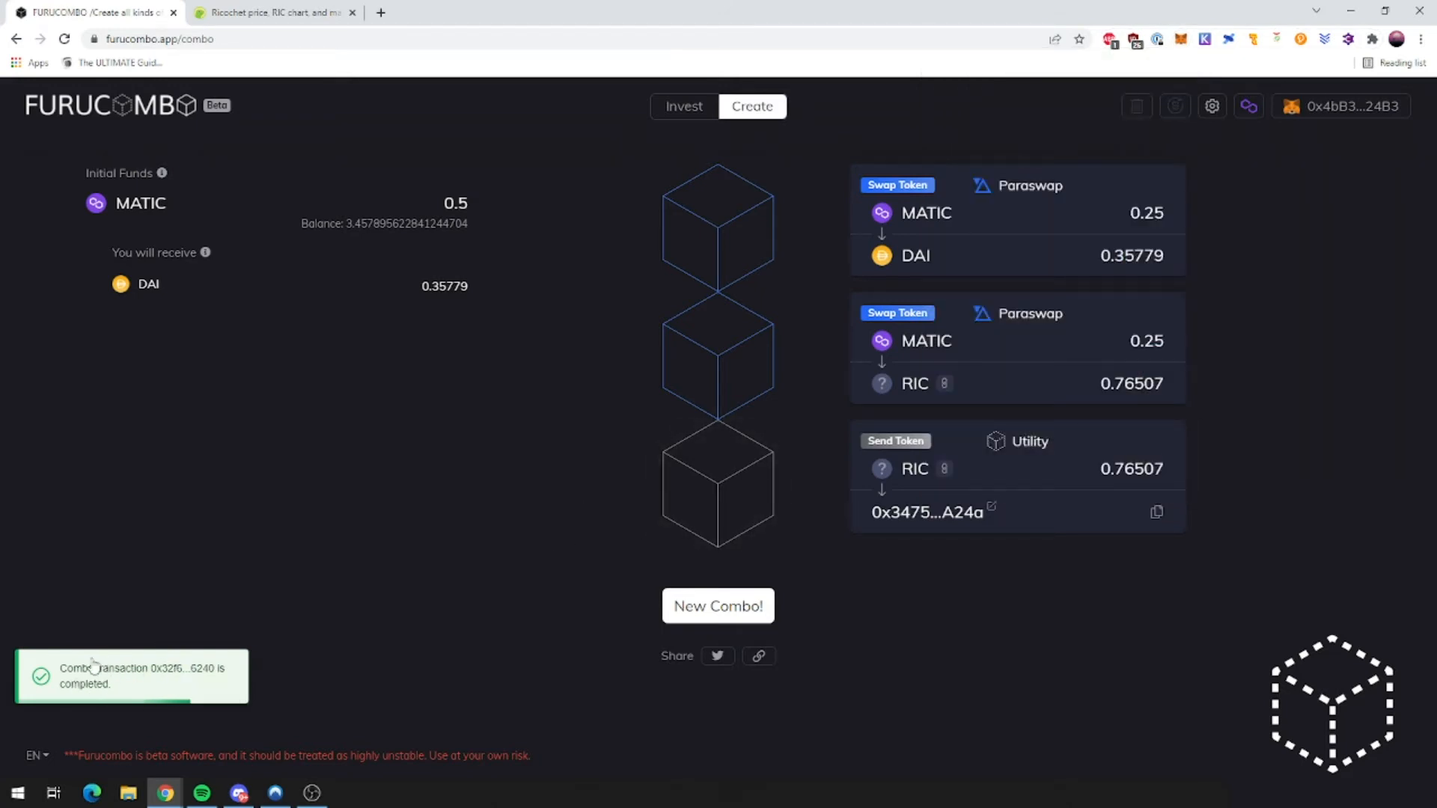
Step: Review the transaction's 15 Polygonscan token transfers, then go back to the Furucombo tab
click(92, 684)
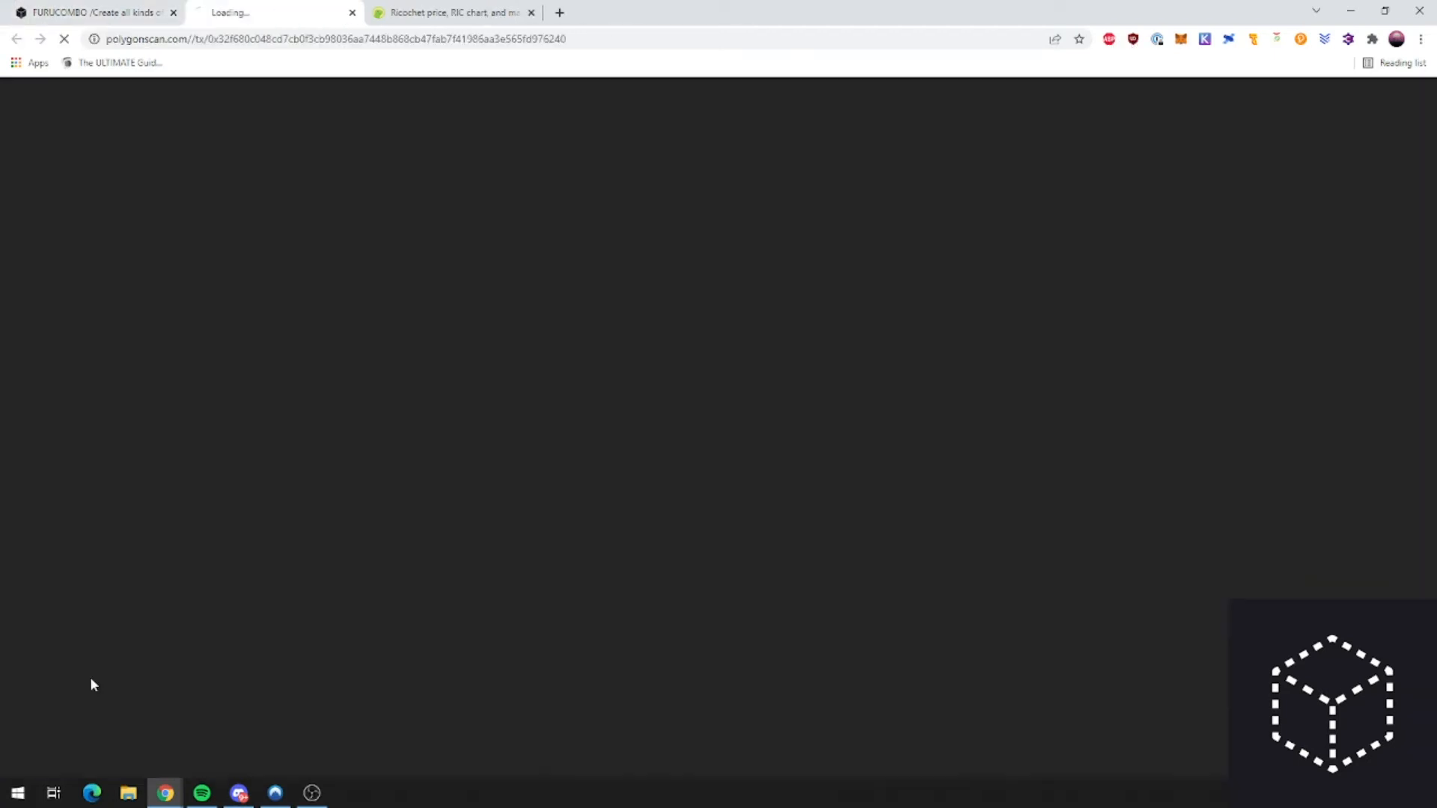
key(ctrl+shift+Tab)
key(ctrl+Tab)
scroll(838, 462, down, 3)
scroll(1020, 513, down, 2)
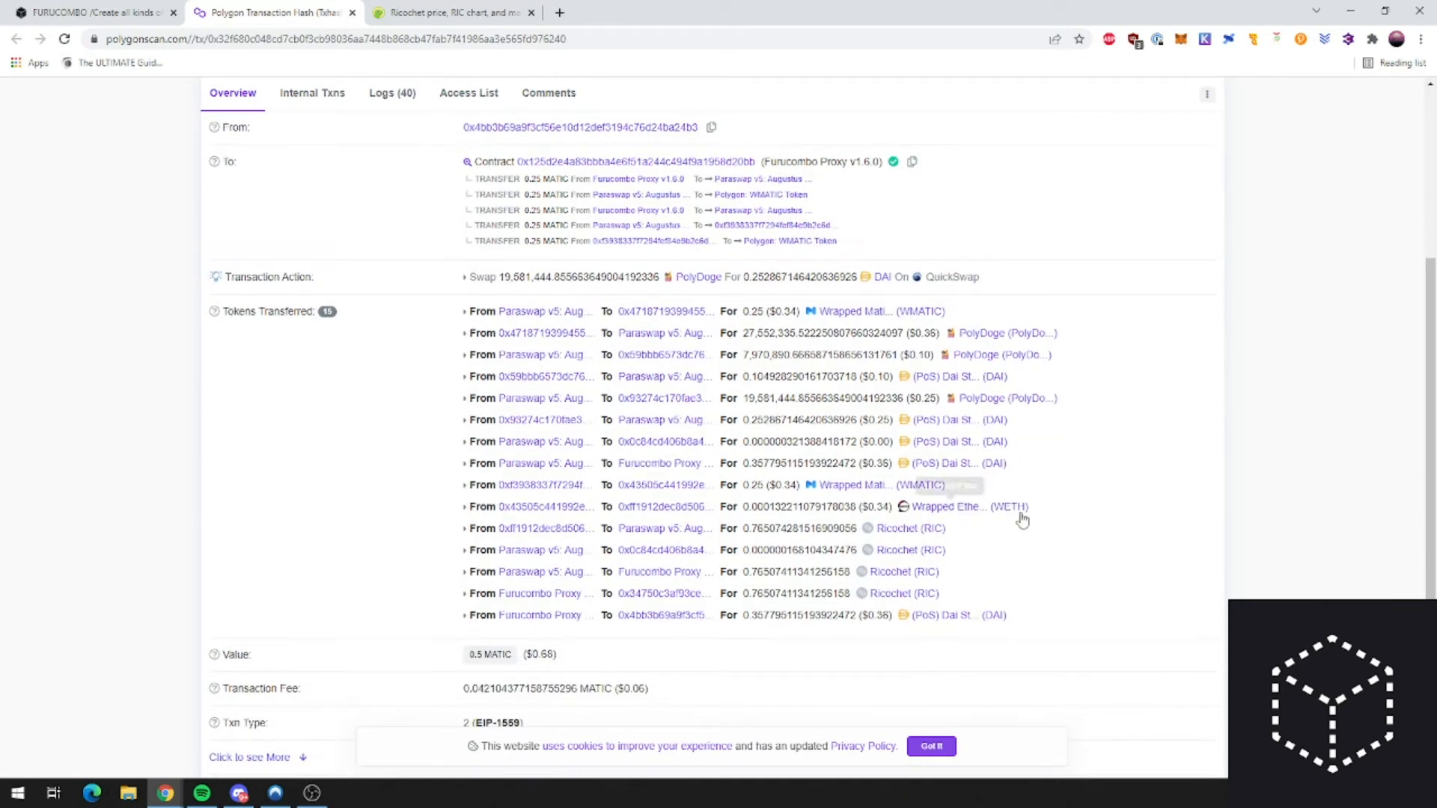
scroll(1062, 471, up, 2)
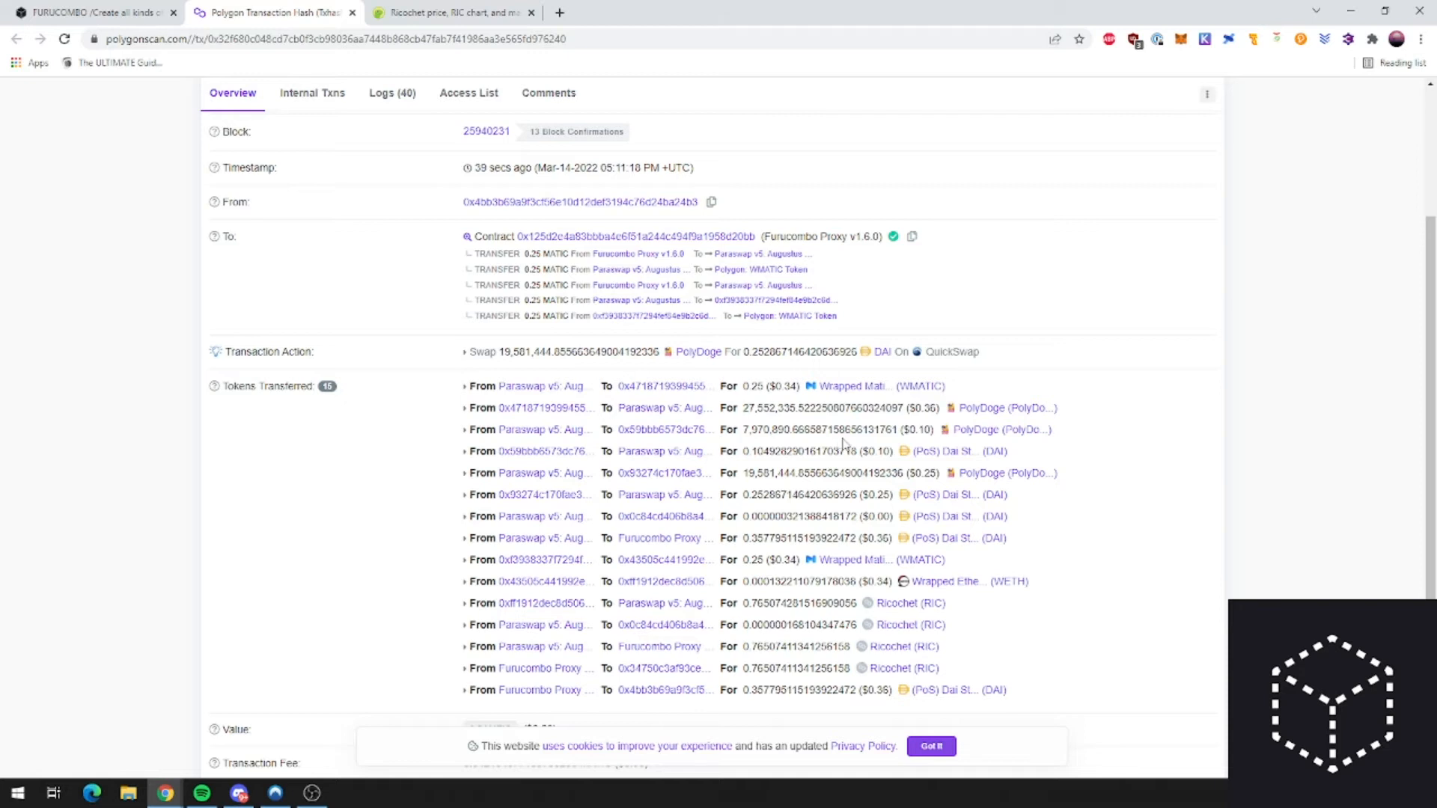
drag(1055, 431, 887, 432)
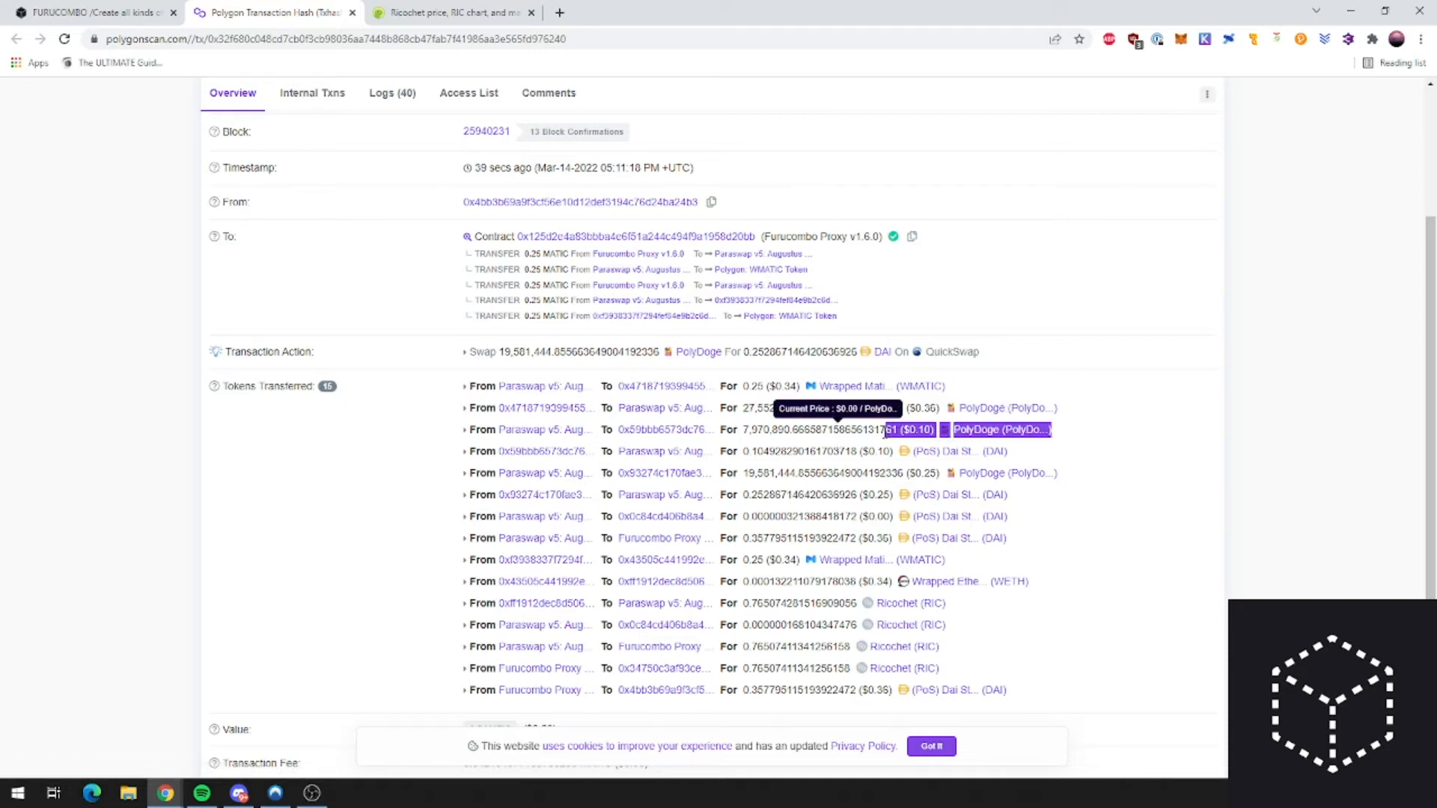
click(886, 433)
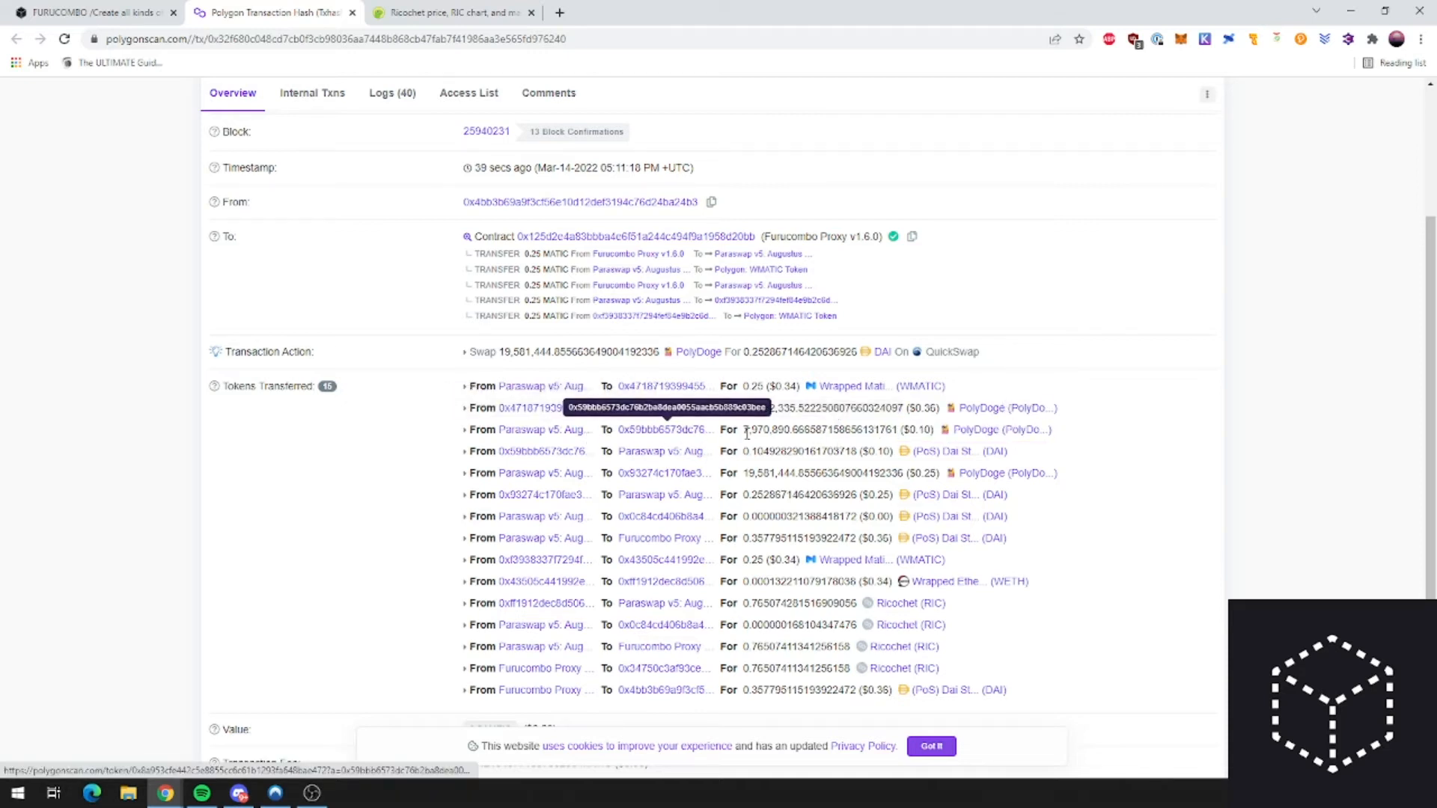
scroll(804, 512, down, 3)
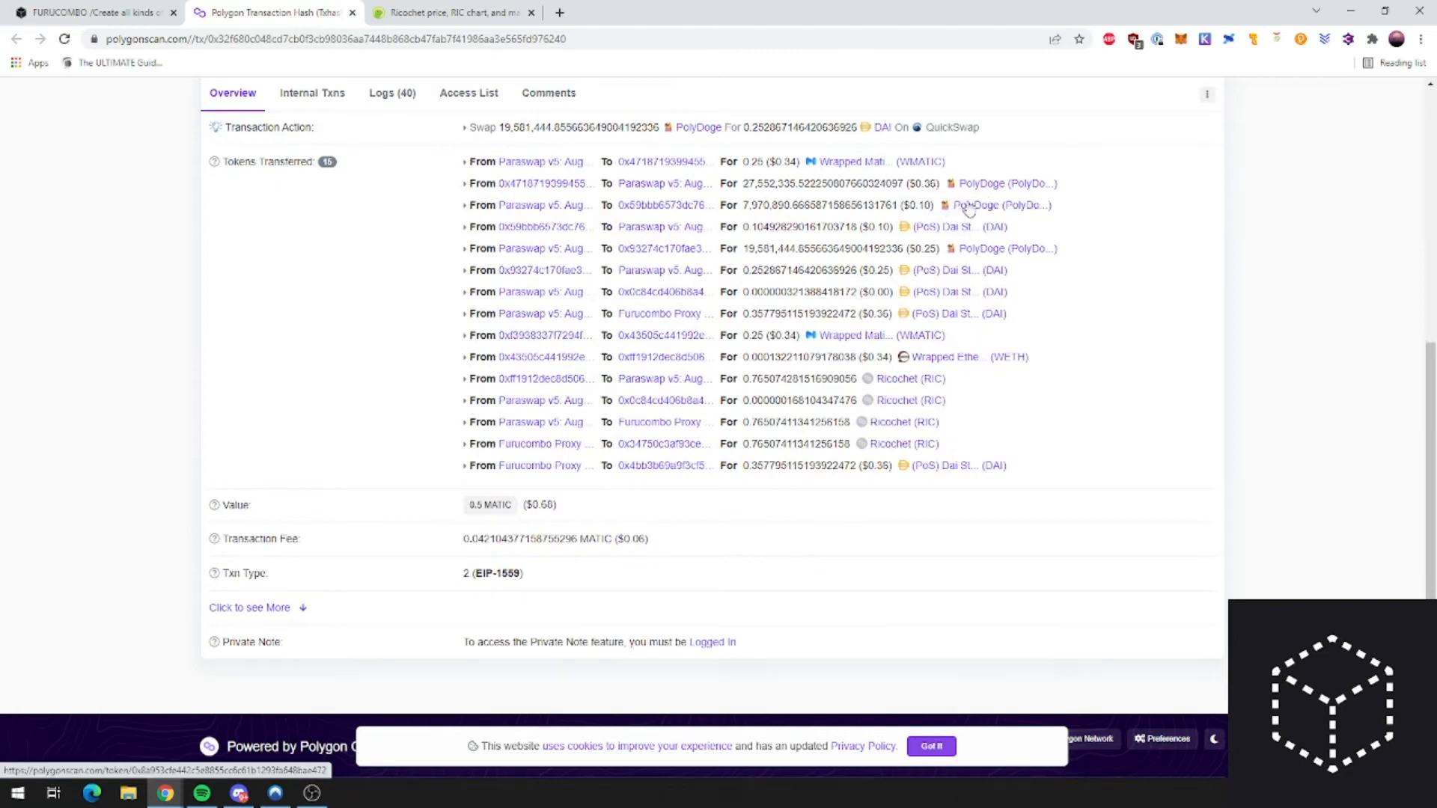
scroll(860, 309, up, 3)
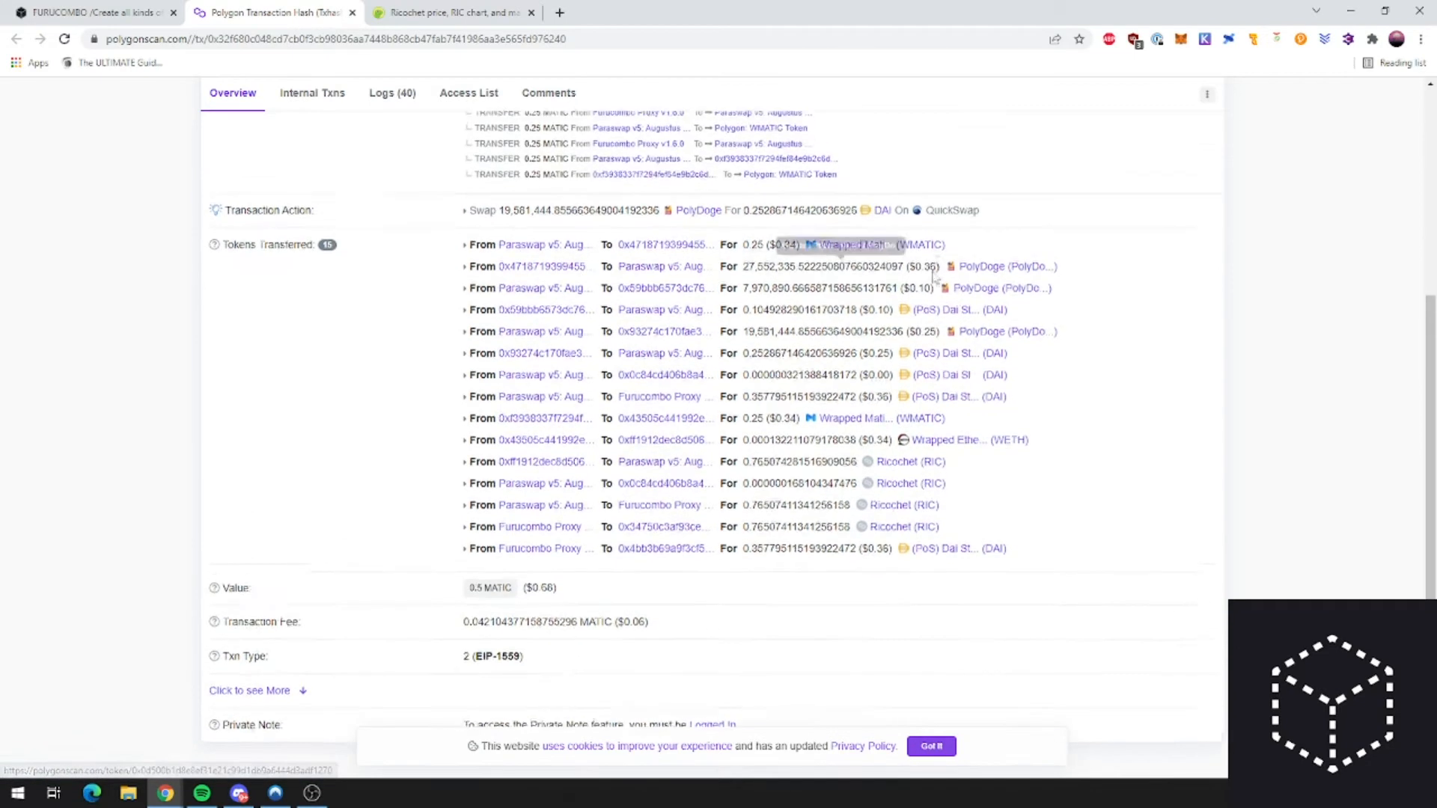
scroll(803, 292, up, 2)
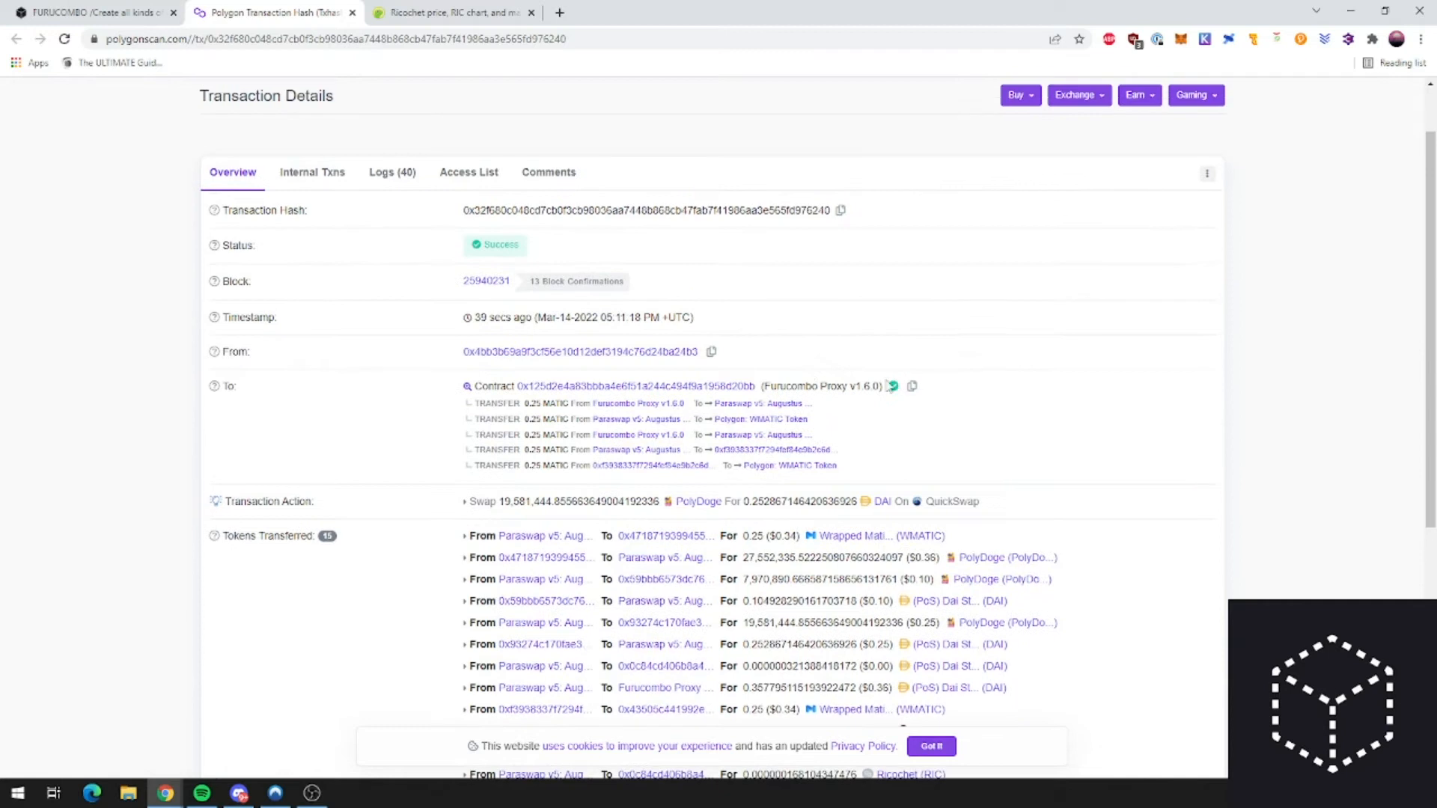
scroll(891, 383, down, 4)
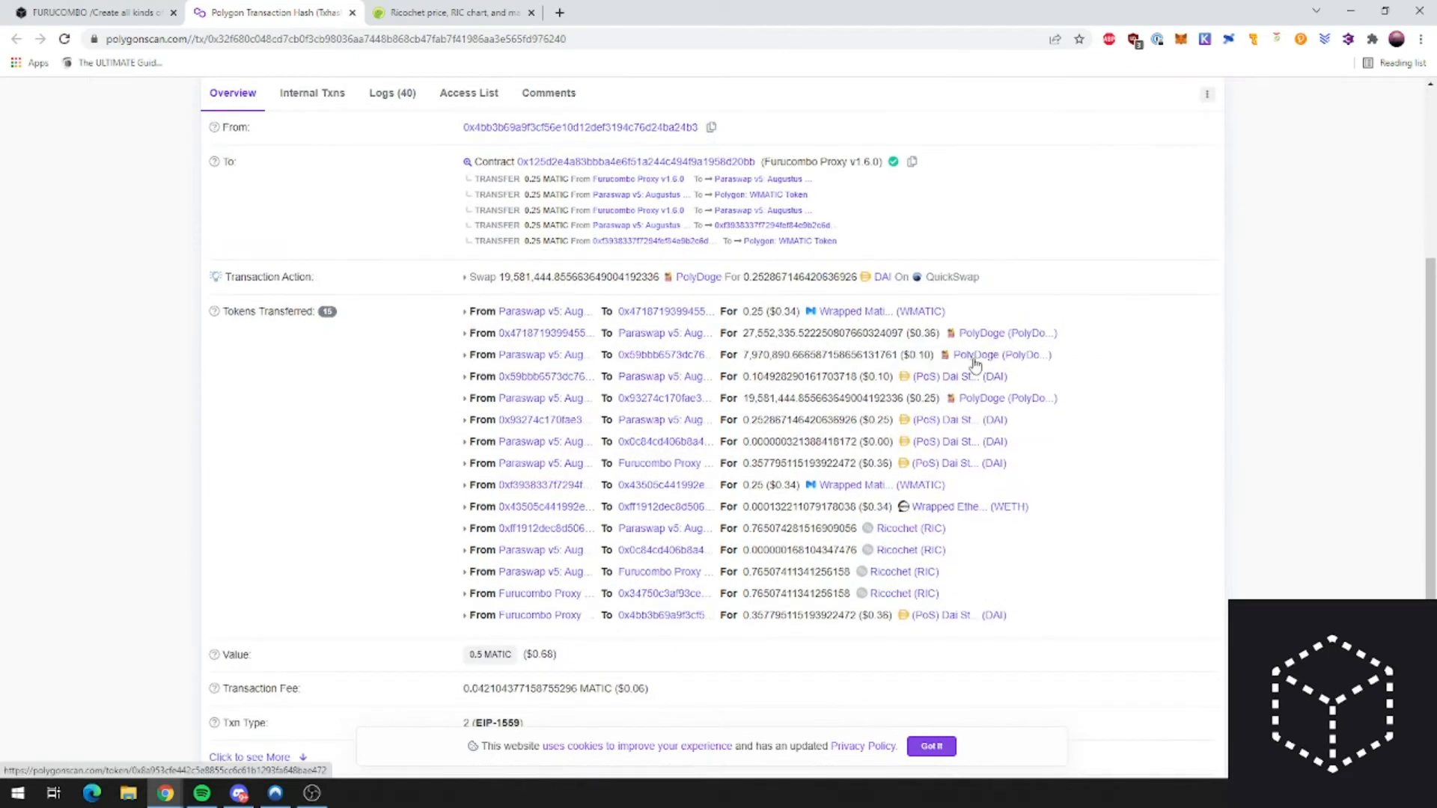
click(111, 11)
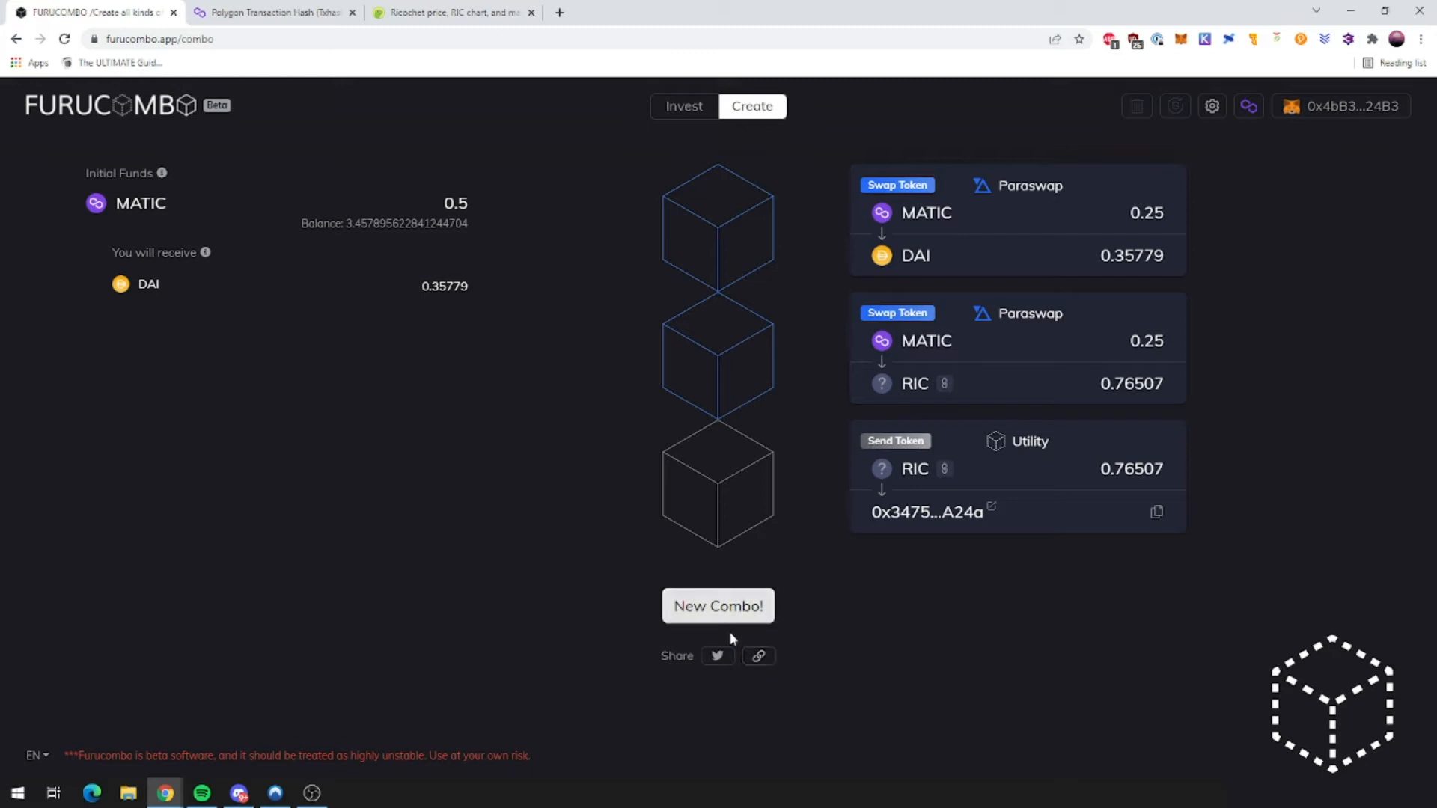
Step: Copy the combo's share link, start a New Combo, and check the link loads in another tab
click(760, 657)
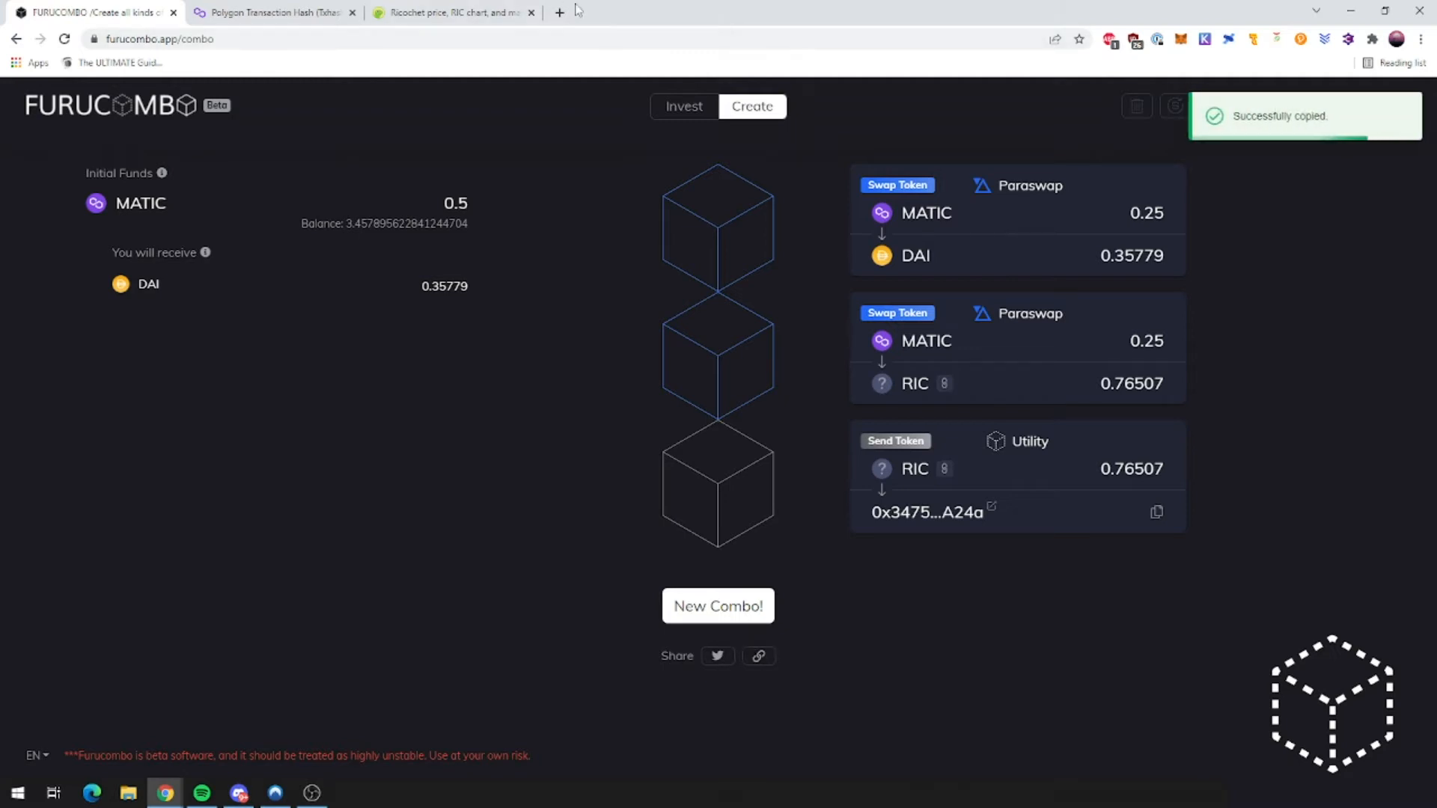
click(718, 606)
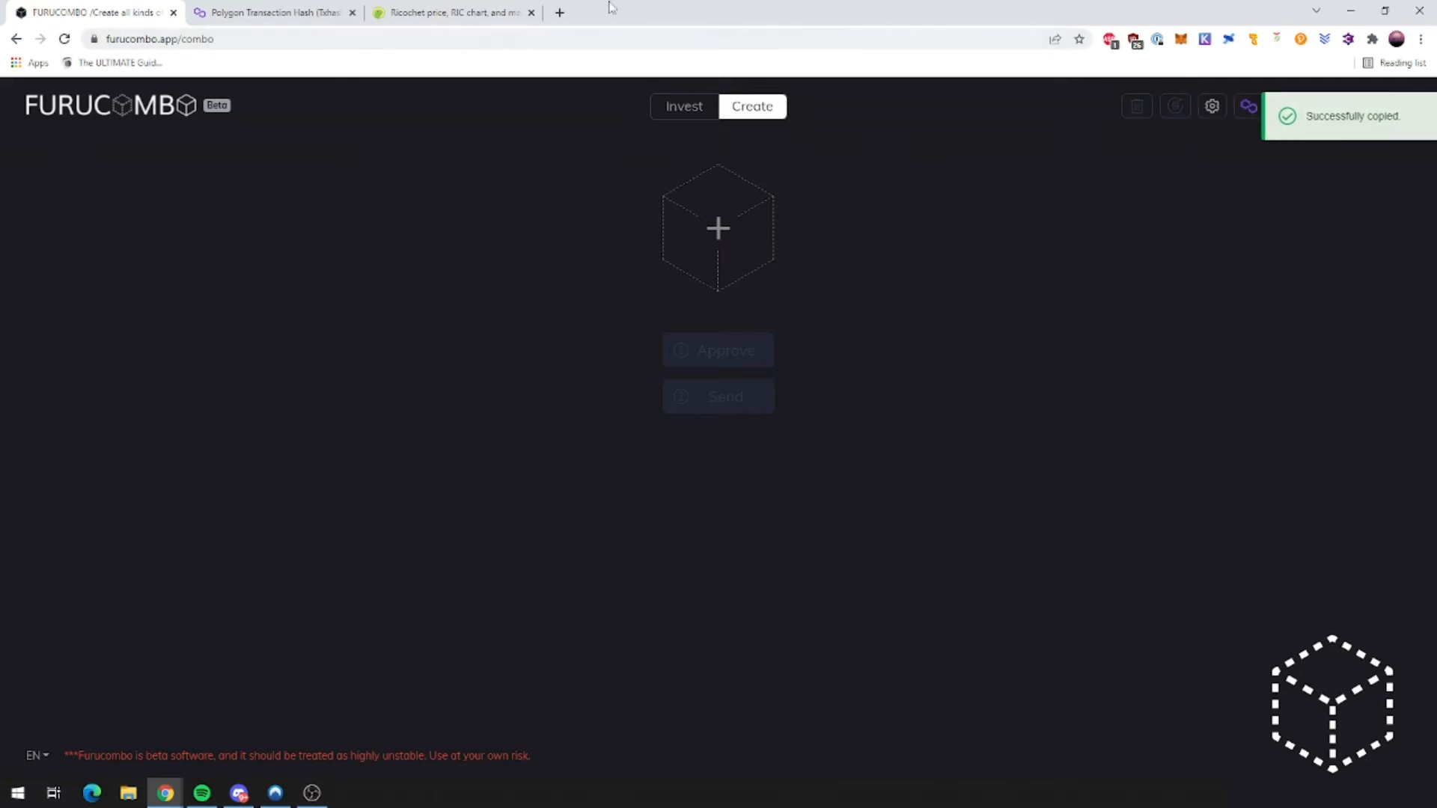
click(560, 13)
key(ctrl+v)
key(Return)
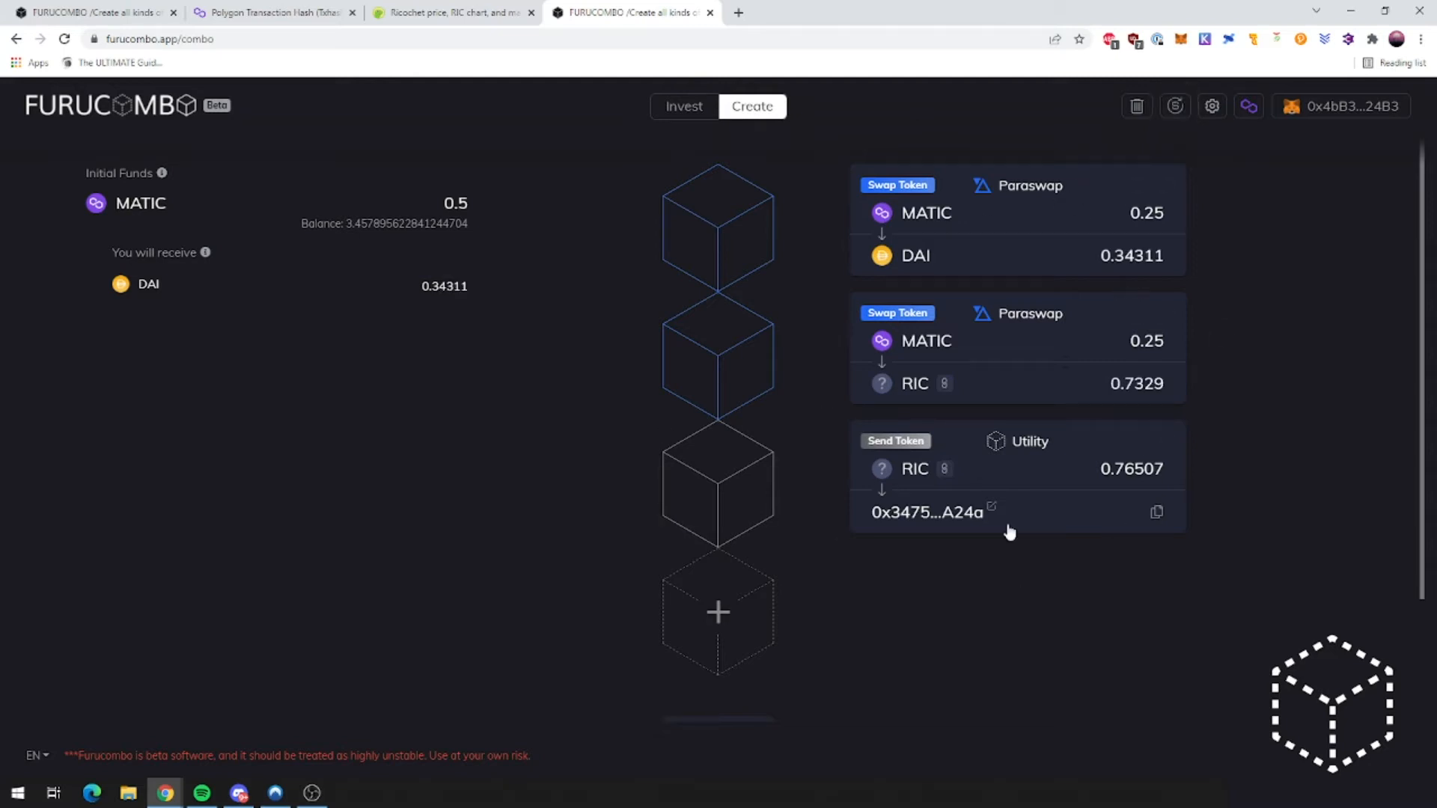
click(709, 12)
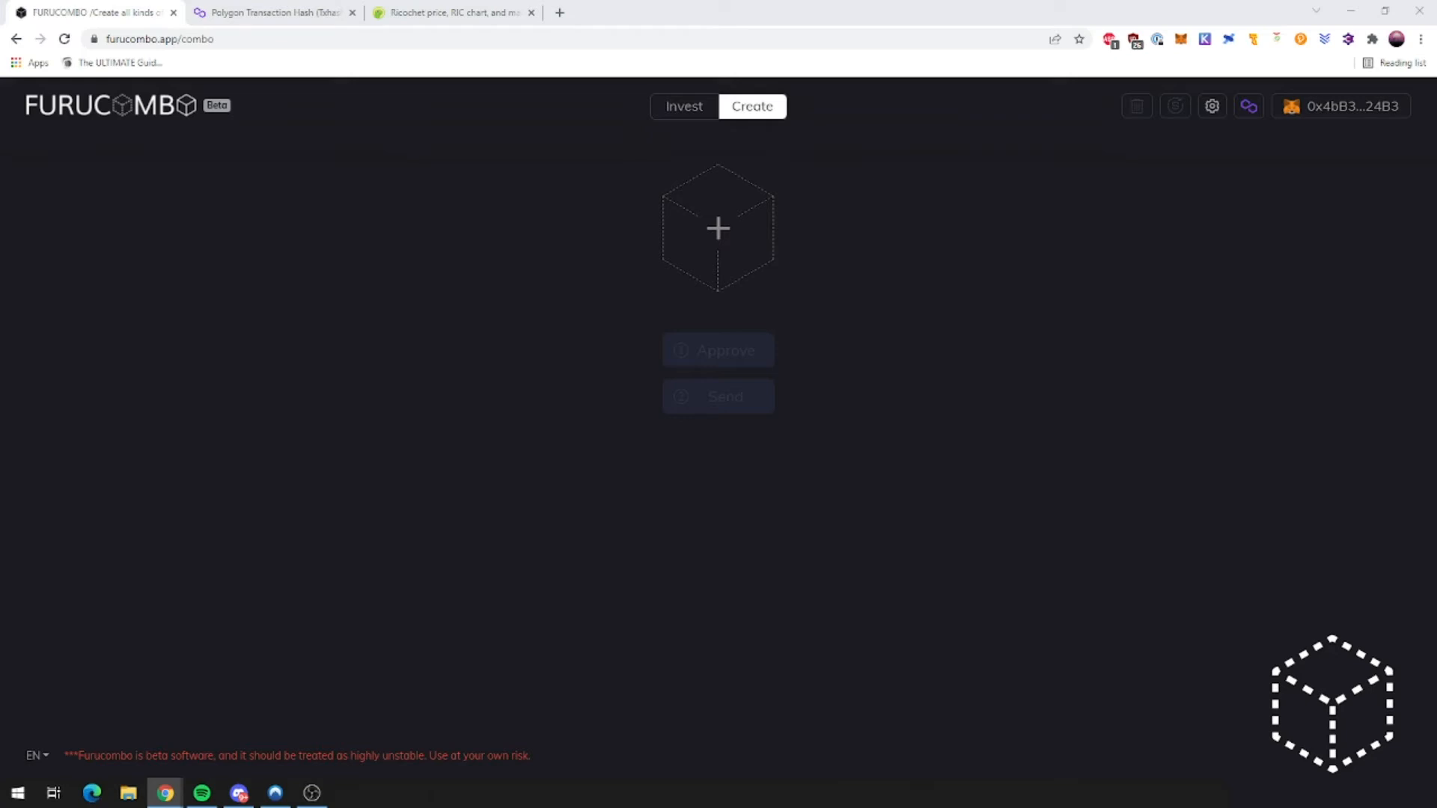
Step: Browse the New Cube picker's Paraswap, Quickswap, Aave, Sushiswap, Curve and Utility actions
click(759, 245)
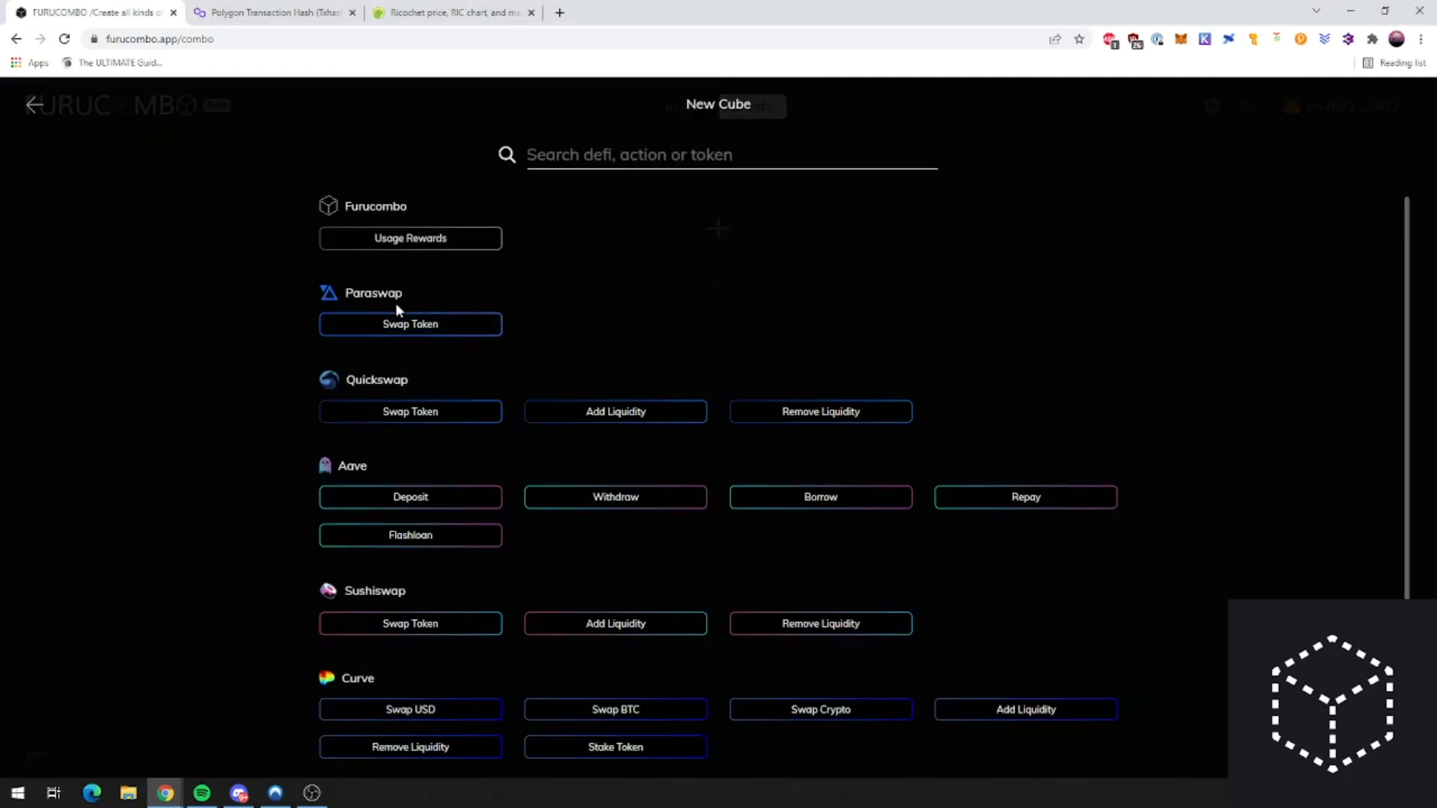
scroll(390, 307, down, 1)
scroll(390, 307, down, 1)
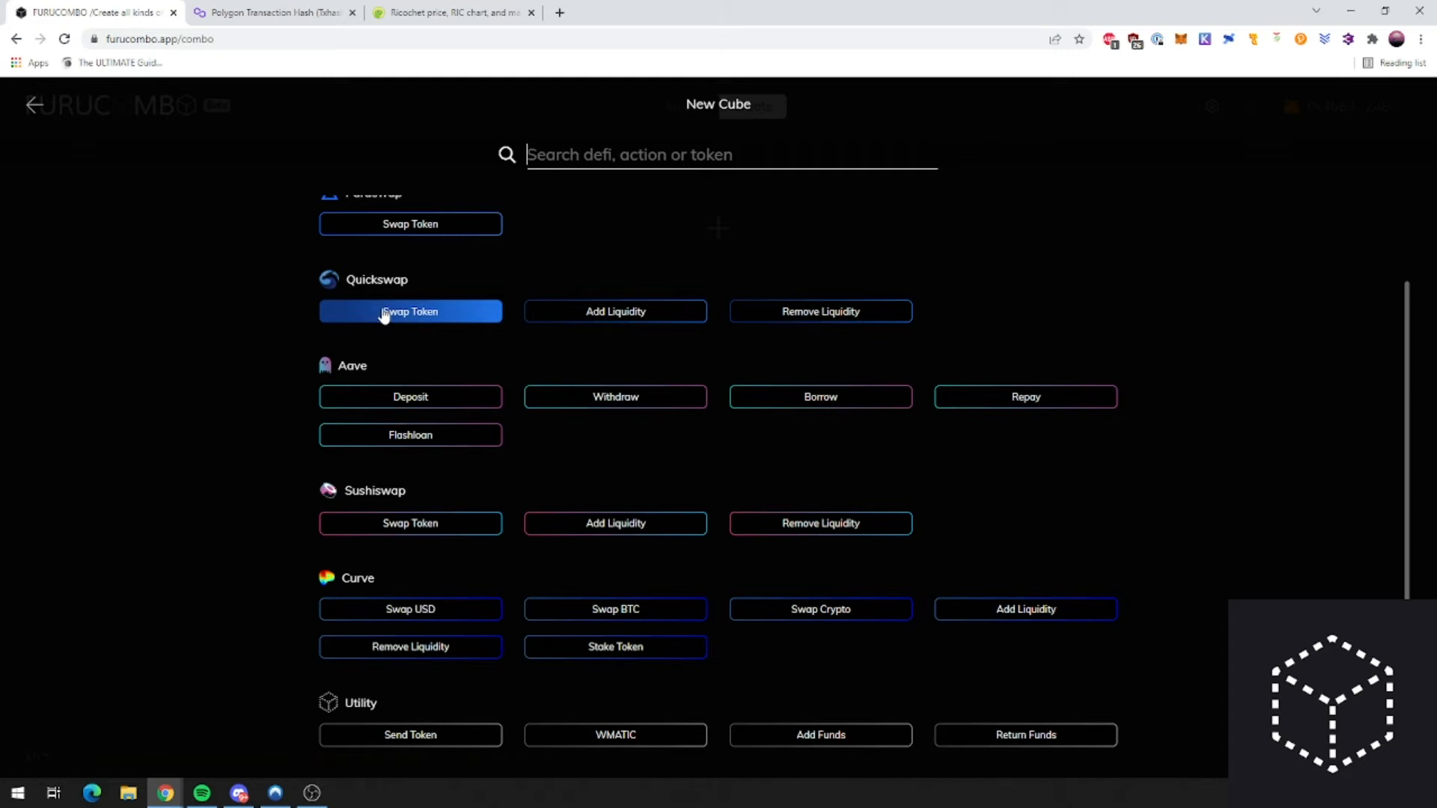
click(368, 365)
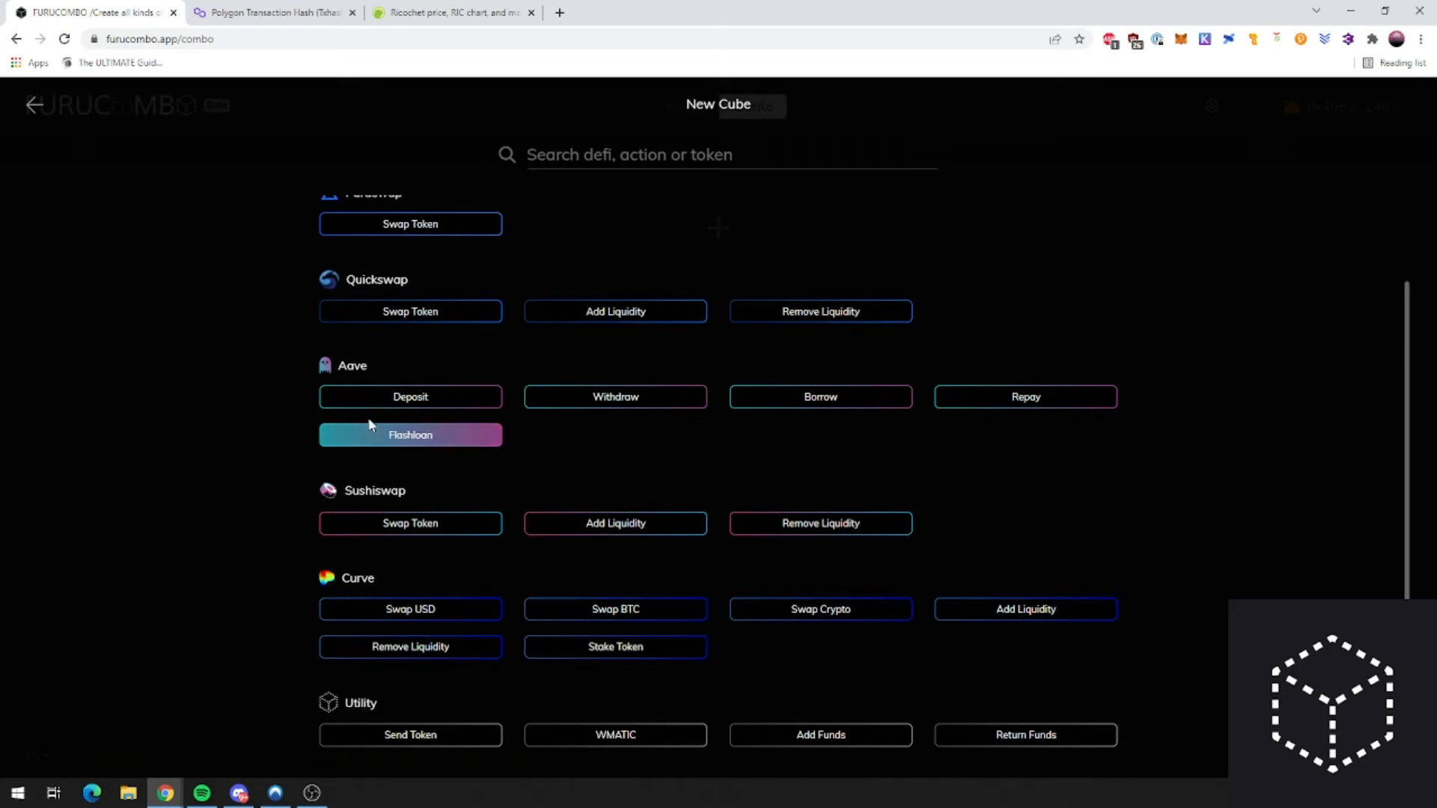
click(557, 13)
Step: Search for 'aave' and launch the app from aave.com
text(aave)
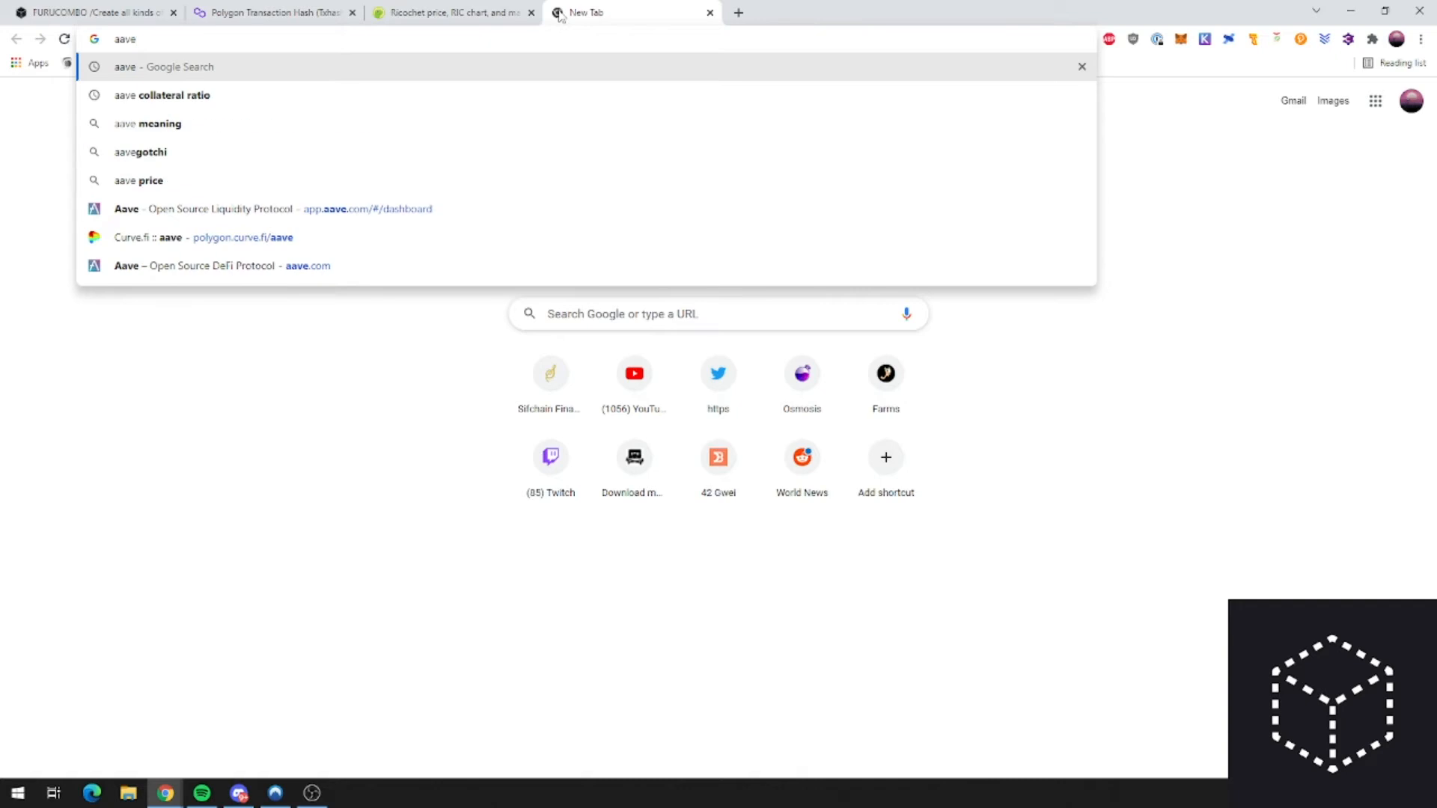
key(Return)
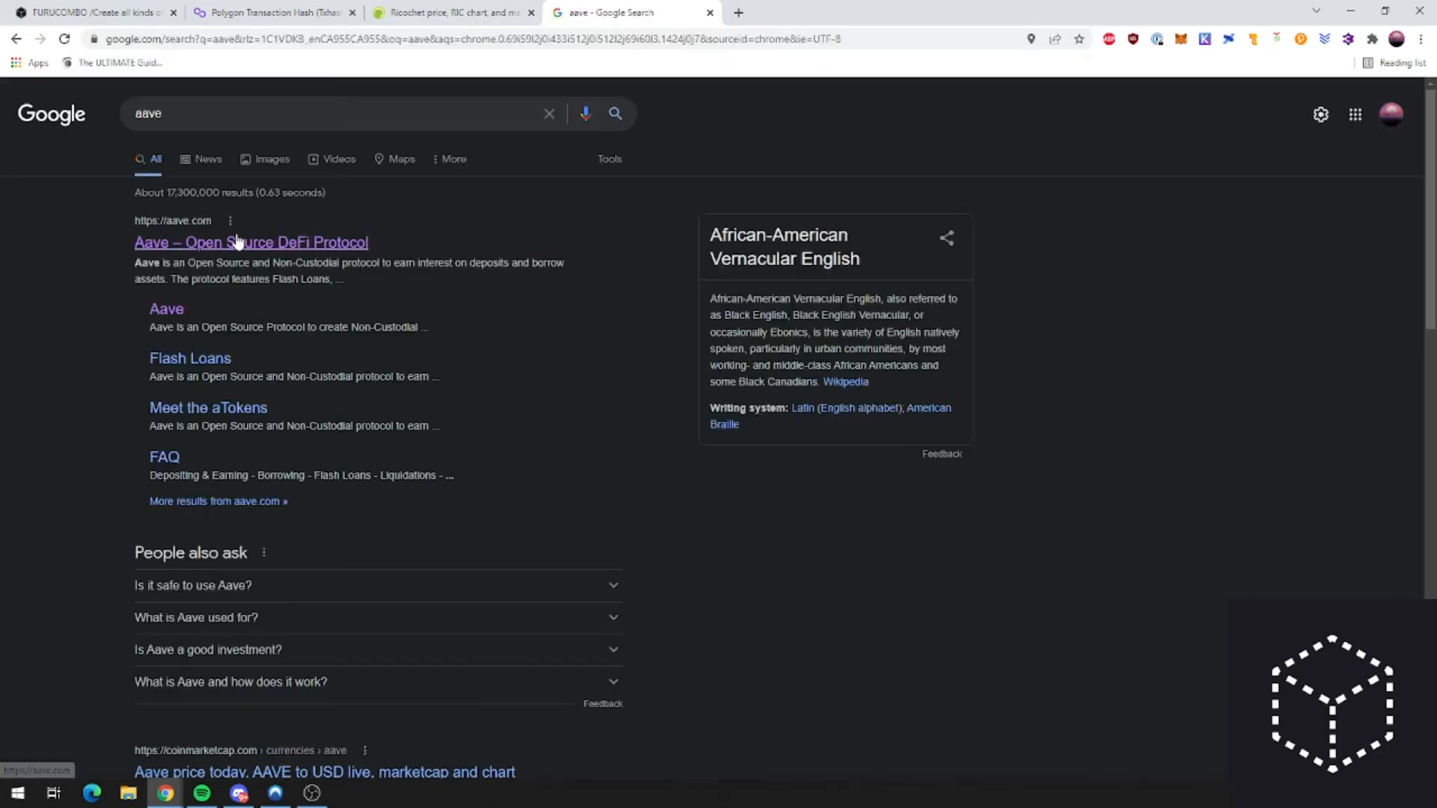
click(237, 242)
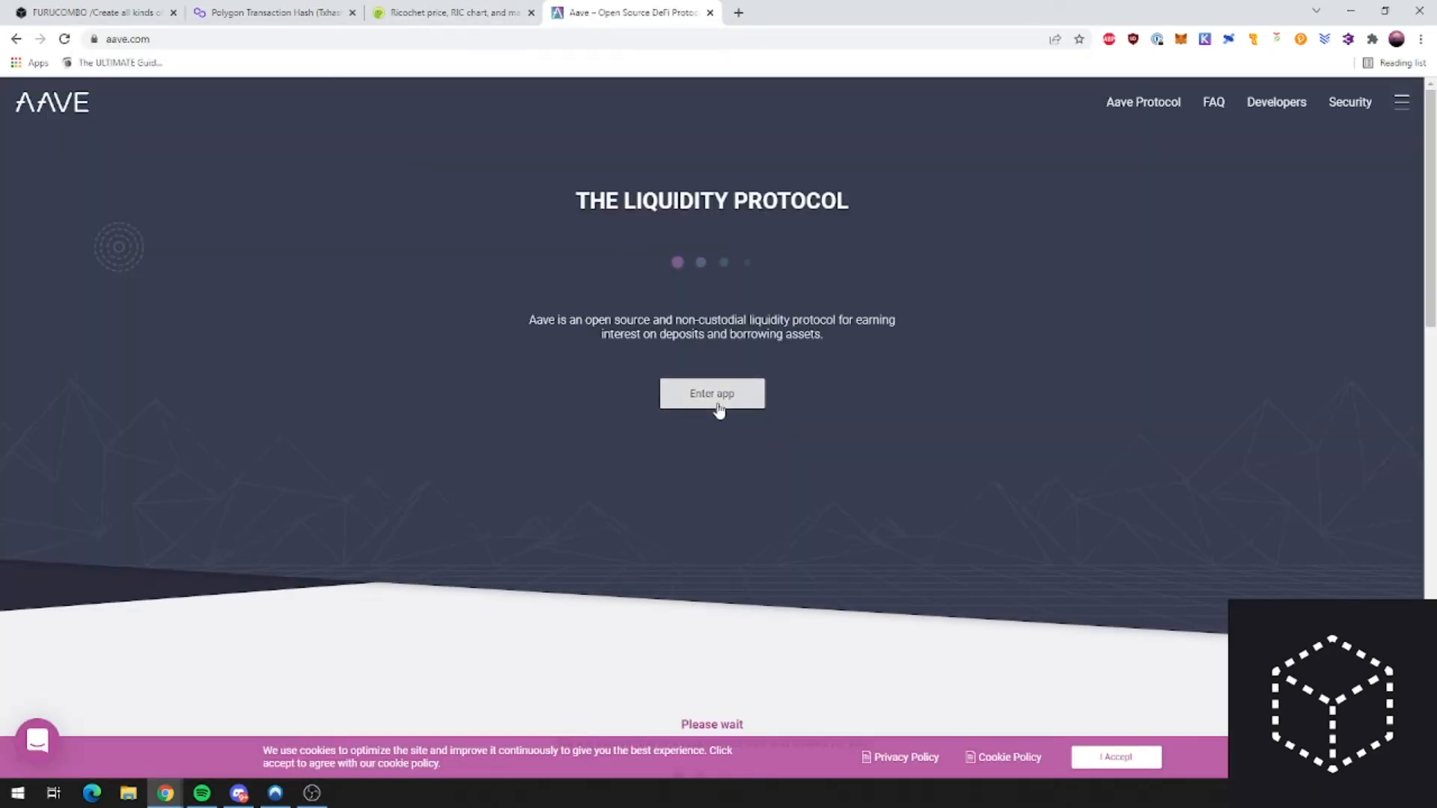
click(719, 408)
click(710, 13)
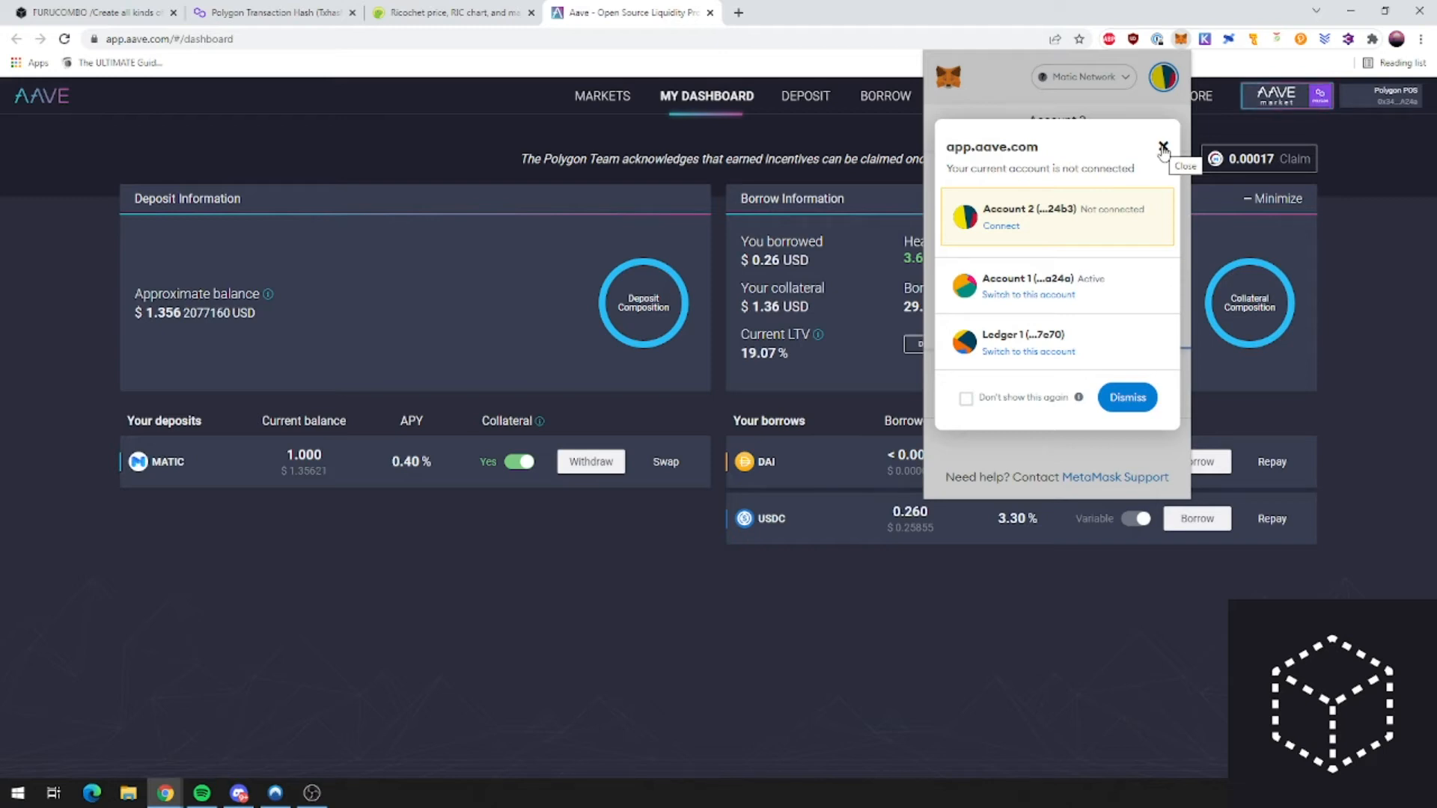
Step: Connect the second MetaMask account to Aave and view the Polygon Markets page
click(1163, 147)
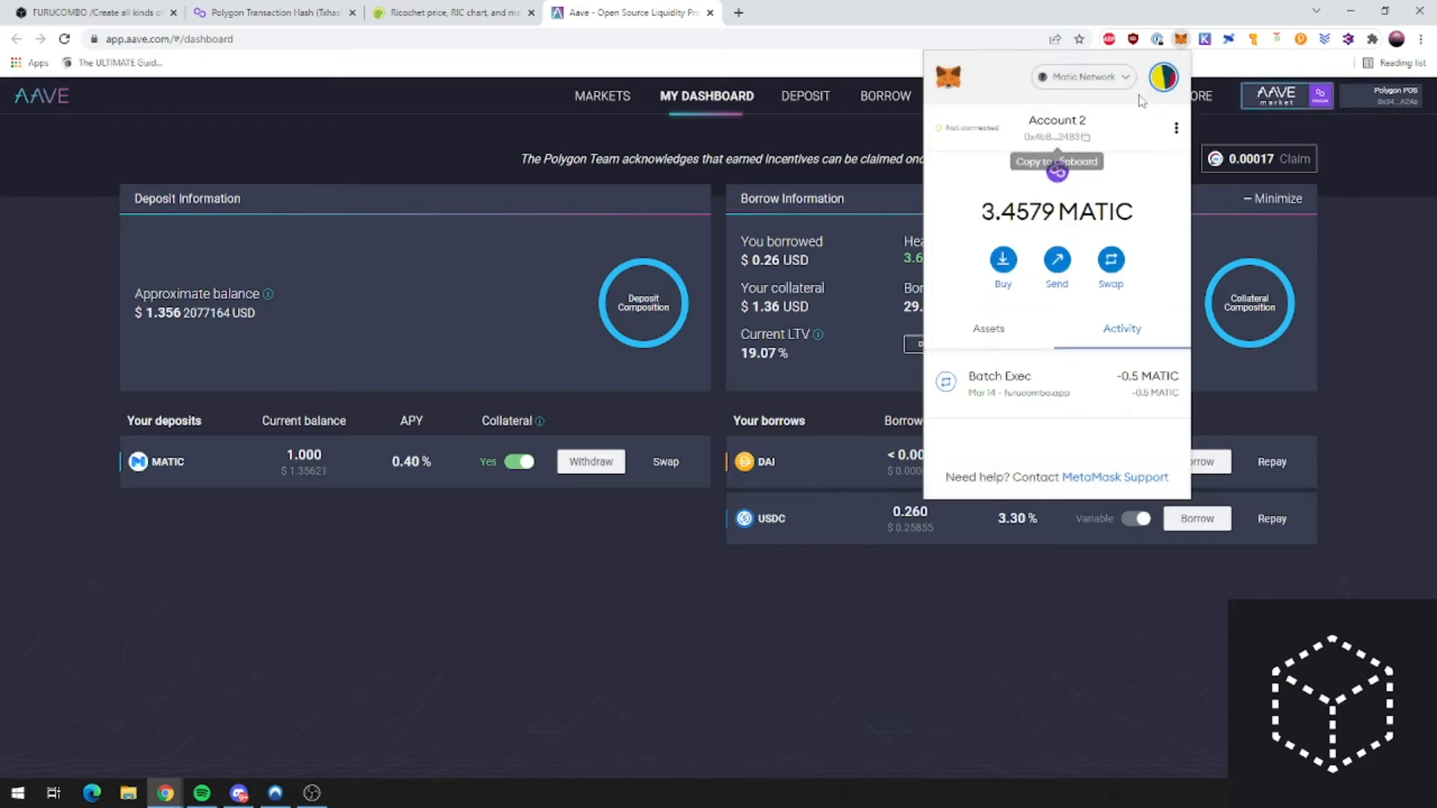
click(1150, 77)
click(1014, 232)
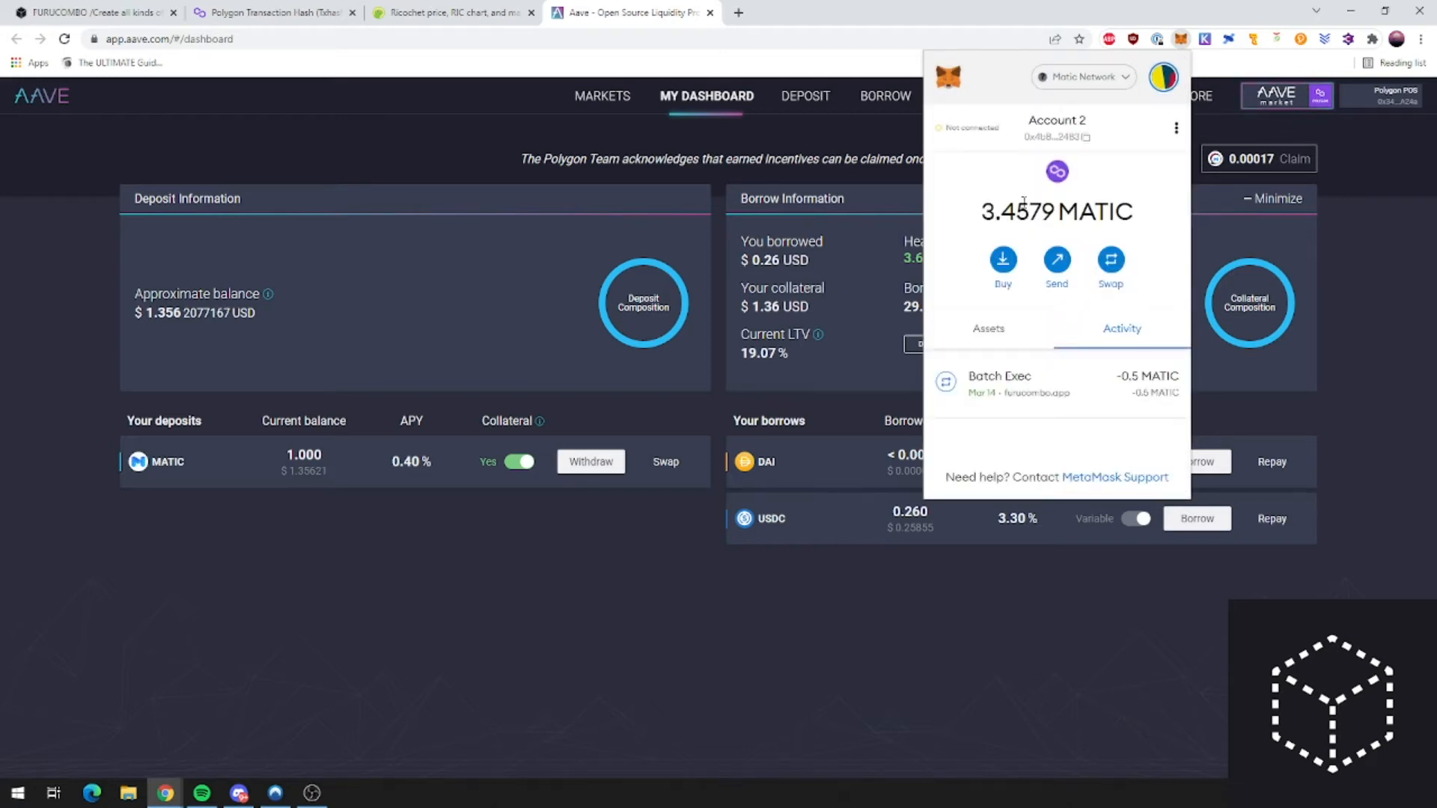
click(958, 135)
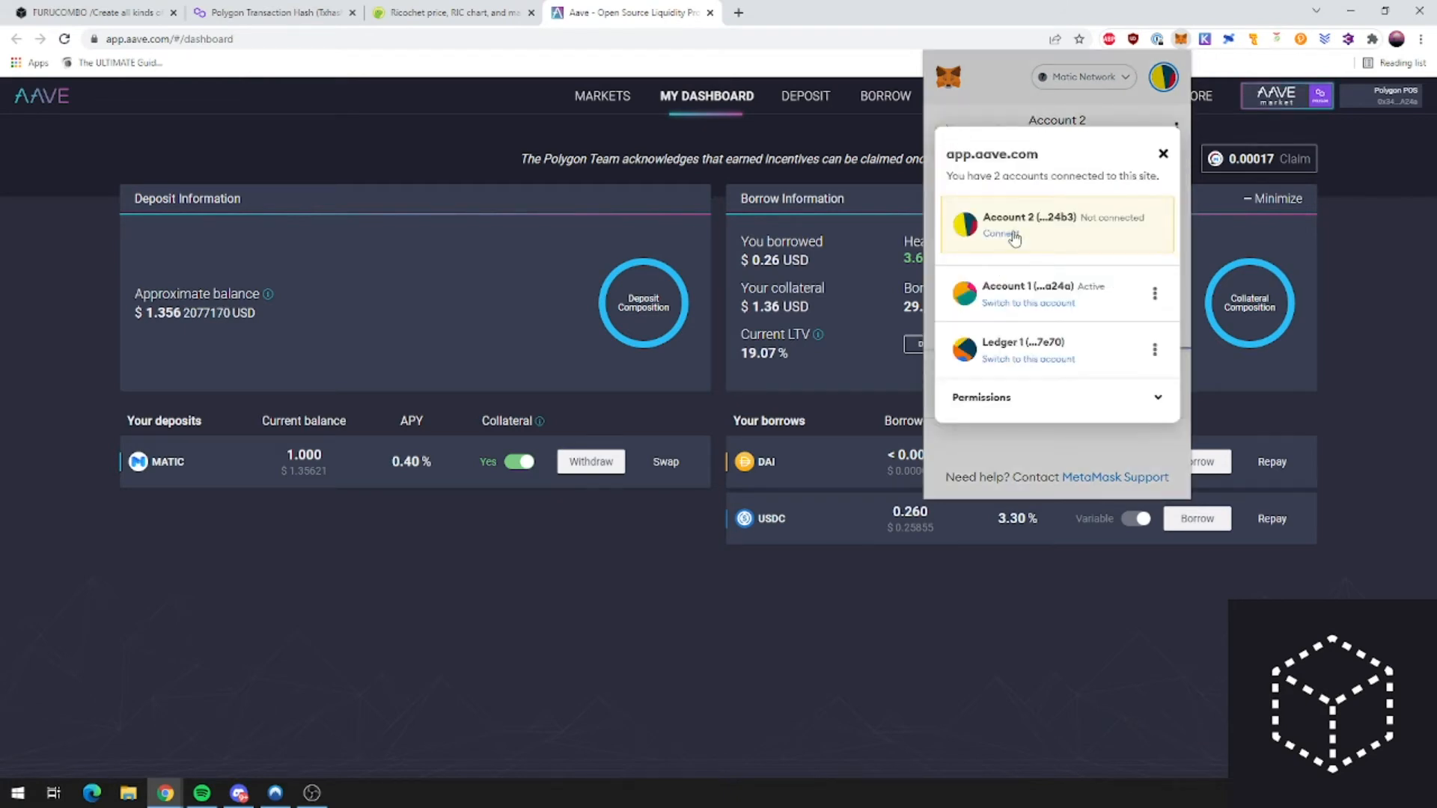
click(1011, 234)
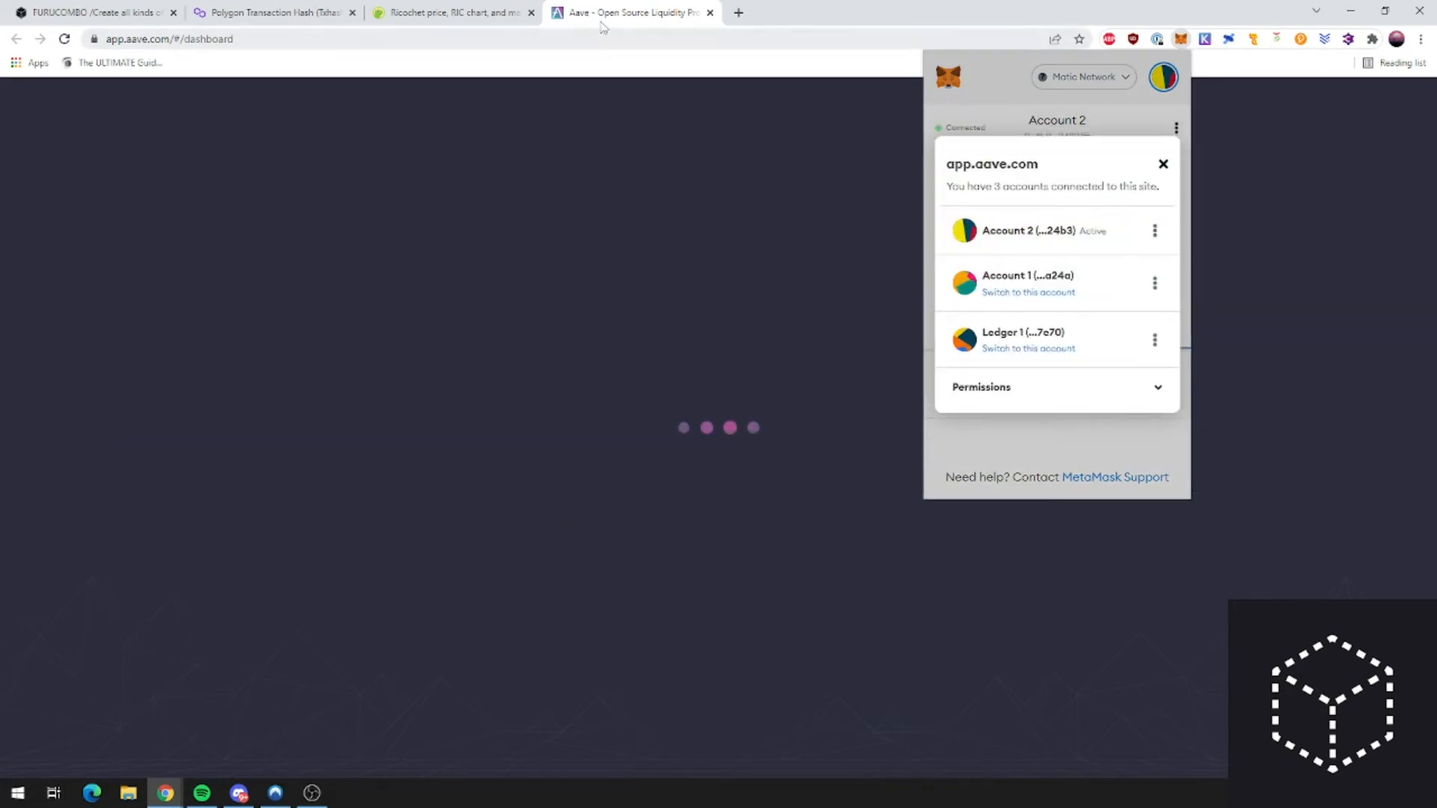
click(605, 21)
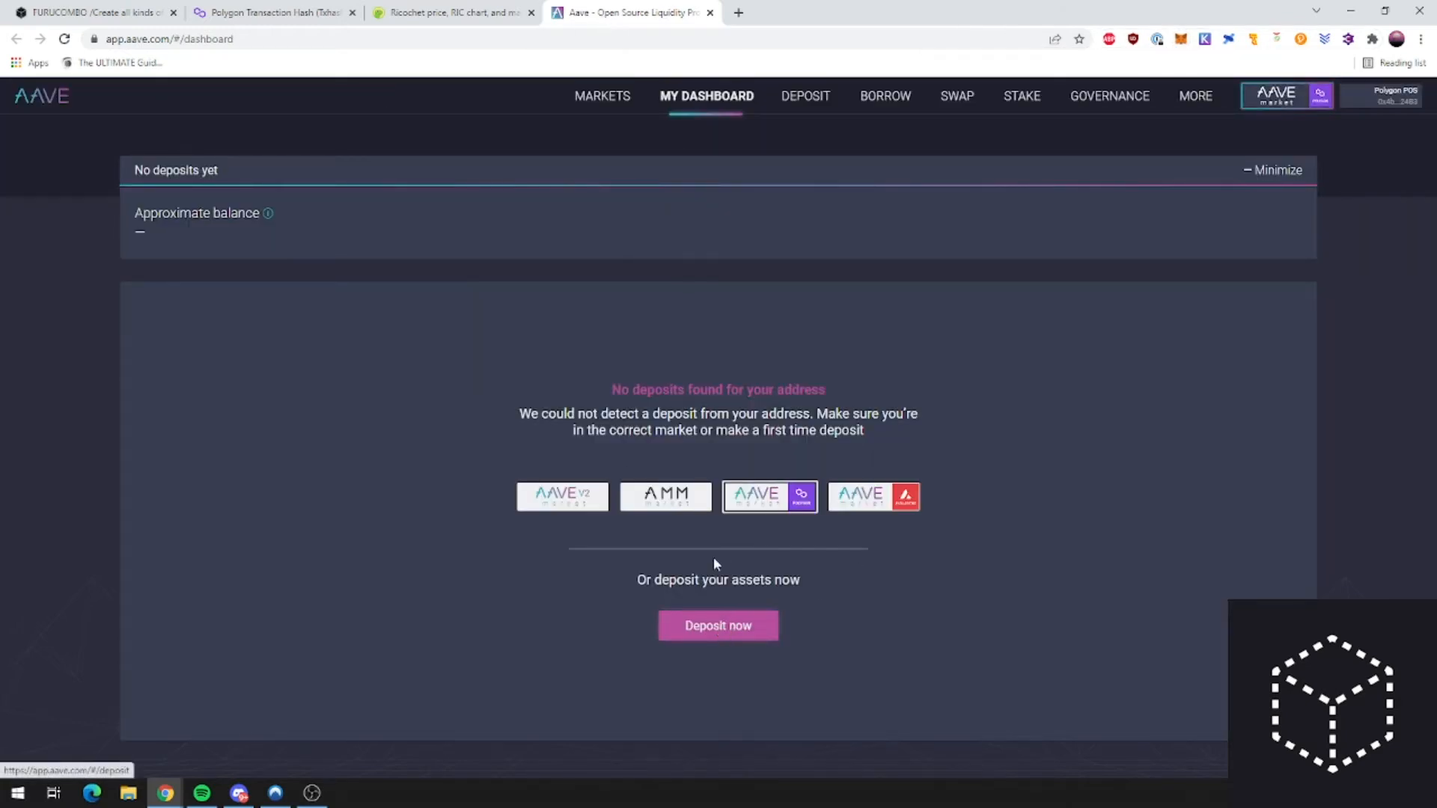
click(592, 95)
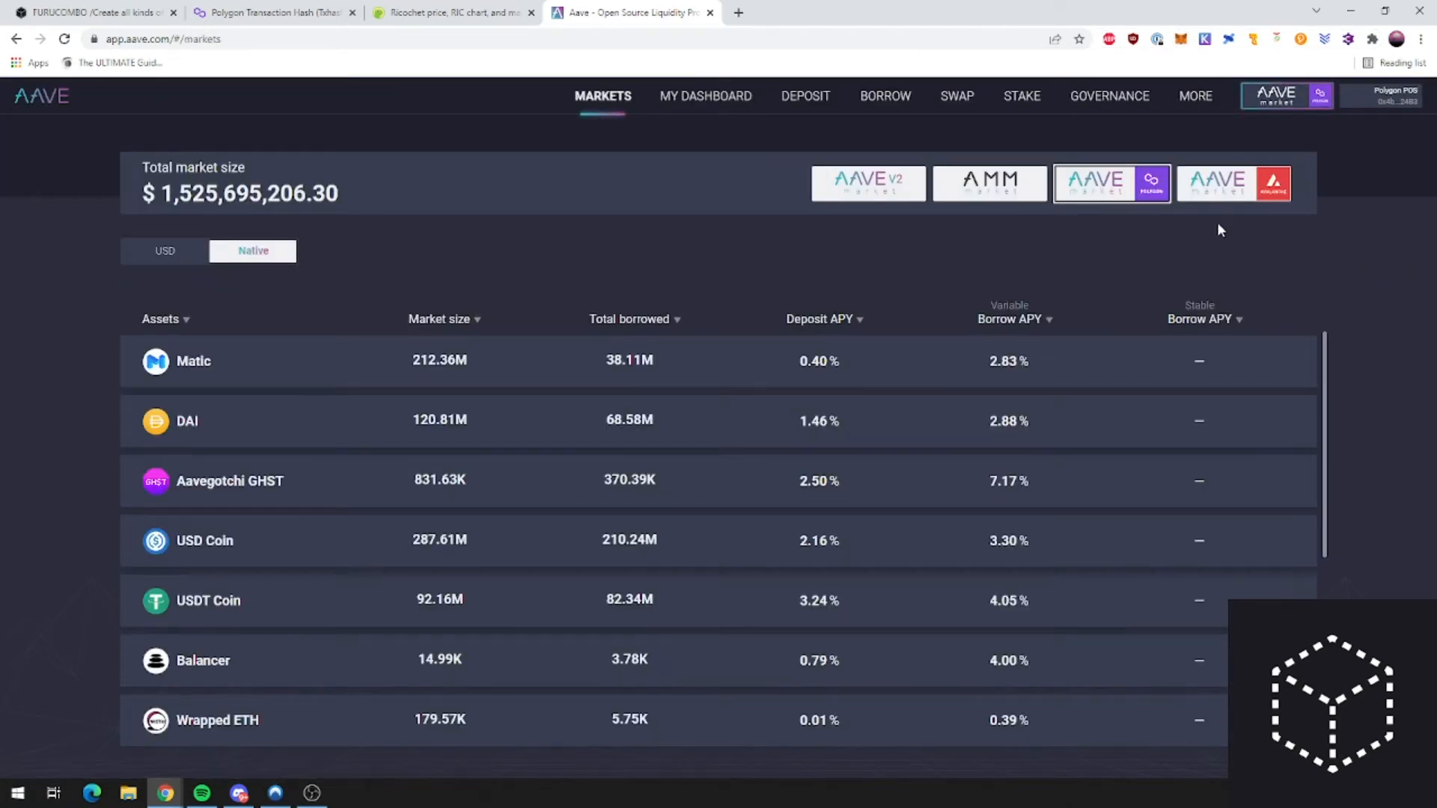
Step: Check Matic's reserve details, then review Polygon markets with Matic at 0.40% and DAI at 1.46% deposit APY
scroll(696, 379, down, 1)
scroll(836, 382, up, 1)
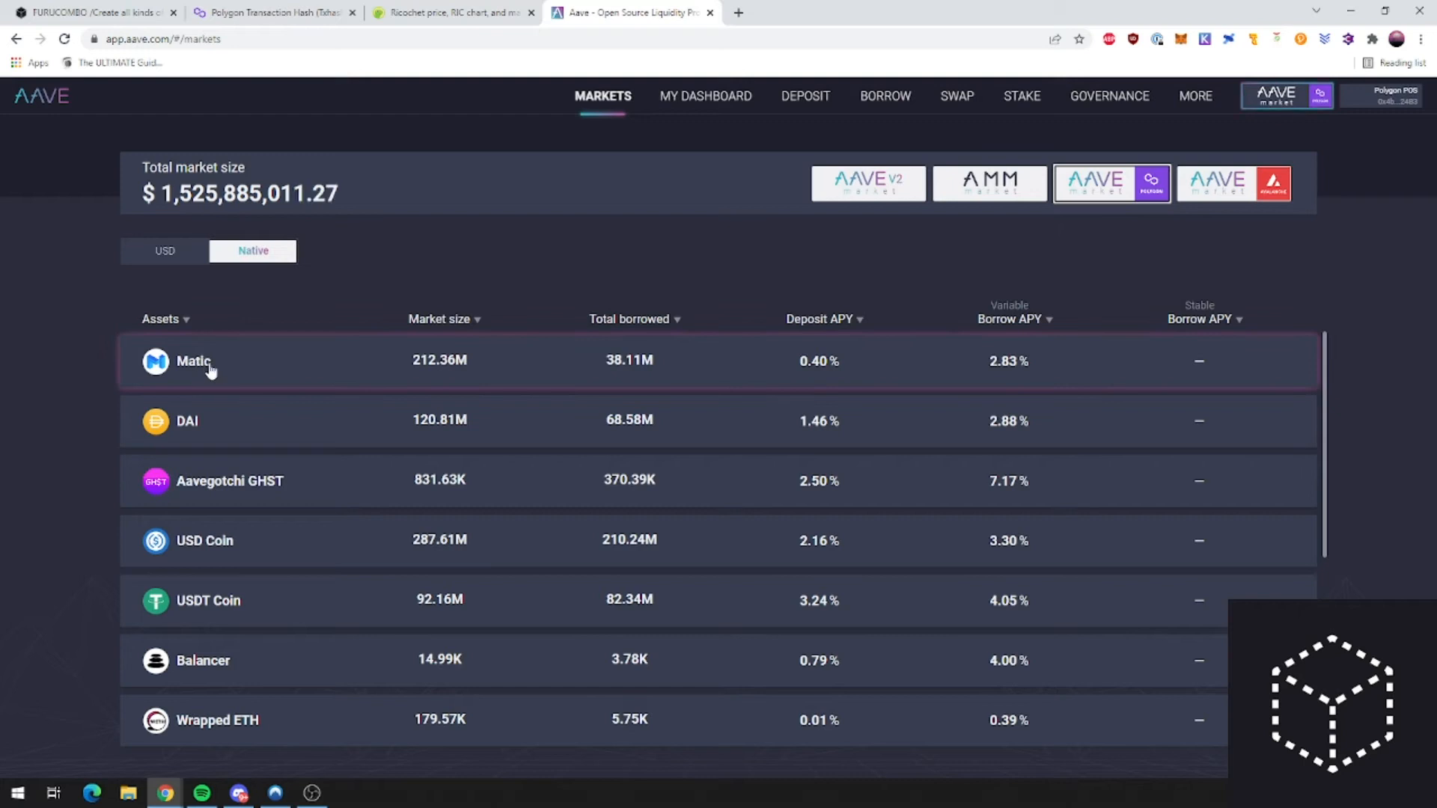
click(835, 367)
click(602, 95)
click(232, 372)
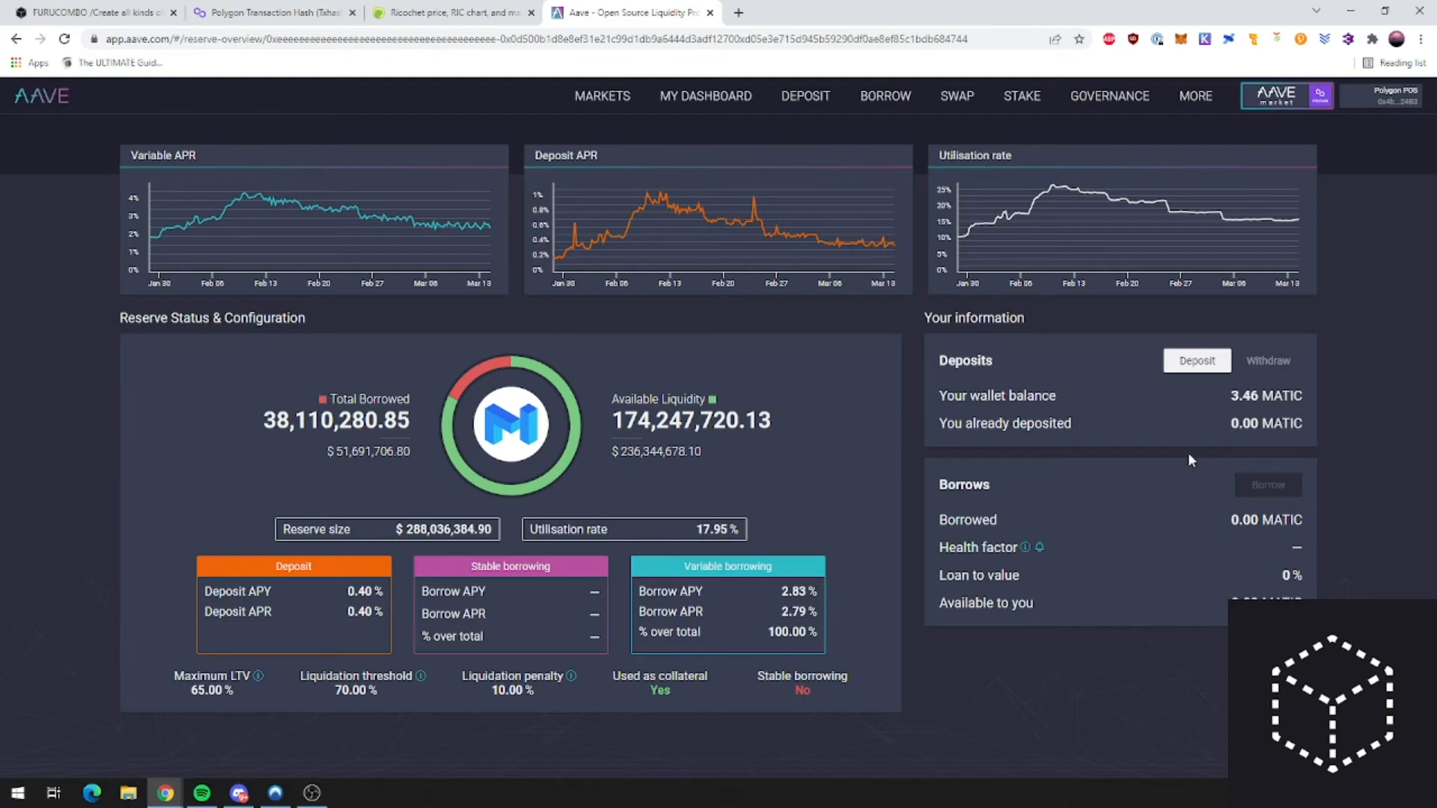
drag(650, 126, 616, 107)
click(615, 105)
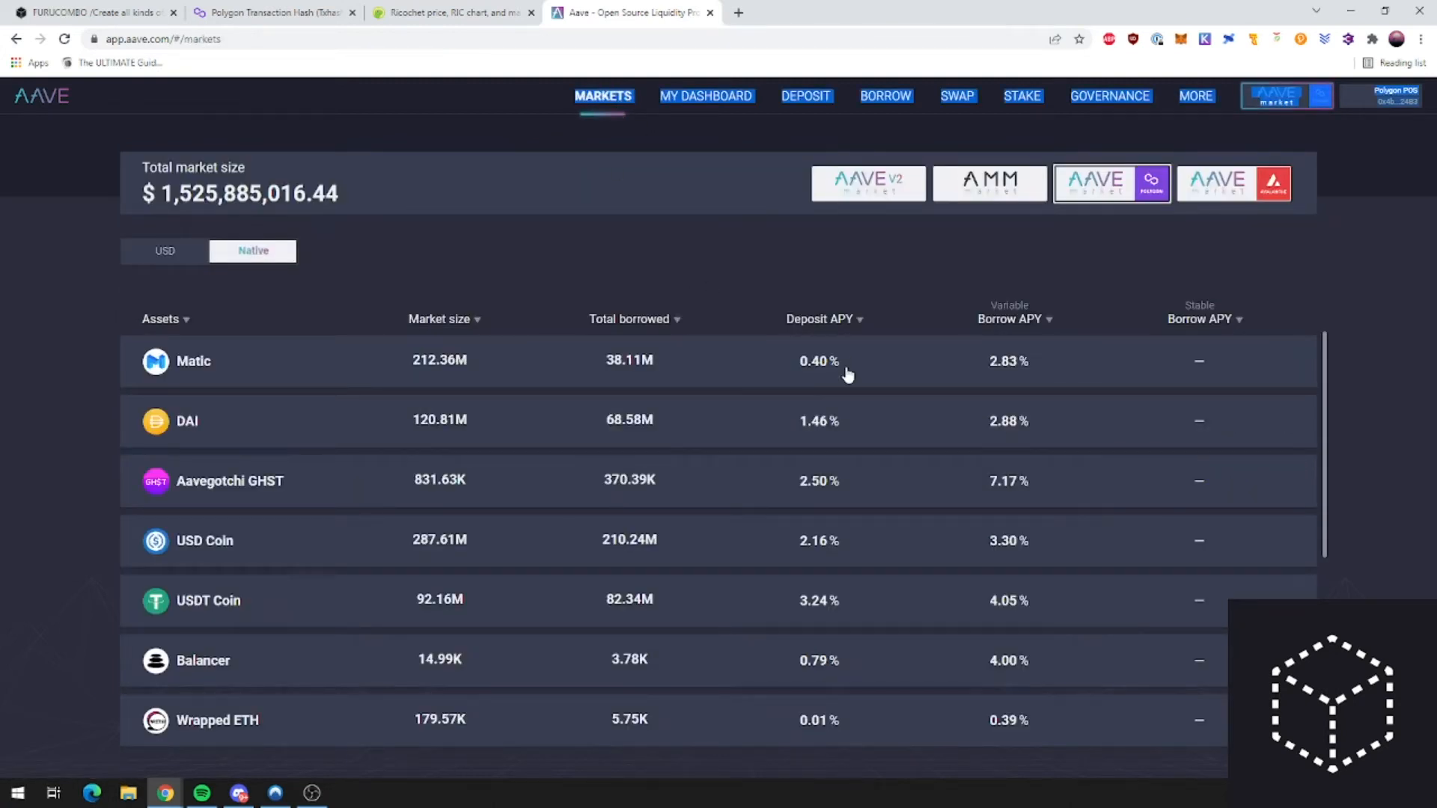
scroll(838, 554, down, 1)
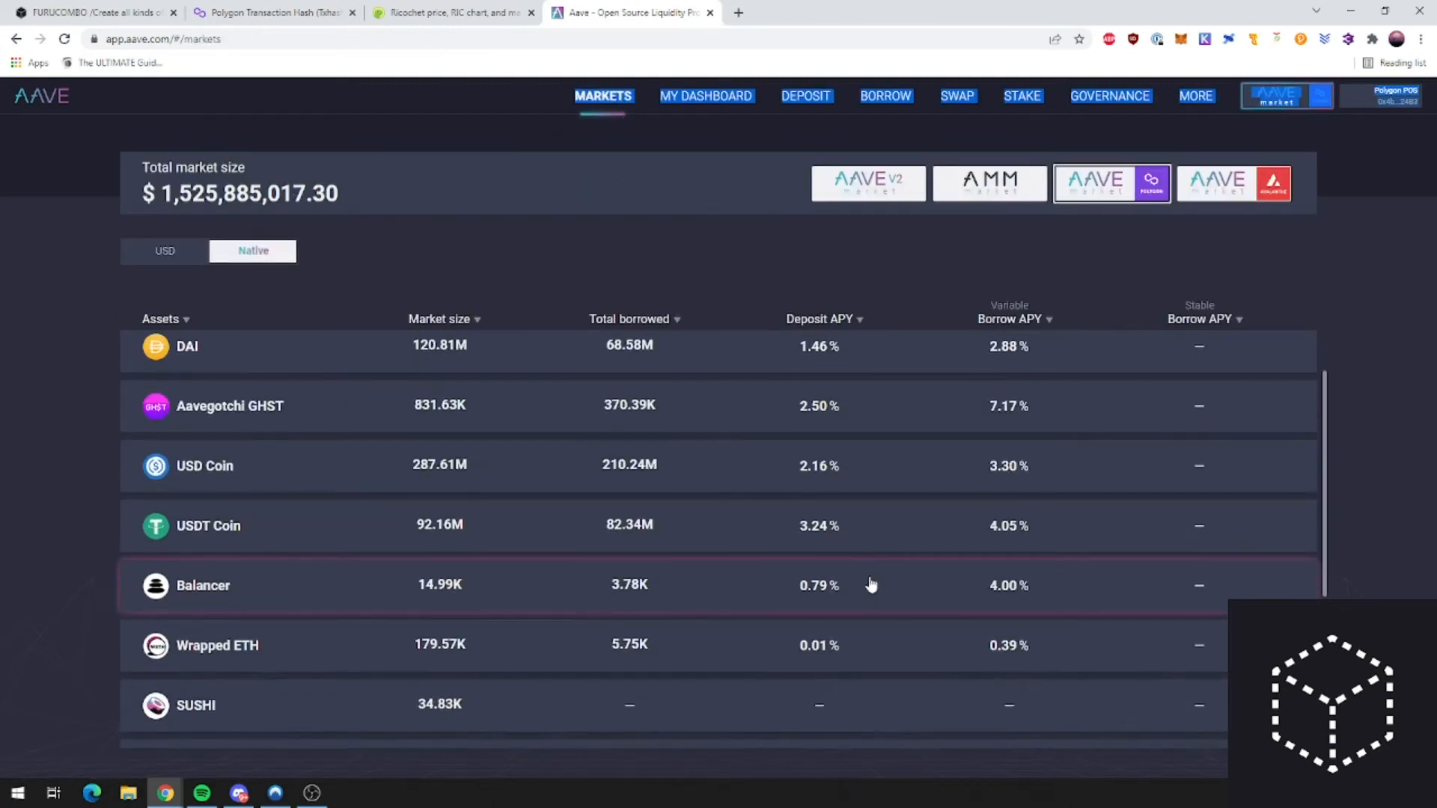
scroll(840, 567, up, 1)
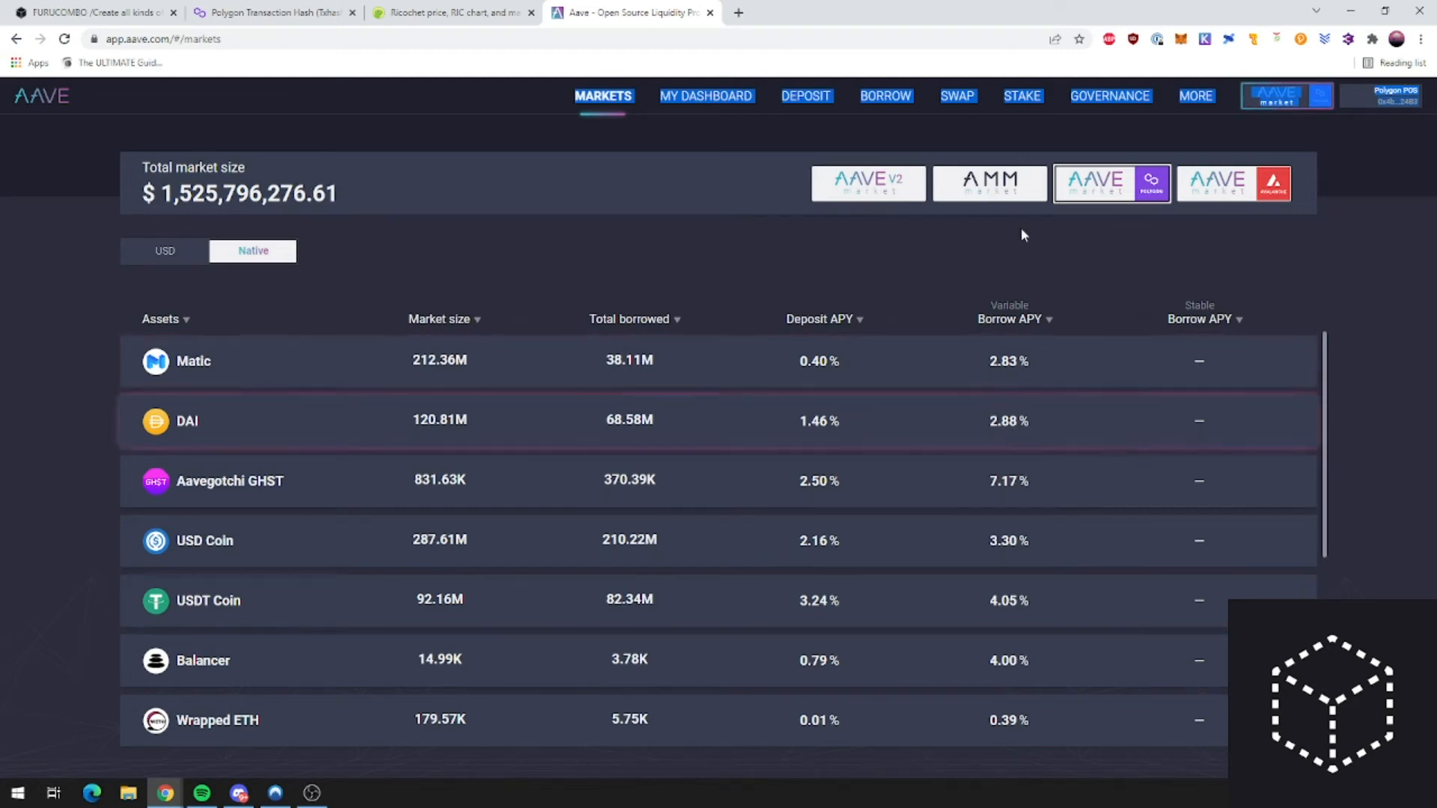
Step: Search 'aave collateral ratio' and open Aave Docs' Risk Parameters page
click(739, 13)
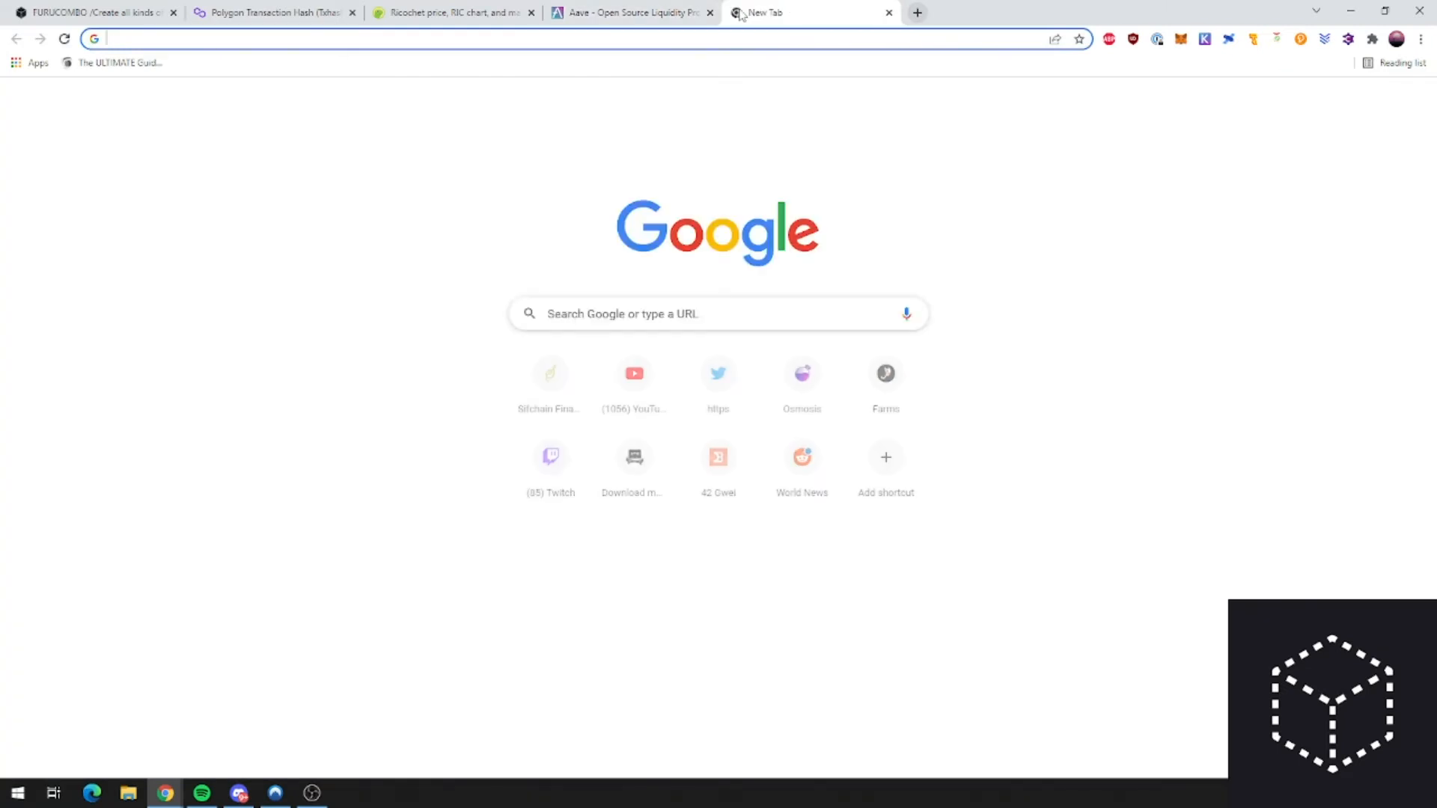
text(aave coll)
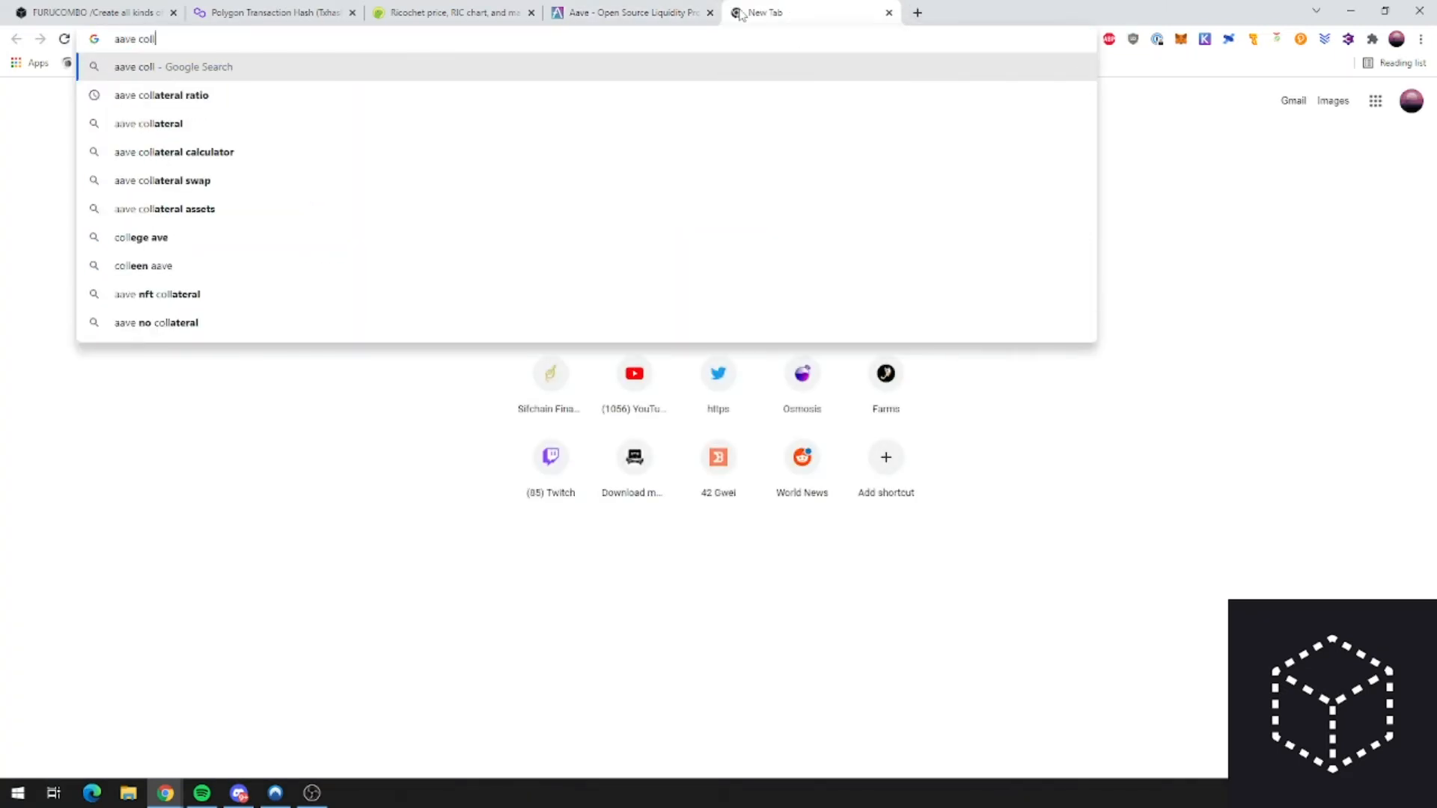
key(Down)
key(Return)
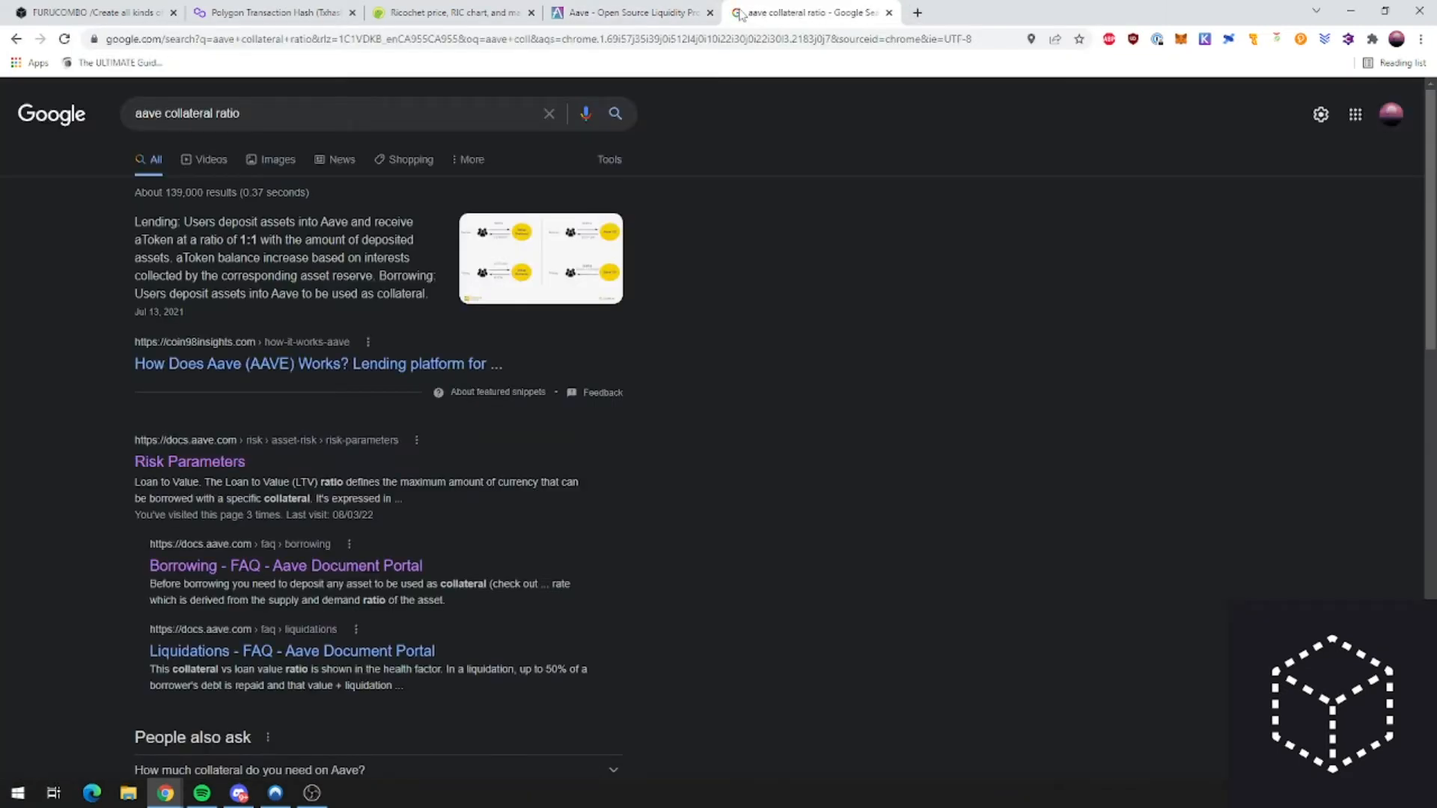
click(229, 469)
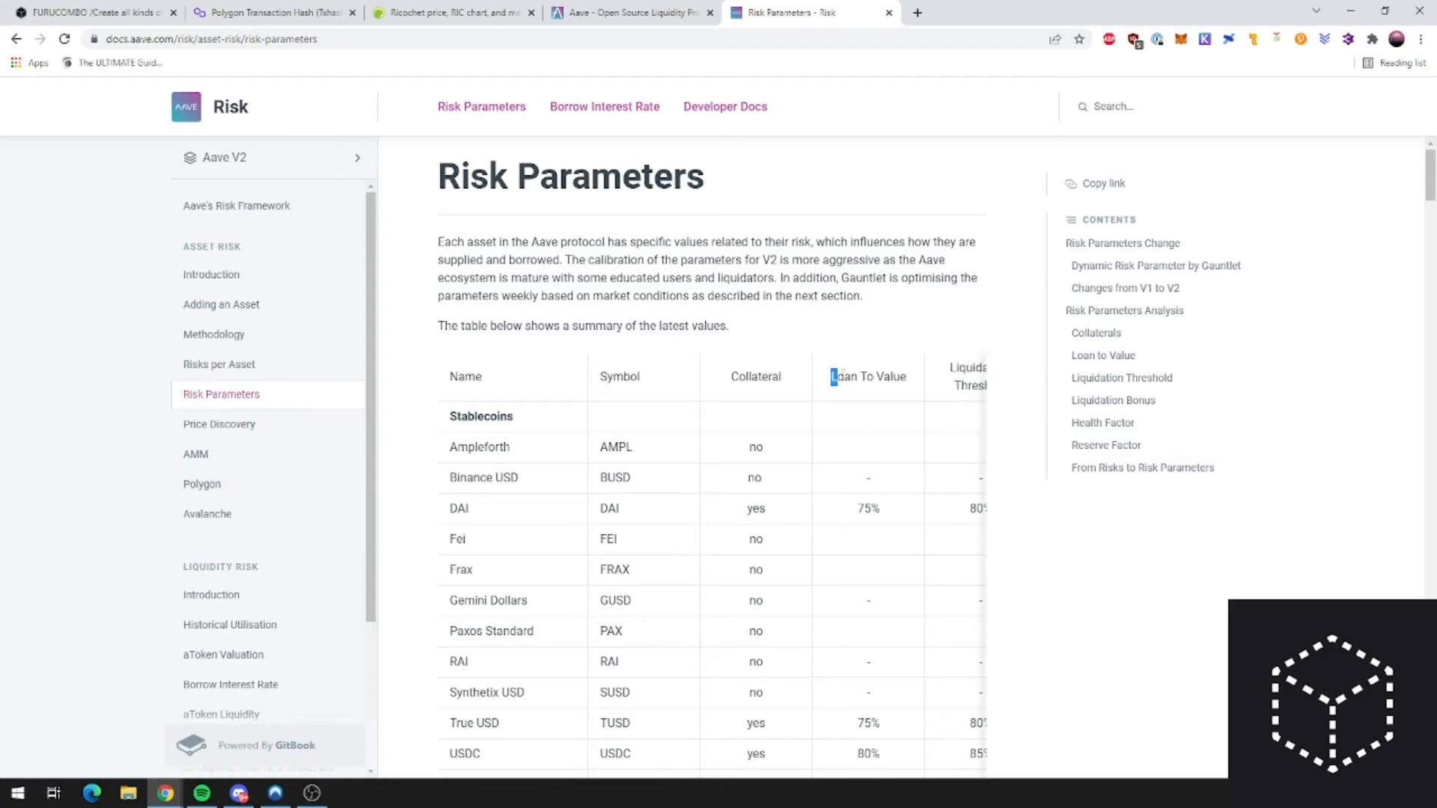
Step: Scan the Risk Parameters table's Loan To Value column and search it for 'usdt'
drag(835, 377, 911, 377)
click(595, 13)
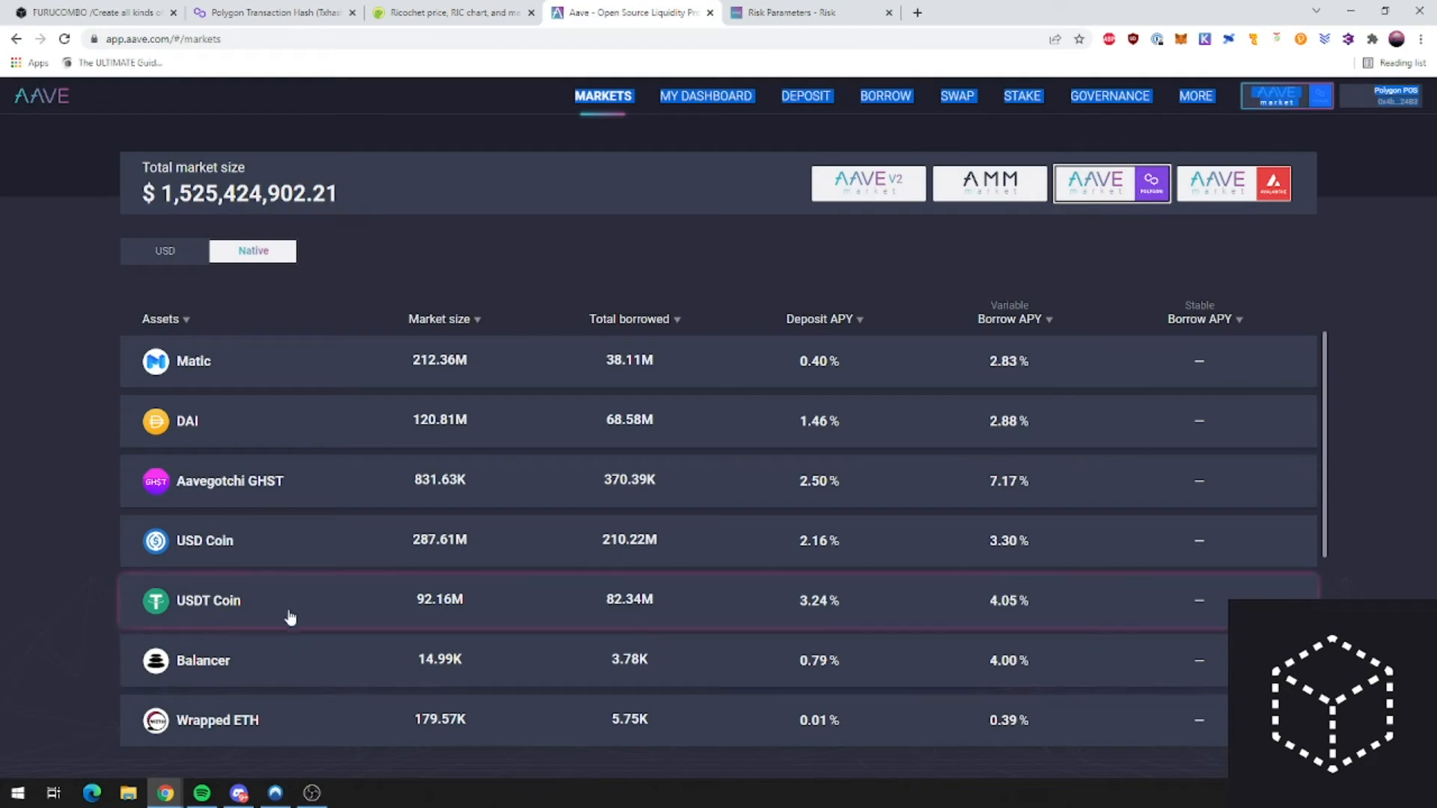
key(ctrl+Tab)
scroll(543, 520, down, 1)
scroll(542, 520, down, 2)
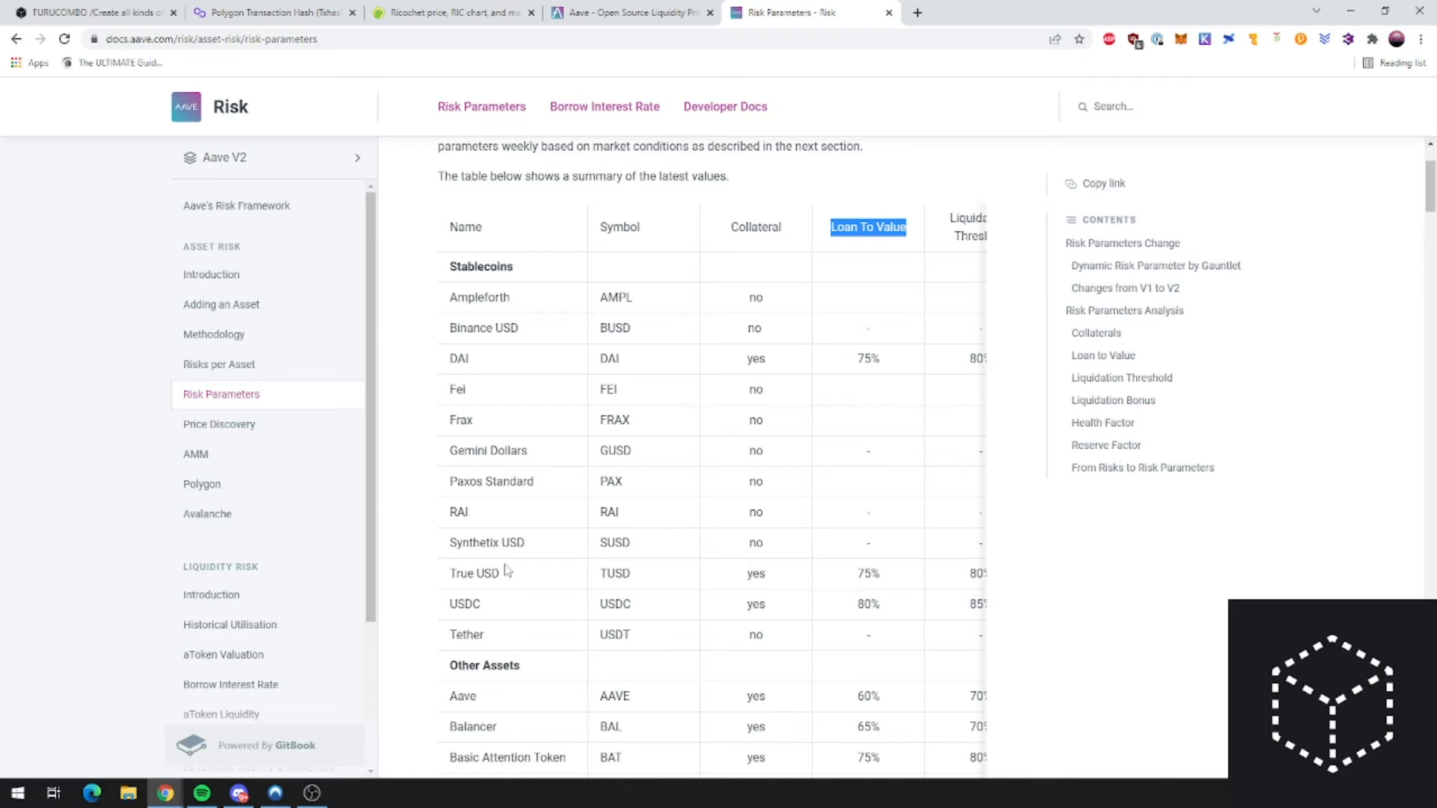
scroll(539, 494, down, 5)
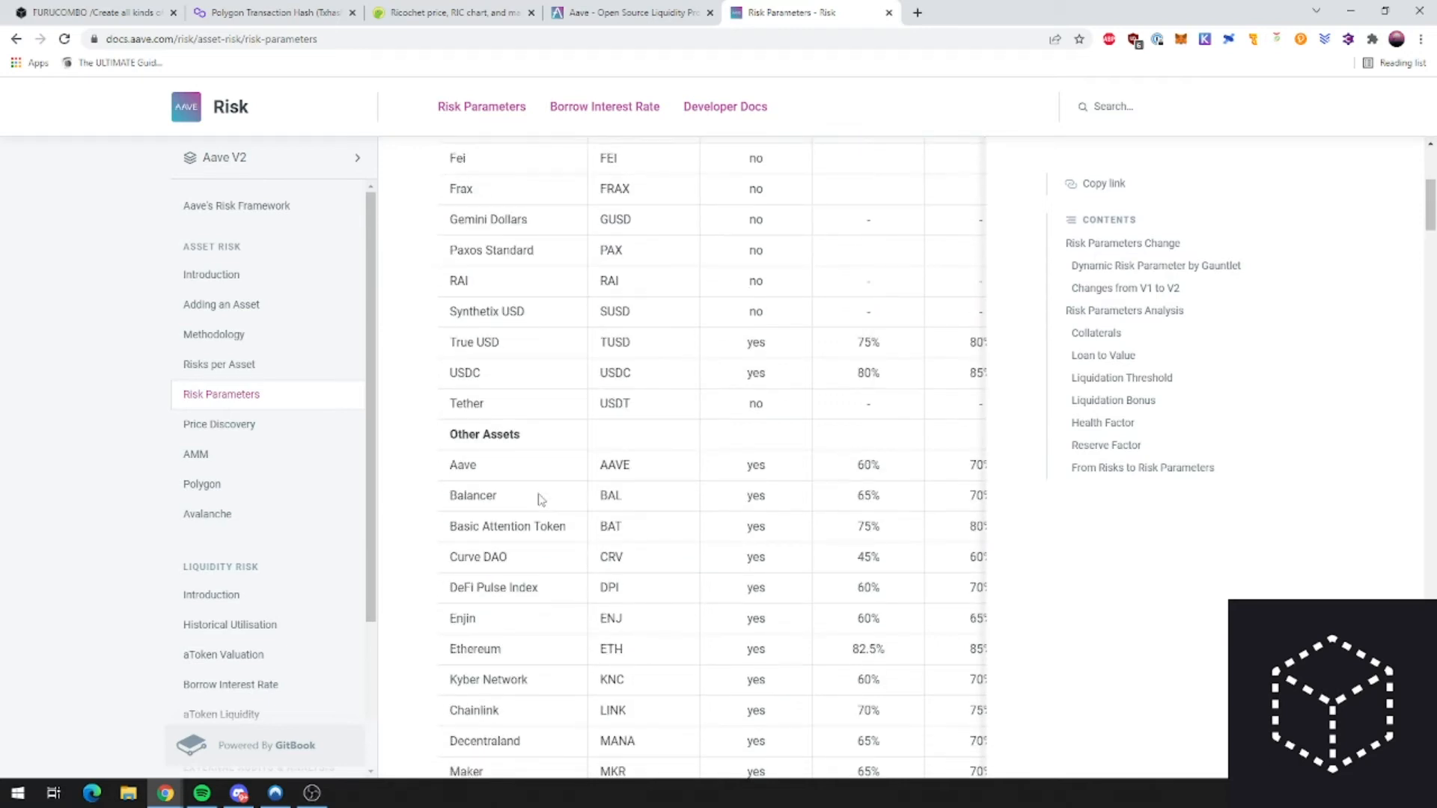
scroll(539, 495, down, 2)
key(ctrl+f)
text(usdt)
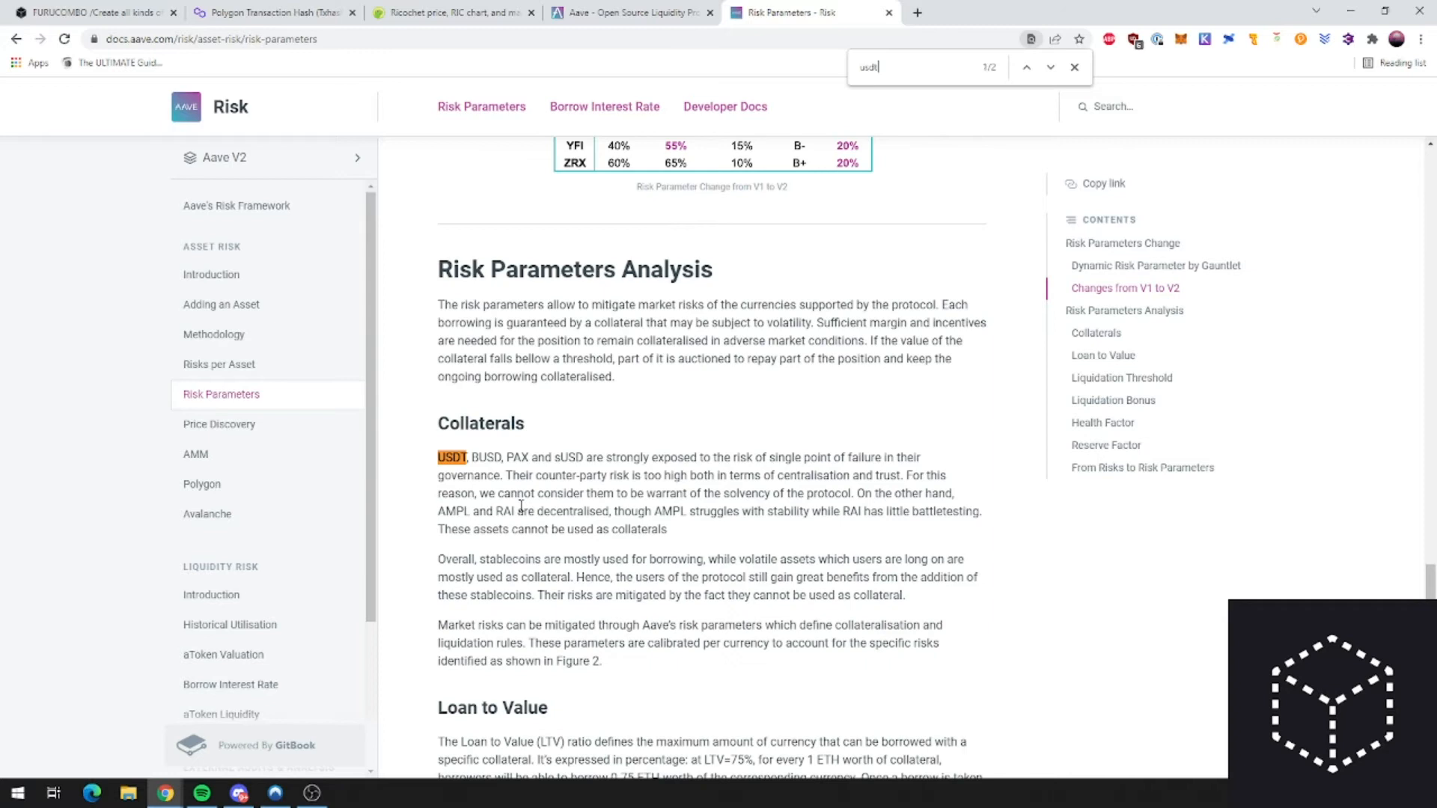
scroll(655, 507, up, 7)
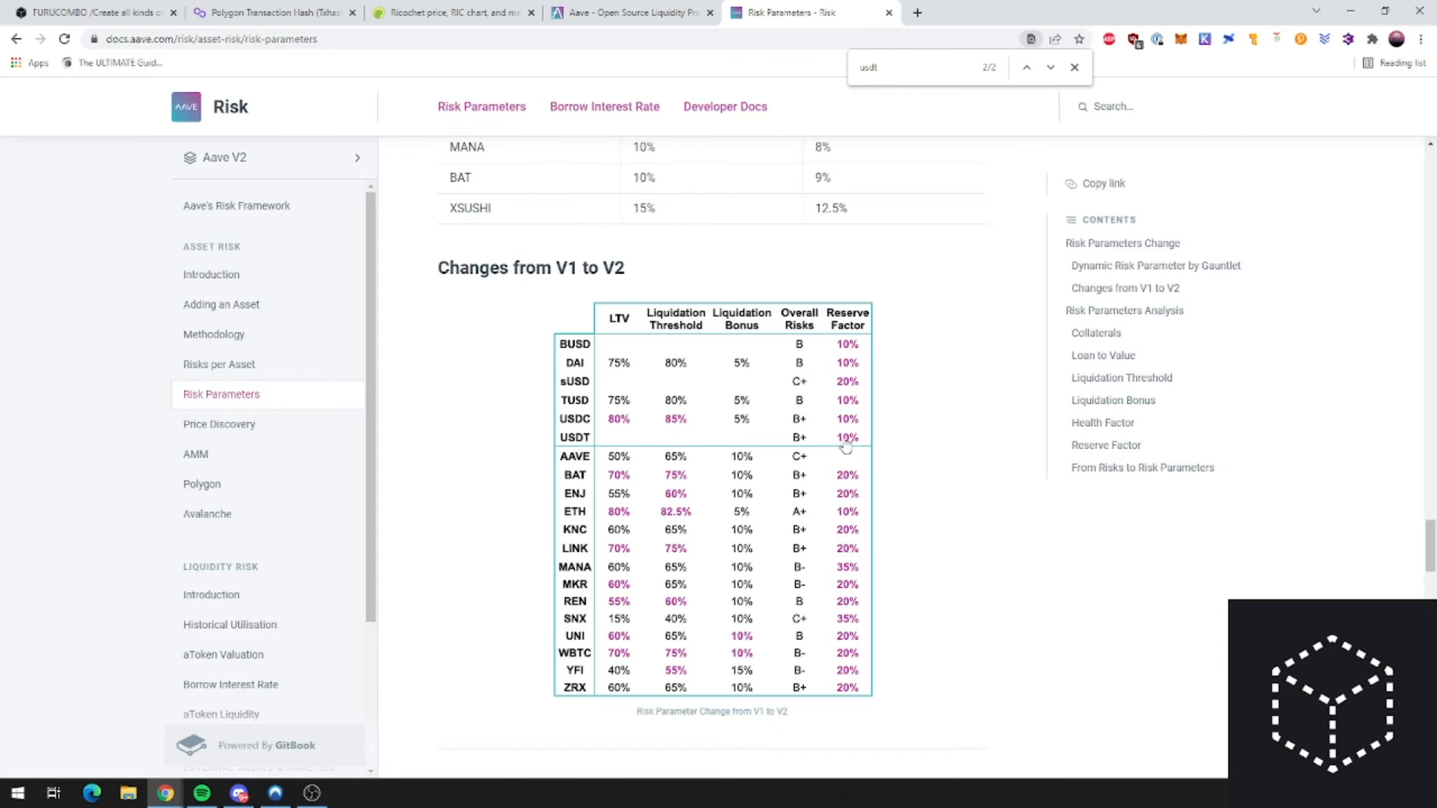
scroll(714, 460, up, 5)
scroll(718, 460, up, 10)
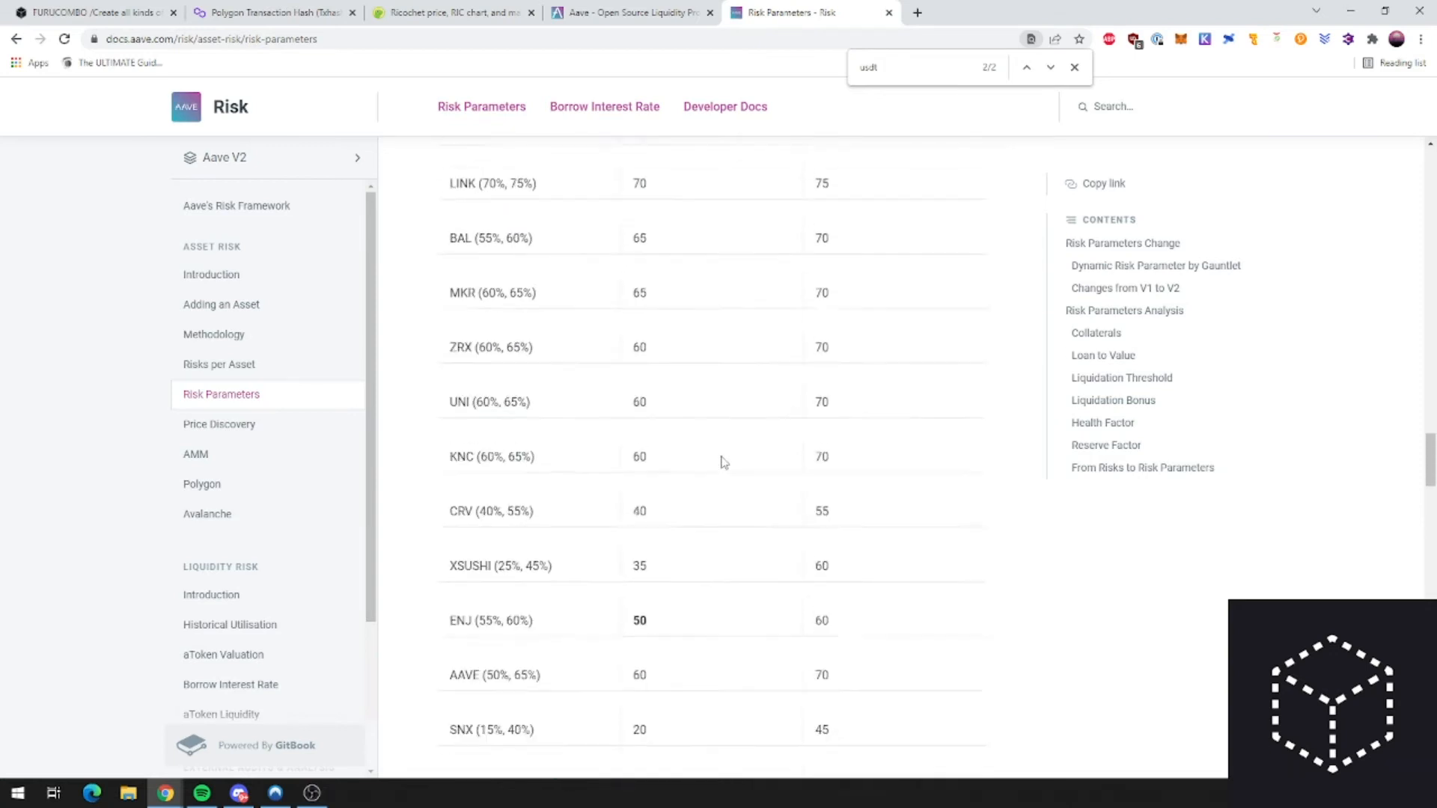
click(631, 9)
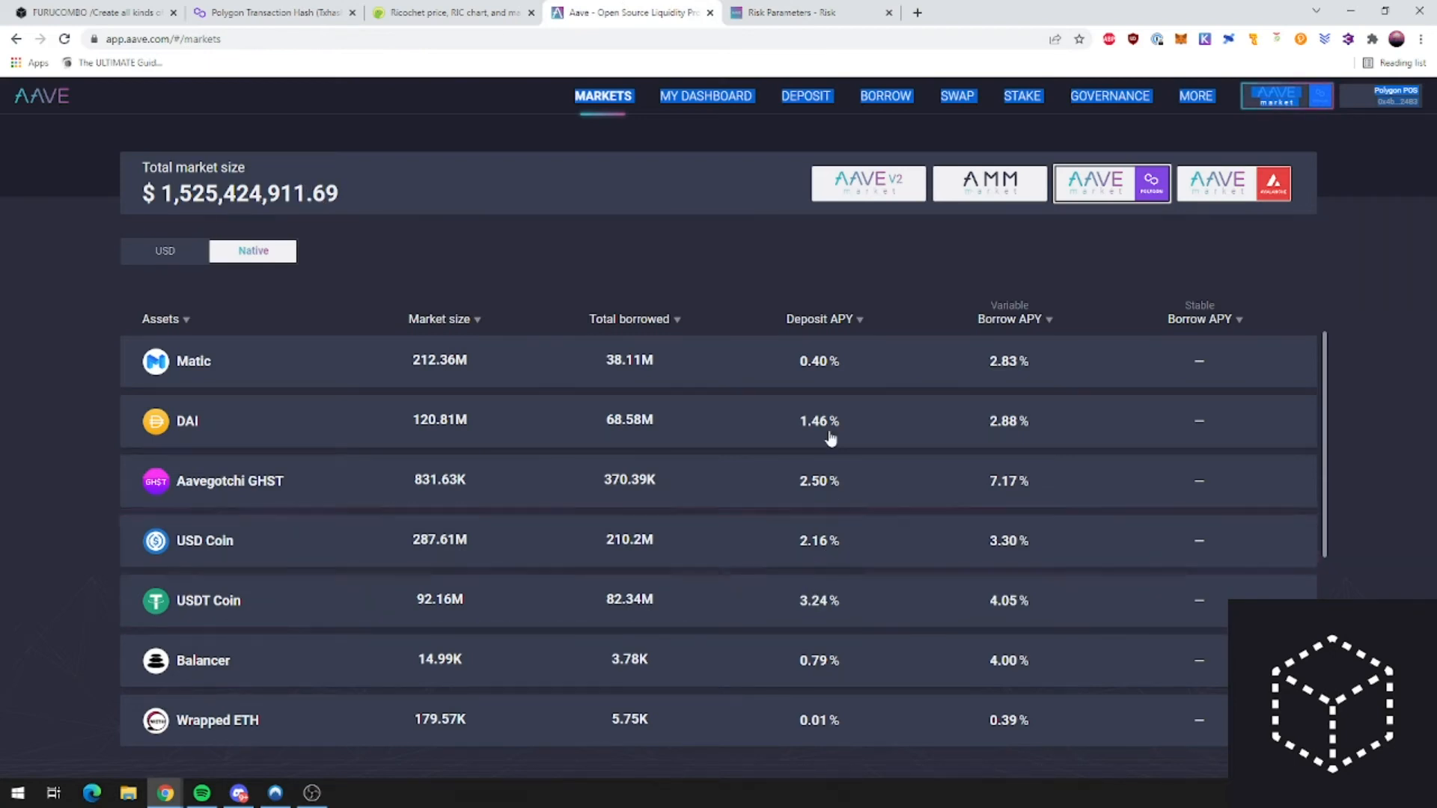
click(794, 12)
scroll(744, 388, up, 15)
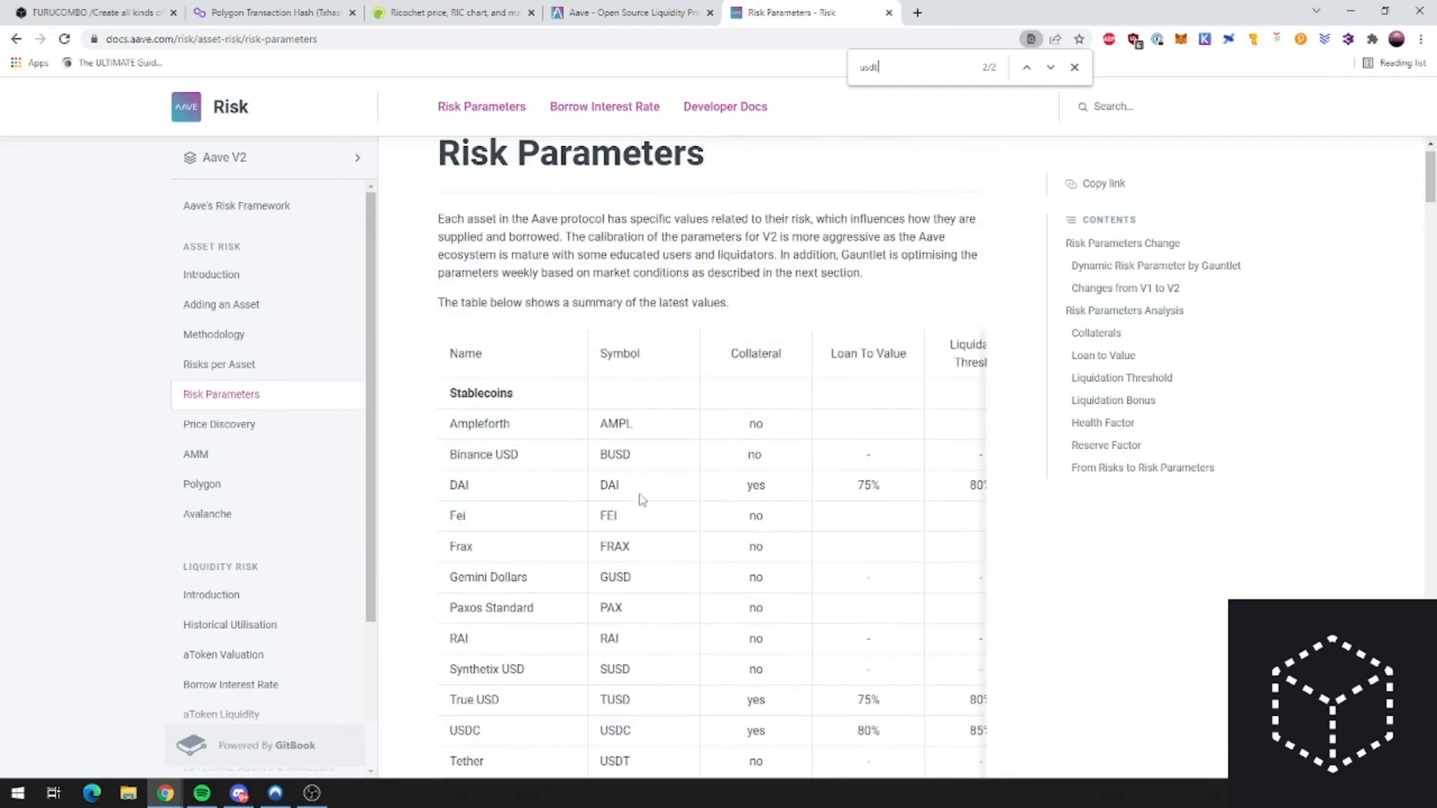
Step: Highlight DAI's 75% loan-to-value and 80% liquidation threshold in the table
drag(895, 492, 851, 491)
scroll(805, 589, down, 1)
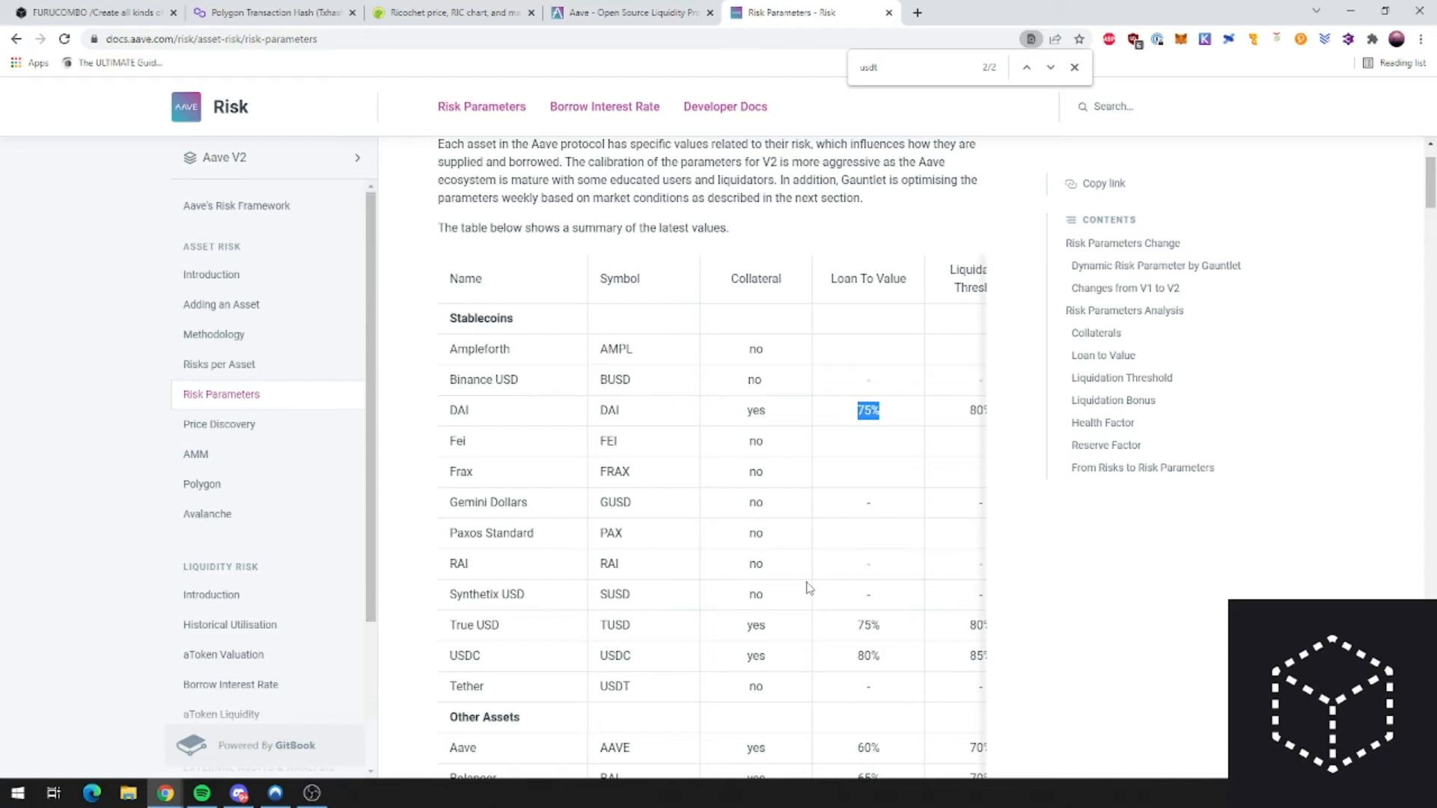
scroll(1025, 612, down, 7)
scroll(1016, 616, up, 8)
drag(949, 489, 697, 488)
click(687, 492)
click(698, 488)
drag(637, 346, 682, 488)
click(689, 487)
click(674, 486)
click(685, 596)
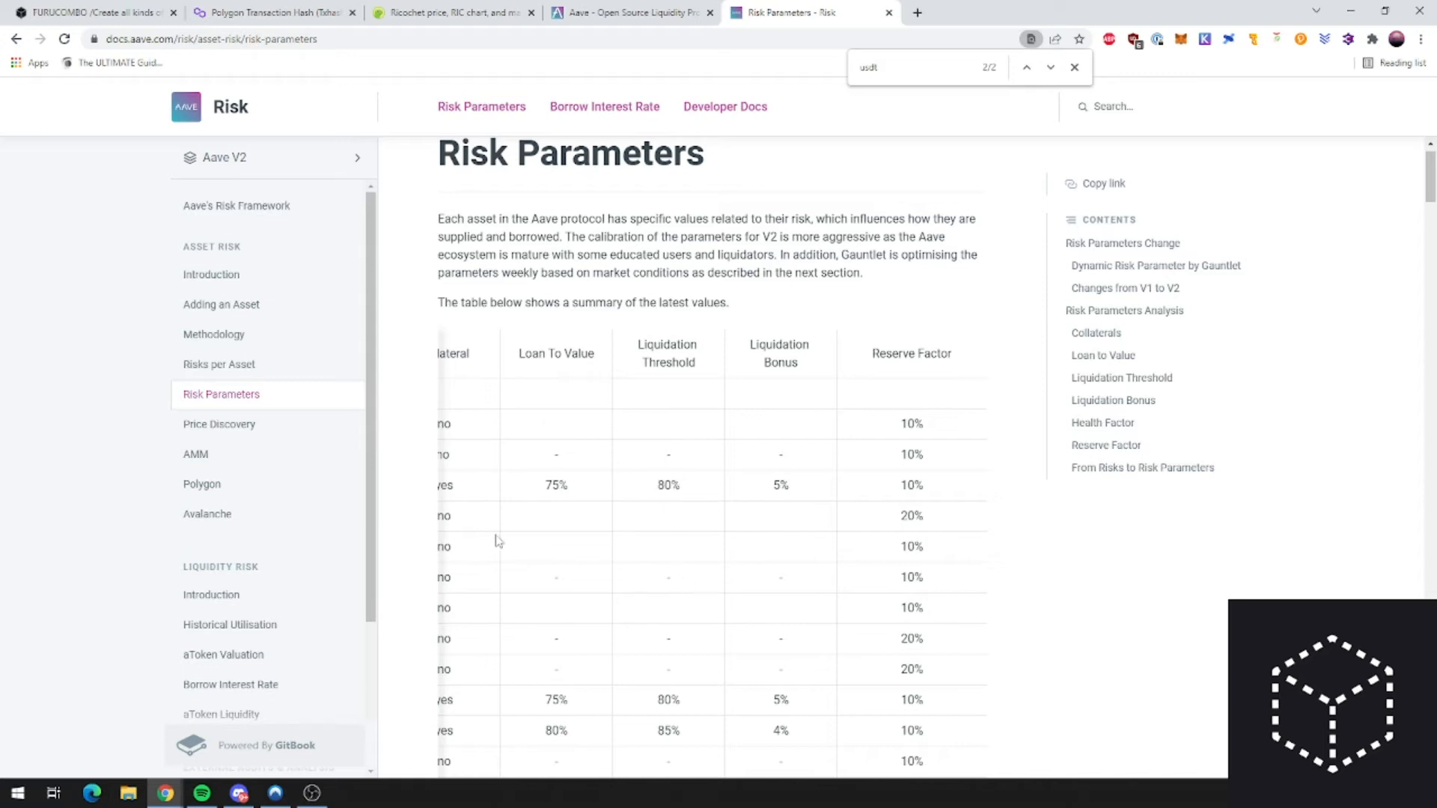
drag(481, 495, 553, 494)
click(569, 495)
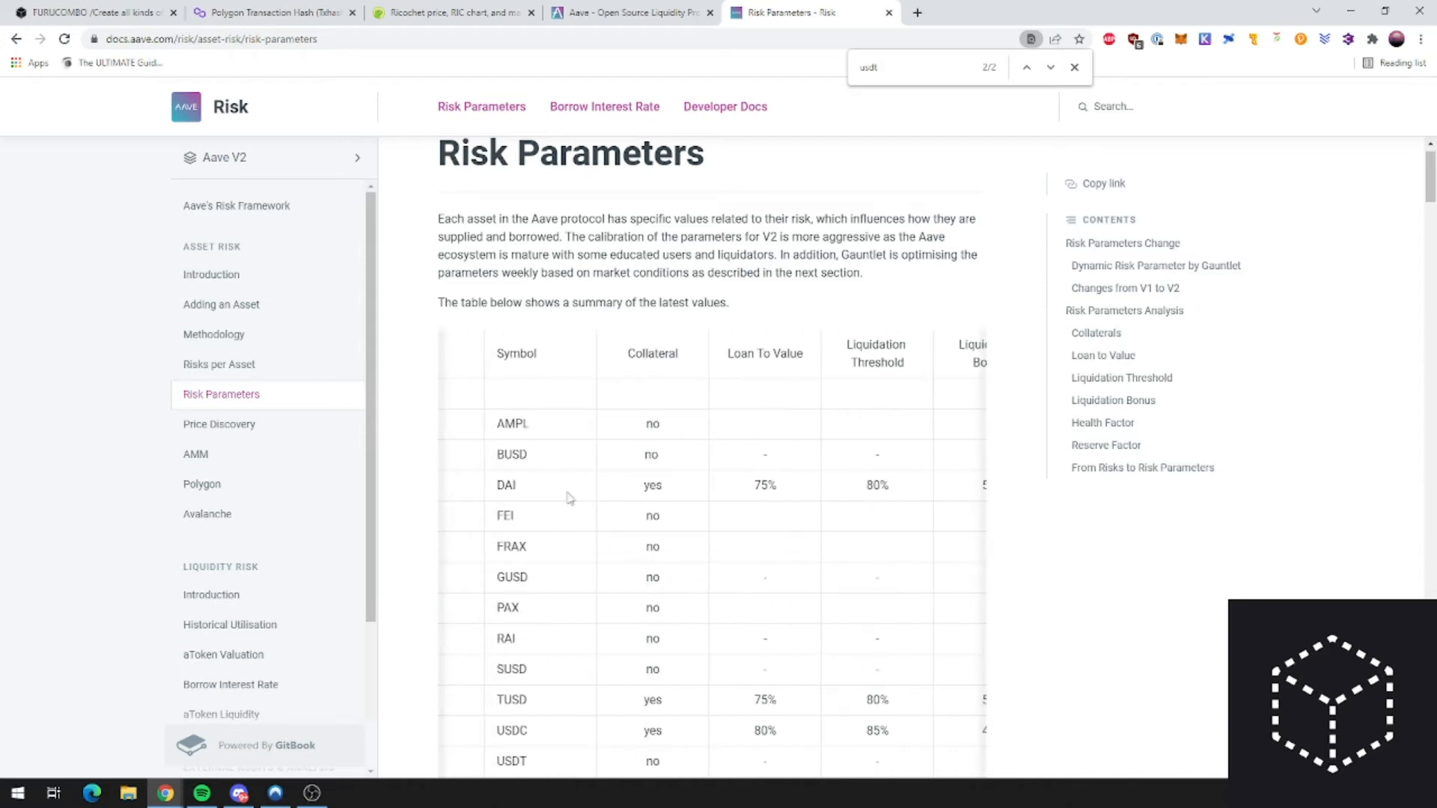
mouse_move(858, 497)
mouse_down()
mouse_move(889, 490)
mouse_move(859, 492)
mouse_up()
Step: Clear the 80% highlight and flip between the Aave markets, Risk Parameters and Furucombo tabs
click(843, 486)
click(629, 10)
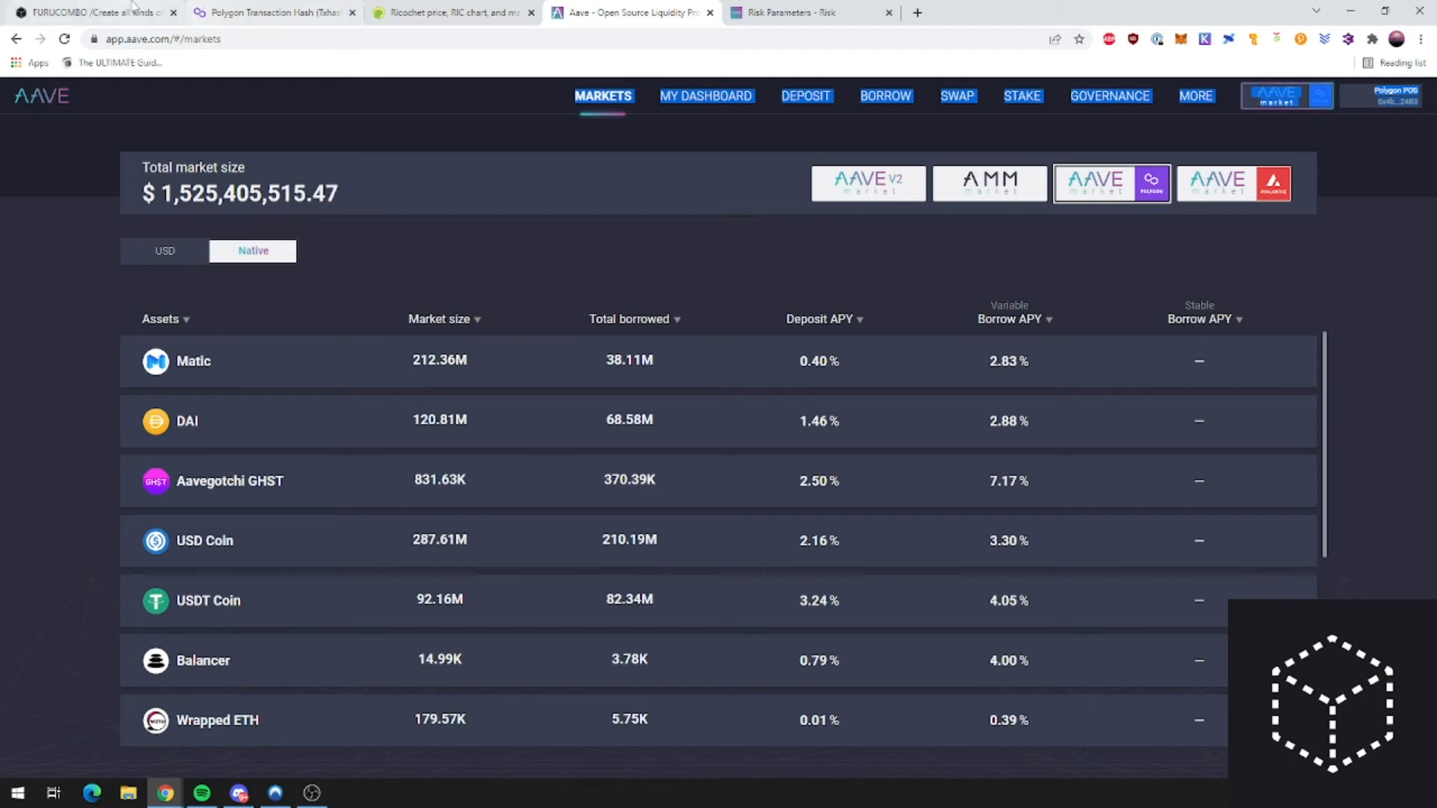
click(104, 12)
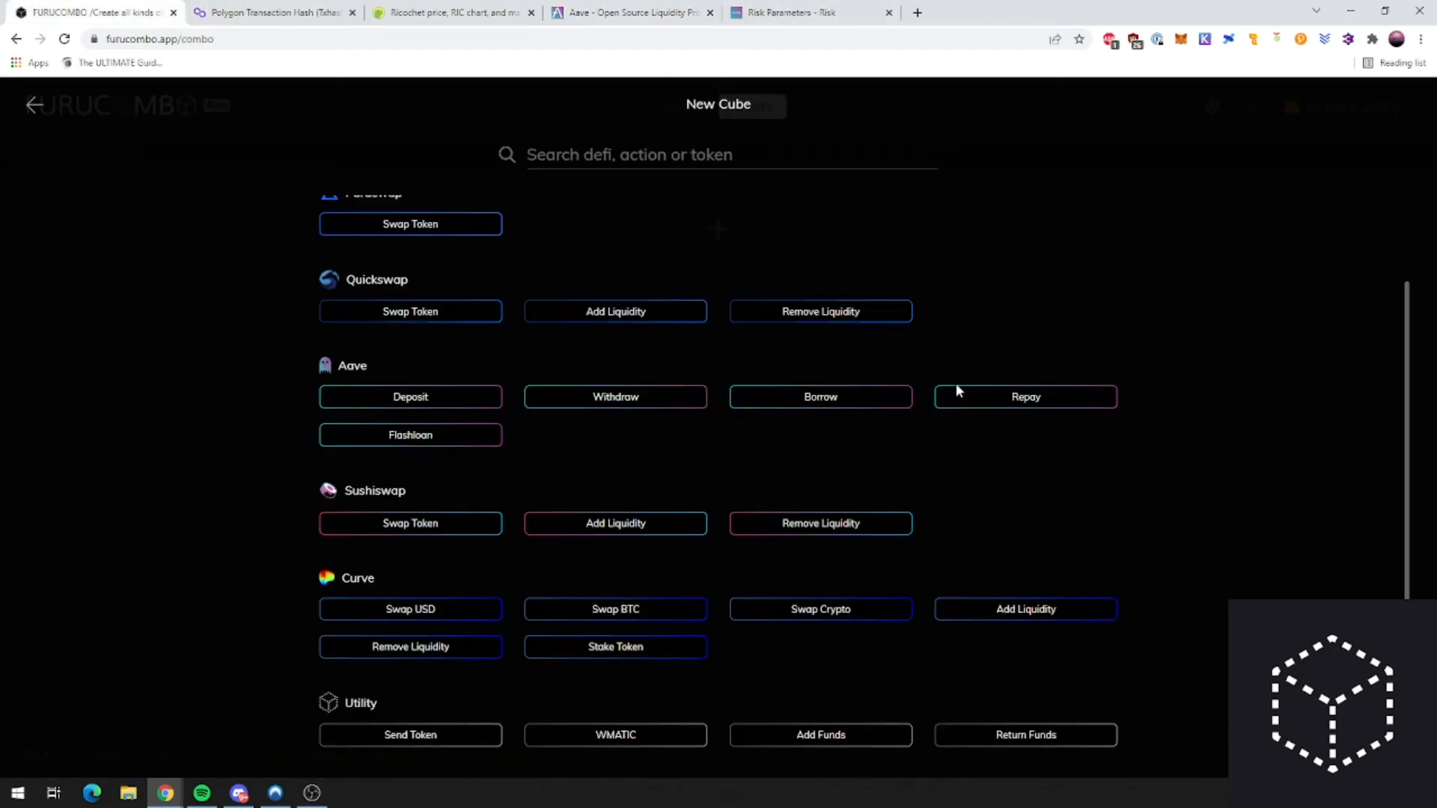
click(599, 12)
click(112, 9)
click(629, 12)
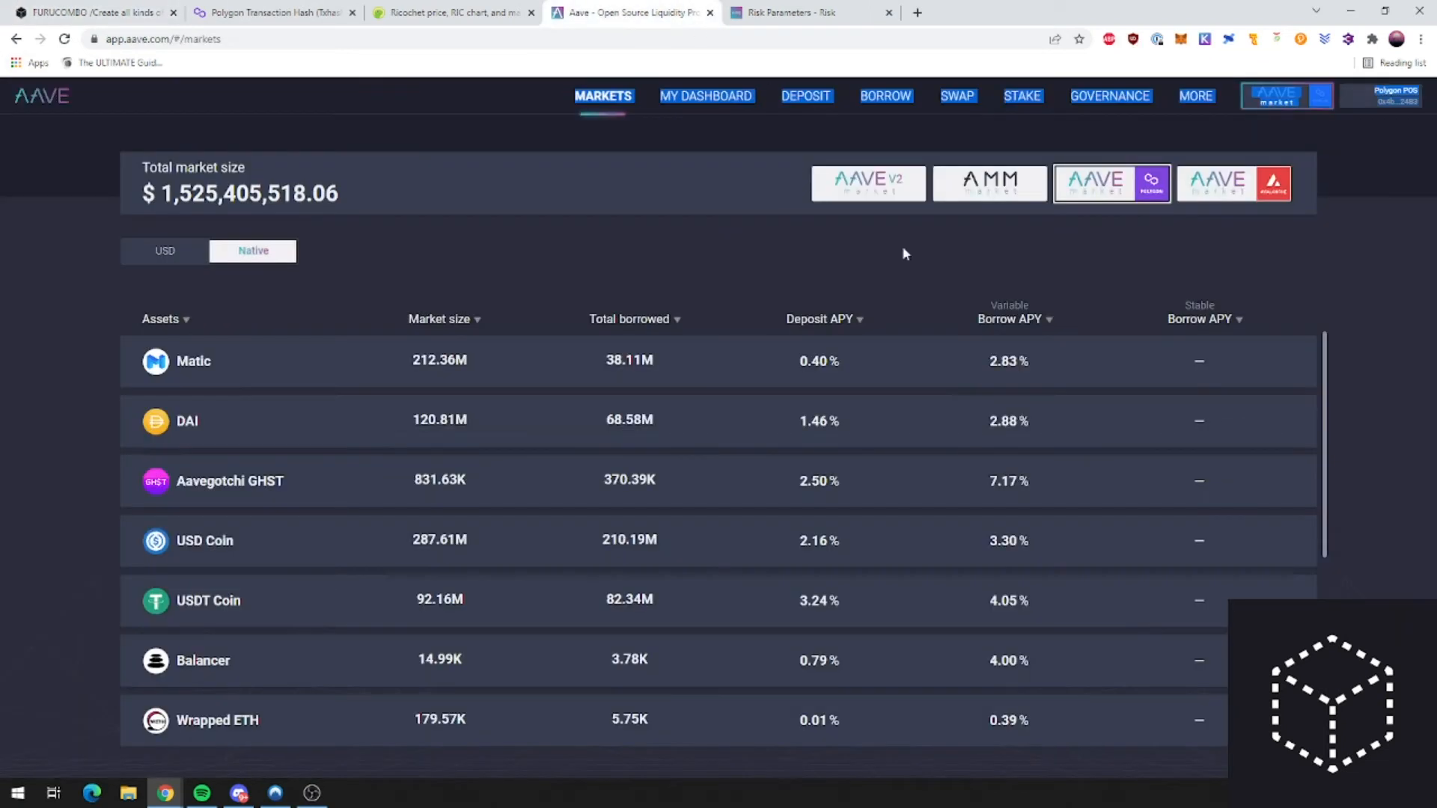
click(787, 10)
click(574, 11)
click(50, 8)
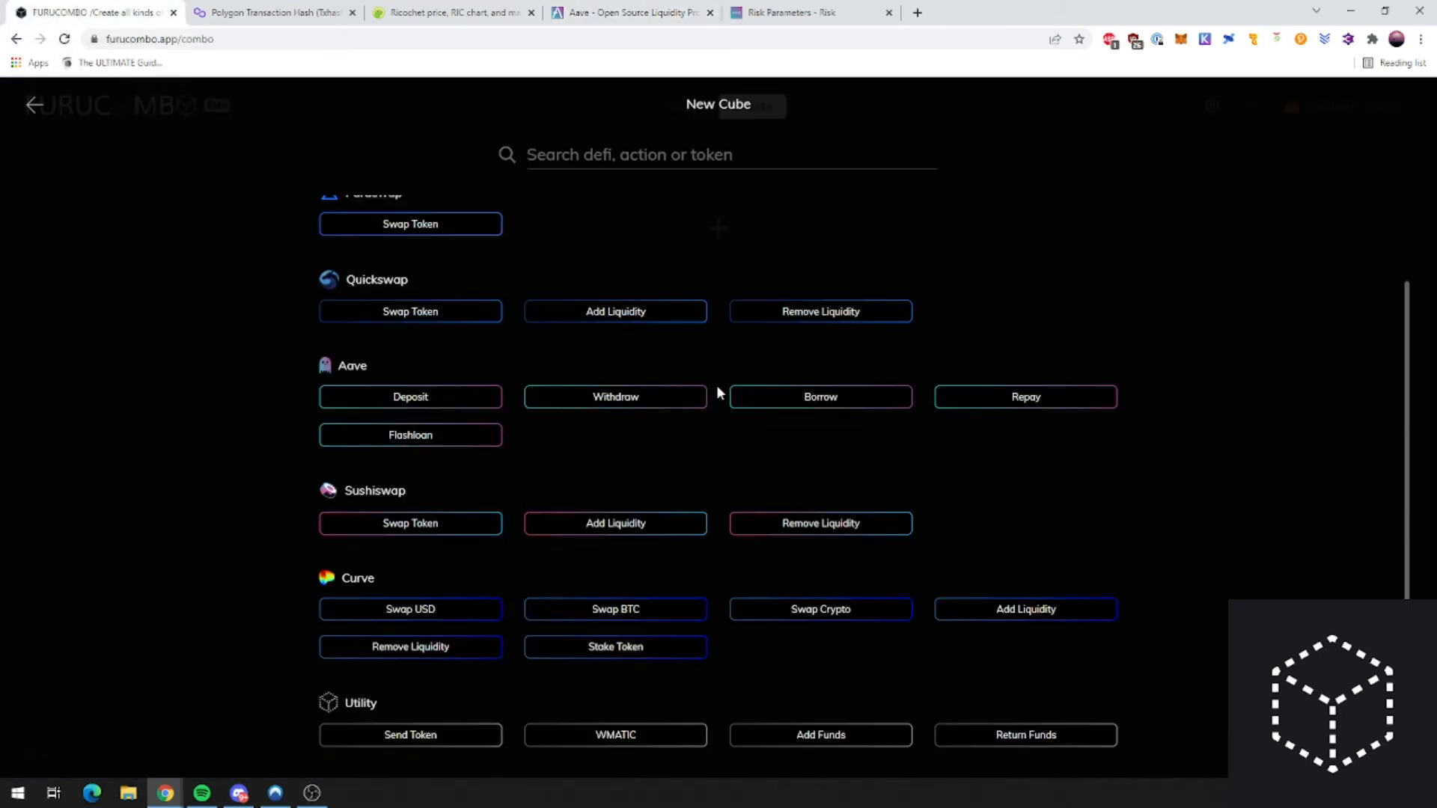
Step: Open an Aave Deposit cube, back out of it, and return to the Furucombo action list
click(398, 404)
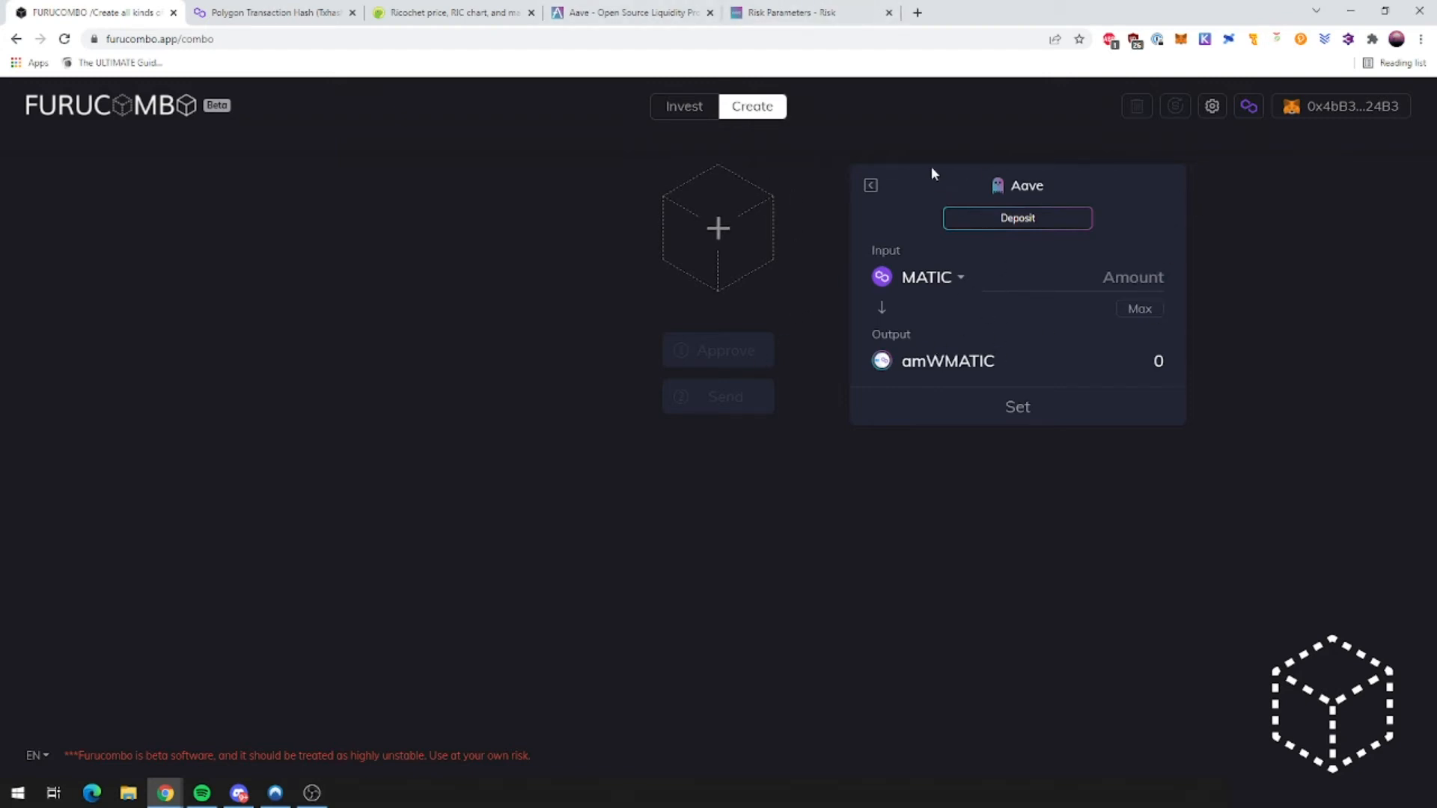
click(871, 187)
click(804, 13)
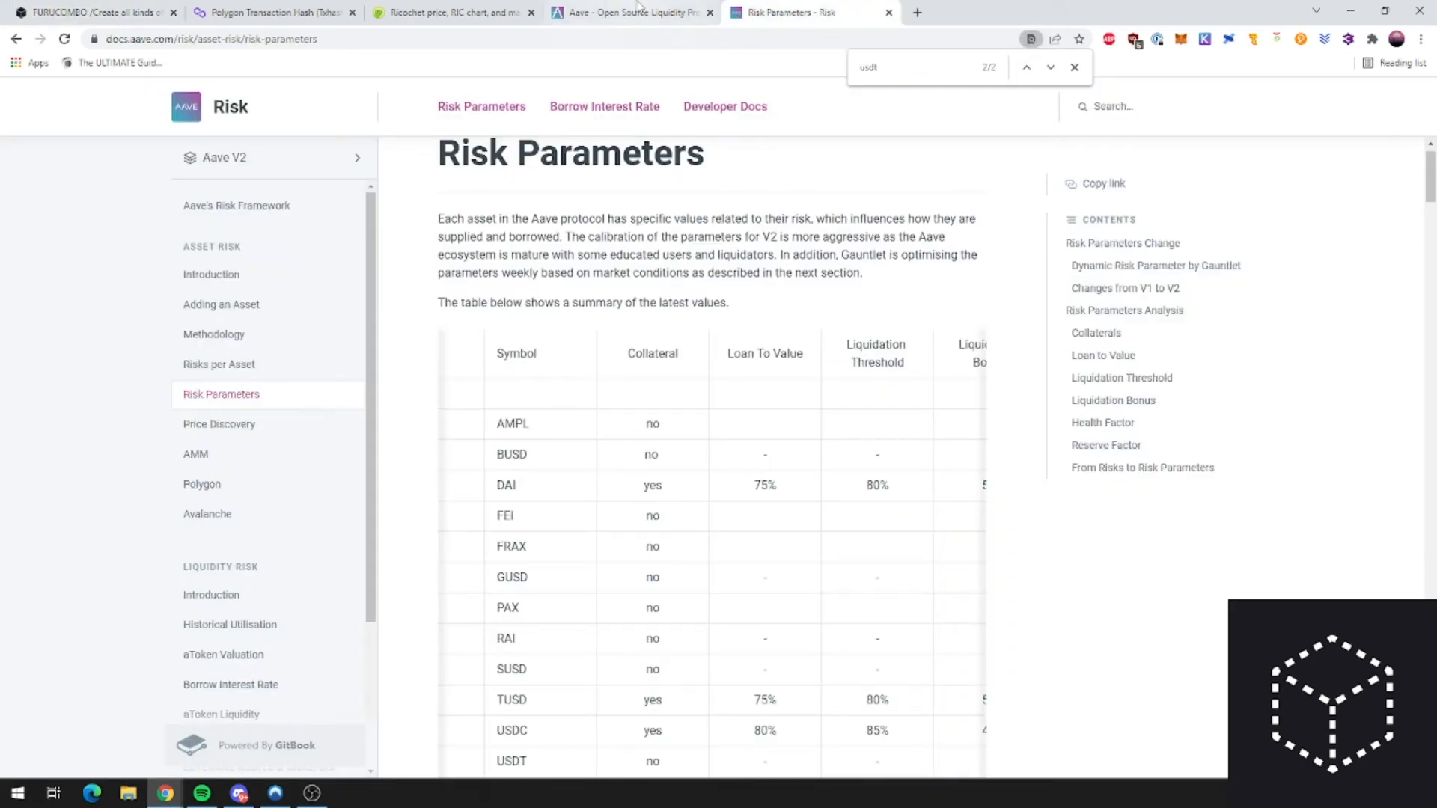
click(659, 13)
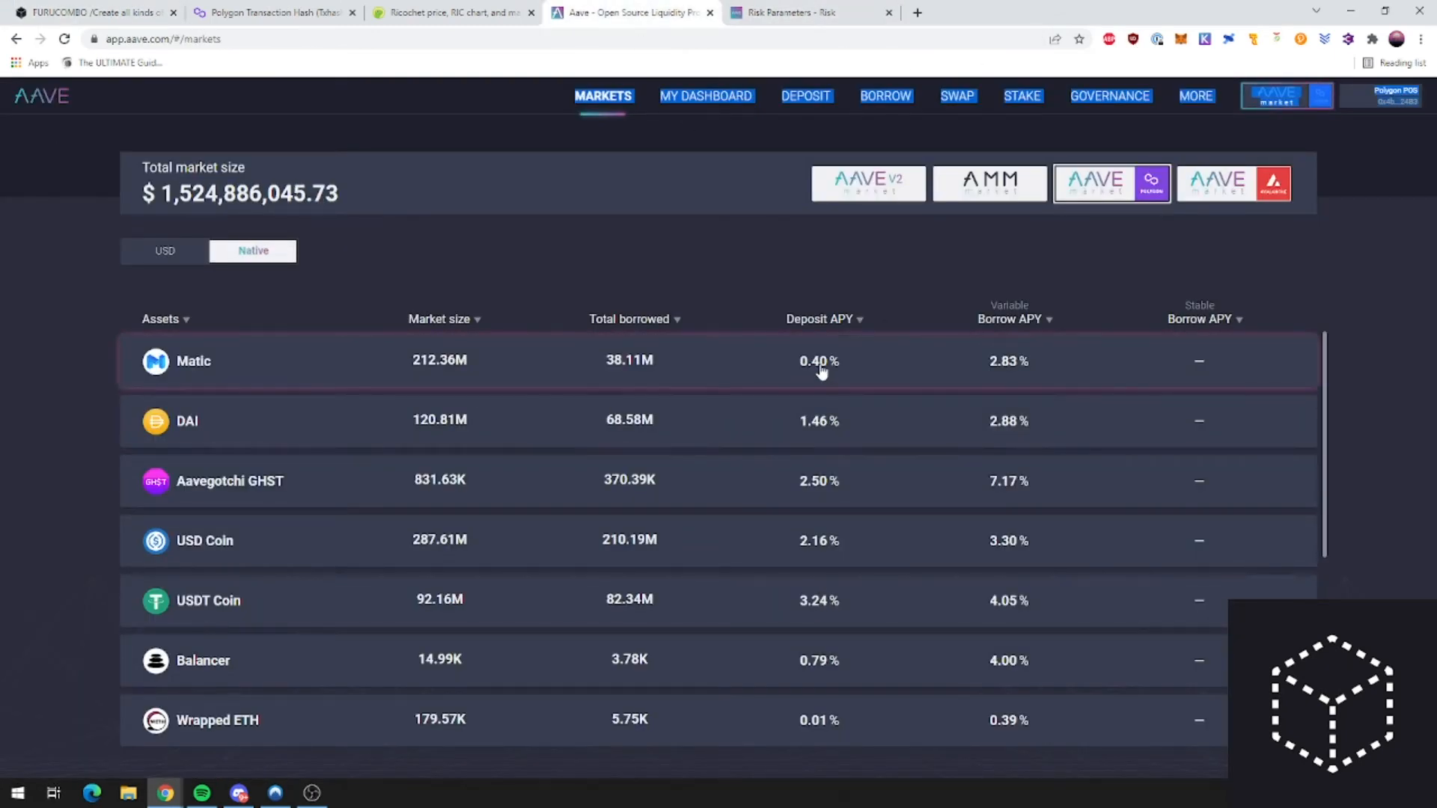
key(ctrl+1)
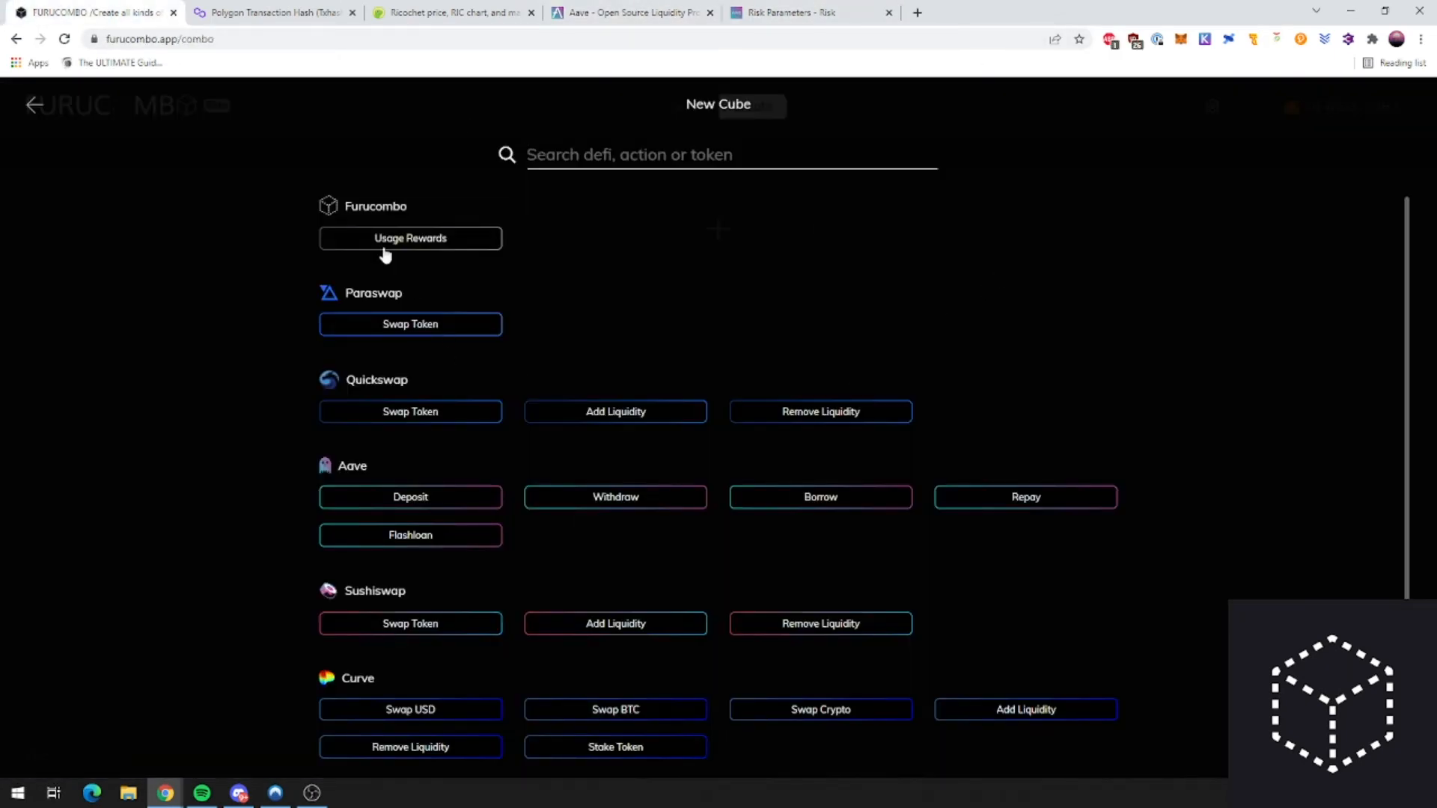
Step: Add a Paraswap swap cube converting 1 MATIC into DAI
click(437, 328)
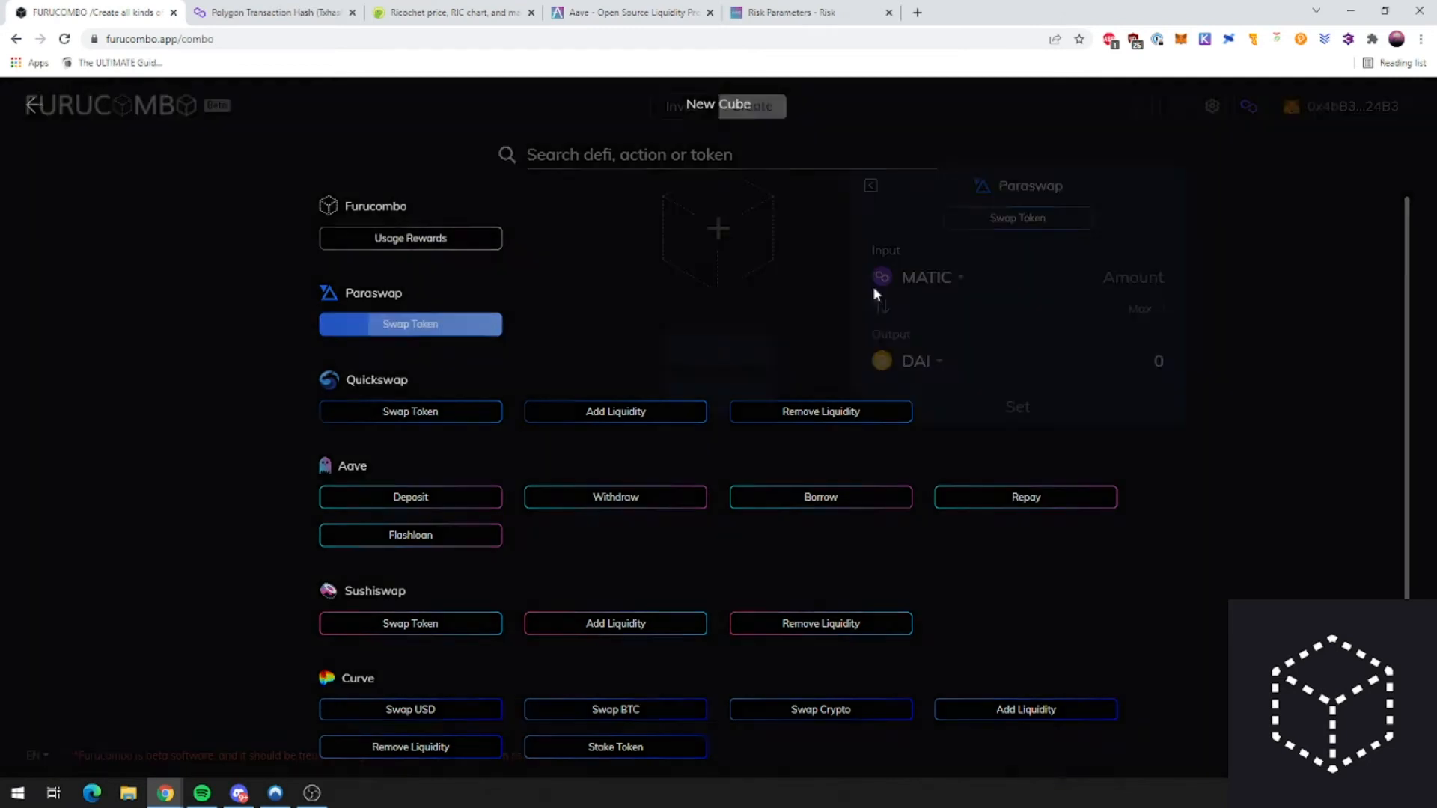
text(1)
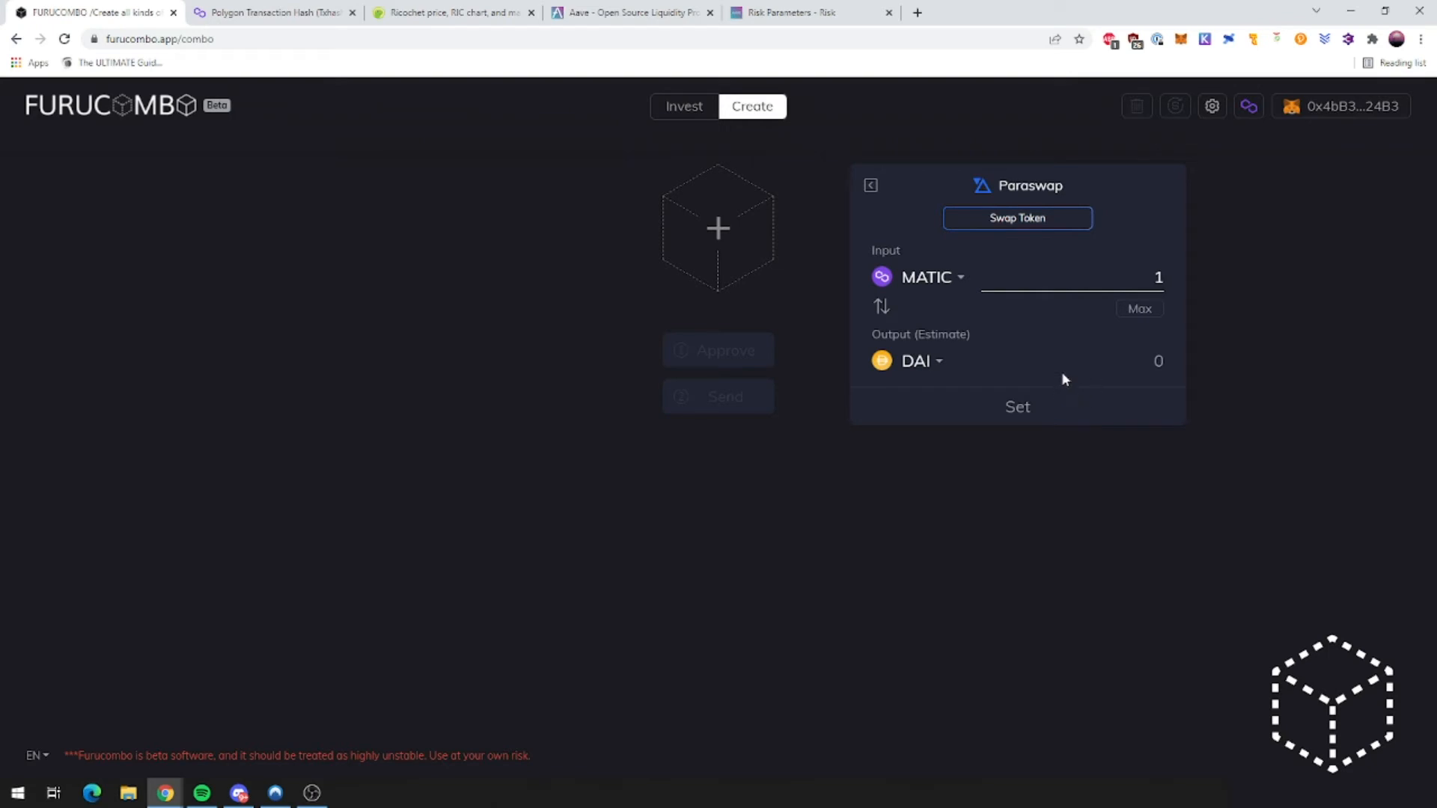
click(1017, 407)
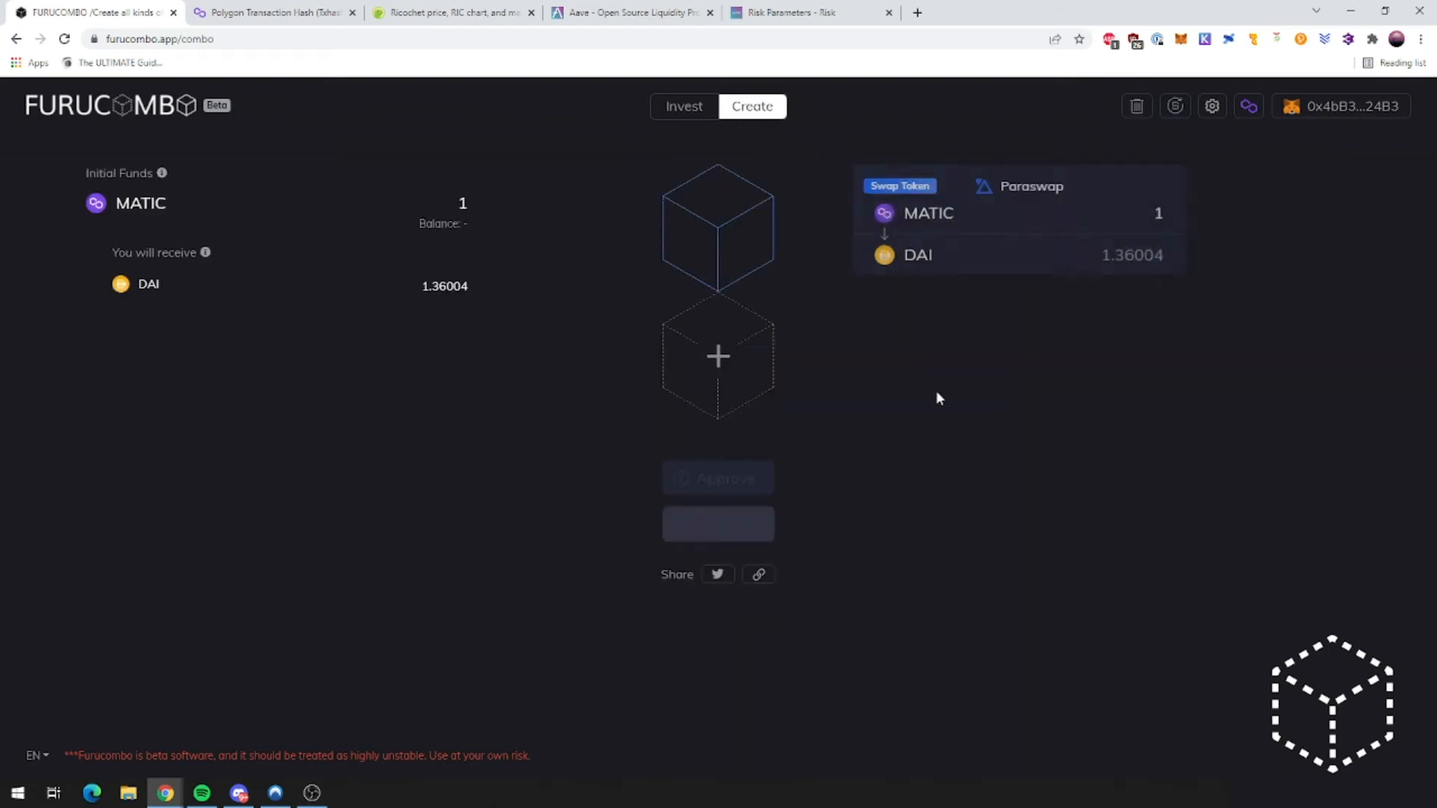
Step: Add an Aave Deposit cube depositing DAI, using the swap's output as the amount
click(753, 371)
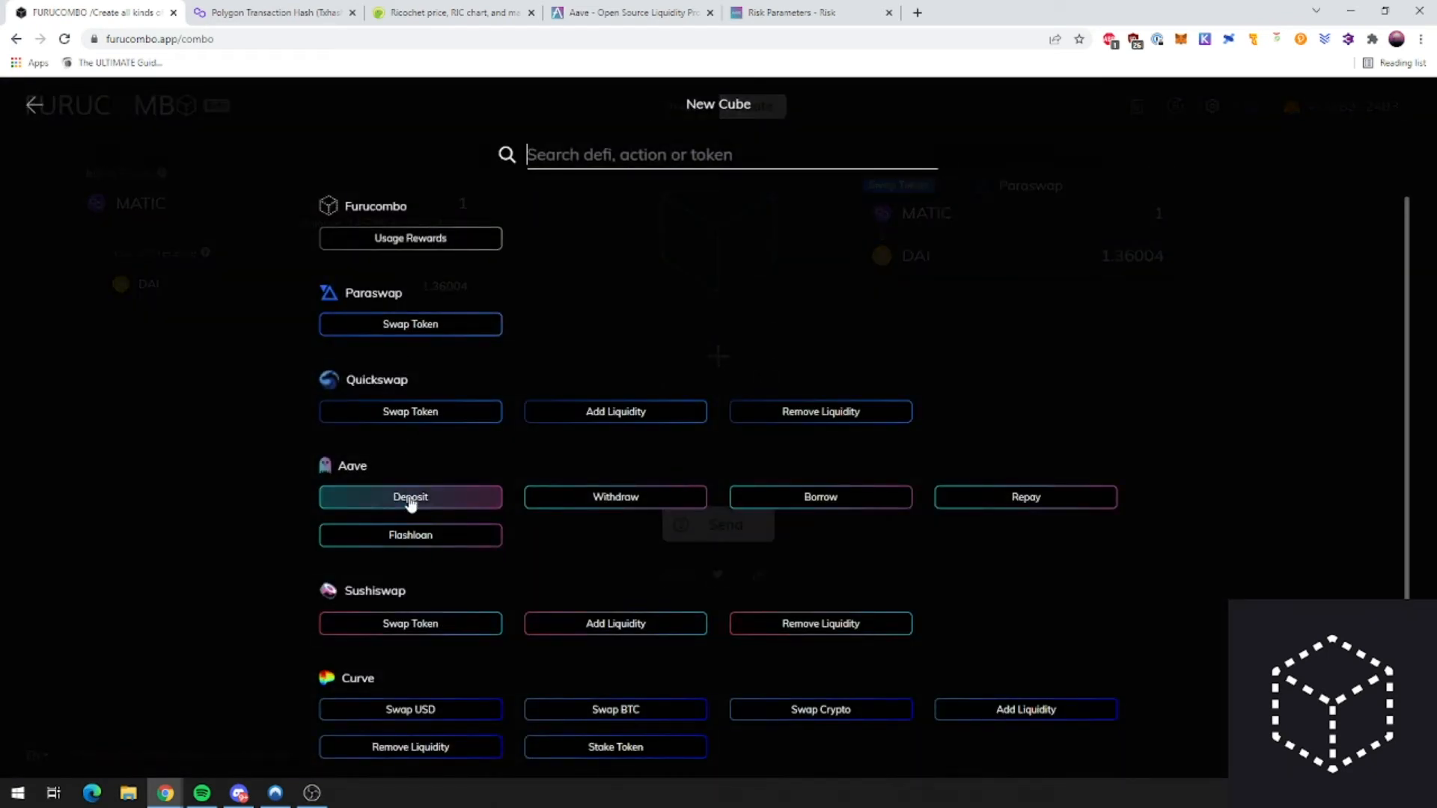
click(410, 498)
click(952, 407)
click(928, 501)
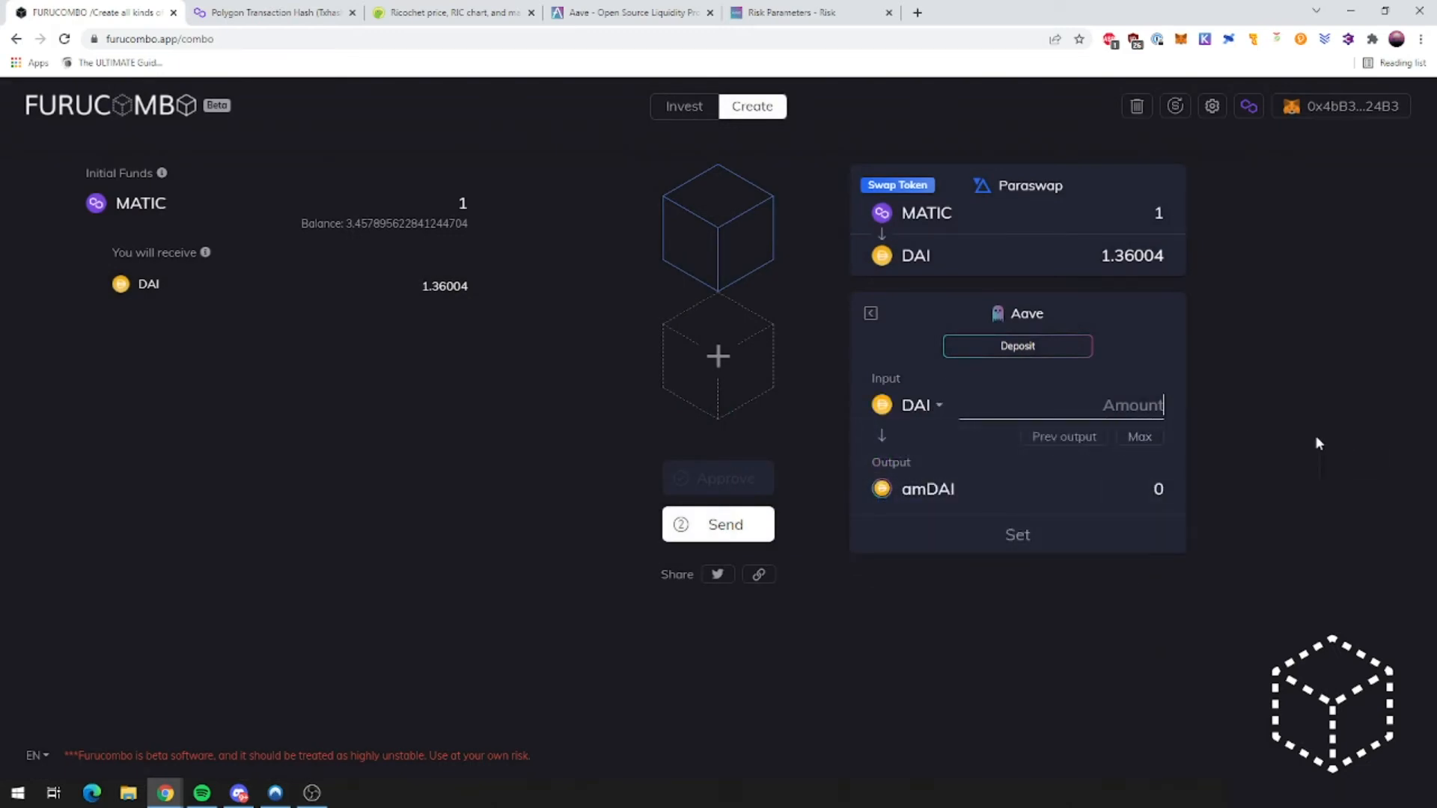
click(1064, 436)
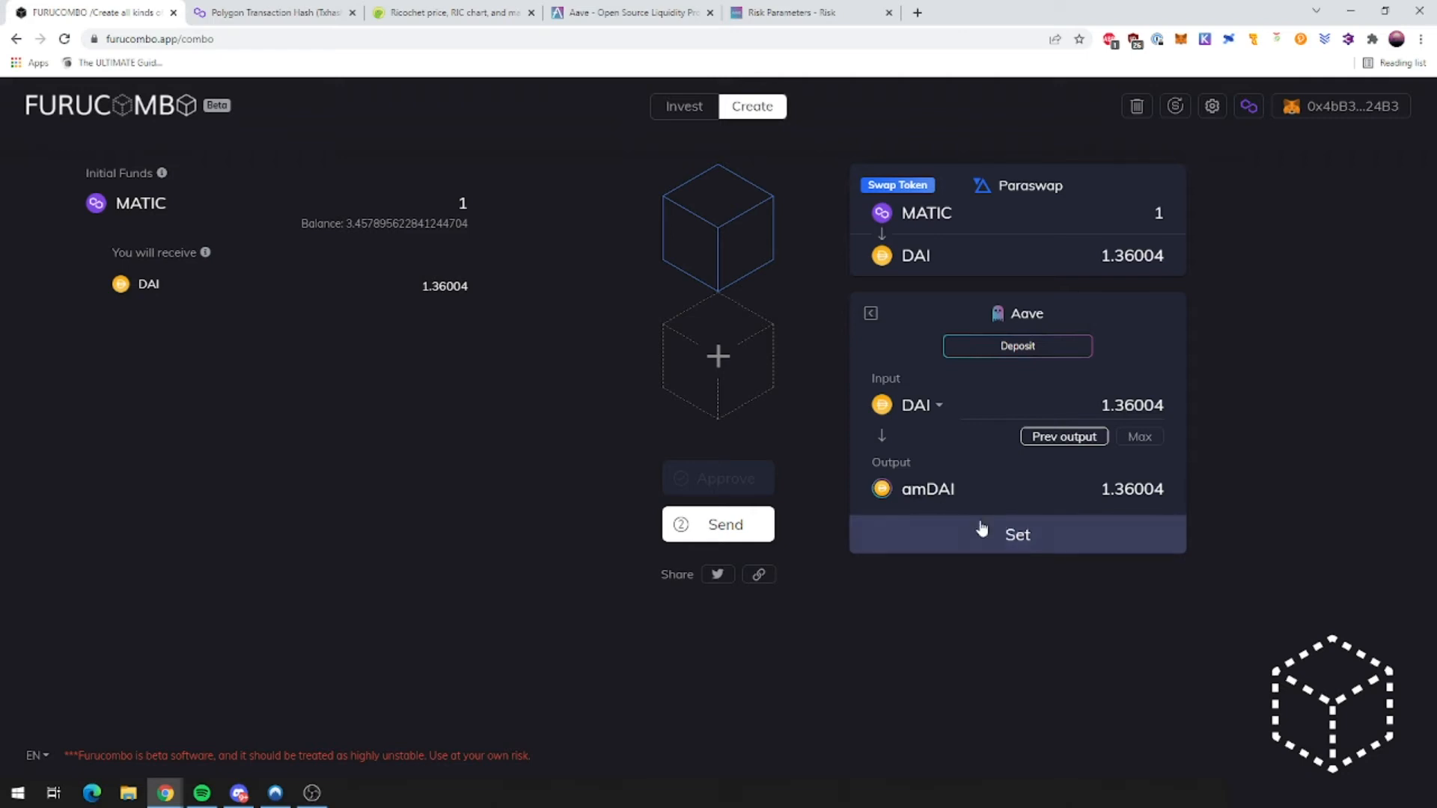
click(1028, 548)
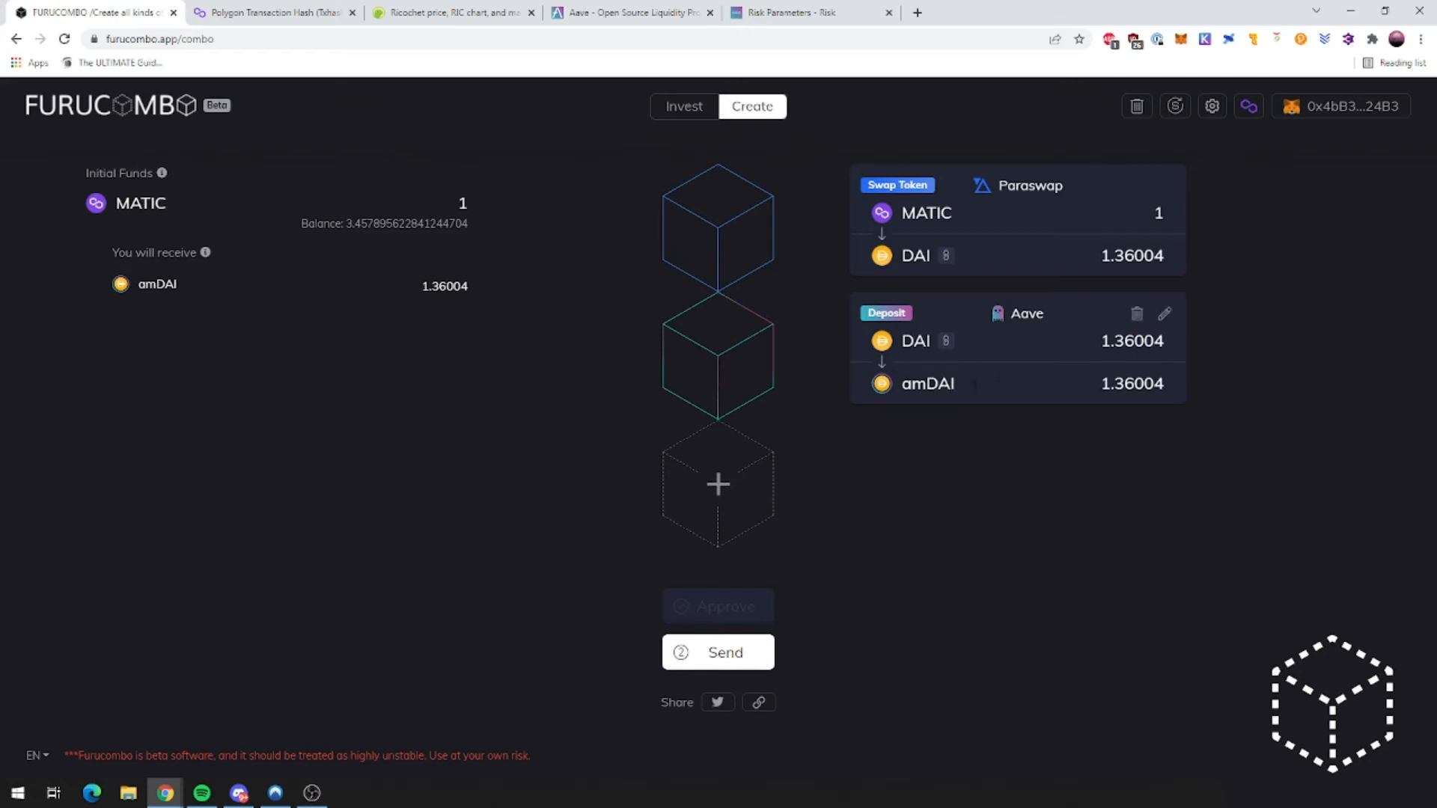
Step: Add an Aave variable-rate borrow cube after the DAI deposit, leaving the amount empty
click(757, 491)
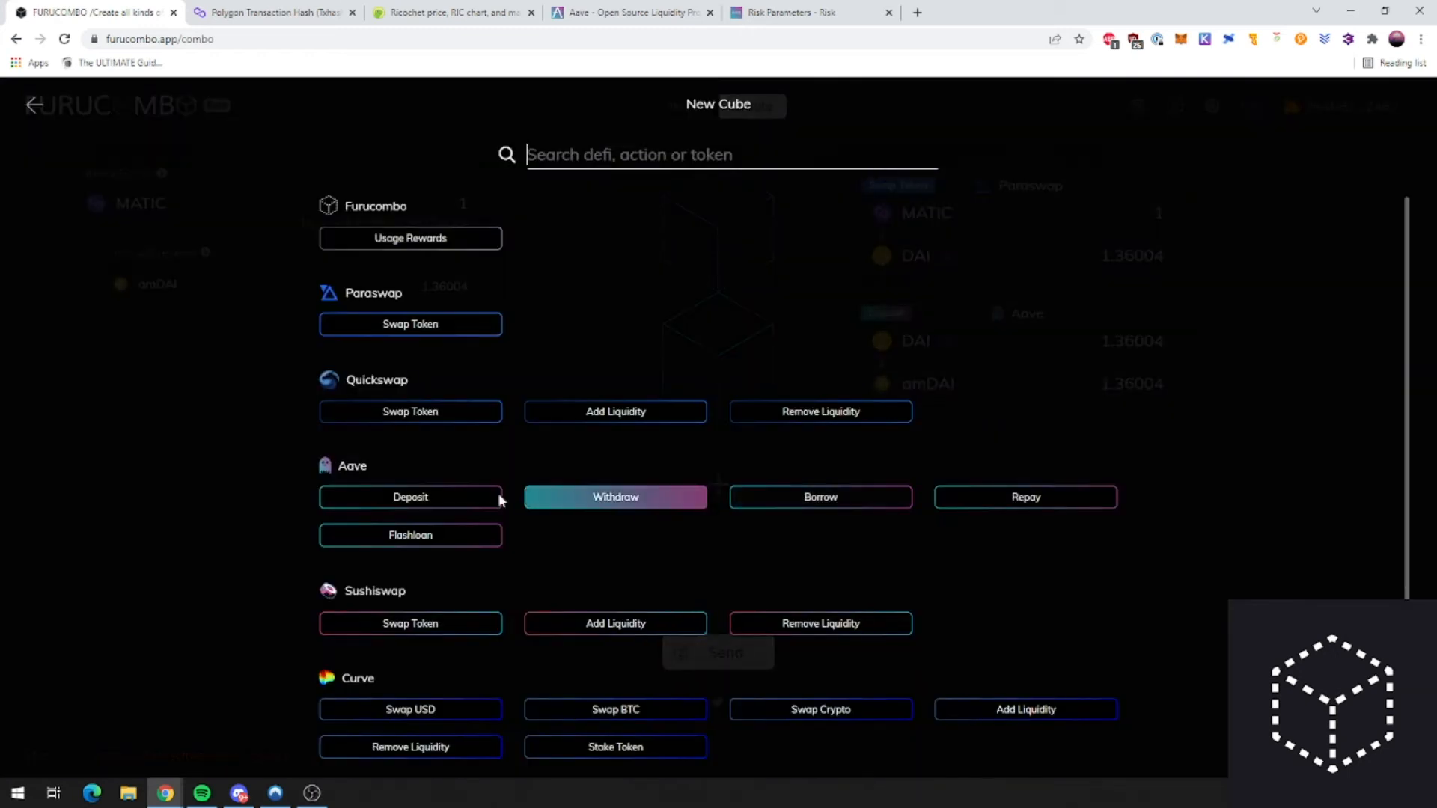
click(836, 502)
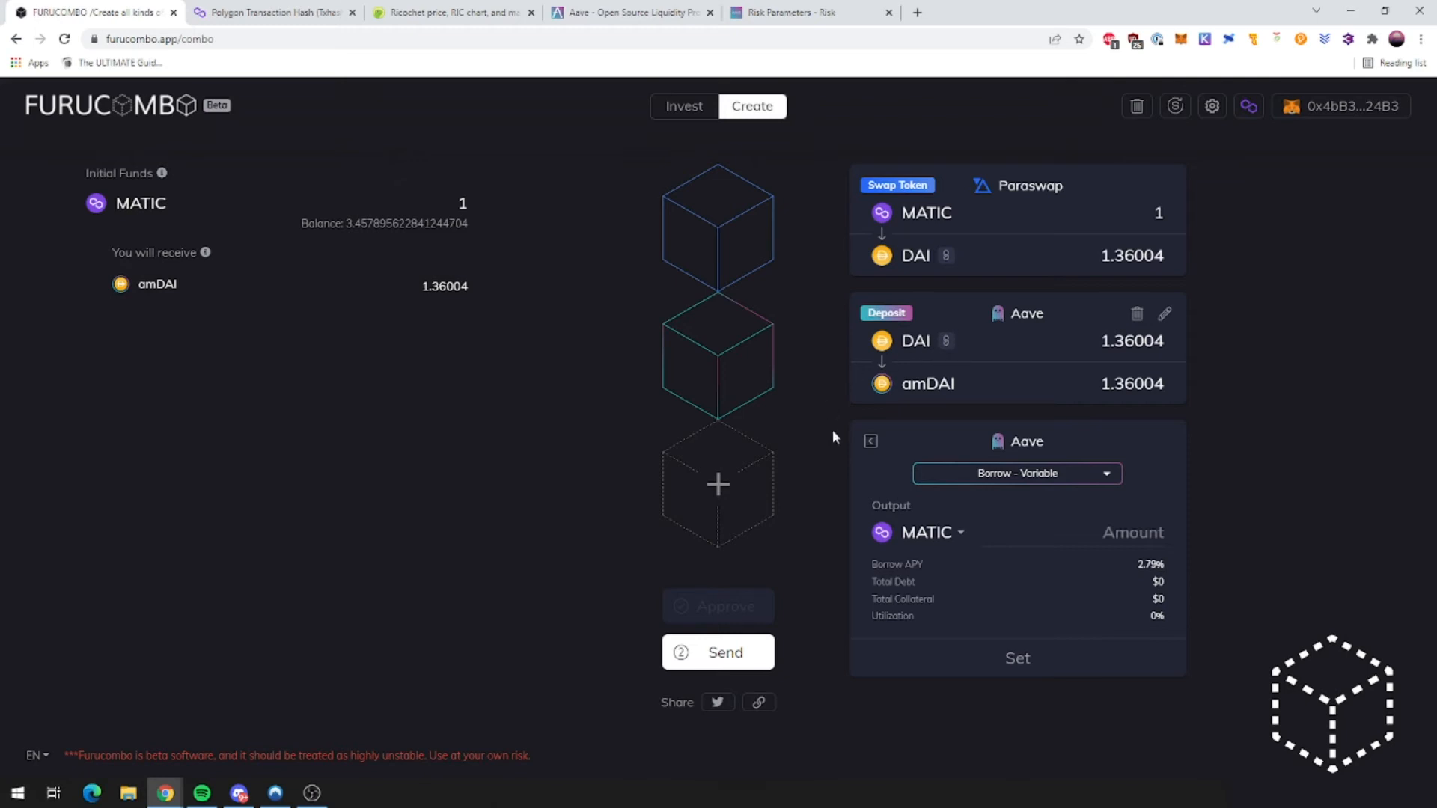
Step: Search 'furucombo docs' in a new tab and open the Tutorials Create Page
click(918, 12)
text(furucombo d)
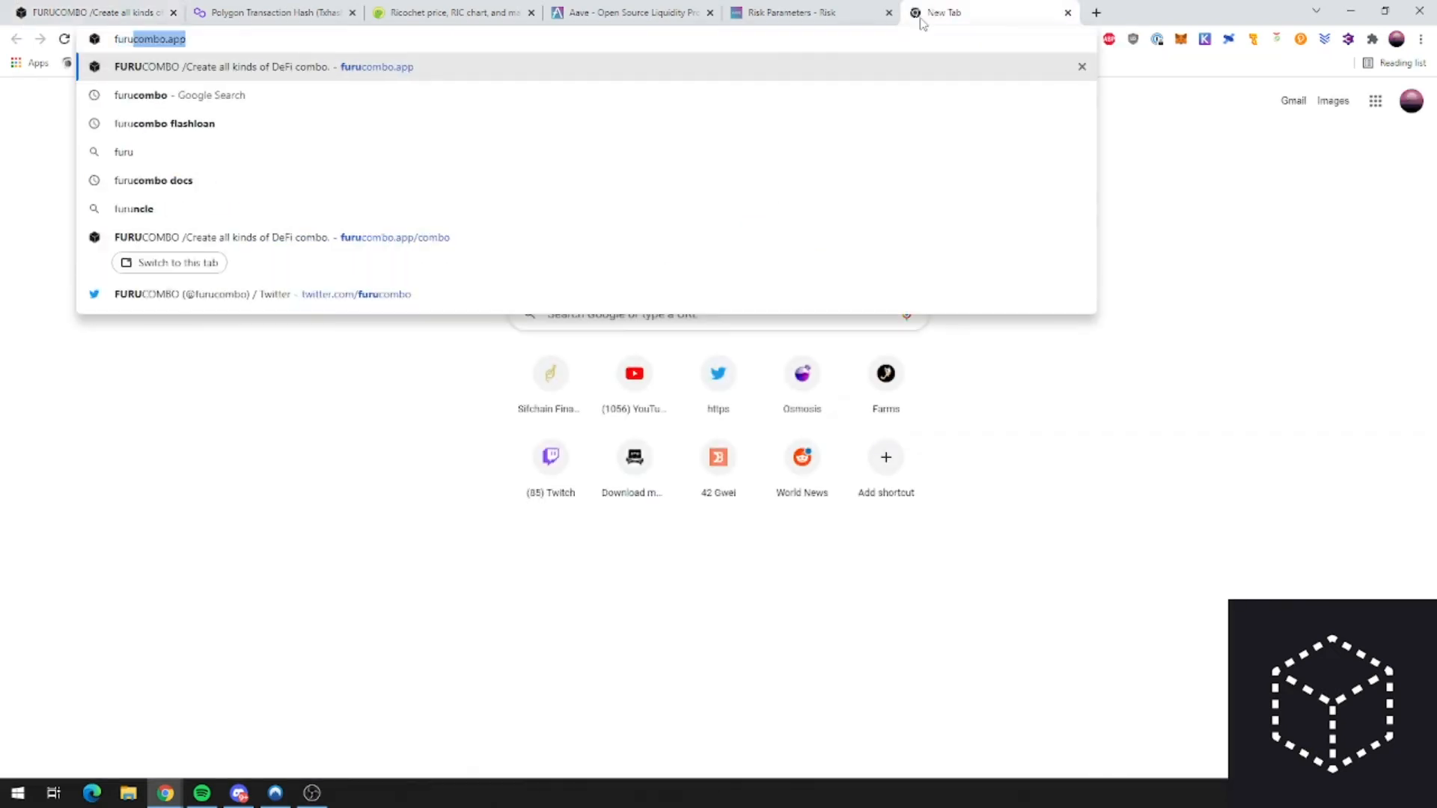
text(ocs)
key(Return)
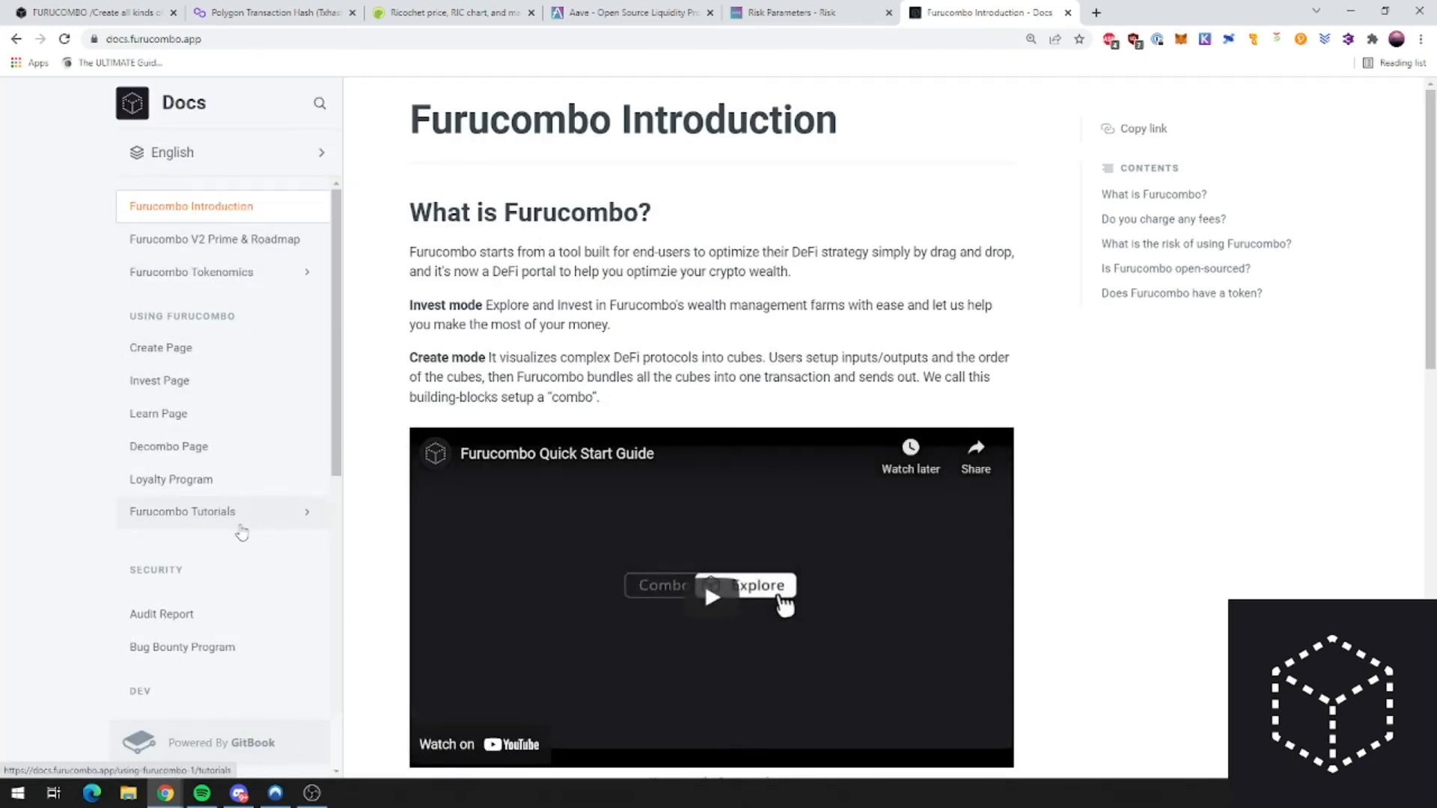
click(238, 520)
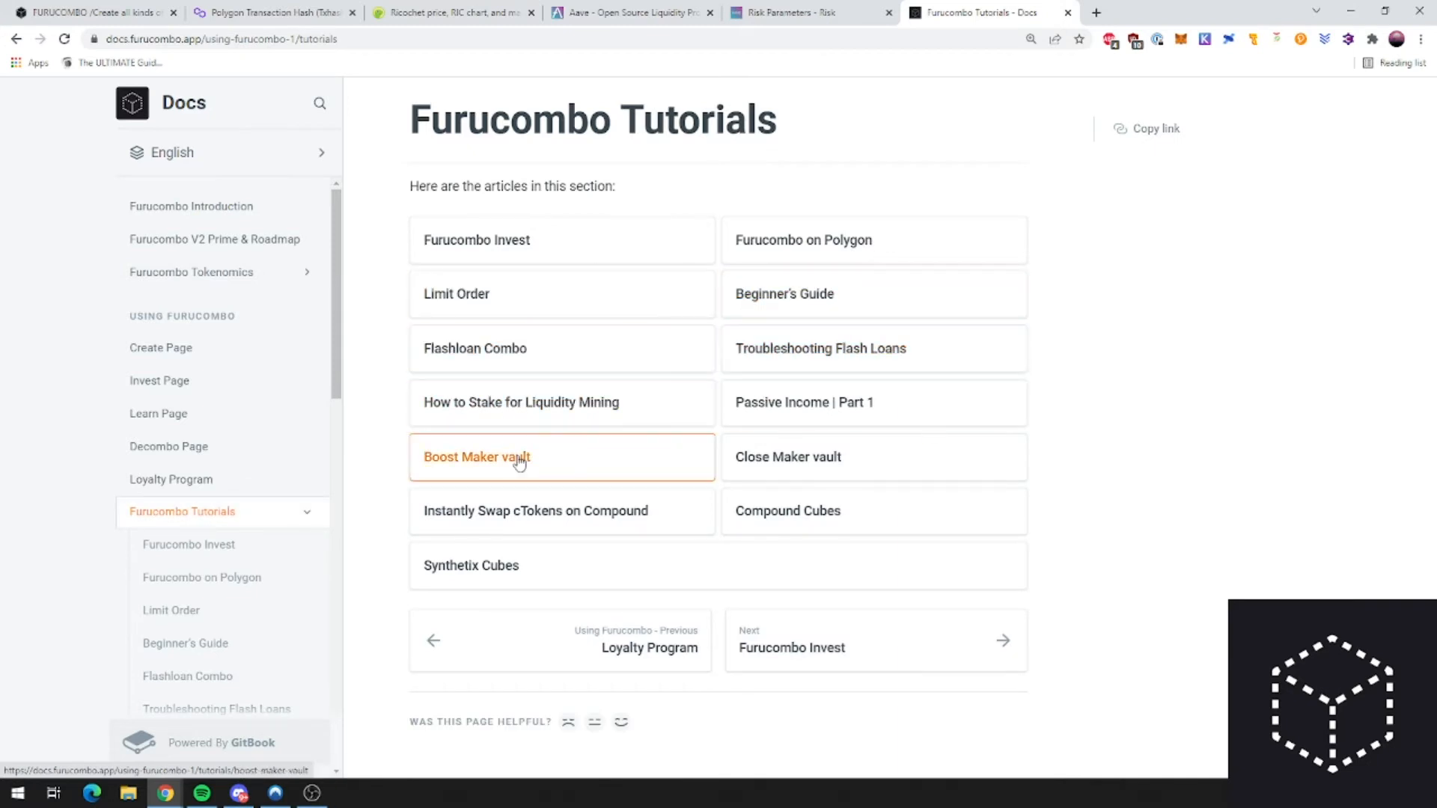
click(181, 363)
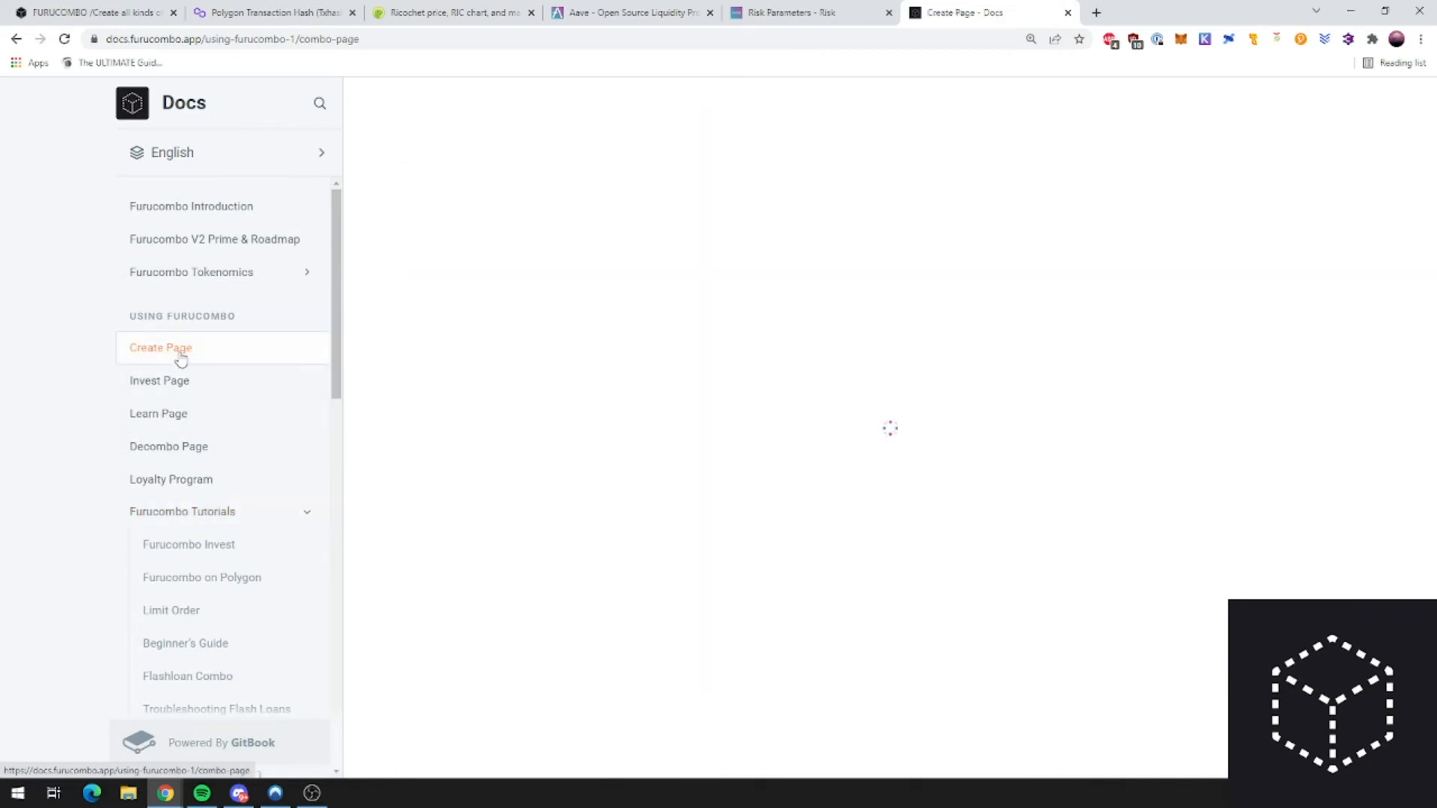
Step: Scroll the Create Page to 'What is Return Funds?', read it, then return to the combo builder
scroll(786, 349, down, 15)
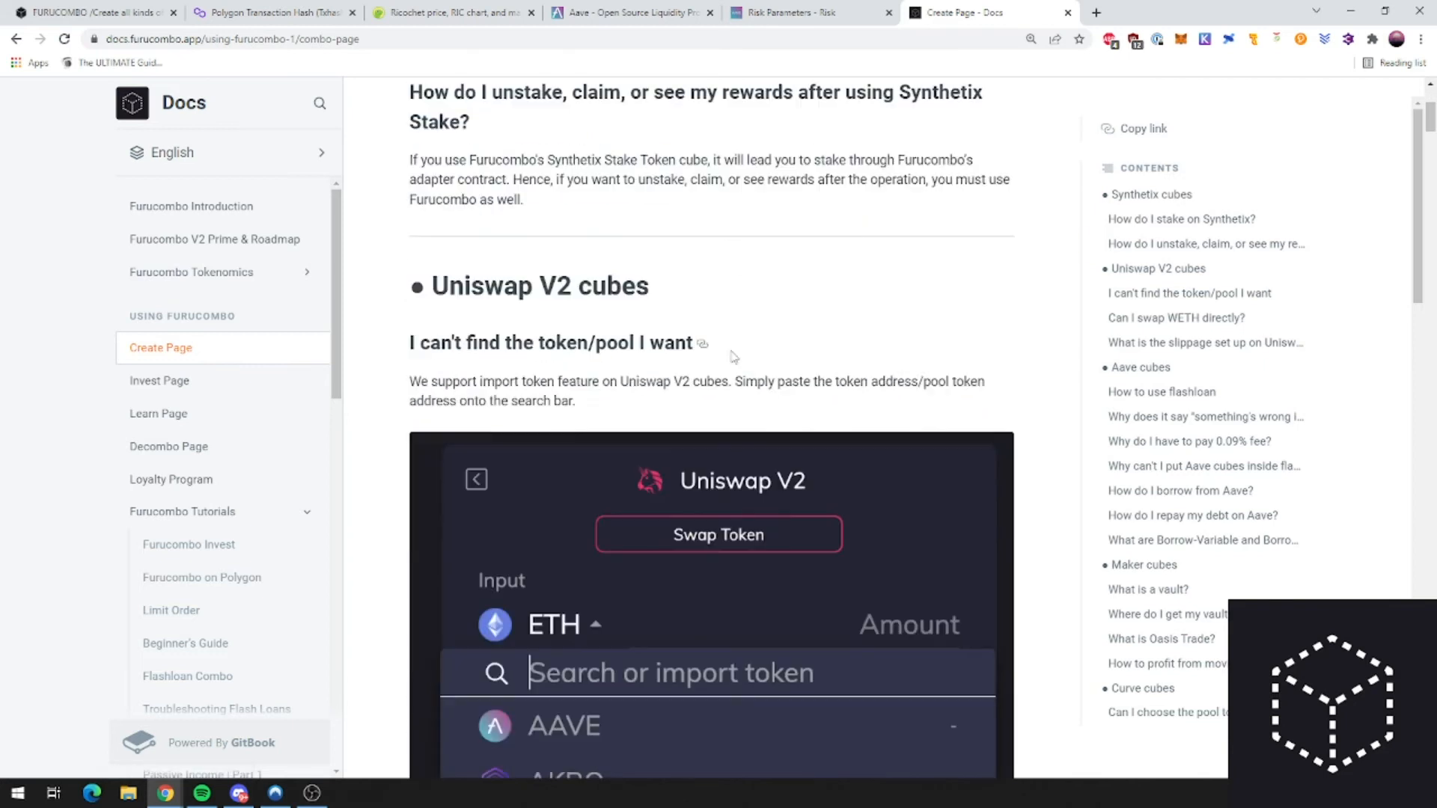
scroll(736, 330, down, 10)
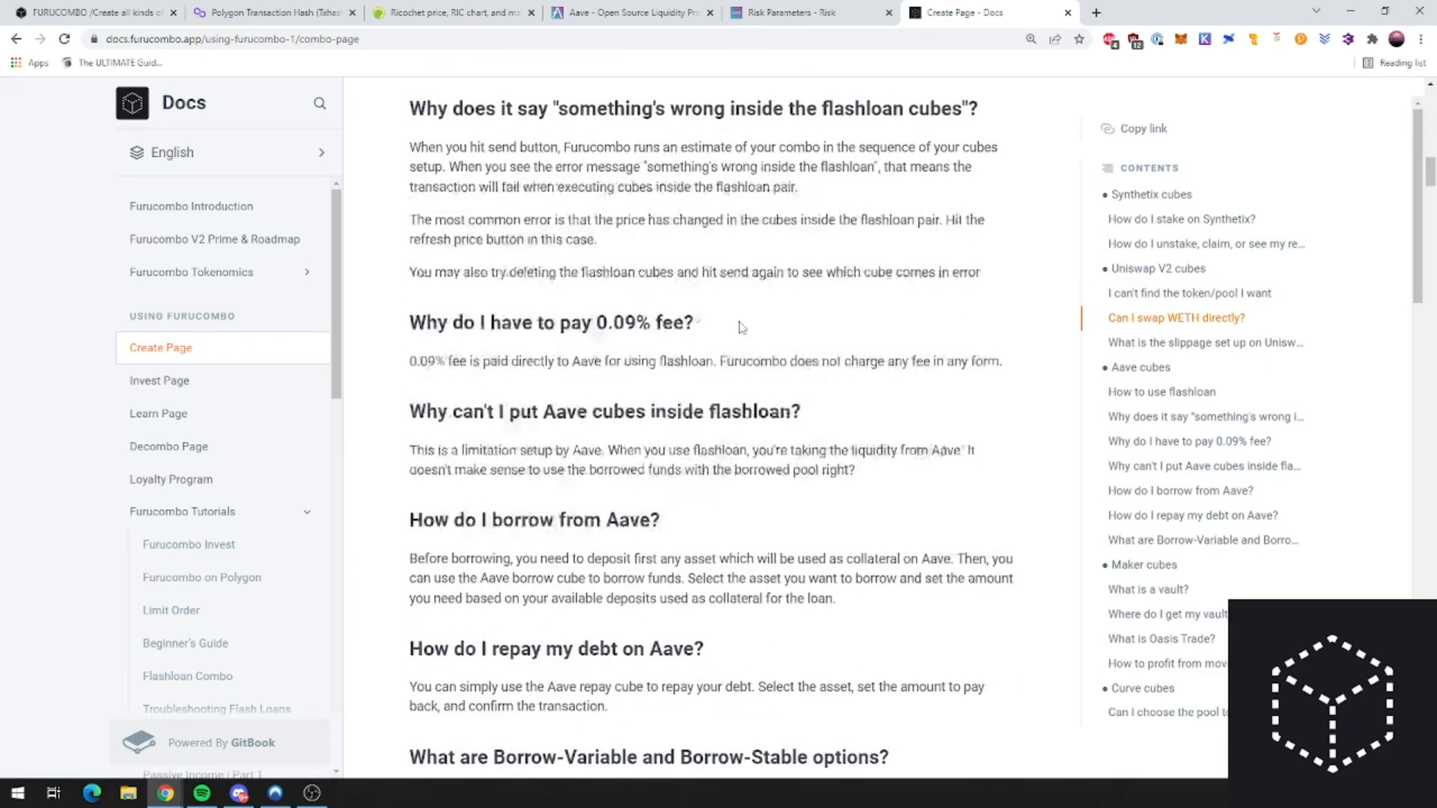
scroll(541, 404, down, 3)
scroll(569, 374, up, 7)
scroll(606, 309, down, 20)
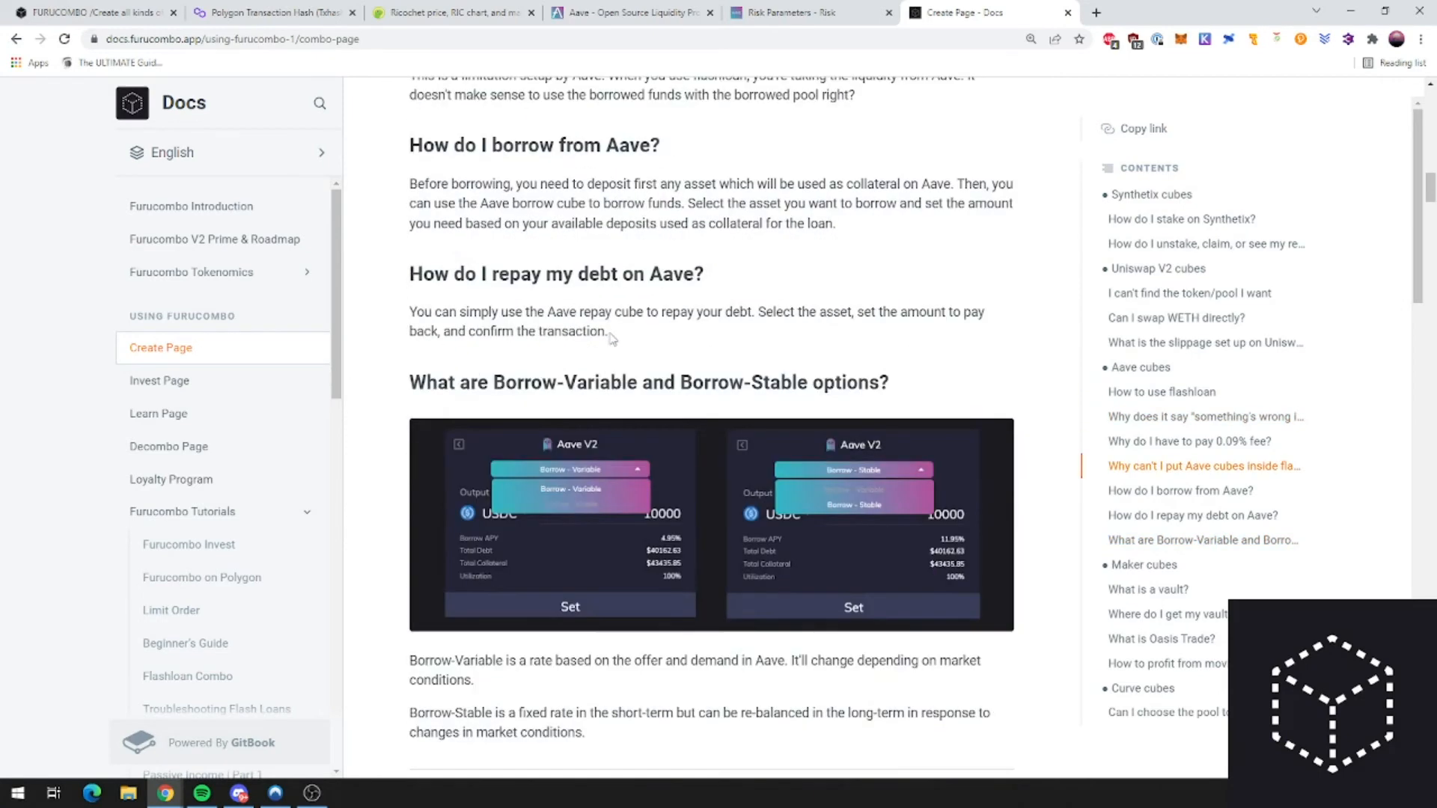
scroll(612, 354, down, 20)
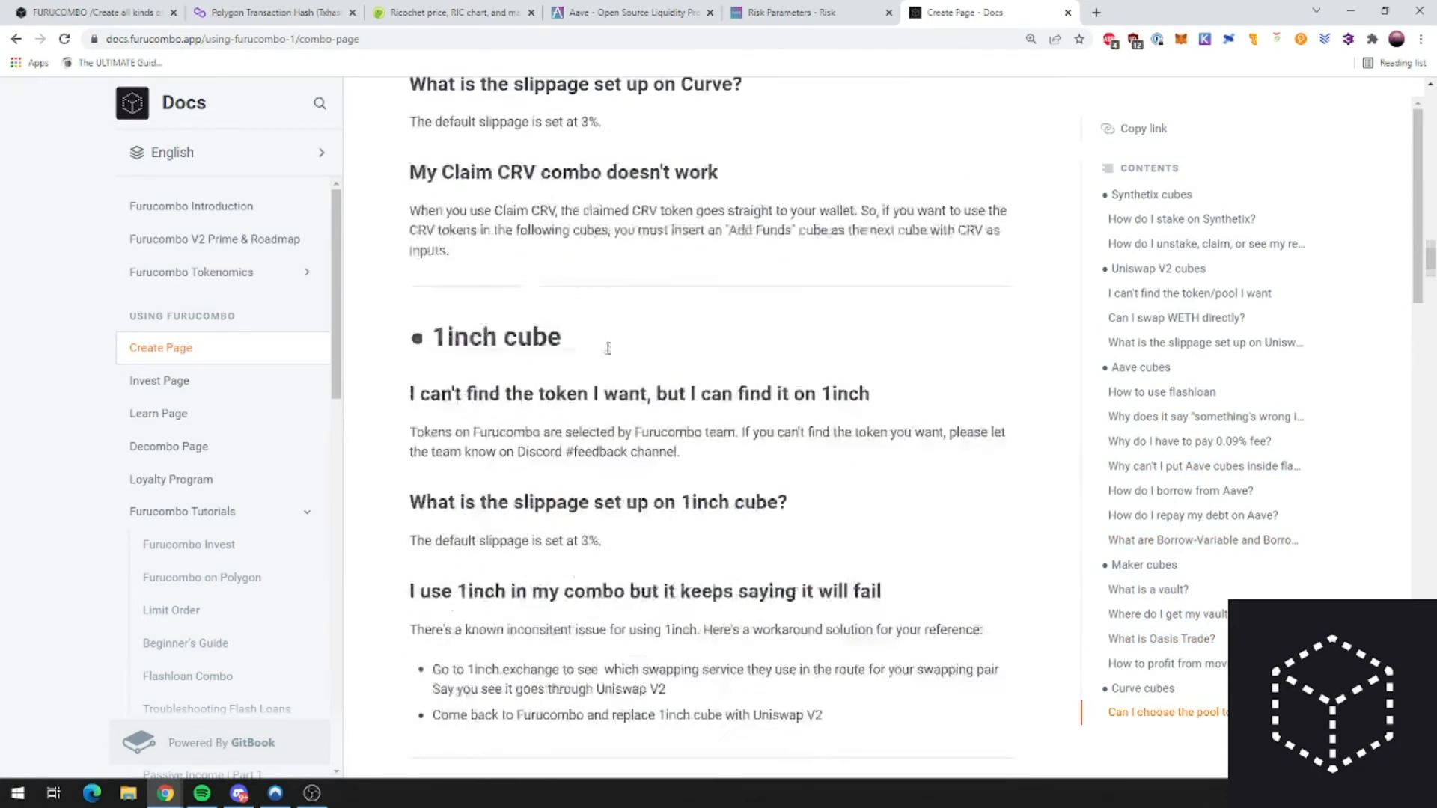
scroll(603, 355, down, 20)
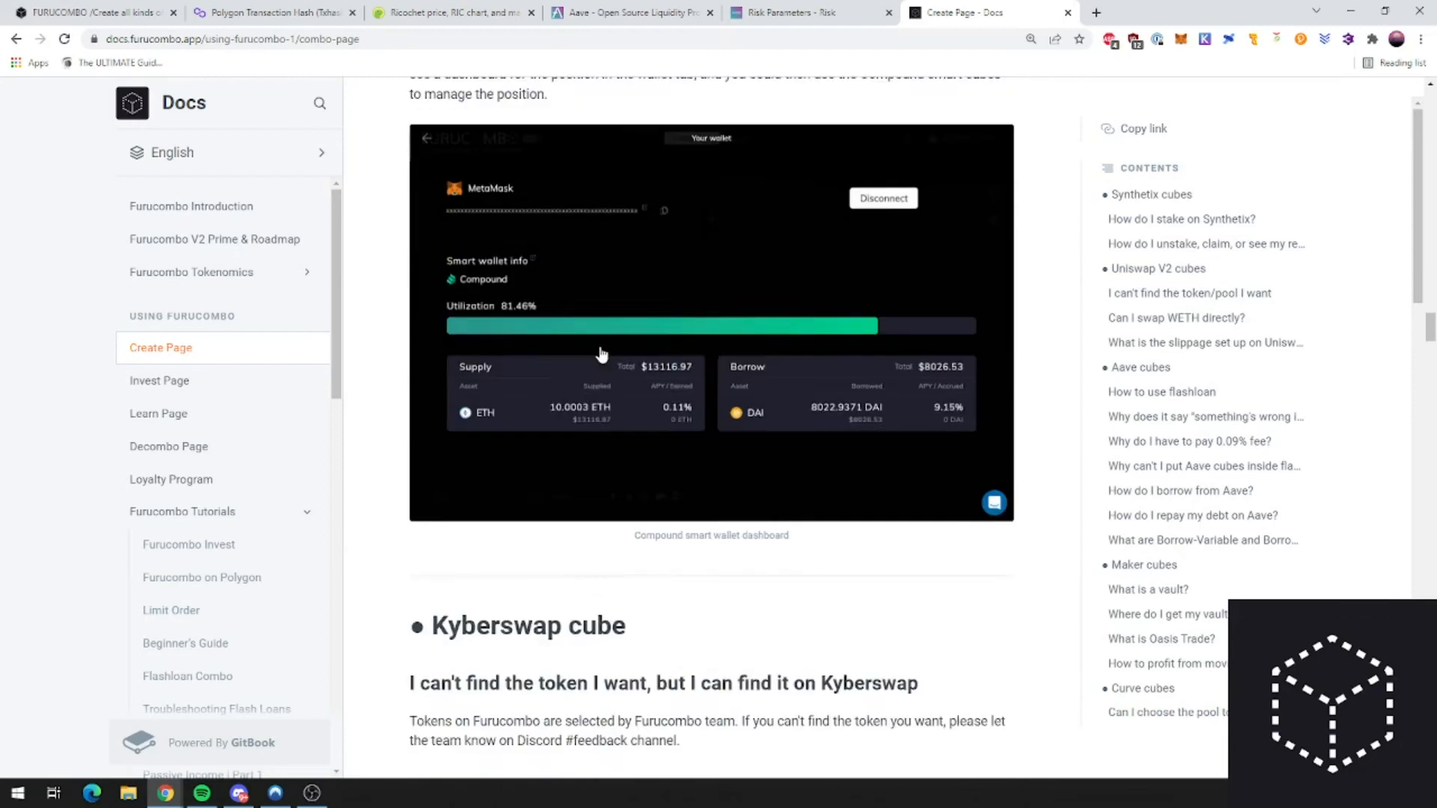
scroll(618, 355, down, 12)
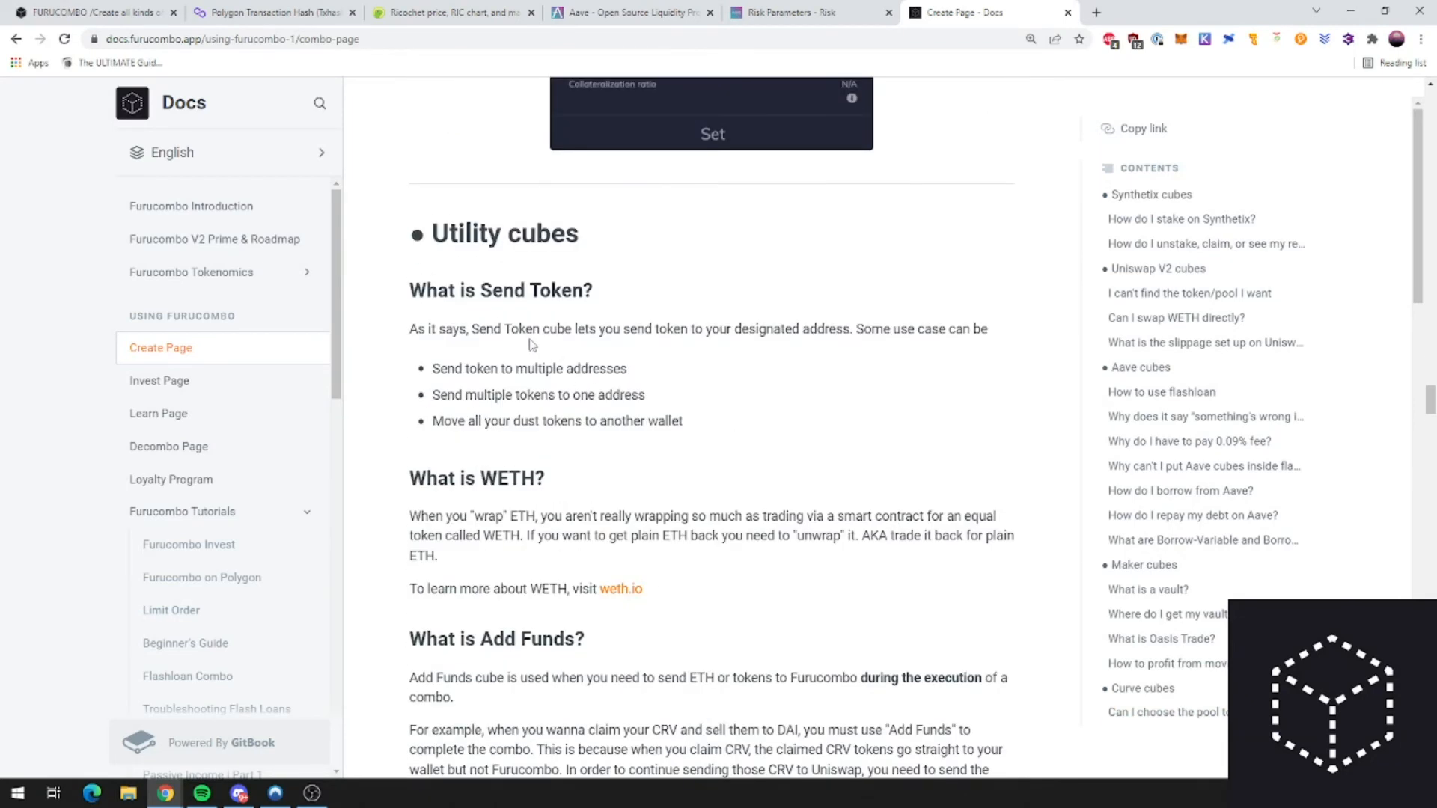
scroll(524, 457, down, 3)
drag(410, 414, 583, 413)
scroll(593, 469, down, 10)
drag(425, 261, 578, 262)
scroll(610, 376, up, 2)
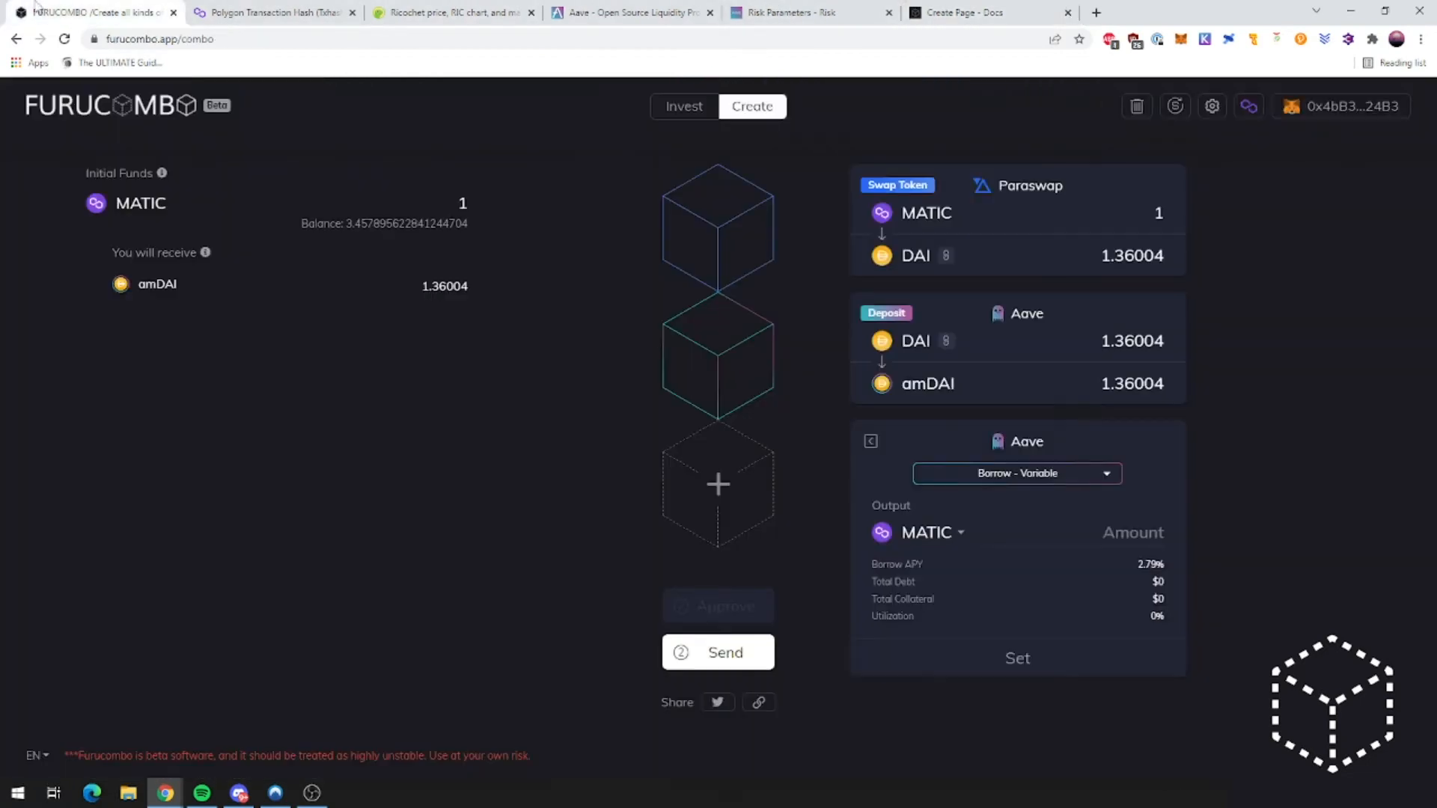
click(90, 12)
Step: Back out of the Aave borrow cube and add a Utility Return Funds cube instead
click(870, 441)
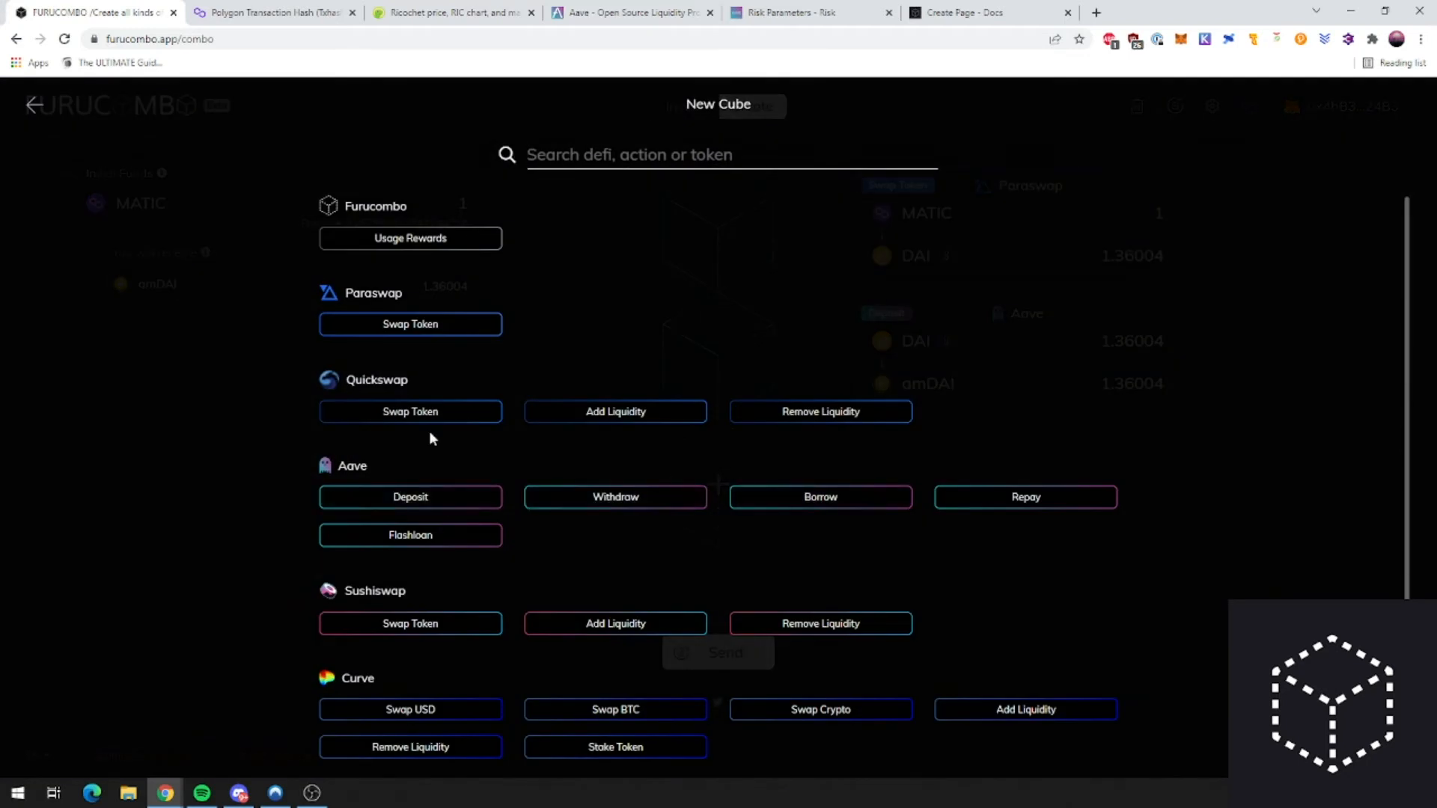
scroll(757, 487, down, 1)
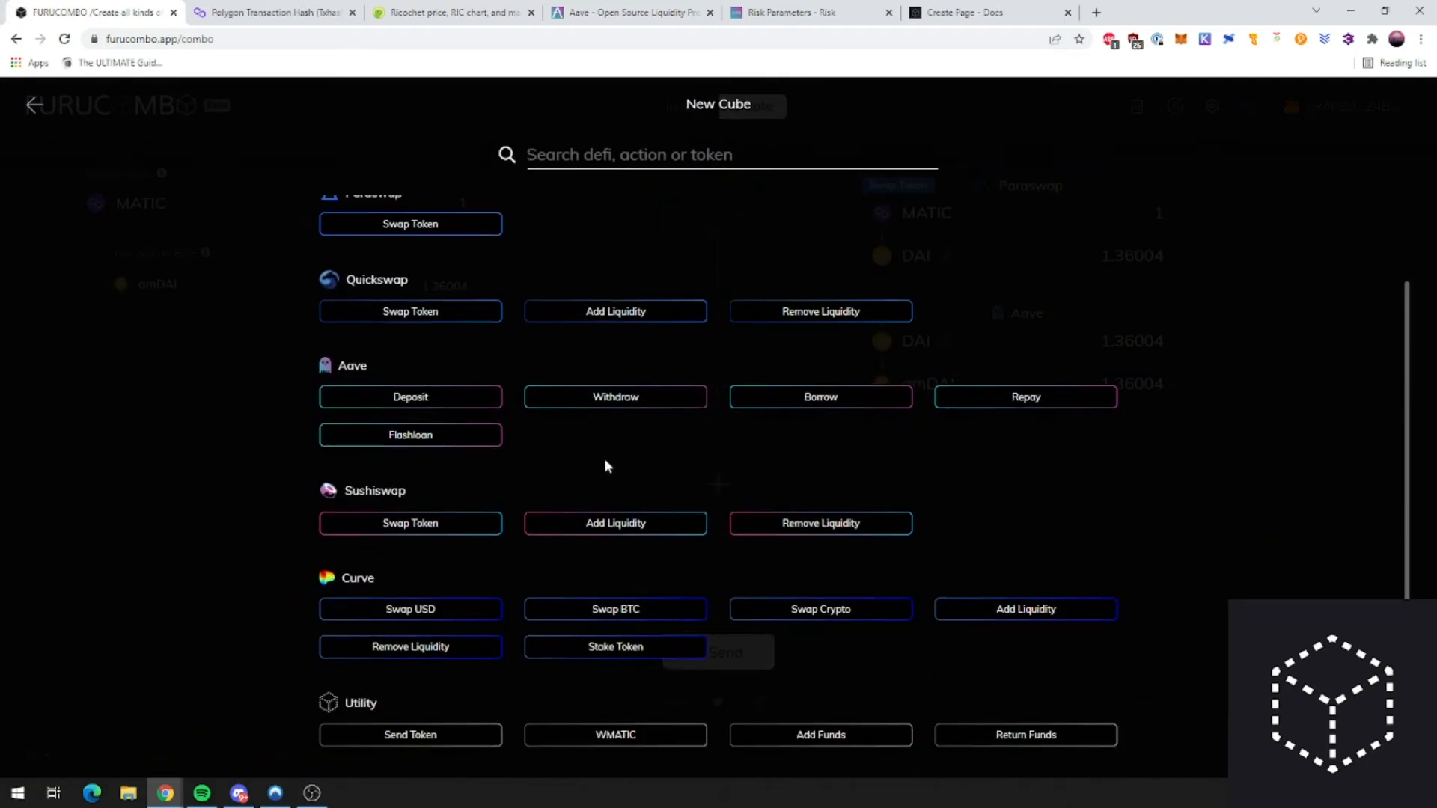
click(1014, 736)
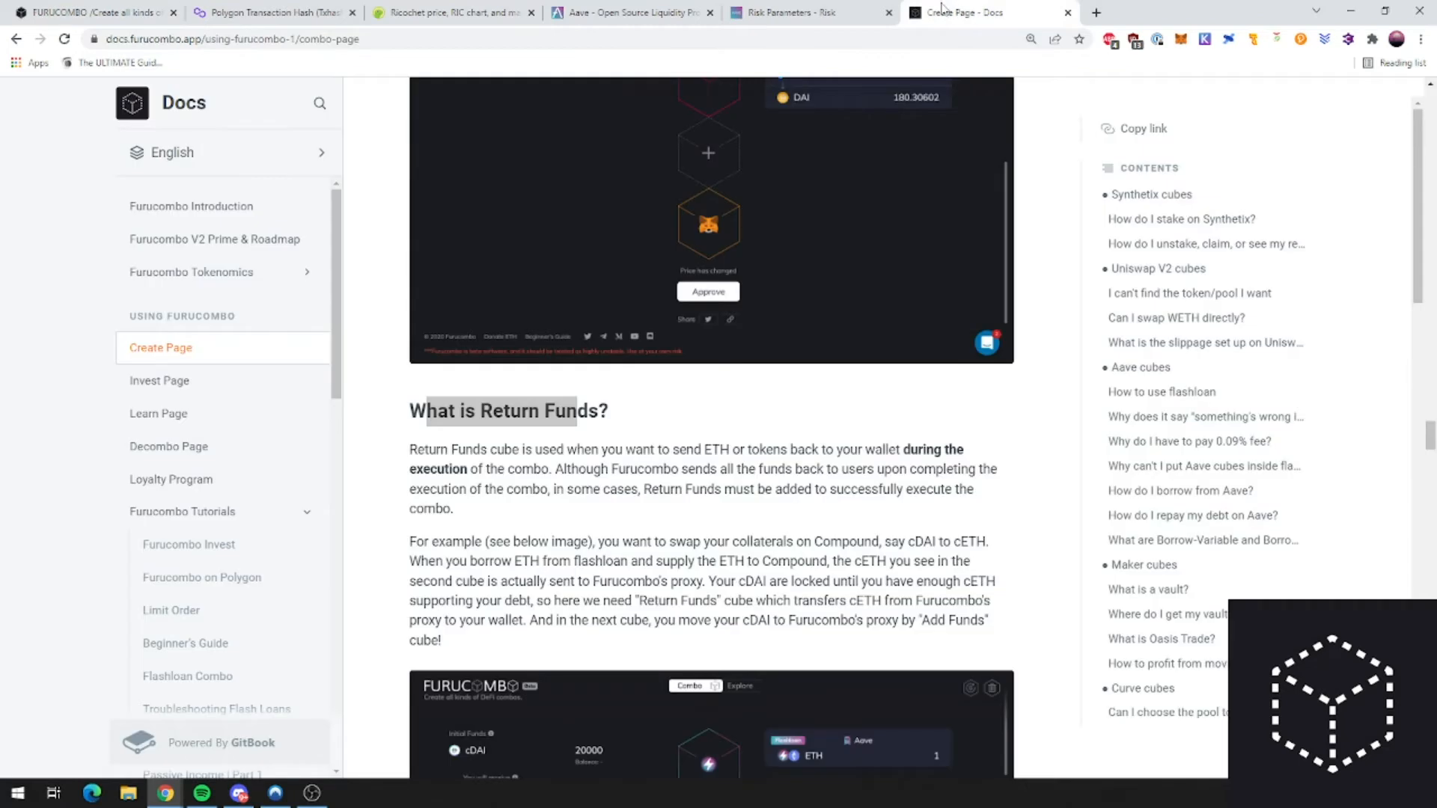
Step: Highlight the Return Funds heading and description in the docs, then switch back to the combo
drag(427, 410, 577, 410)
click(623, 505)
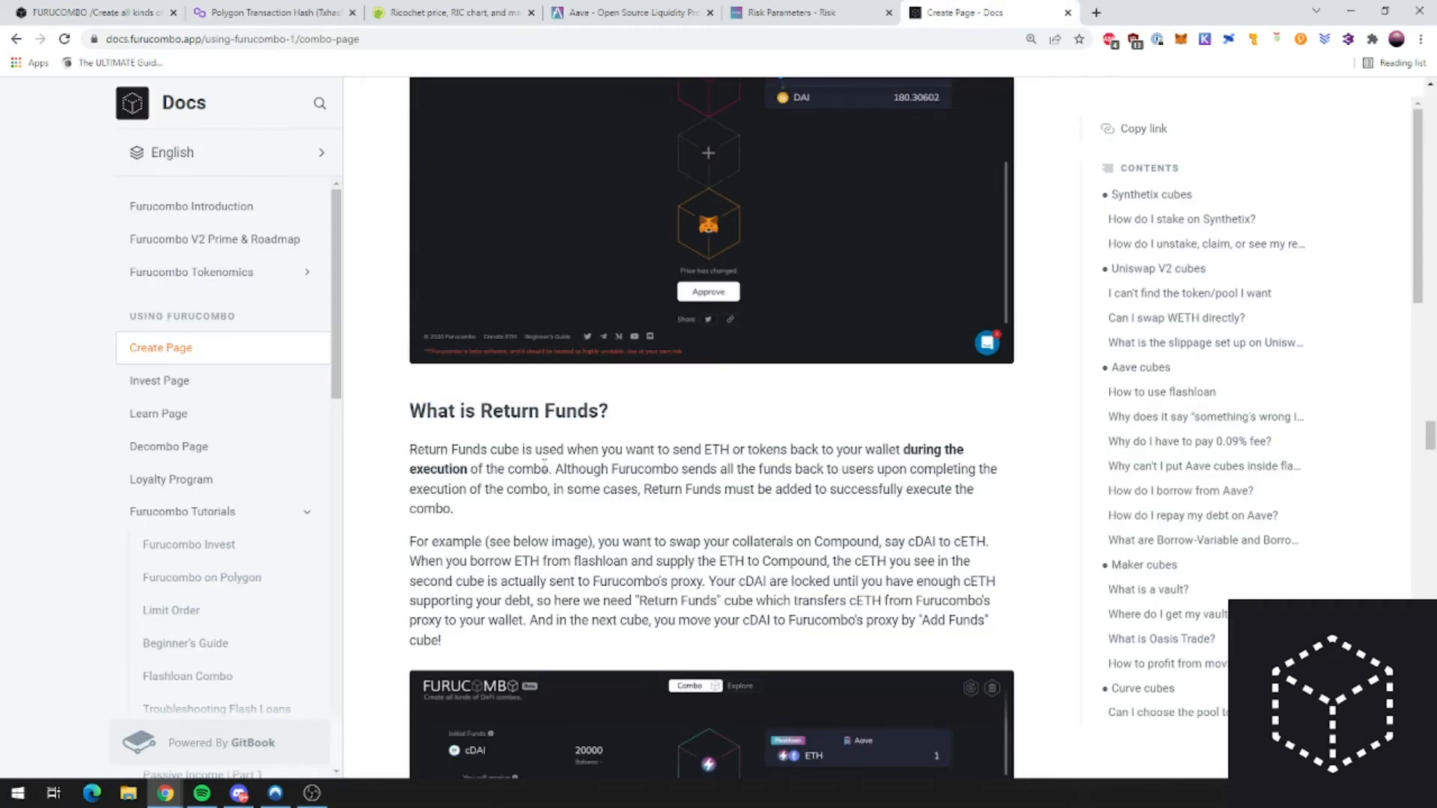
drag(413, 449, 570, 444)
click(571, 443)
scroll(625, 458, down, 2)
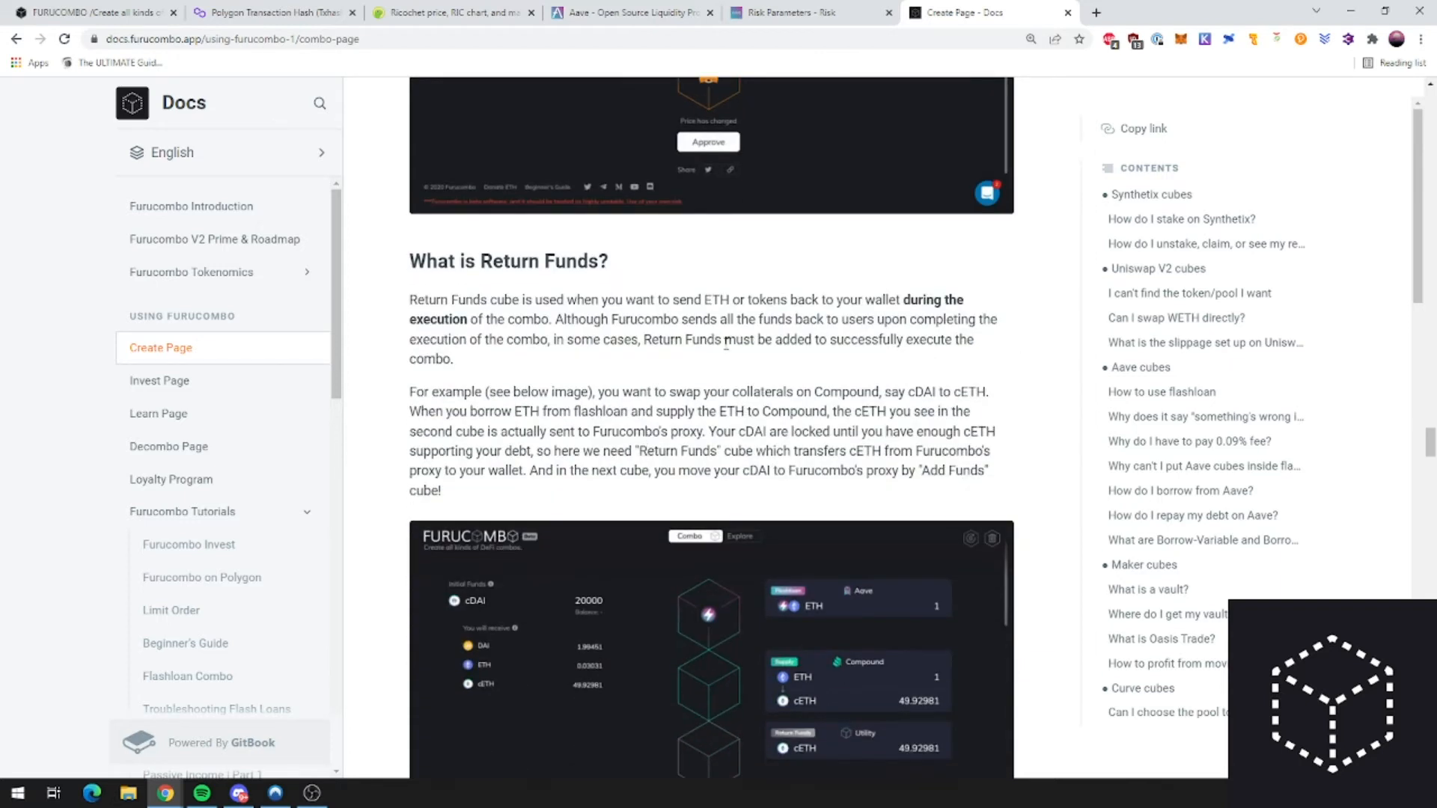
scroll(726, 343, down, 1)
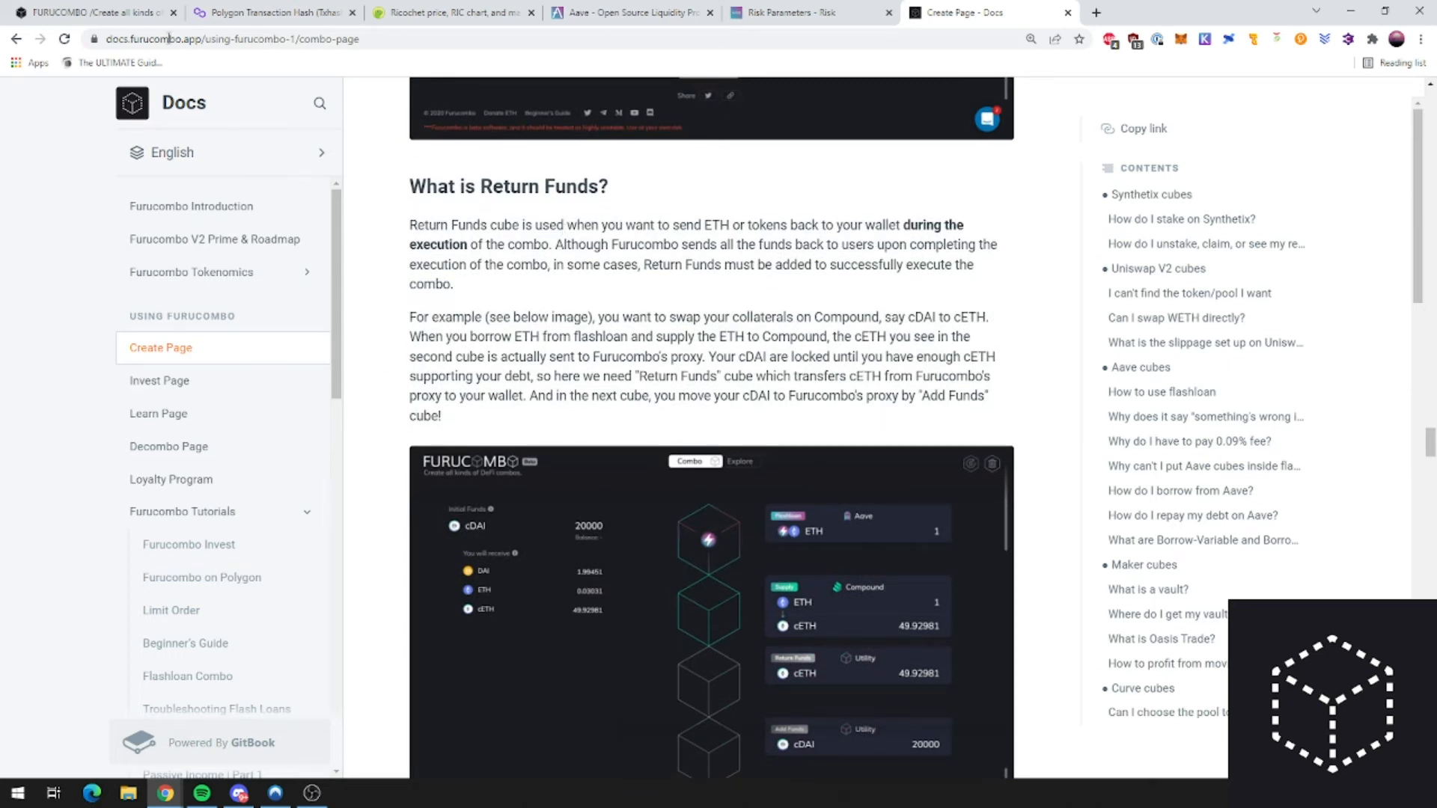
key(ctrl+Tab)
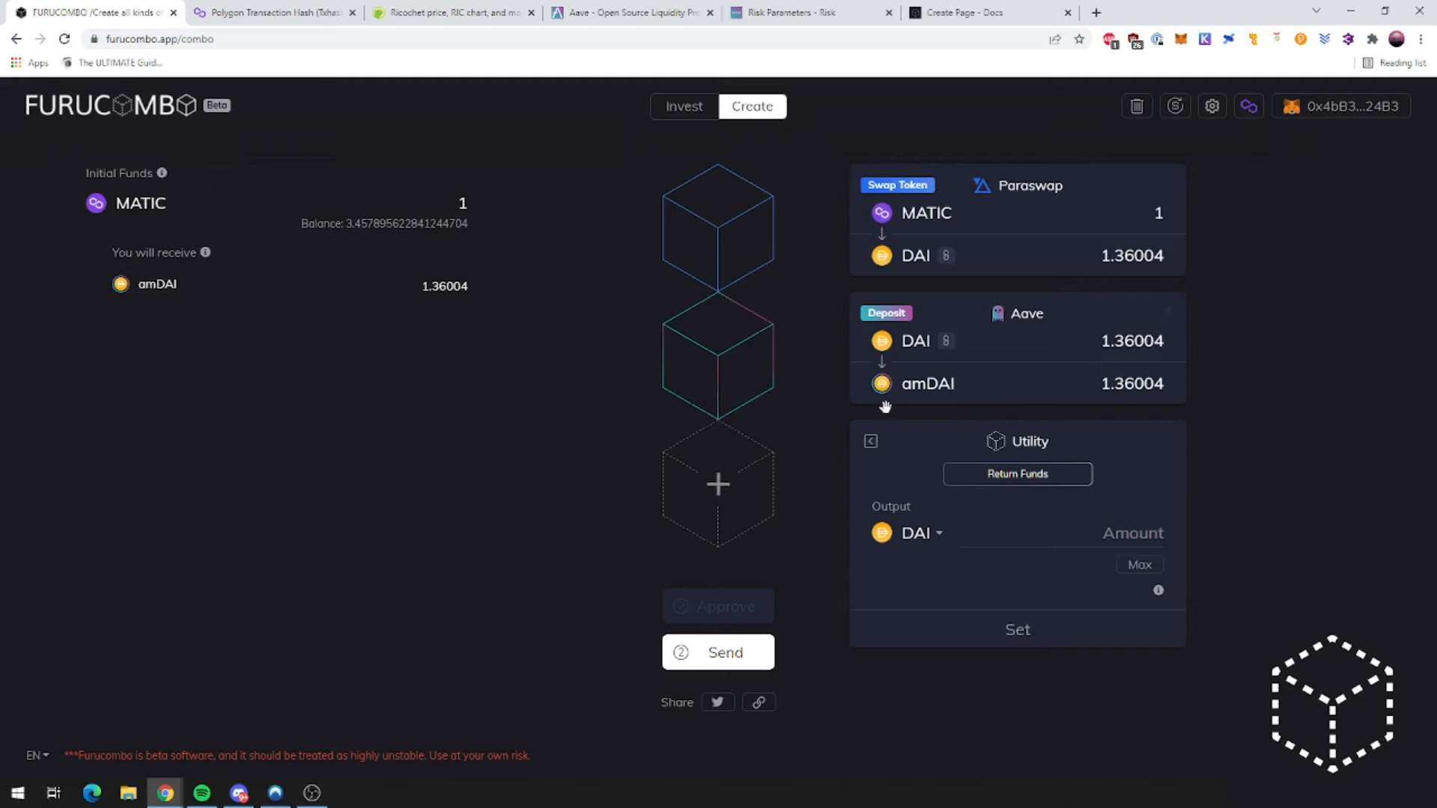
Step: Set the Return Funds cube to return amDAI, using the deposit's 1.36004 output
click(927, 547)
text(amdai)
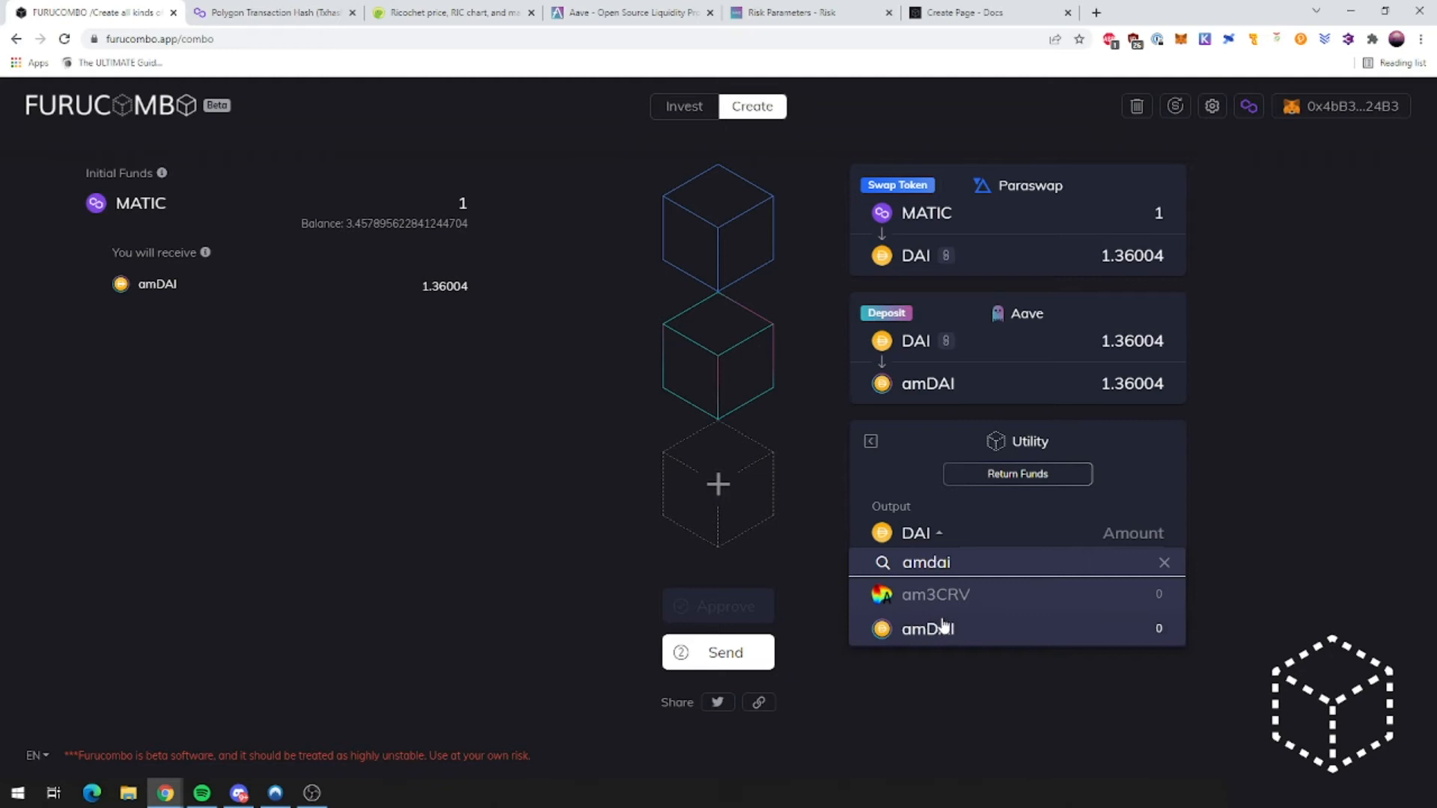
click(943, 627)
click(1060, 565)
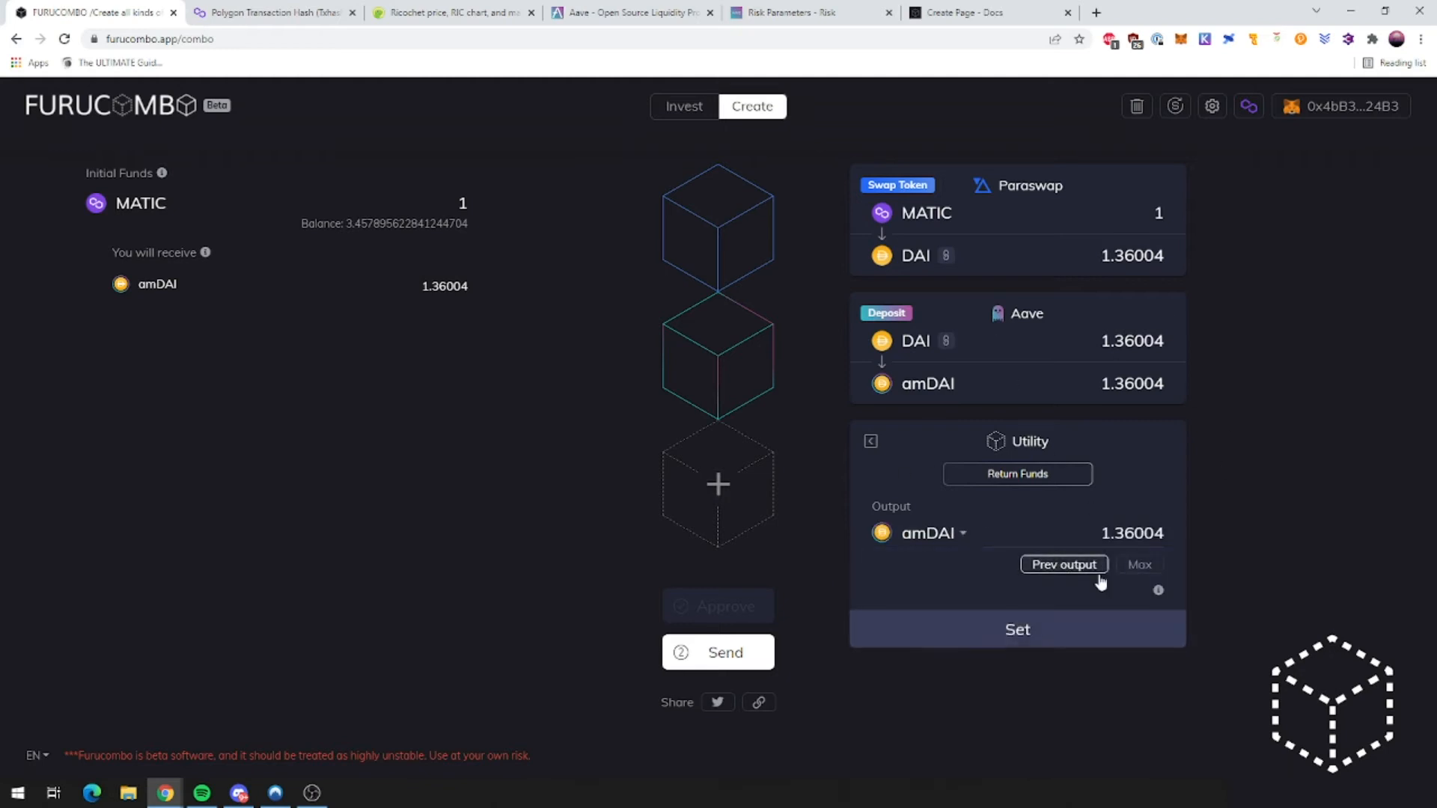
click(995, 630)
scroll(958, 567, down, 1)
scroll(908, 548, up, 1)
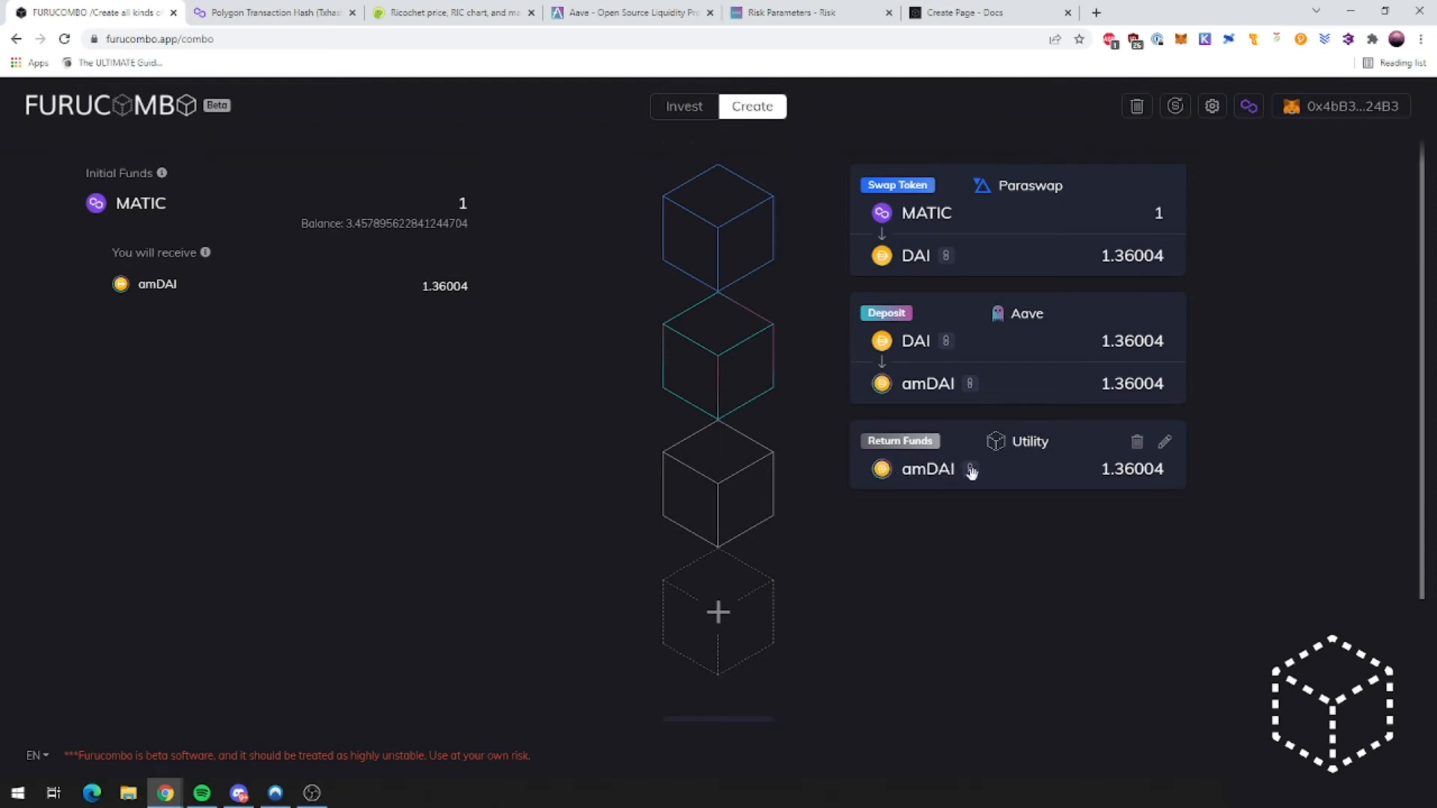
double_click(1131, 470)
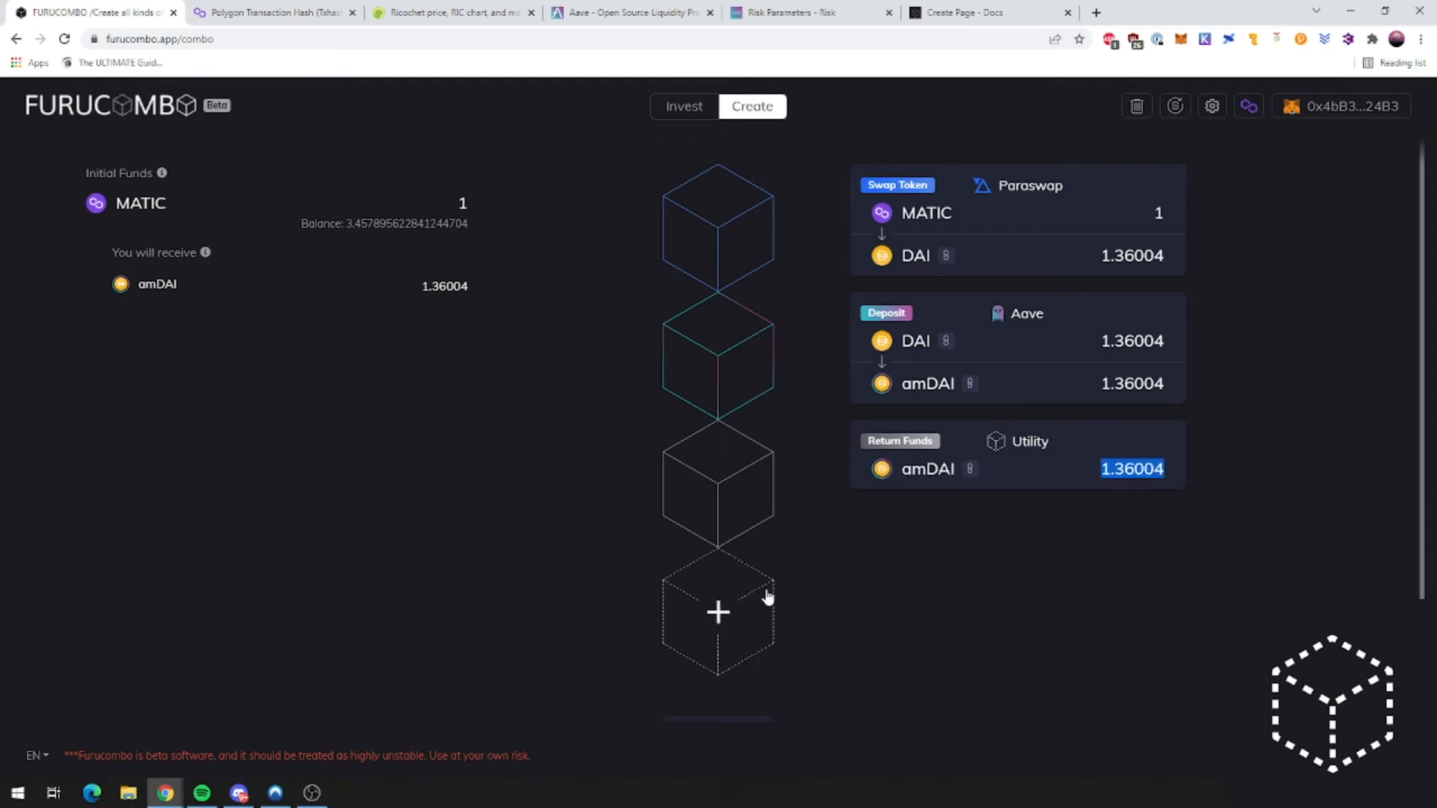
Step: Add an Aave variable-rate borrow cube after the Return Funds step
click(740, 605)
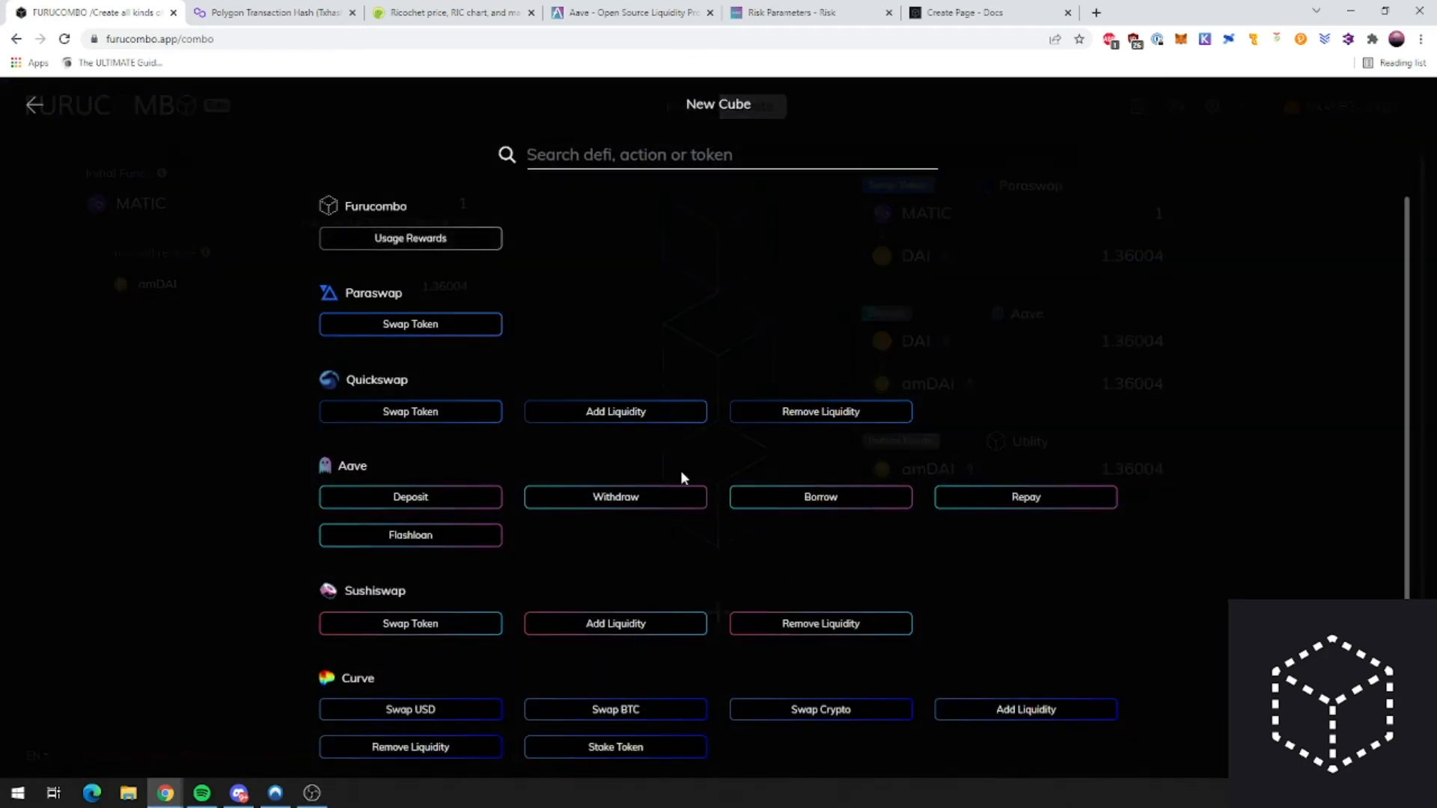
click(820, 500)
scroll(1115, 524, down, 3)
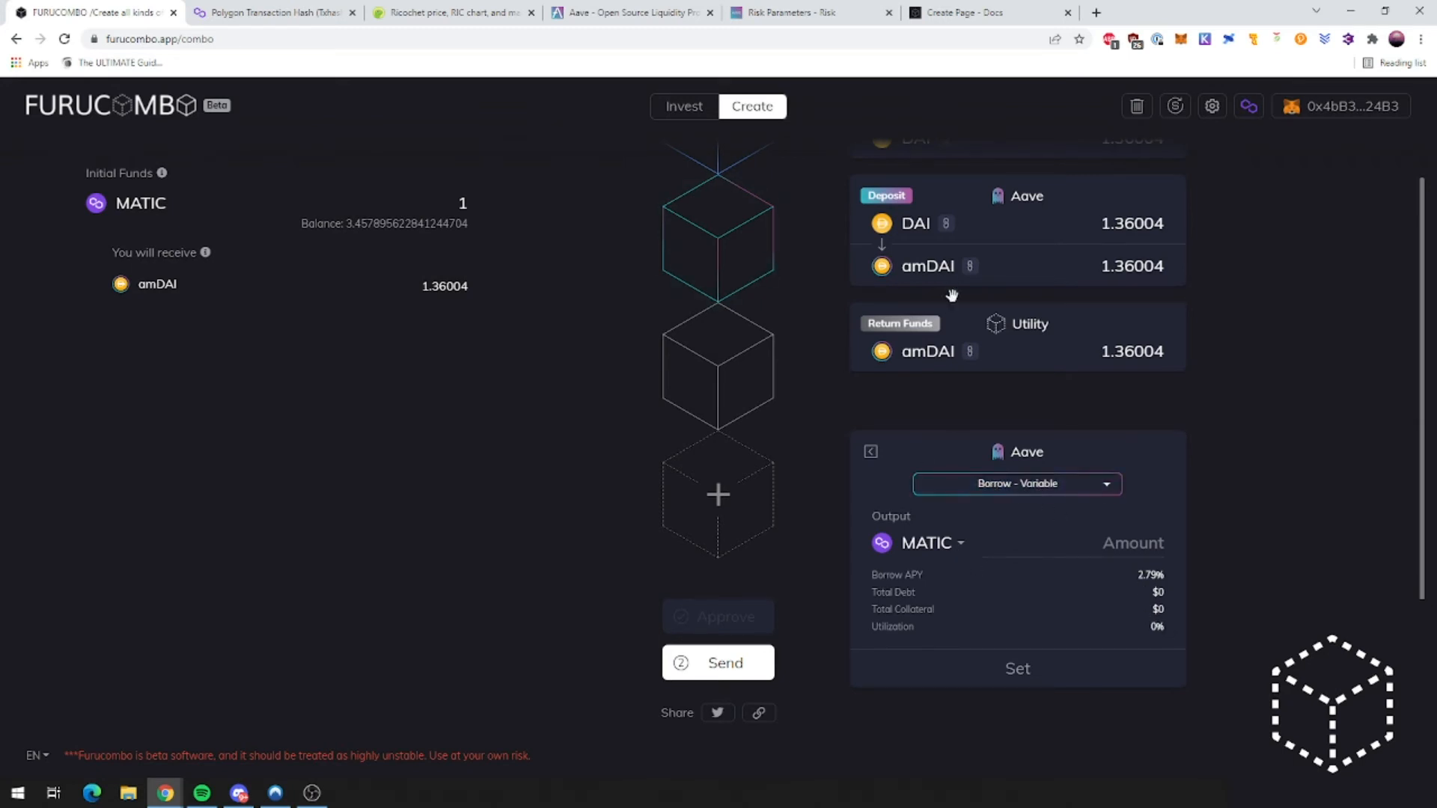
Step: Compare borrow rates on the Aave markets and risk parameters pages before returning to Furucombo
scroll(901, 366, up, 1)
scroll(1152, 468, down, 1)
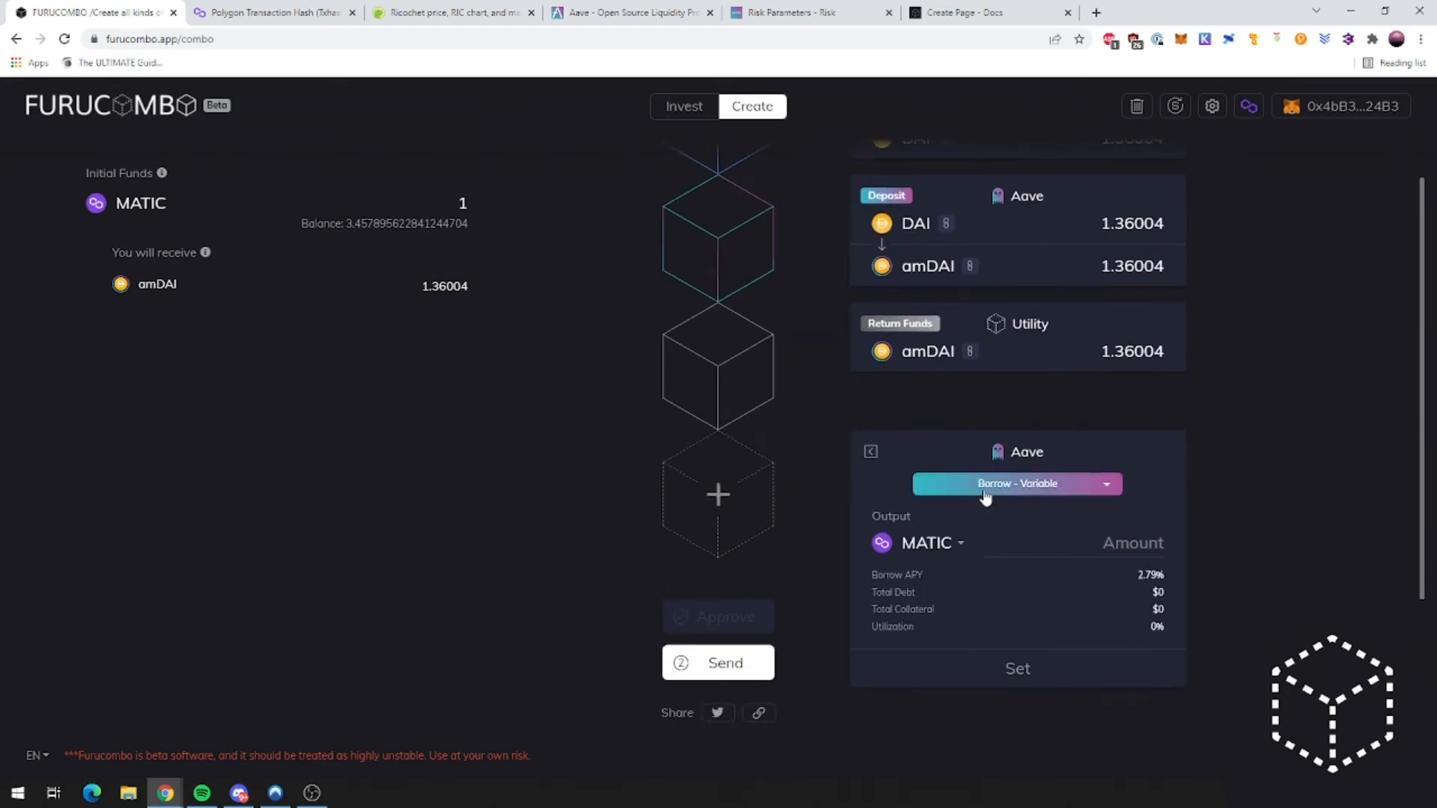
click(958, 553)
click(808, 12)
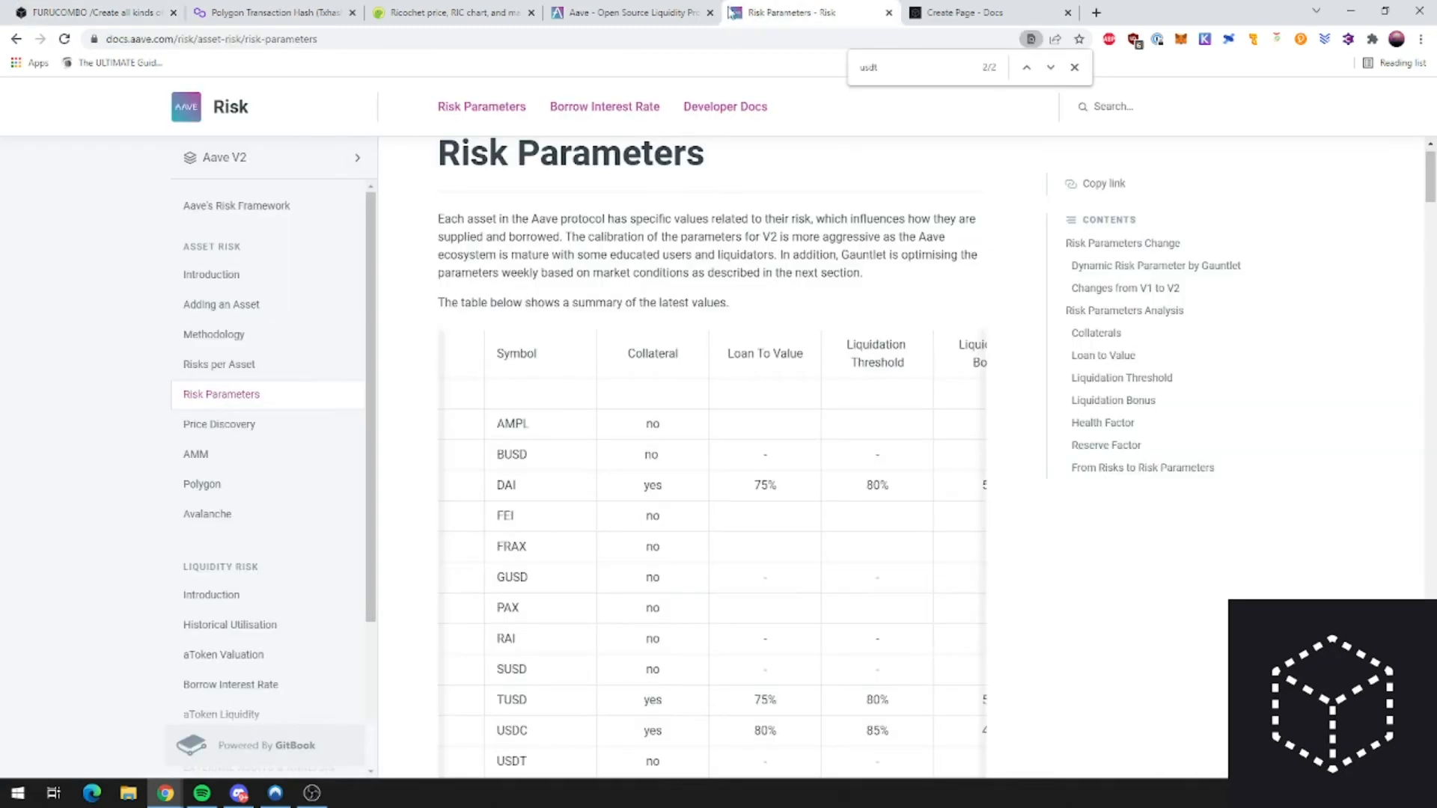
click(679, 9)
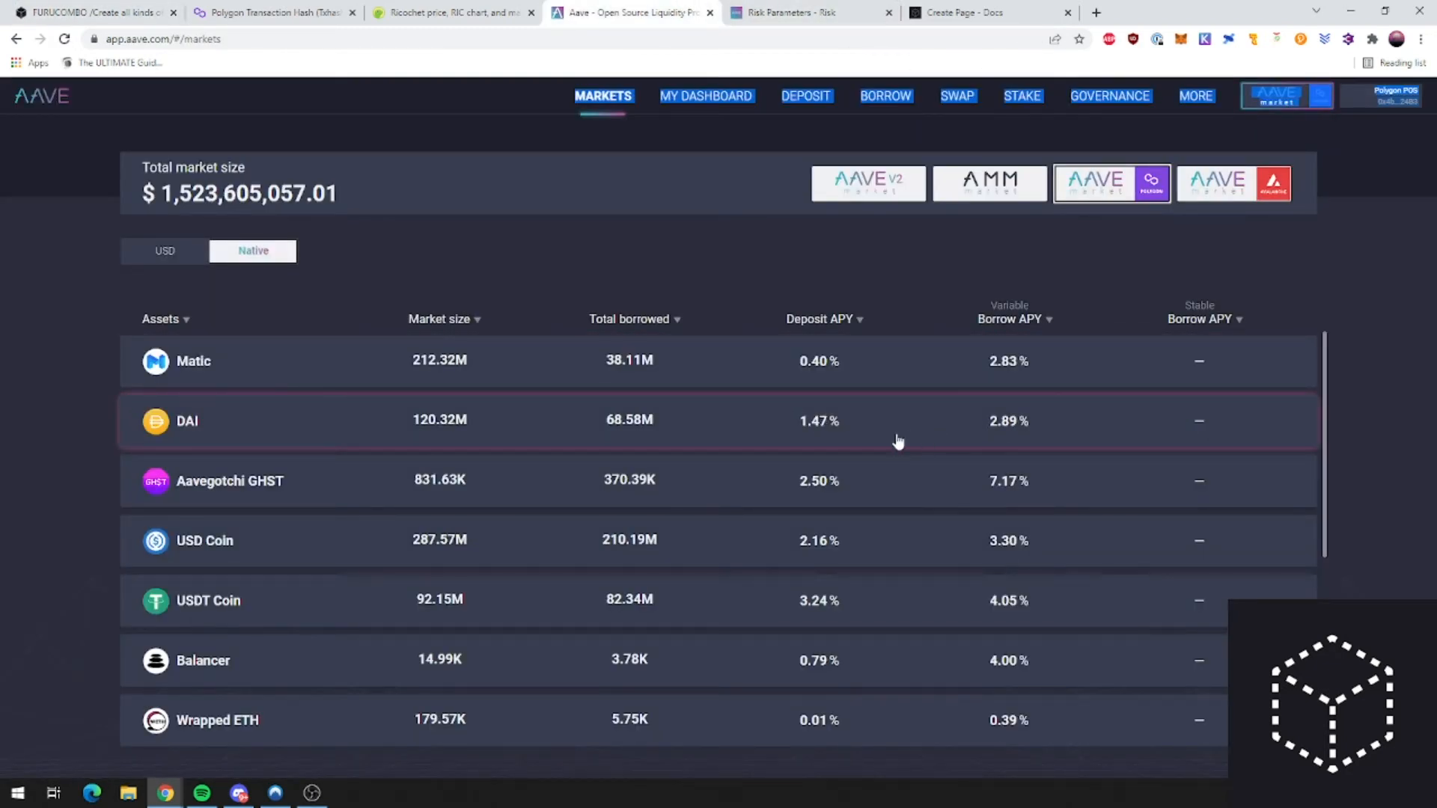
scroll(1003, 472, down, 1)
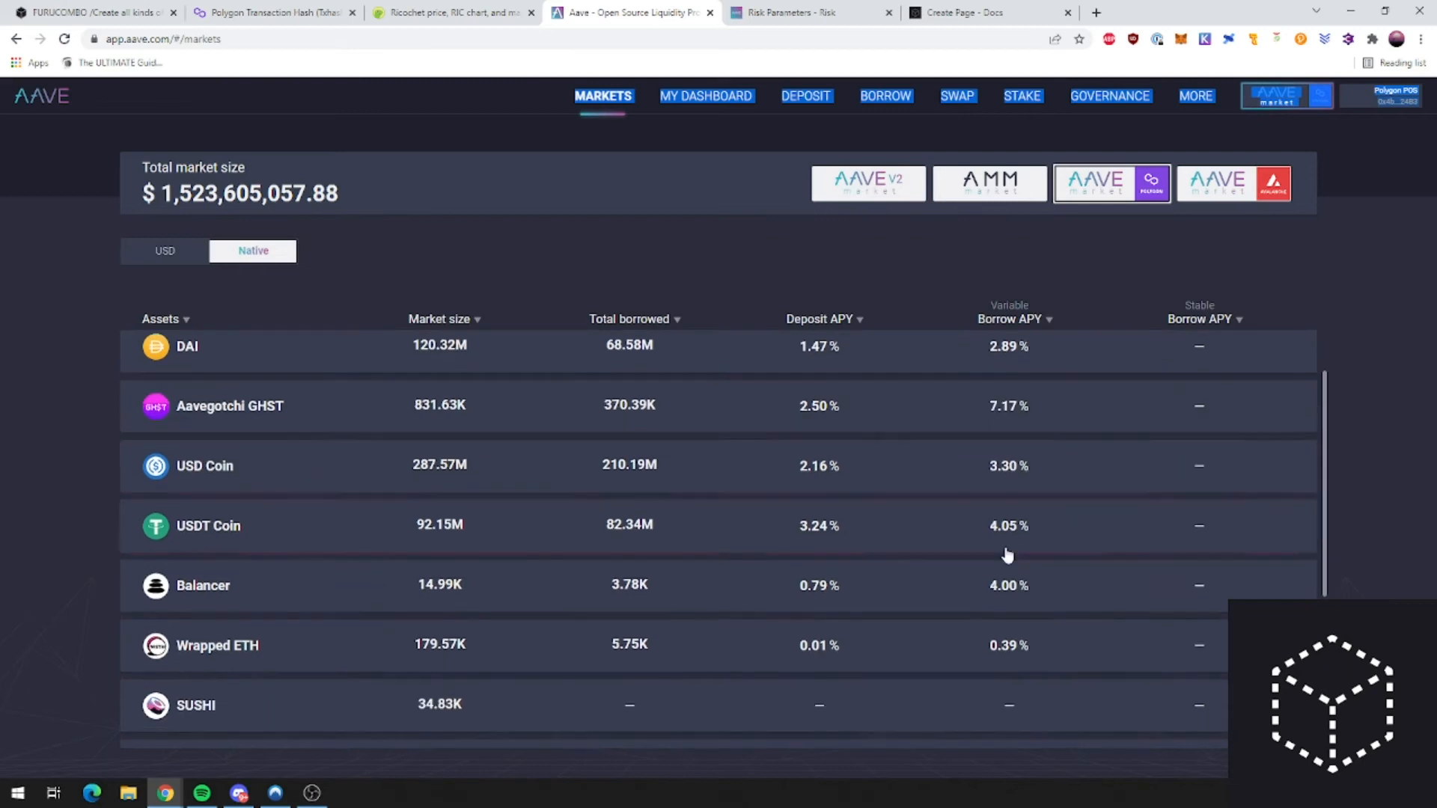
key(ctrl+1)
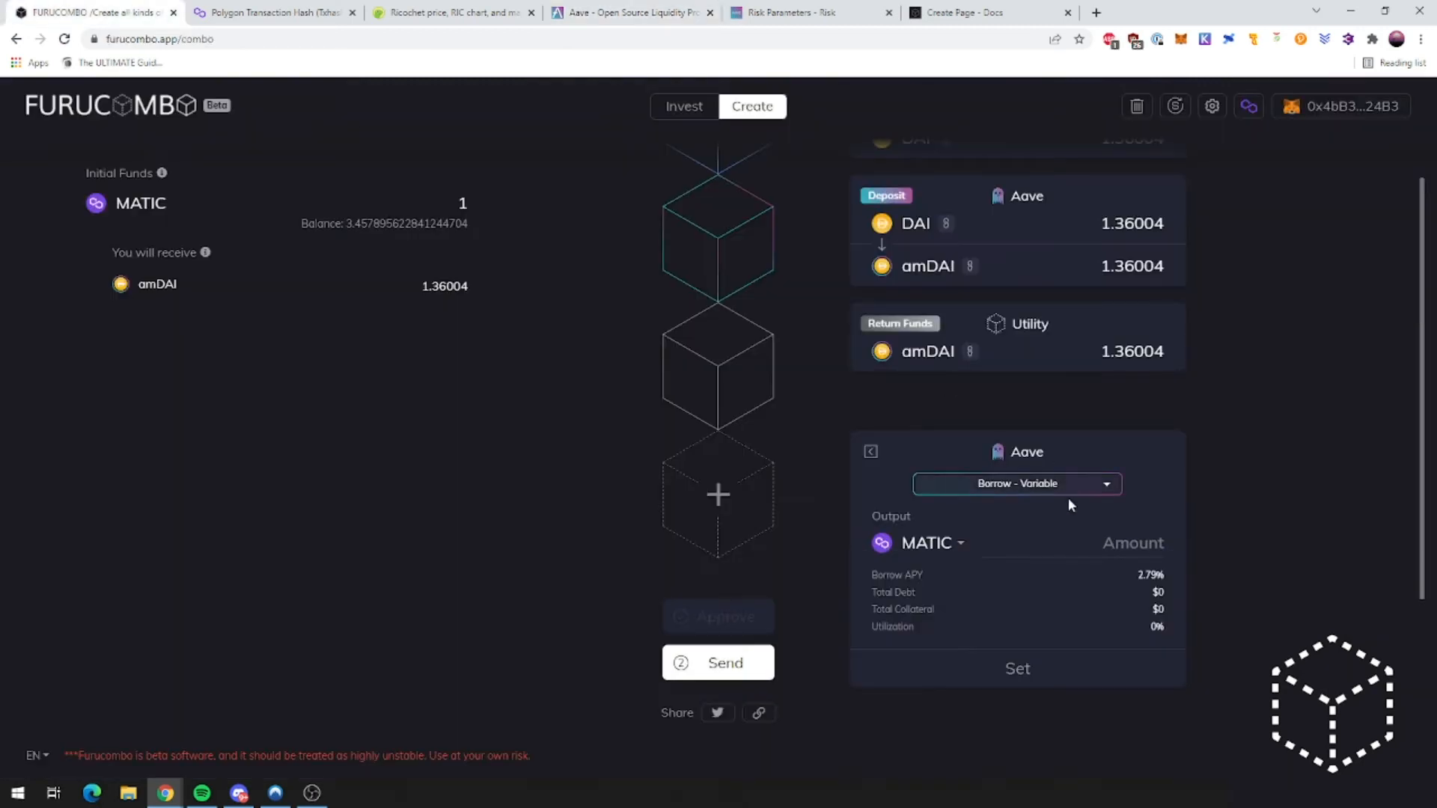
Step: Choose WETH as the borrow token and enter 0.0002 as the amount
click(906, 543)
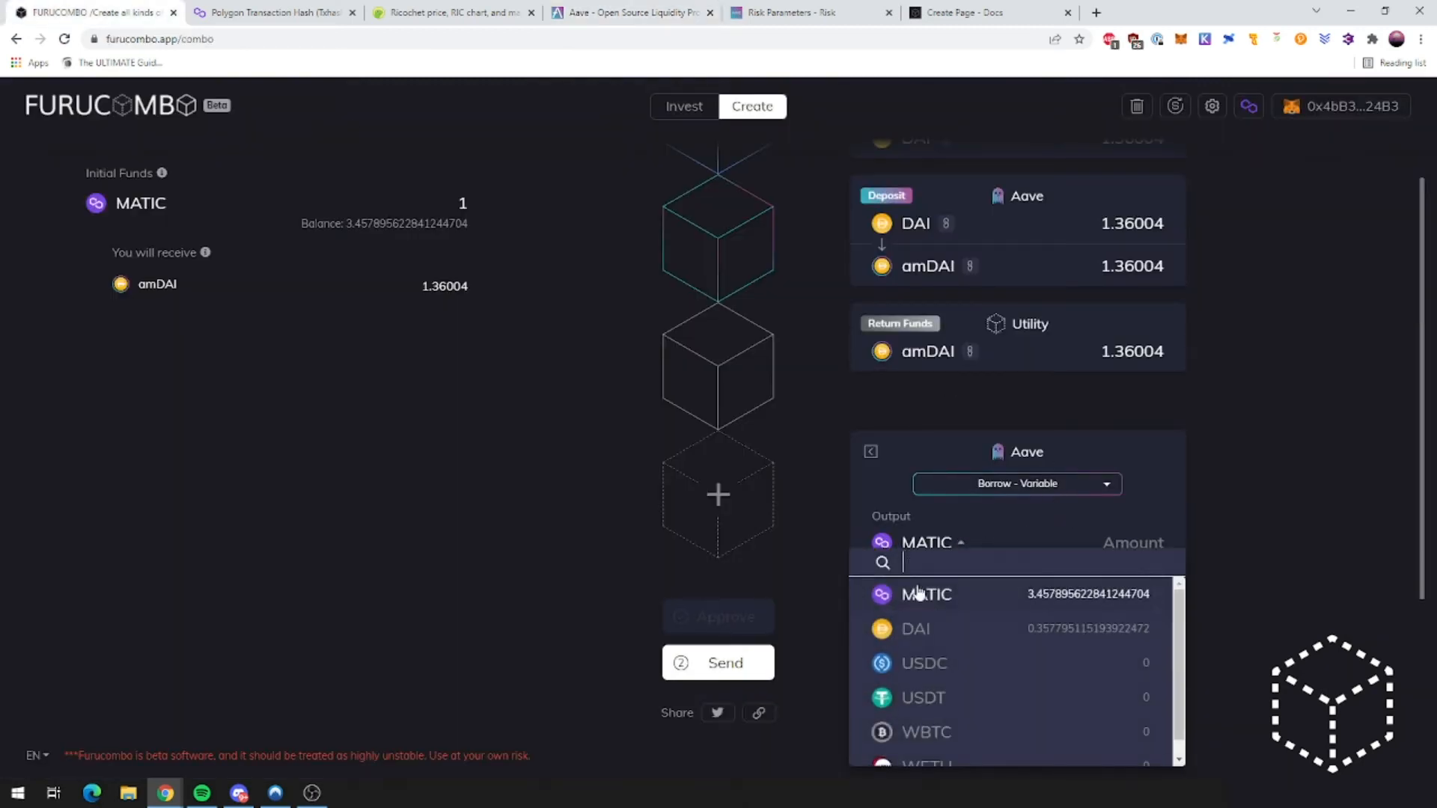
scroll(958, 697, down, 1)
click(962, 742)
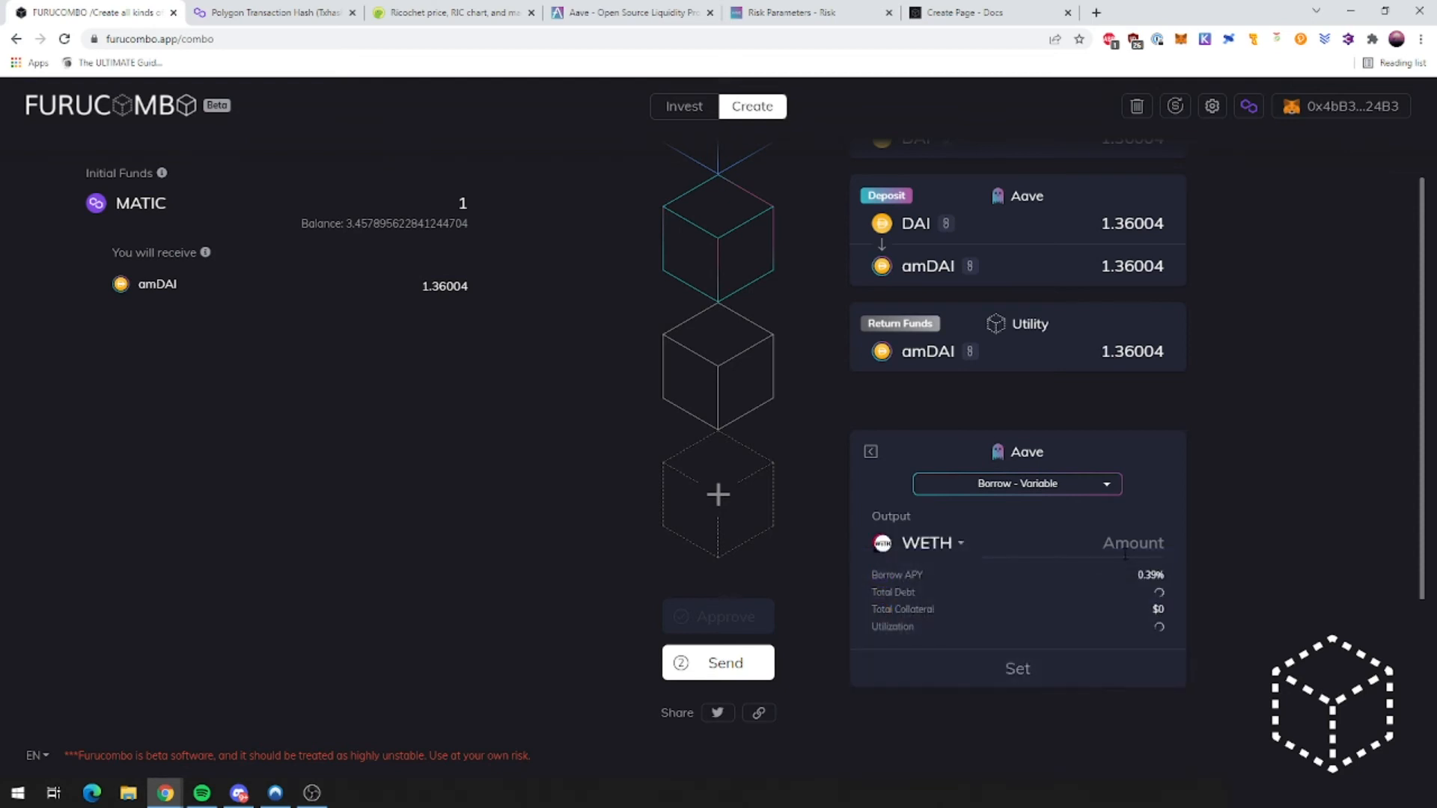
click(1125, 551)
text(0.0001)
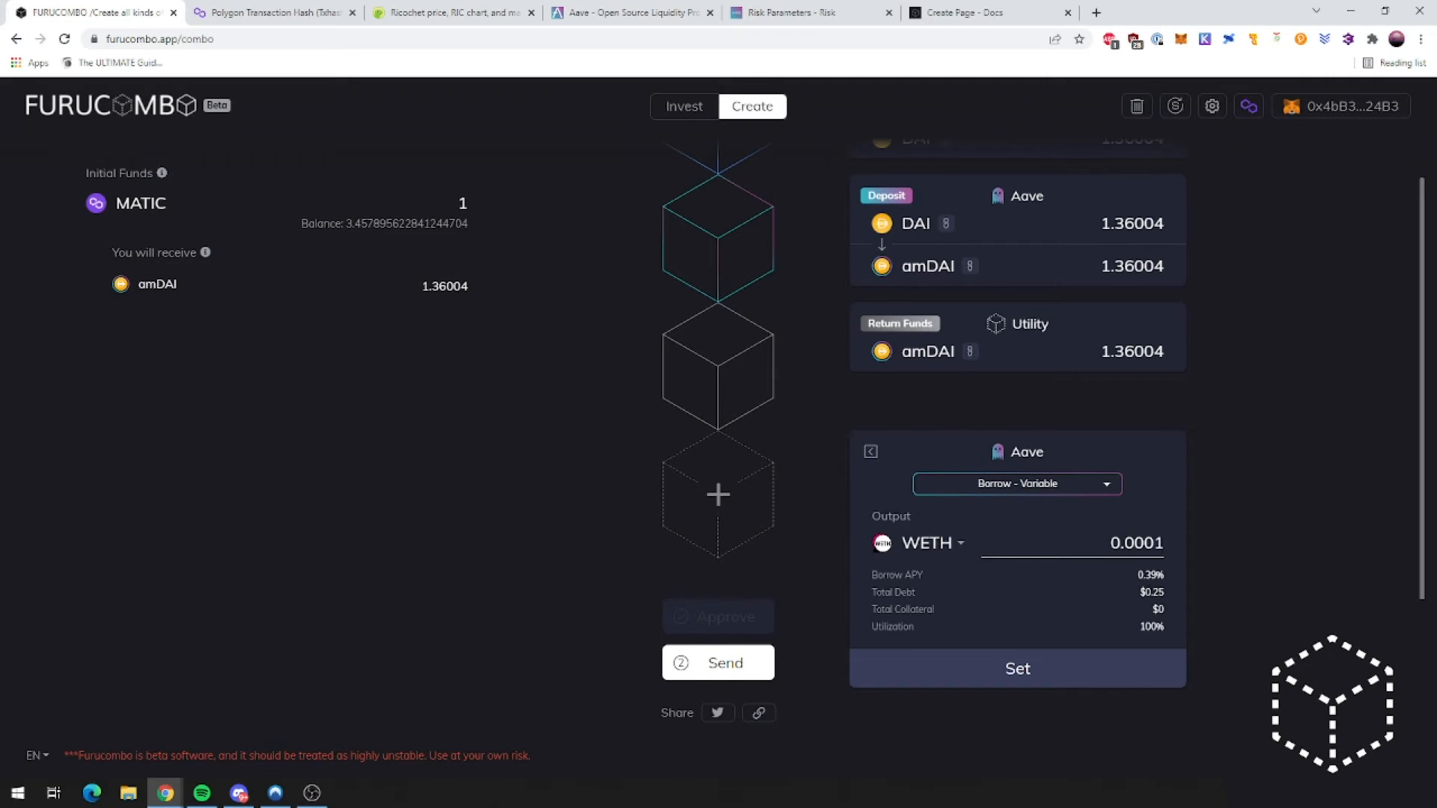
key(BackSpace)
text(2)
click(1165, 540)
key(BackSpace)
text(1)
key(BackSpace)
text(2)
Step: Check DAI's 75% loan-to-value on the risk parameters page, then confirm the 0.0002 WETH borrow
click(797, 12)
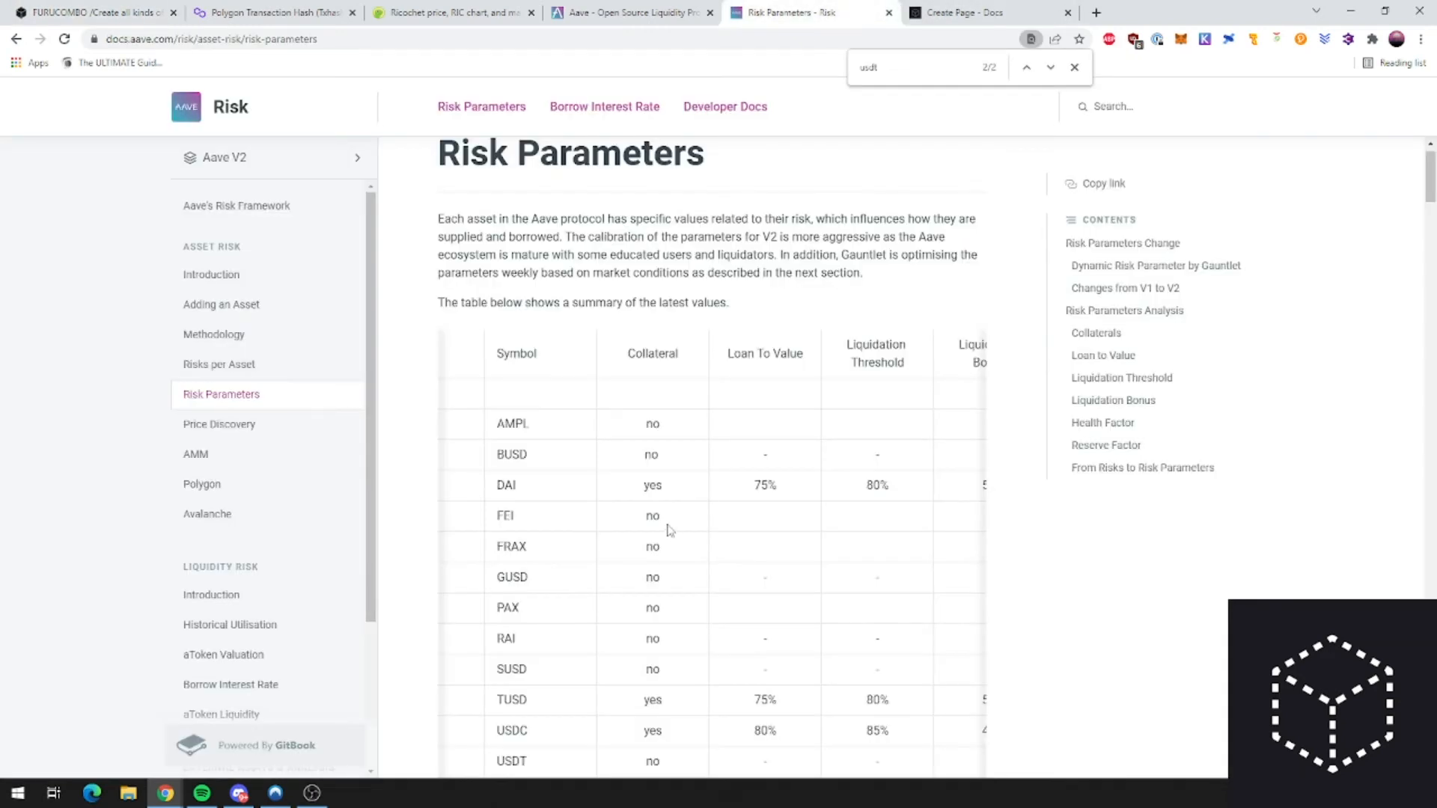
scroll(771, 454, down, 1)
drag(741, 412, 780, 414)
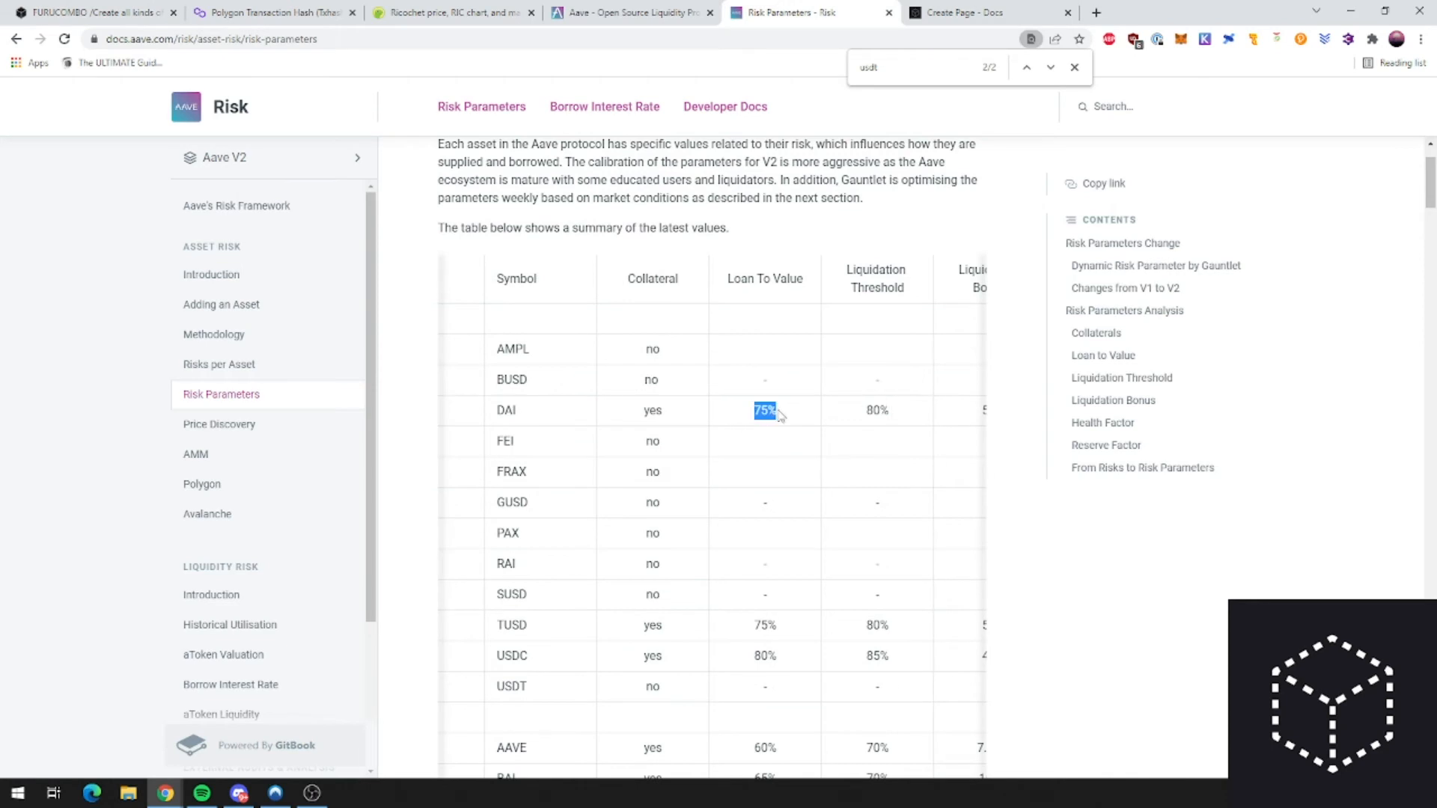
click(84, 8)
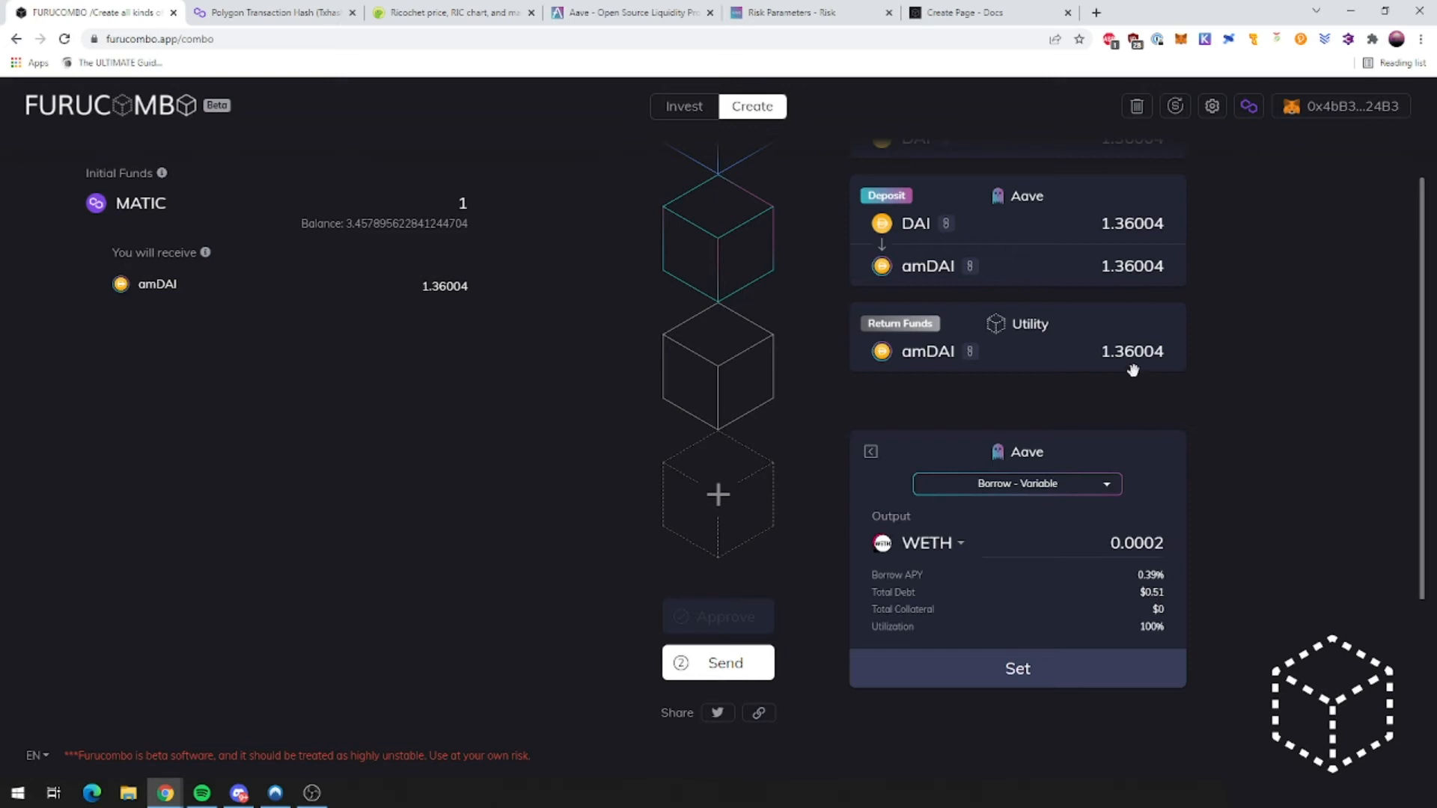
click(995, 673)
Step: Scroll through the four-cube combo, then switch to the Aave risk parameters and markets tabs
scroll(699, 523, up, 3)
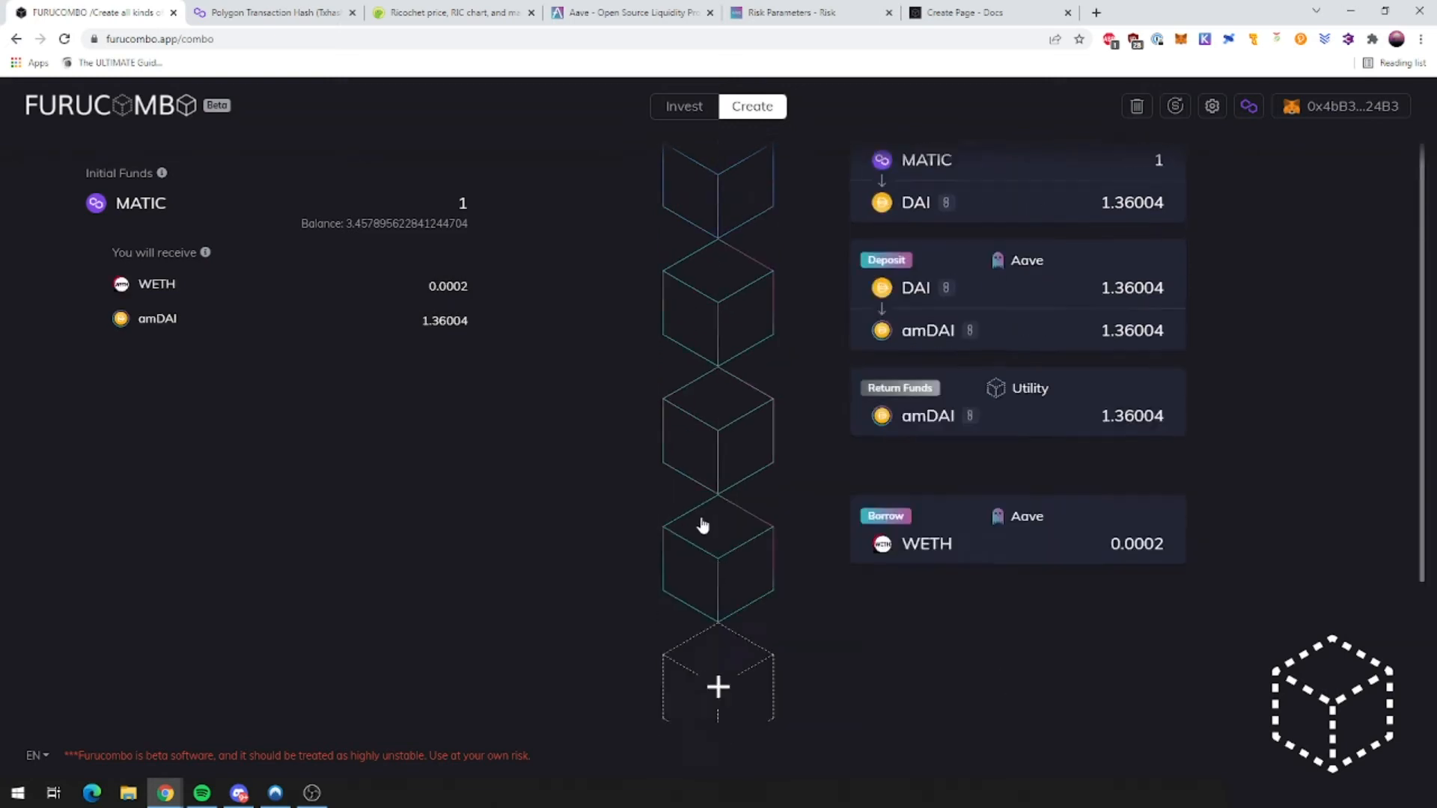
scroll(831, 503, down, 2)
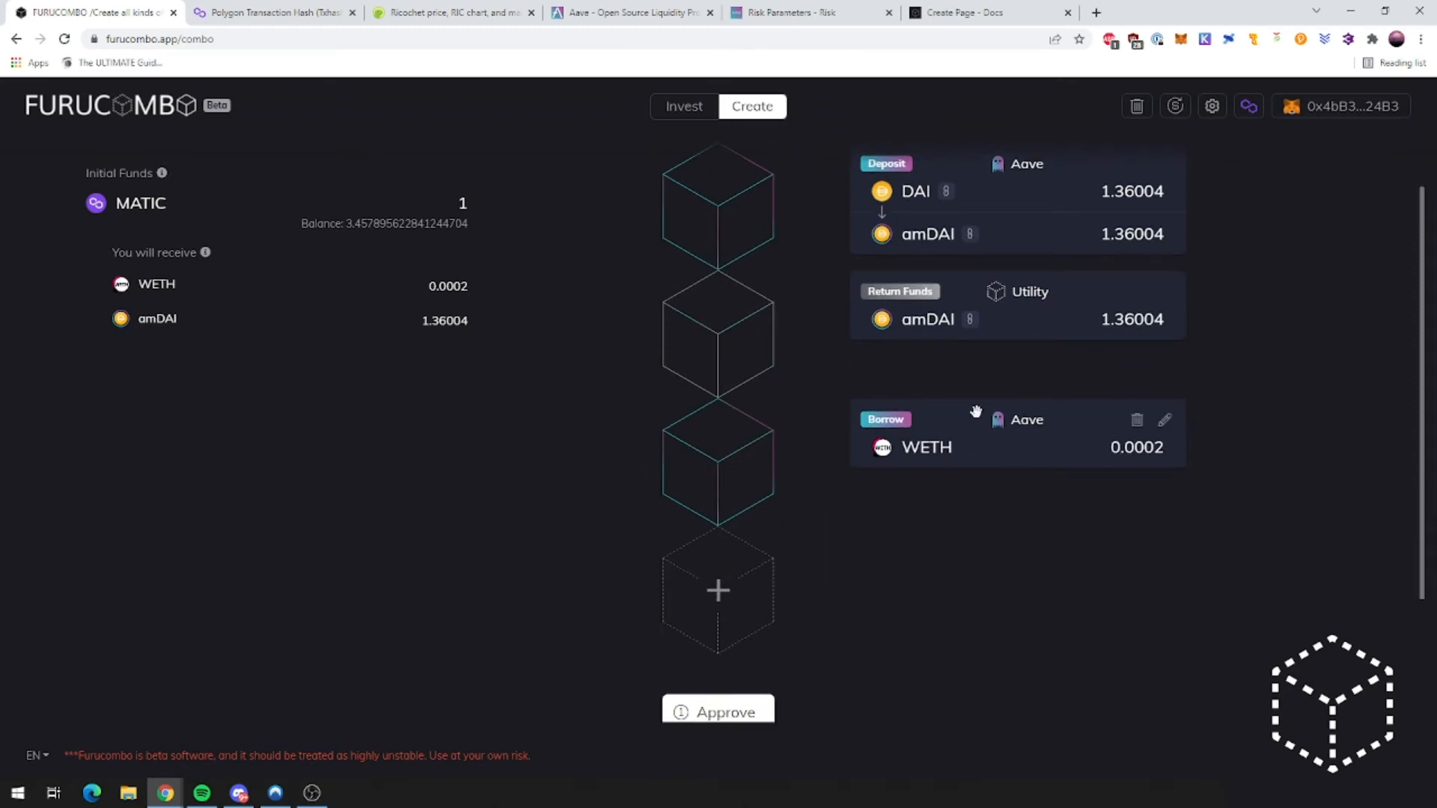
scroll(1035, 513, up, 2)
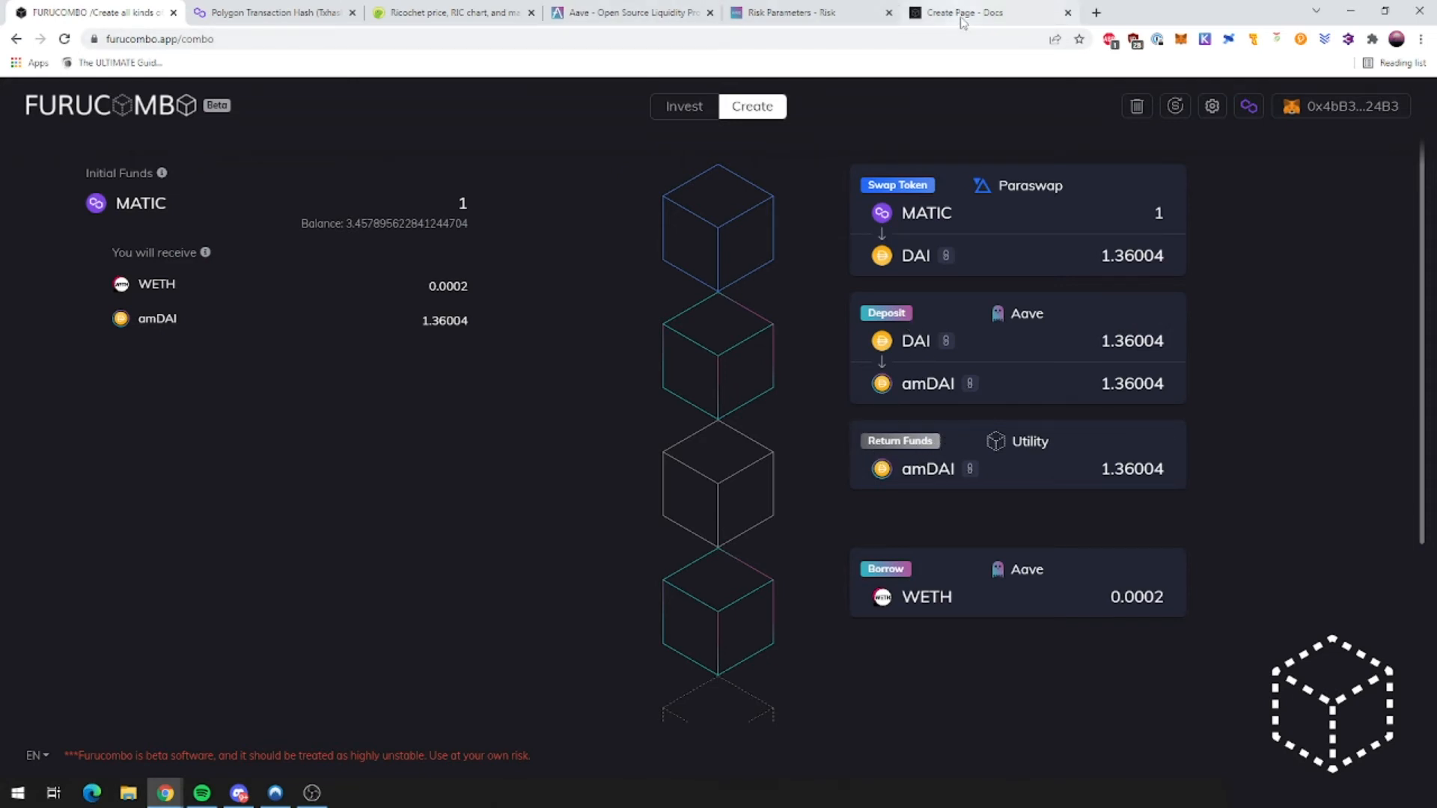
click(794, 9)
click(633, 9)
Step: Open the Docs tab and compare the 'What is Return Funds?' and 'What is Add Funds?' sections
click(990, 11)
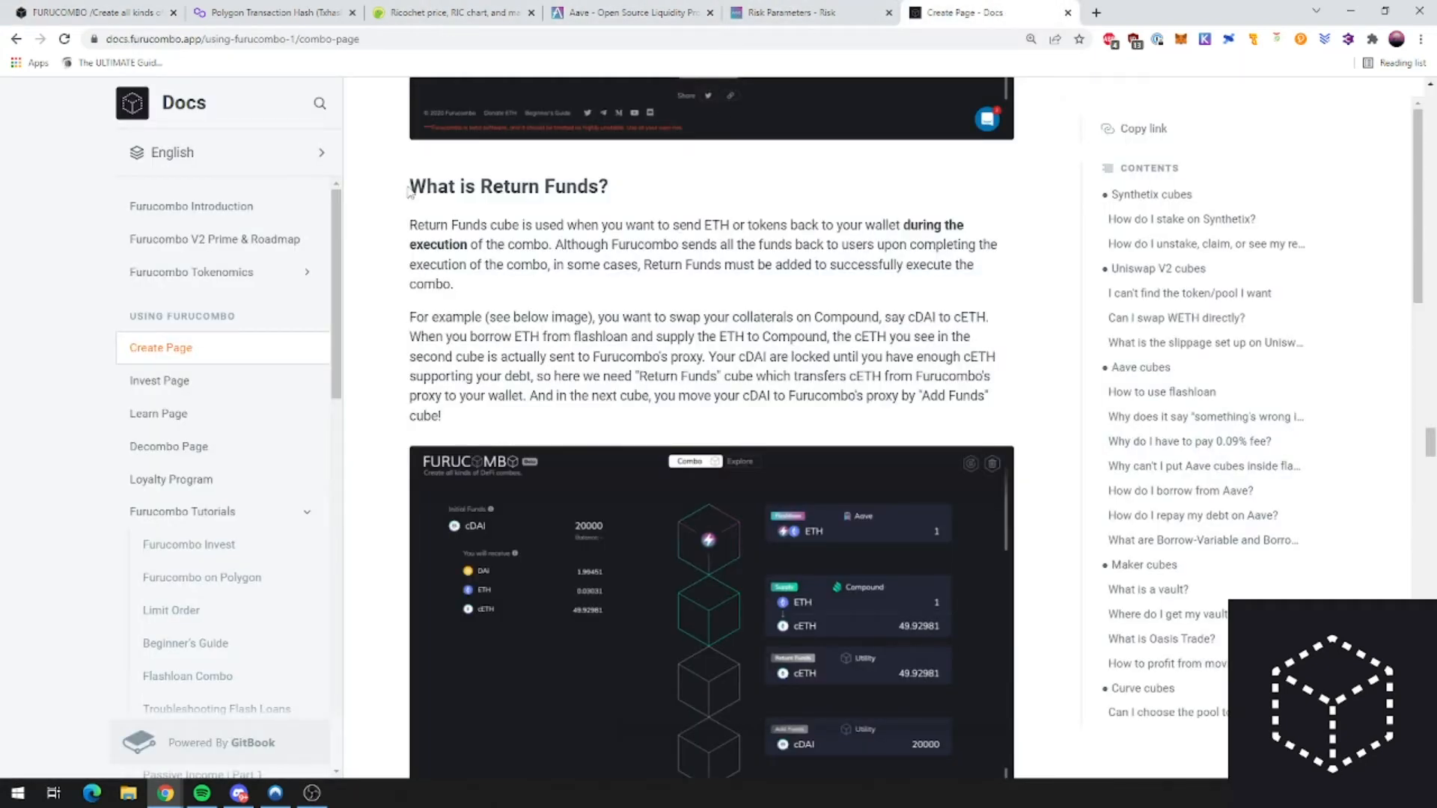
triple_click(517, 186)
scroll(607, 488, up, 8)
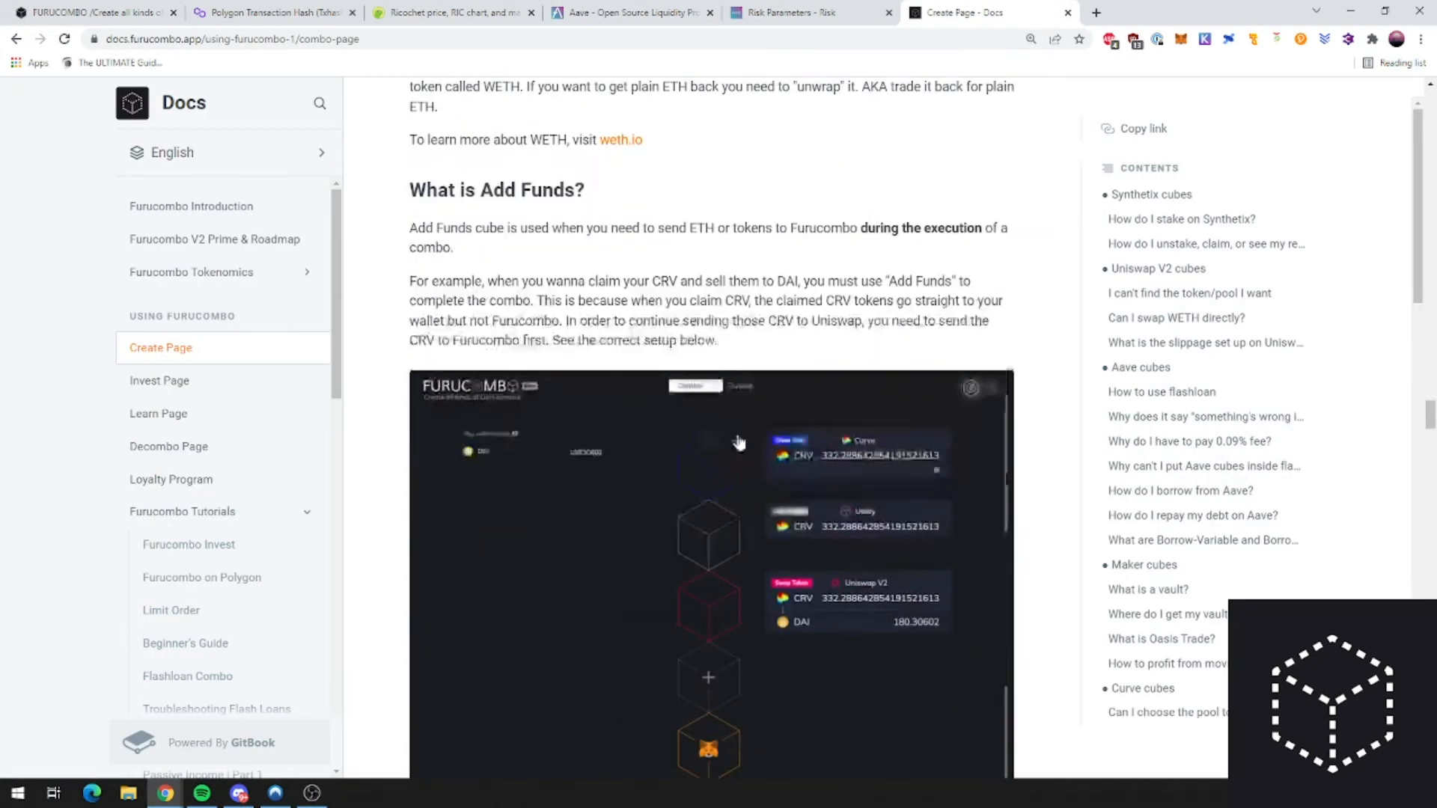
scroll(607, 487, down, 3)
scroll(607, 487, down, 2)
double_click(513, 413)
scroll(685, 476, up, 9)
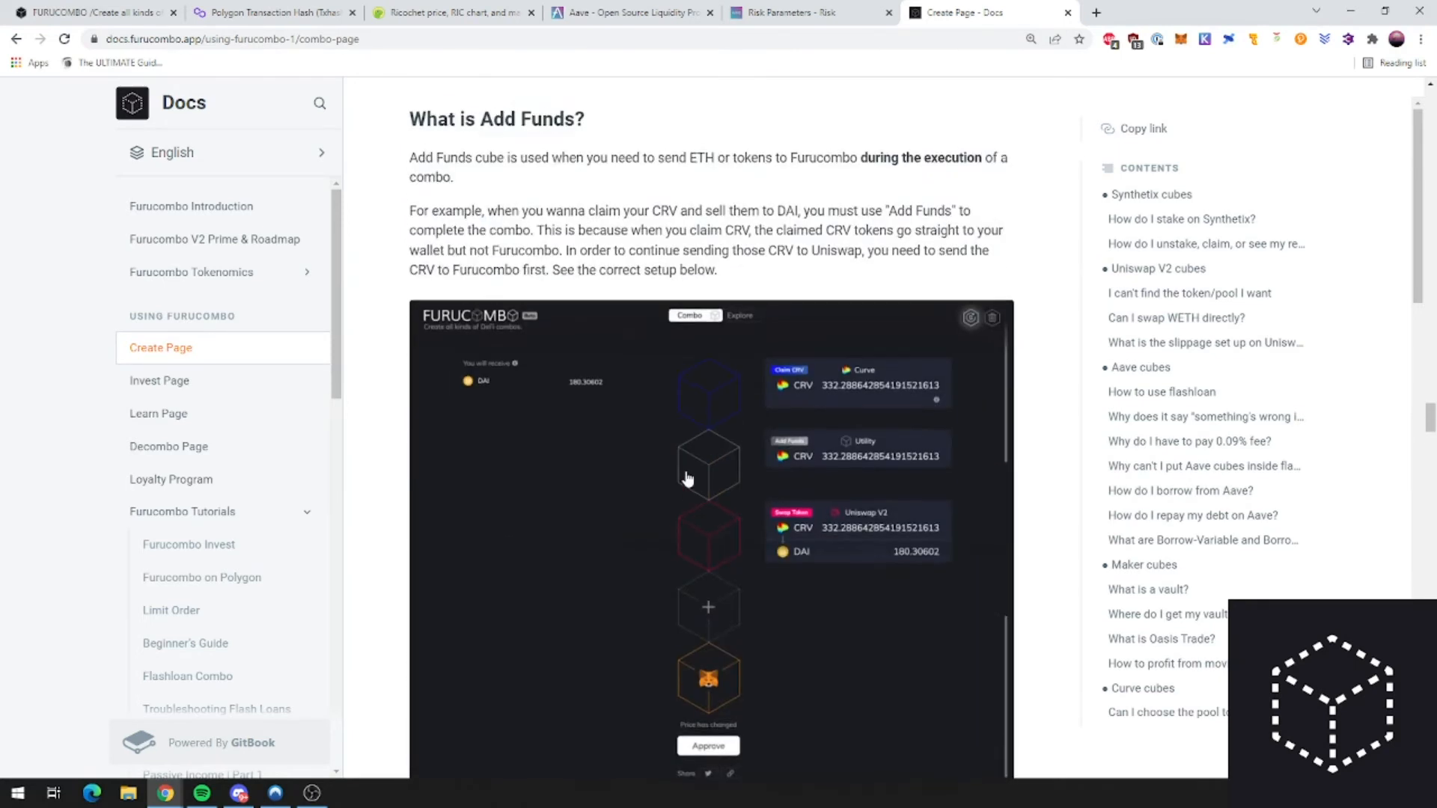
triple_click(477, 335)
scroll(526, 358, down, 5)
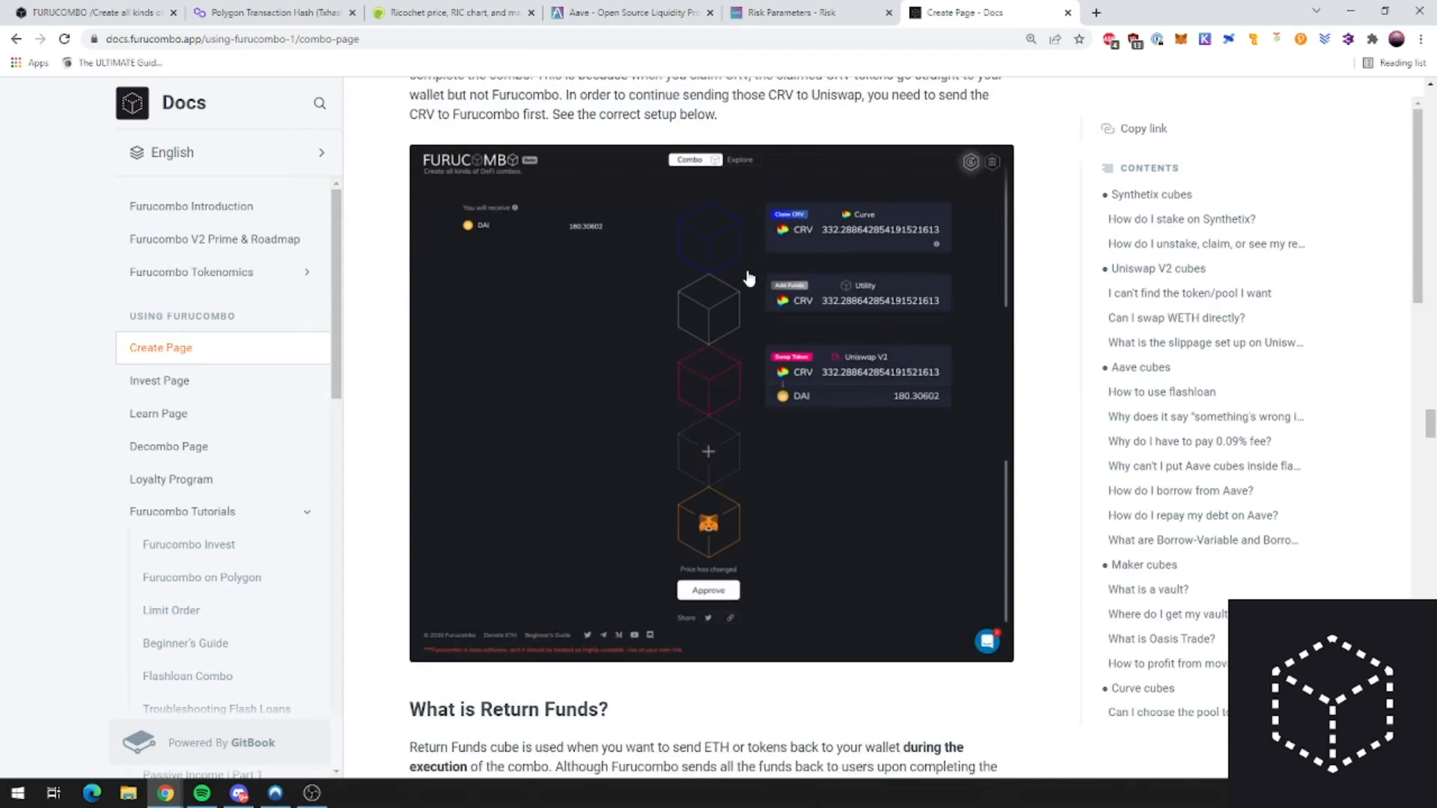
scroll(799, 375, up, 2)
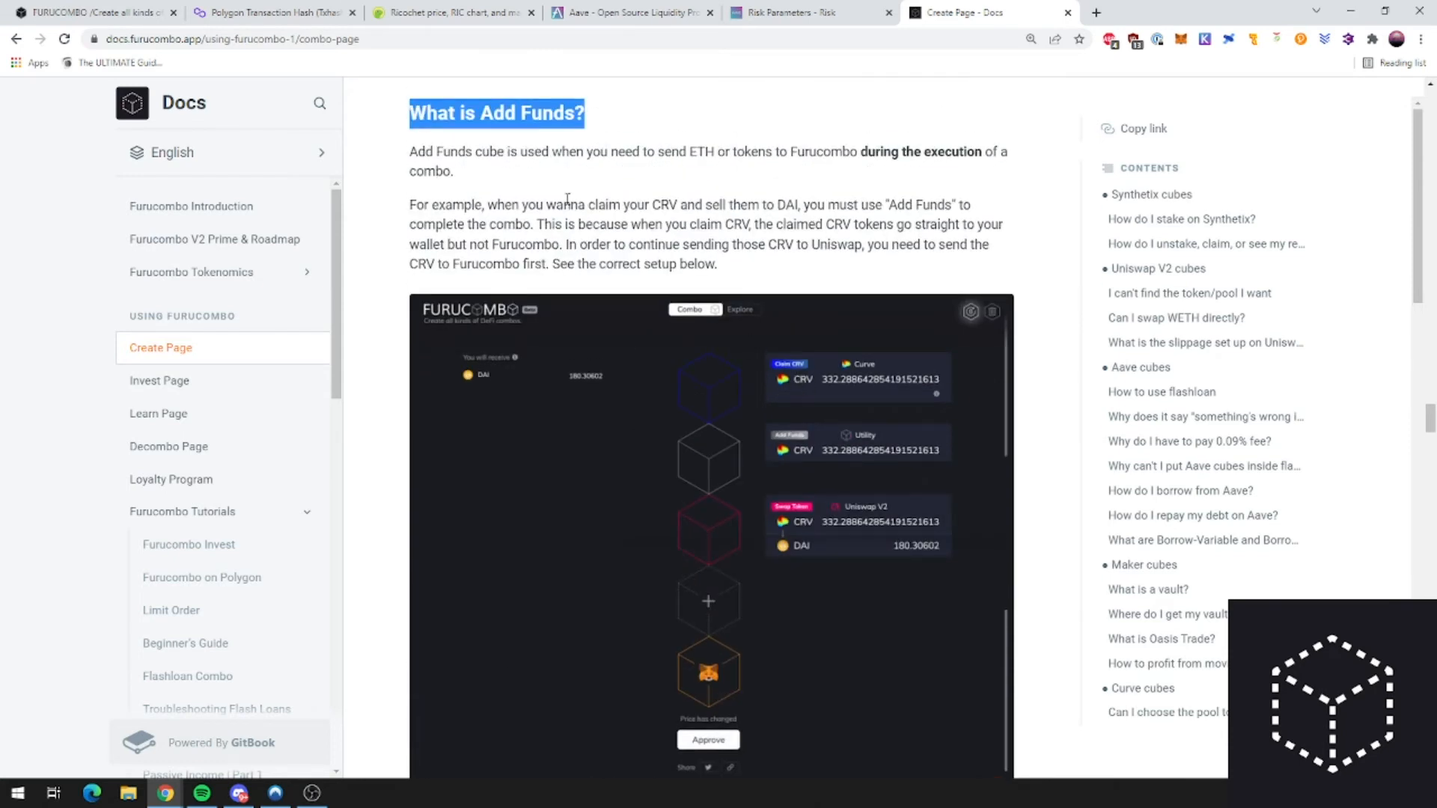
click(521, 169)
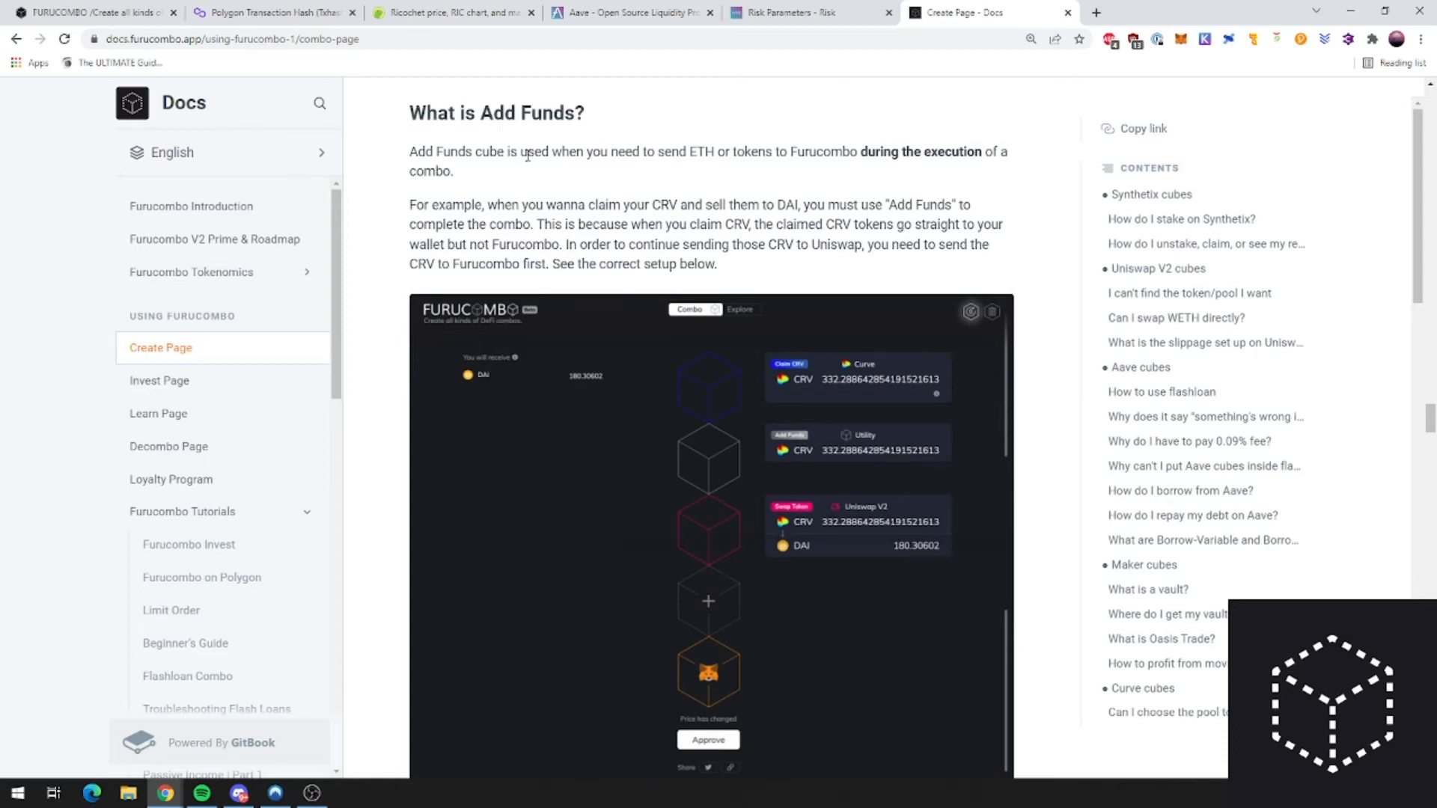
Step: Reread the Return Funds and Add Funds sections, then switch via the Aave tab back to Furucombo
scroll(524, 156, down, 9)
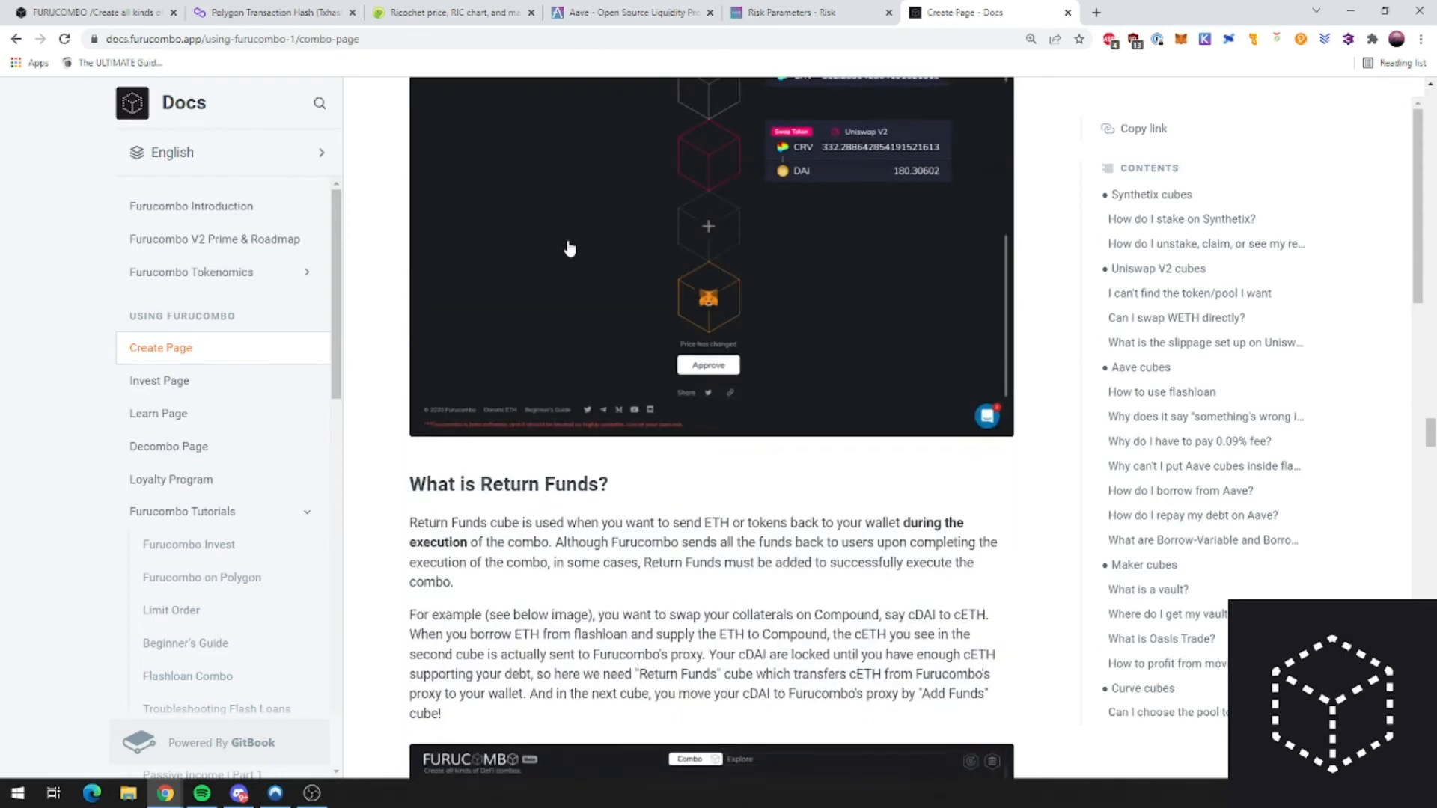
triple_click(523, 187)
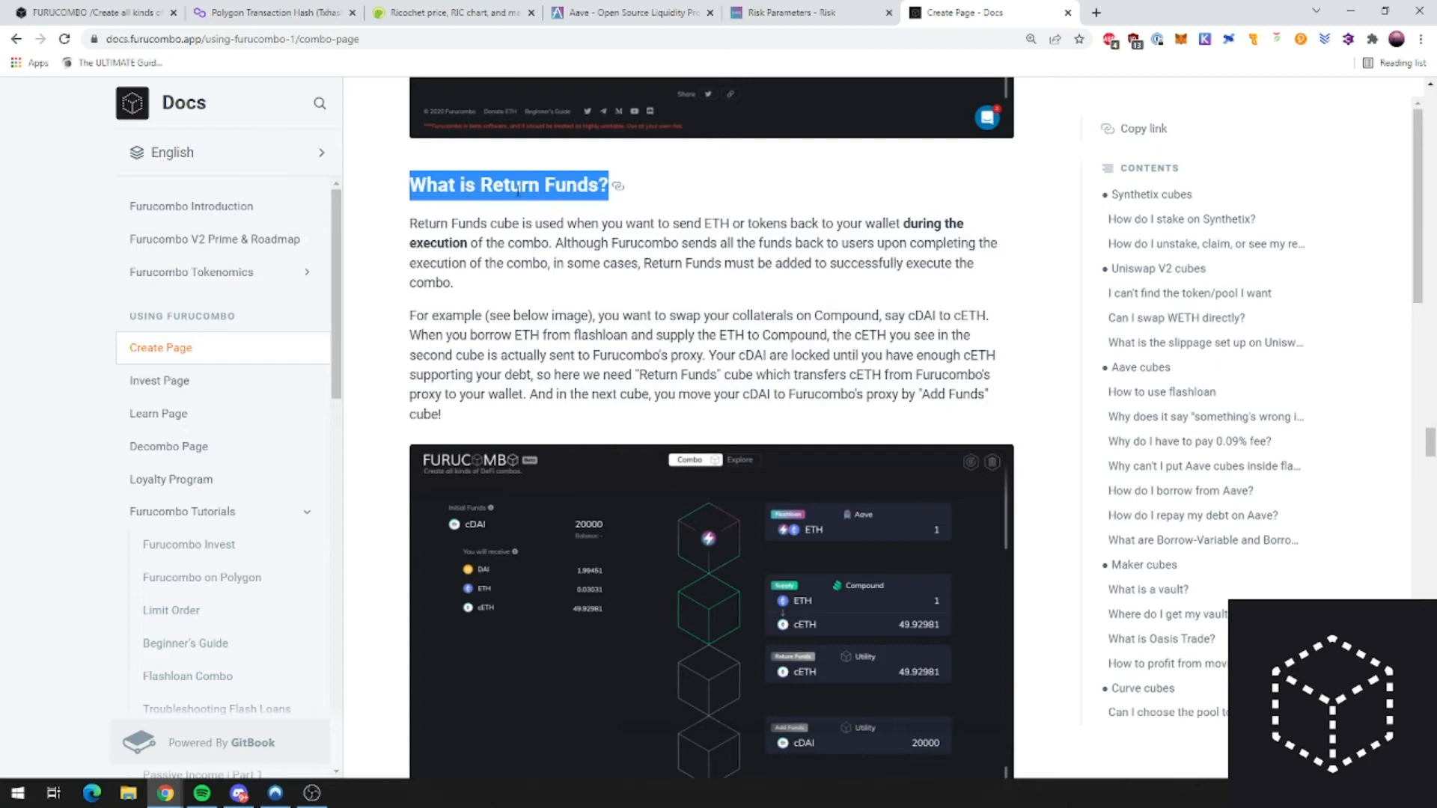
click(563, 246)
triple_click(512, 186)
scroll(534, 223, up, 12)
double_click(469, 337)
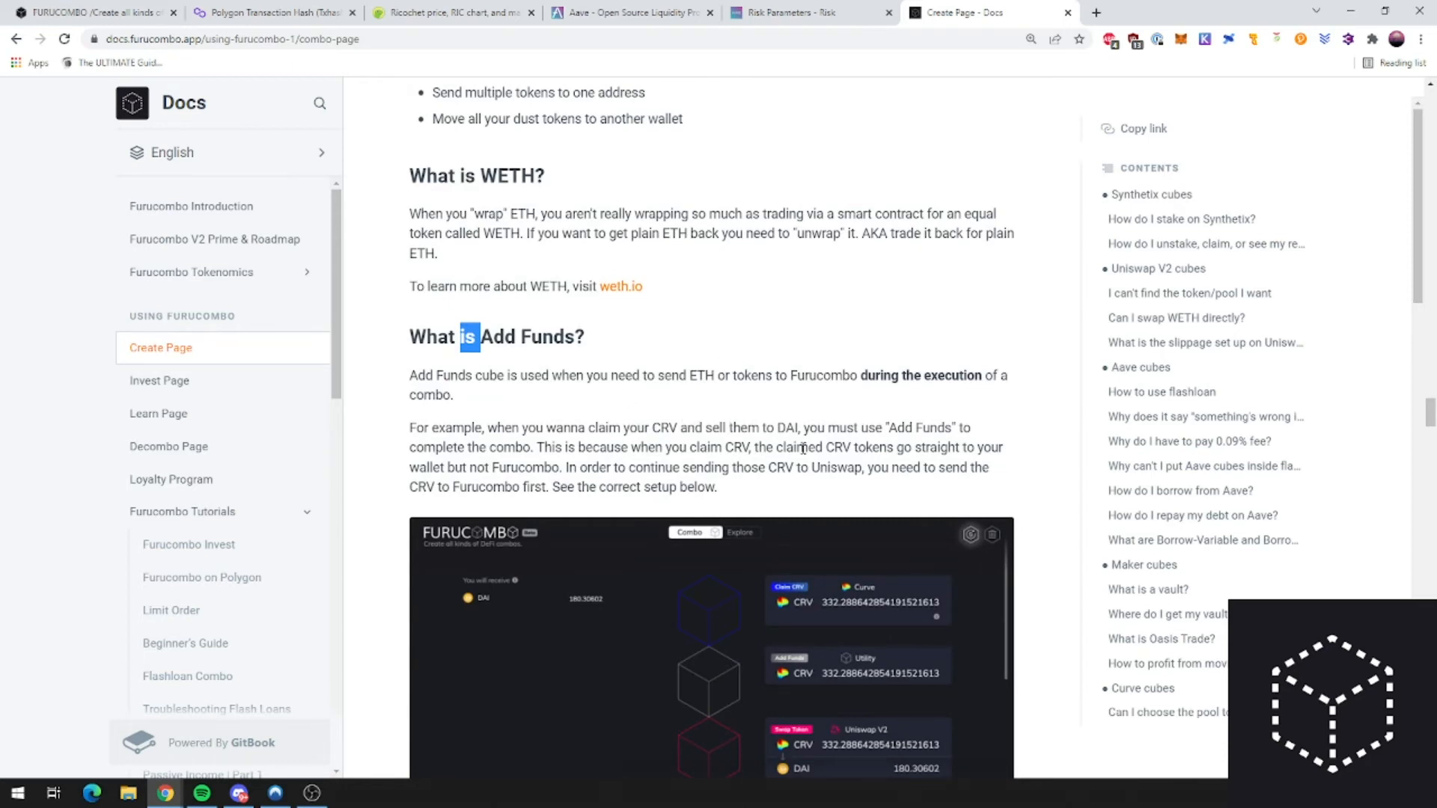
scroll(824, 464, down, 8)
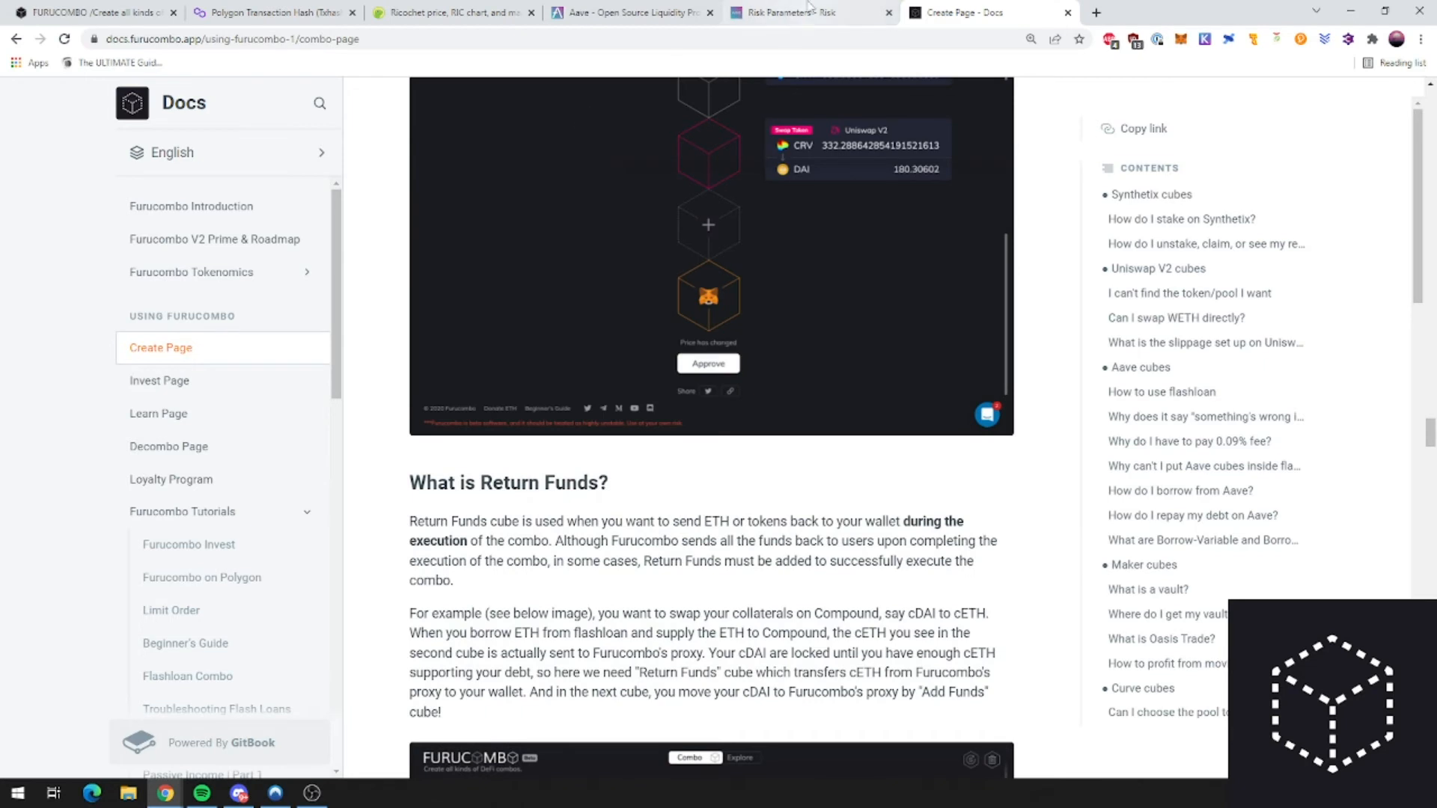
scroll(795, 355, up, 1)
scroll(795, 355, up, 4)
scroll(794, 355, down, 7)
click(794, 12)
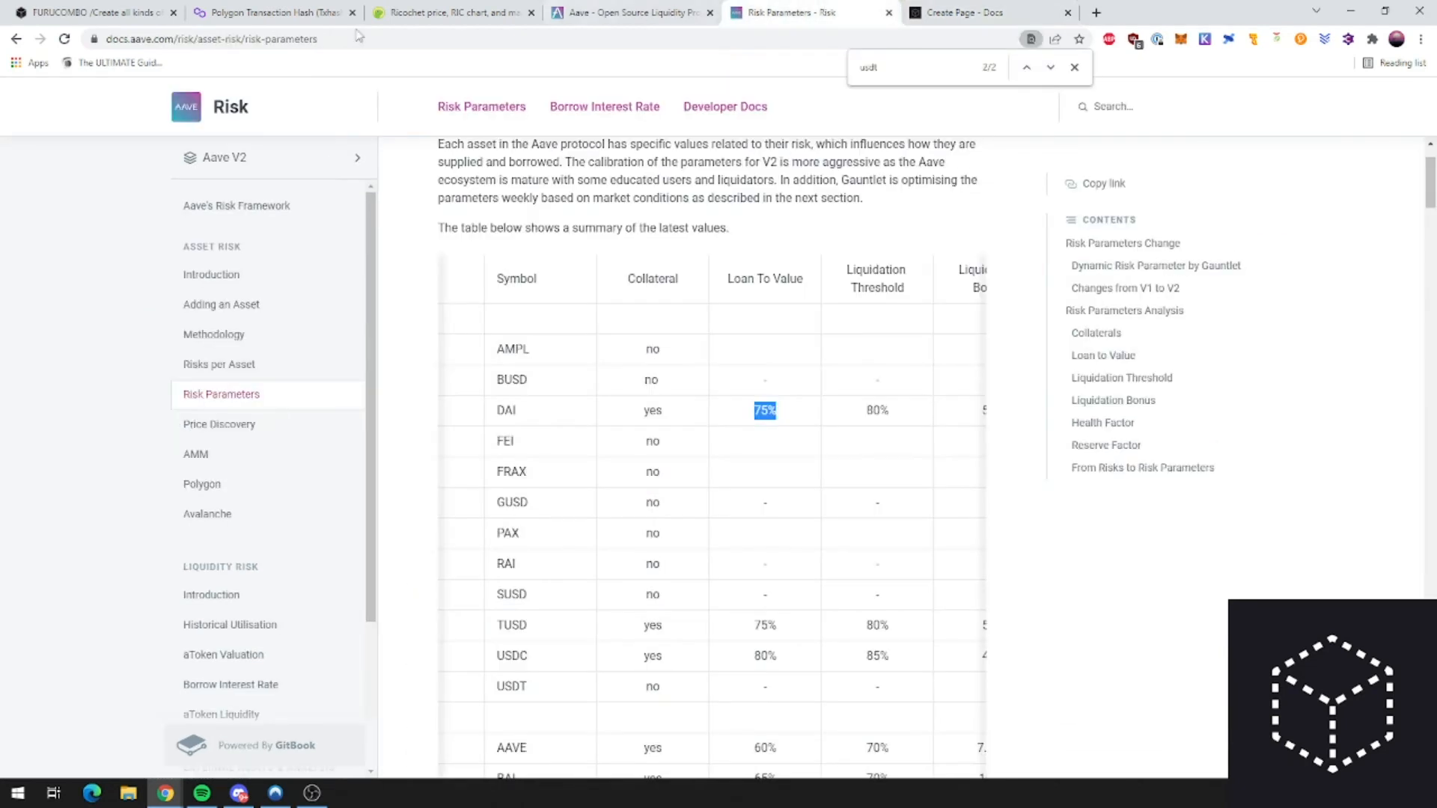
click(97, 6)
Step: Scroll up to the Return Funds cube and delete it with its trash icon
scroll(904, 427, down, 3)
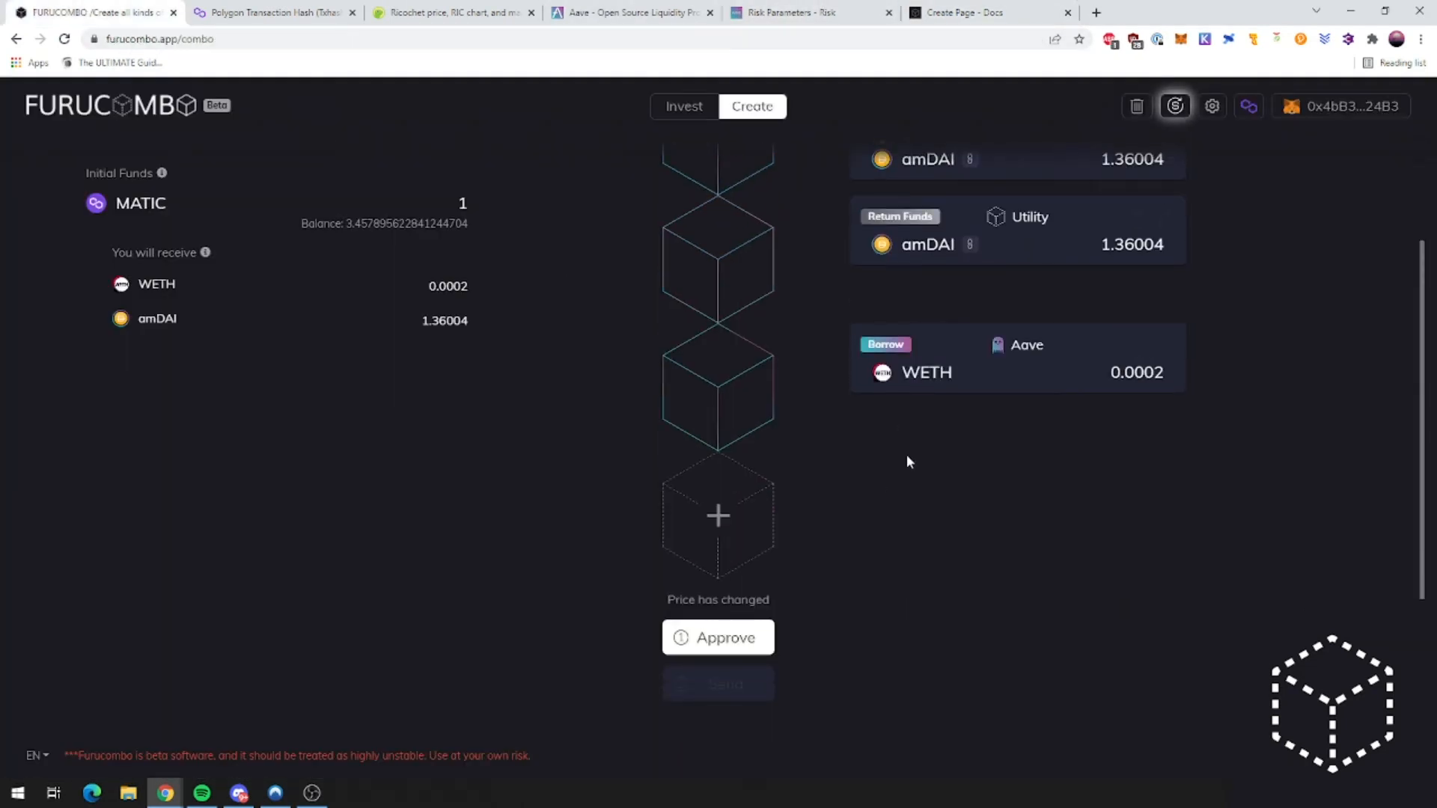
scroll(907, 462, up, 2)
scroll(1021, 401, up, 1)
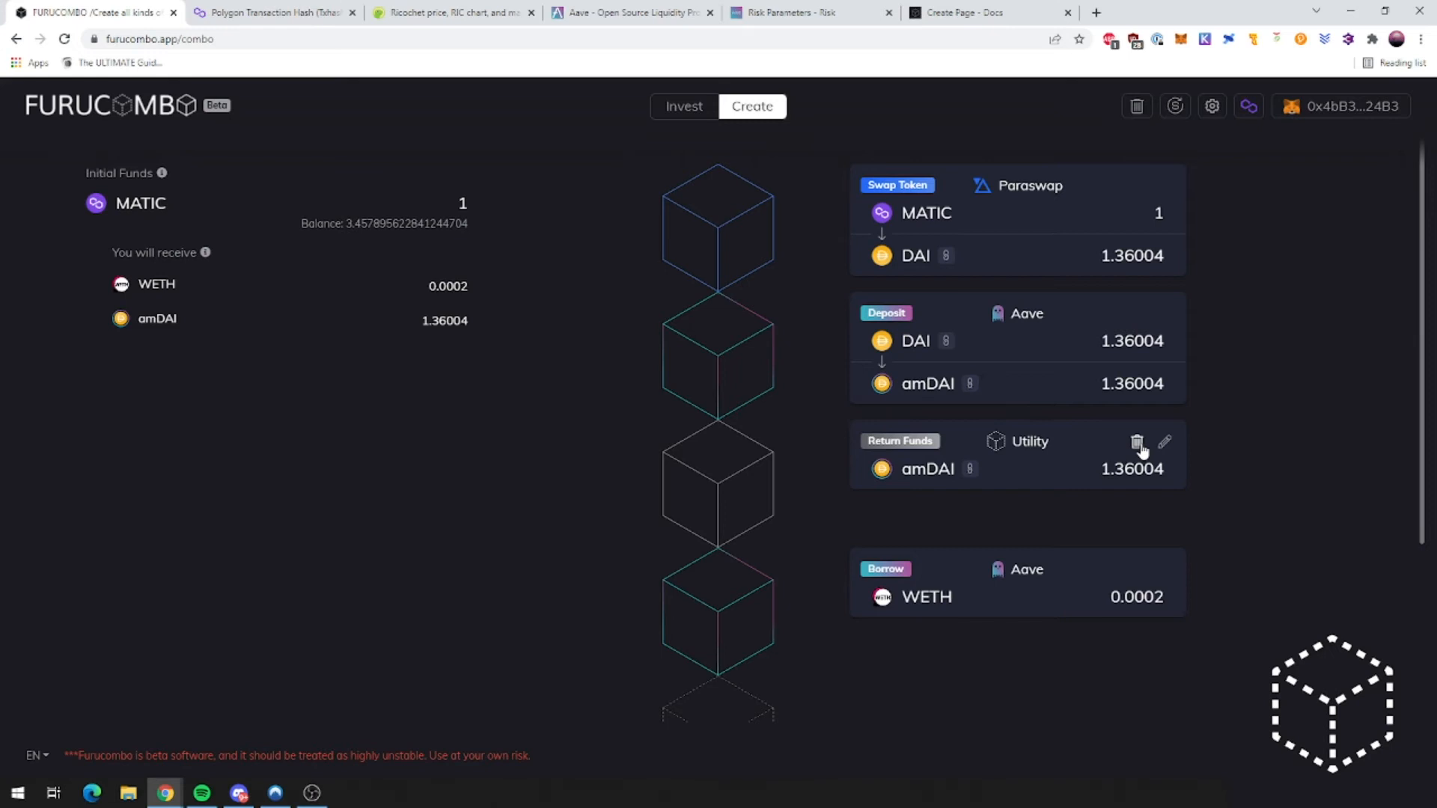
click(1136, 443)
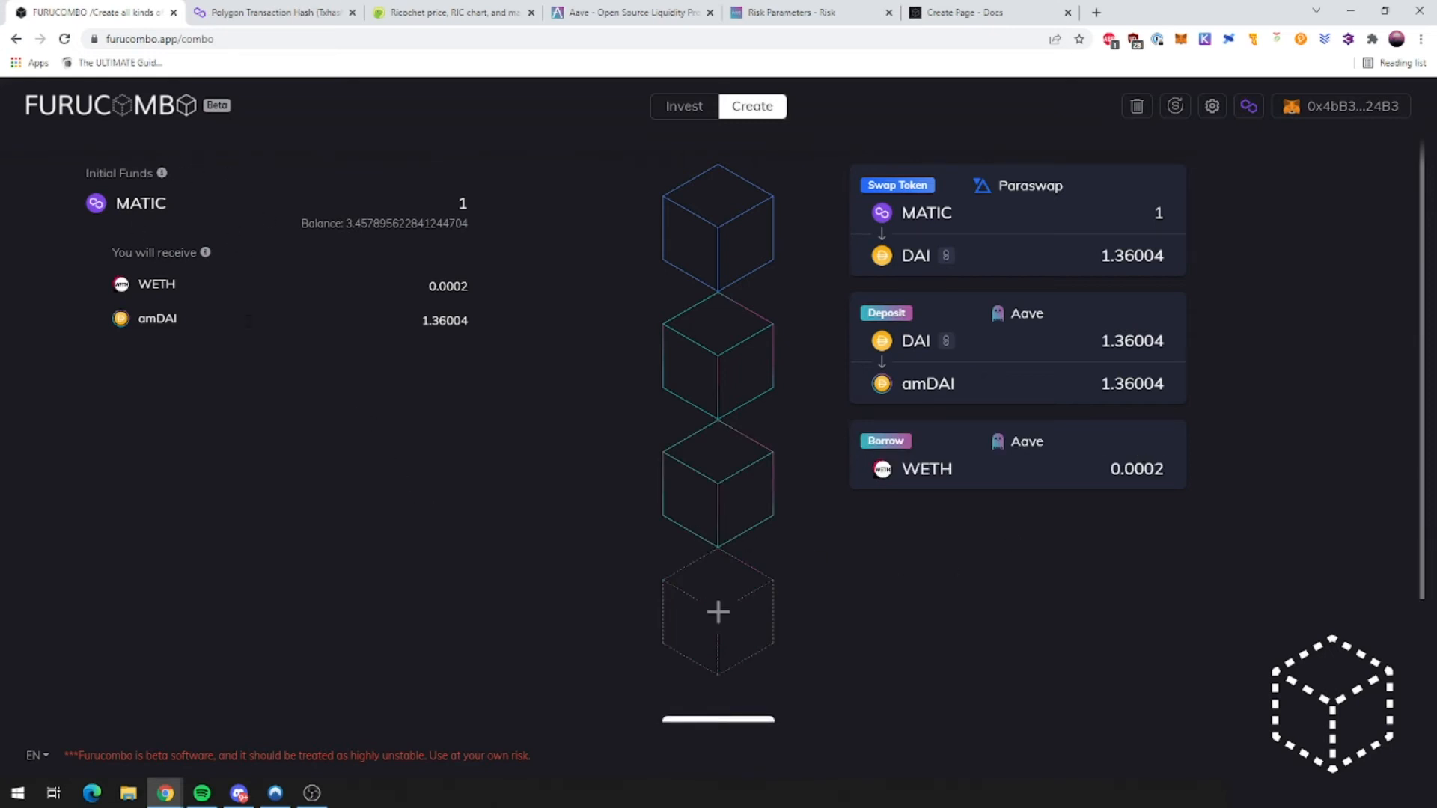
Step: Add an Add Funds cube for 1.36 amDAI and move it above the Borrow step
scroll(485, 389, down, 2)
click(749, 539)
scroll(748, 501, down, 1)
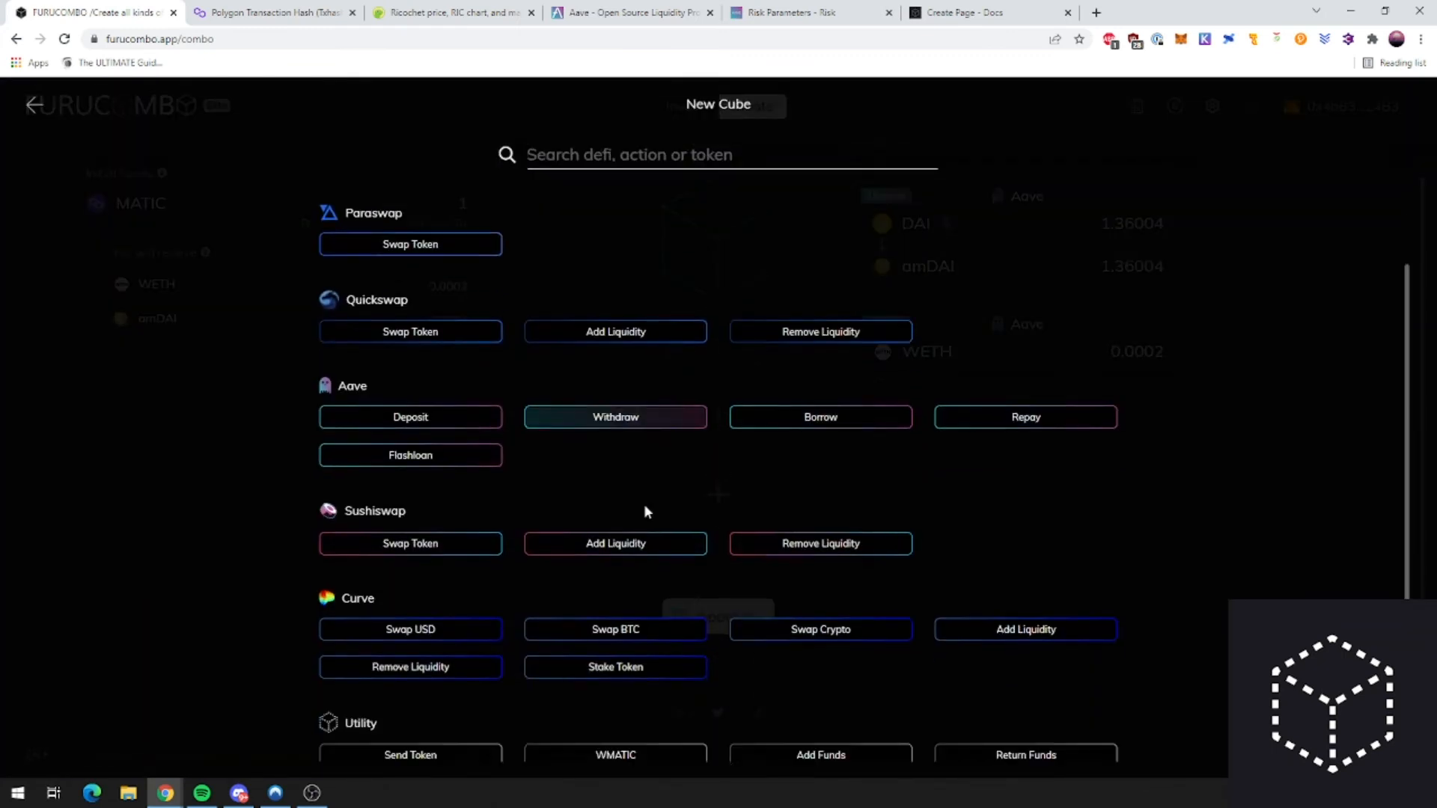
click(860, 737)
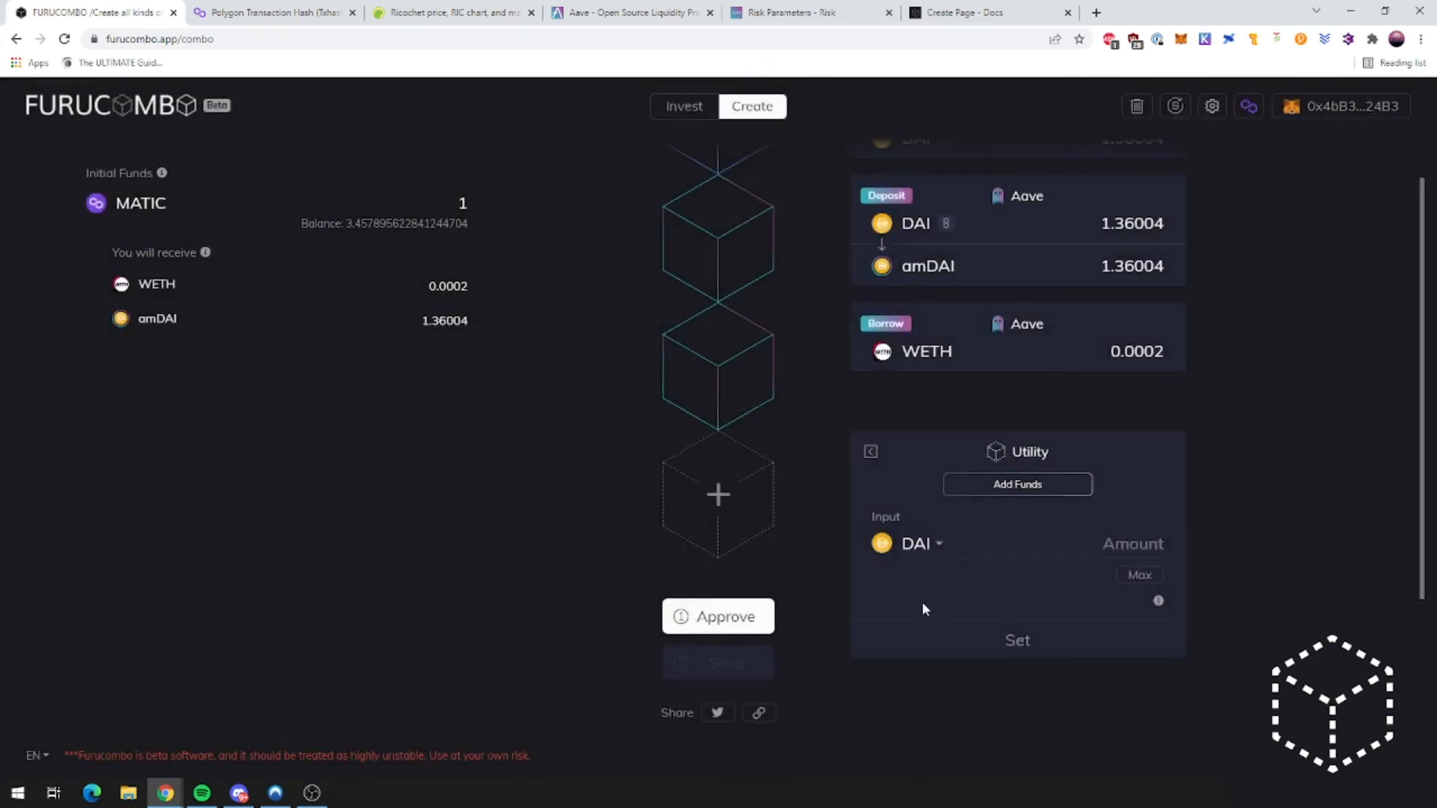
click(931, 544)
text(am)
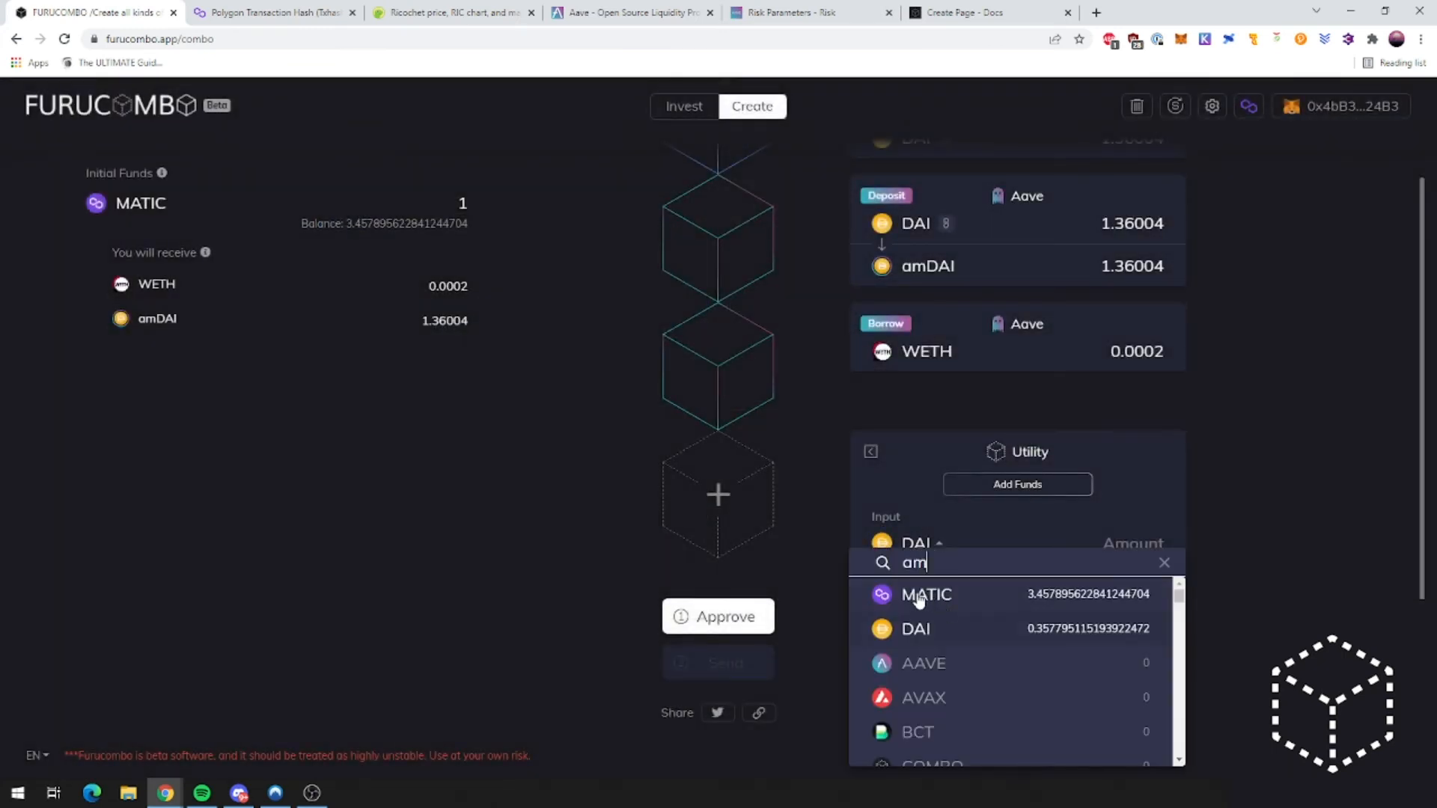
text(dai)
click(953, 639)
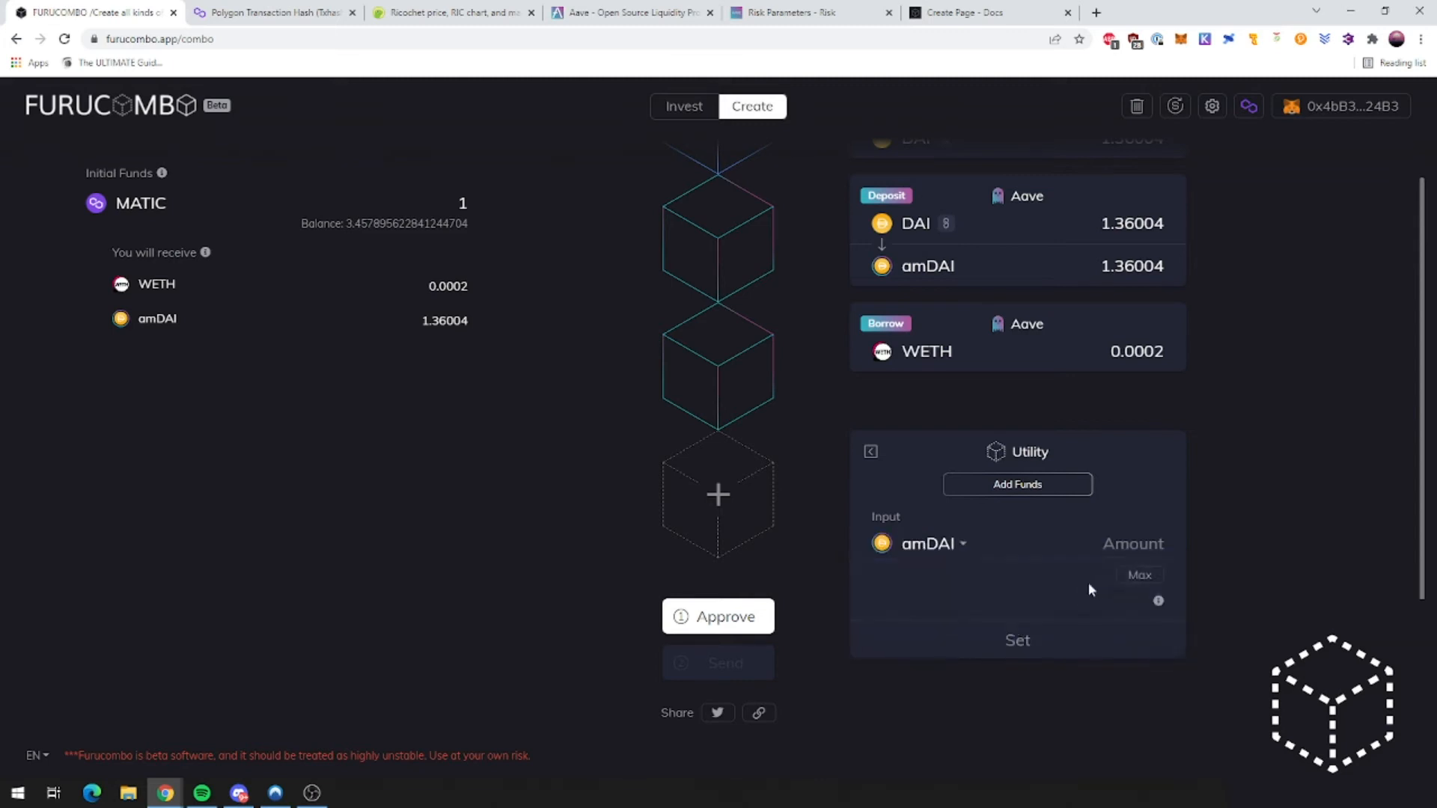
click(1119, 542)
text(1.365)
click(1050, 632)
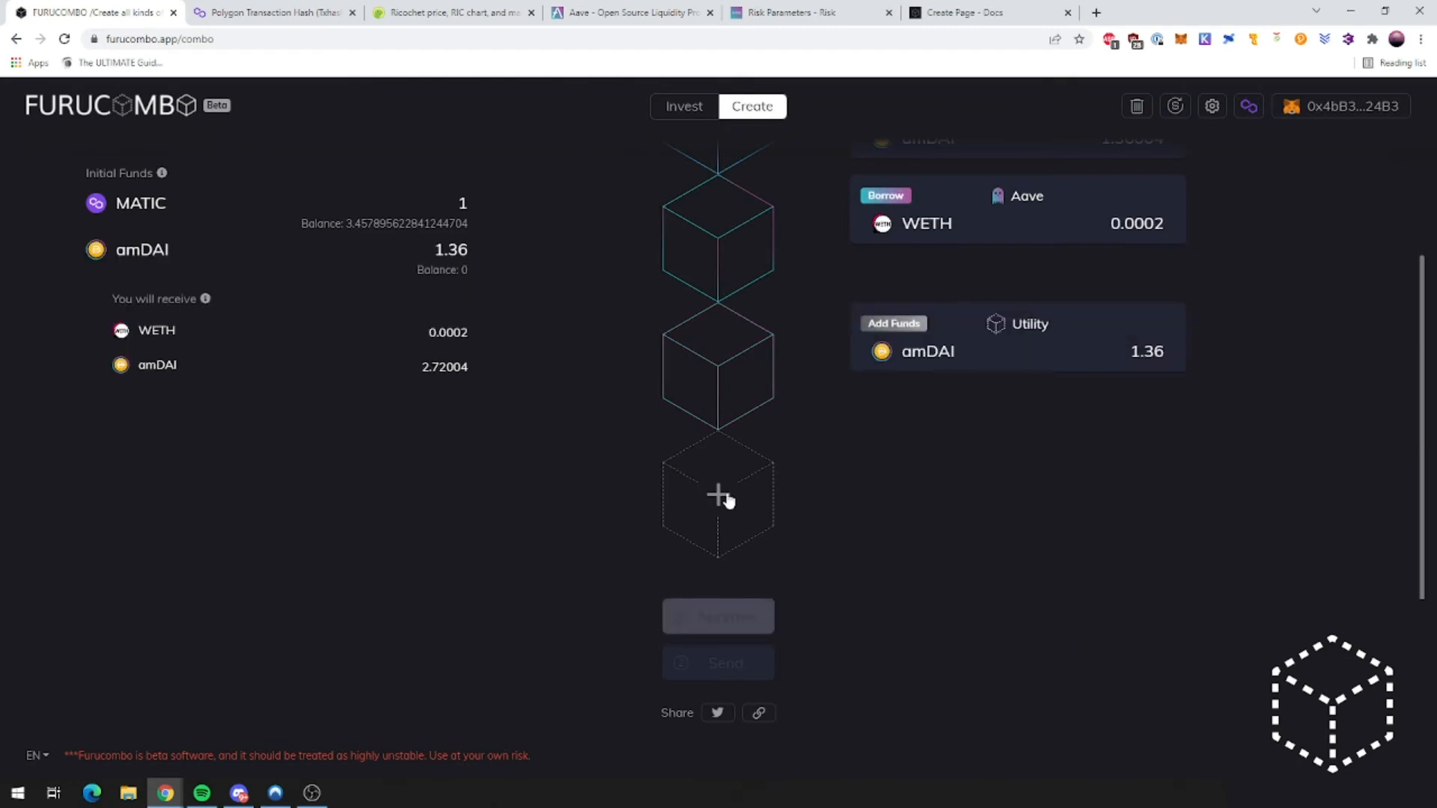
scroll(958, 363, up, 2)
drag(972, 471, 966, 323)
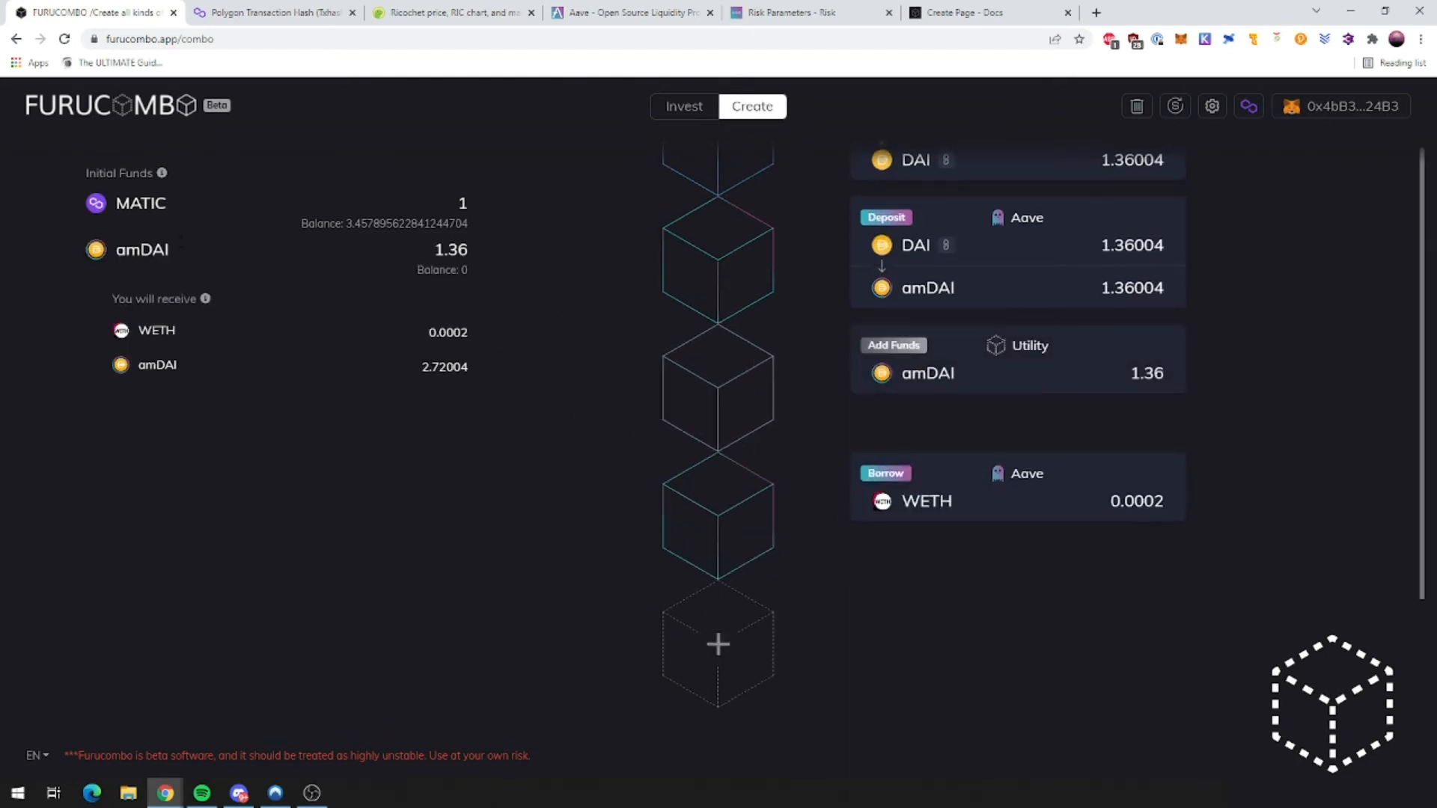
Step: Delete the 1.36 amDAI Add Funds cube from the combo
double_click(462, 250)
scroll(573, 442, down, 2)
scroll(555, 383, up, 3)
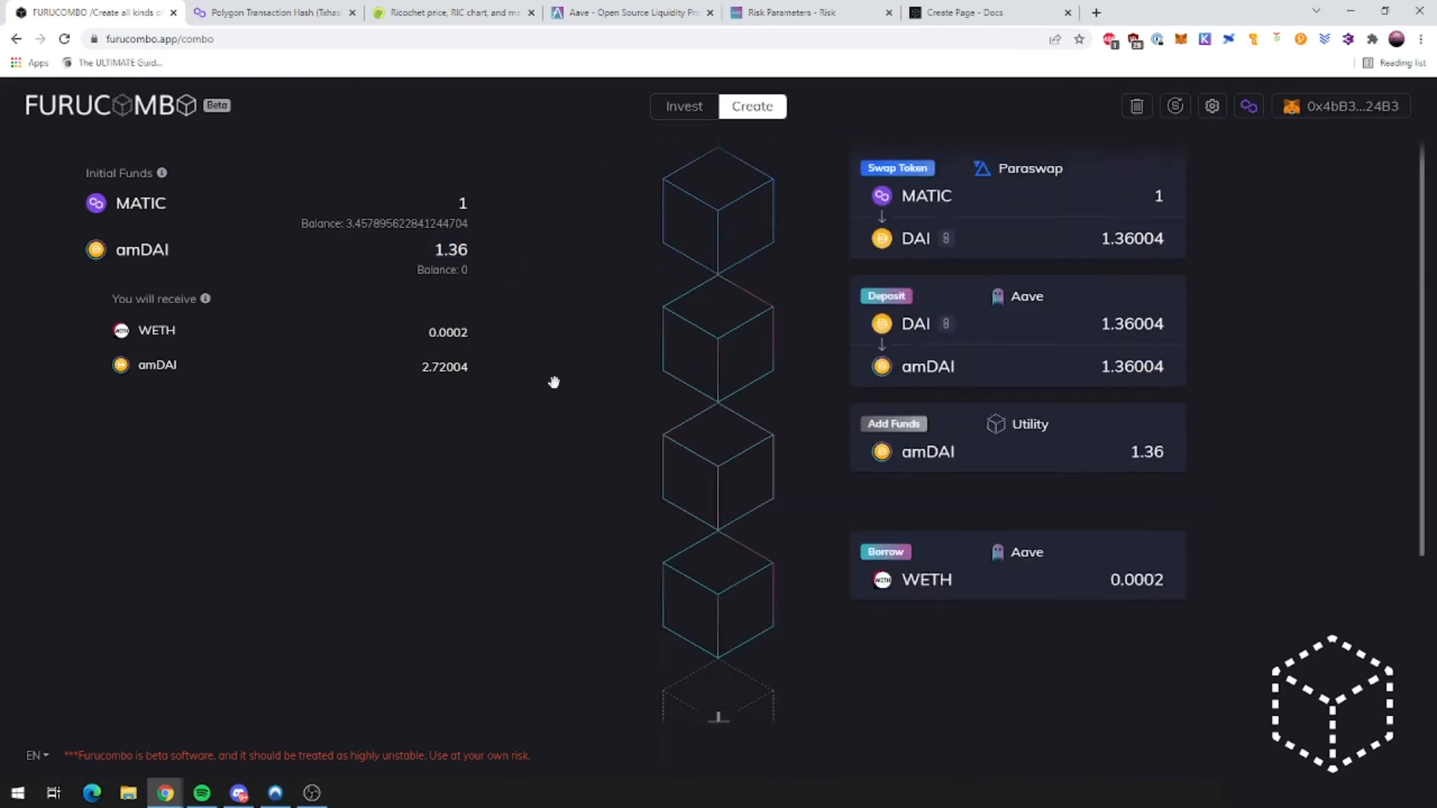
double_click(452, 250)
double_click(143, 250)
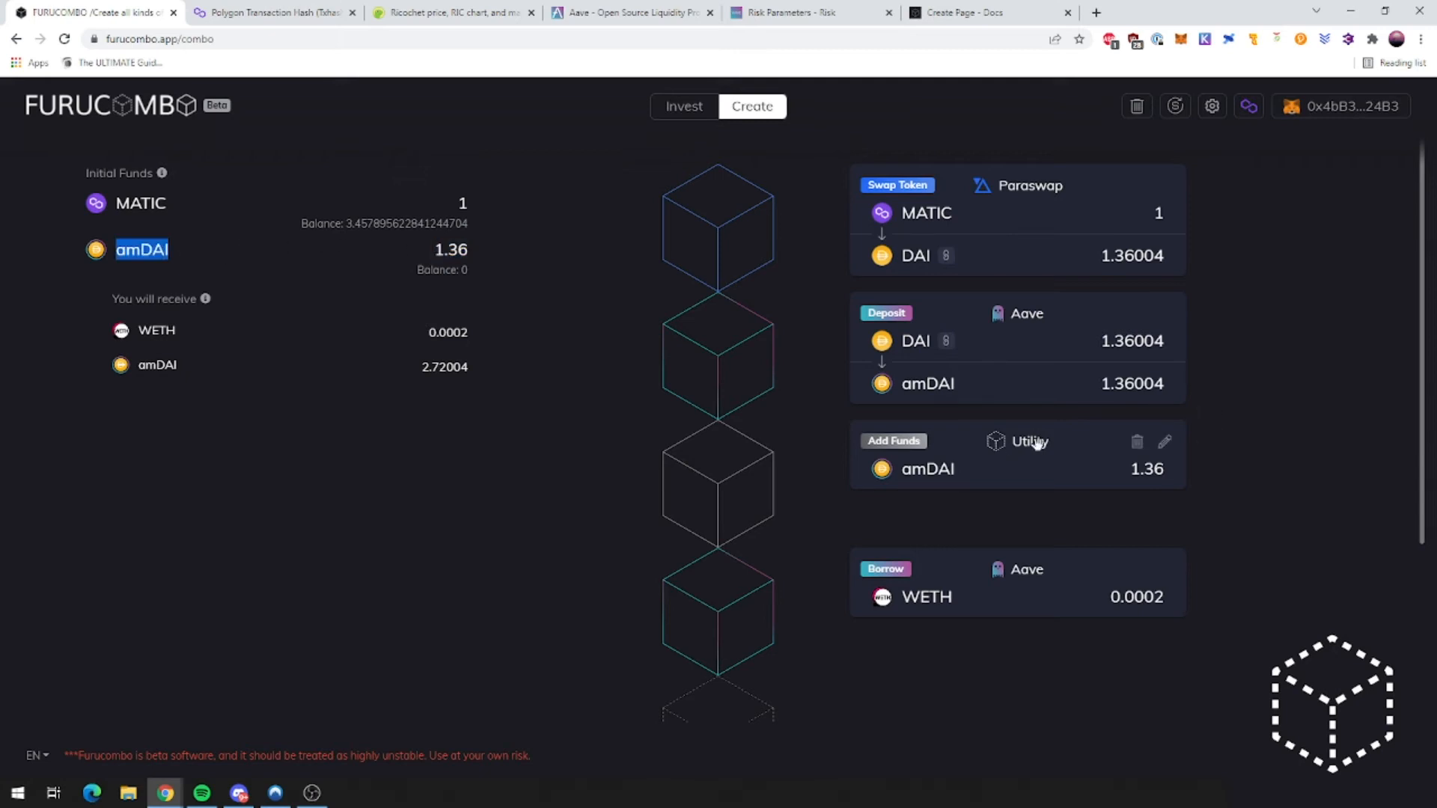
click(1137, 445)
scroll(722, 569, down, 2)
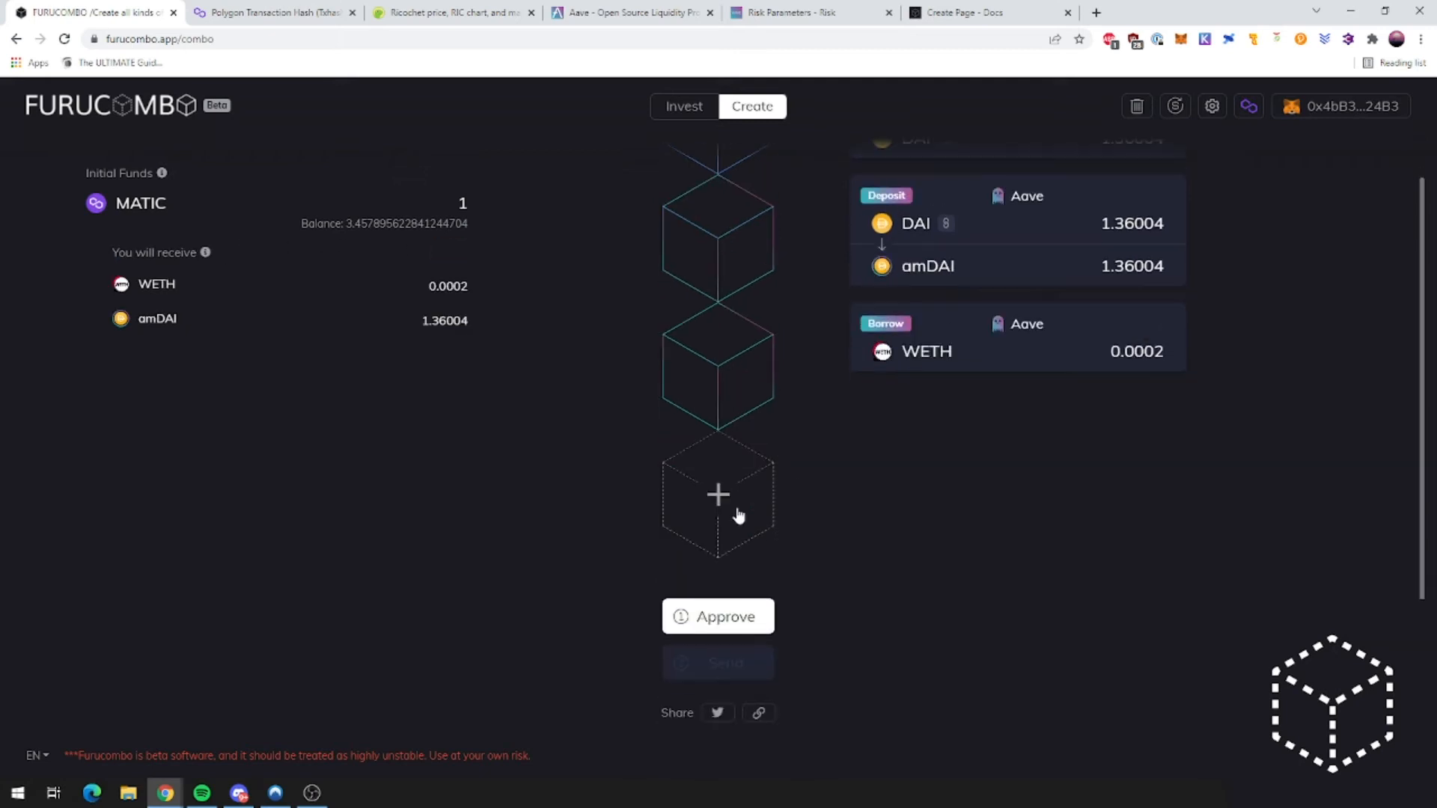
click(720, 500)
click(33, 104)
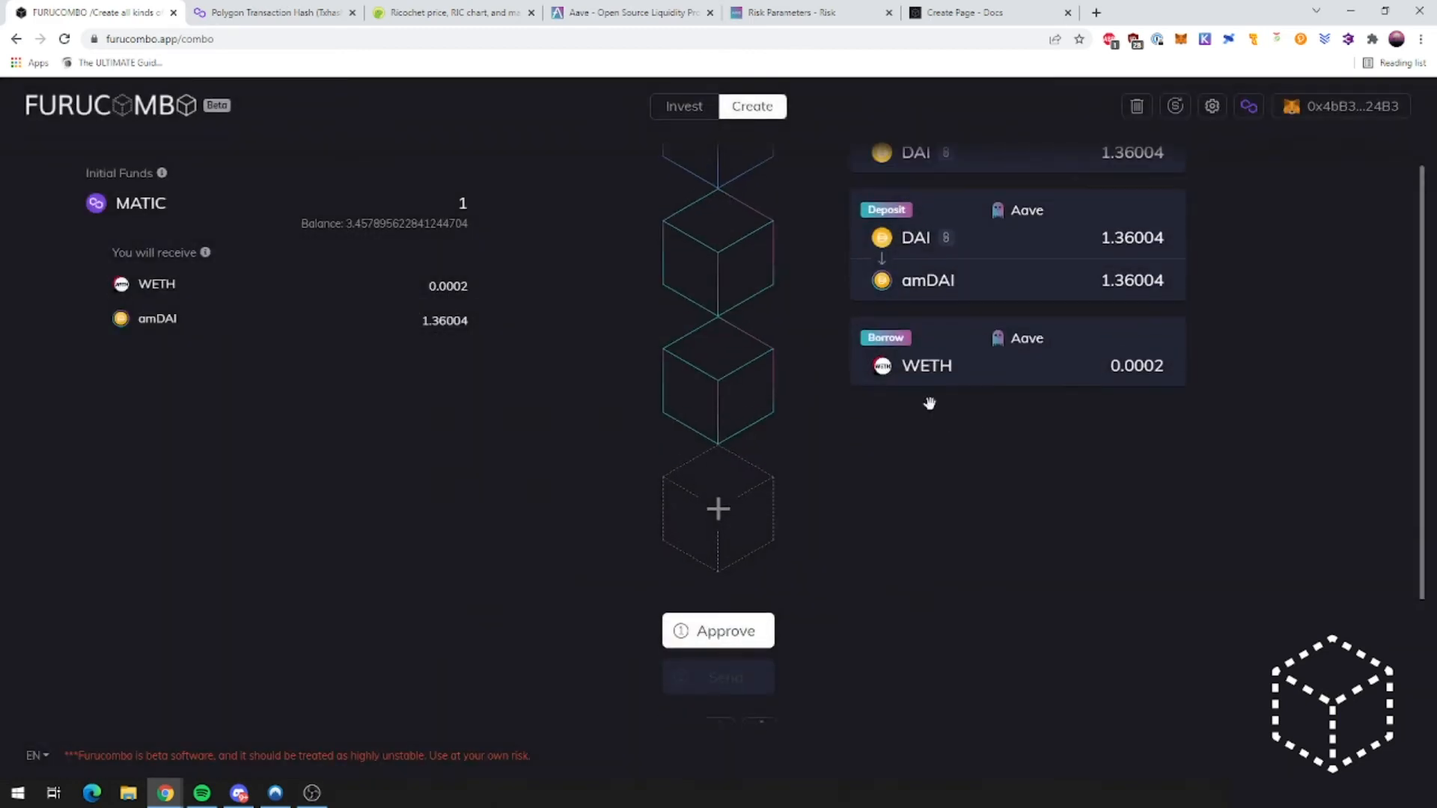
scroll(951, 359, up, 2)
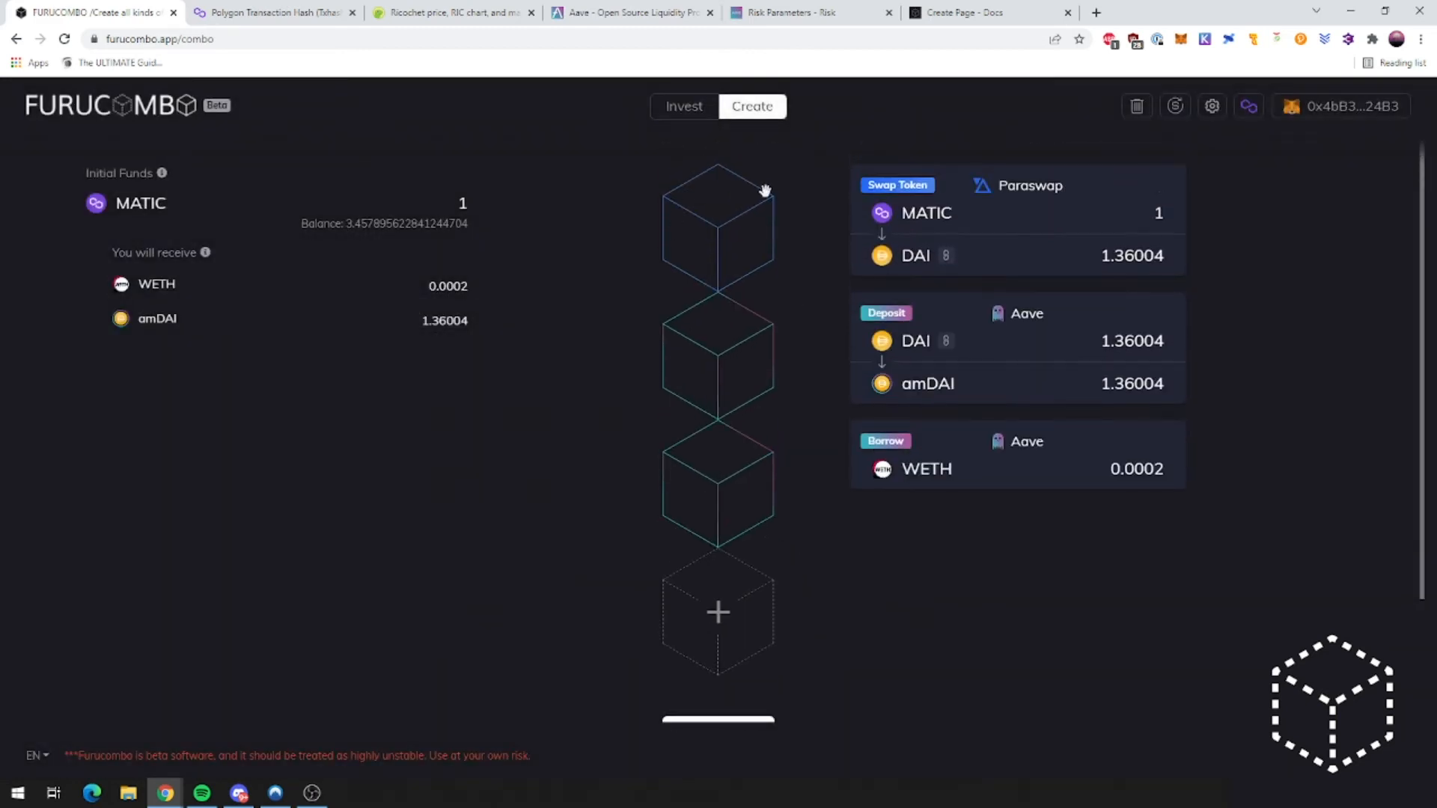
scroll(836, 575, down, 2)
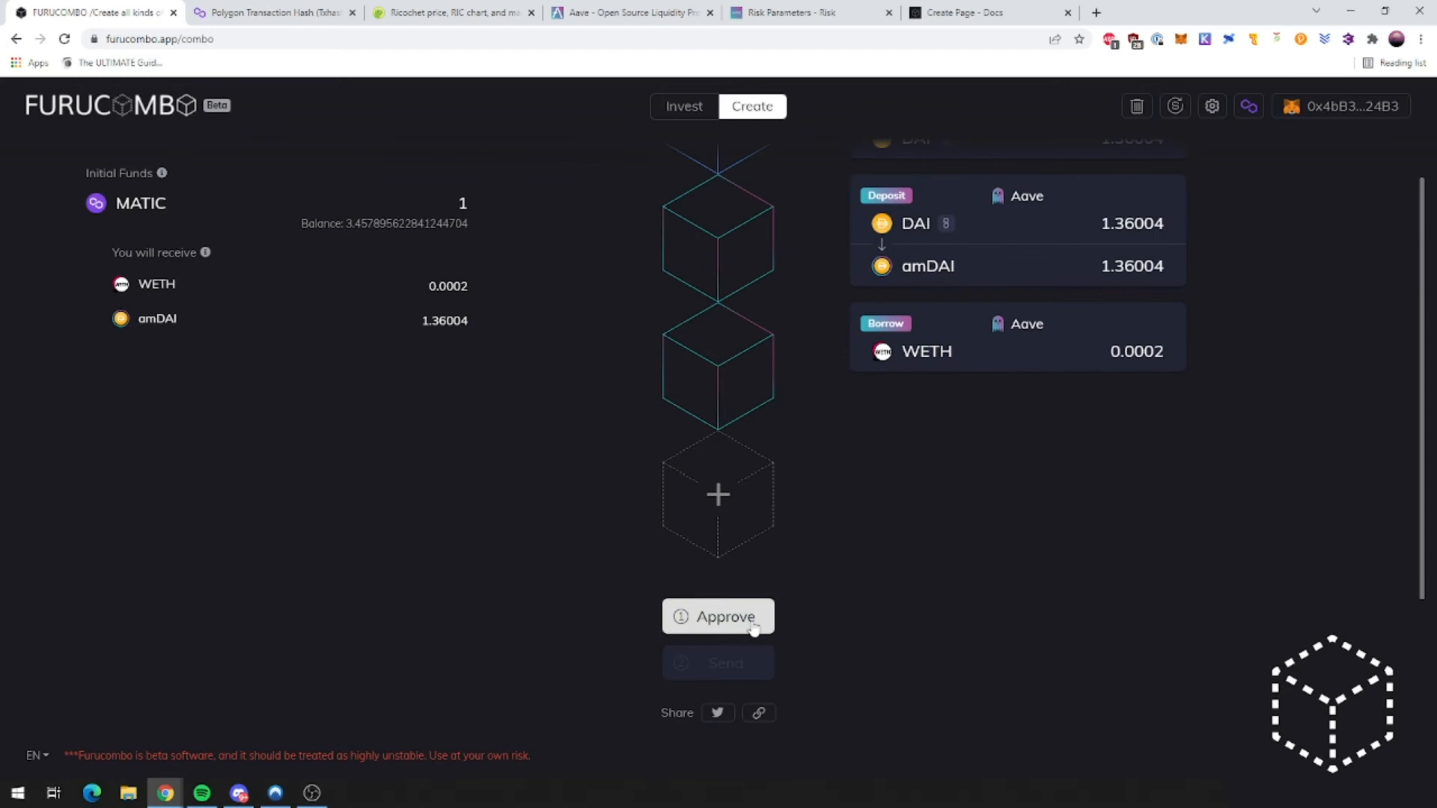
scroll(935, 360, up, 2)
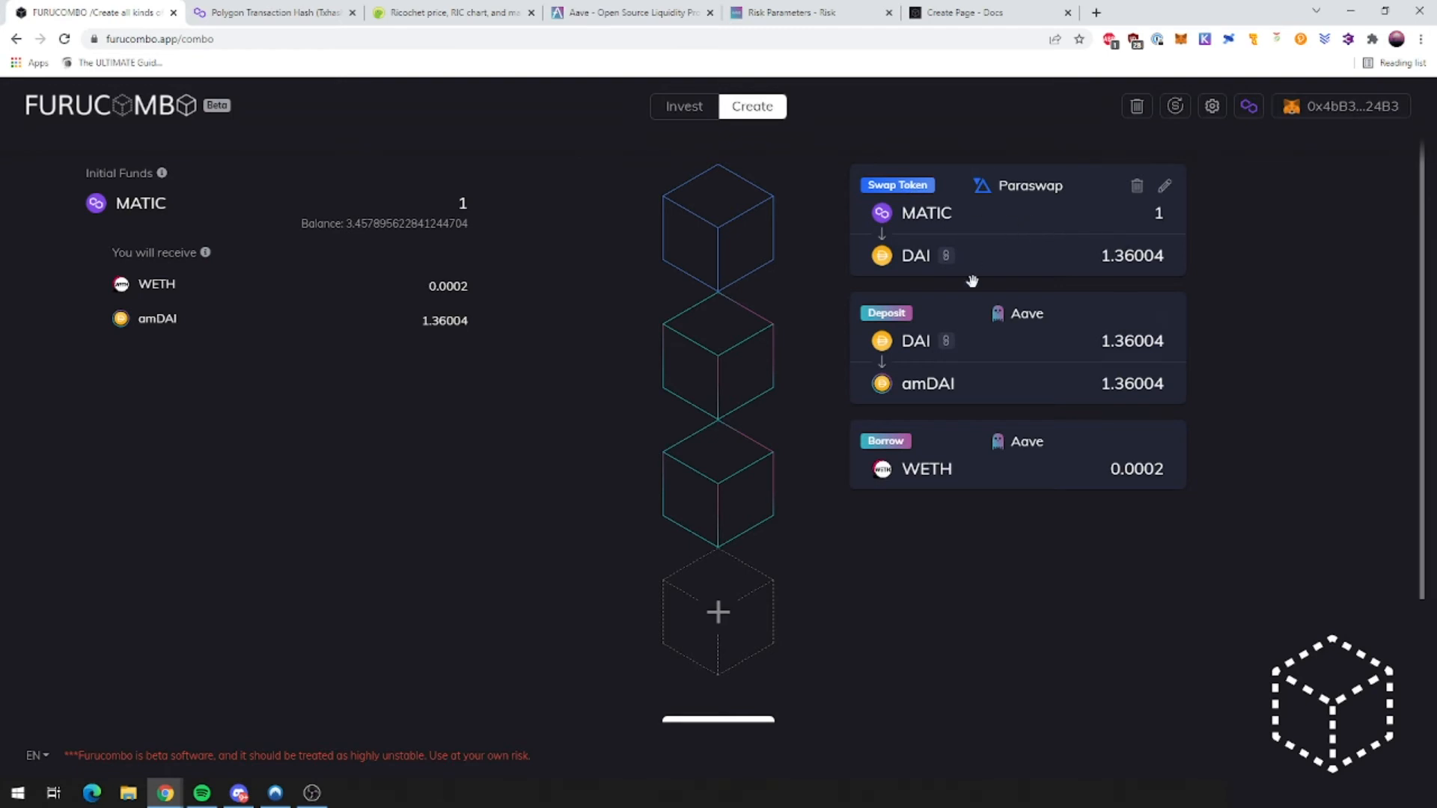
scroll(809, 597, down, 2)
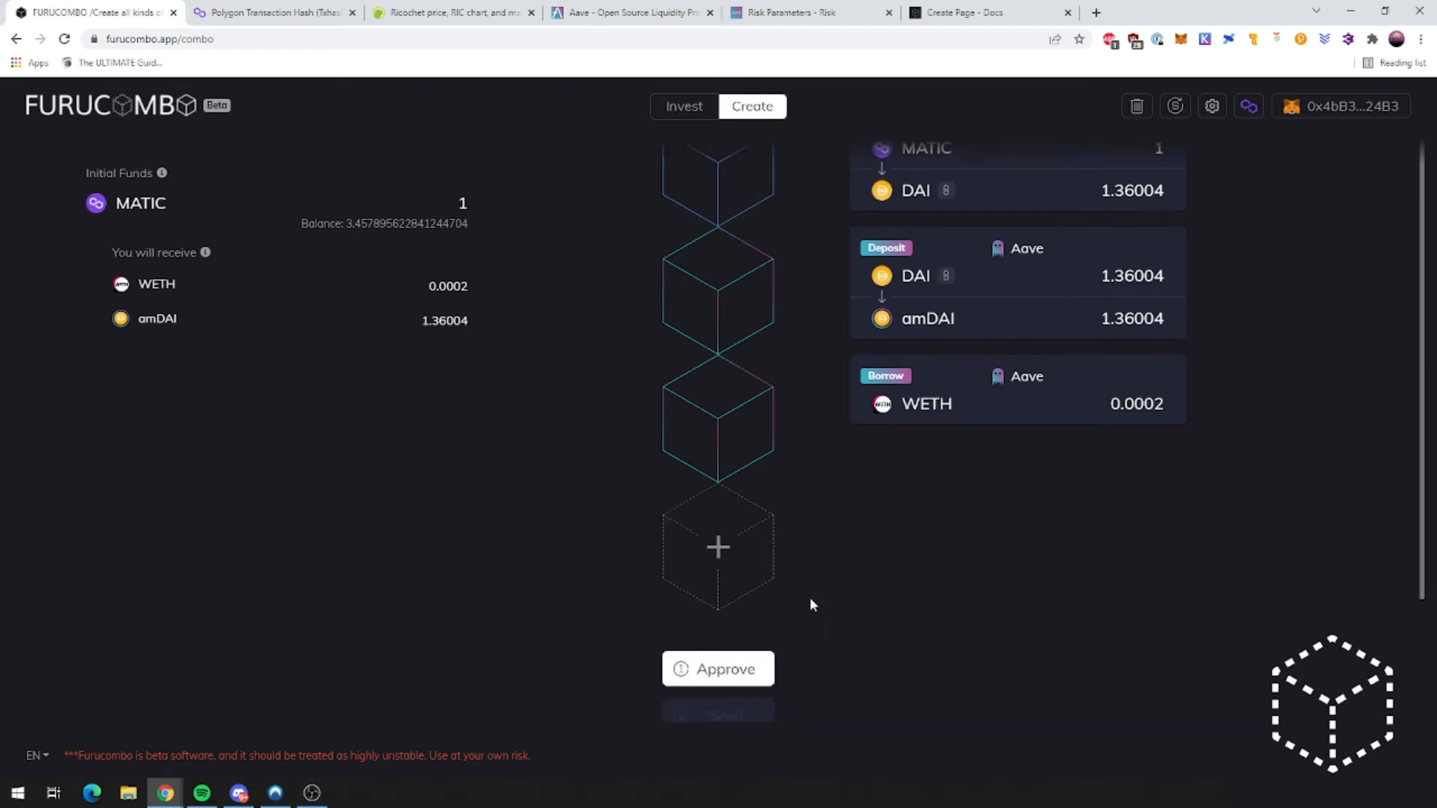
click(717, 616)
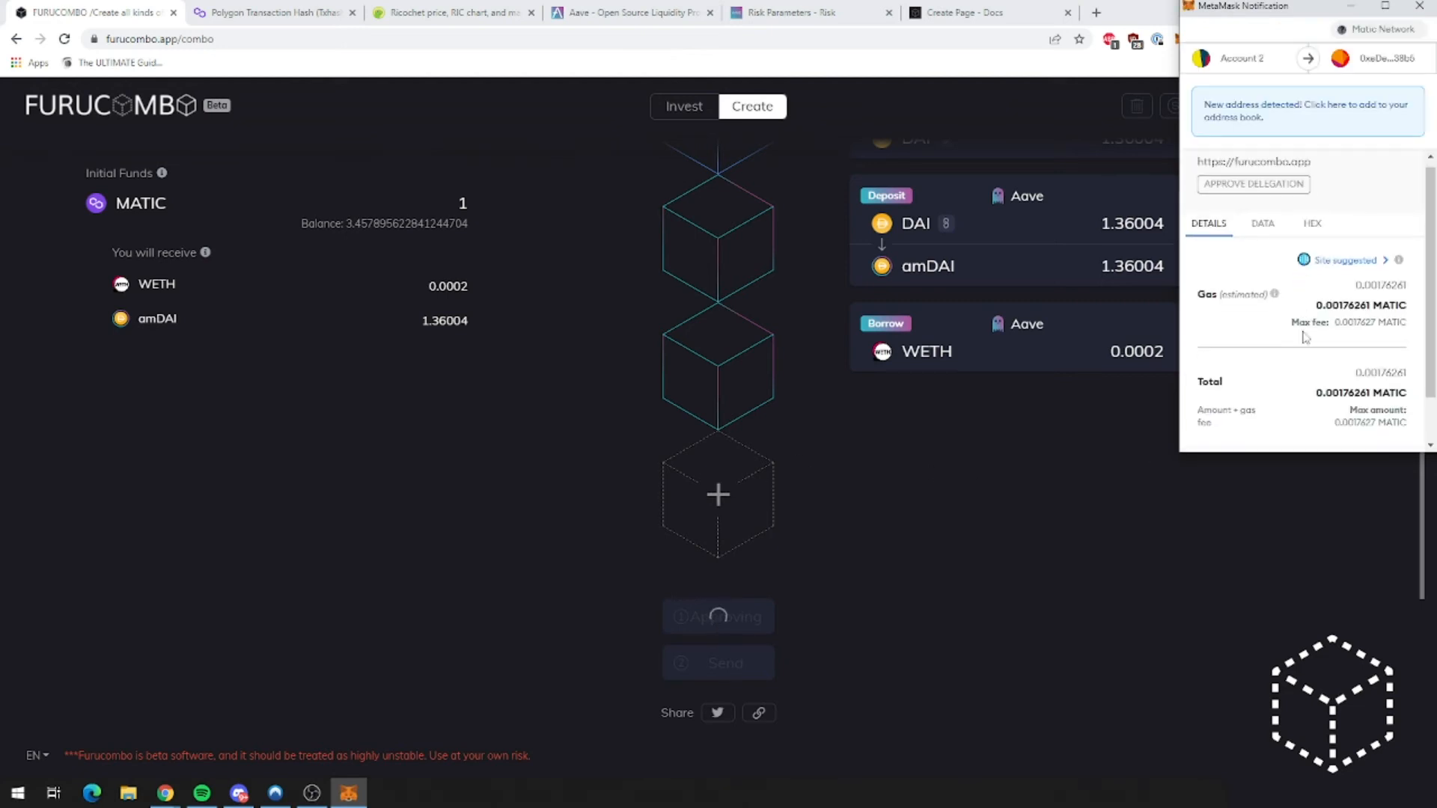
scroll(1304, 344, down, 2)
click(1253, 424)
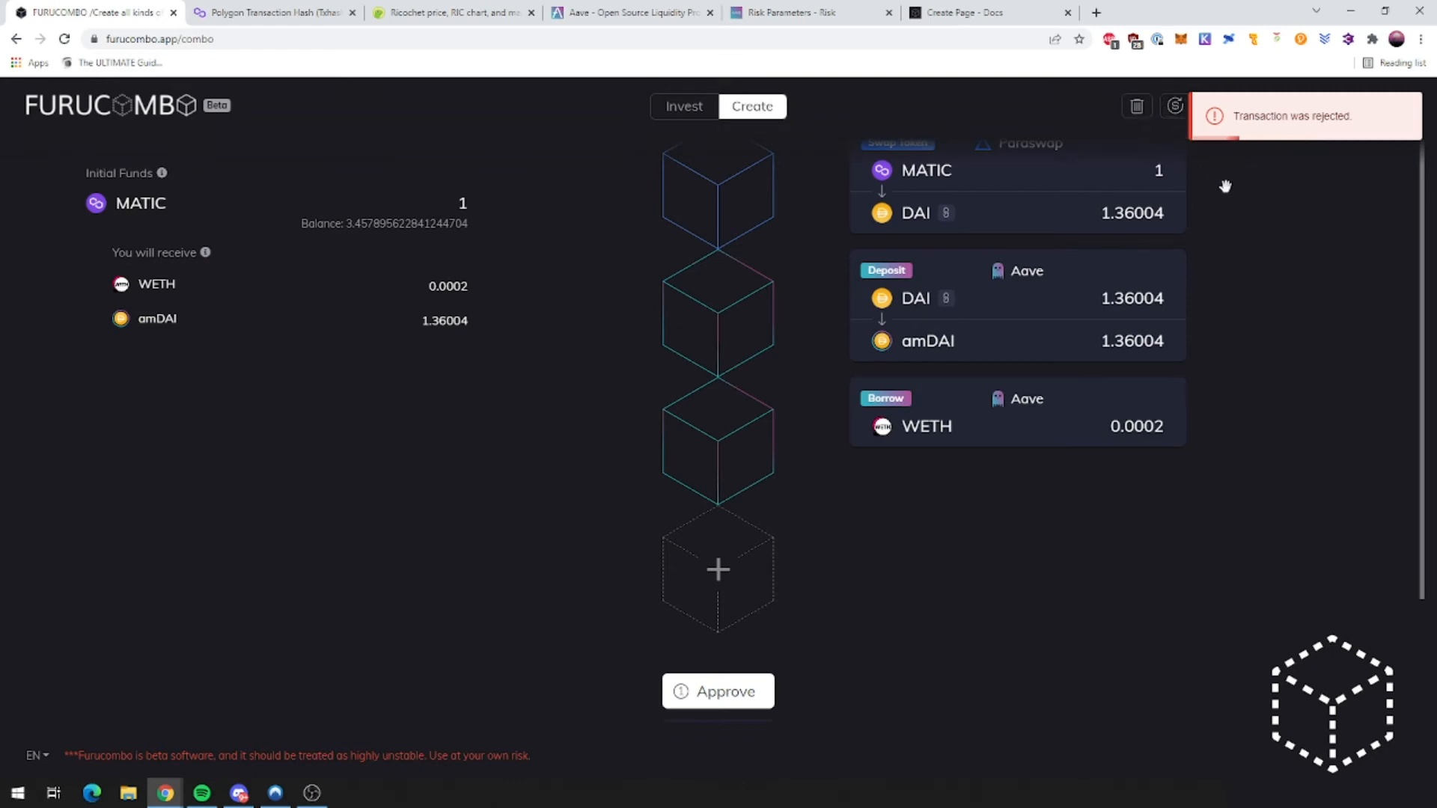
click(1212, 107)
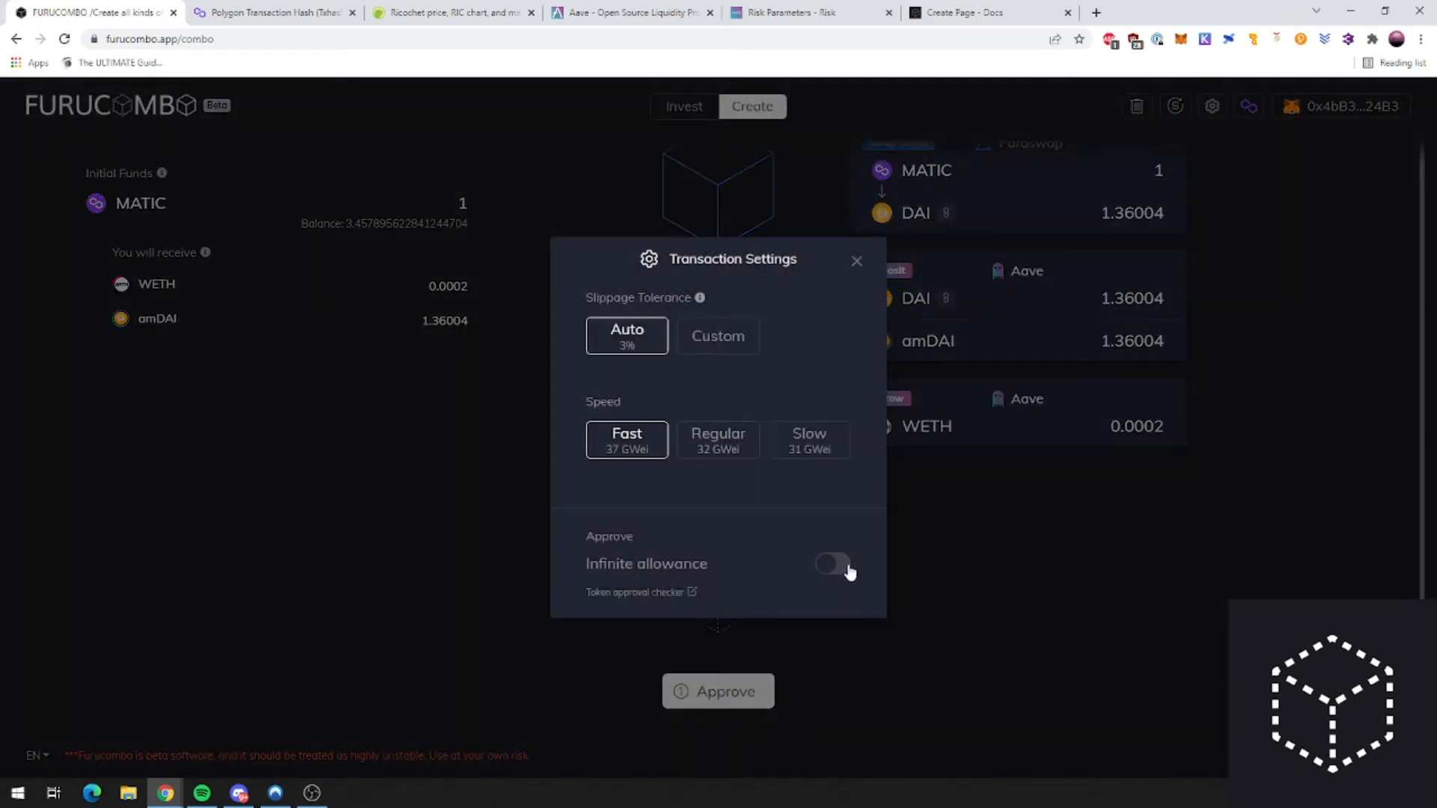
Step: Turn on Infinite allowance in the Transaction Settings
triple_click(705, 566)
click(805, 566)
triple_click(704, 566)
click(707, 565)
triple_click(711, 563)
click(711, 563)
triple_click(670, 566)
click(671, 567)
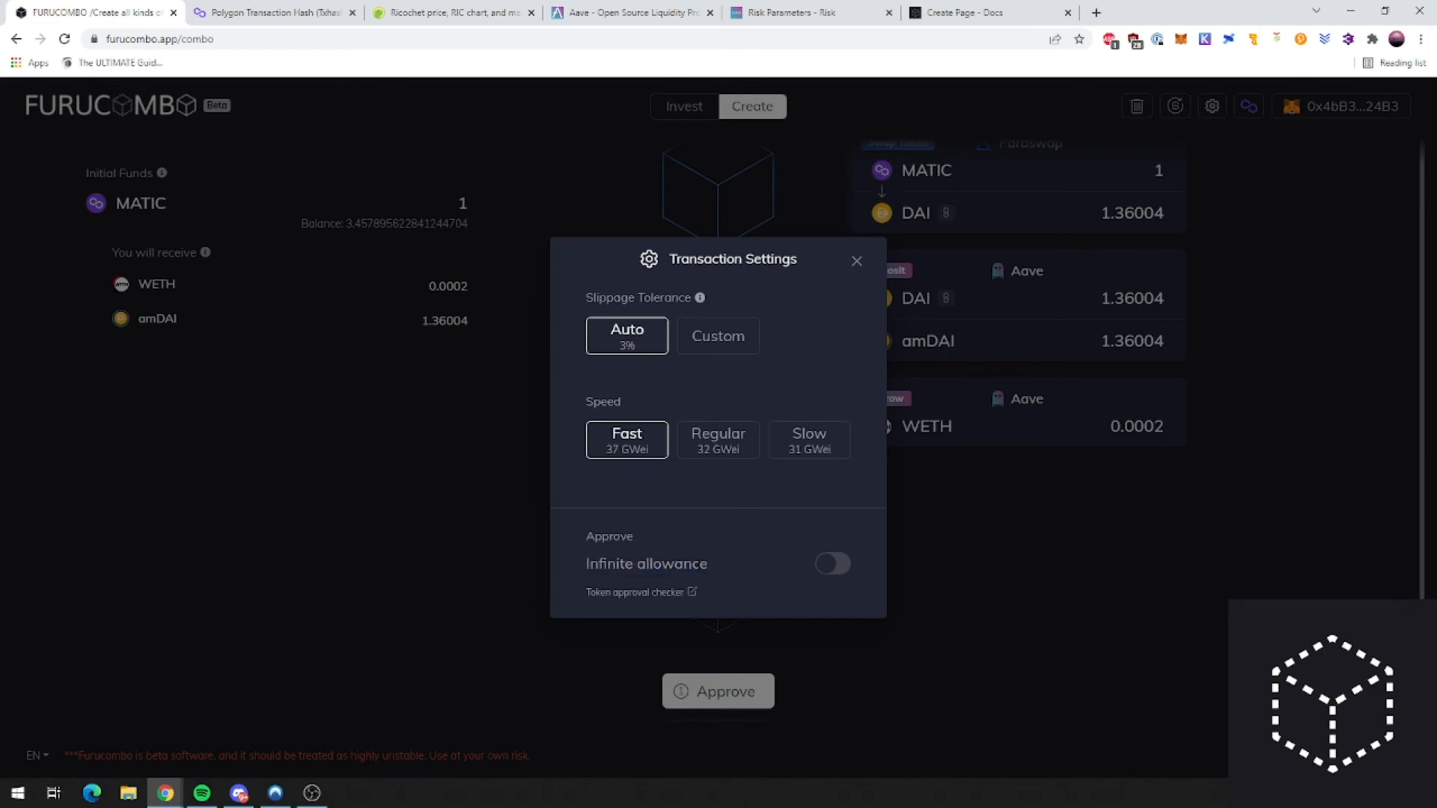
click(833, 567)
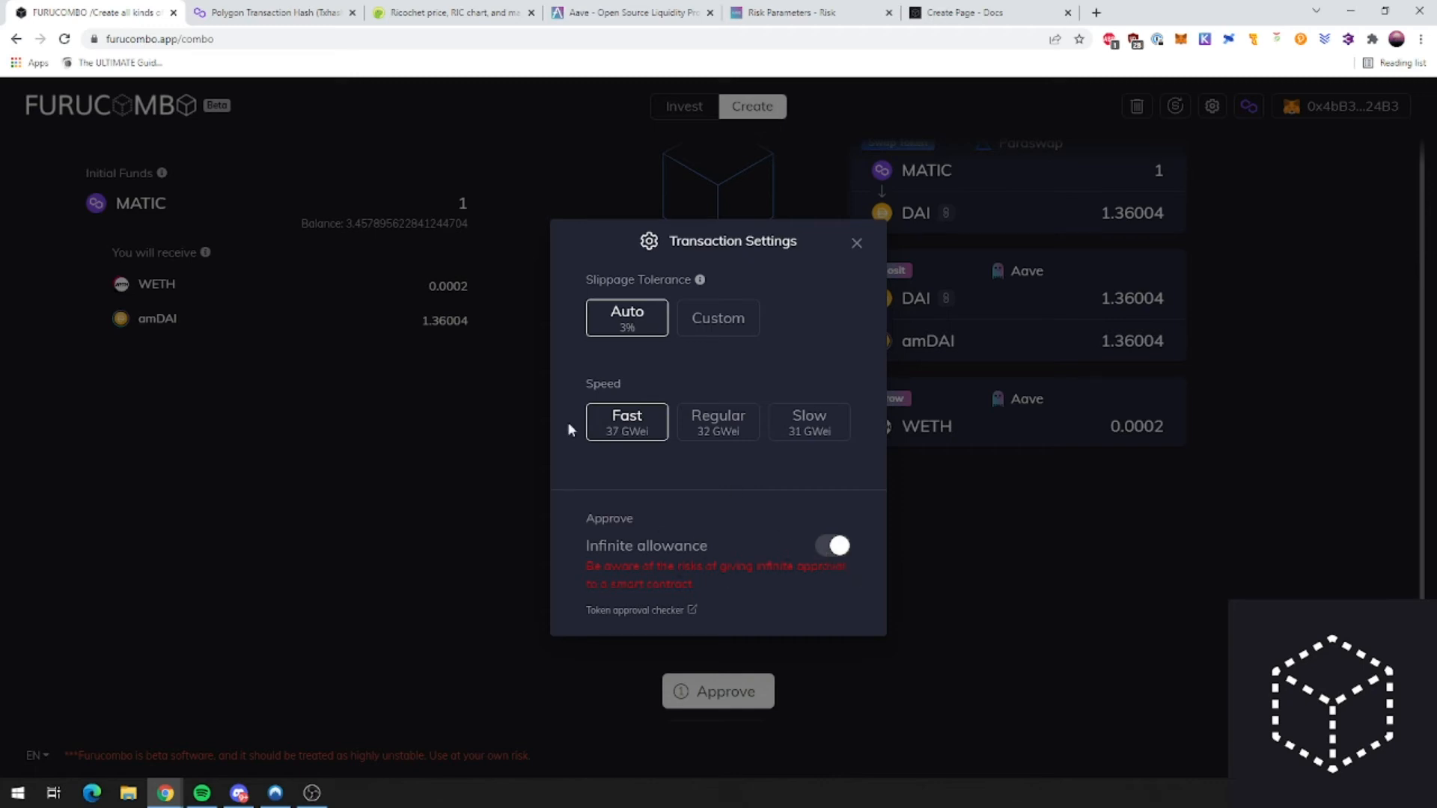
Step: Switch Infinite allowance back off and close the Transaction Settings
click(835, 546)
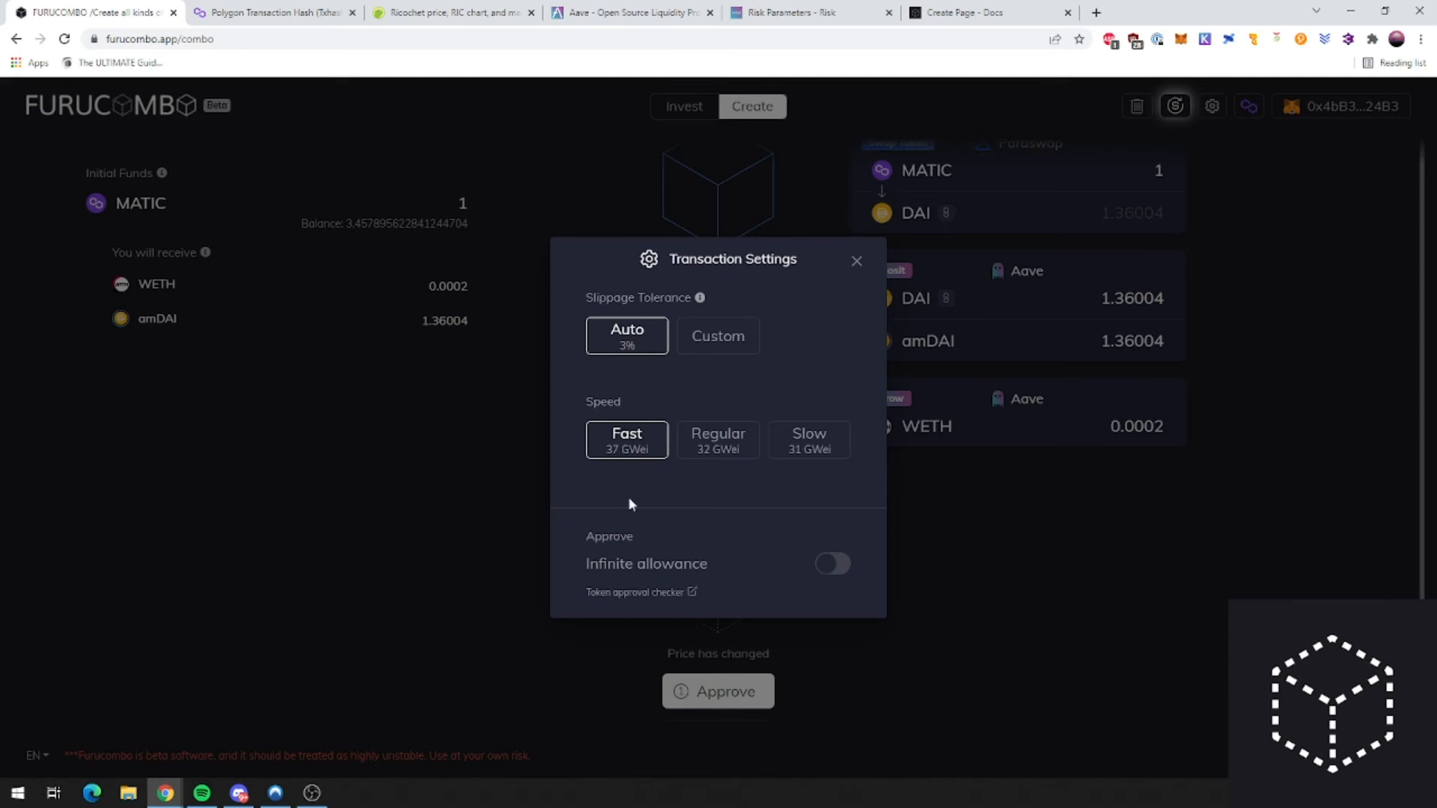
triple_click(622, 564)
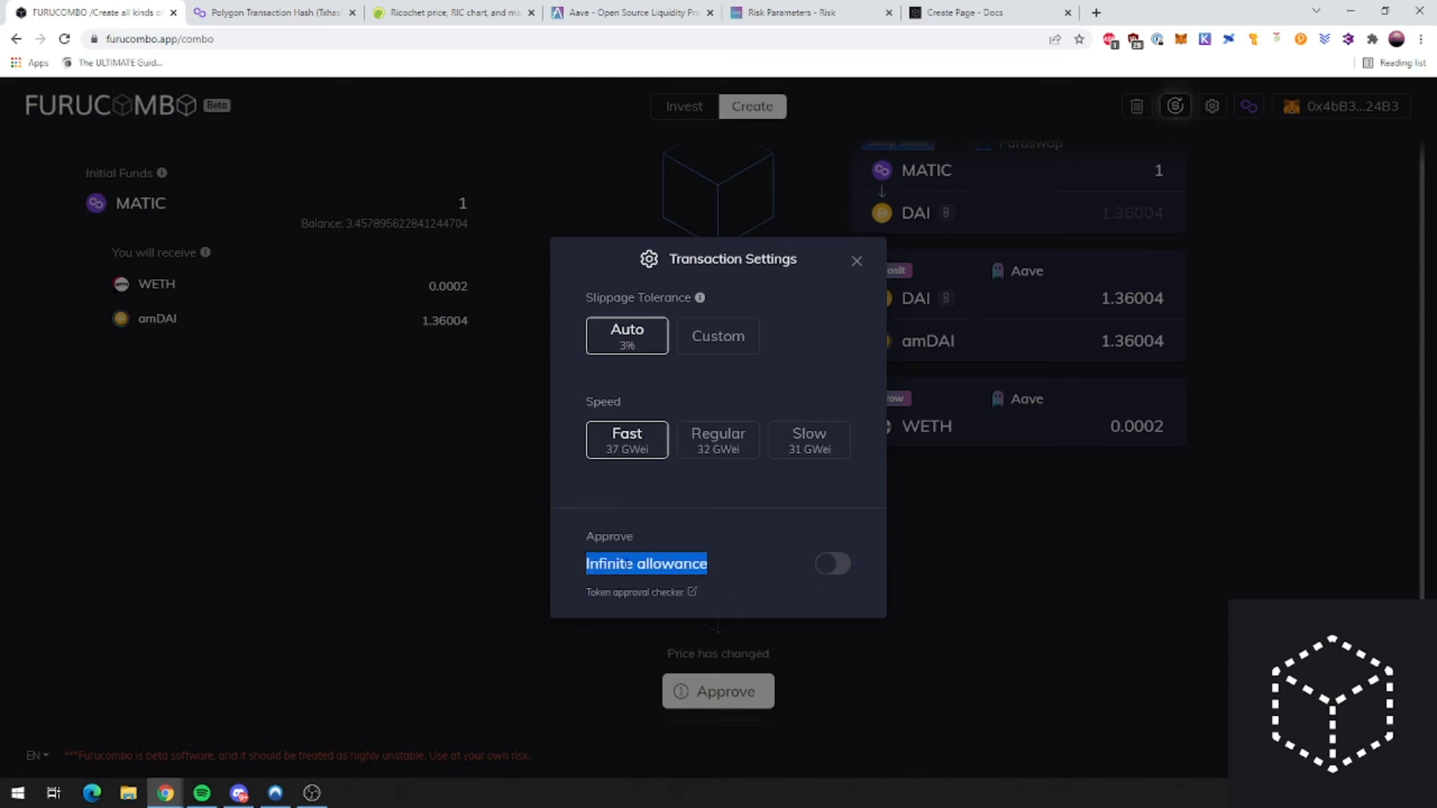
triple_click(659, 567)
double_click(657, 567)
triple_click(657, 567)
click(658, 568)
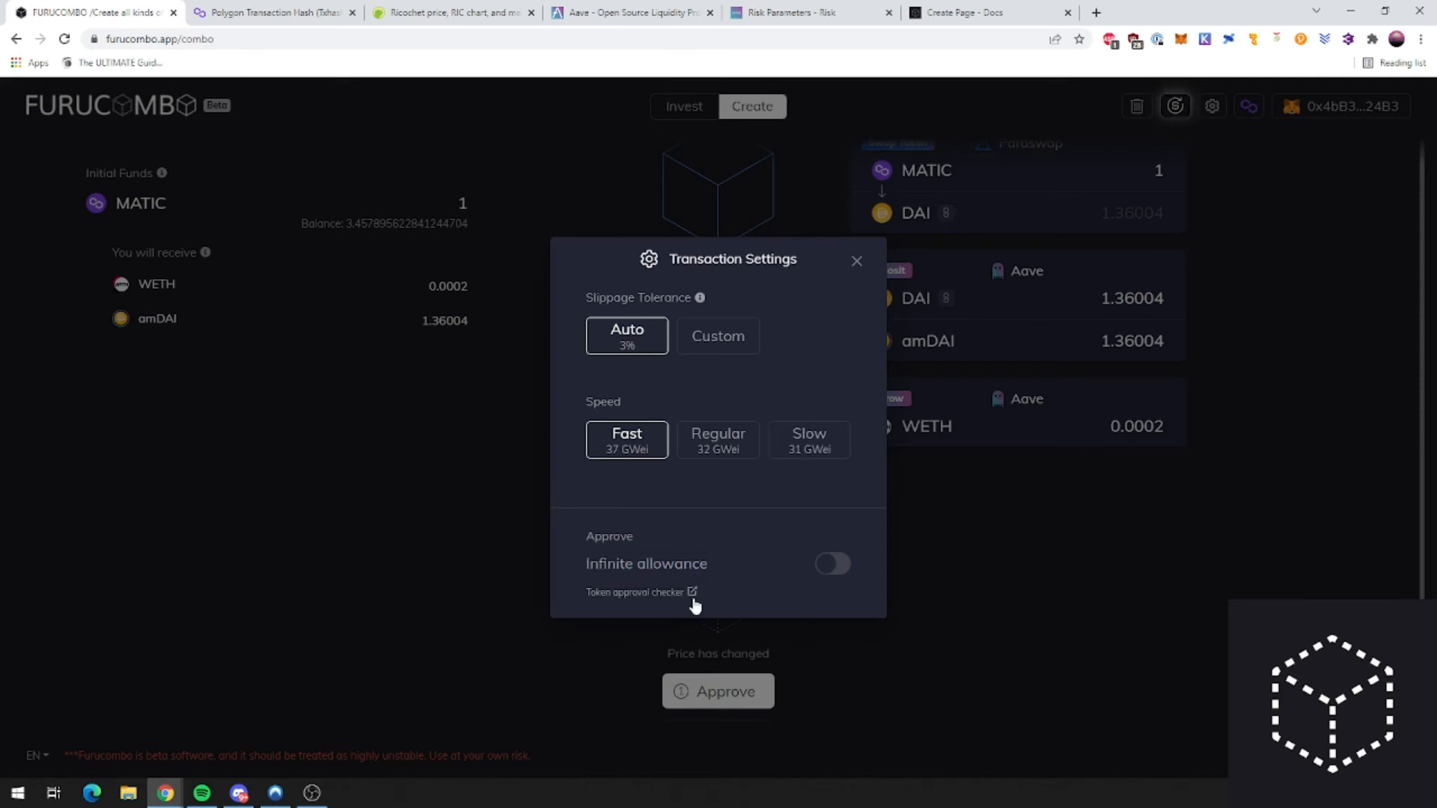
triple_click(627, 567)
click(631, 568)
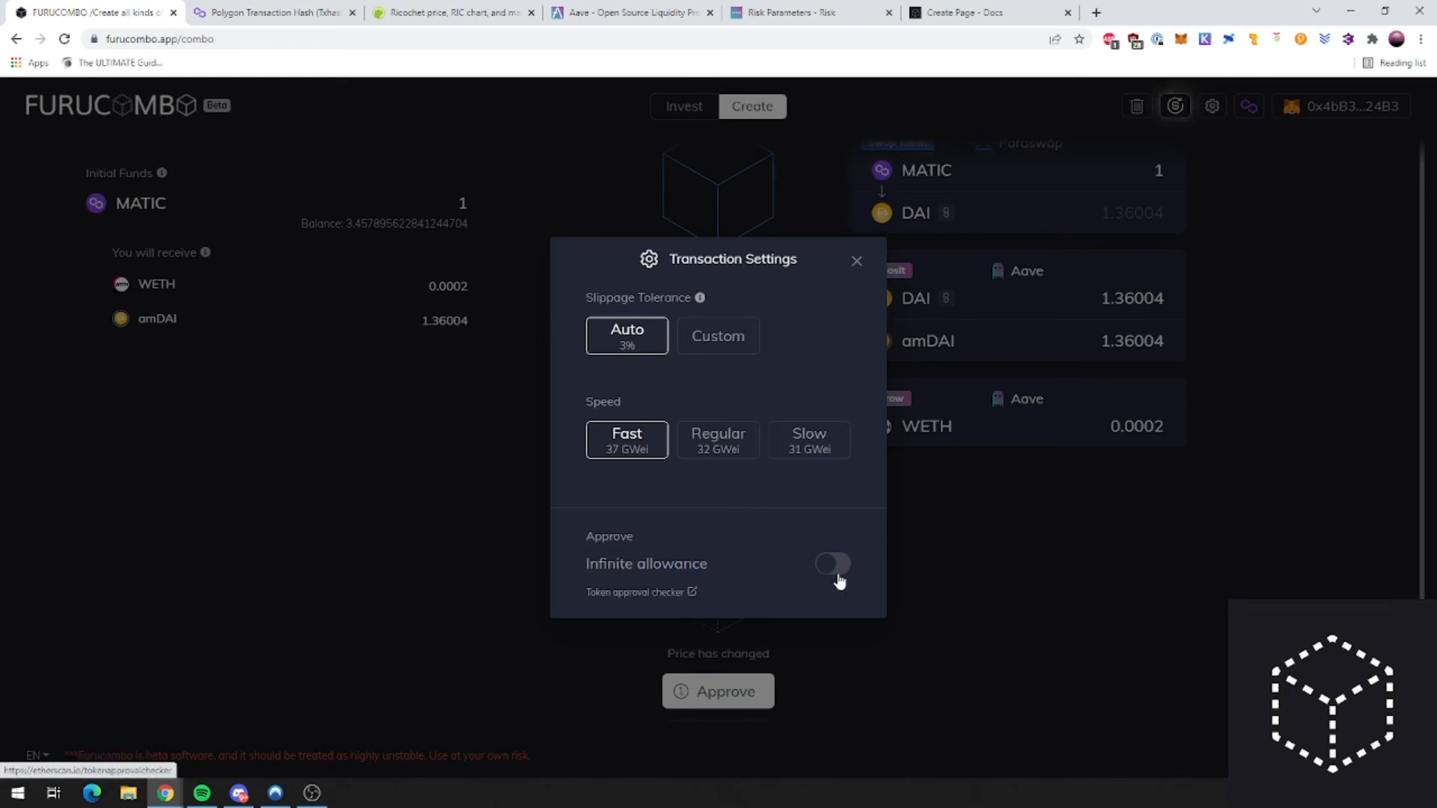
click(997, 553)
Step: Approve the combo's token spending and confirm the approval in MetaMask
scroll(829, 626, down, 1)
click(750, 612)
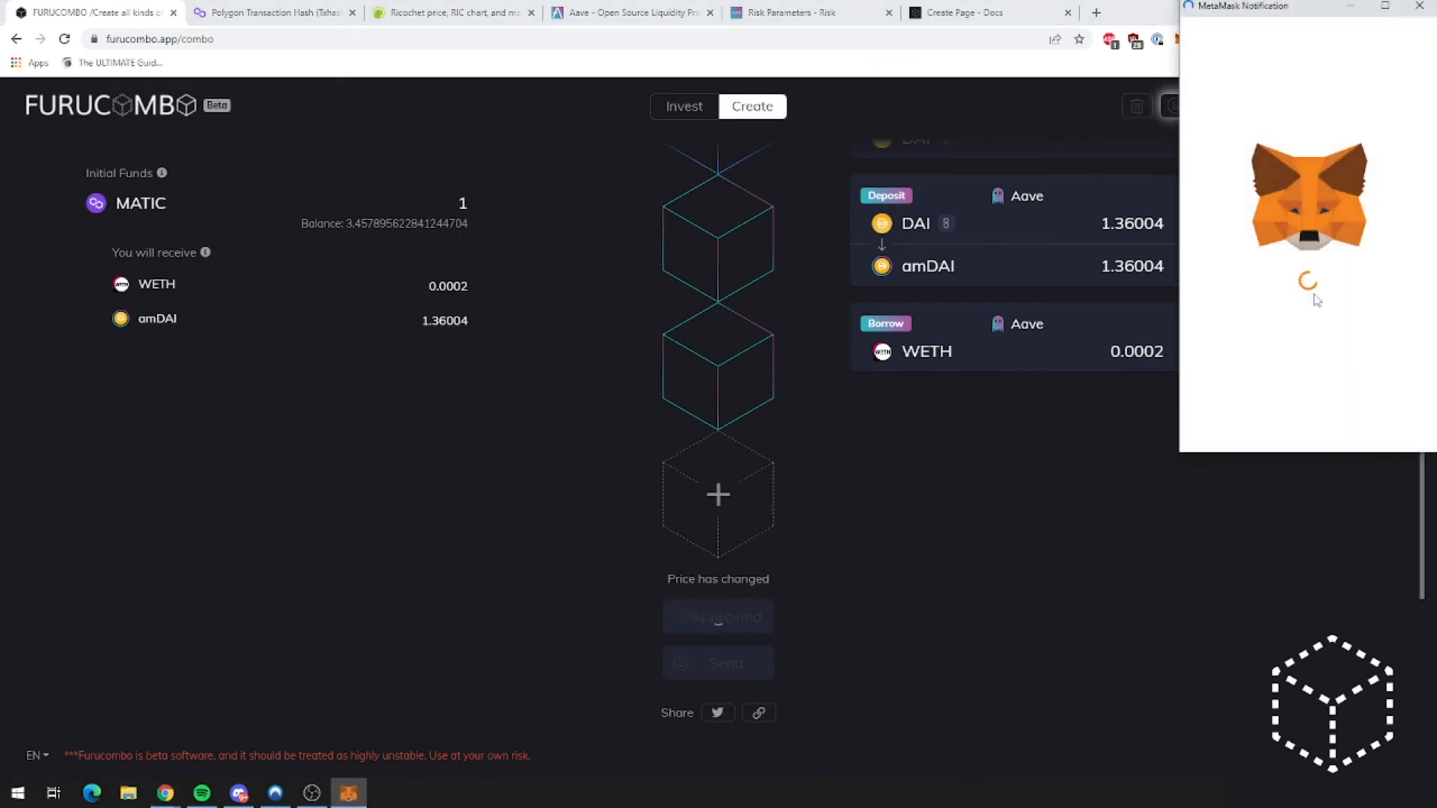
scroll(973, 434, up, 2)
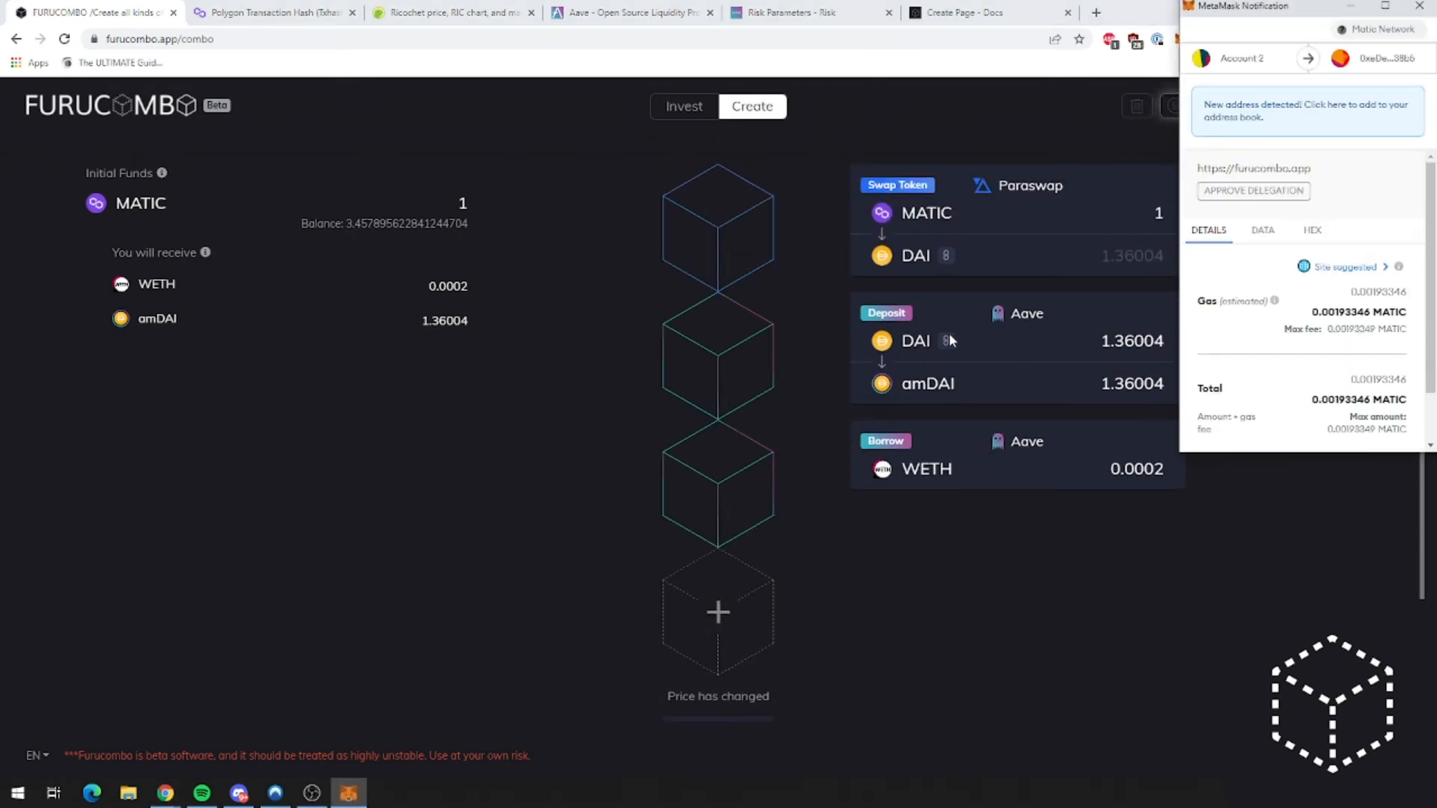
scroll(1332, 359, down, 2)
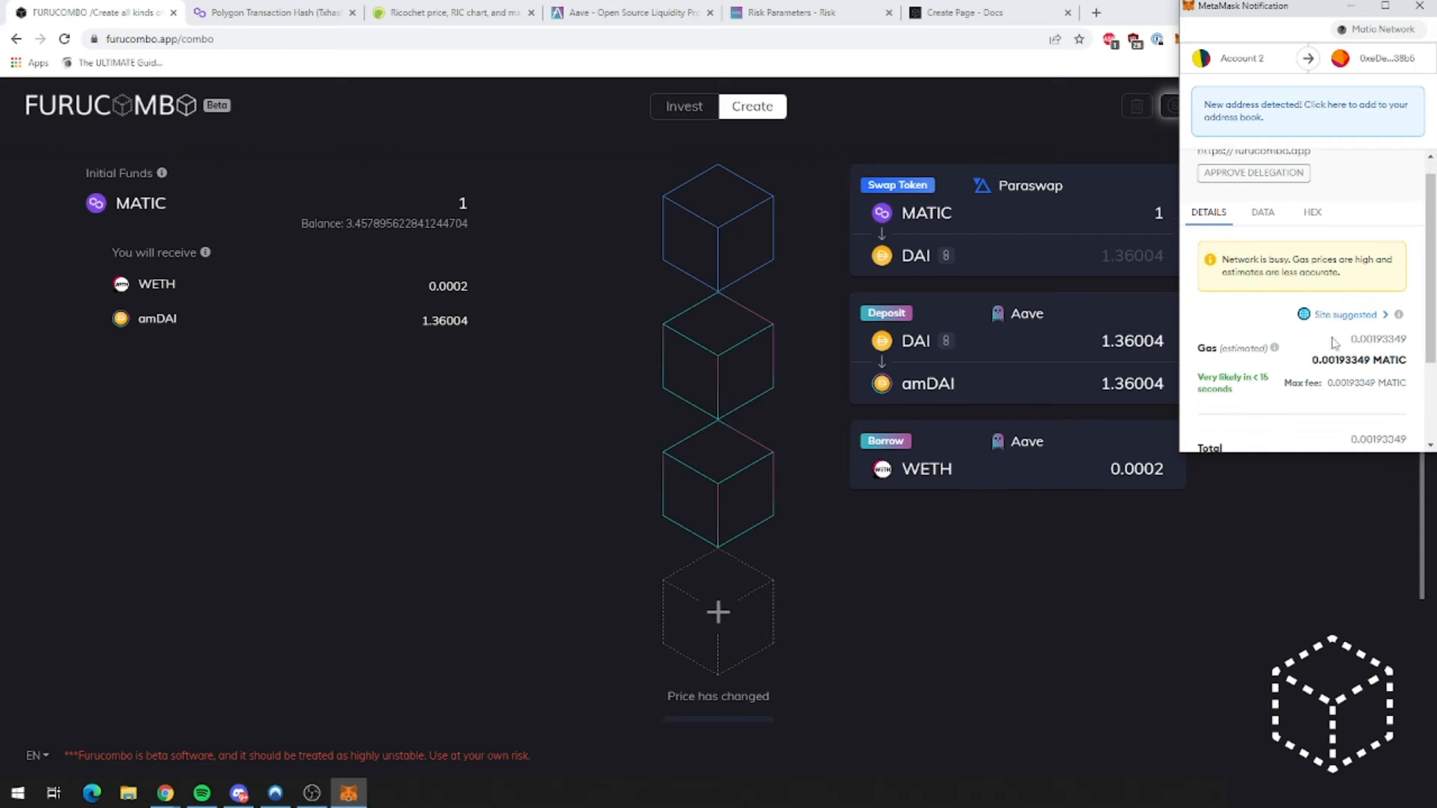
click(1365, 423)
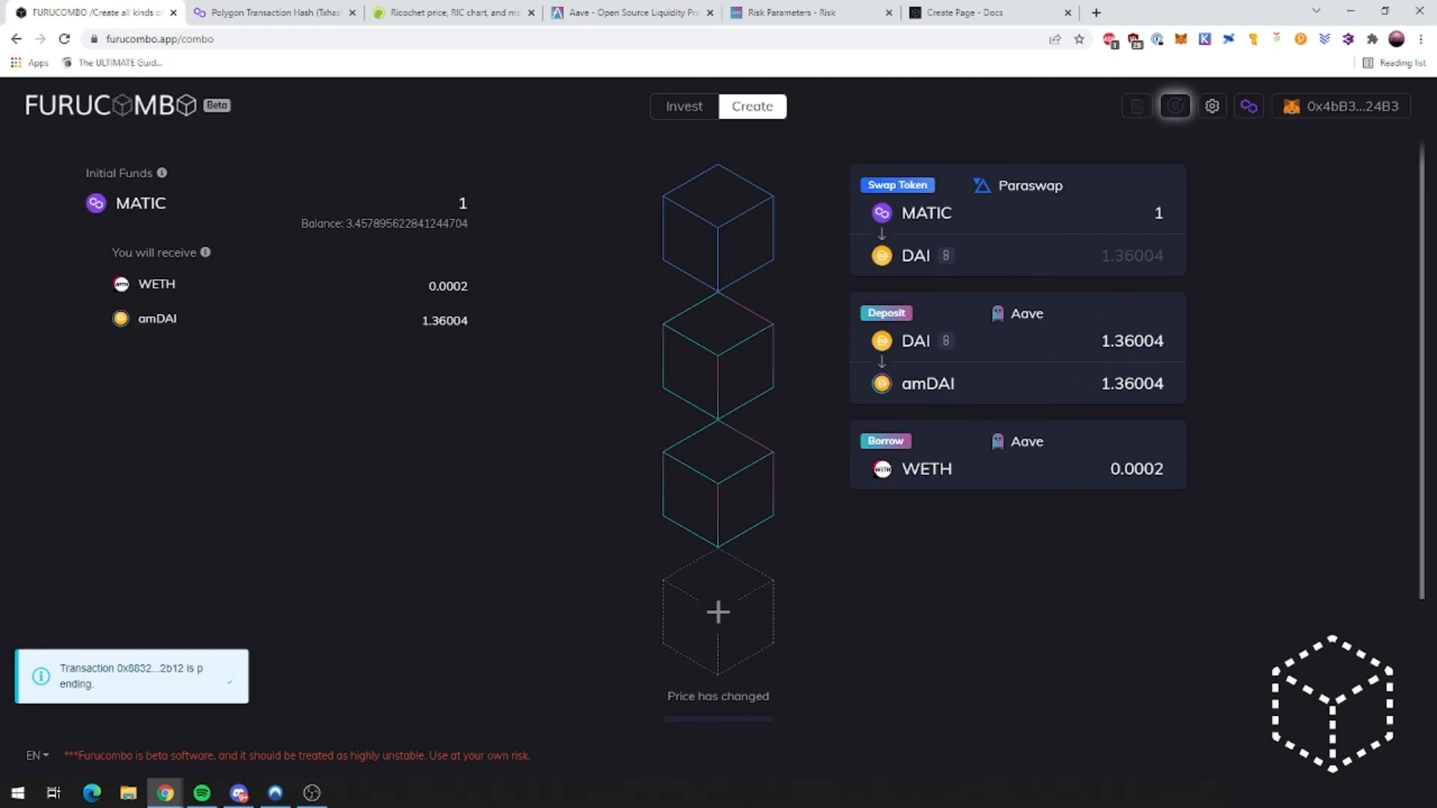
click(1175, 343)
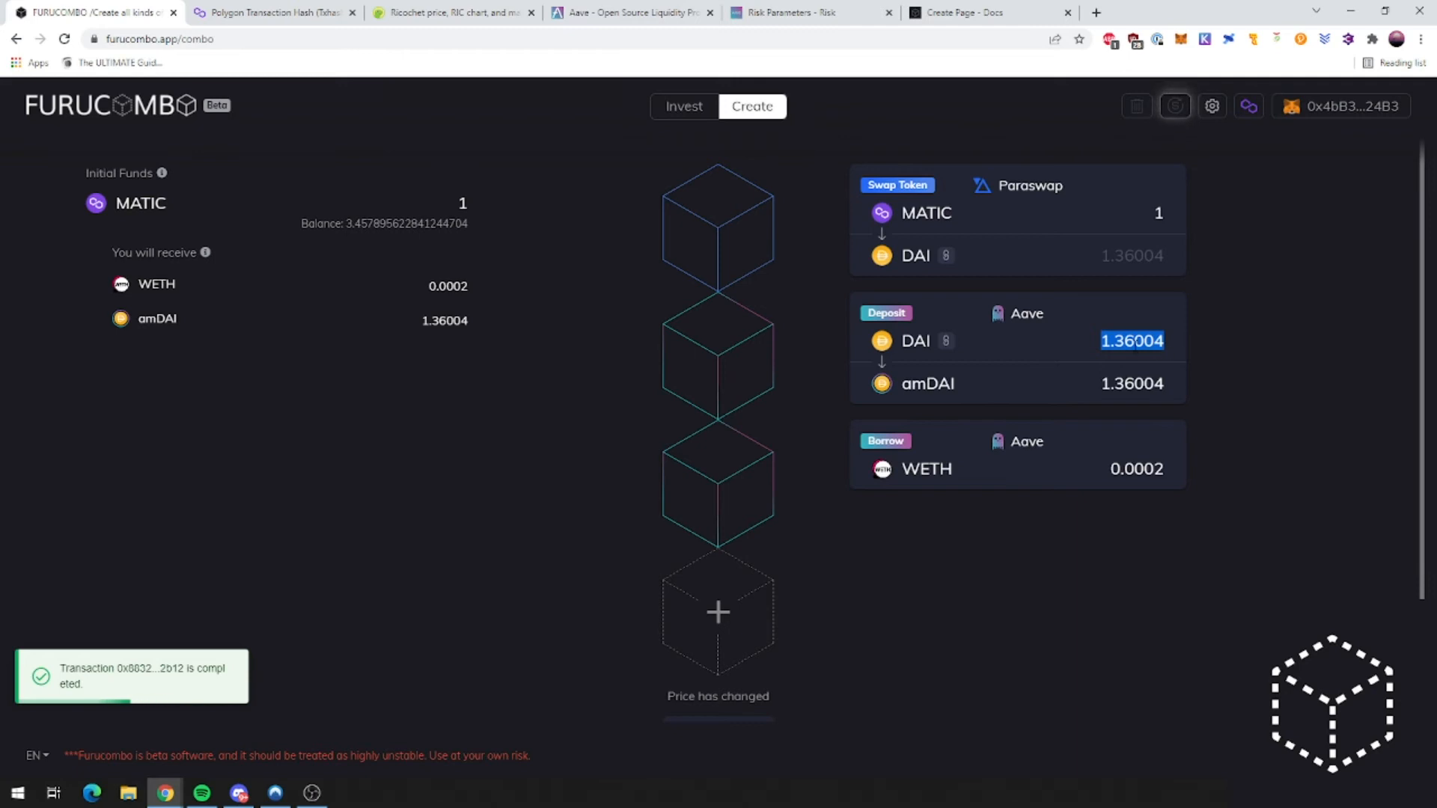
click(1188, 337)
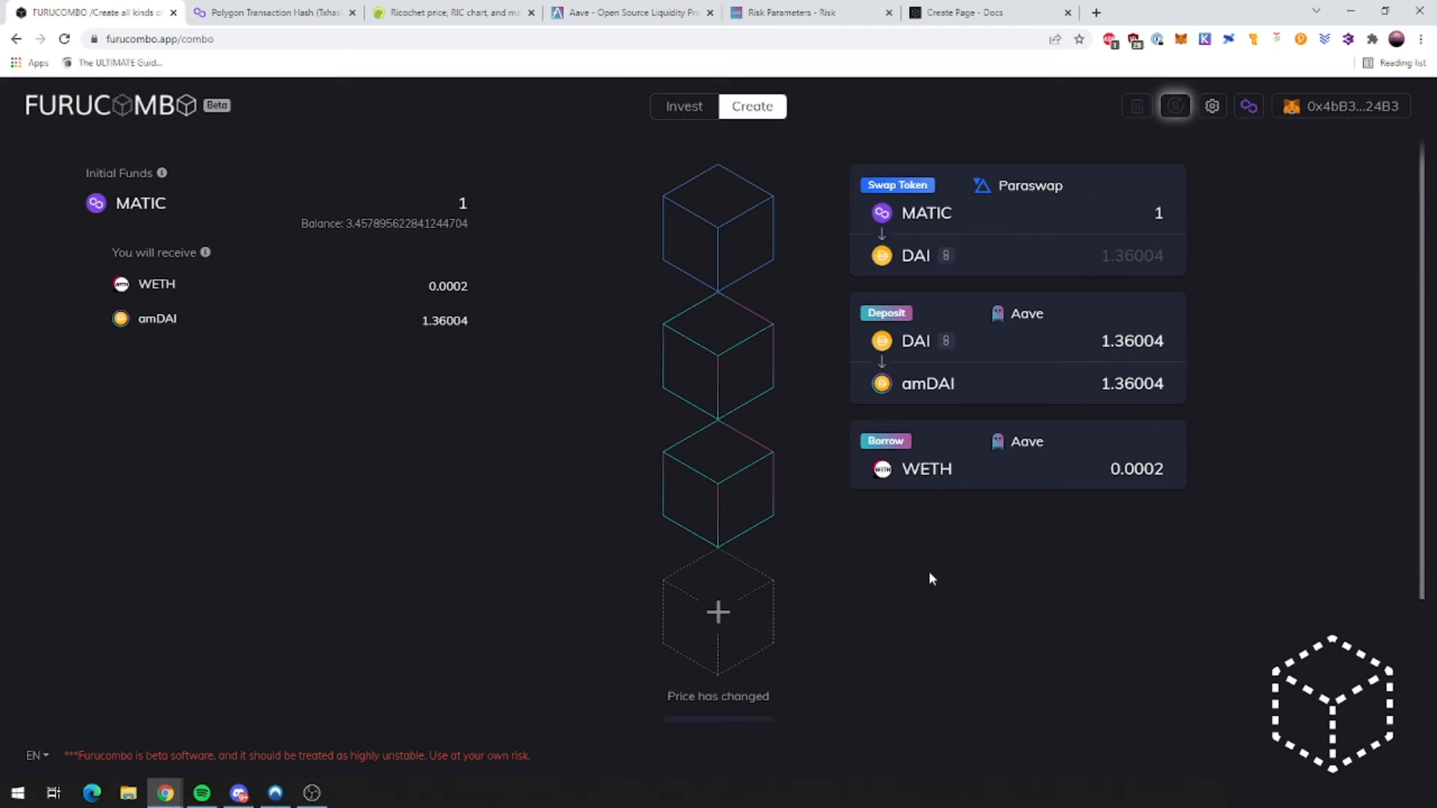
Step: Refresh the combo's price quotes
scroll(928, 572, down, 2)
scroll(955, 576, up, 1)
scroll(954, 557, down, 1)
scroll(950, 540, up, 2)
click(1179, 107)
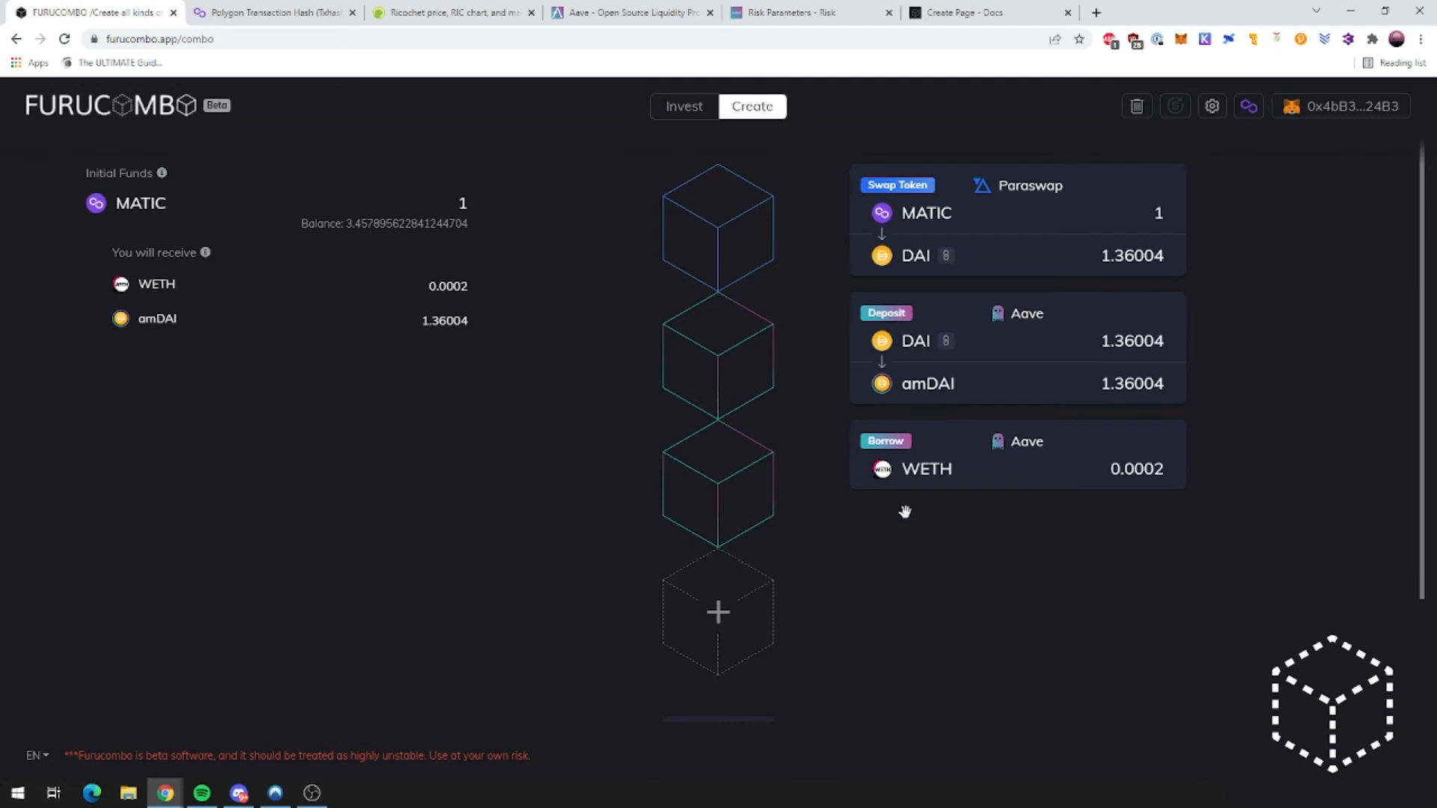
Step: Copy the combo's share link and load it in the browser
scroll(964, 497, down, 2)
scroll(956, 495, up, 2)
scroll(960, 499, down, 2)
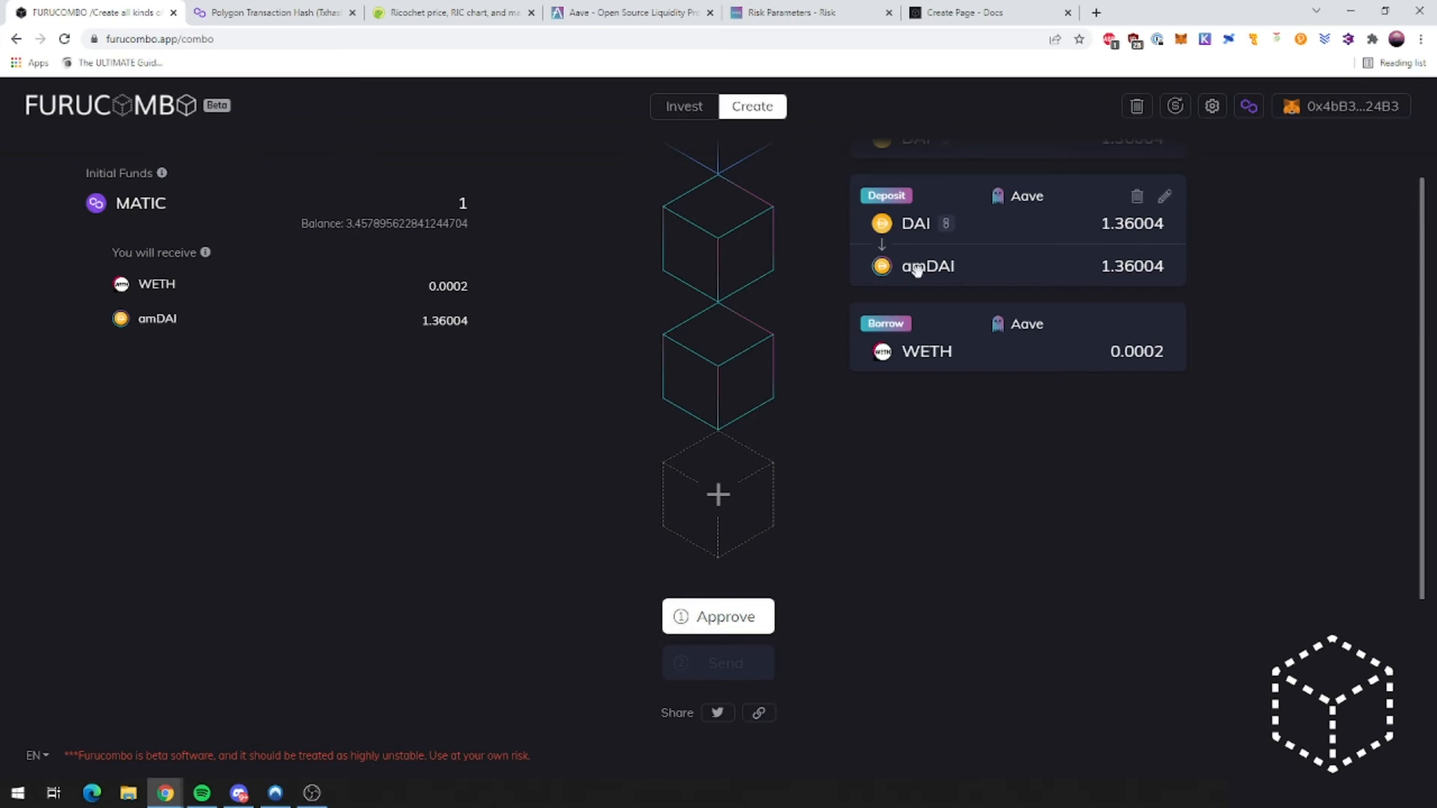
click(762, 713)
click(144, 39)
key(ctrl+v)
key(Return)
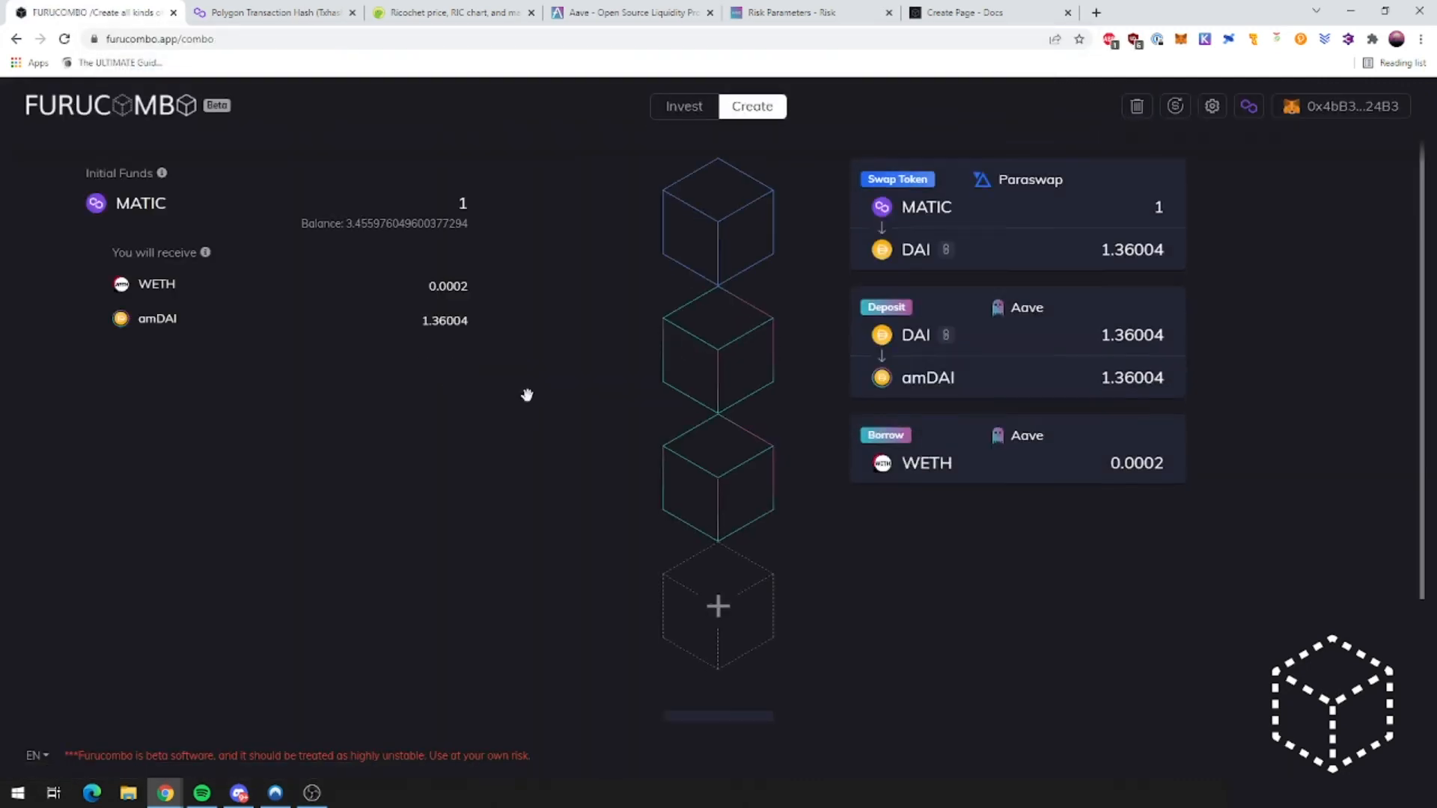
Step: Send the combo and review the failure warning on the Paraswap swap cube
scroll(527, 394, down, 2)
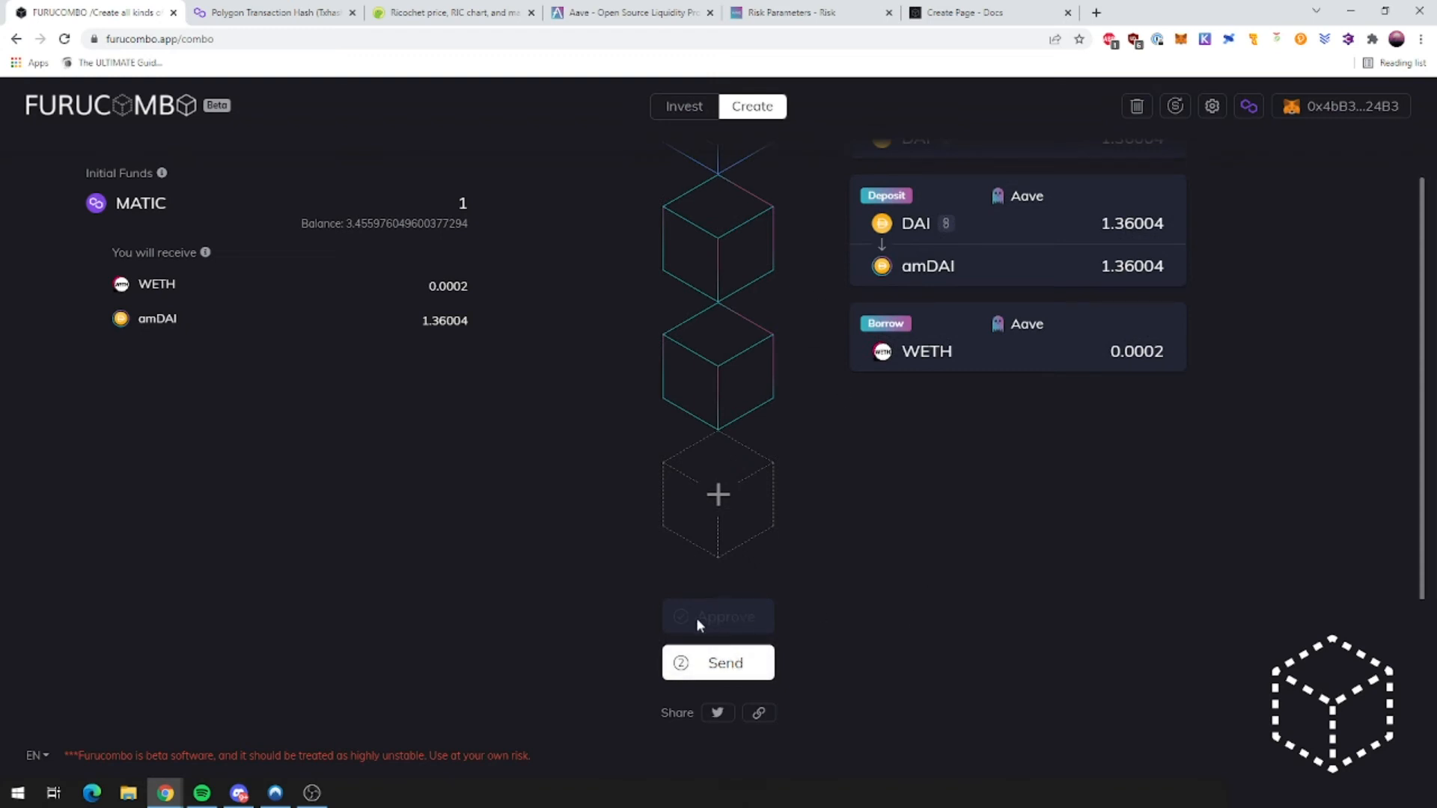
scroll(886, 610, up, 2)
scroll(869, 591, down, 2)
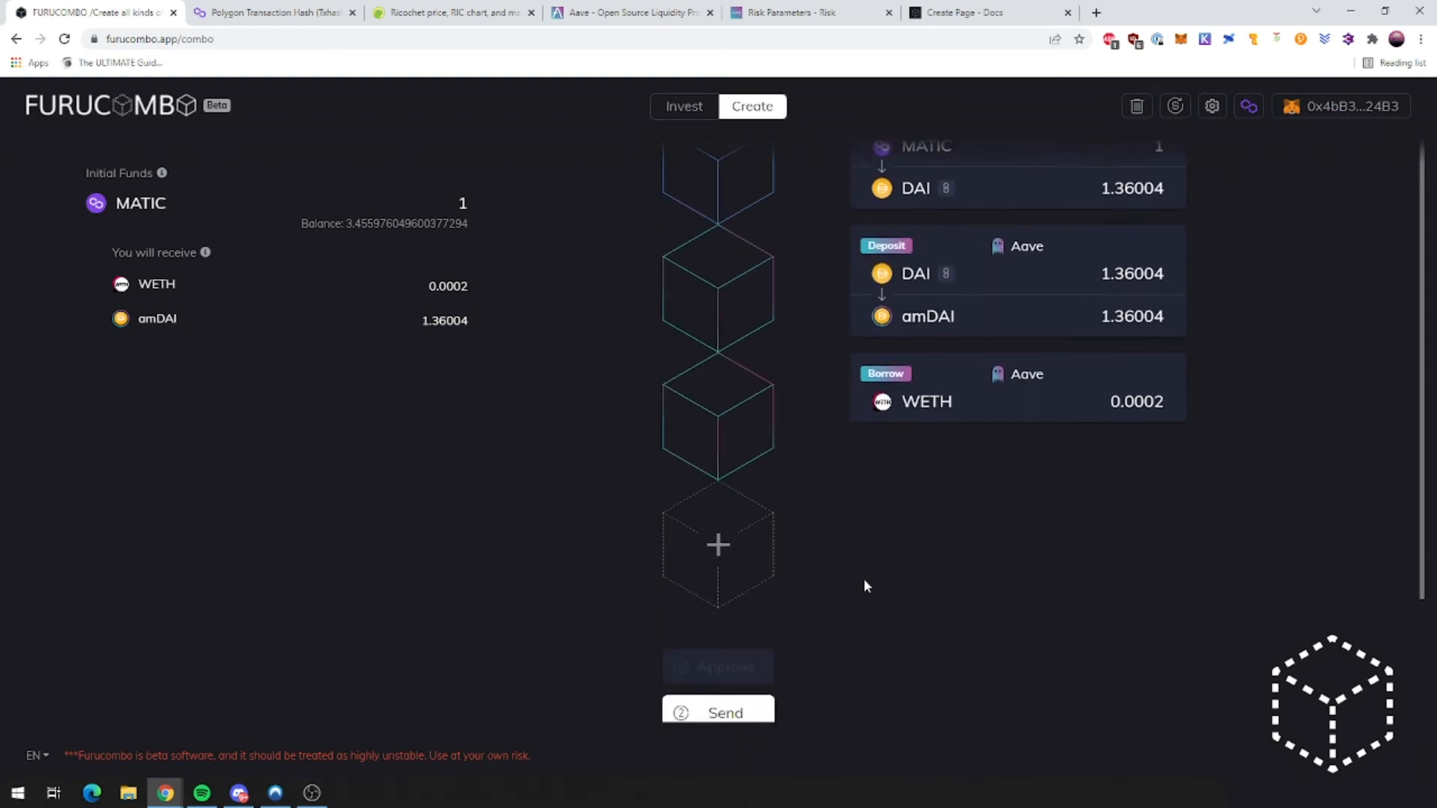
click(748, 665)
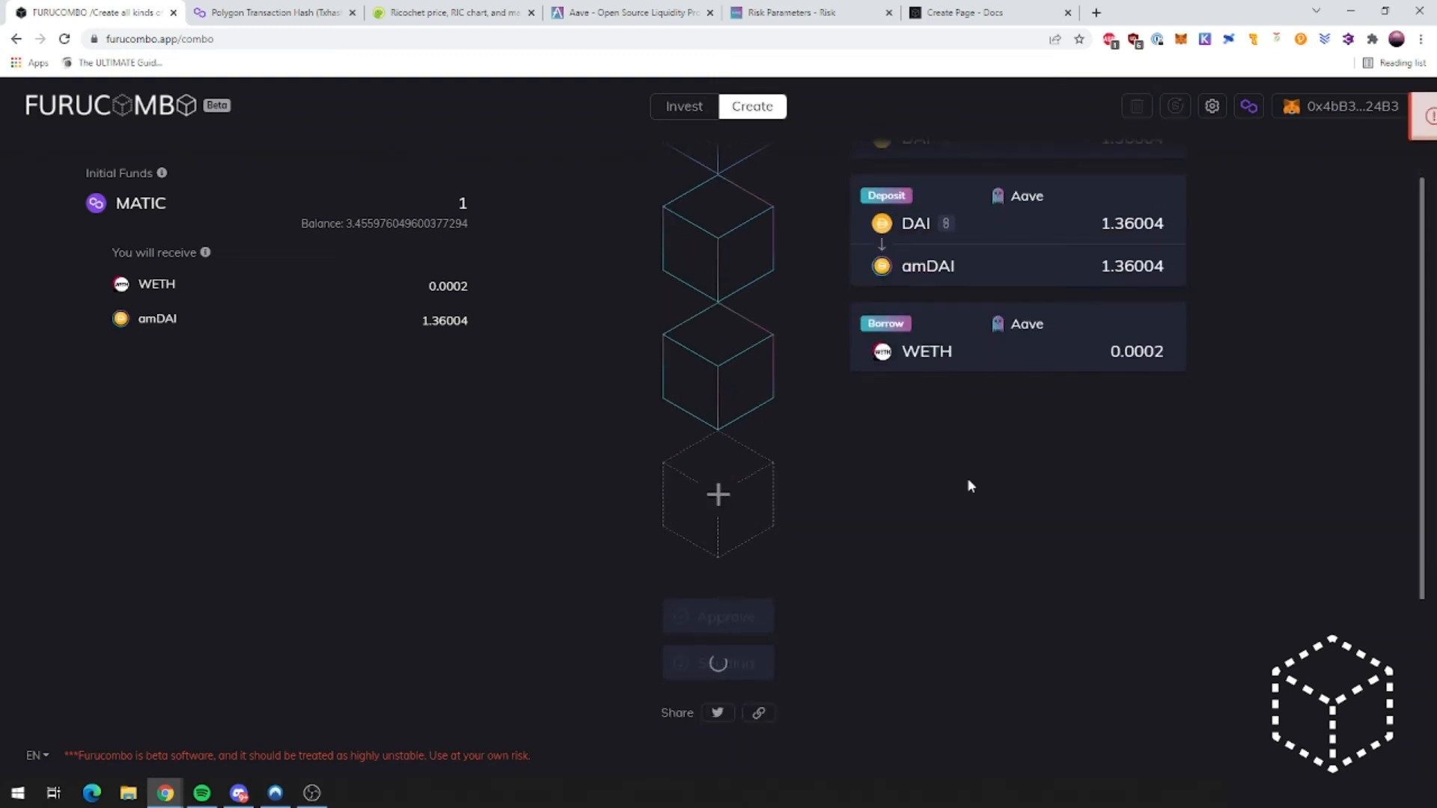
scroll(1140, 423, up, 2)
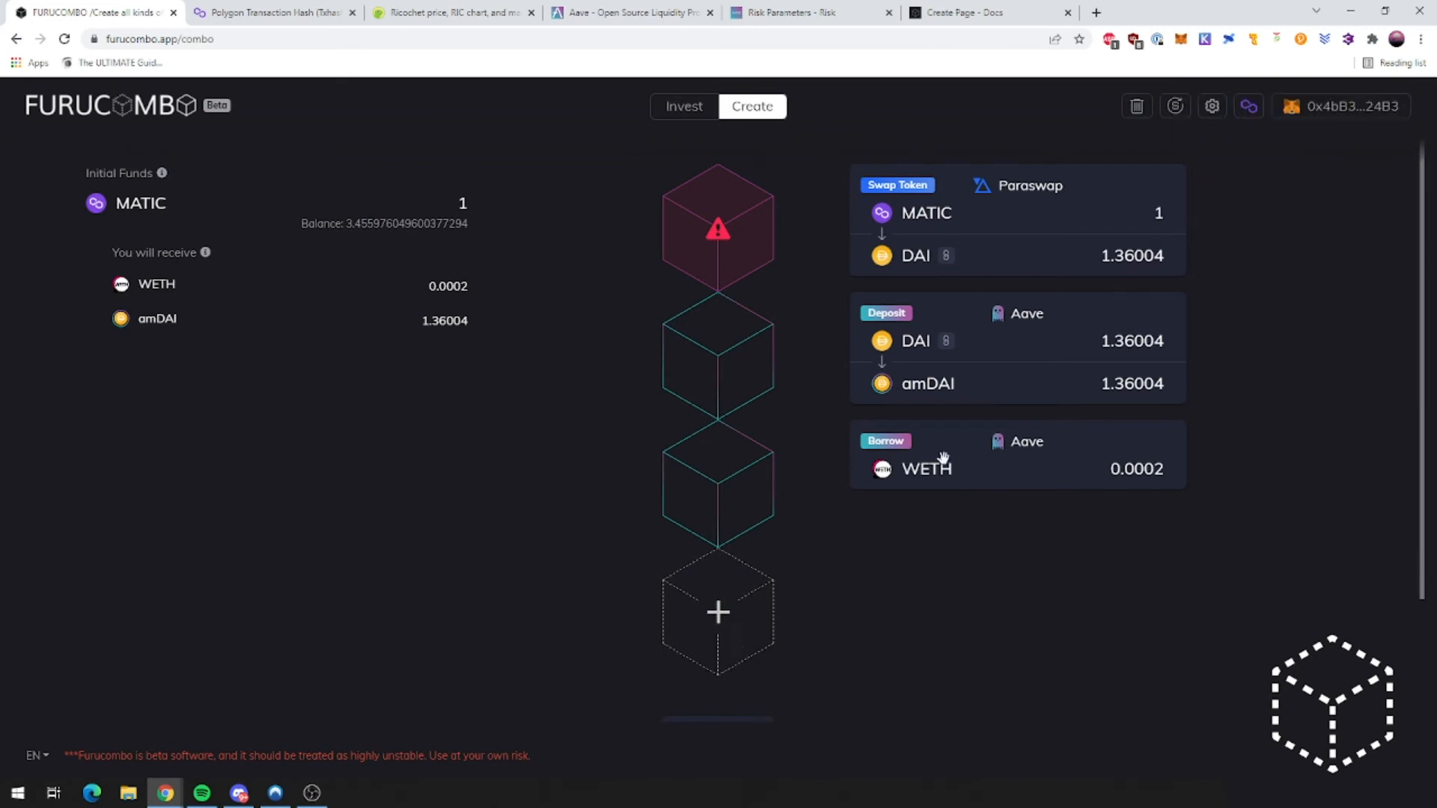
Step: Add a Return Funds cube for 1 amDAI and move it ahead of the Aave borrow
click(718, 638)
scroll(714, 515, down, 1)
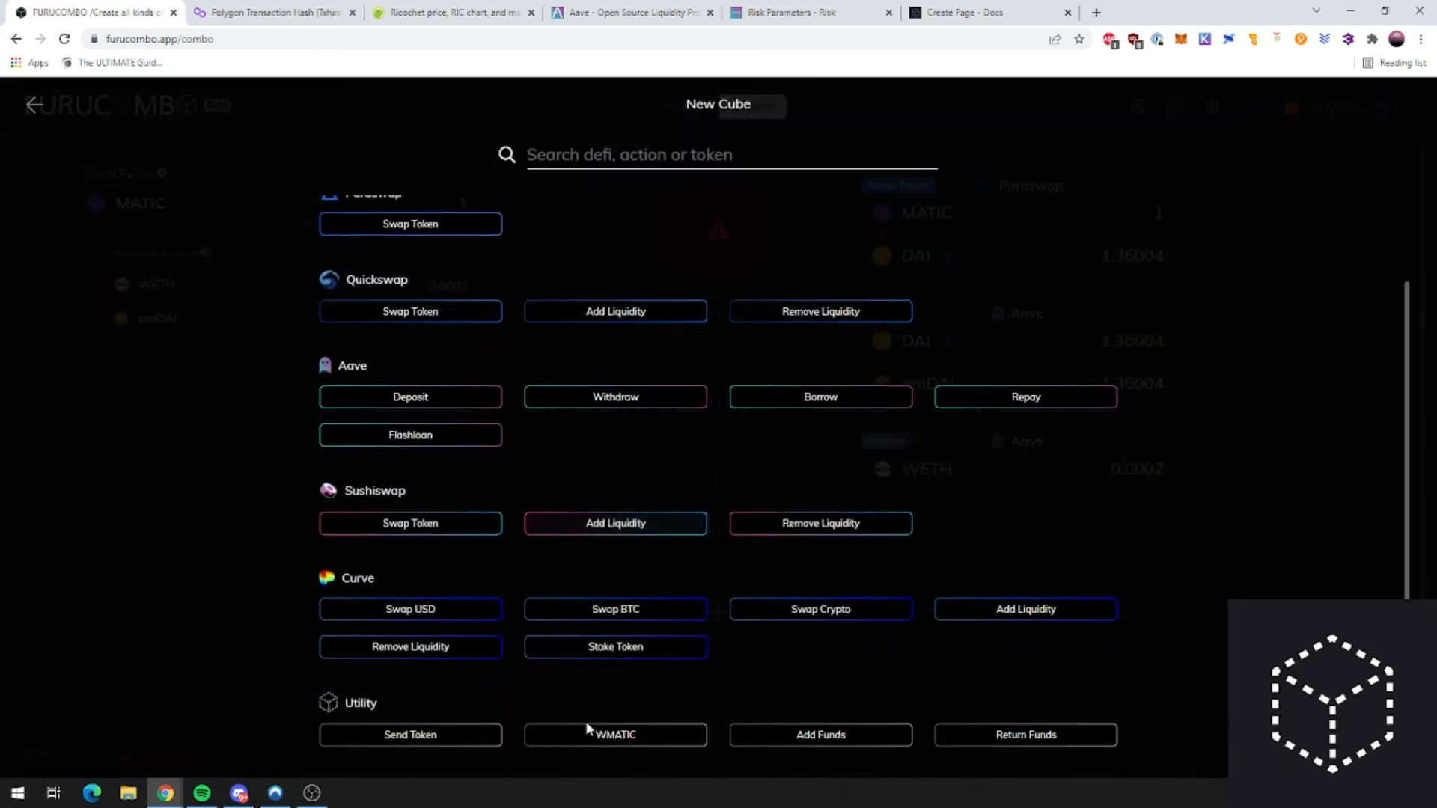
click(1033, 736)
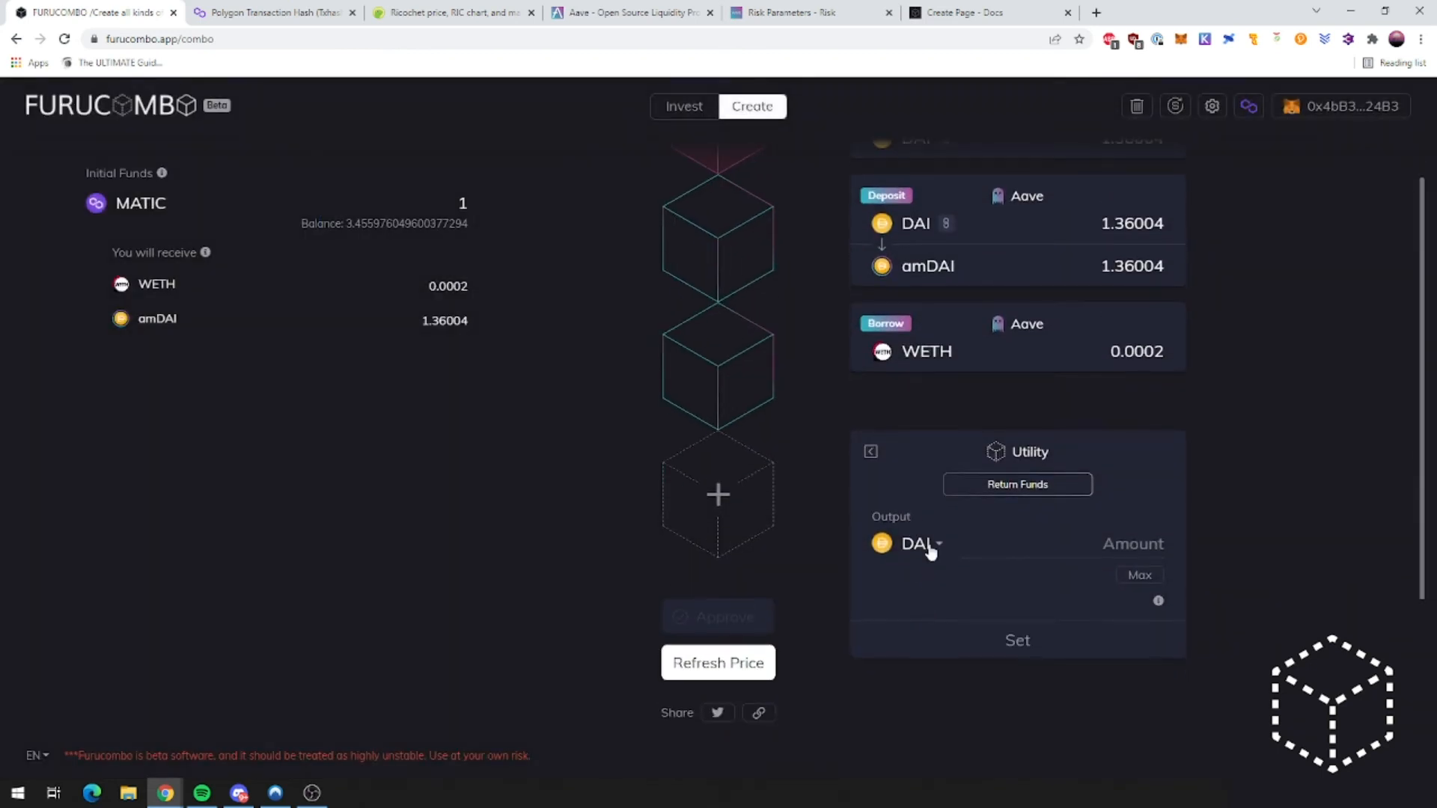
click(928, 545)
text(amdai)
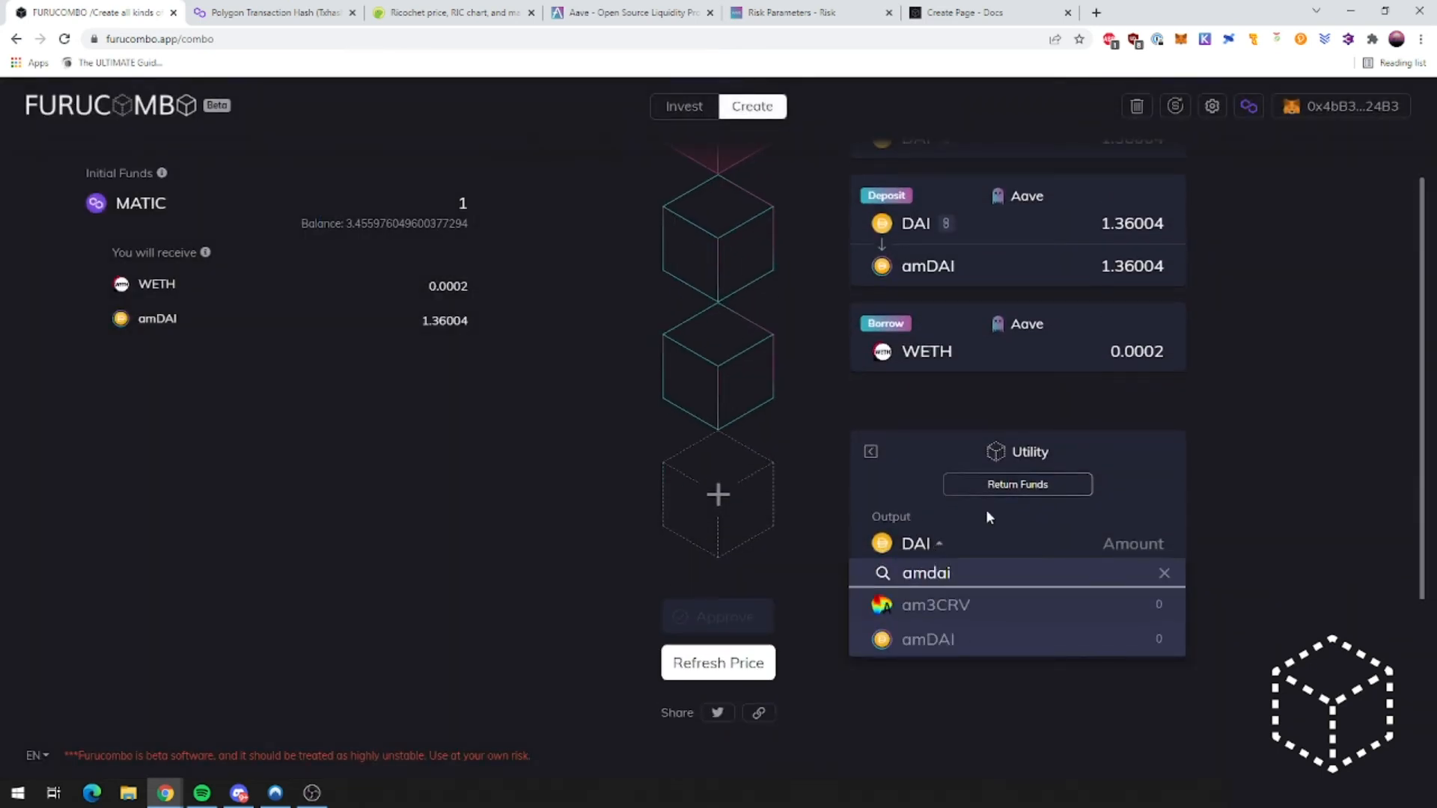
click(951, 638)
click(1150, 555)
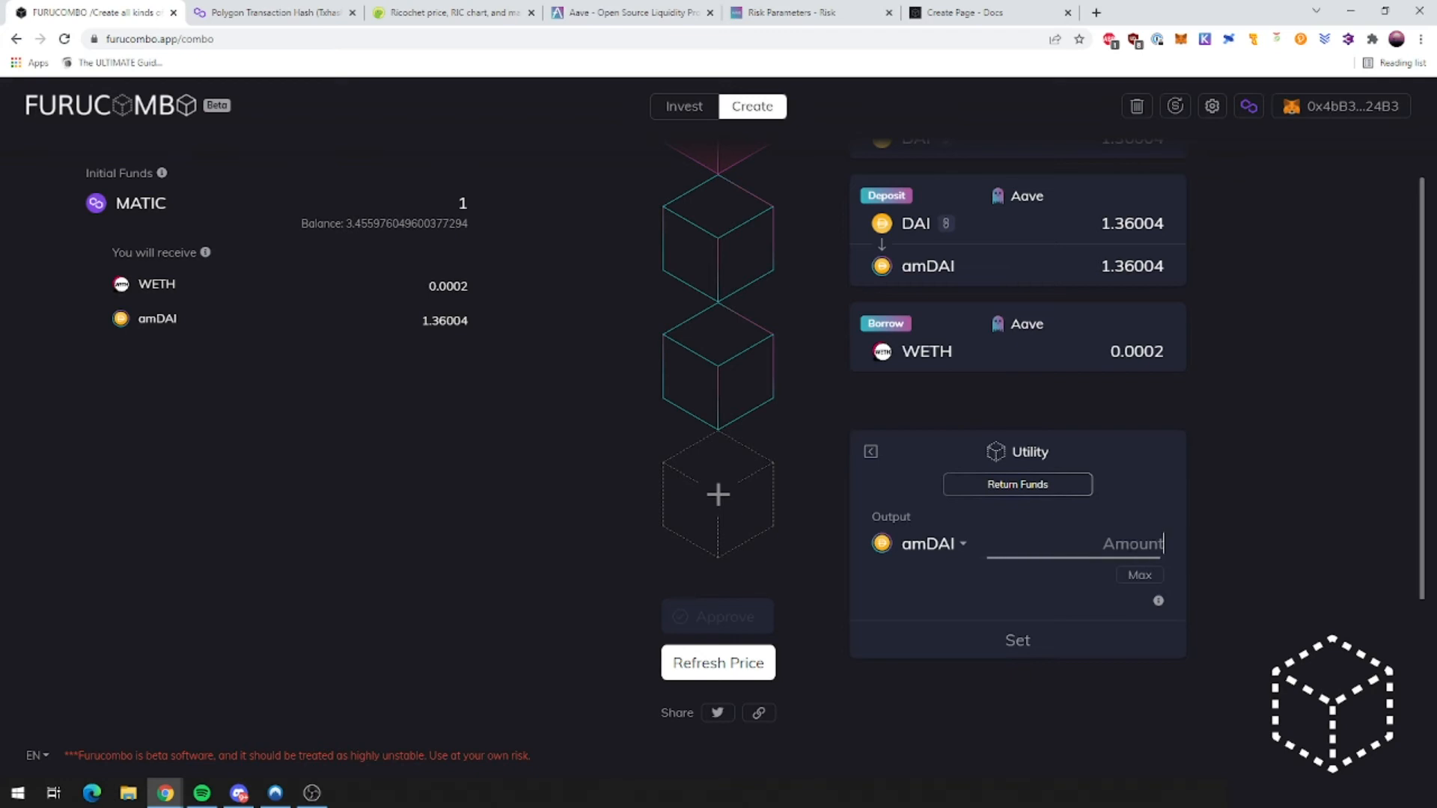
text(1)
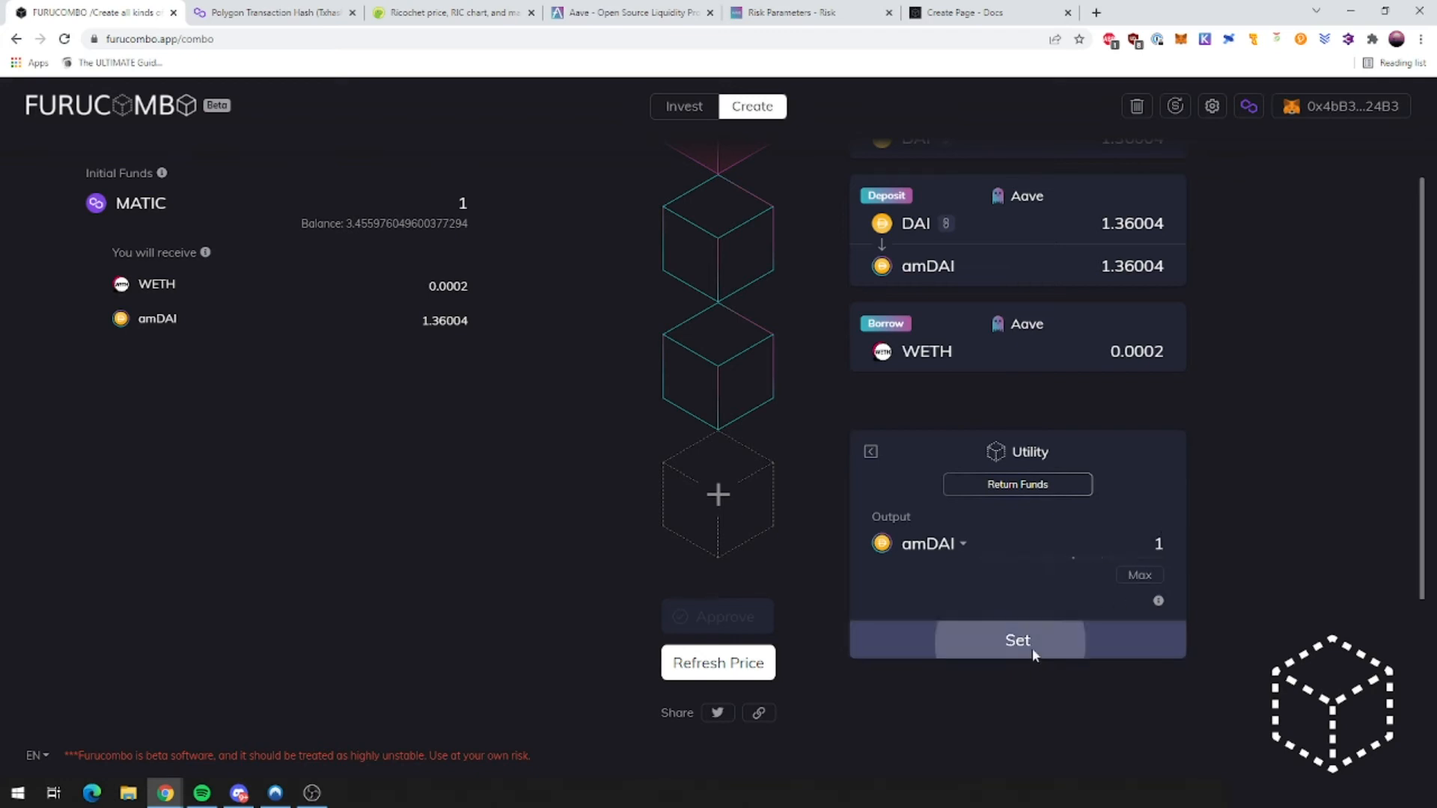
click(1029, 644)
drag(809, 611, 1134, 464)
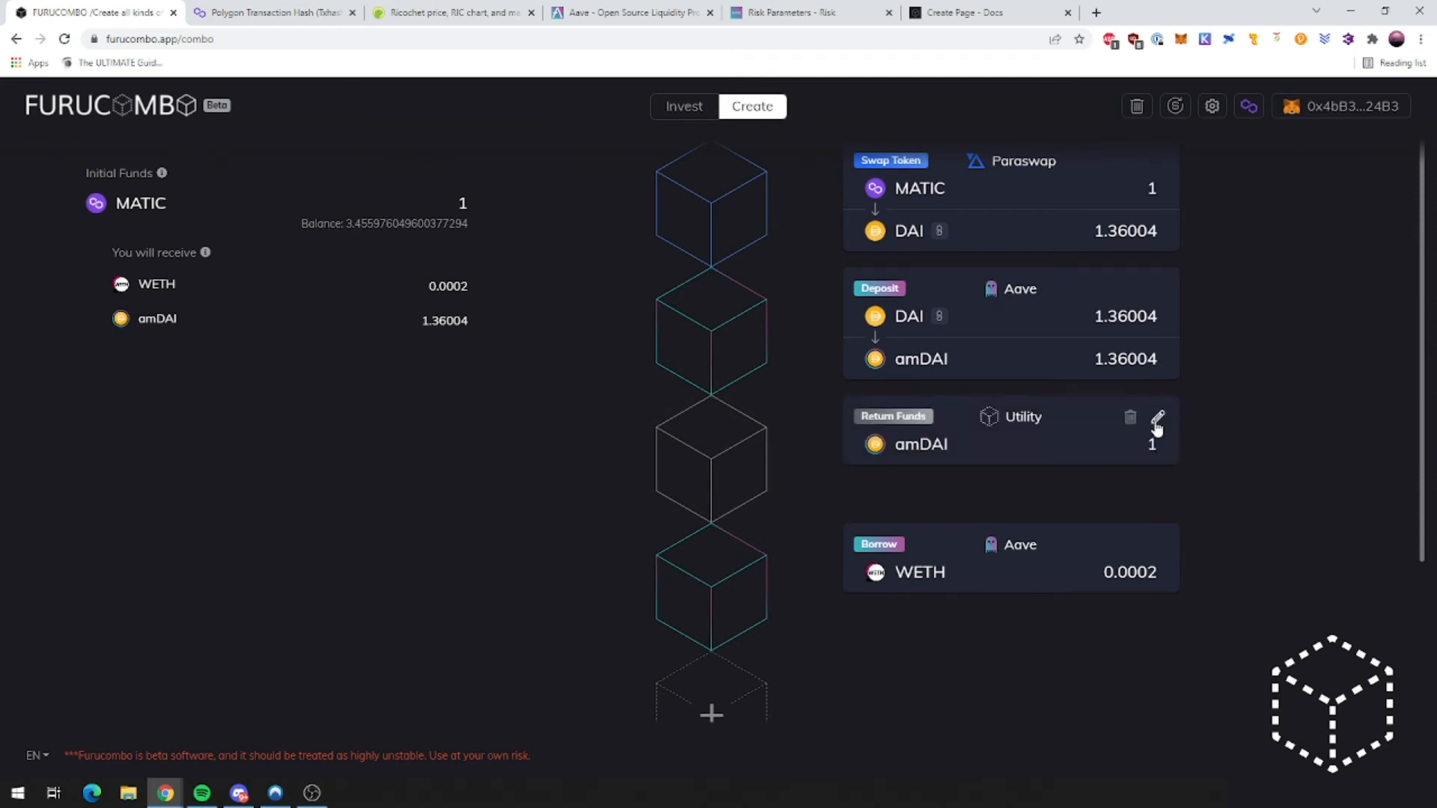
Step: Make Return Funds use the previous output, 1.36004 amDAI, and refresh prices
click(1156, 425)
click(1112, 436)
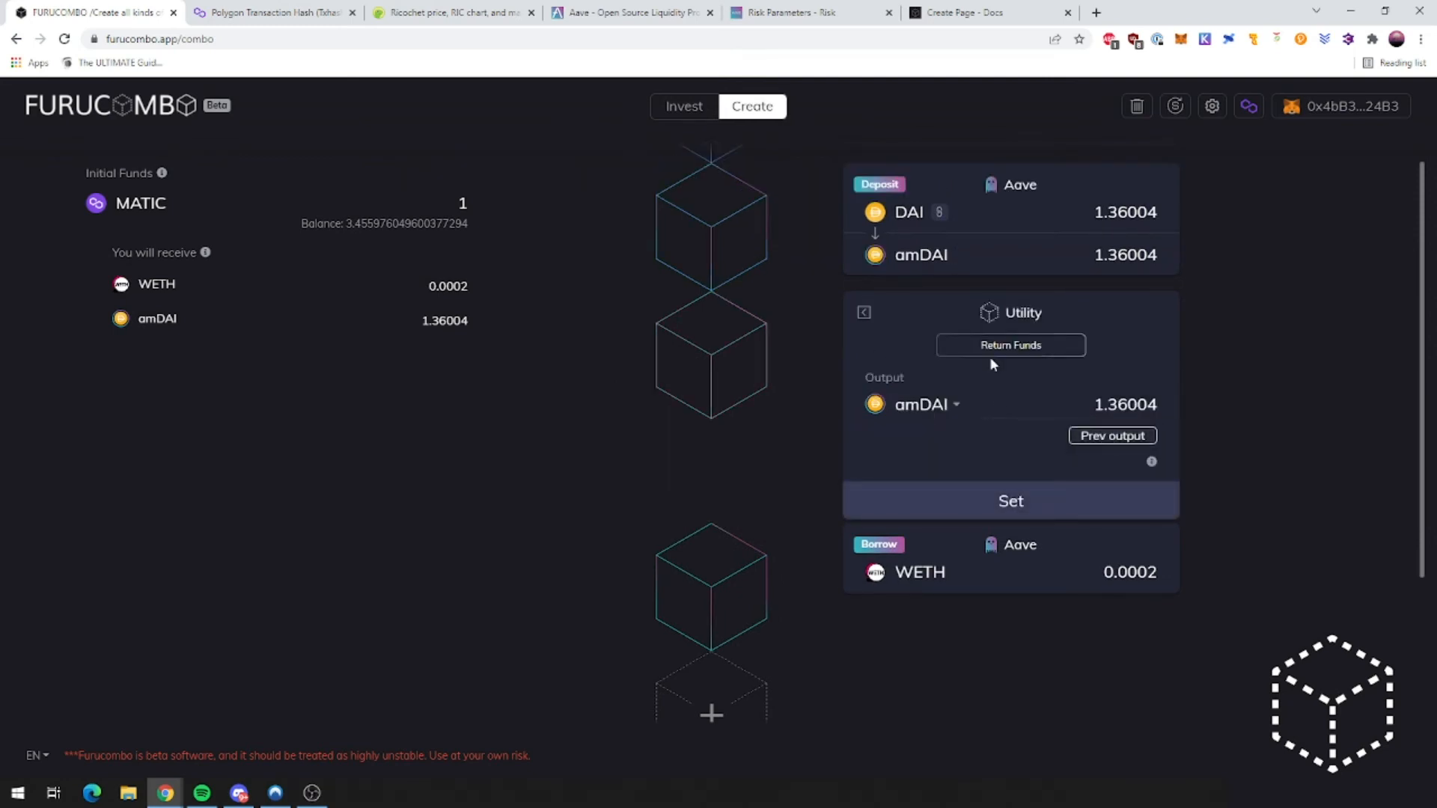
click(1017, 502)
scroll(1190, 517, down, 3)
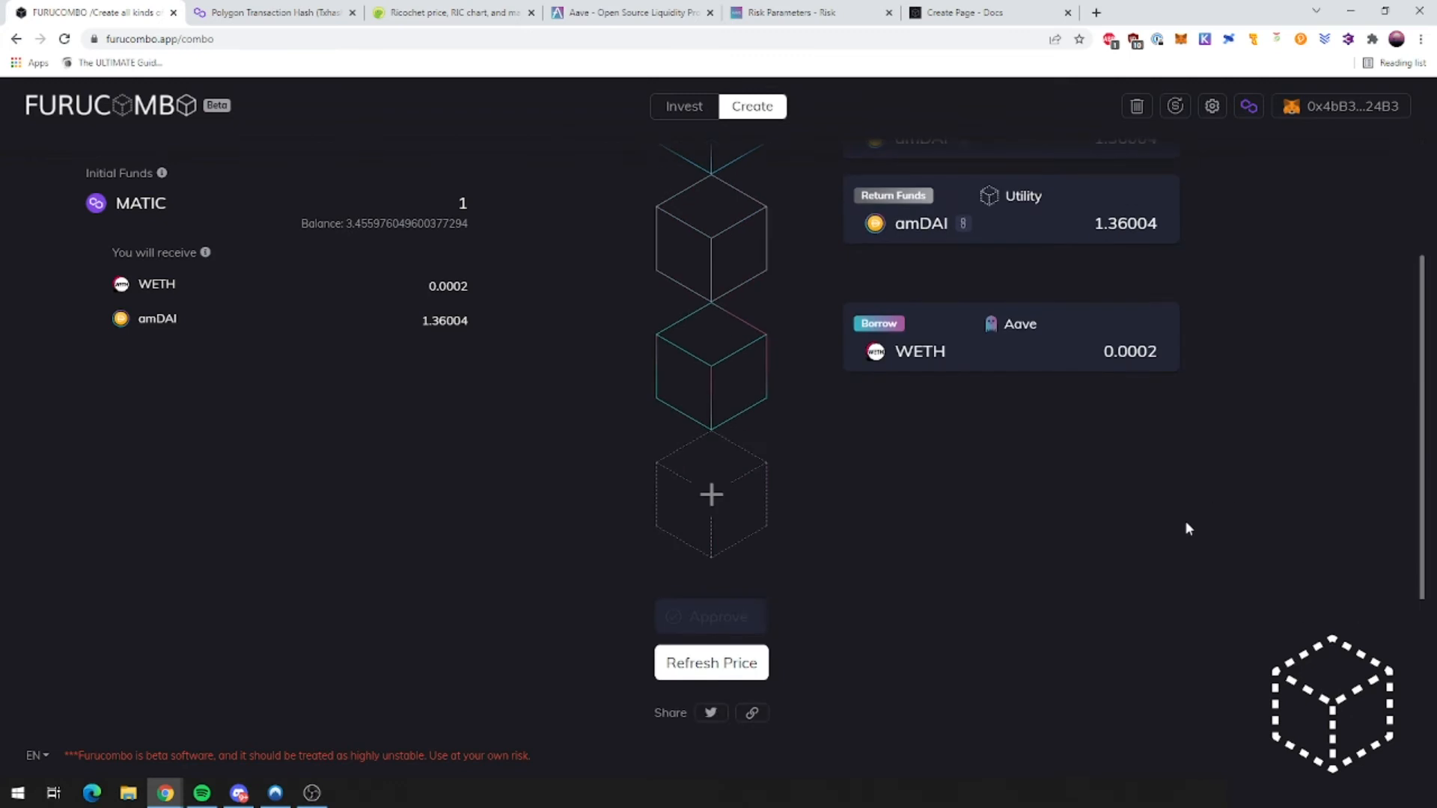
click(1175, 106)
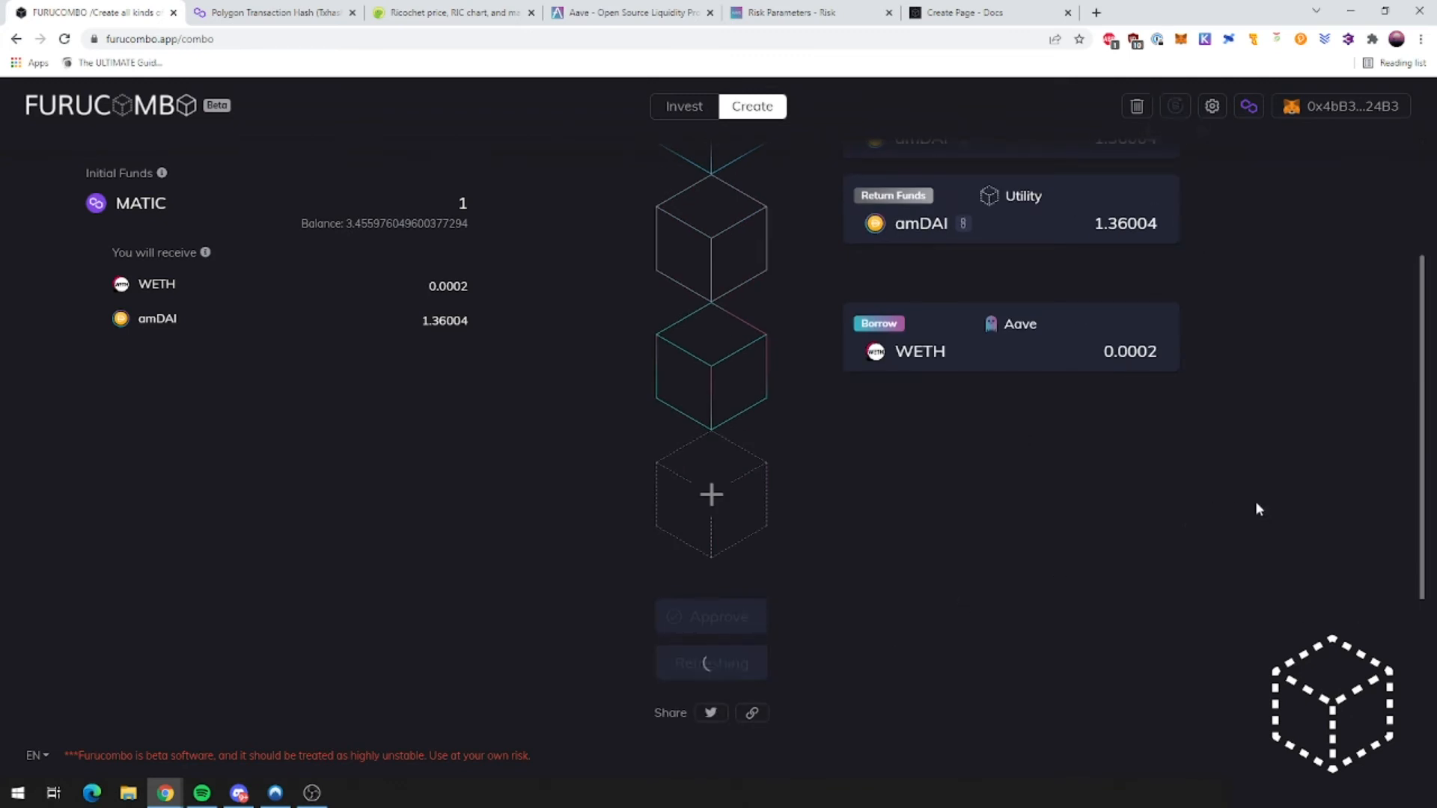
scroll(1265, 494, up, 3)
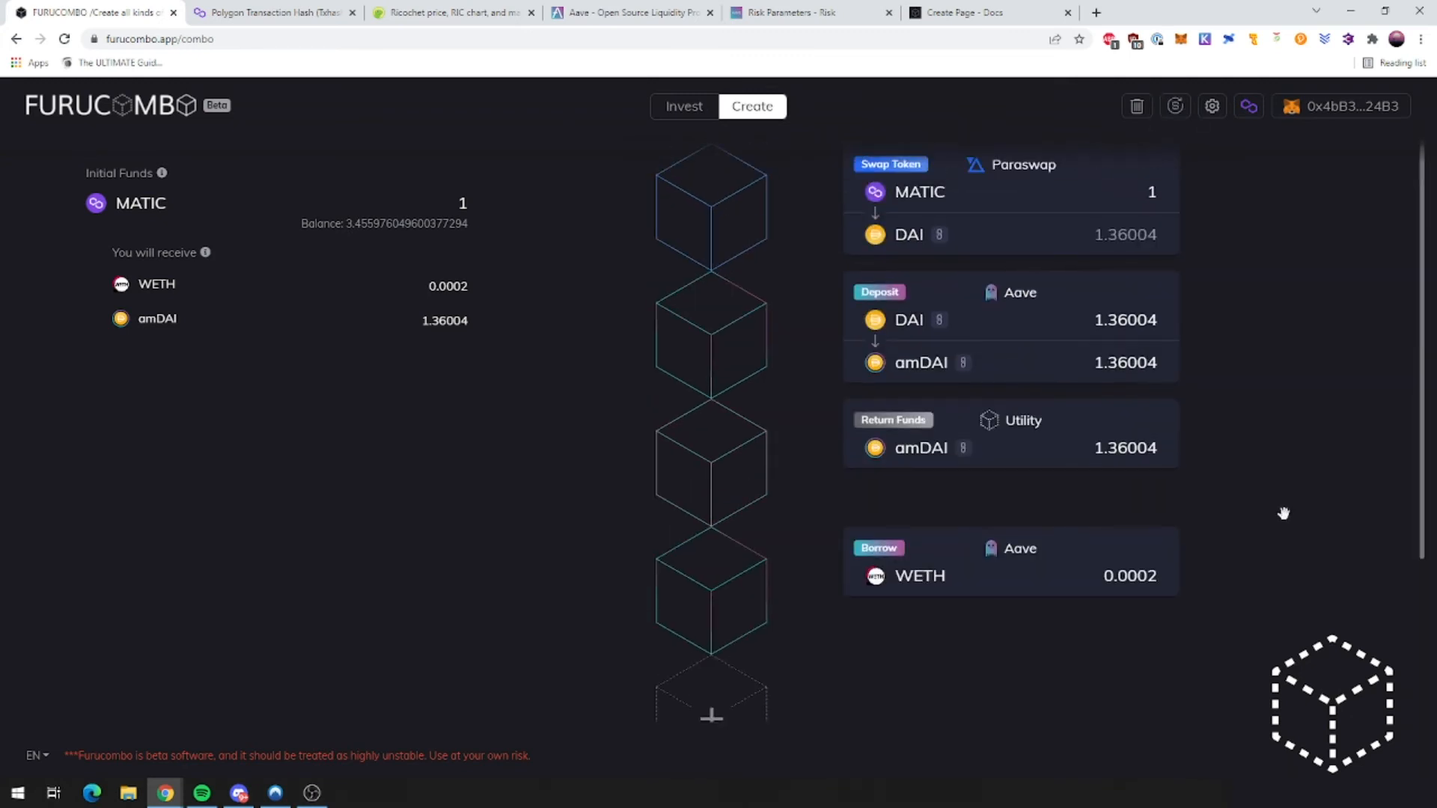
scroll(1250, 420, down, 3)
Step: Send the four-cube combo and confirm the transaction in MetaMask
scroll(1032, 419, up, 3)
scroll(956, 472, down, 3)
click(692, 670)
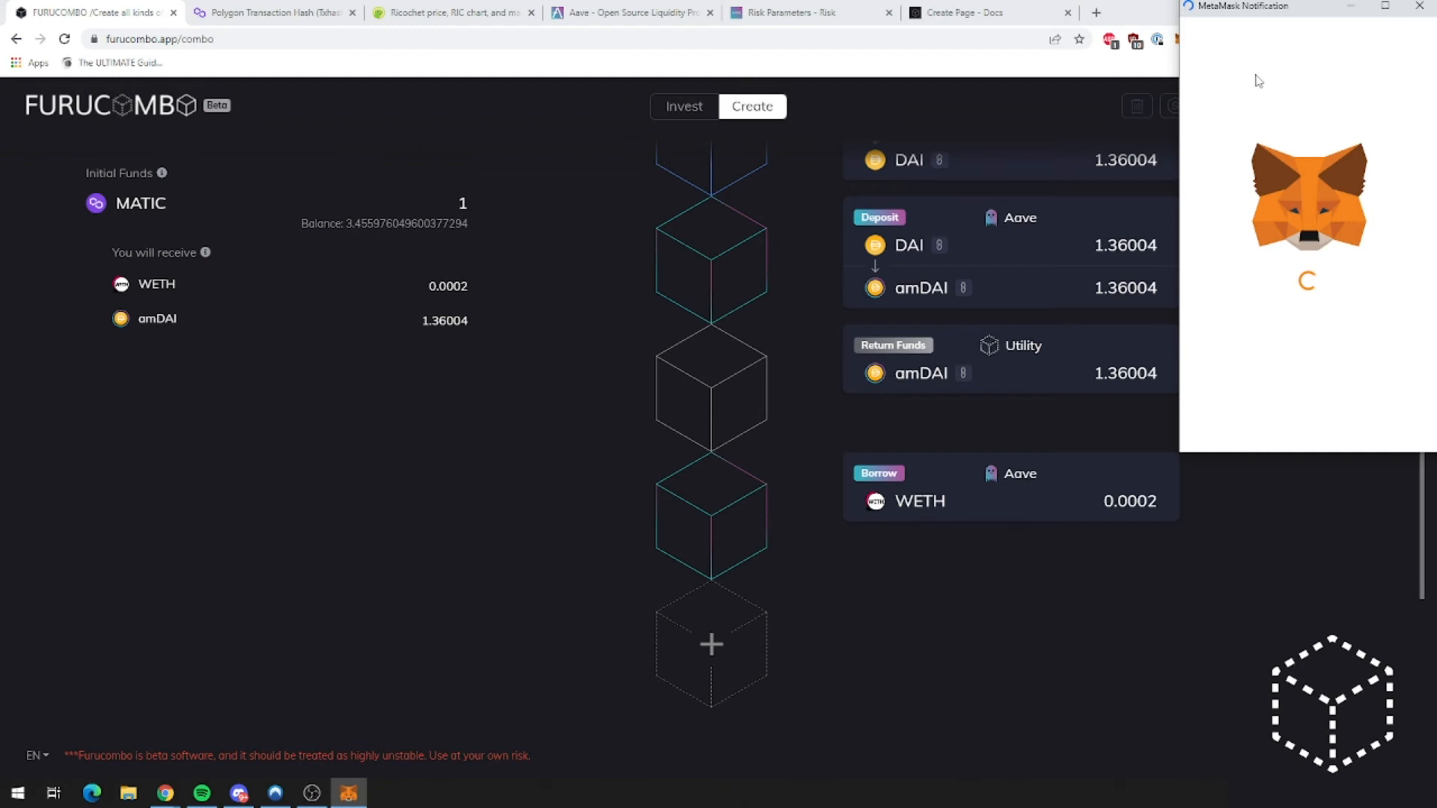
scroll(1340, 374, down, 3)
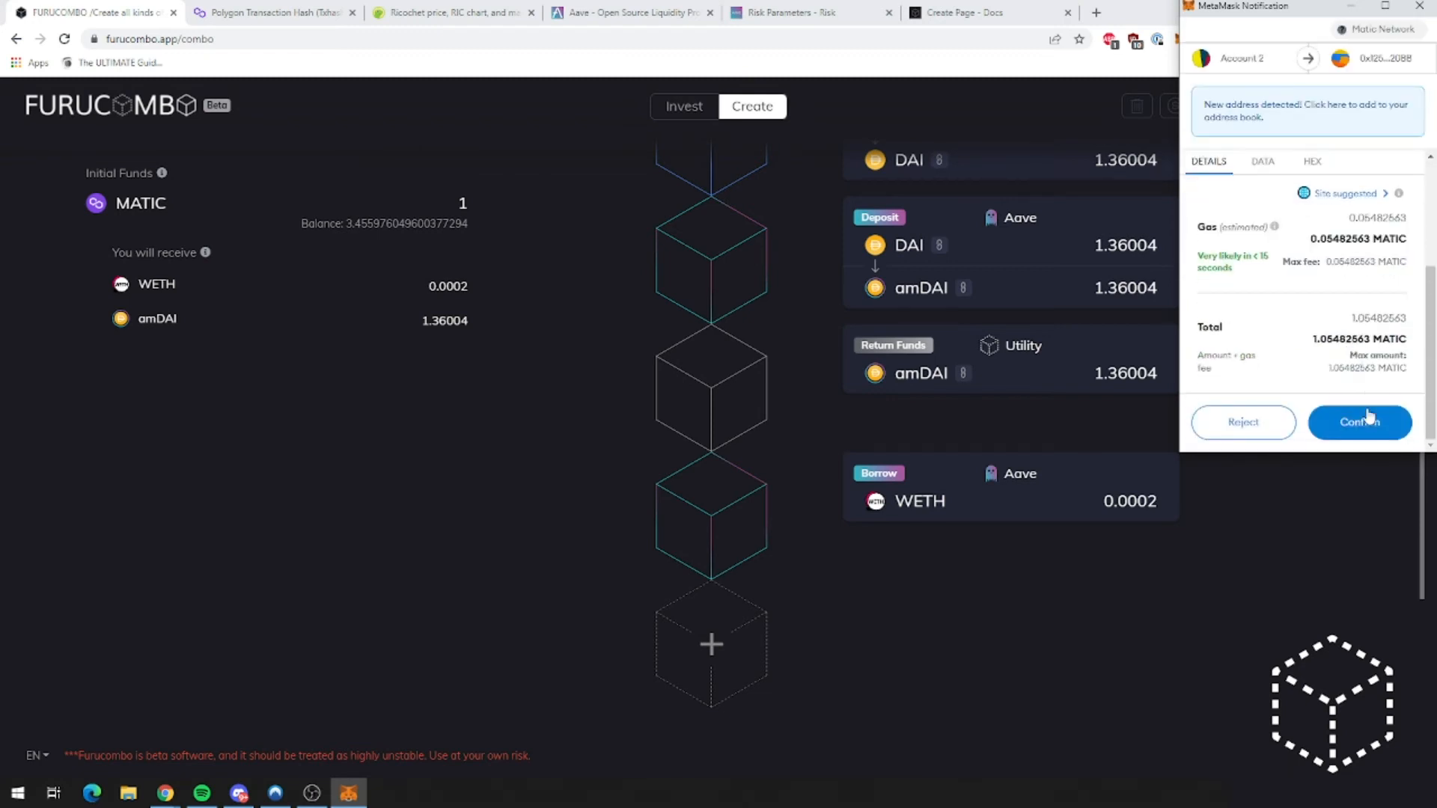
click(1371, 421)
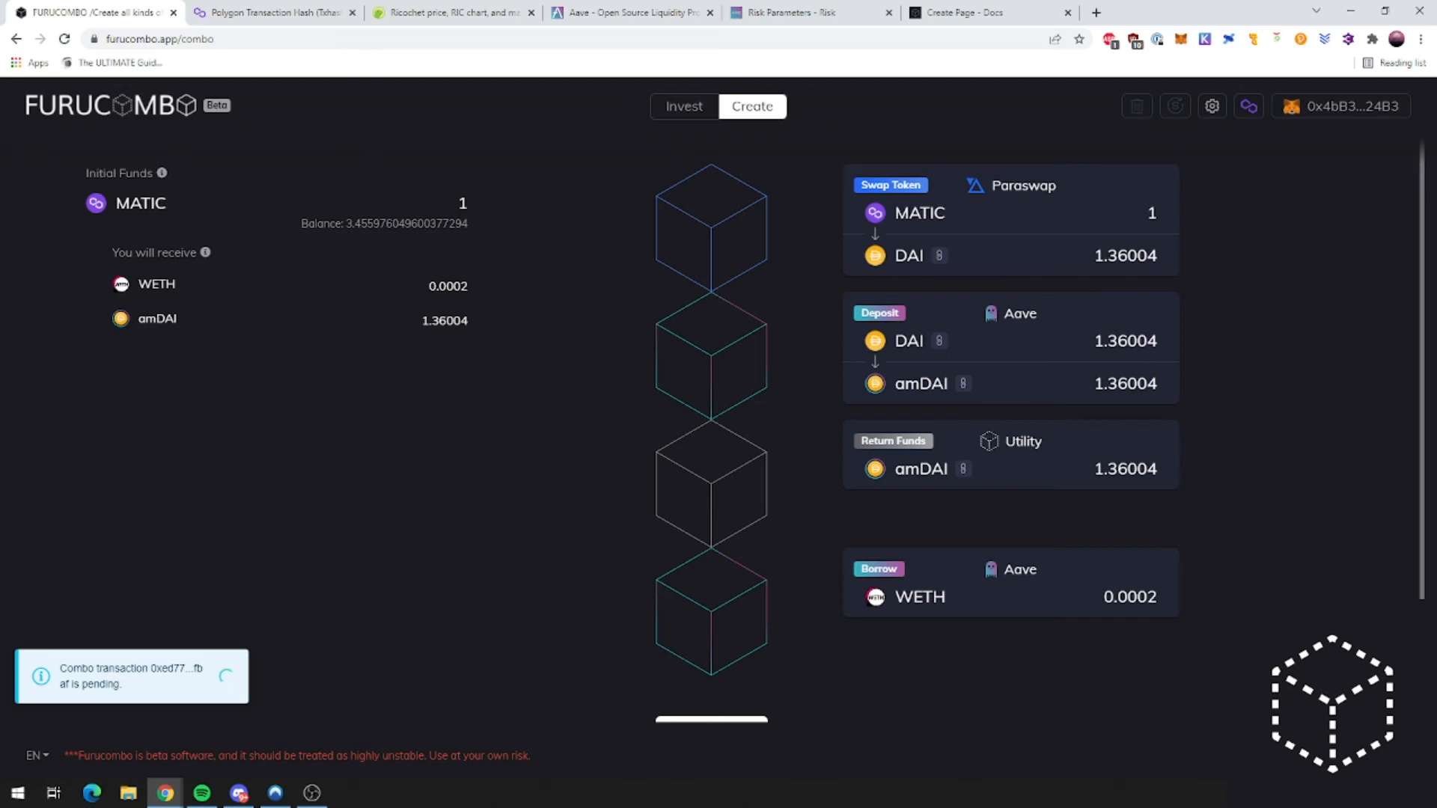
Step: Copy the combo's share link and wait for the completed-transaction notice
scroll(699, 595, down, 1)
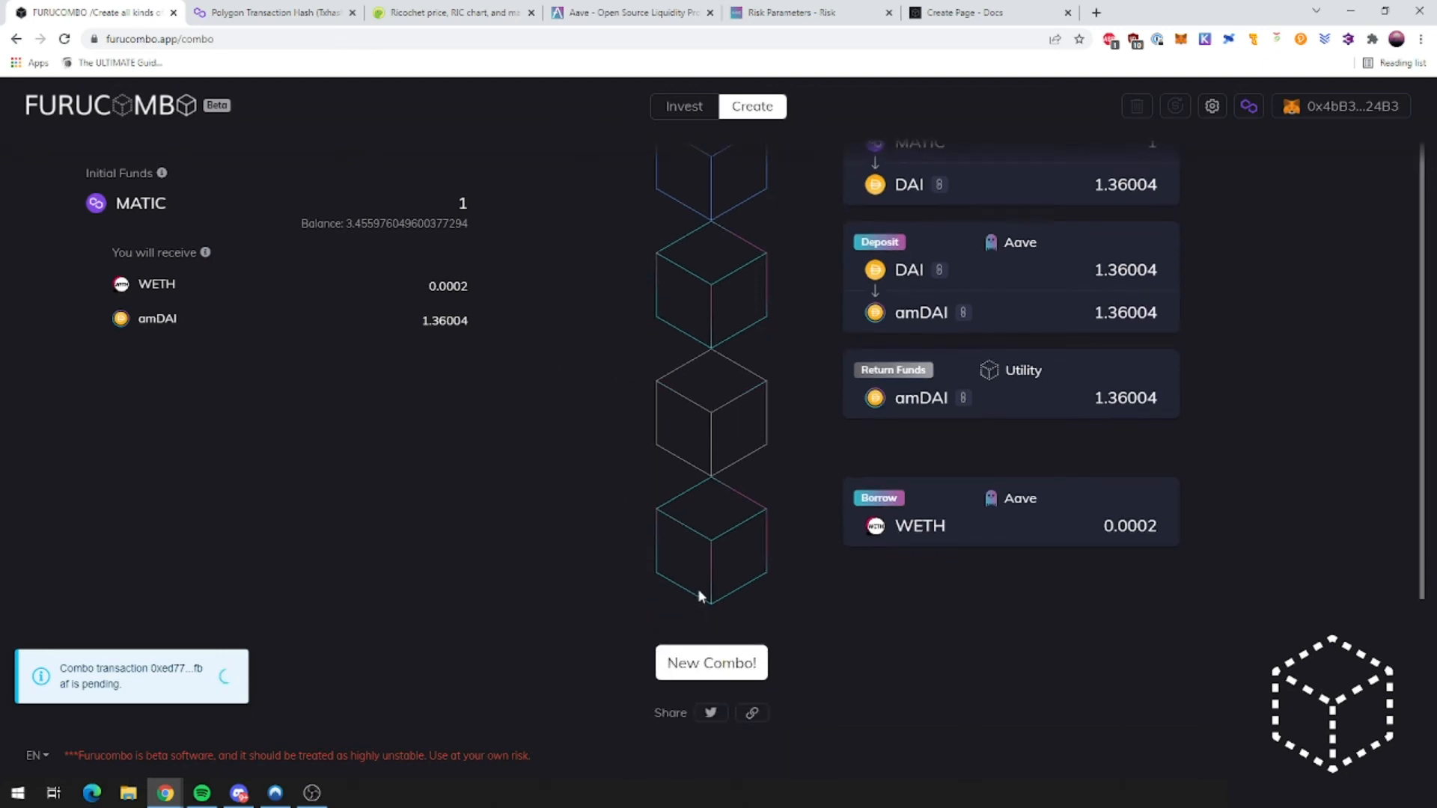
click(752, 715)
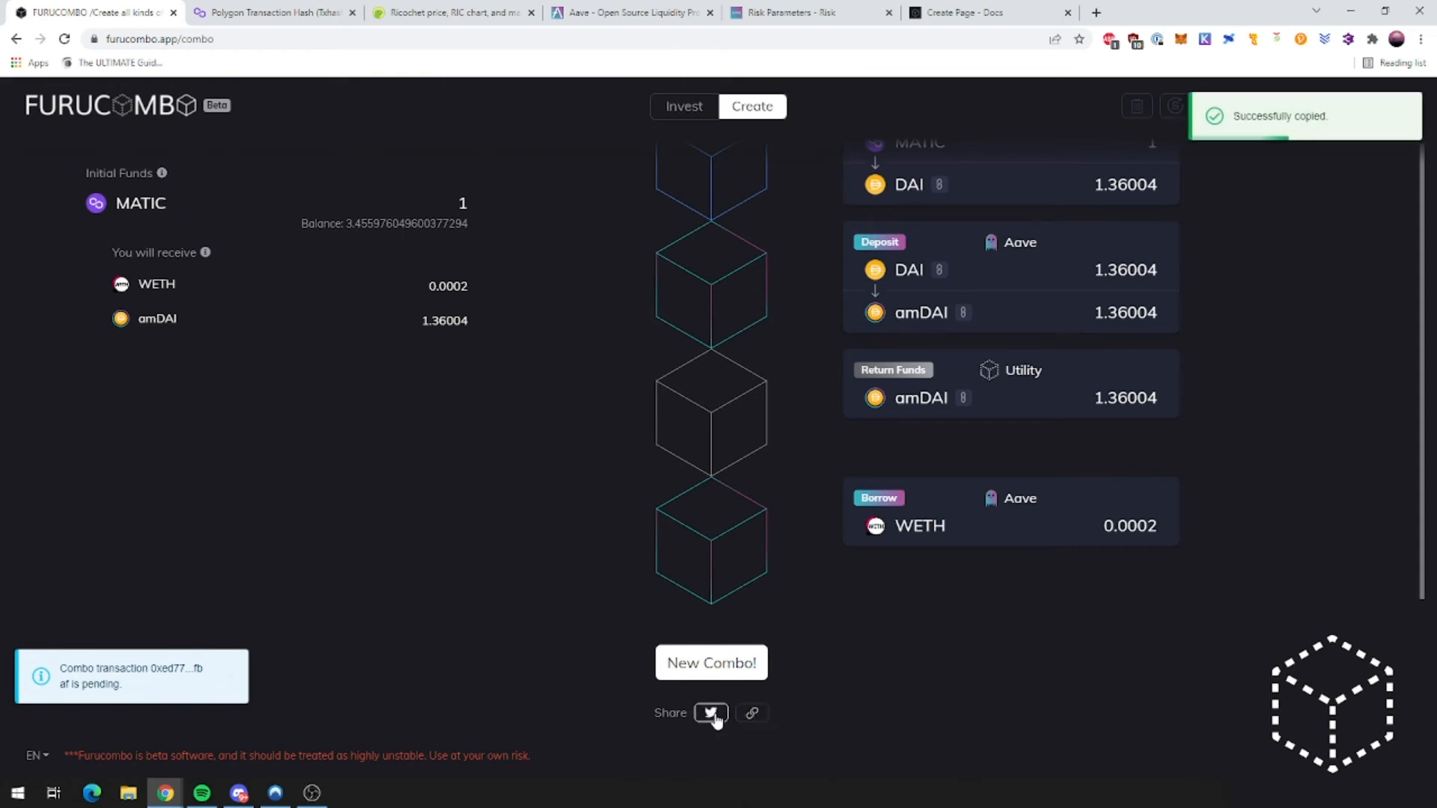
click(703, 669)
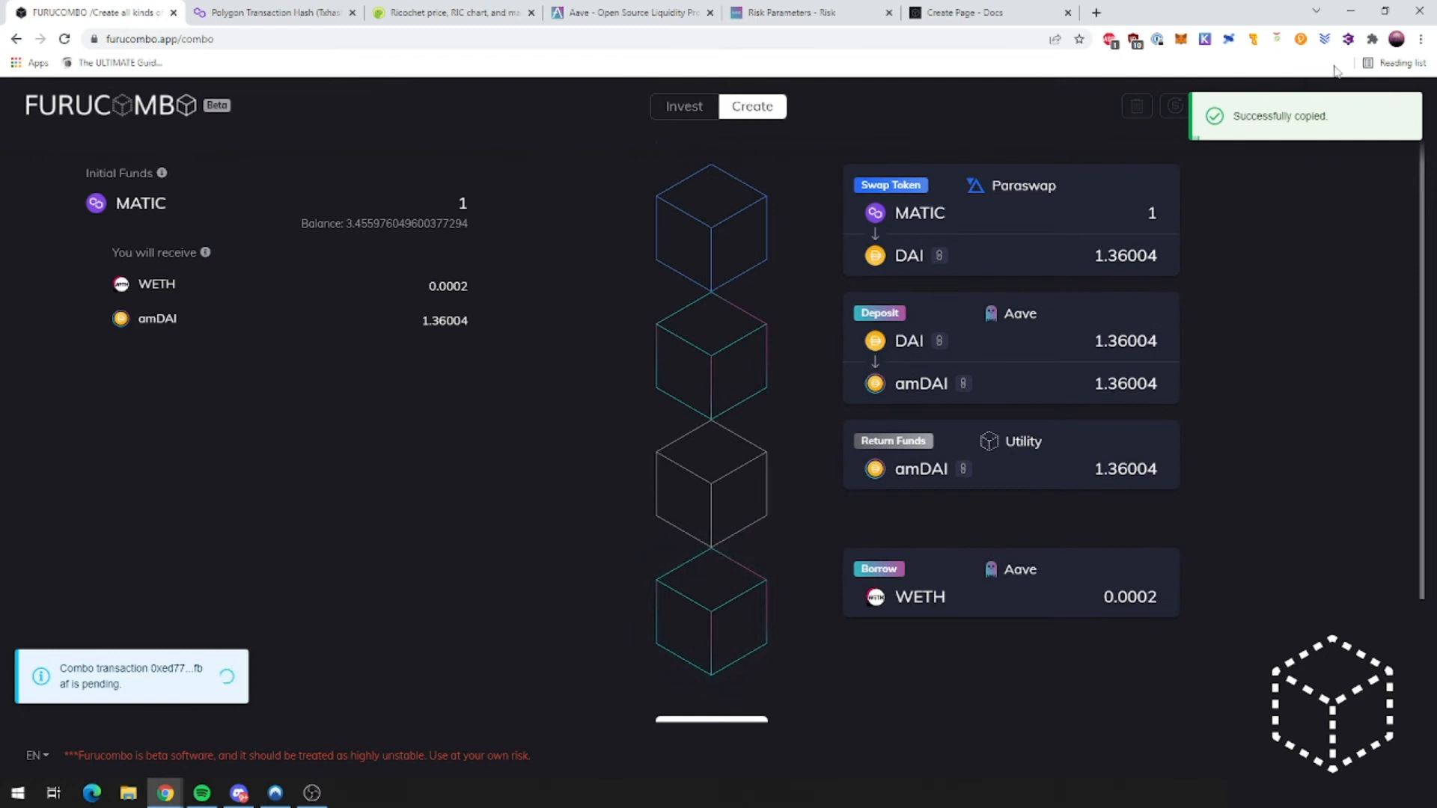
scroll(727, 479, down, 1)
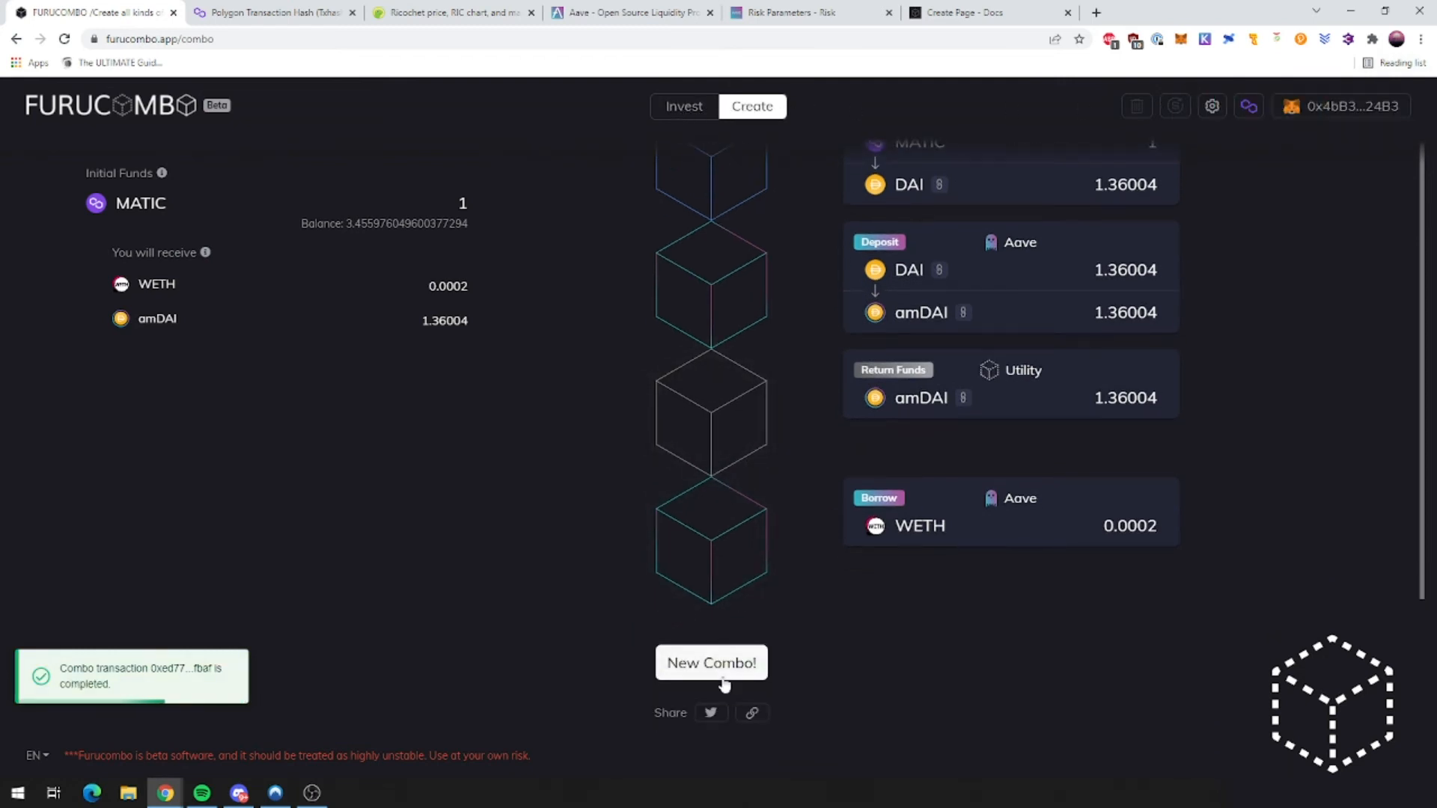
scroll(767, 665, up, 1)
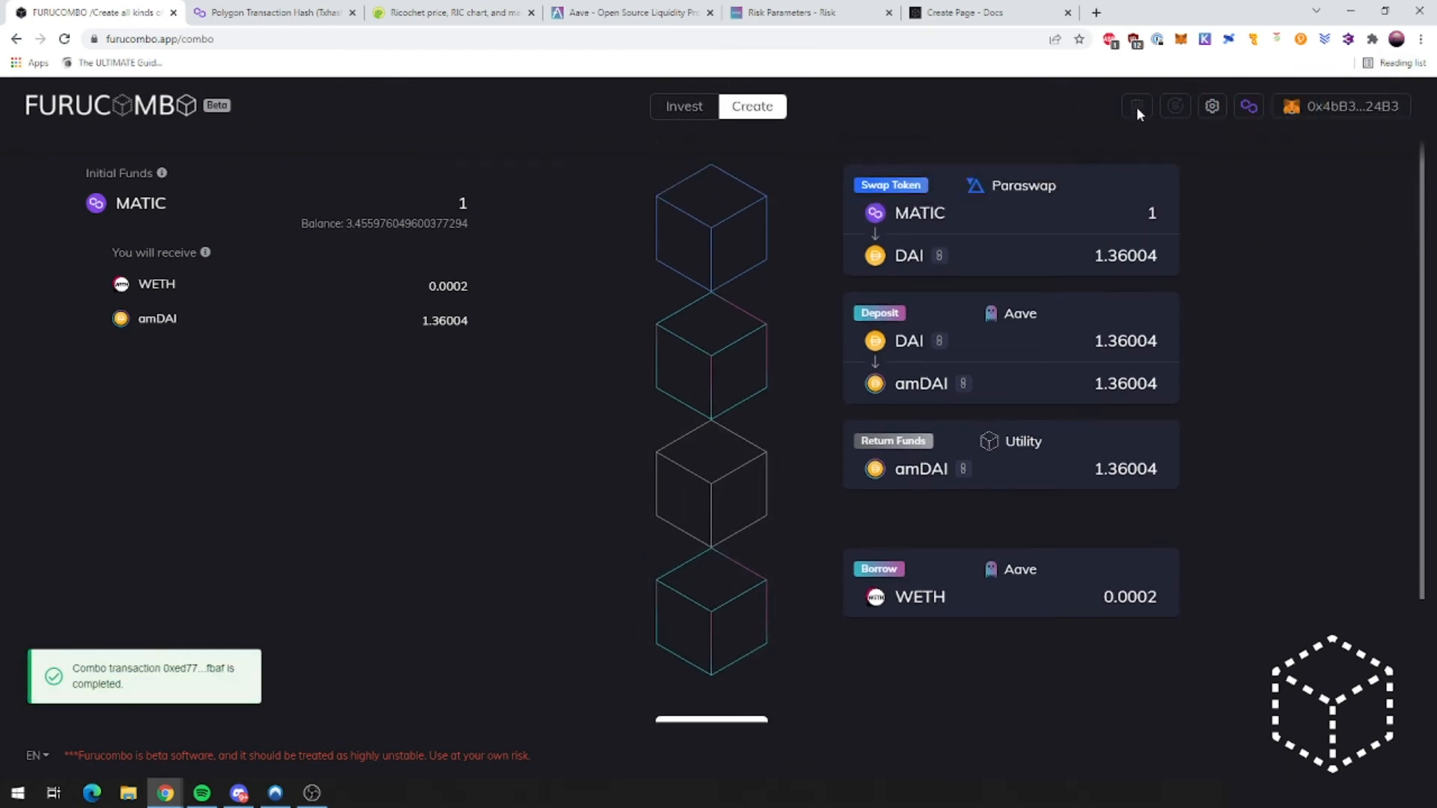
scroll(784, 613, down, 1)
scroll(745, 674, up, 1)
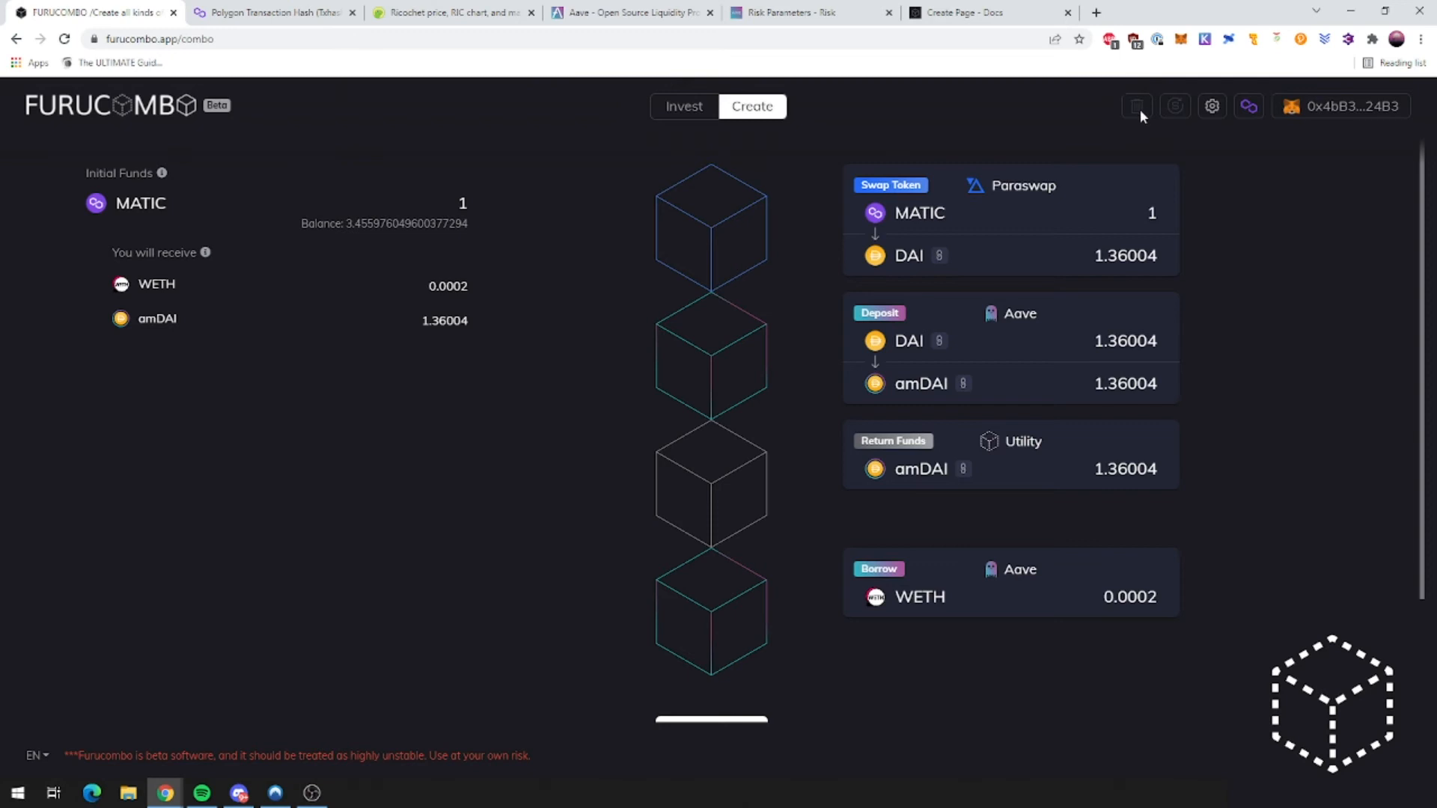
scroll(745, 441, down, 1)
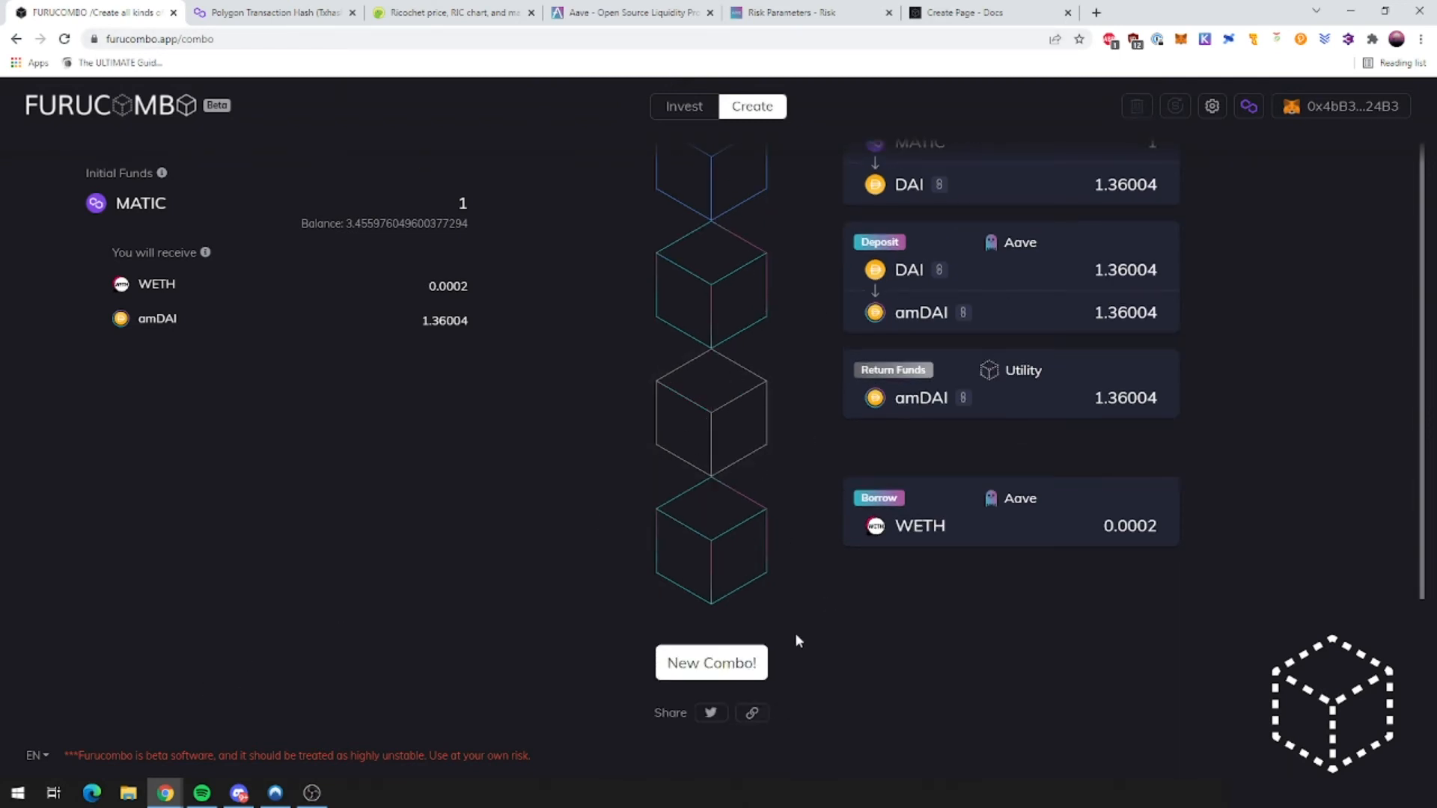
Step: Start a new combo with an Aave Repay - Variable cube and check its 50.24% utilization
click(715, 664)
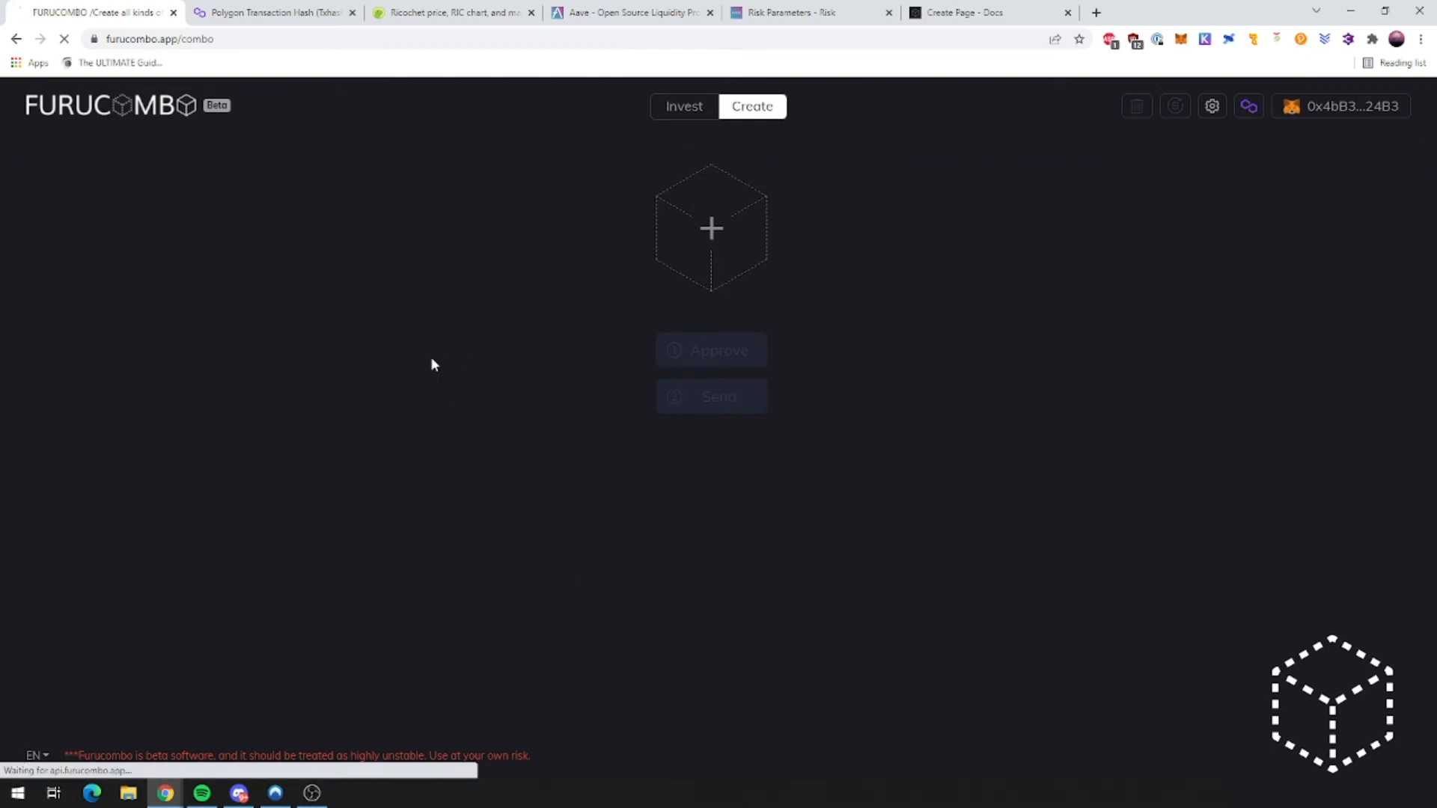
click(718, 231)
scroll(479, 420, down, 1)
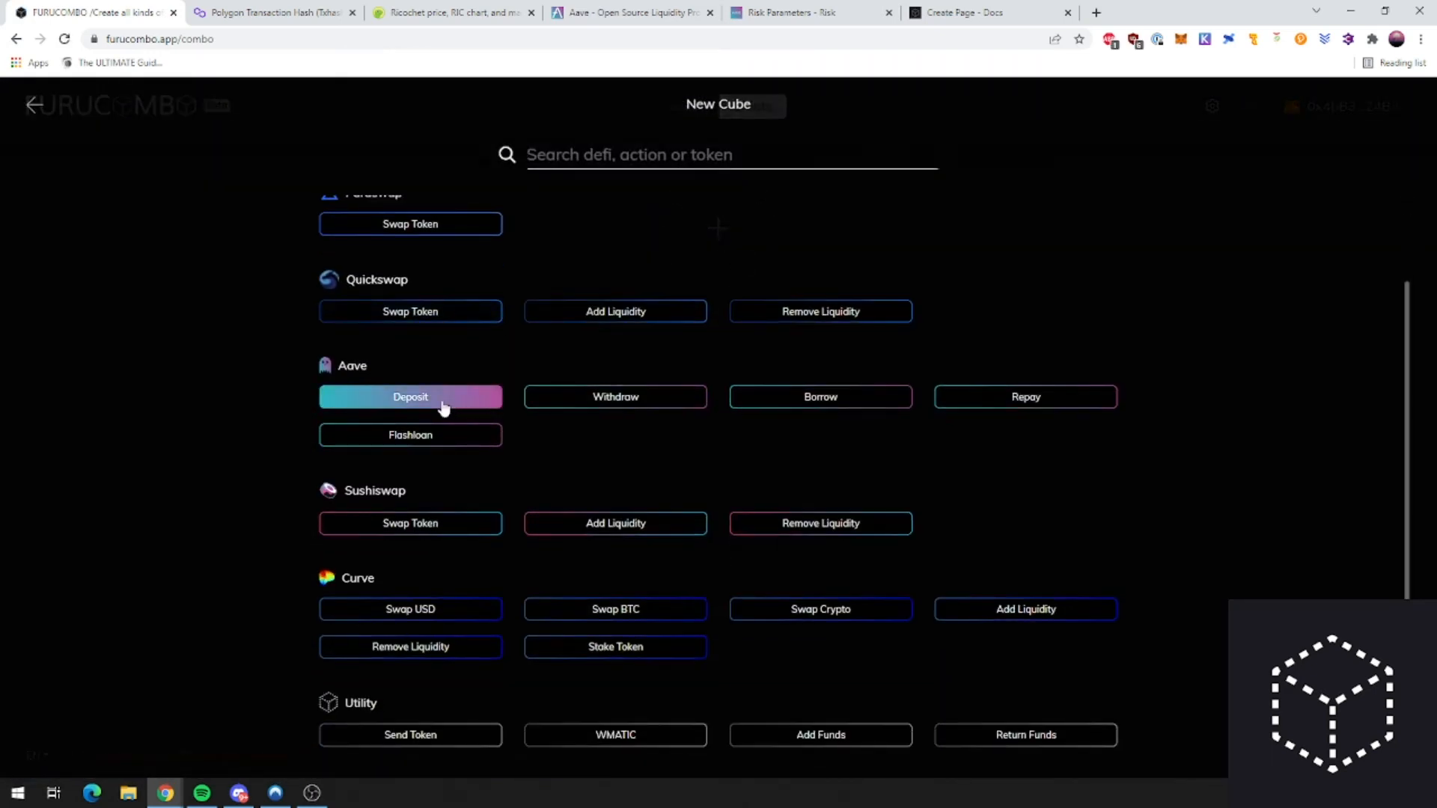
click(1040, 404)
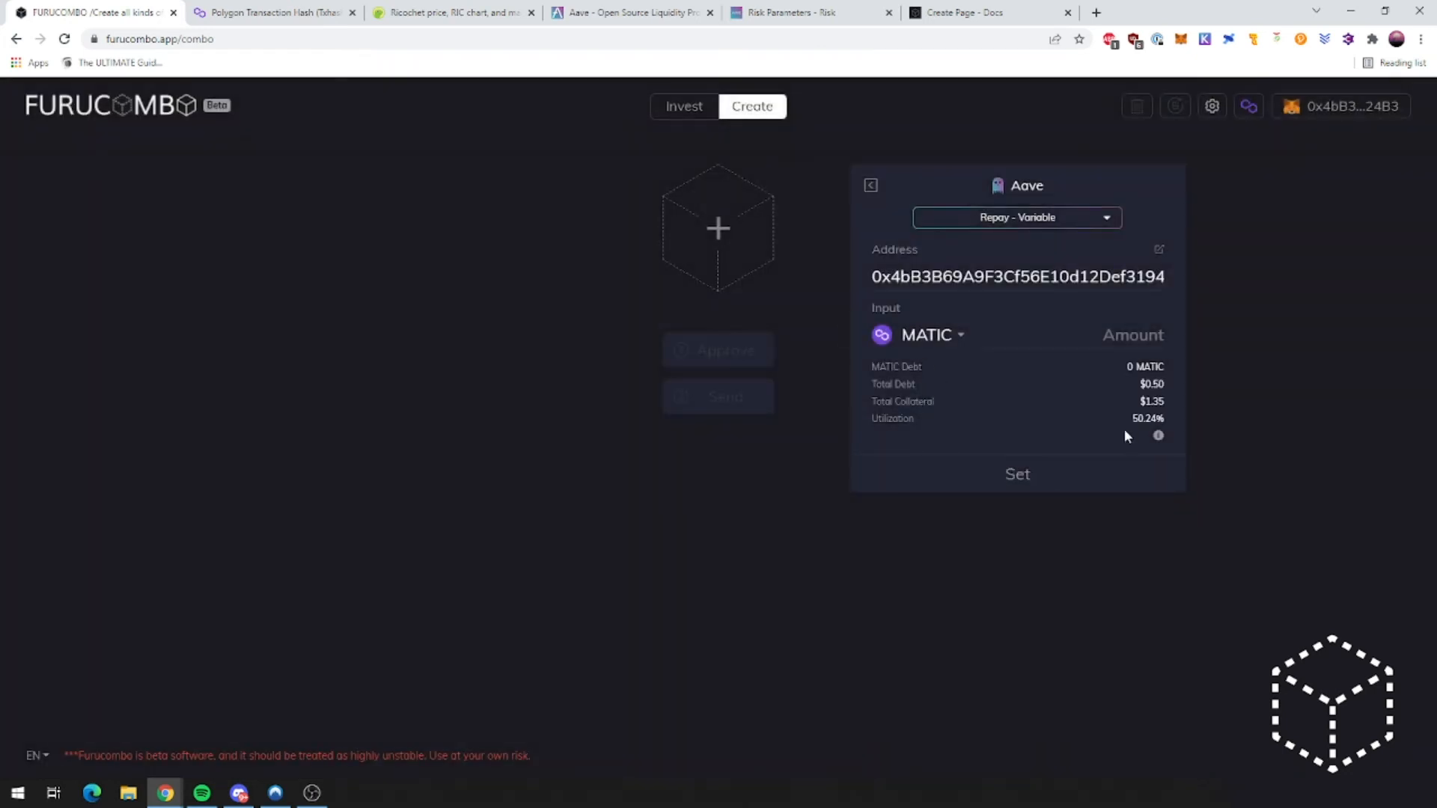
double_click(1162, 422)
drag(1131, 412, 1145, 405)
click(1163, 404)
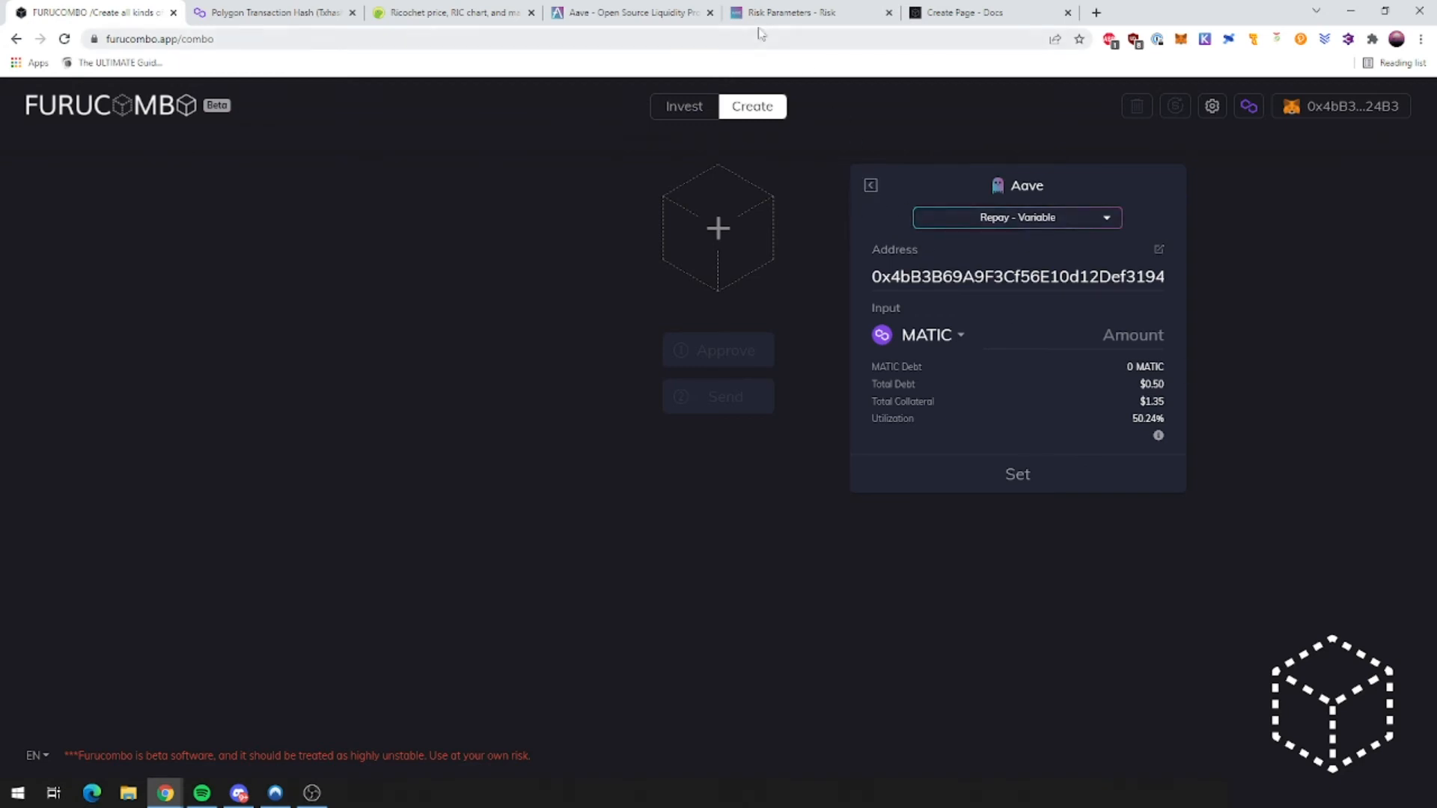
Step: Reload Aave and check the dashboard's 1.360 DAI deposit, WETH borrow and 2.12 health factor
click(632, 13)
key(F5)
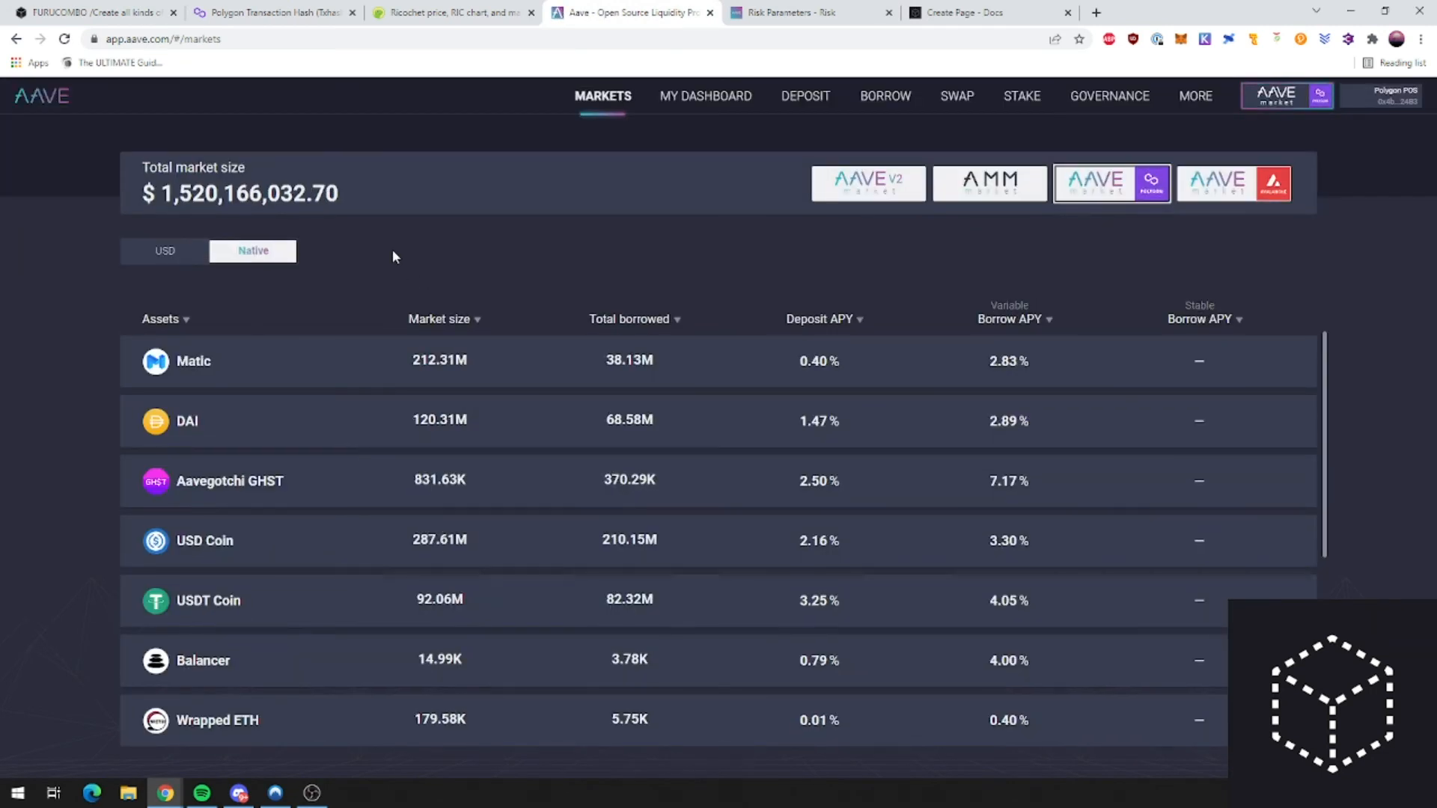
click(715, 96)
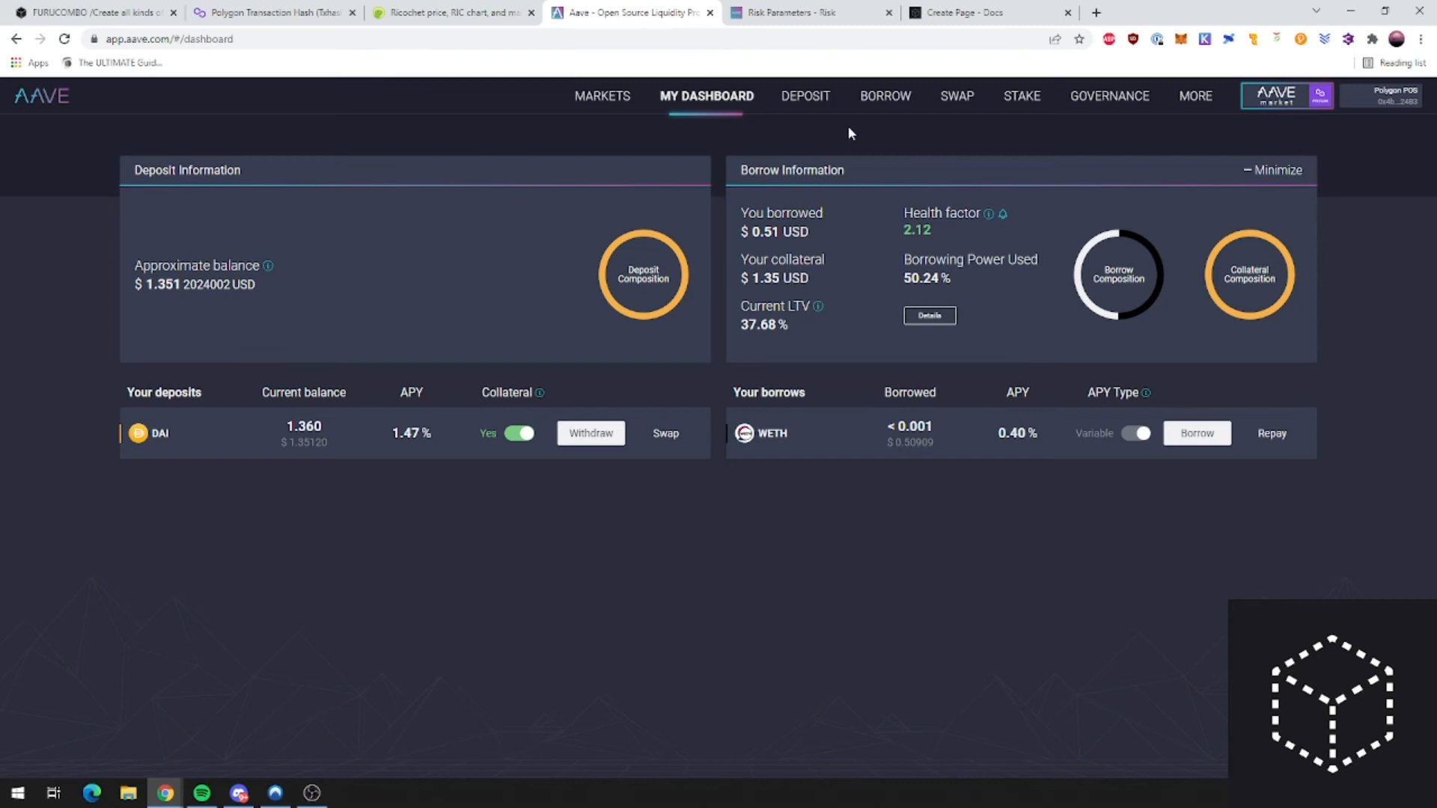
drag(293, 445, 328, 446)
click(934, 448)
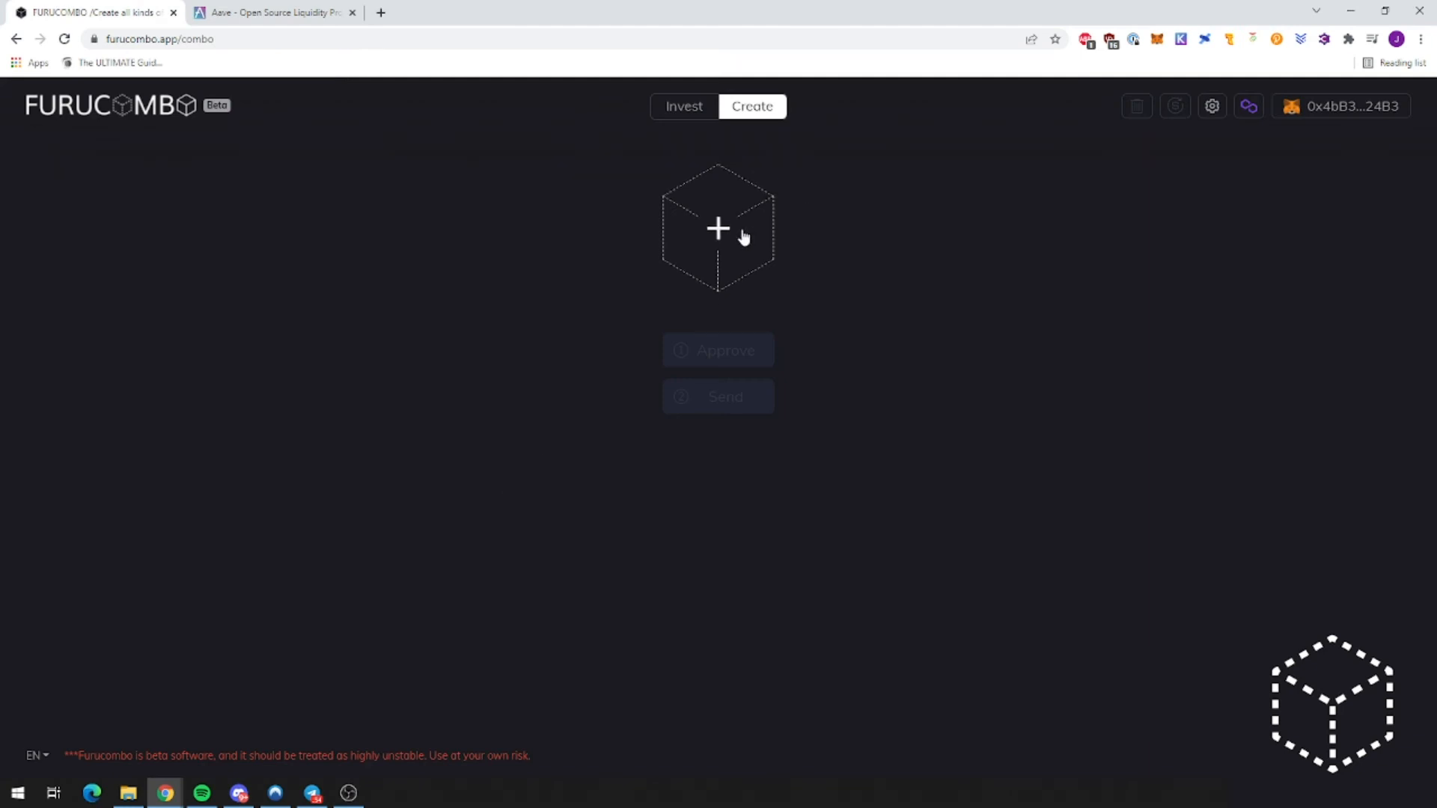
Step: Choose DAI as the Aave Repay cube's input token and review its debt summary
click(741, 237)
scroll(479, 427, down, 1)
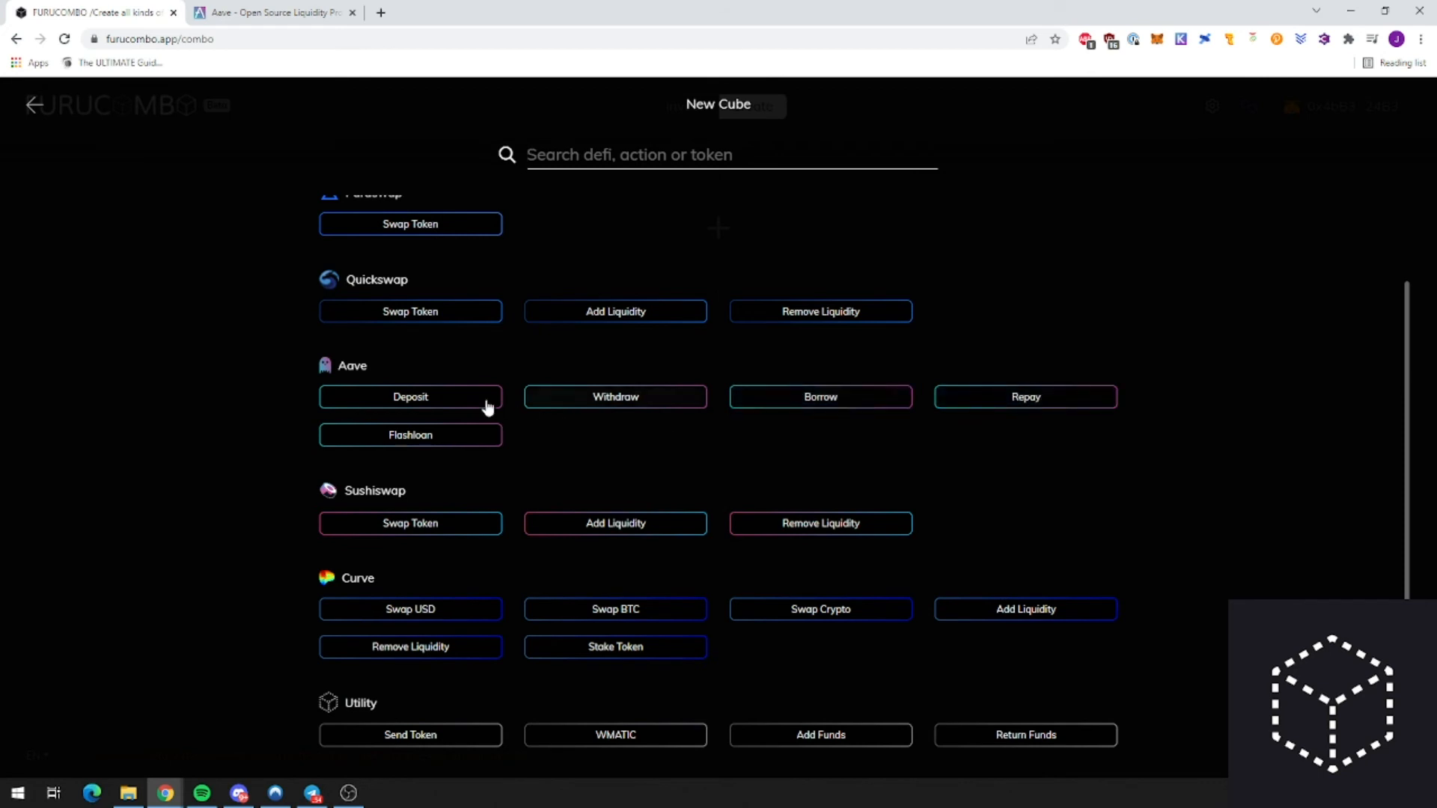
click(946, 336)
click(1095, 383)
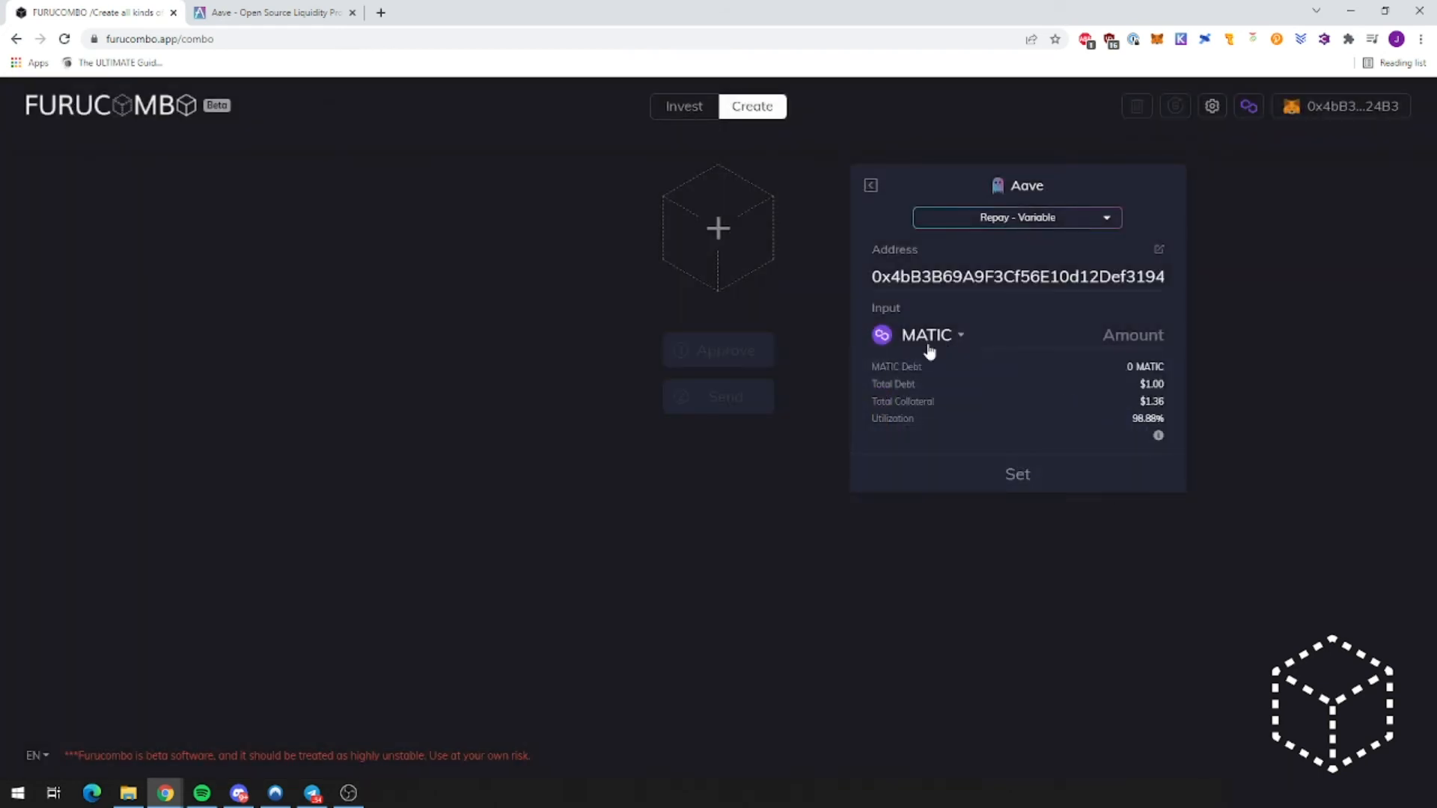
click(1091, 385)
click(957, 346)
click(931, 439)
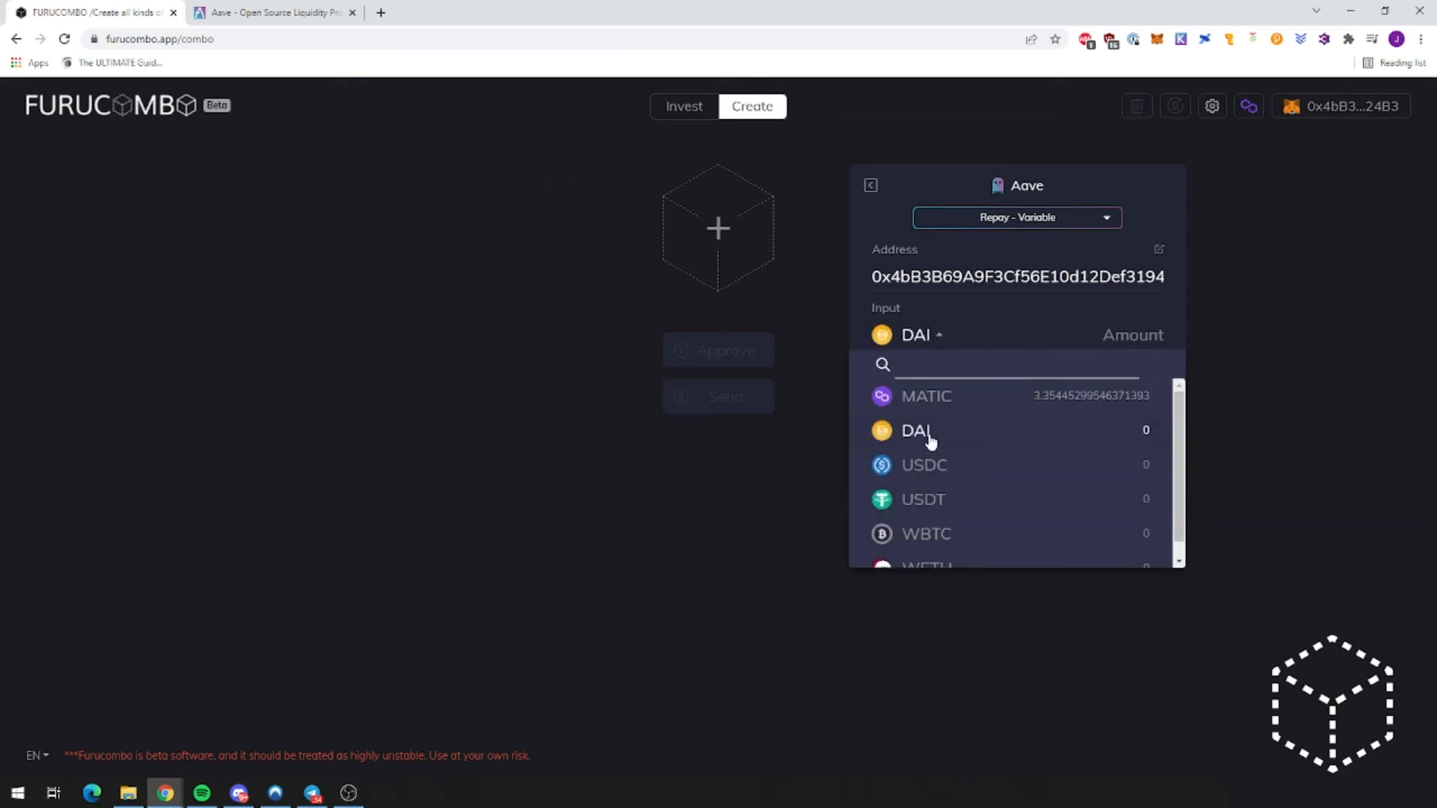
drag(1139, 402, 1146, 402)
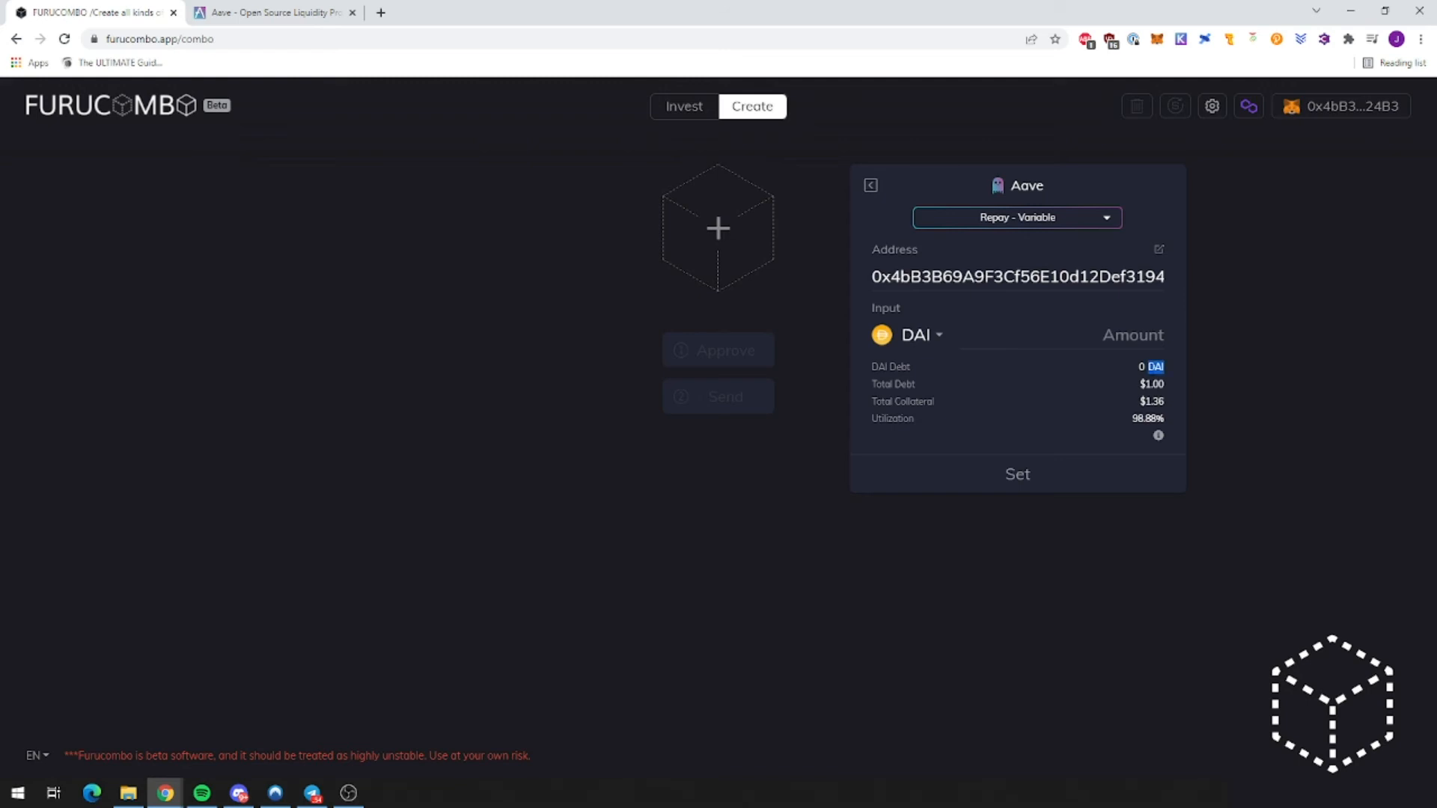
Step: Compare against the 1.360 DAI deposit balance on the Aave dashboard
click(221, 13)
drag(286, 426, 324, 426)
click(380, 507)
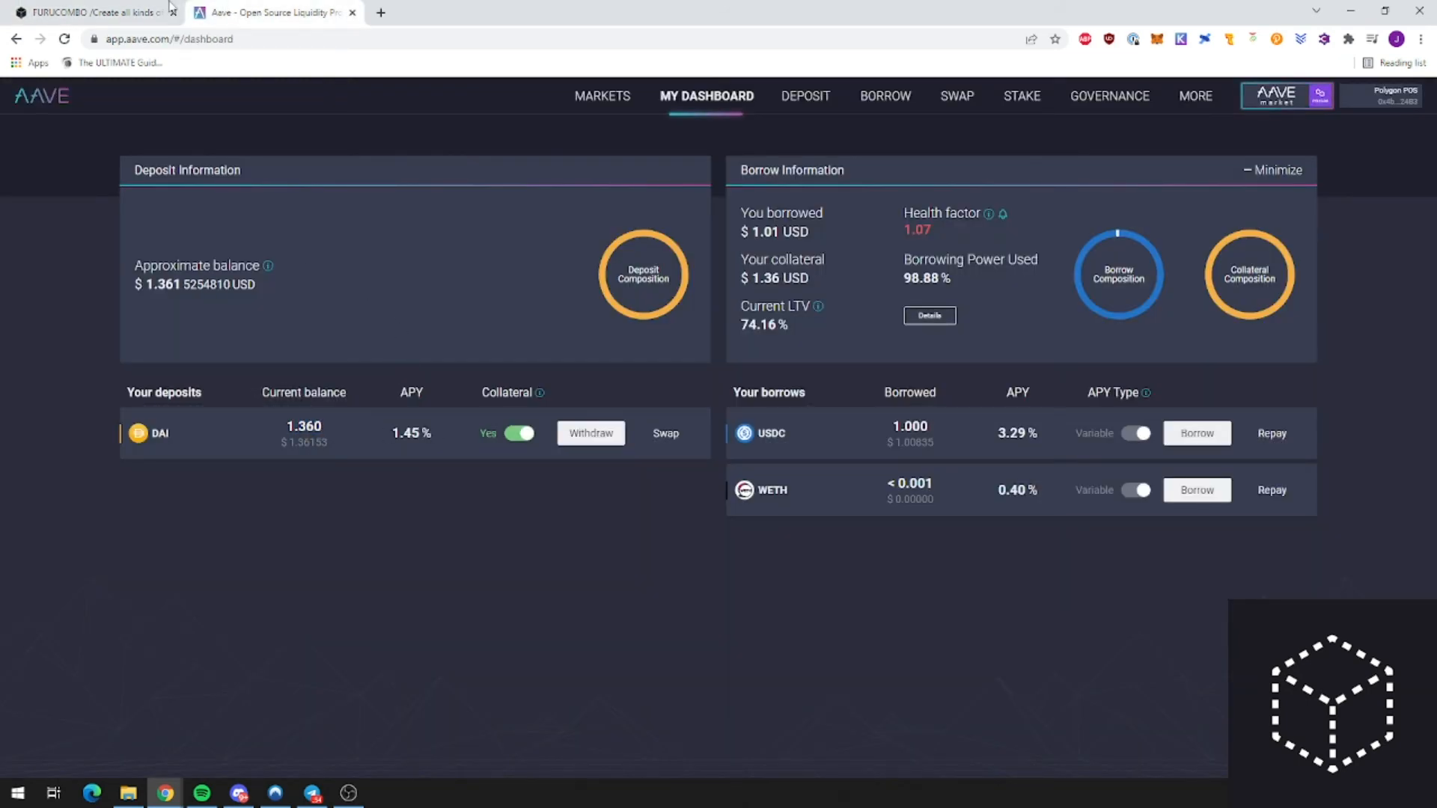
click(168, 9)
Step: Check the exact DAI deposit balance in Aave, then add an Aave Flashloan cube
click(872, 187)
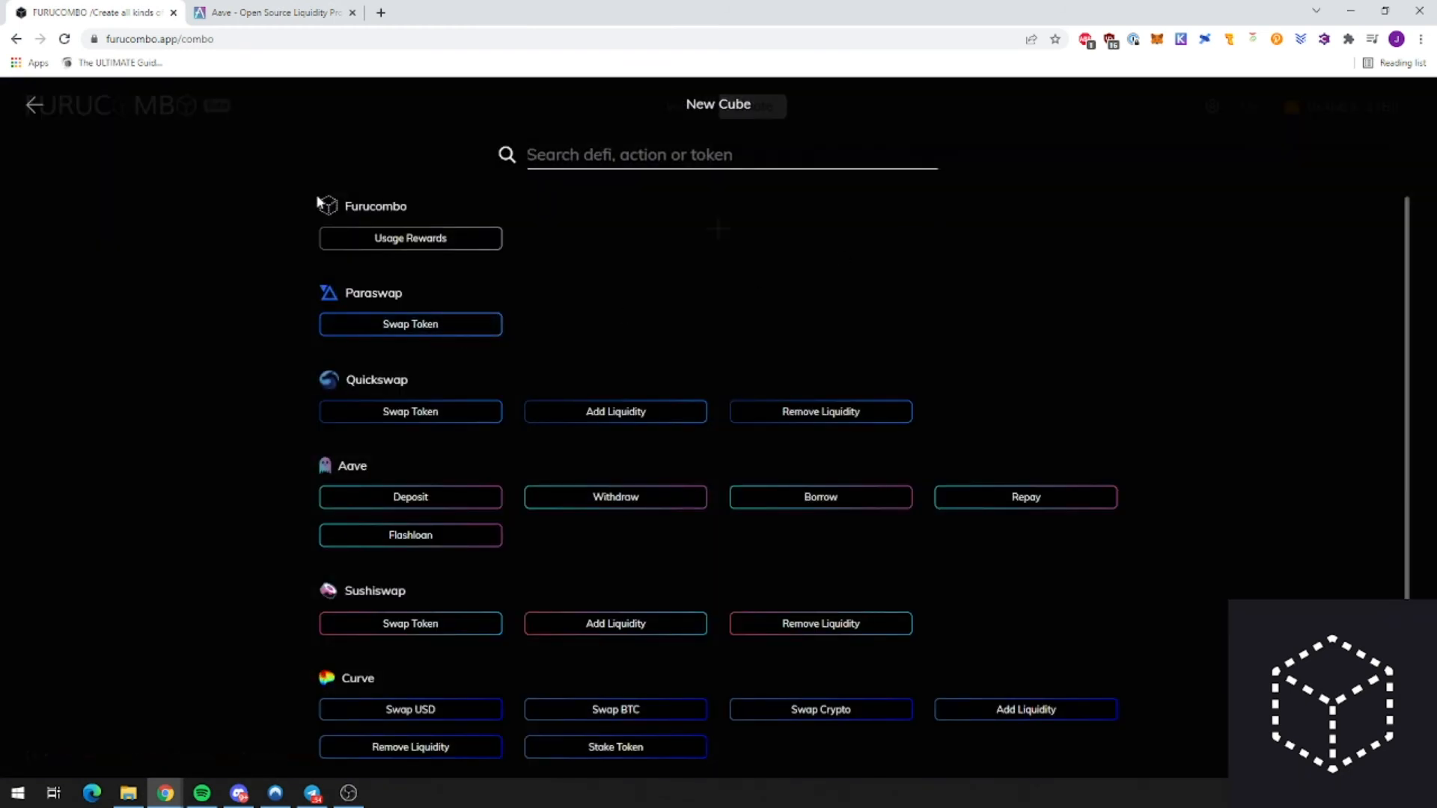
scroll(479, 390, down, 1)
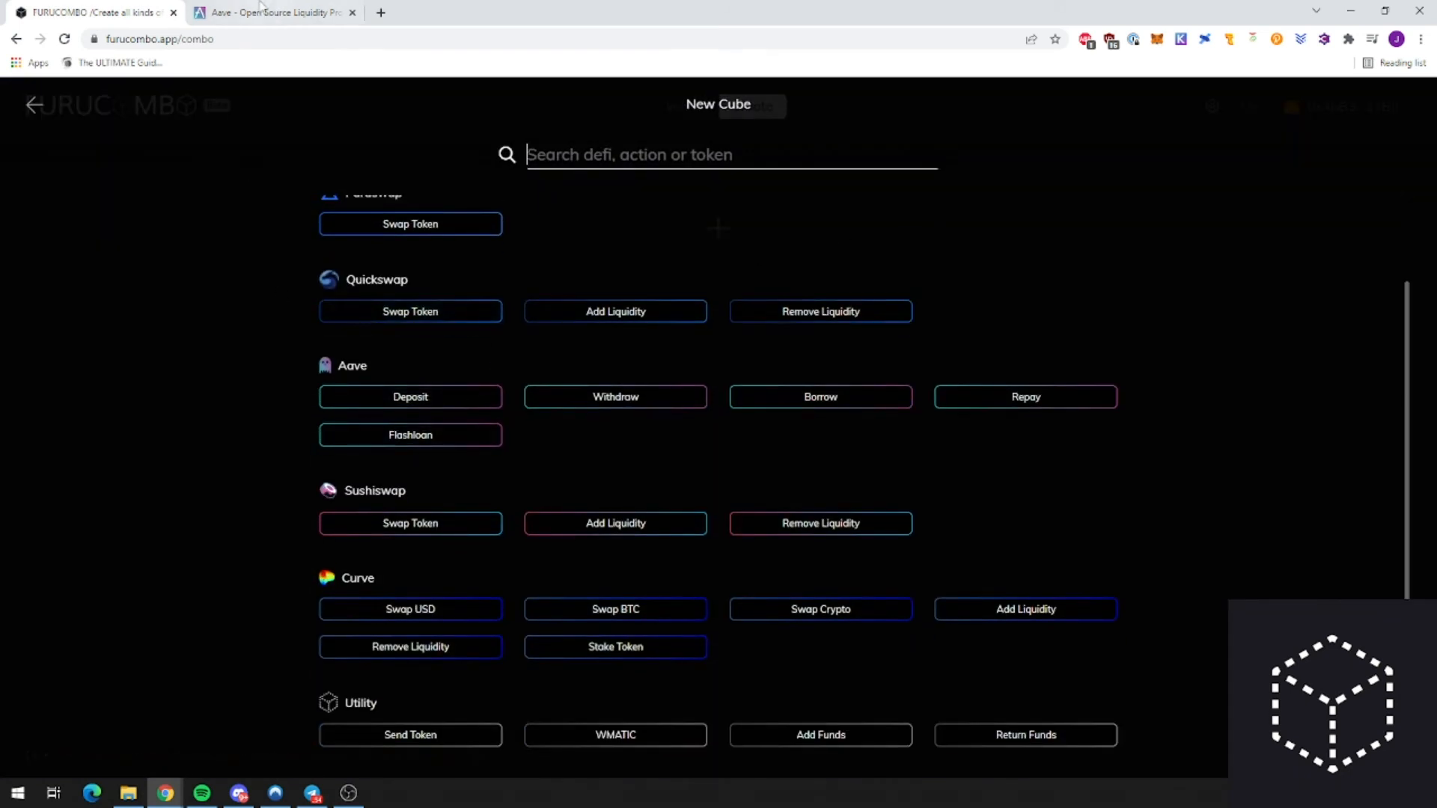
click(262, 9)
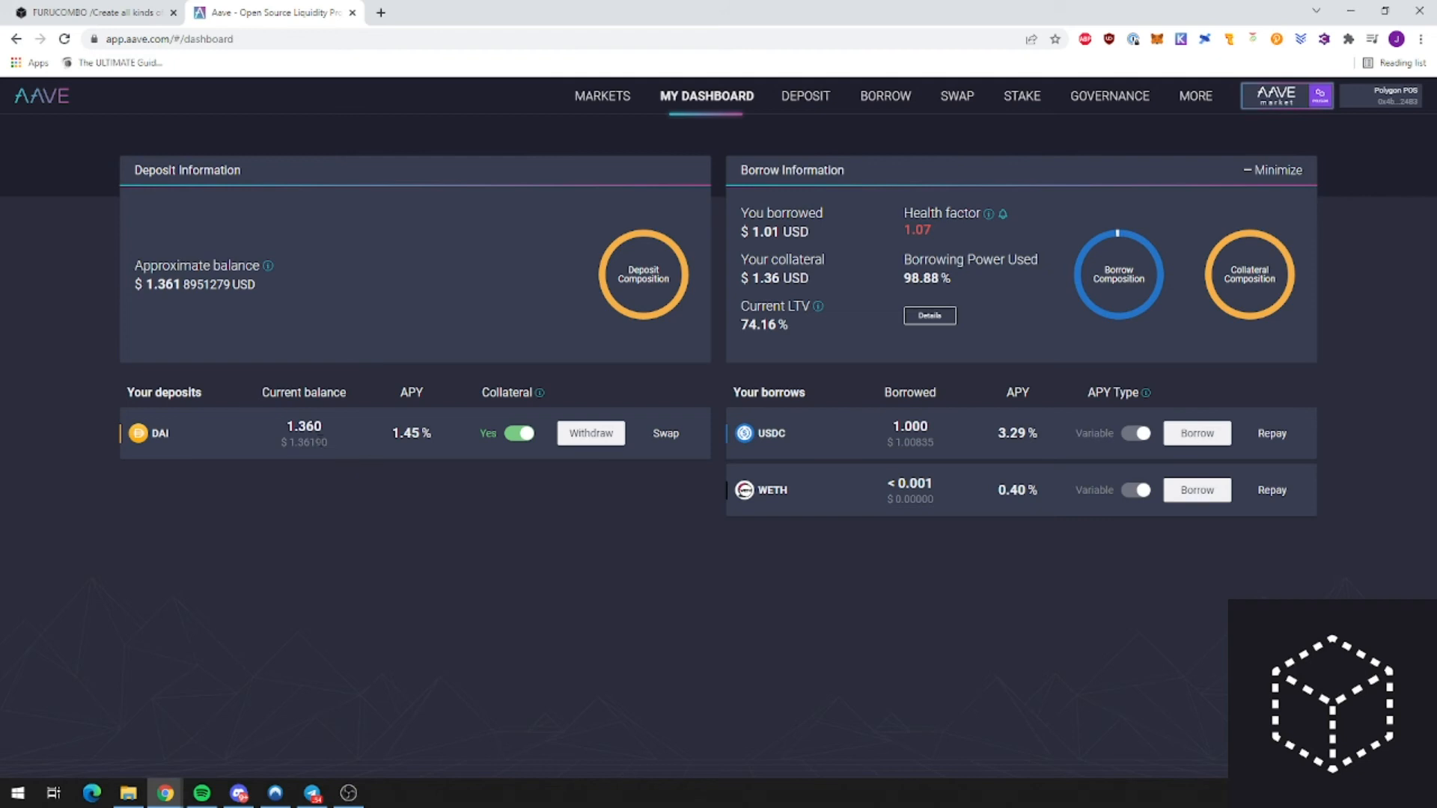
double_click(287, 431)
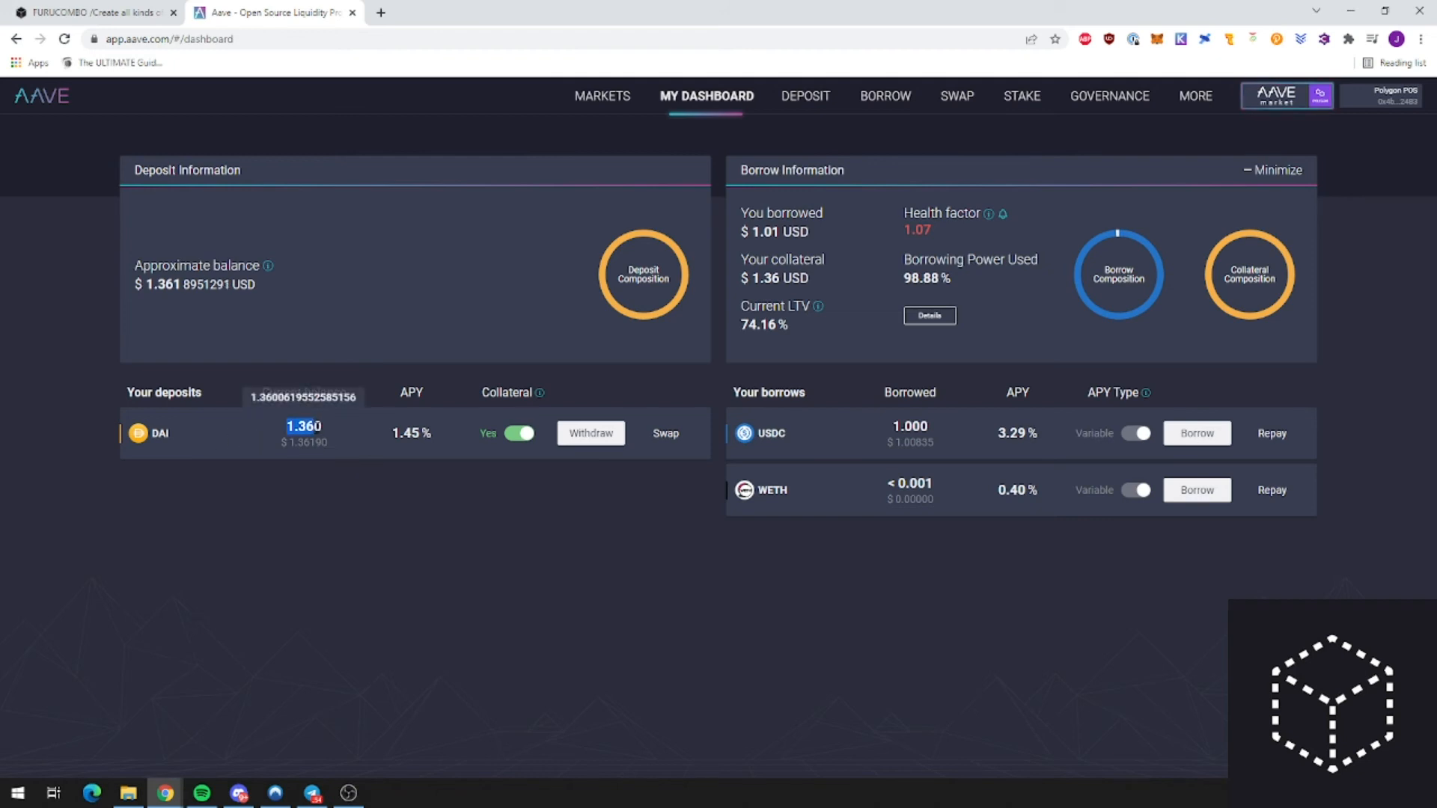
click(106, 9)
click(480, 442)
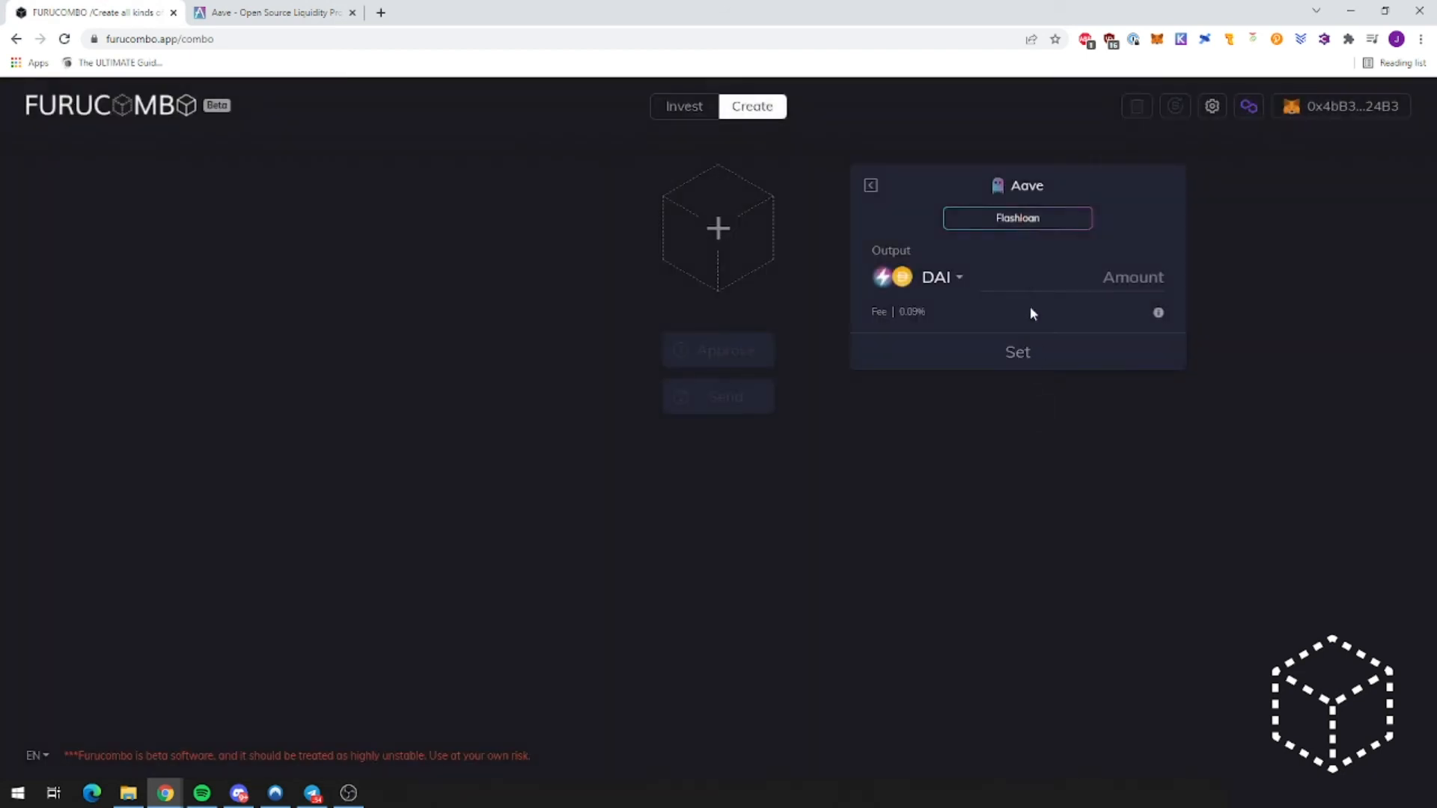
Step: Enter the 1.37 flashloan amount and add an Aave Deposit cube
text(1.3)
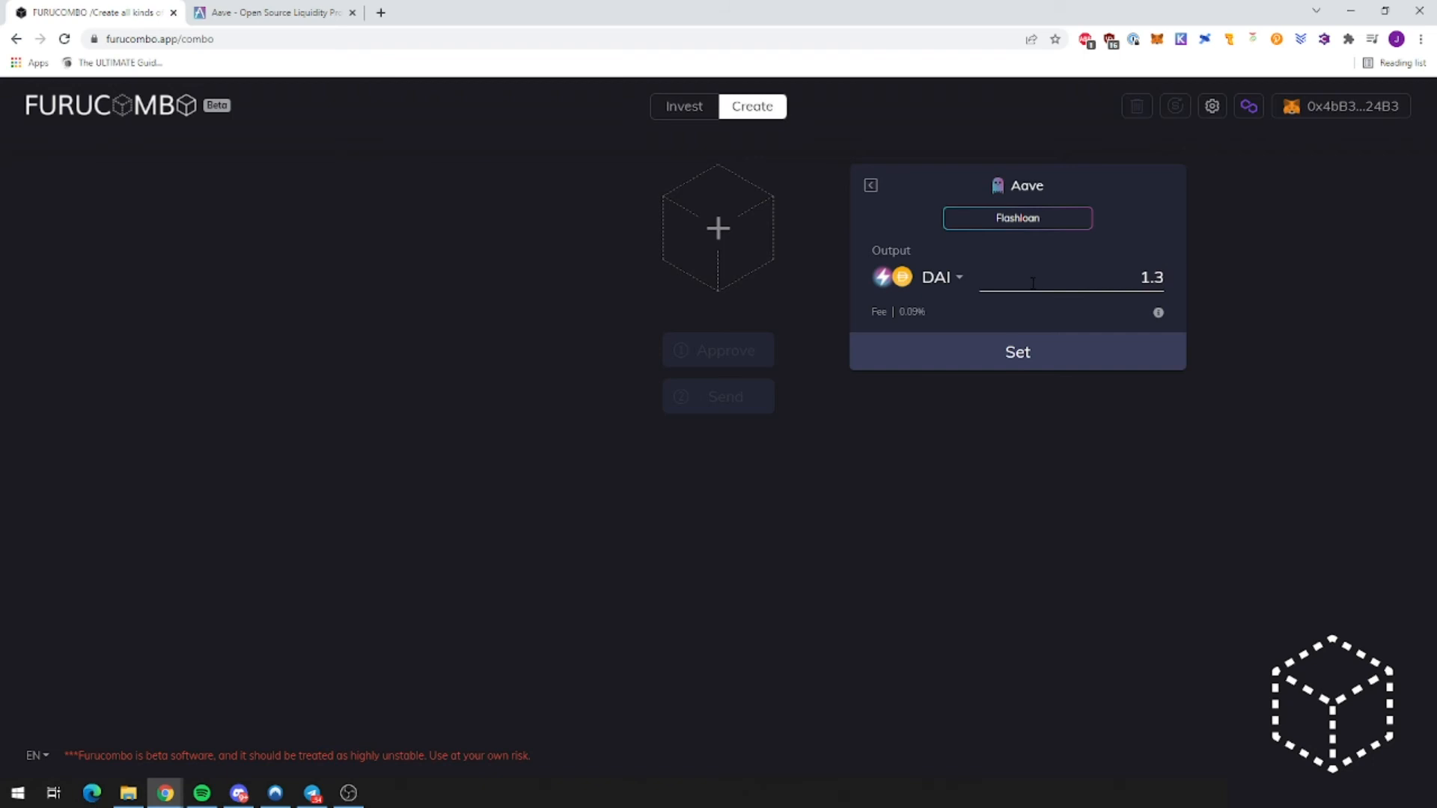
click(1011, 349)
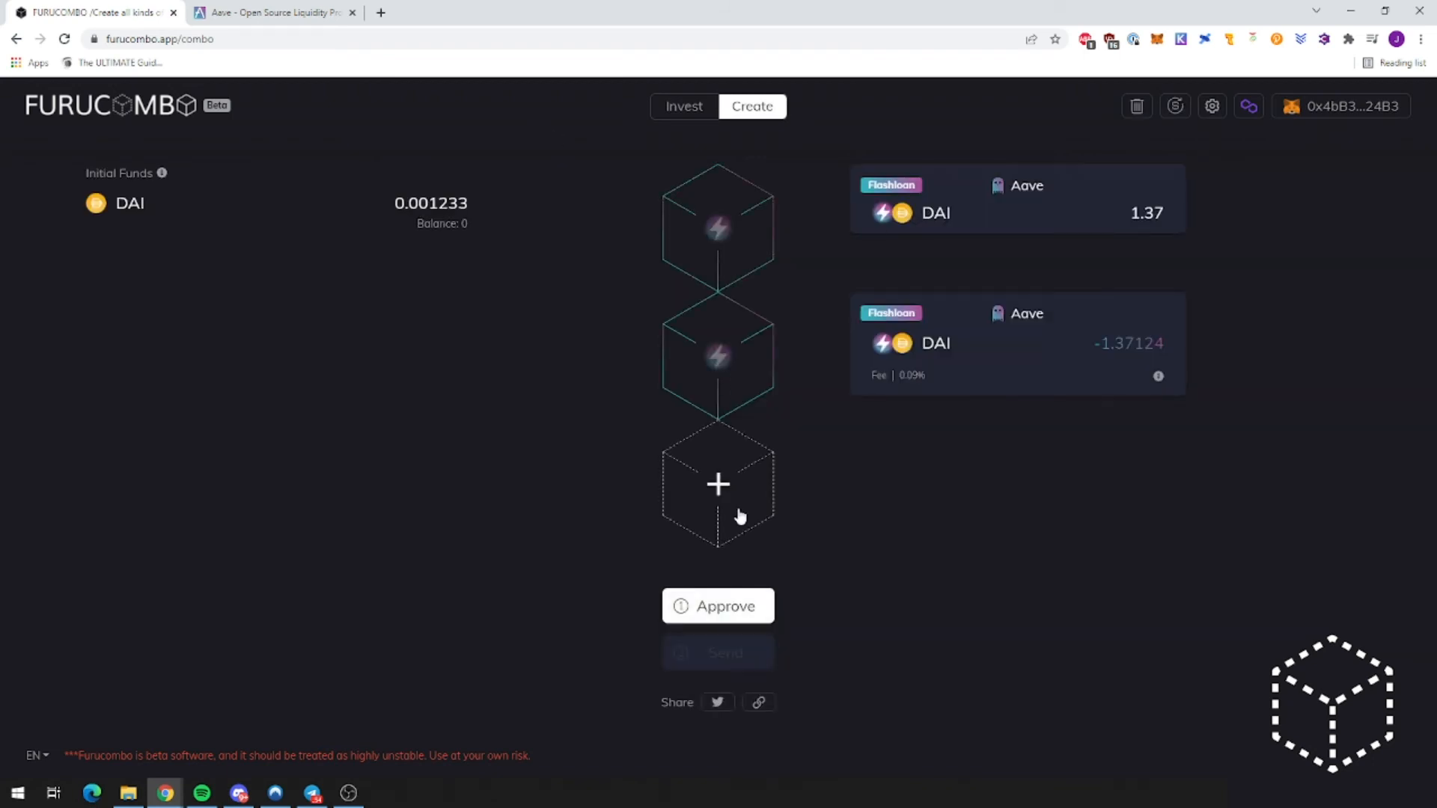
click(737, 511)
click(393, 500)
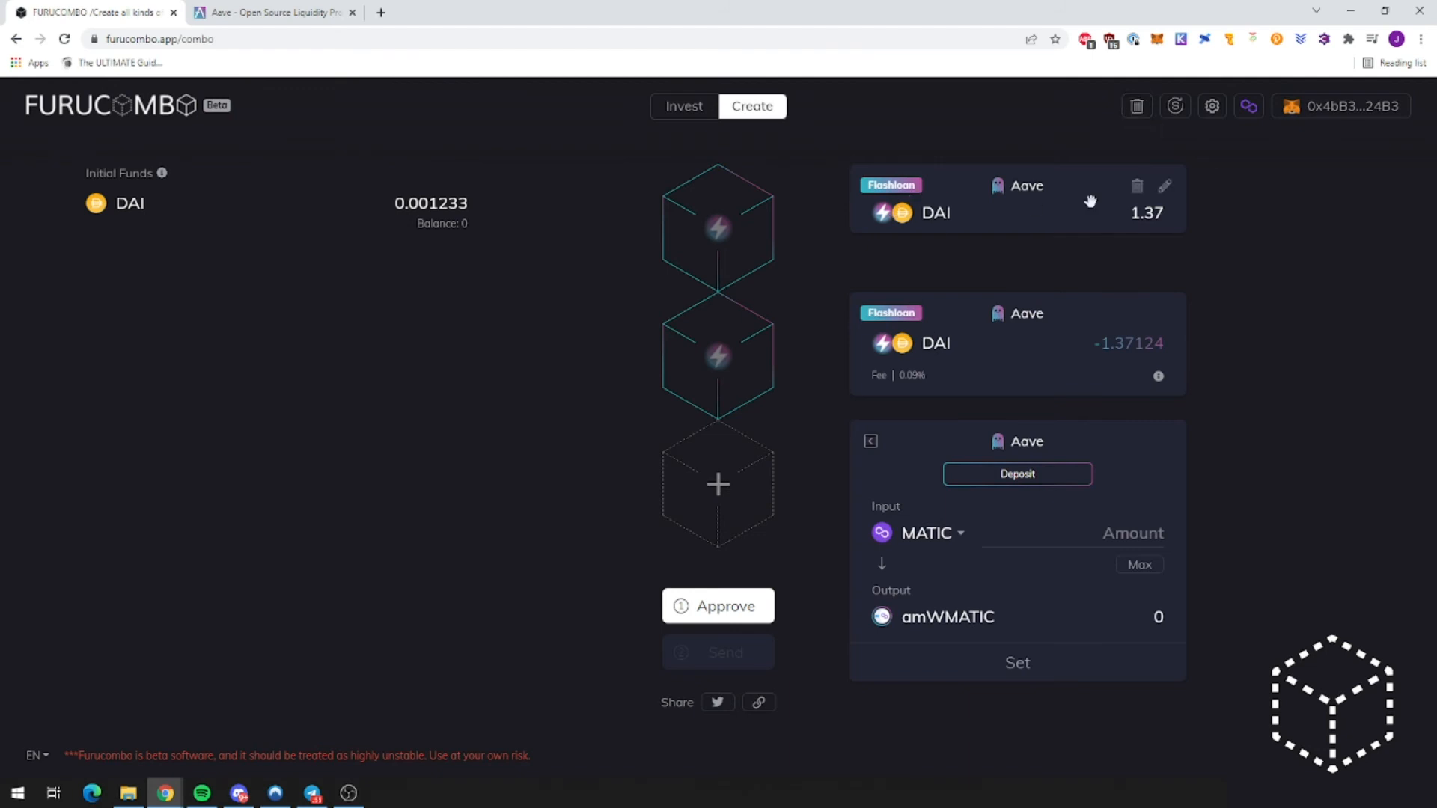
Step: Switch the first Flashloan cube's token to USDC
click(1165, 187)
click(945, 278)
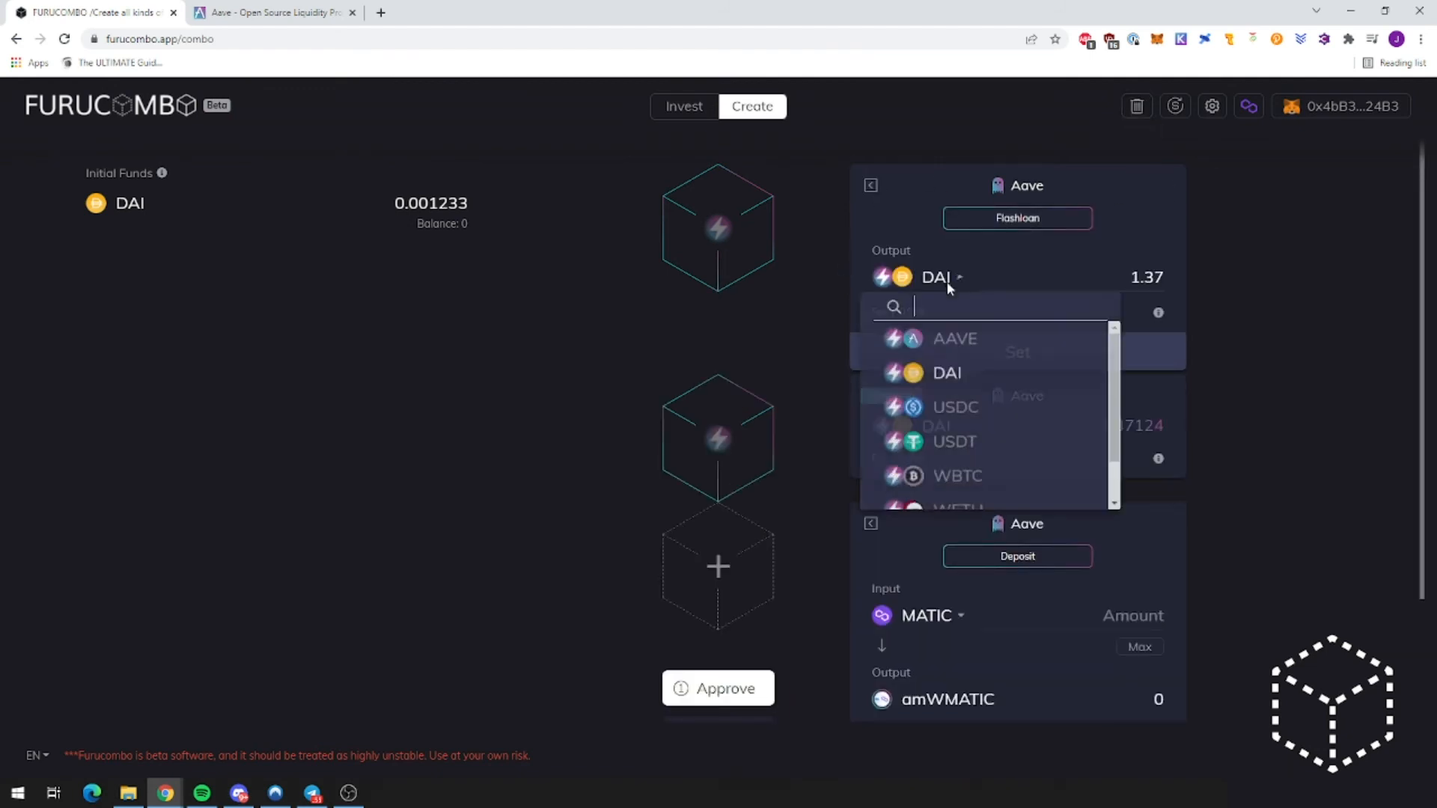
click(969, 409)
click(1036, 342)
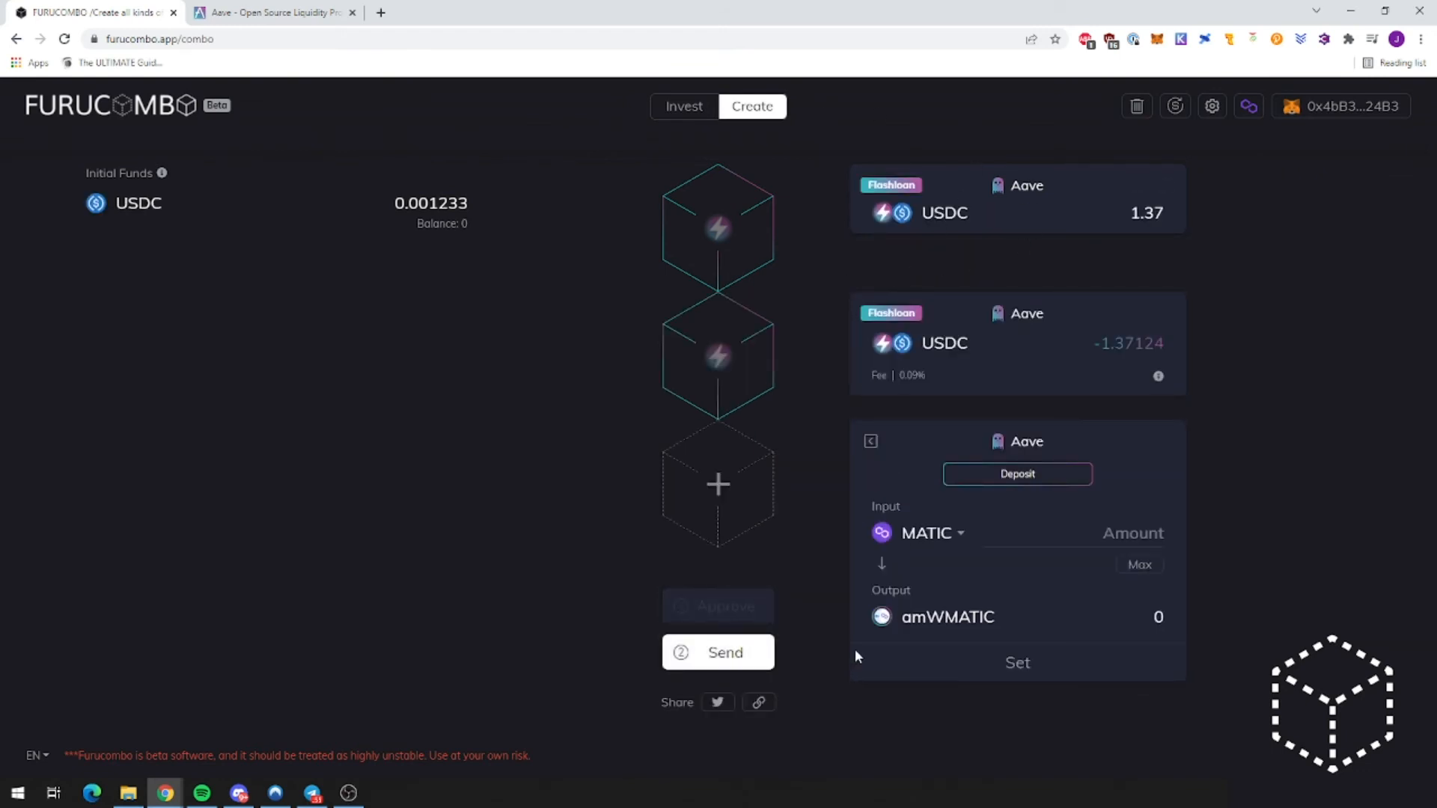
Step: Set the deposit to 1.37 USDC and place it between the two flashloan cubes
click(951, 539)
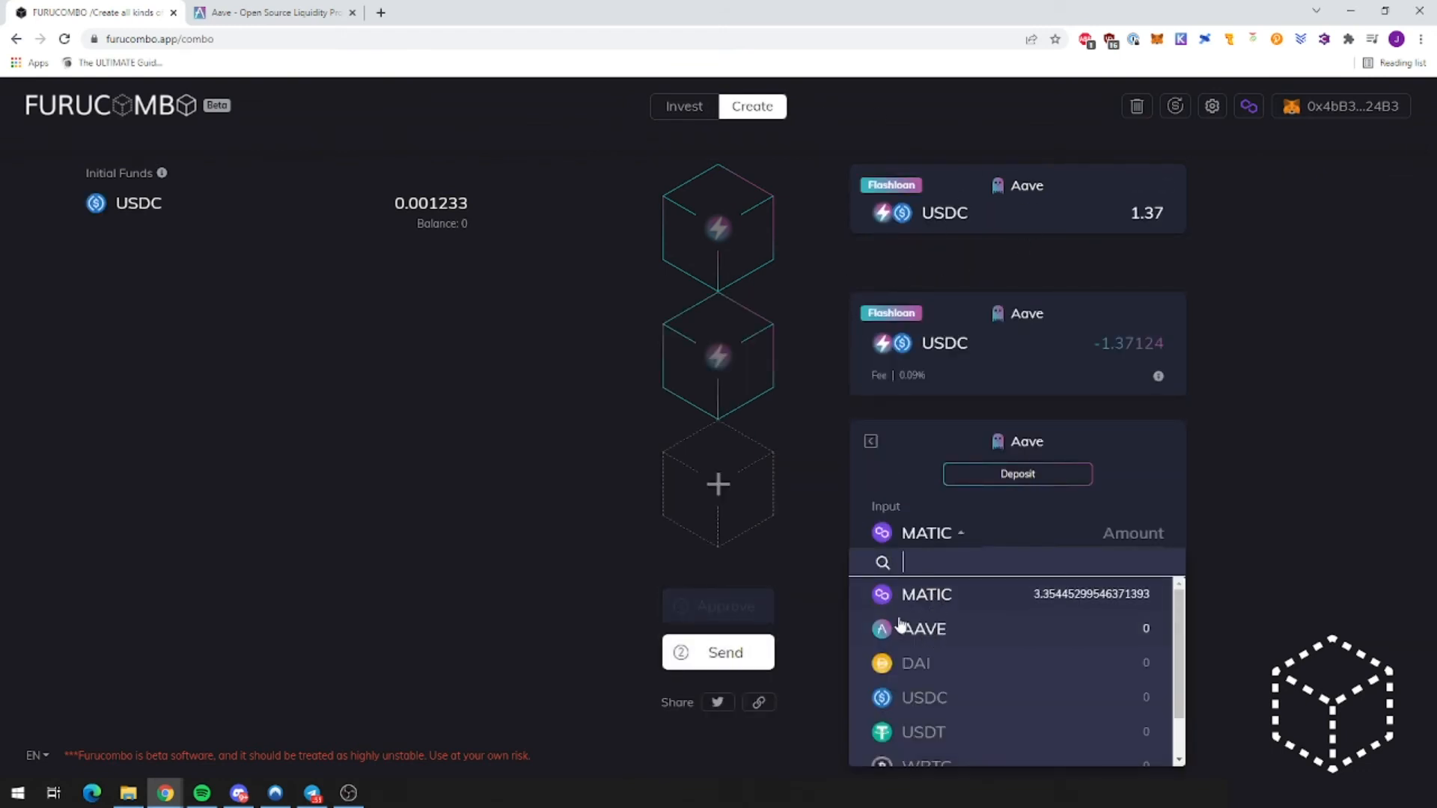
text(usdc)
click(964, 595)
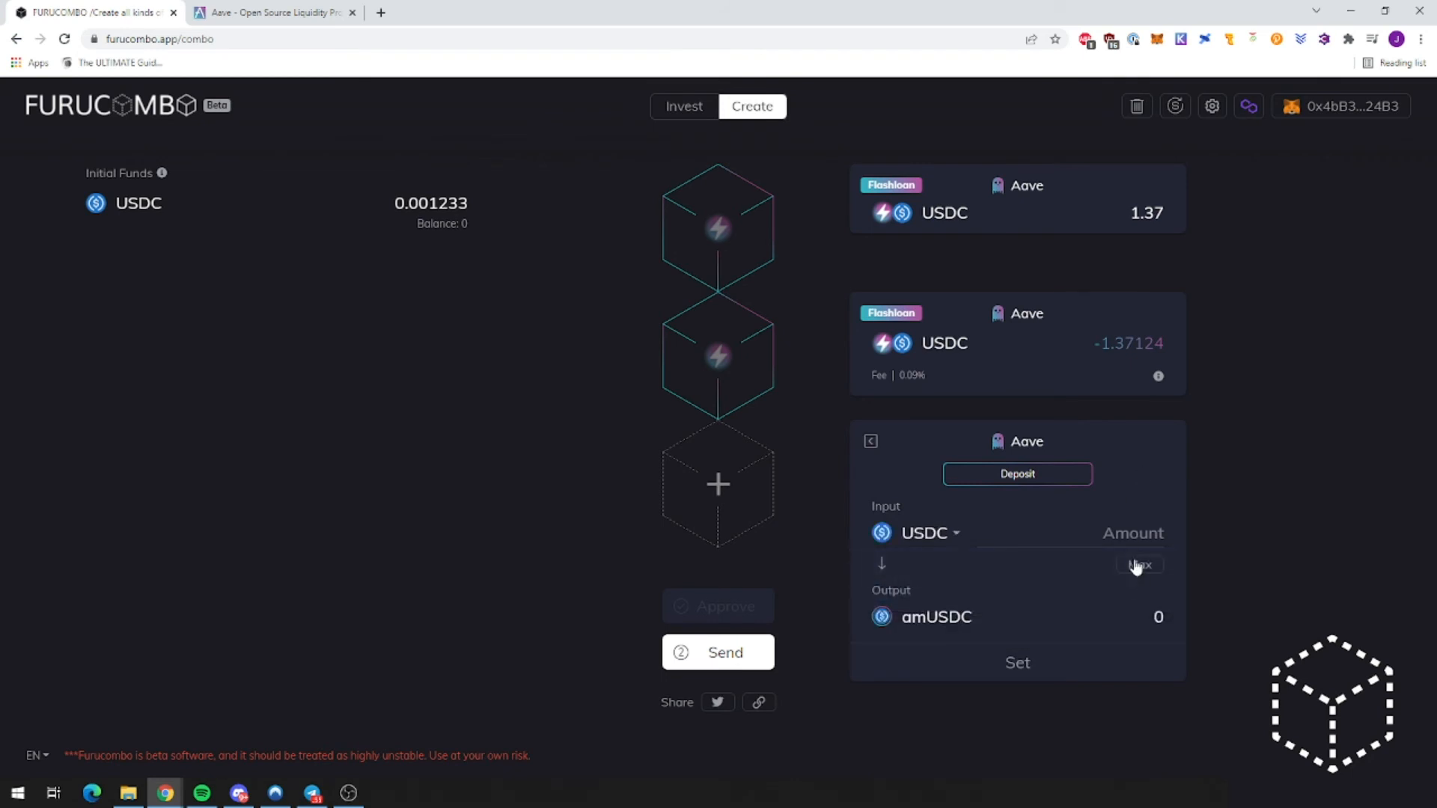
text(1.37)
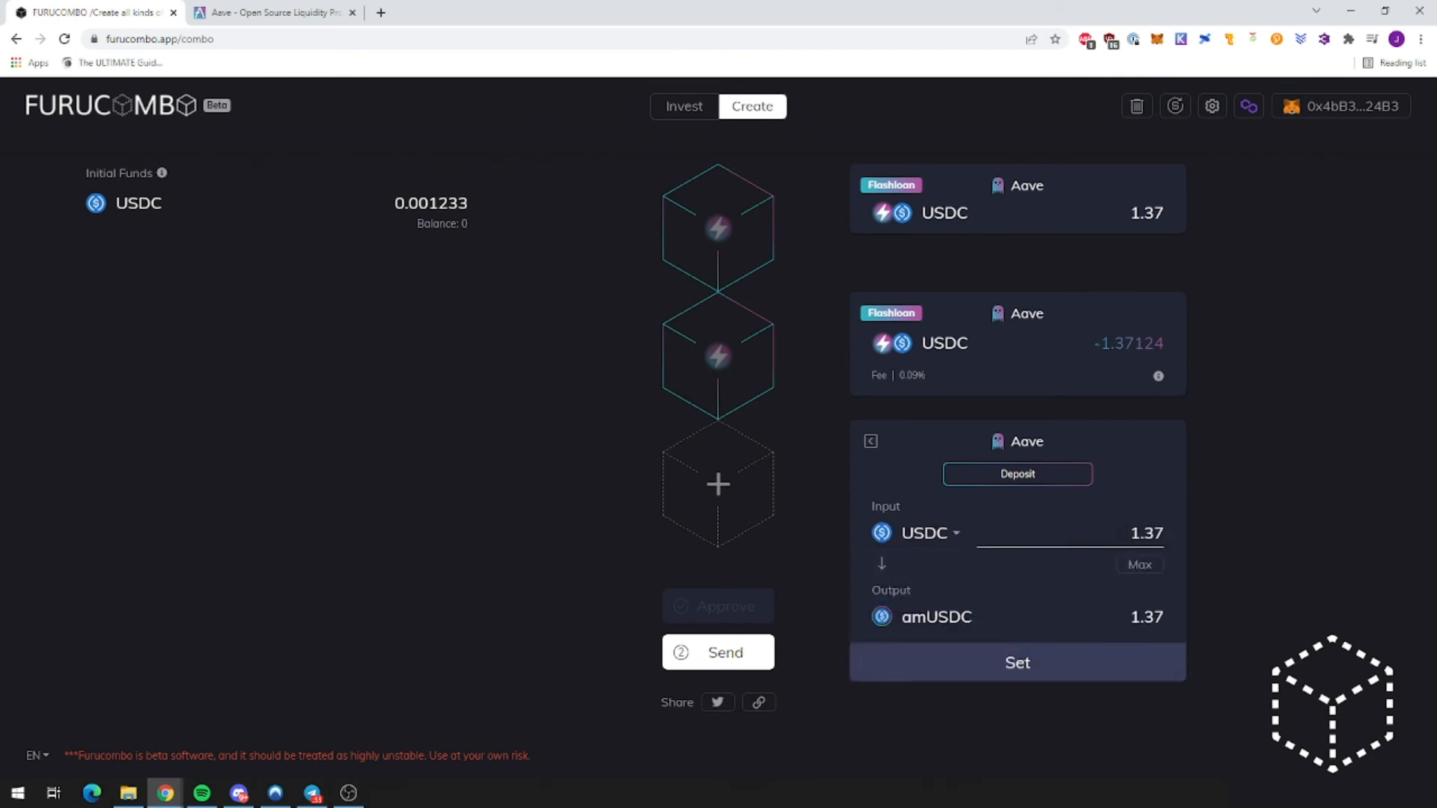
click(1017, 664)
drag(731, 474, 714, 296)
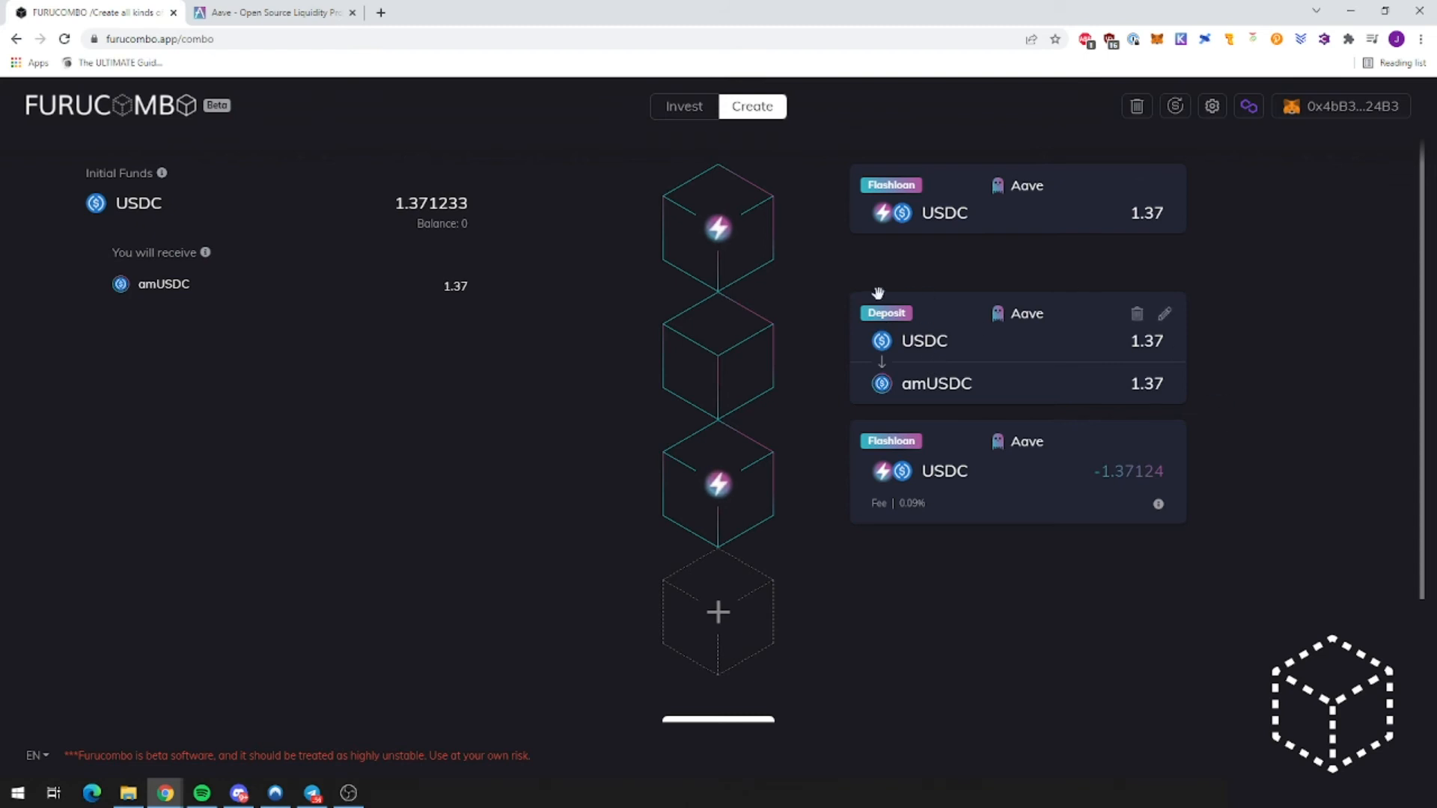
scroll(796, 577, down, 1)
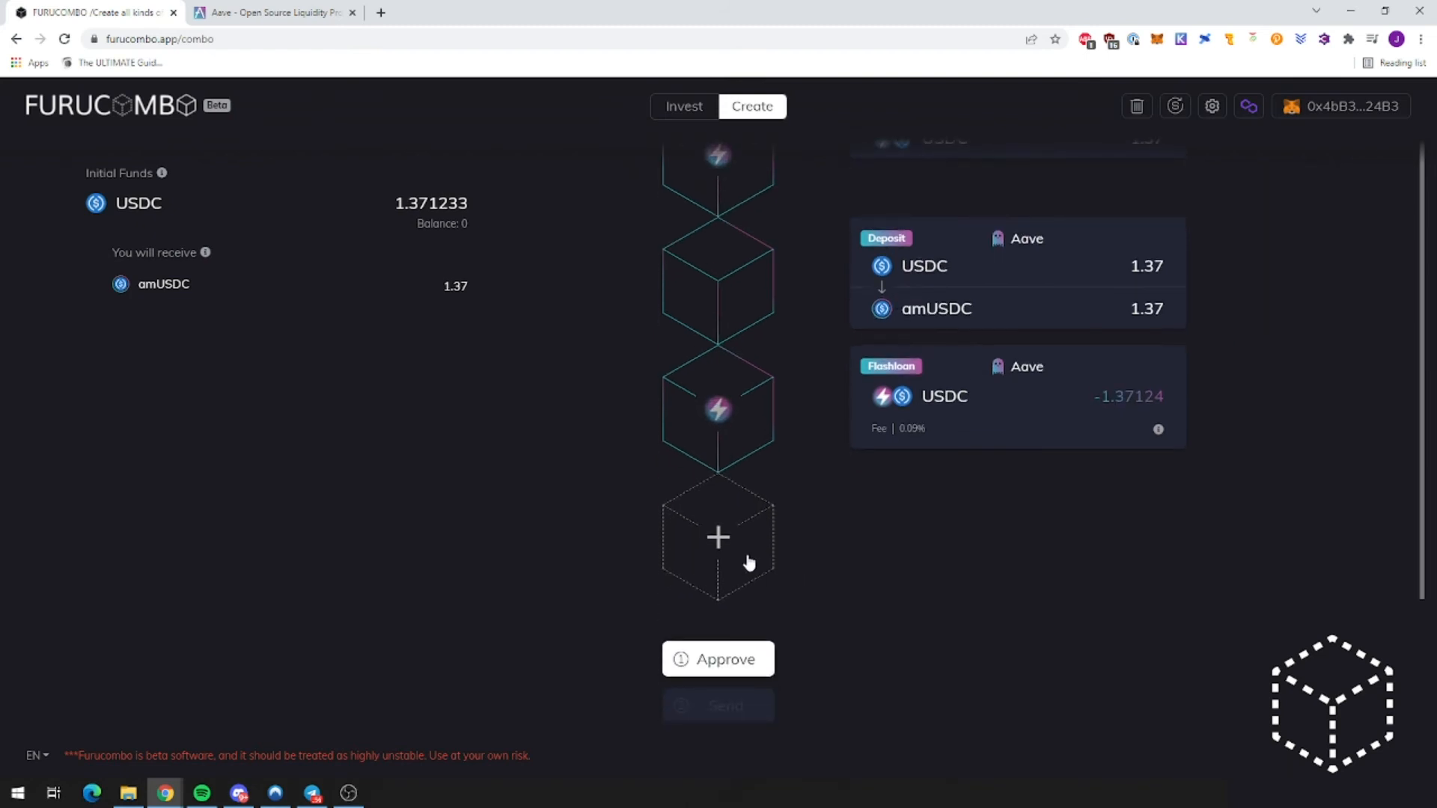
scroll(988, 516, up, 1)
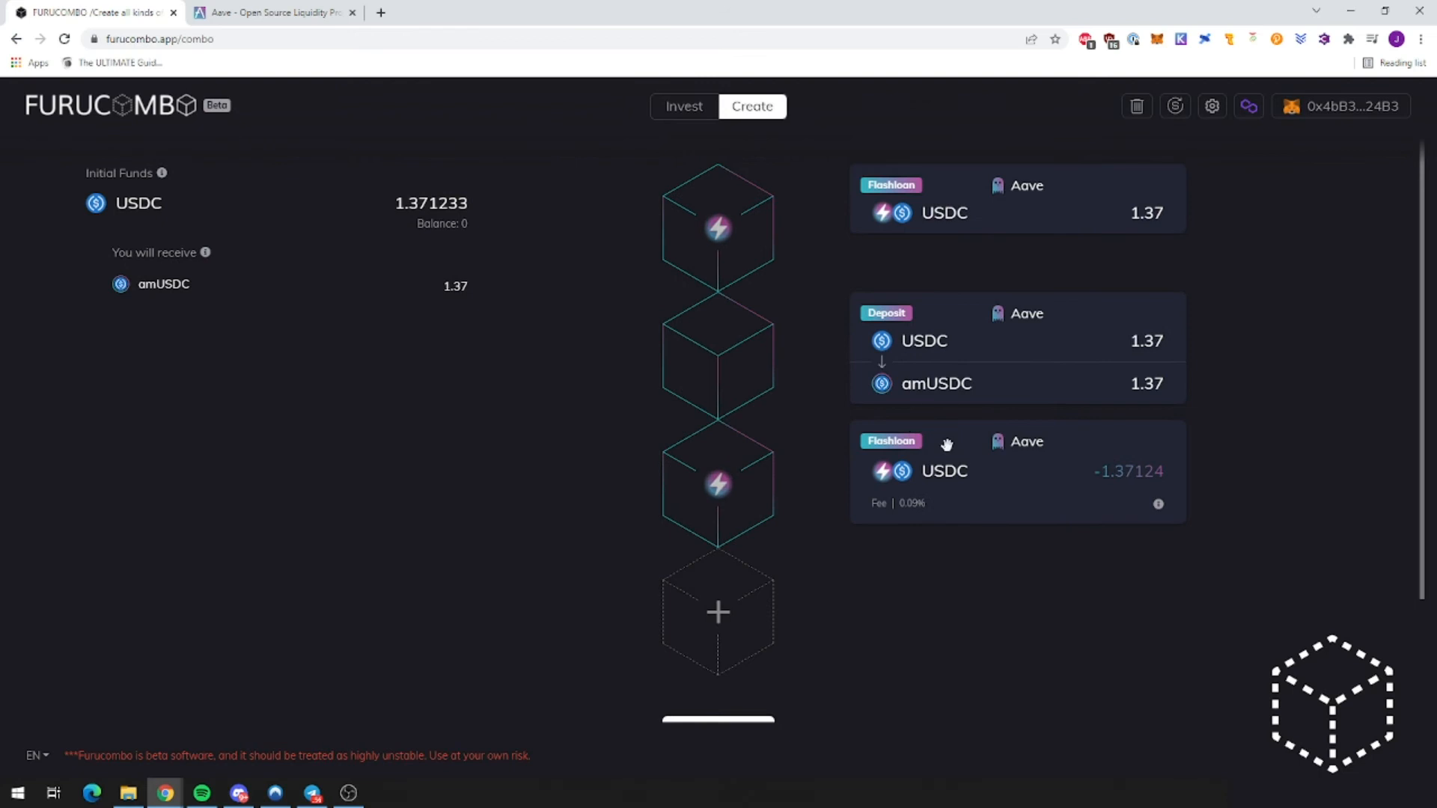
Step: Add a Return Funds cube for 1.37 amUSDC above the final Flashloan
click(745, 617)
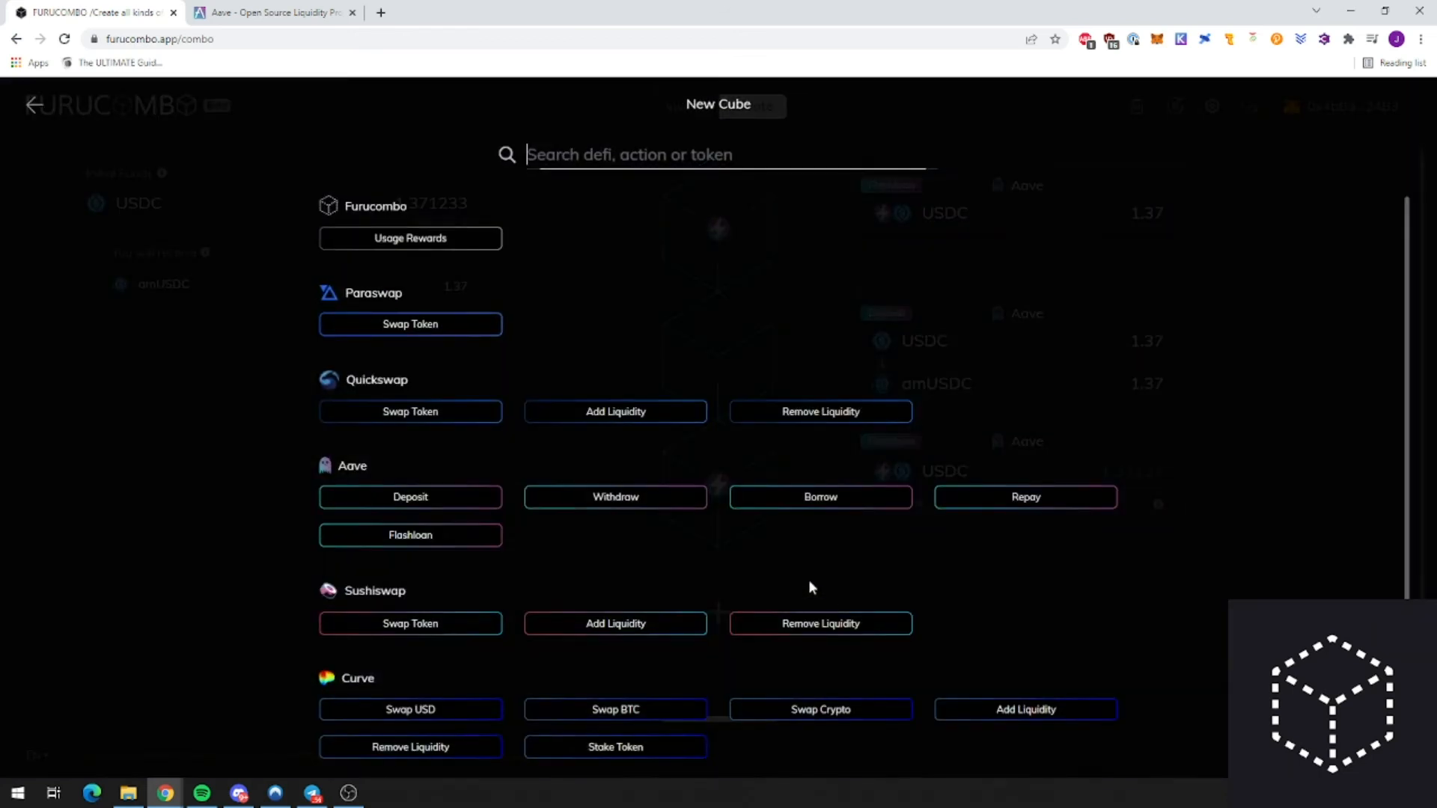
scroll(472, 552, down, 2)
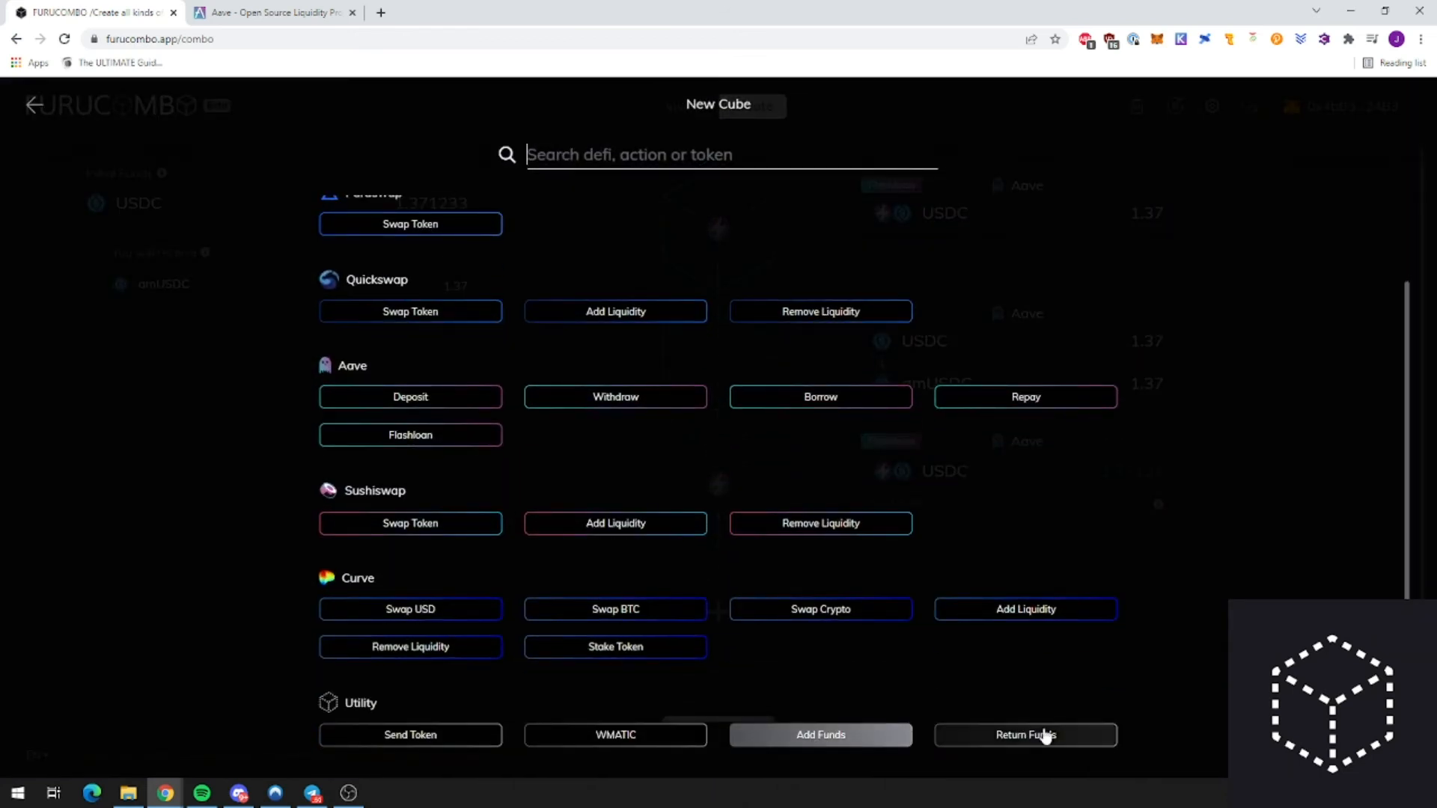
click(1040, 735)
click(922, 661)
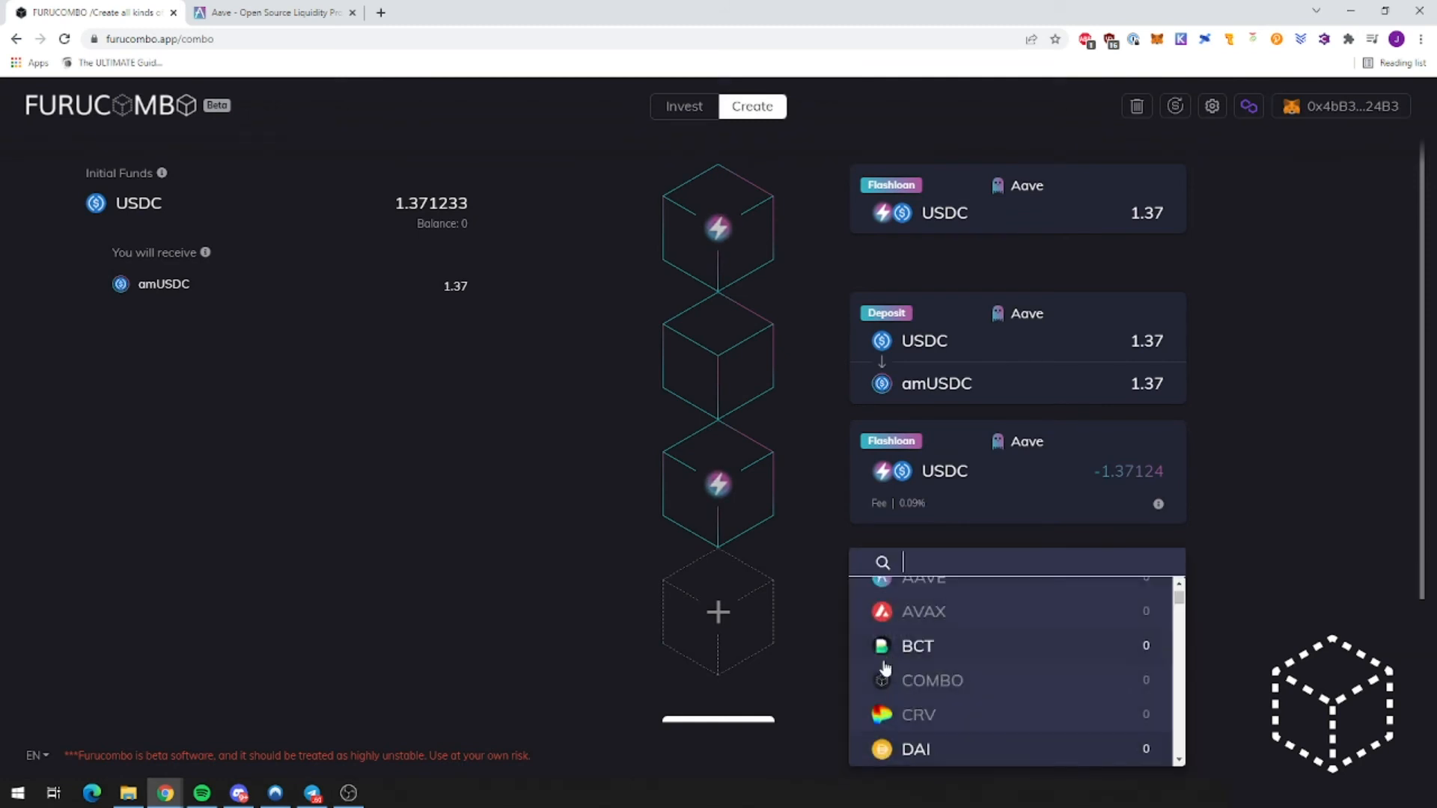
text(amusdc)
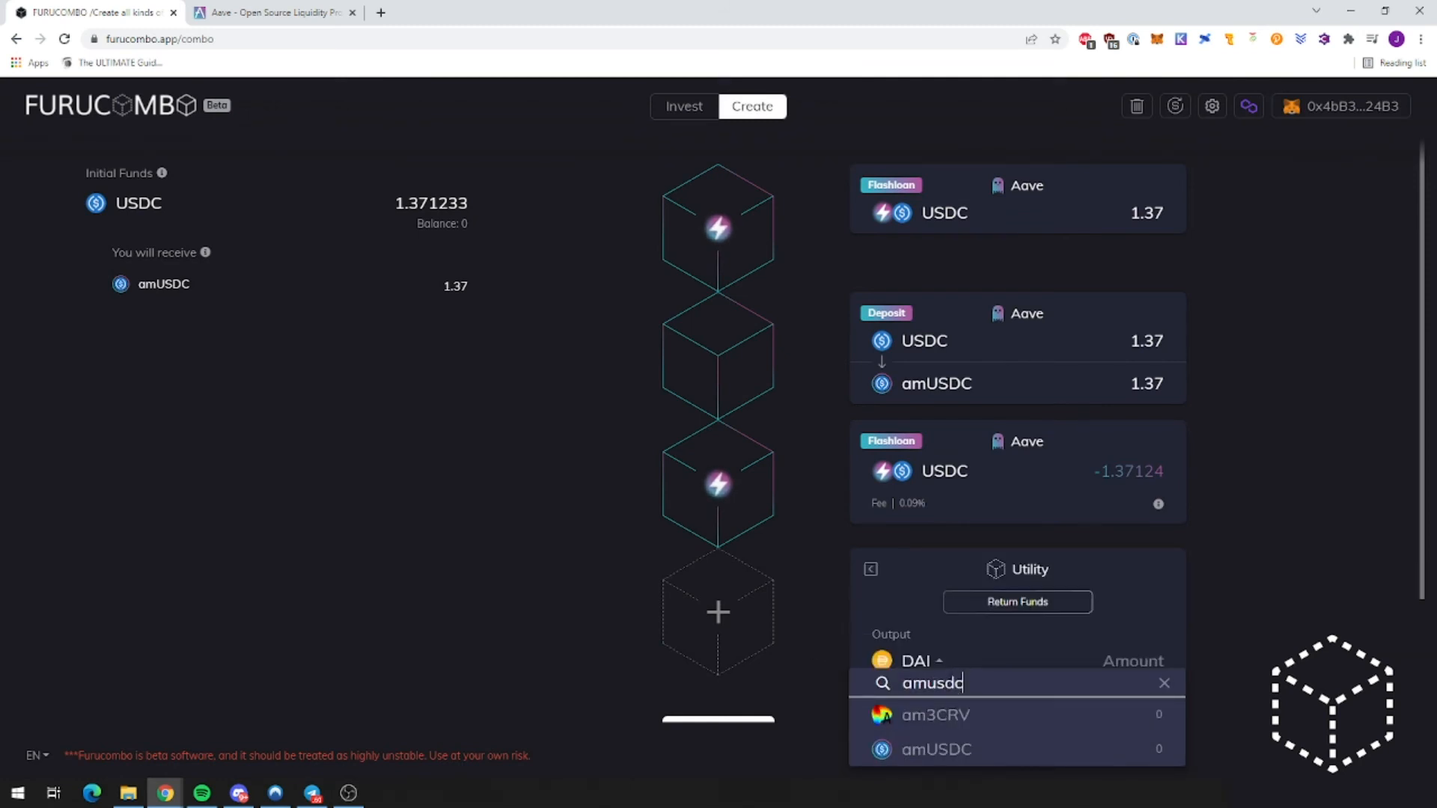
click(950, 747)
text(1.37)
click(1062, 698)
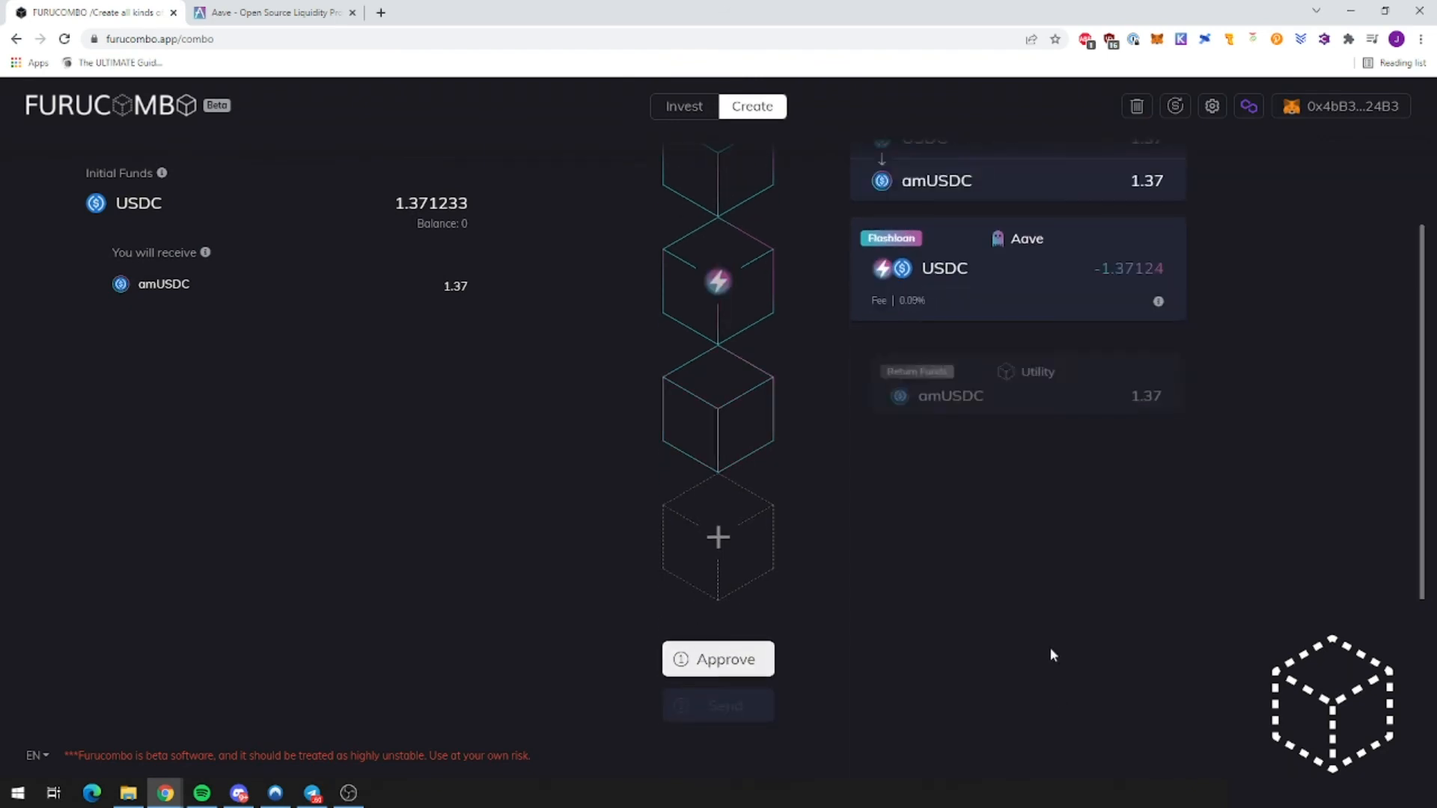
drag(741, 529, 718, 419)
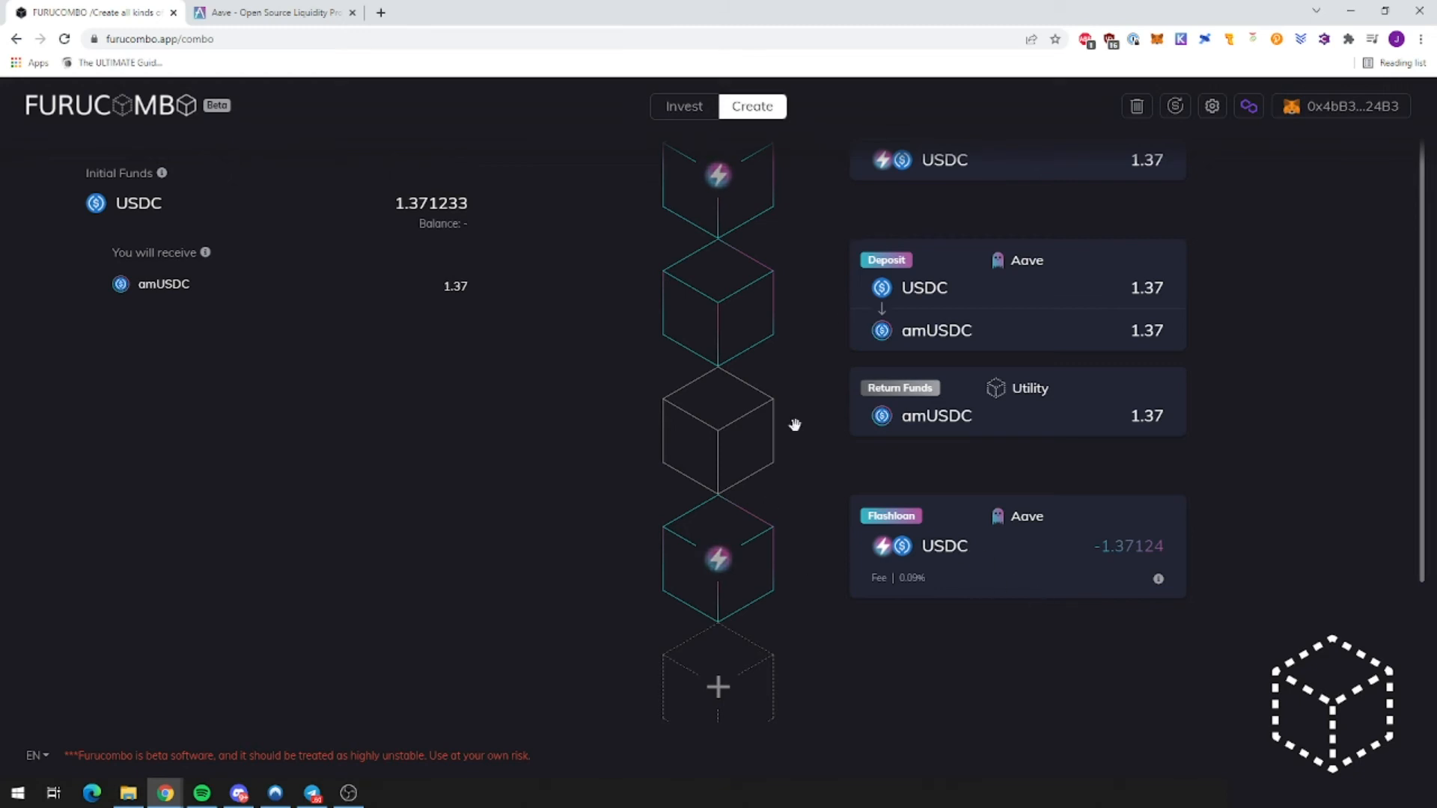
Step: Add an Aave Withdraw cube (amWMATIC to MATIC) and show the My wallet panel
scroll(936, 617, down, 1)
mouse_move(964, 342)
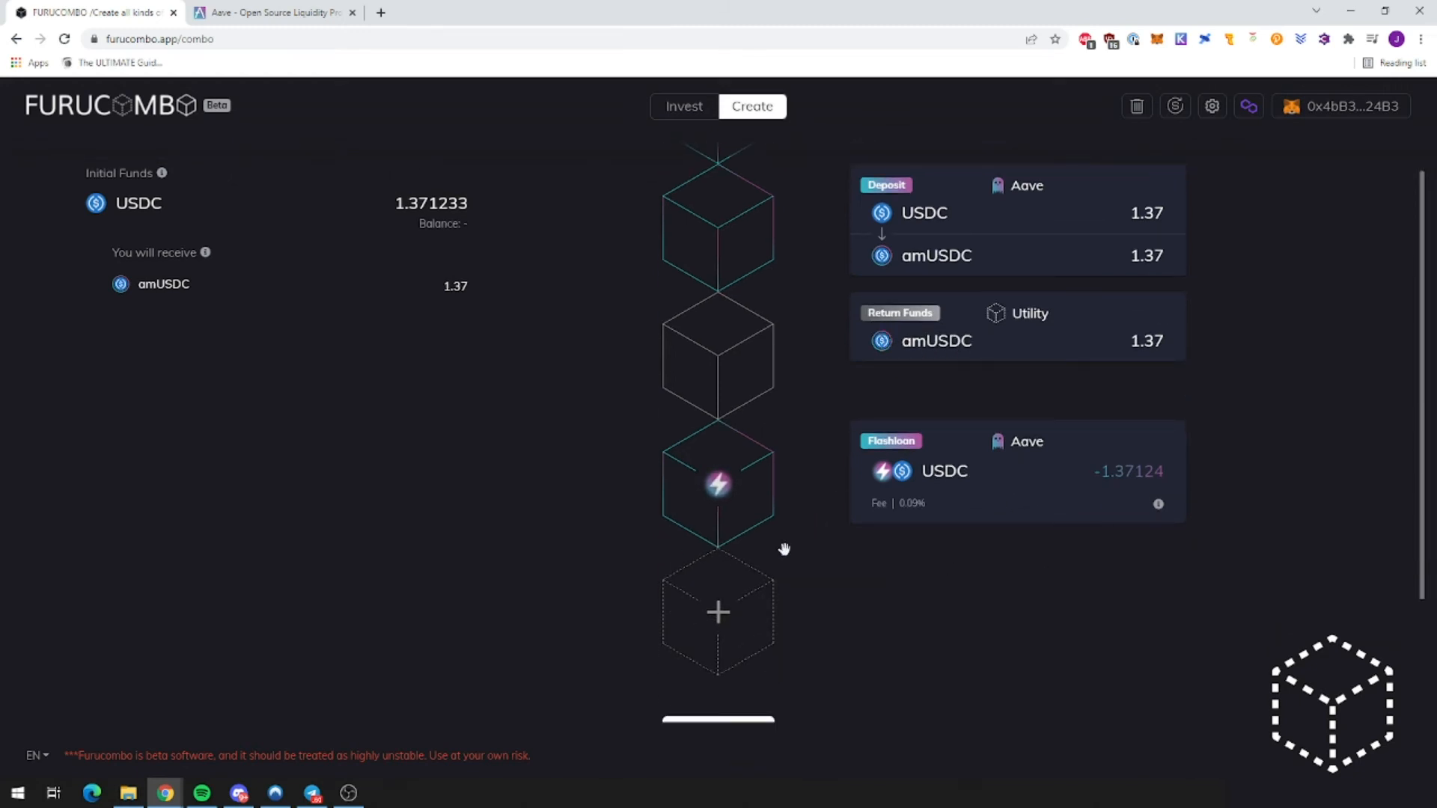
click(729, 618)
click(616, 497)
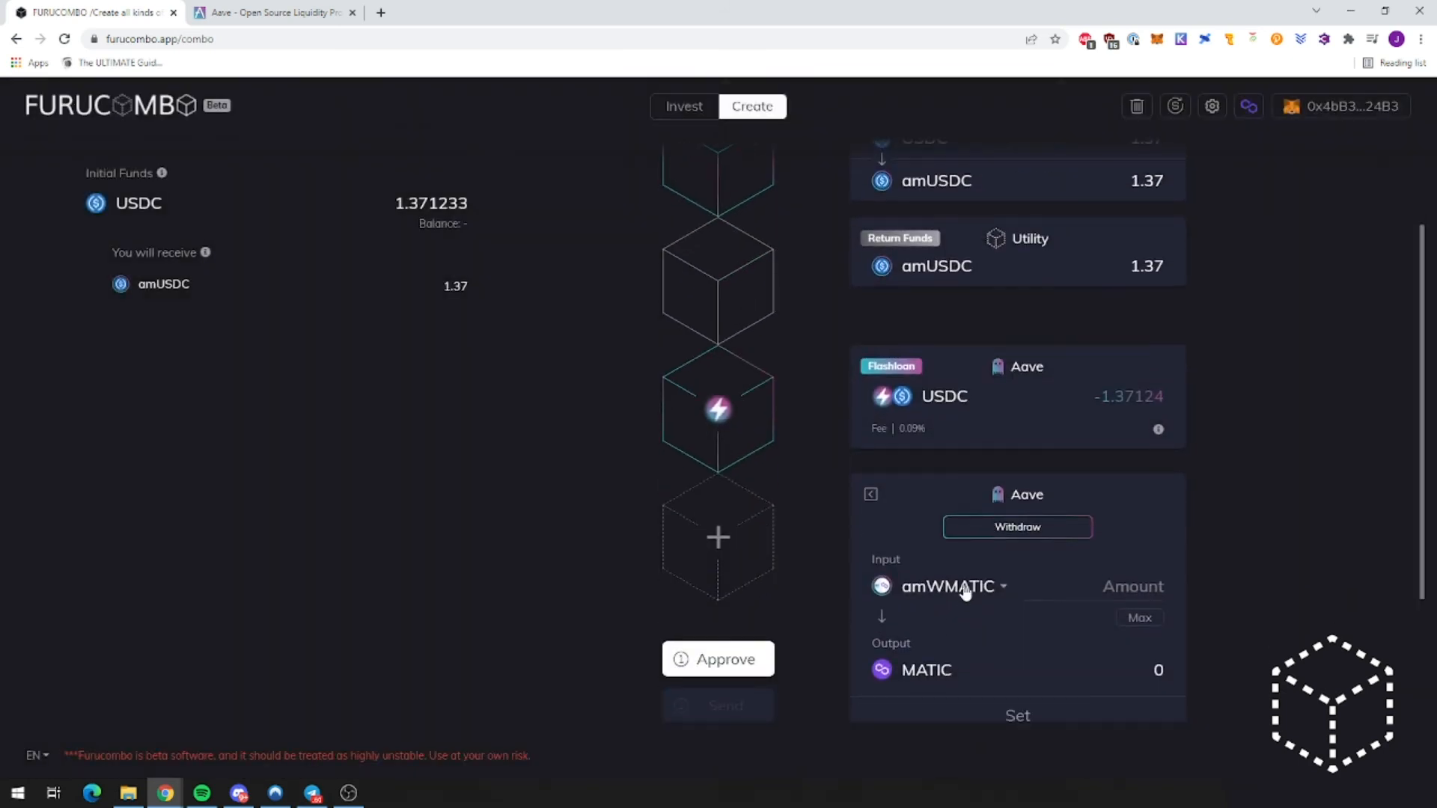
click(976, 545)
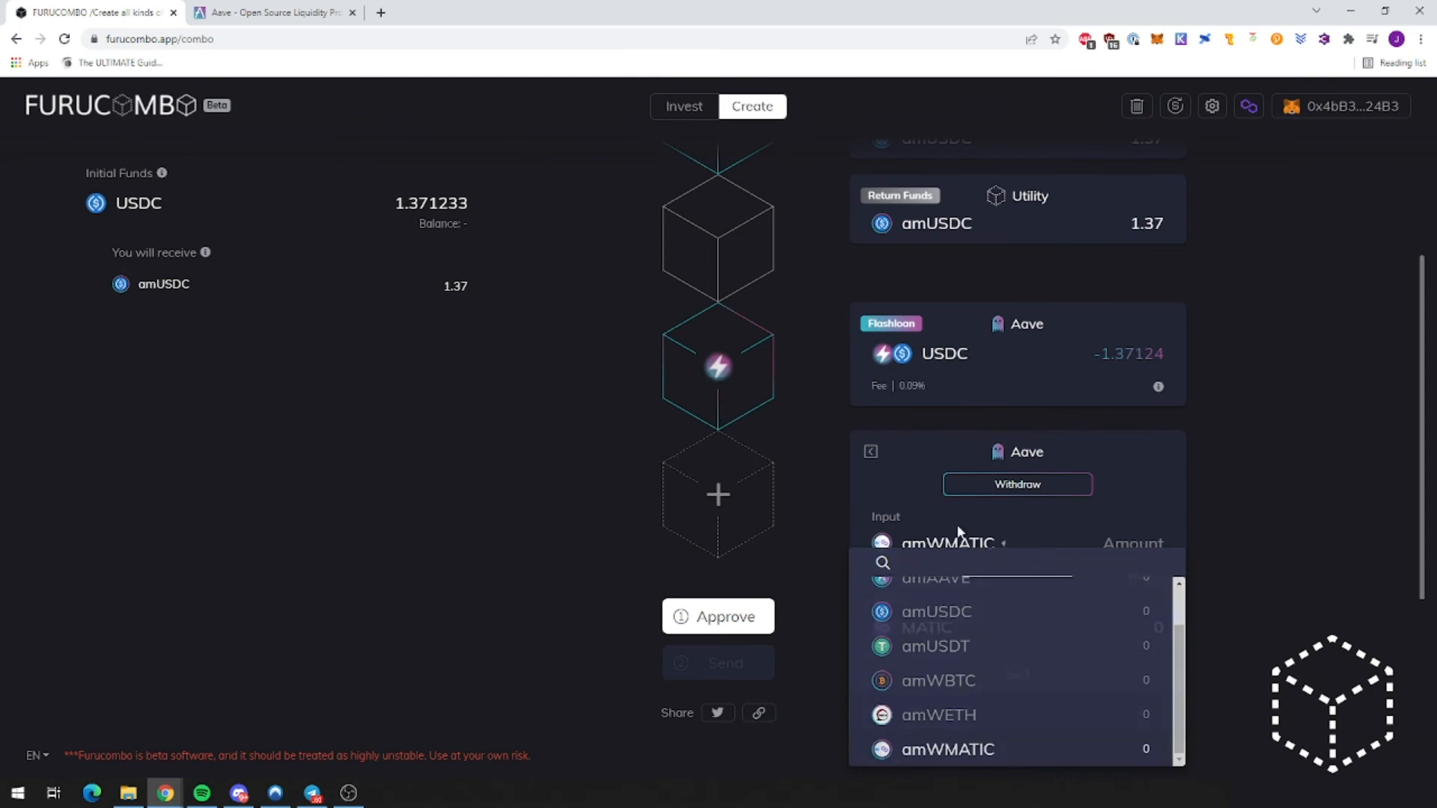
click(954, 544)
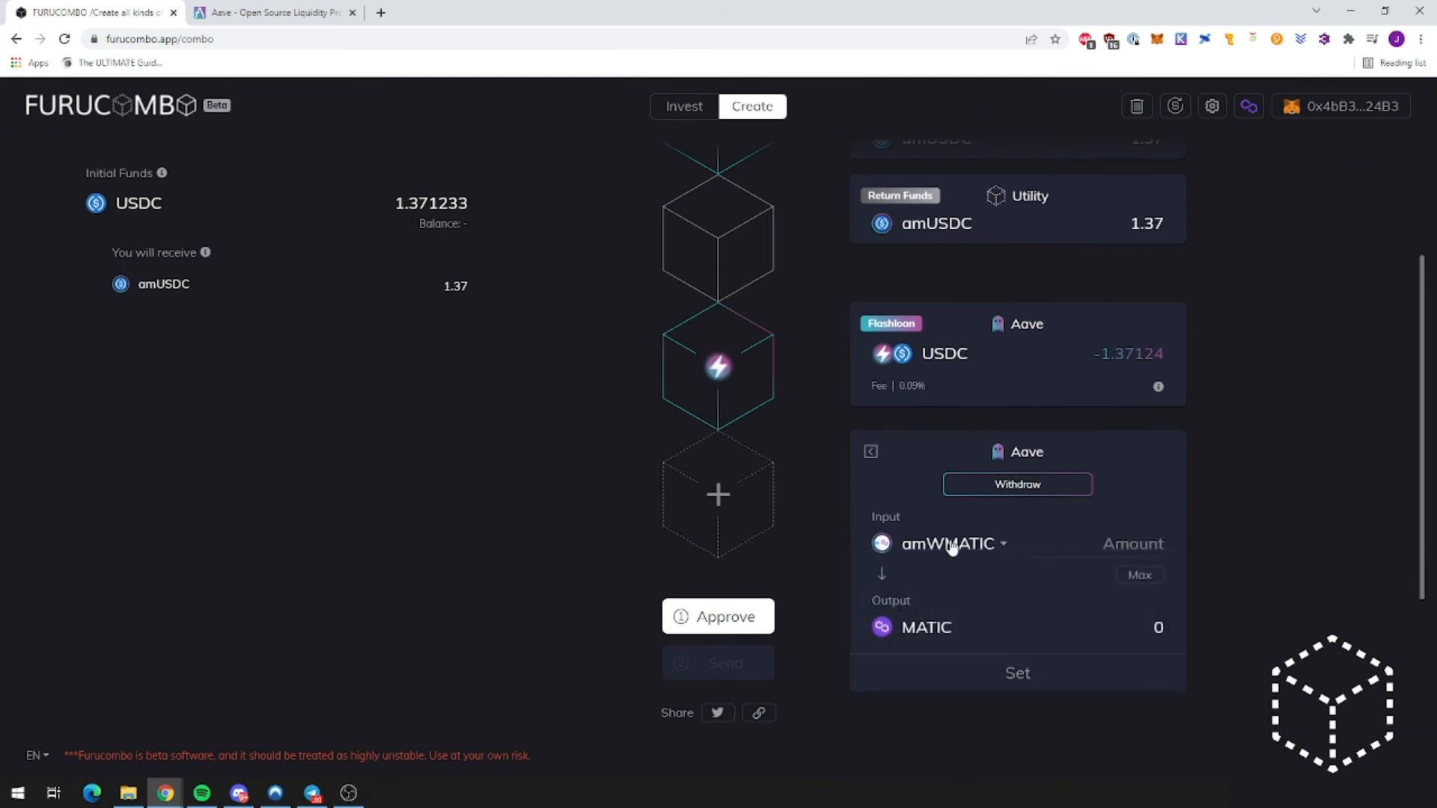
click(1337, 109)
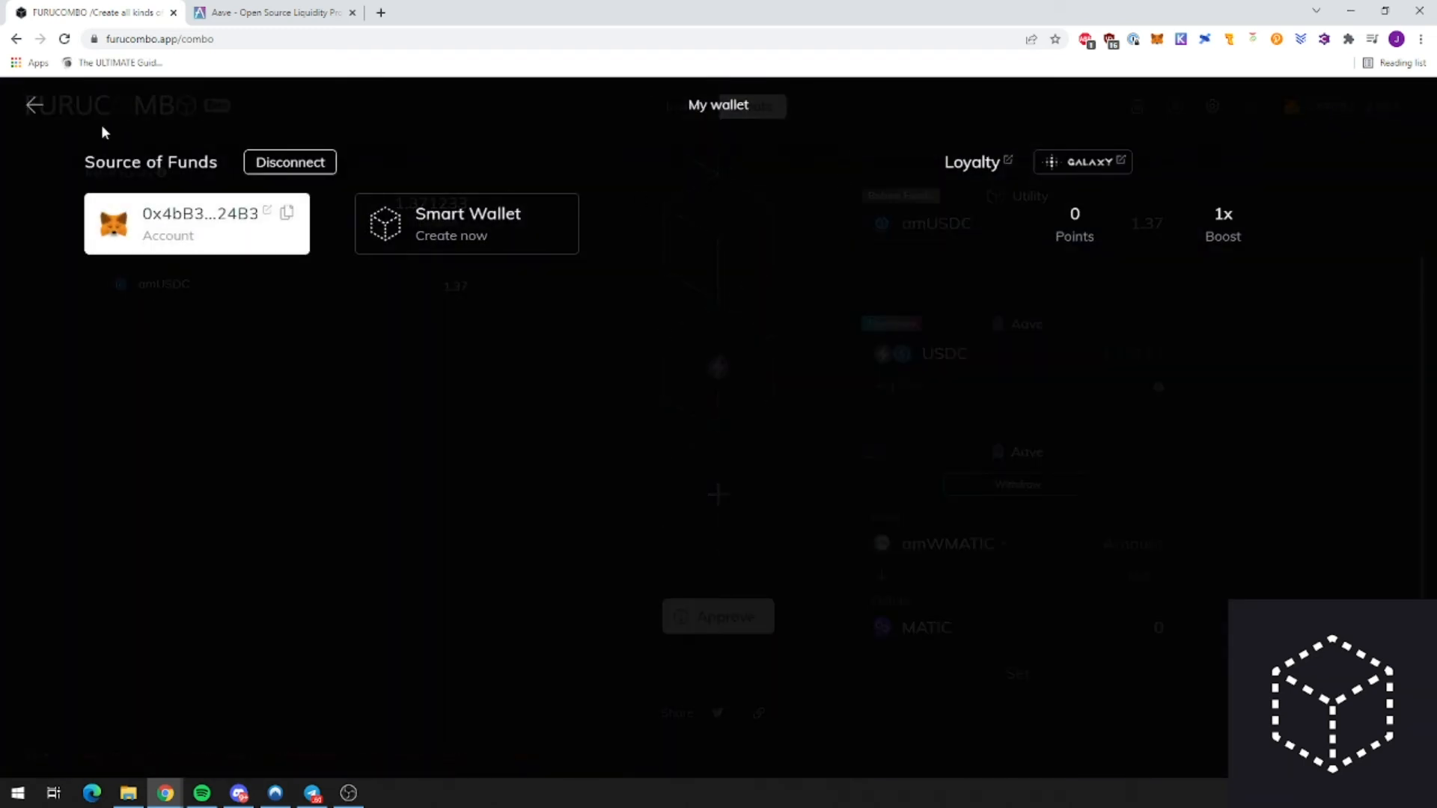
Step: Copy the connected wallet's address from MetaMask's account details
click(33, 104)
click(1156, 39)
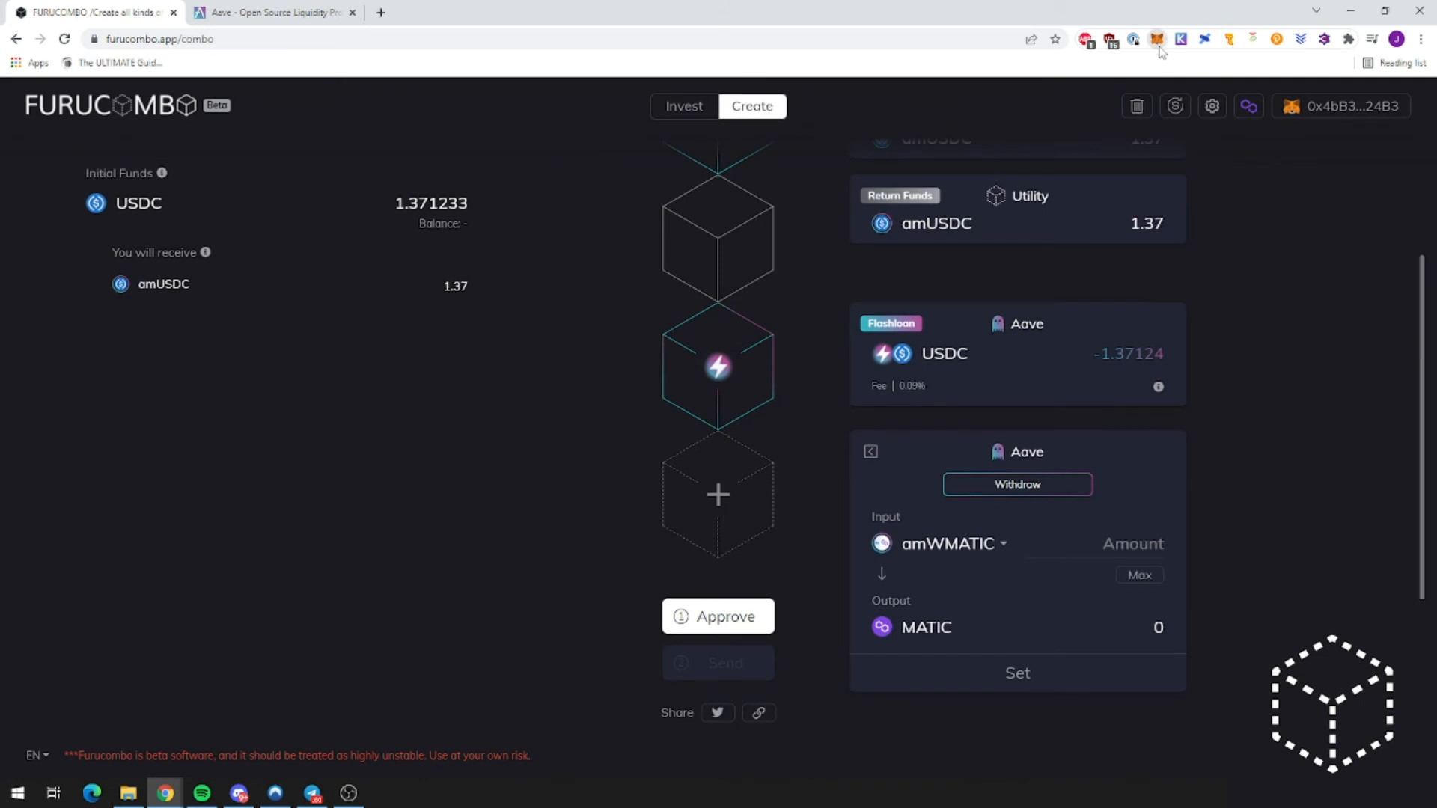
click(385, 404)
Step: Look up the address on Polygonscan and check its tokens, including 1.36 amDAI
click(381, 12)
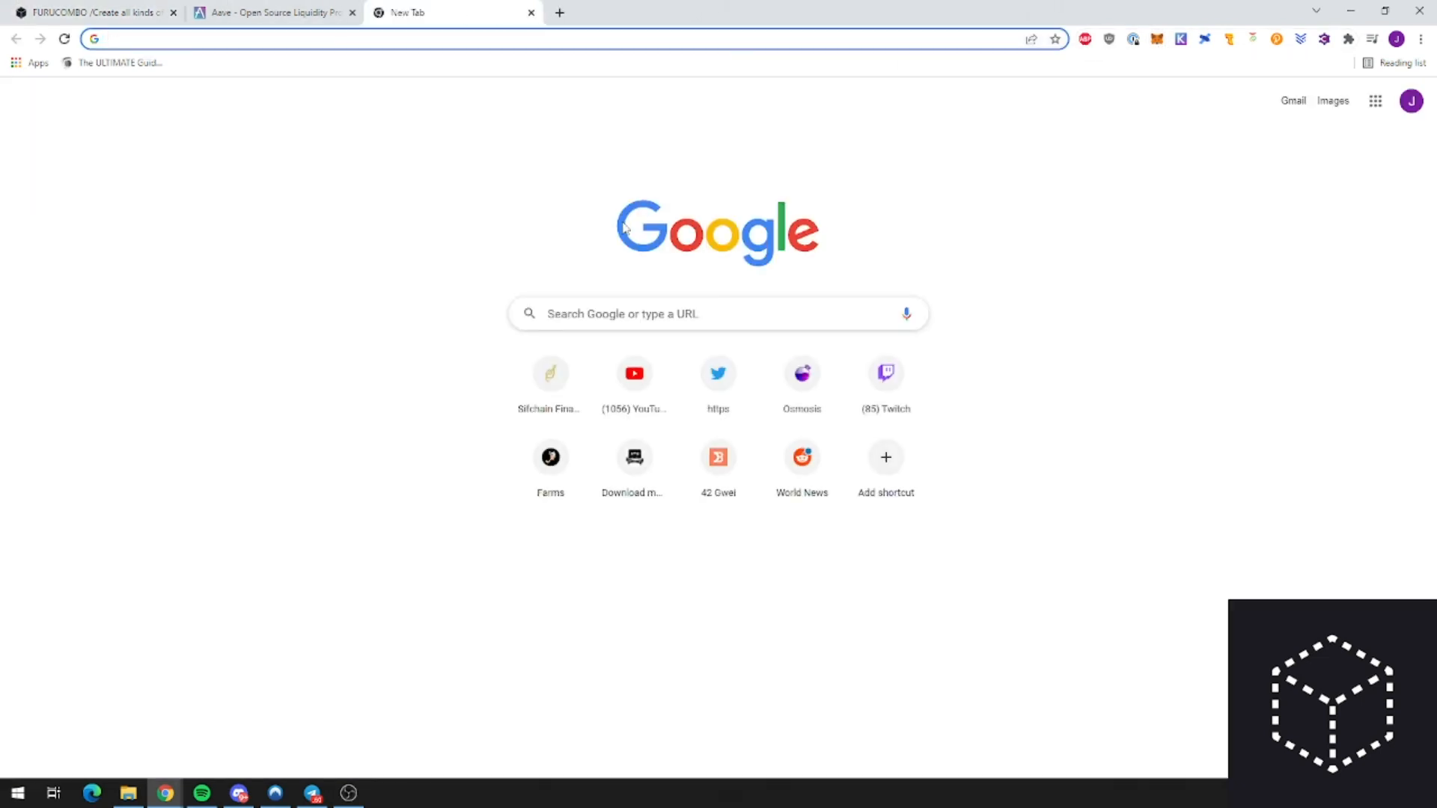
text(polygonsc)
key(Return)
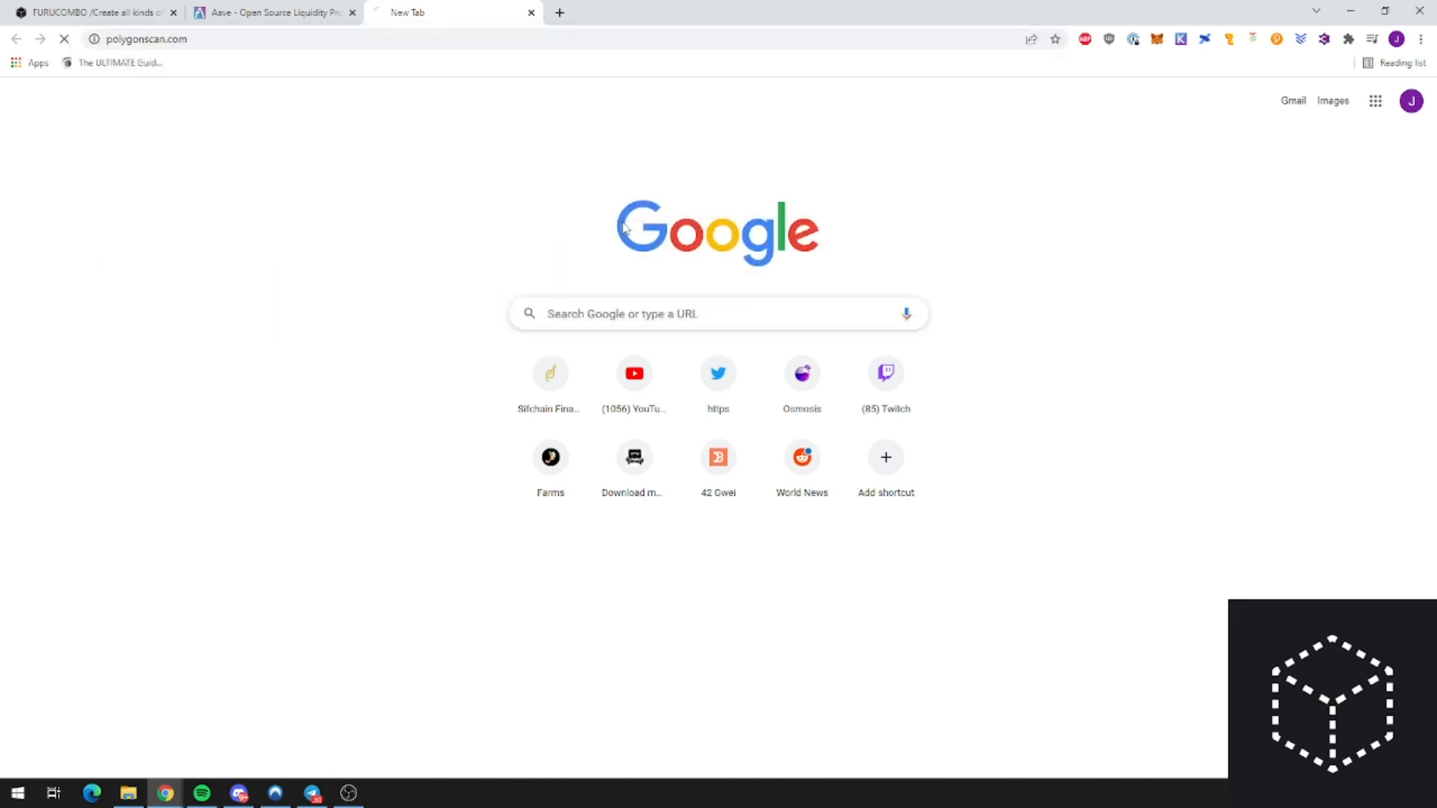
click(726, 221)
text(0x4bB3B69A9F3Cf56E10d12Def3194C76d24Ba24B3)
key(Return)
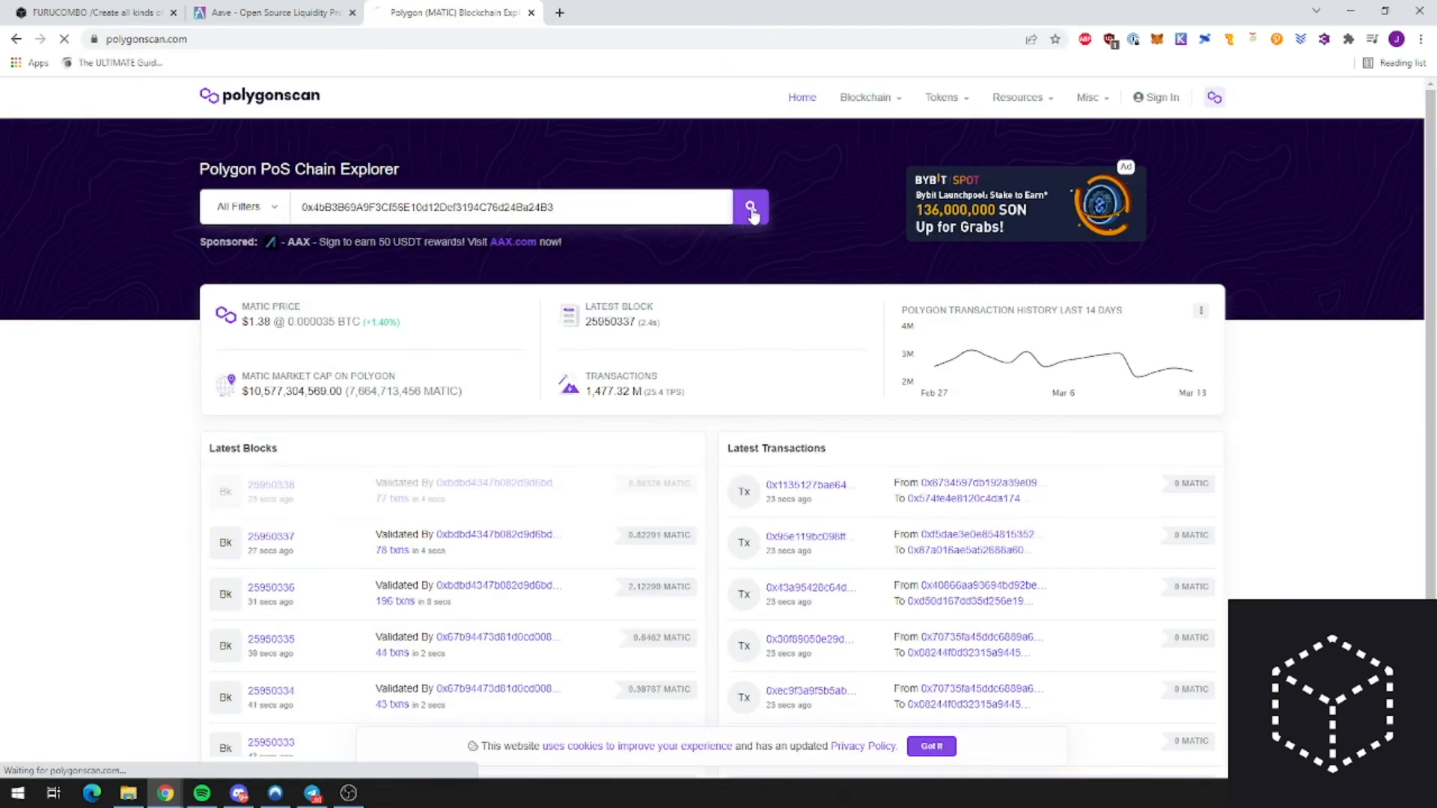
click(443, 362)
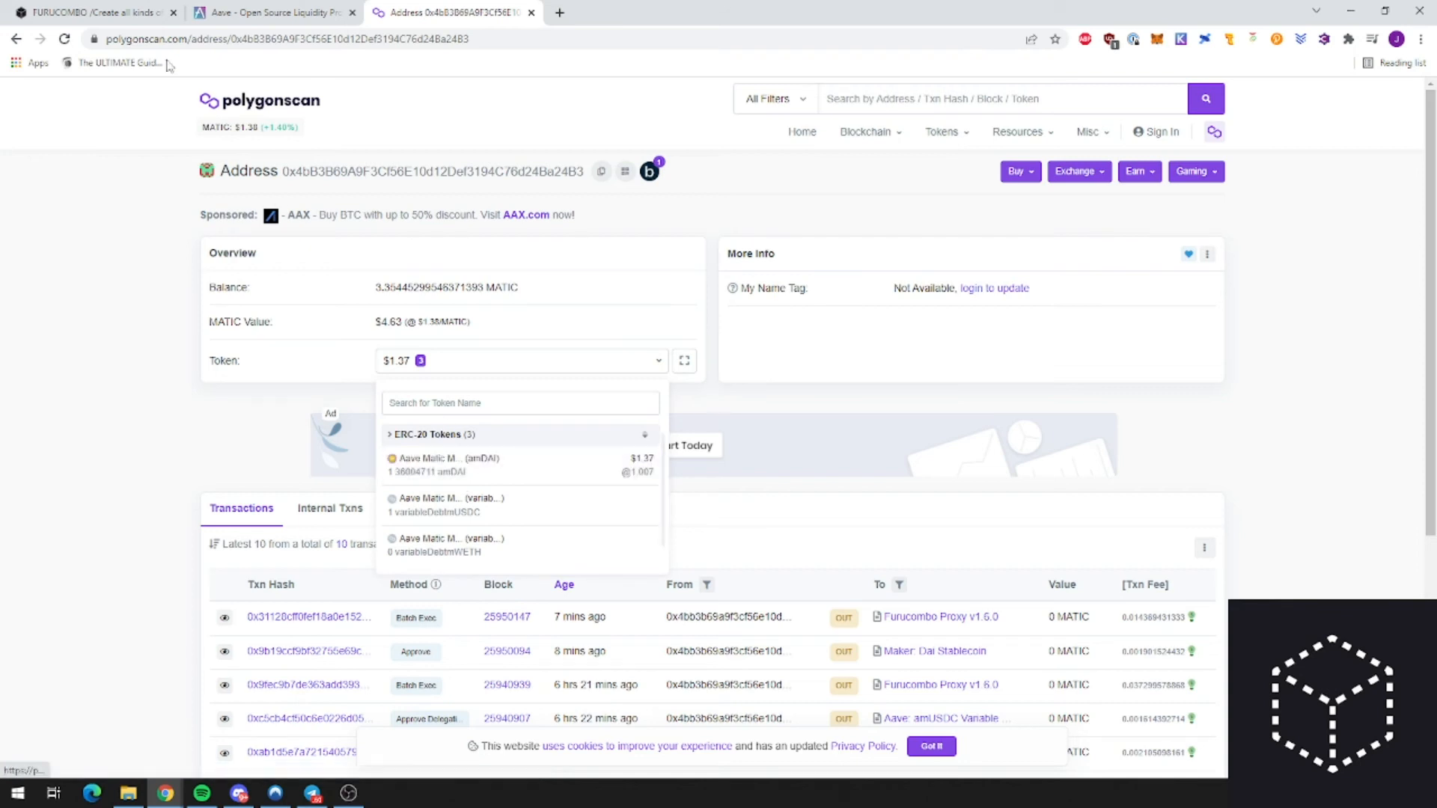
click(129, 11)
Step: Set the Withdraw cube to withdraw the full amDAI balance
click(988, 537)
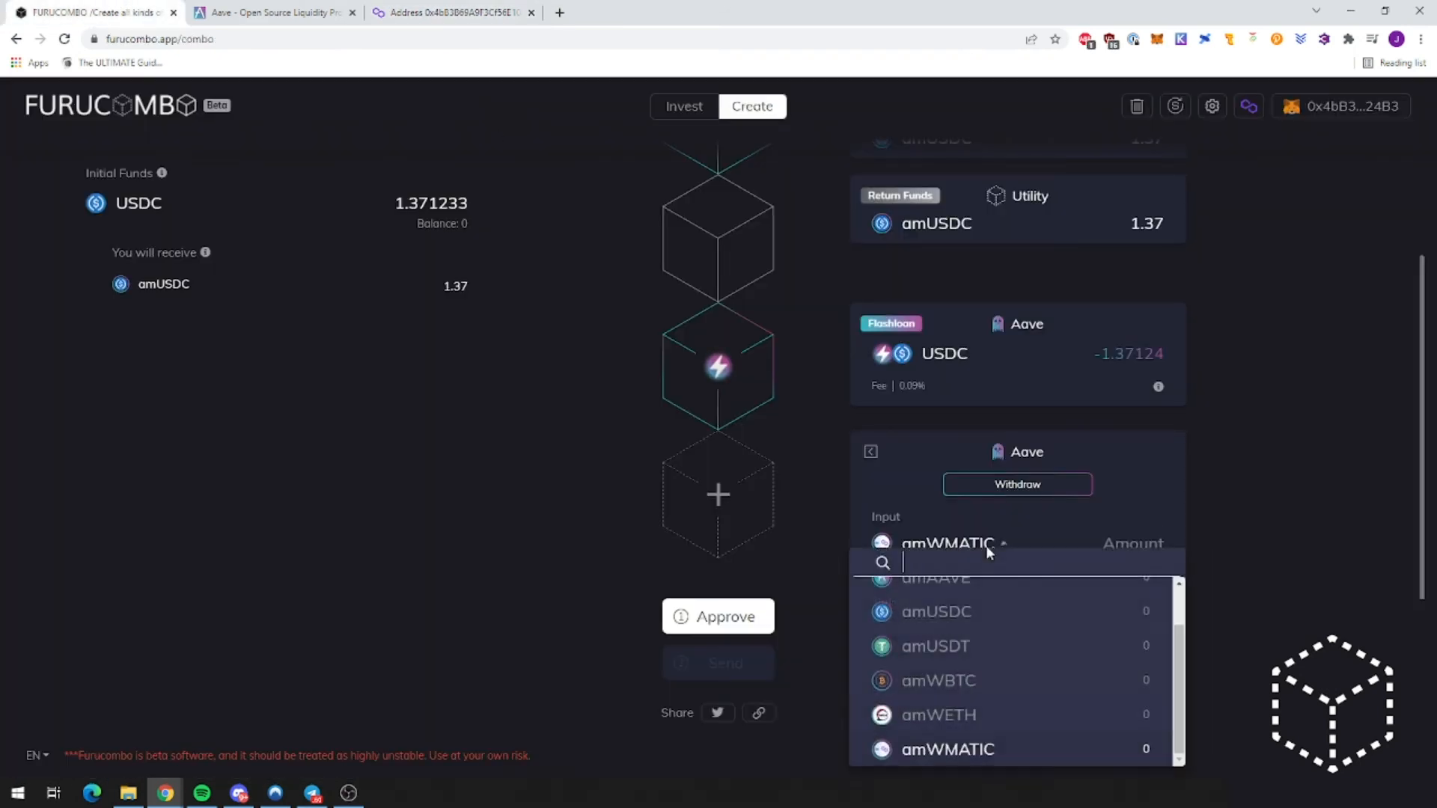
text(amdai)
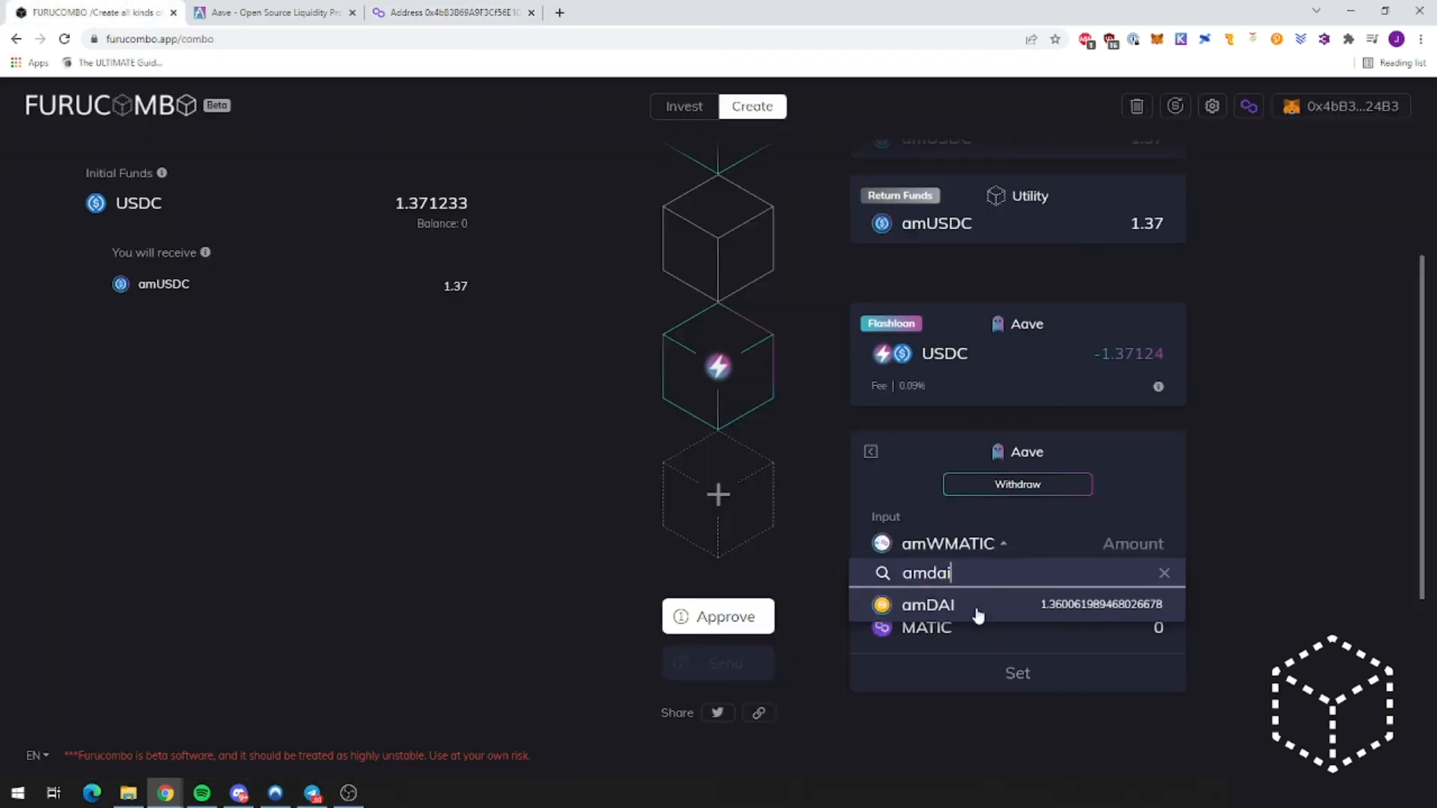
click(973, 608)
click(1132, 581)
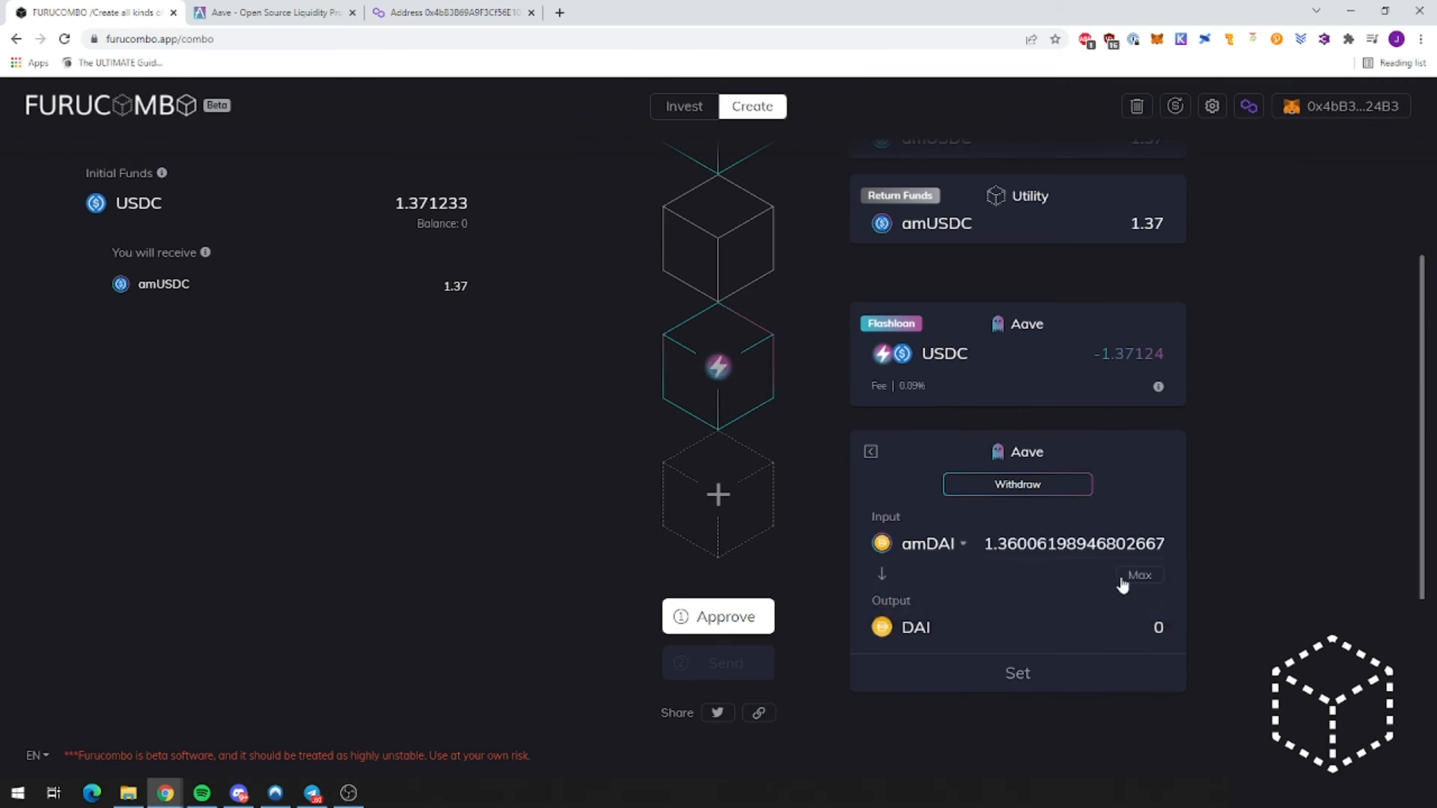
click(1039, 674)
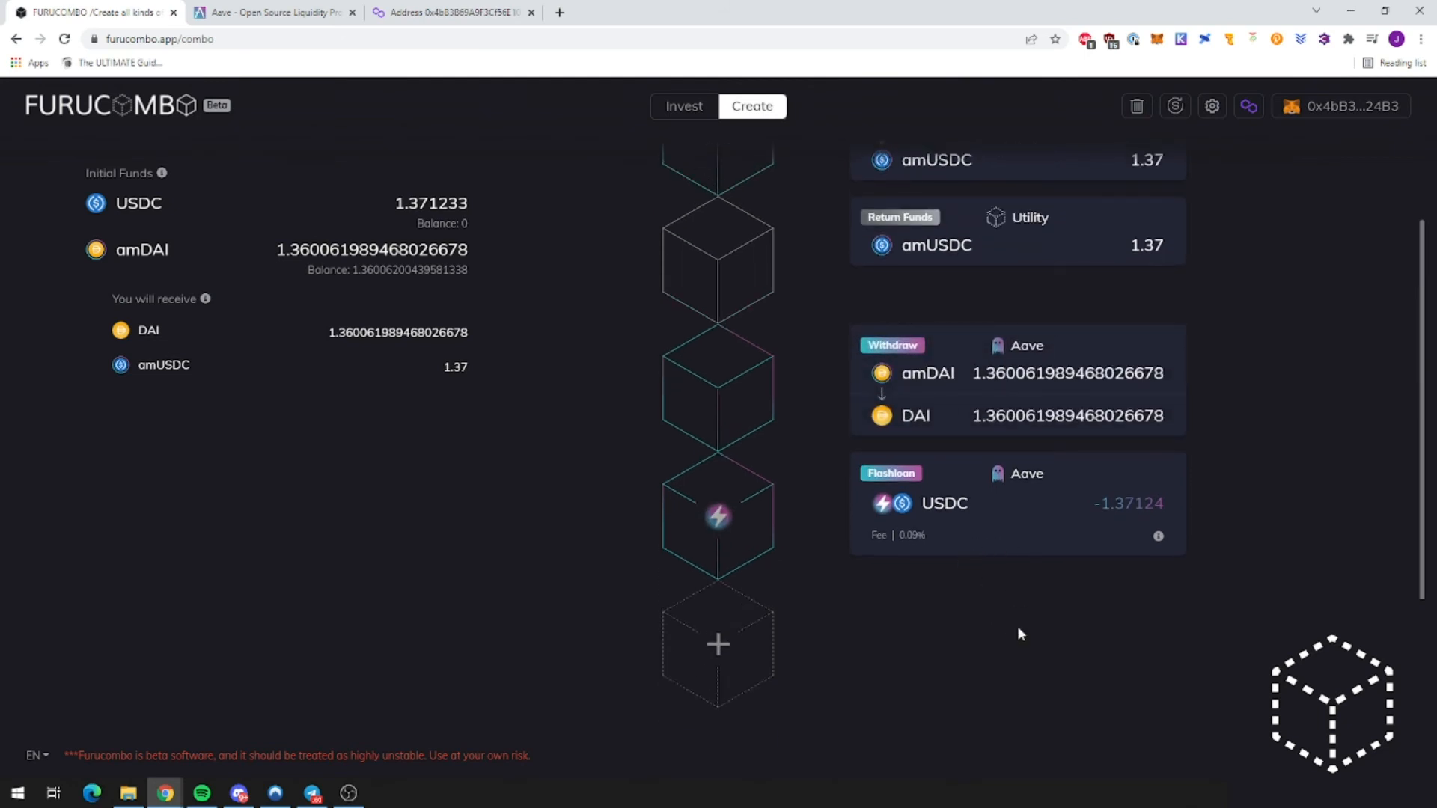
Step: Add a Paraswap Swap Token cube converting DAI to USDC
scroll(1018, 567, down, 1)
click(737, 642)
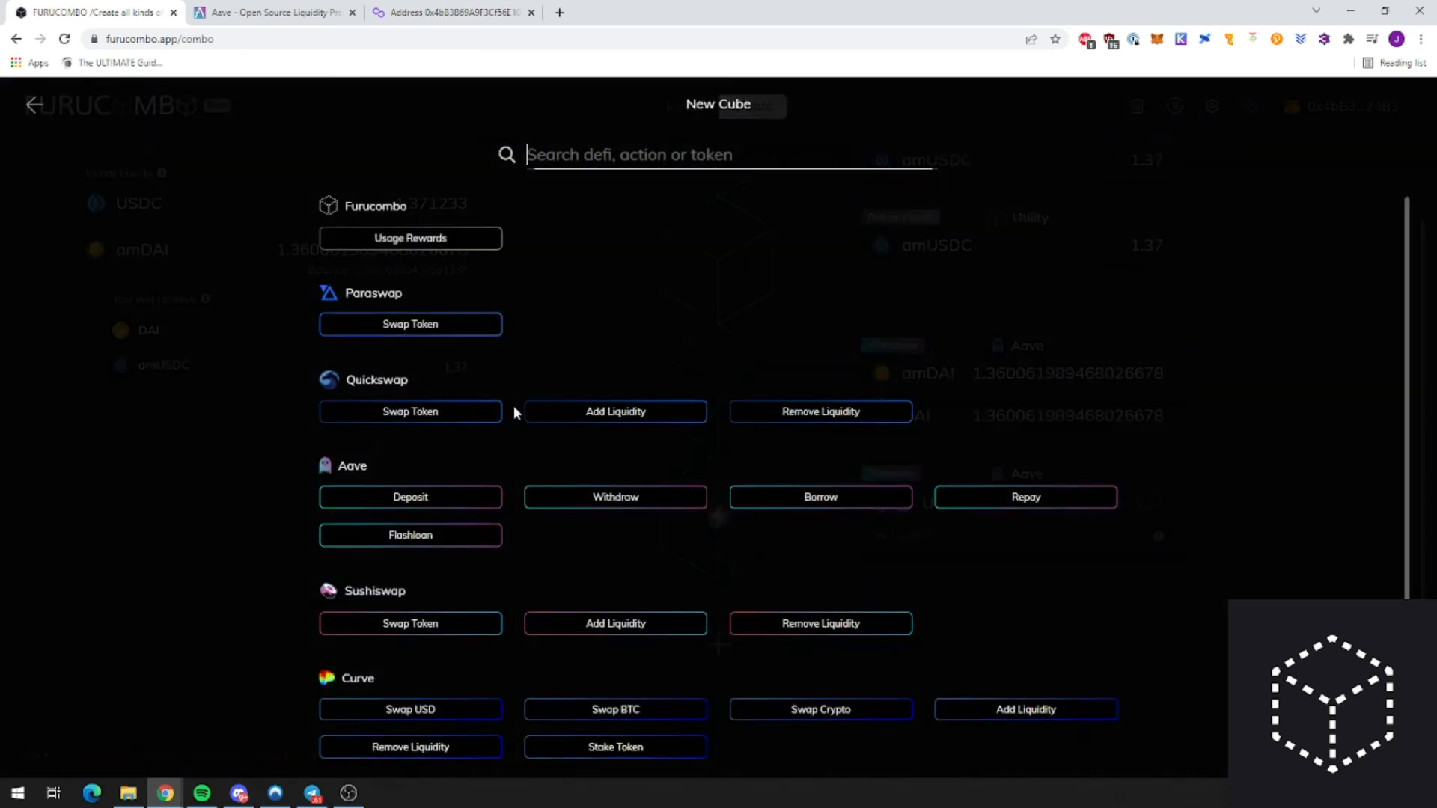
click(409, 323)
scroll(912, 552, down, 2)
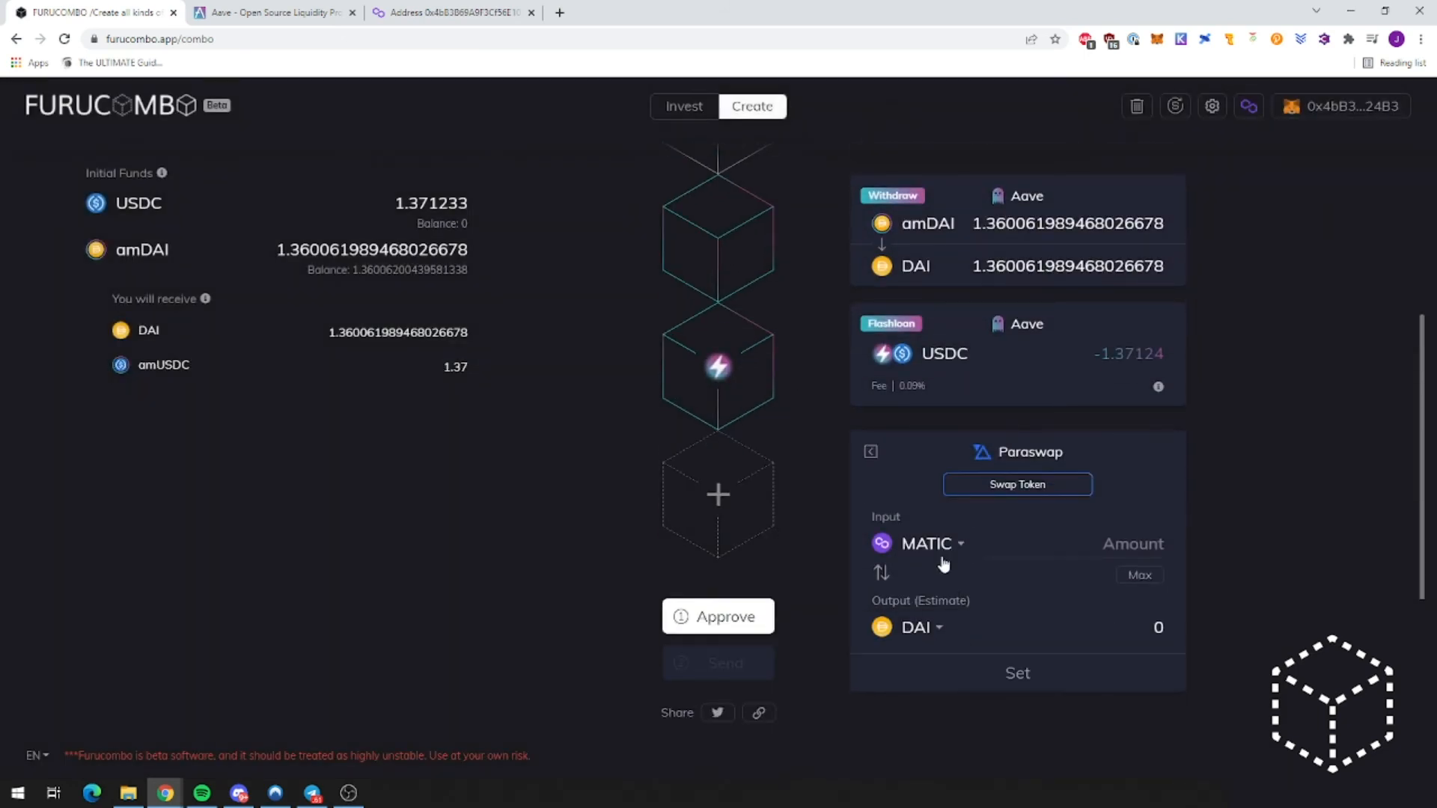
click(882, 572)
click(951, 627)
text(usdc)
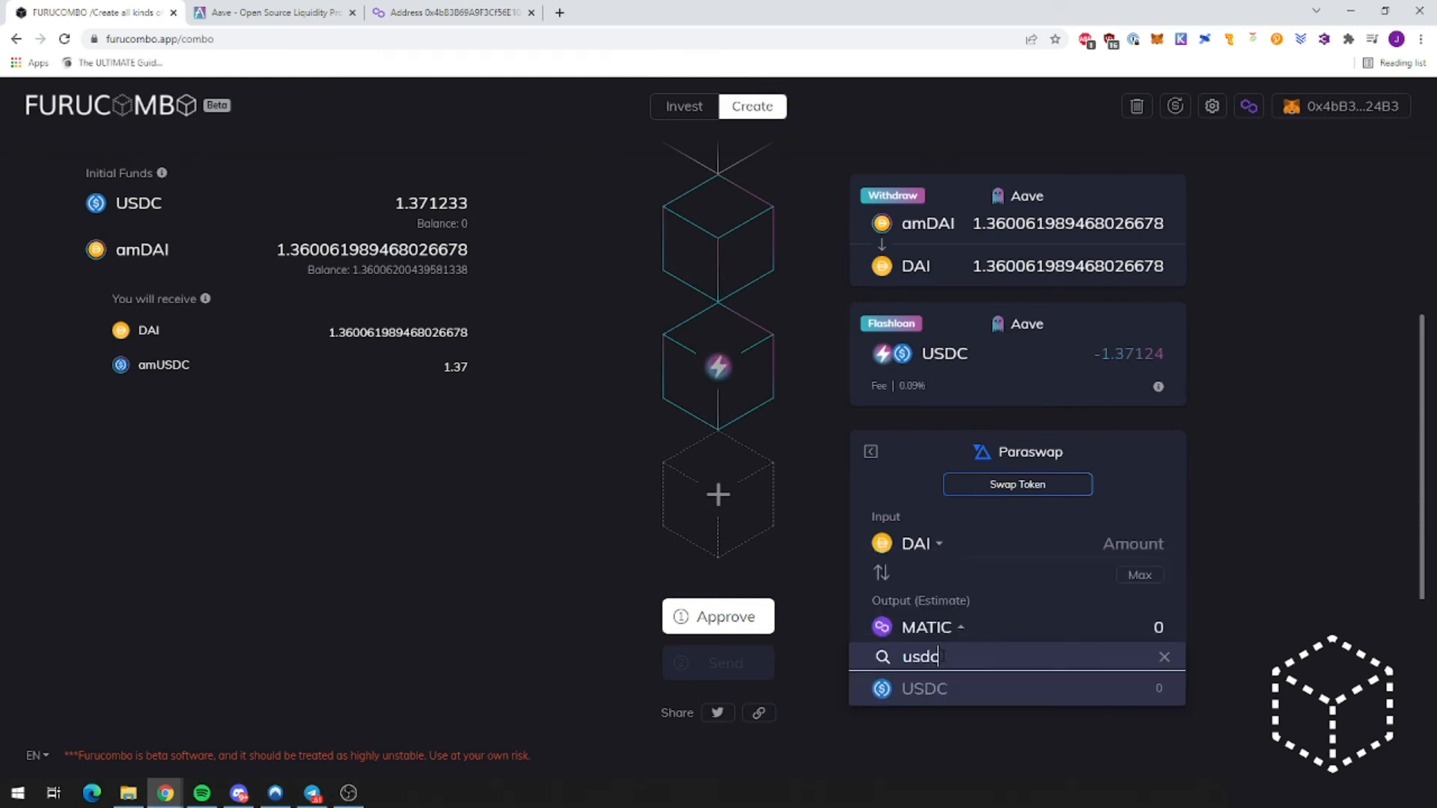
click(927, 689)
click(1122, 544)
text(1)
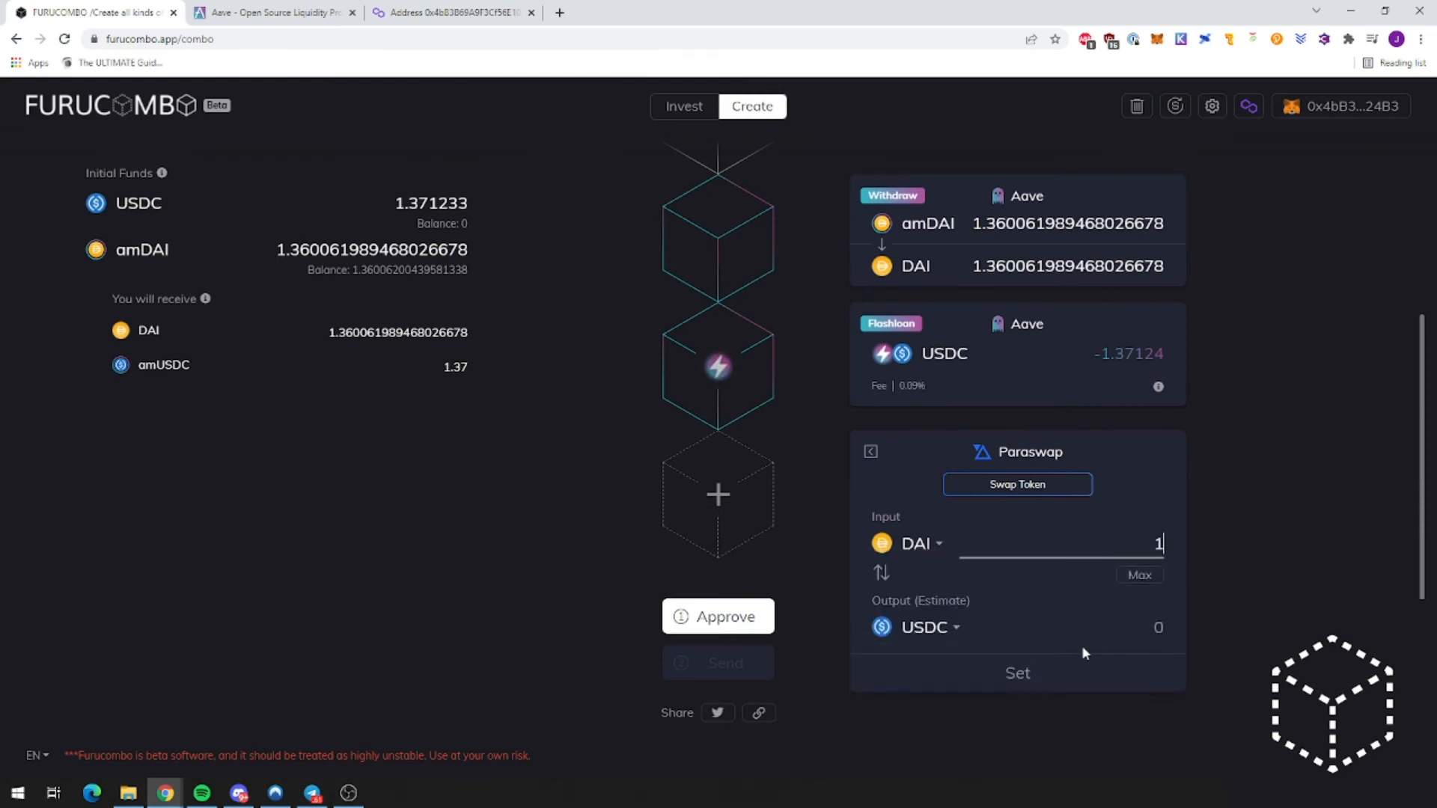
click(1025, 673)
Step: Move the swap above the Flashloan repayment and have it use the previous cube's output
drag(731, 350, 715, 249)
scroll(872, 399, up, 2)
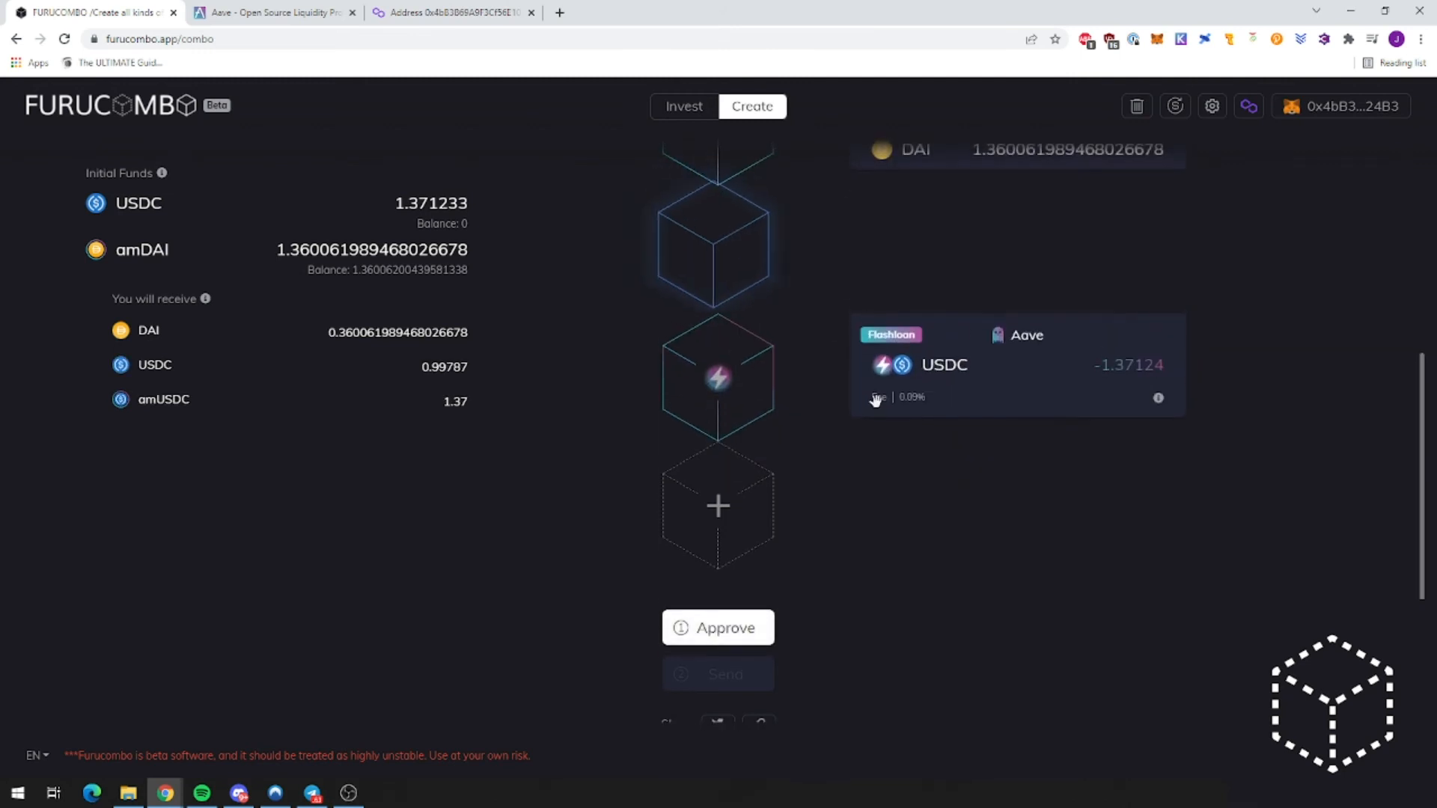
click(1163, 357)
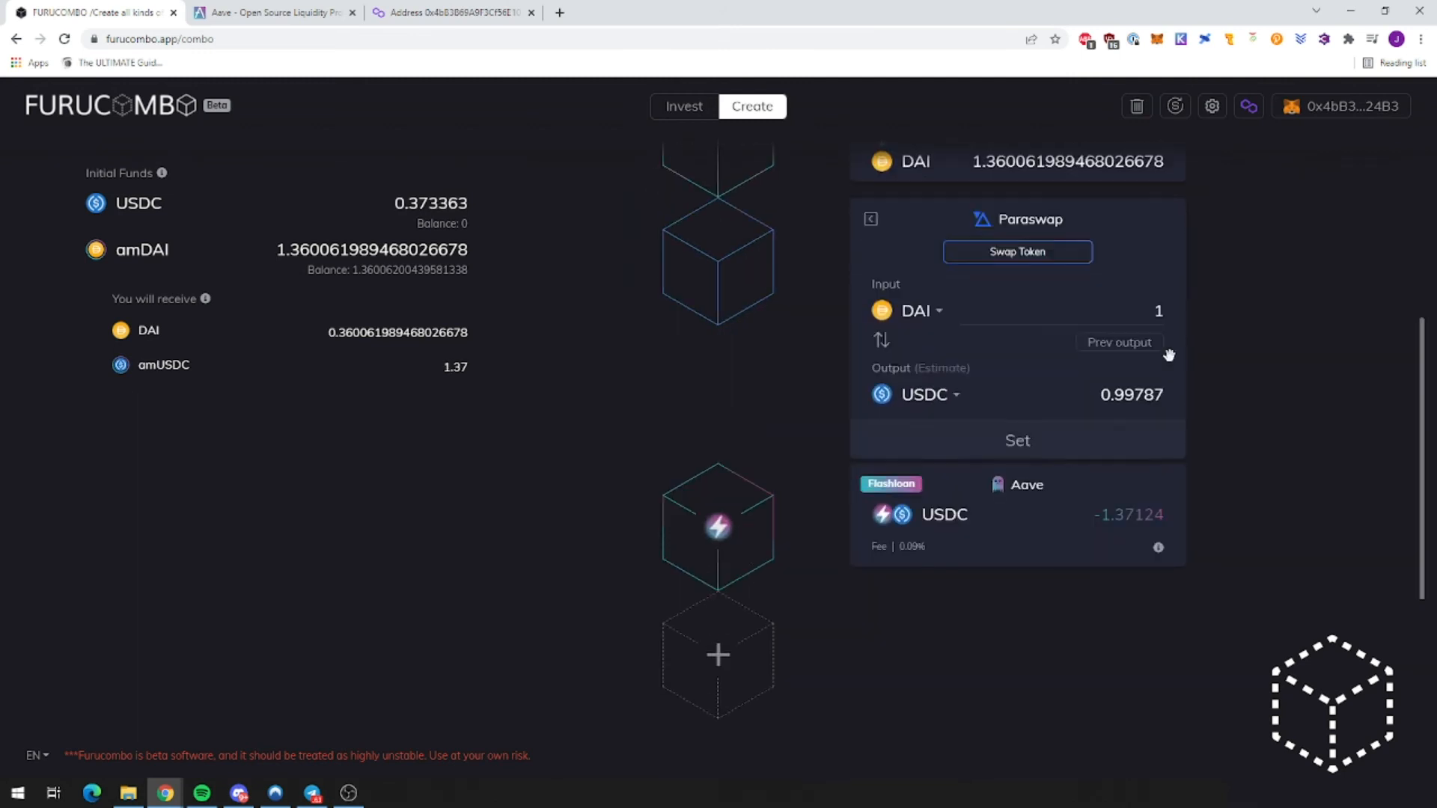
click(1119, 342)
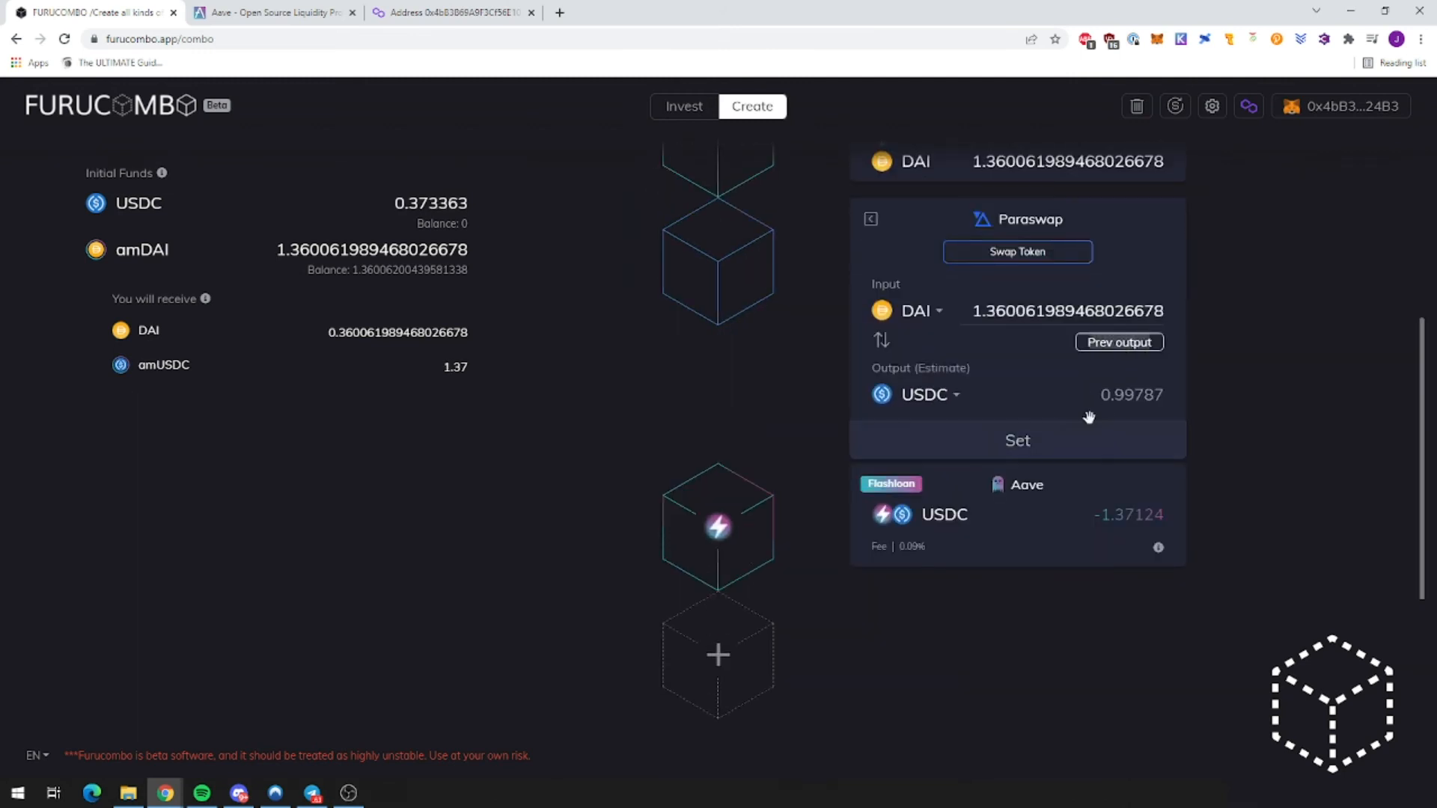
click(1017, 442)
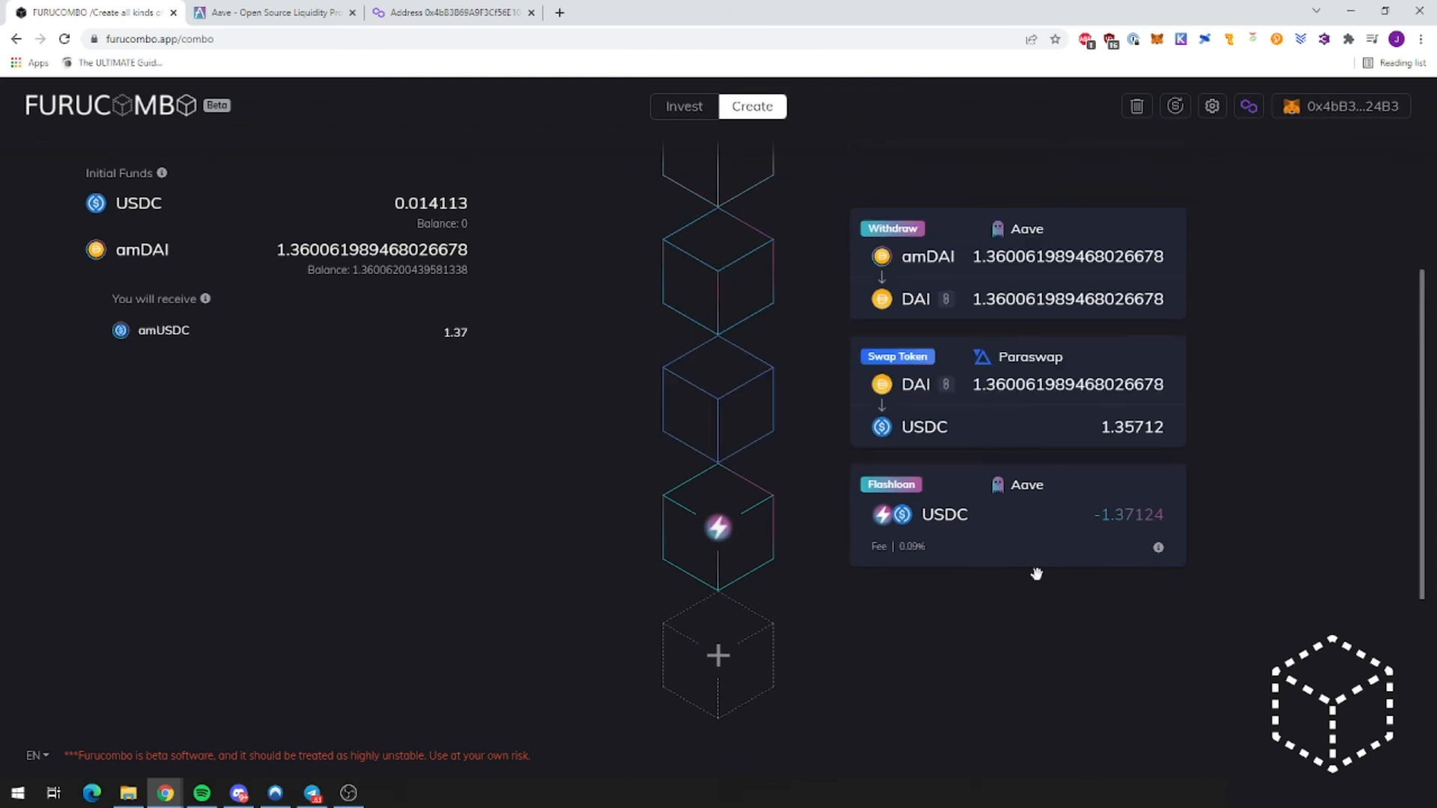
scroll(1047, 605, up, 4)
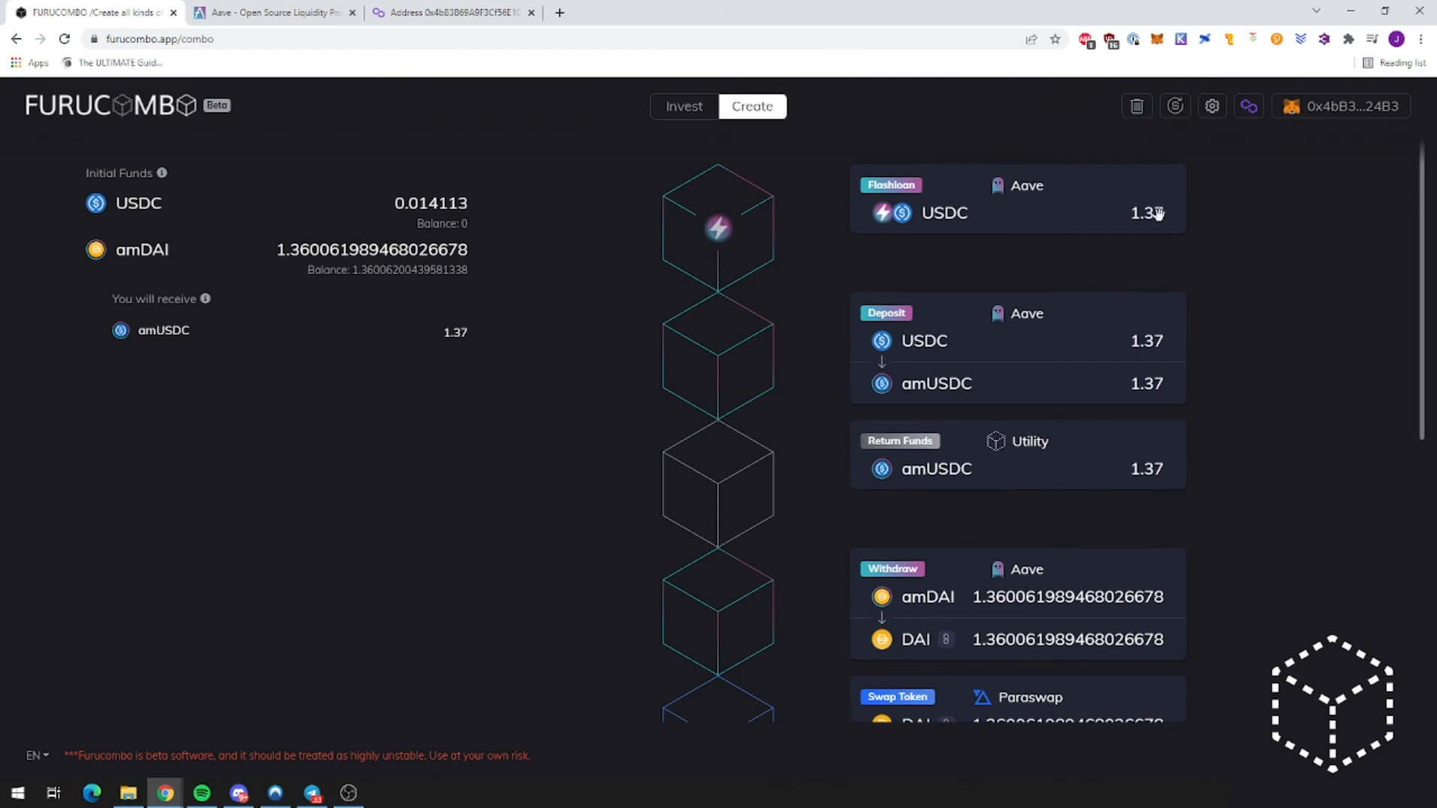
Step: Change the first Flashloan amount to 1.355 USDC
click(1164, 187)
drag(1128, 278, 1171, 280)
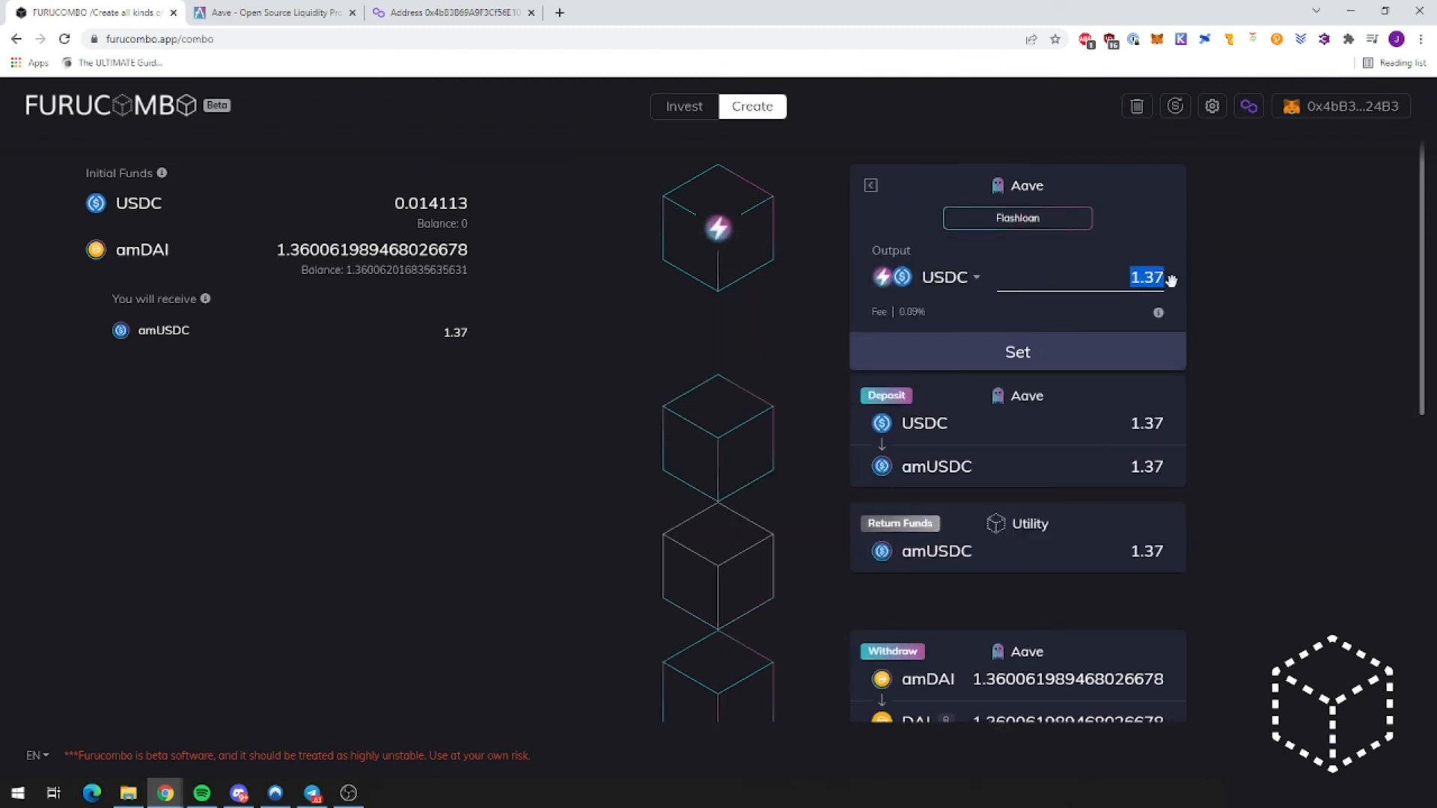
text(1)
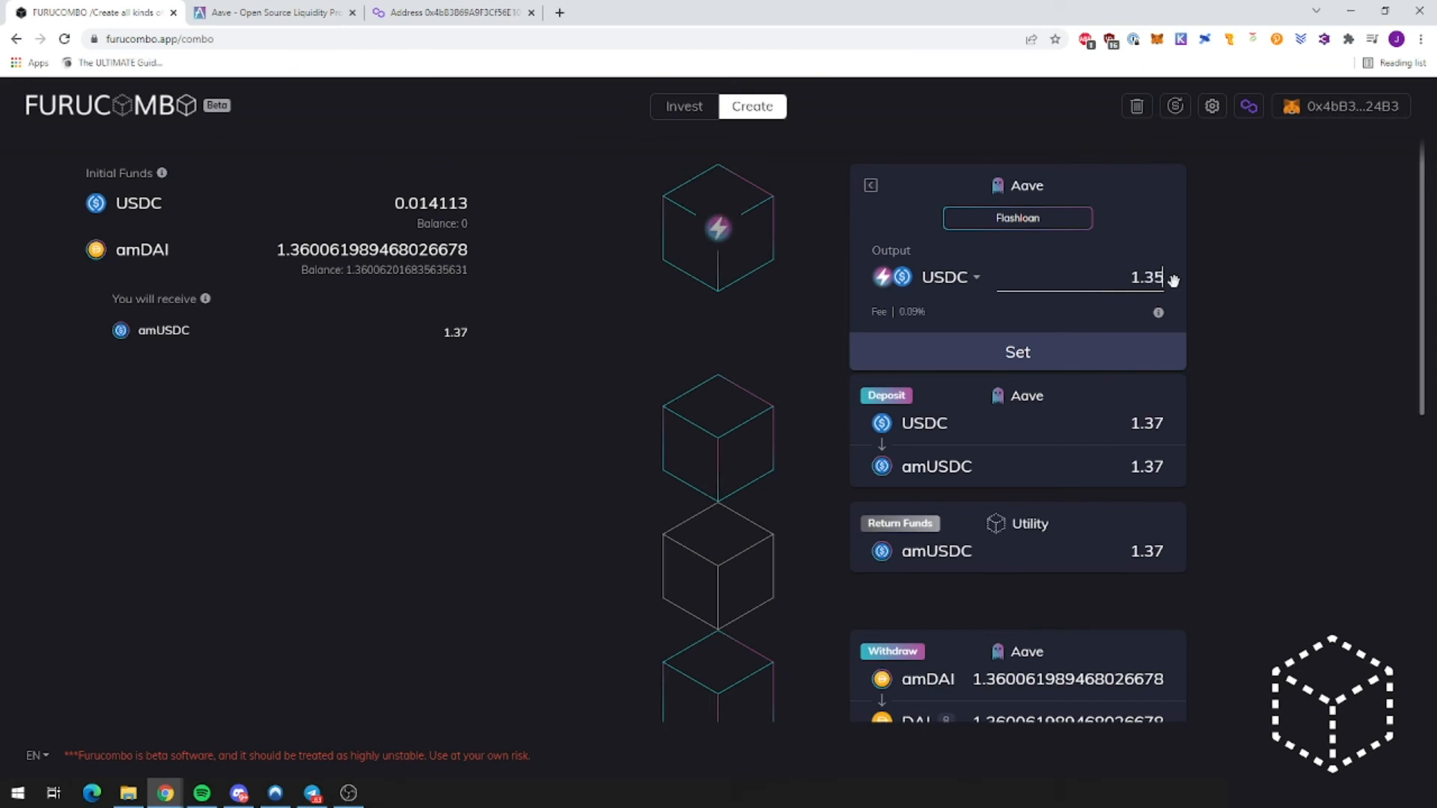
click(1076, 347)
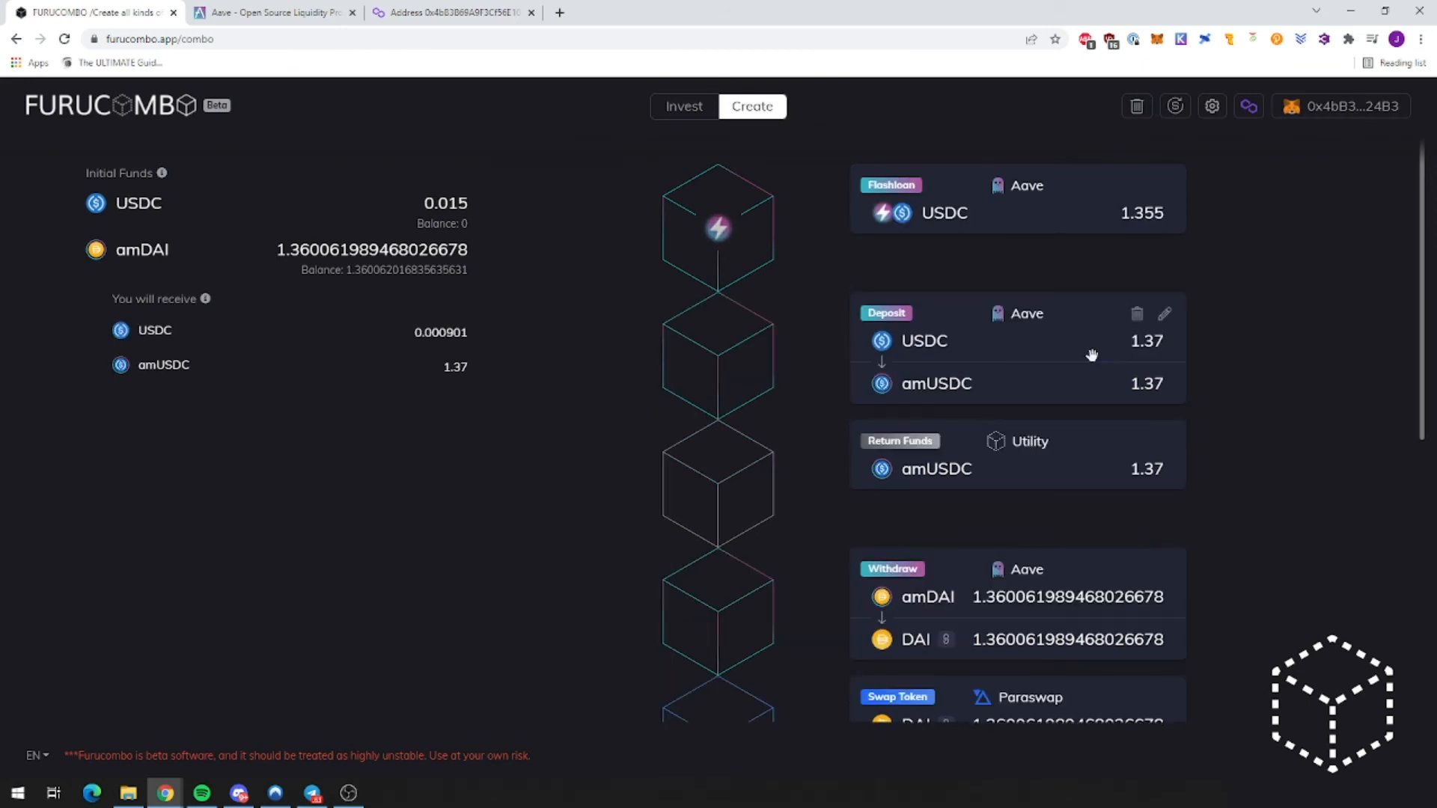
Step: Fill the Deposit and Return Funds amounts from the previous output, 1.355 each
click(1164, 315)
click(1123, 439)
click(966, 541)
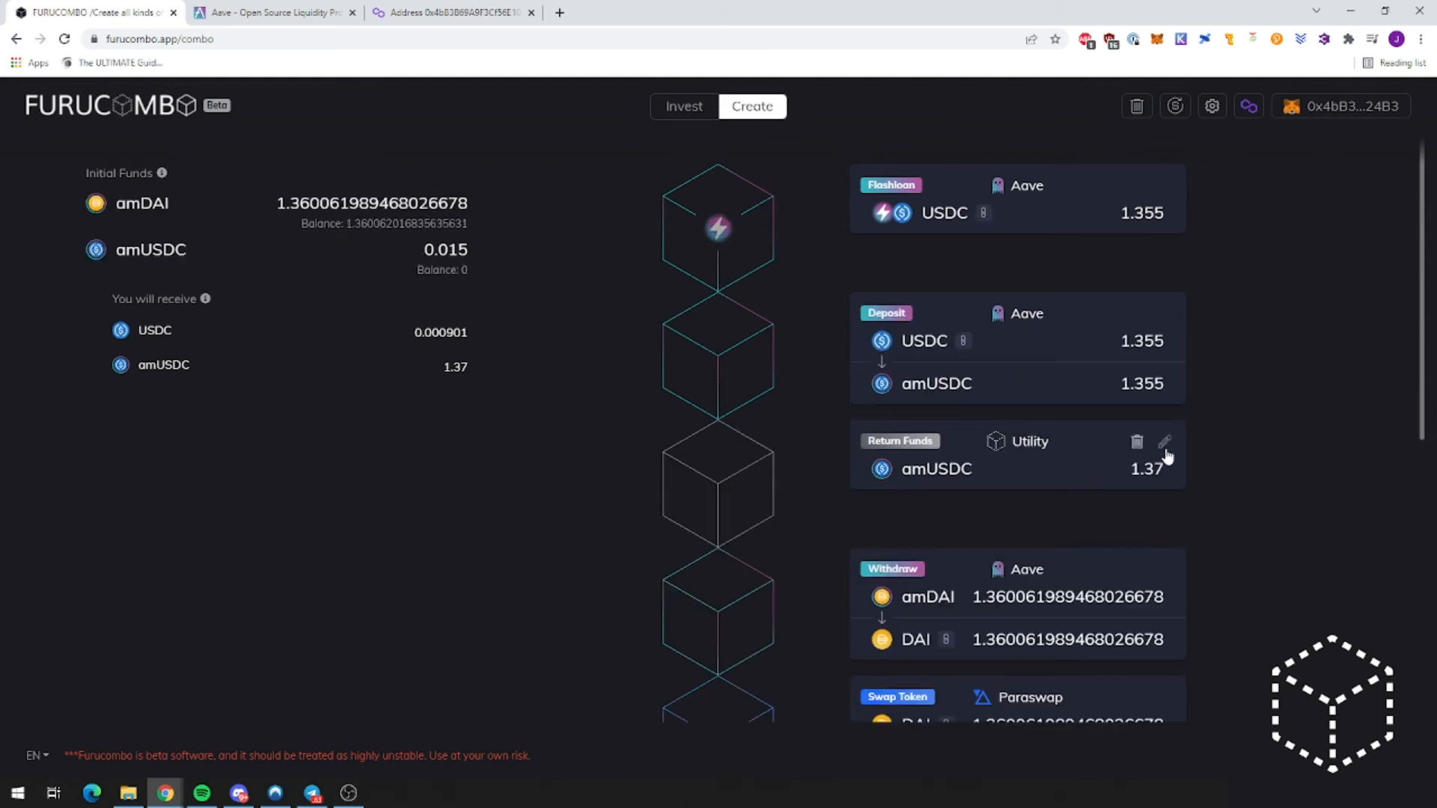
click(1164, 442)
click(1120, 565)
click(1082, 627)
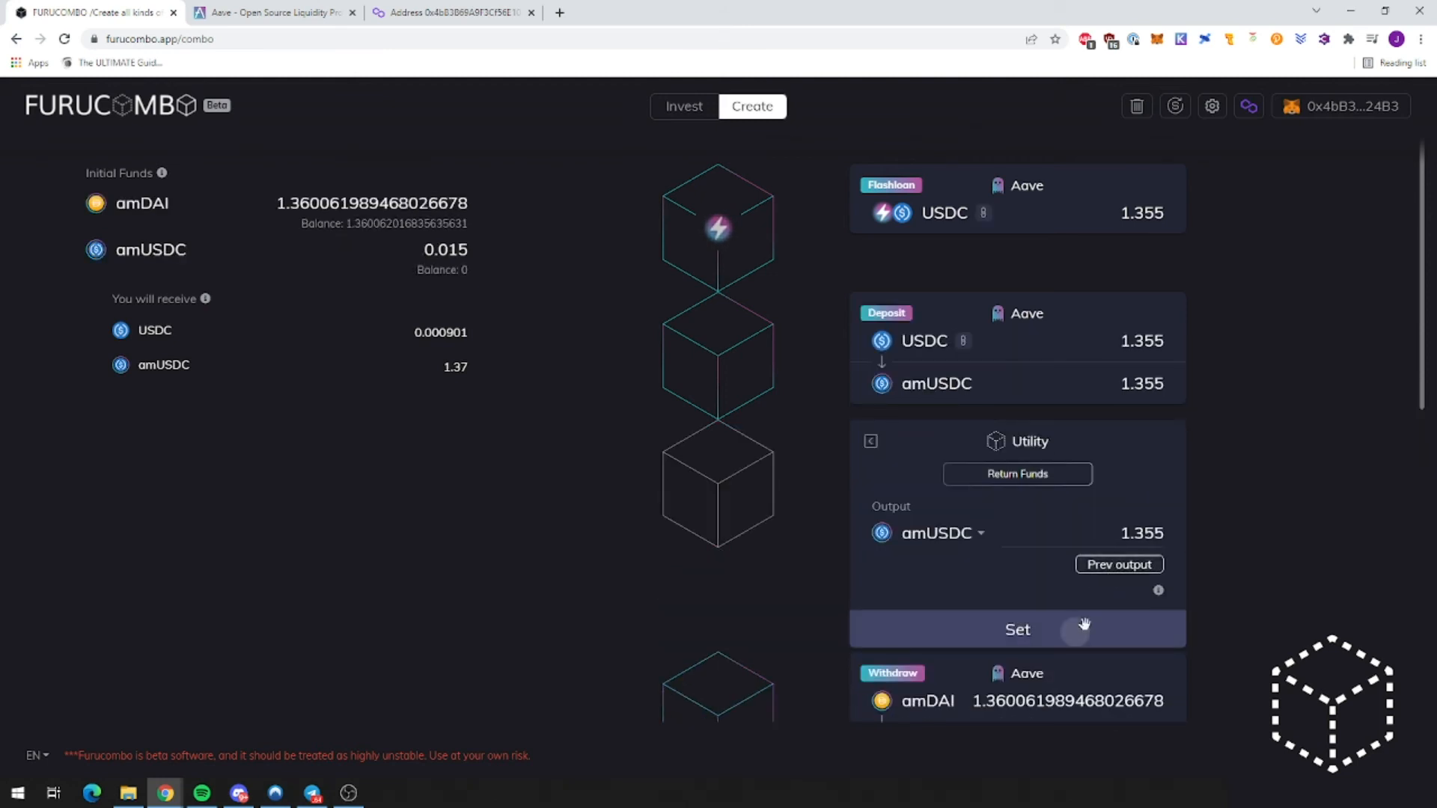
Step: Re-confirm the Withdraw amDAI and Swap Token cubes without changes
scroll(1206, 487, down, 2)
click(1162, 422)
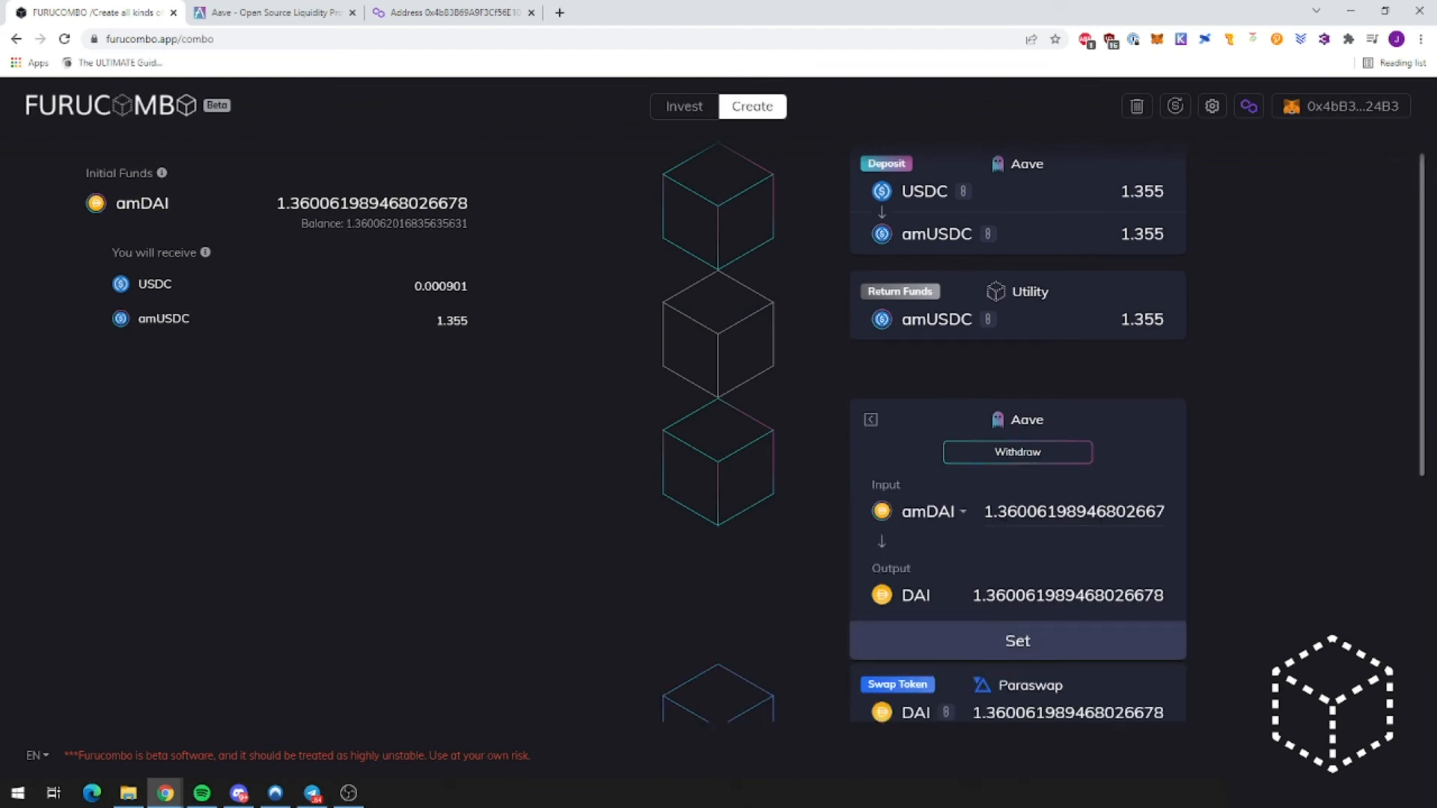
click(1007, 640)
scroll(1306, 417, down, 1)
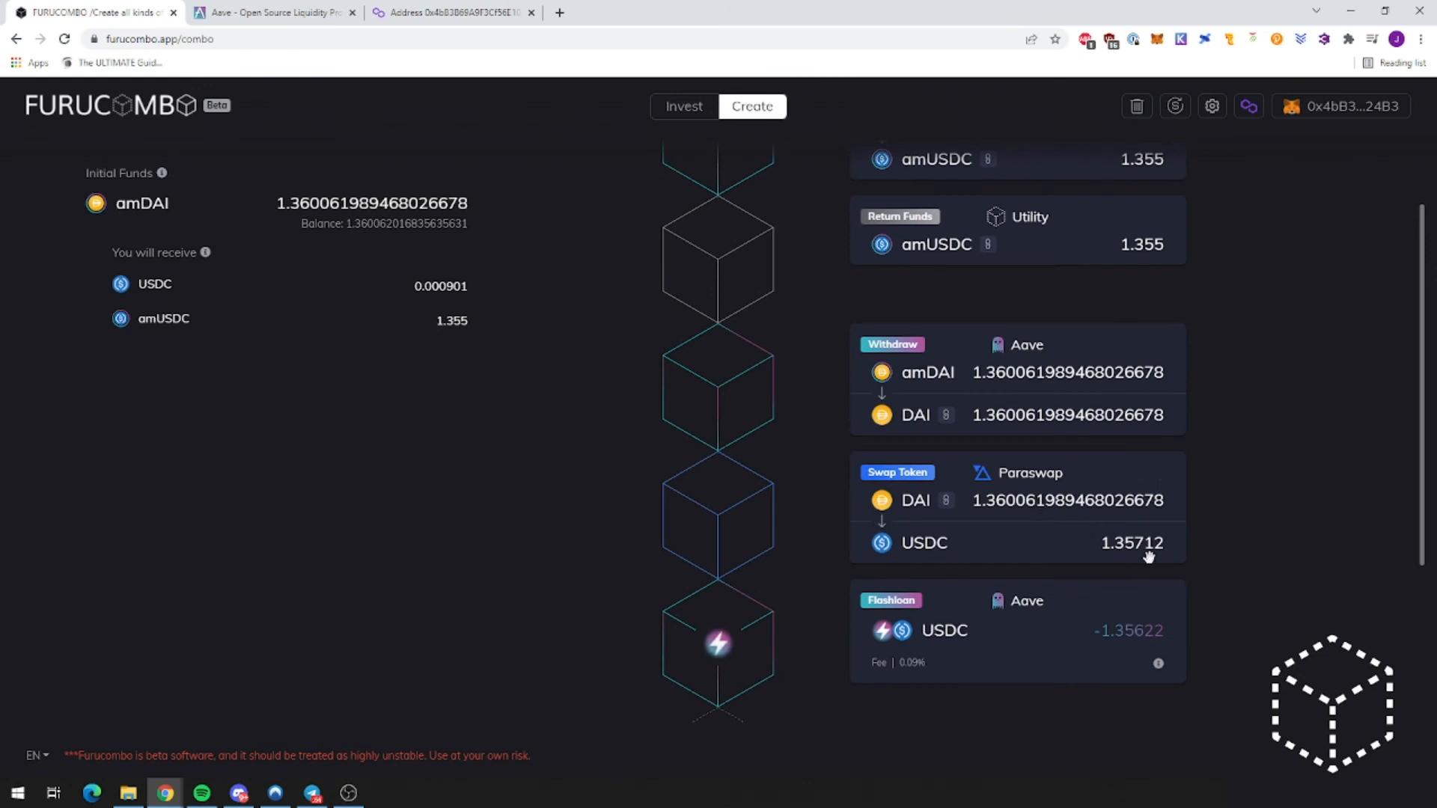
mouse_move(1168, 514)
click(1166, 474)
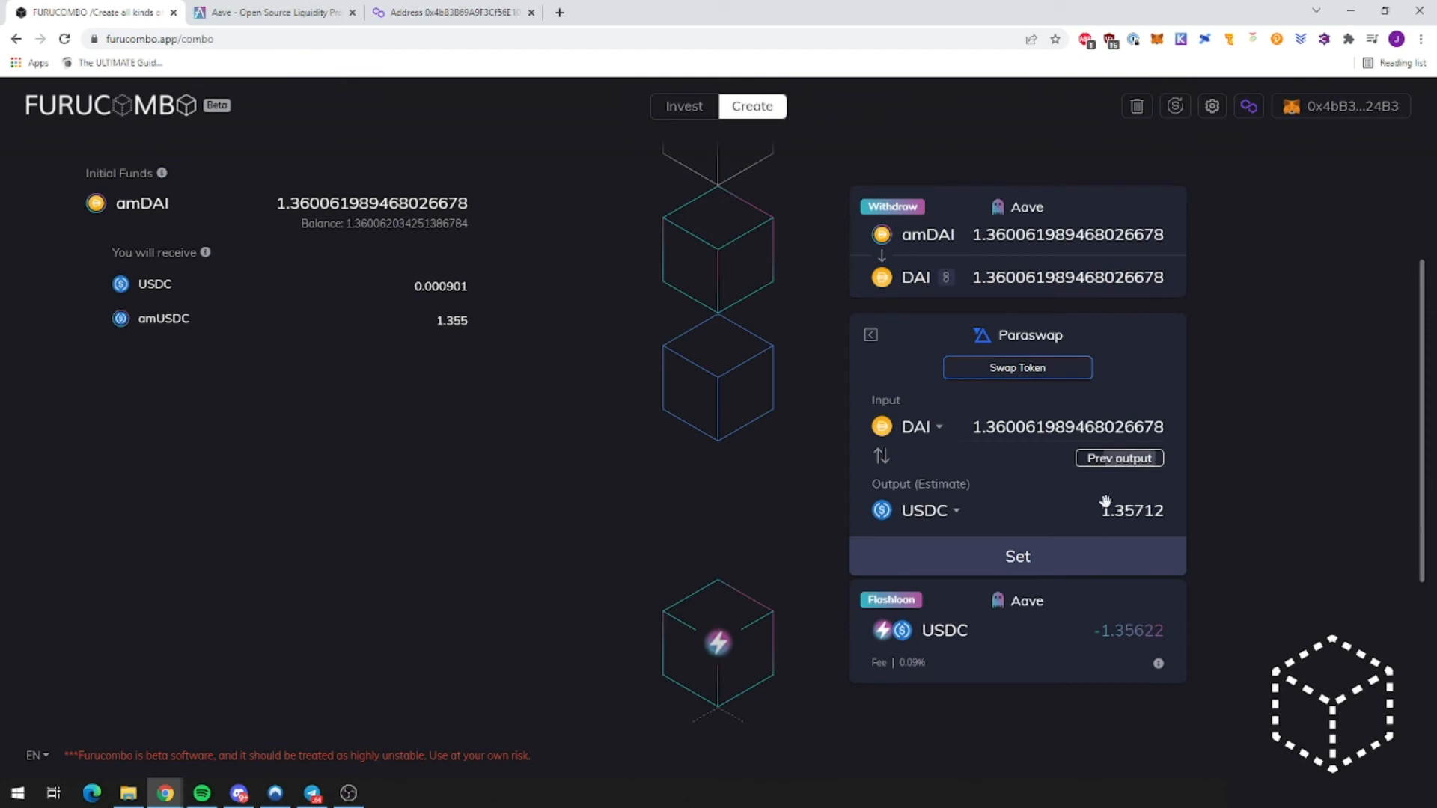
click(1068, 551)
scroll(1173, 606, up, 4)
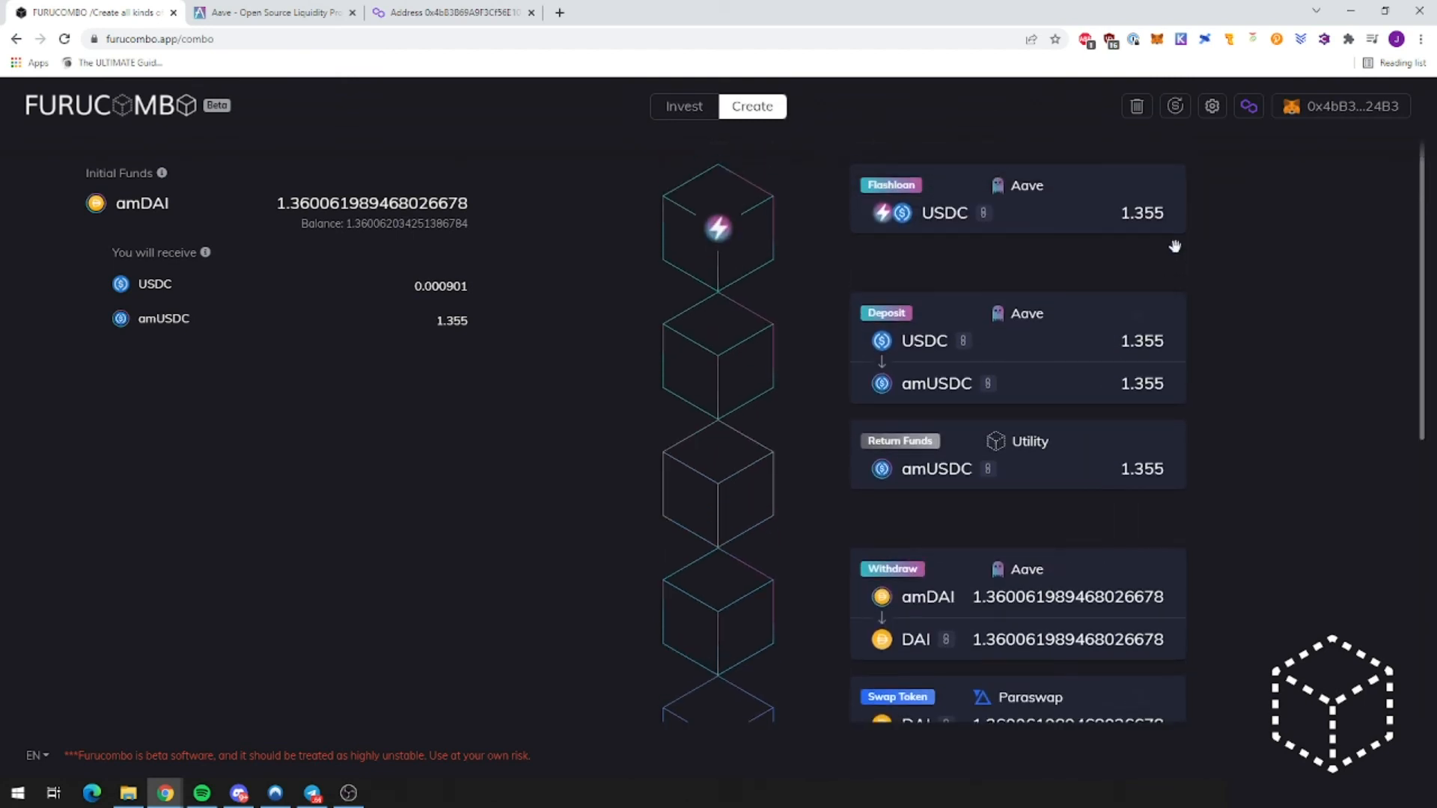
Step: Reopen the first Flashloan and confirm its 1.355 amount
click(1164, 185)
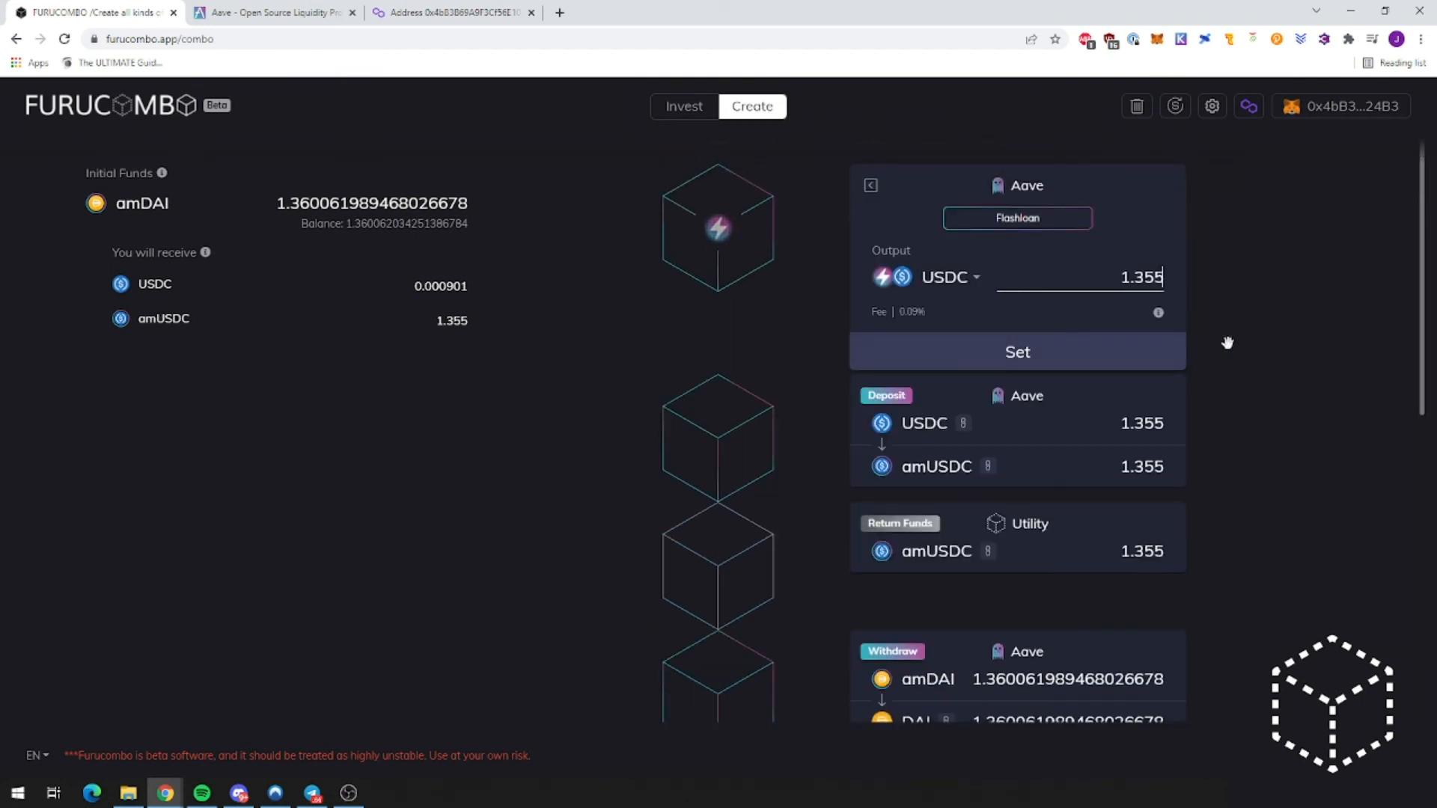
scroll(1242, 419, down, 3)
scroll(1233, 432, down, 1)
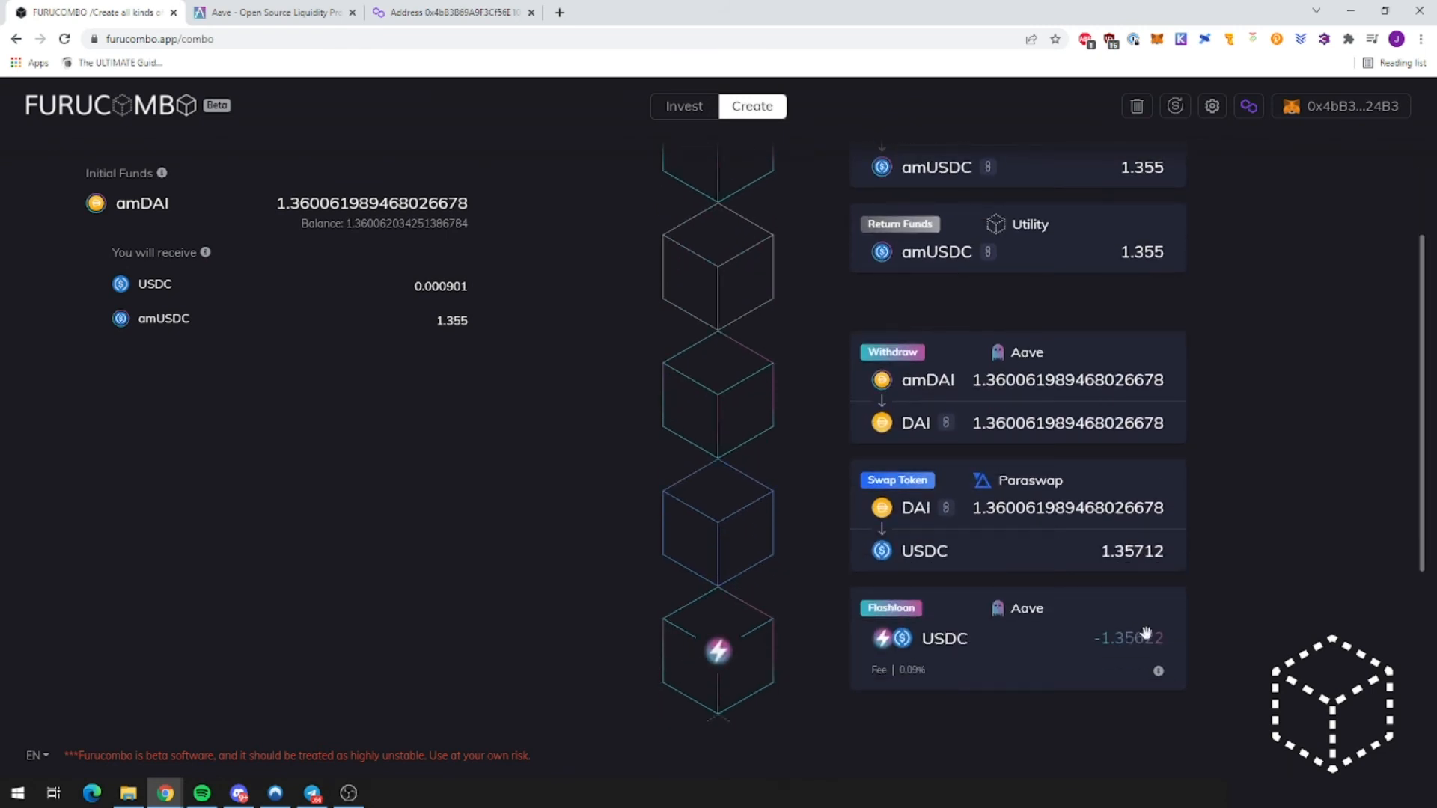
scroll(1222, 404, up, 4)
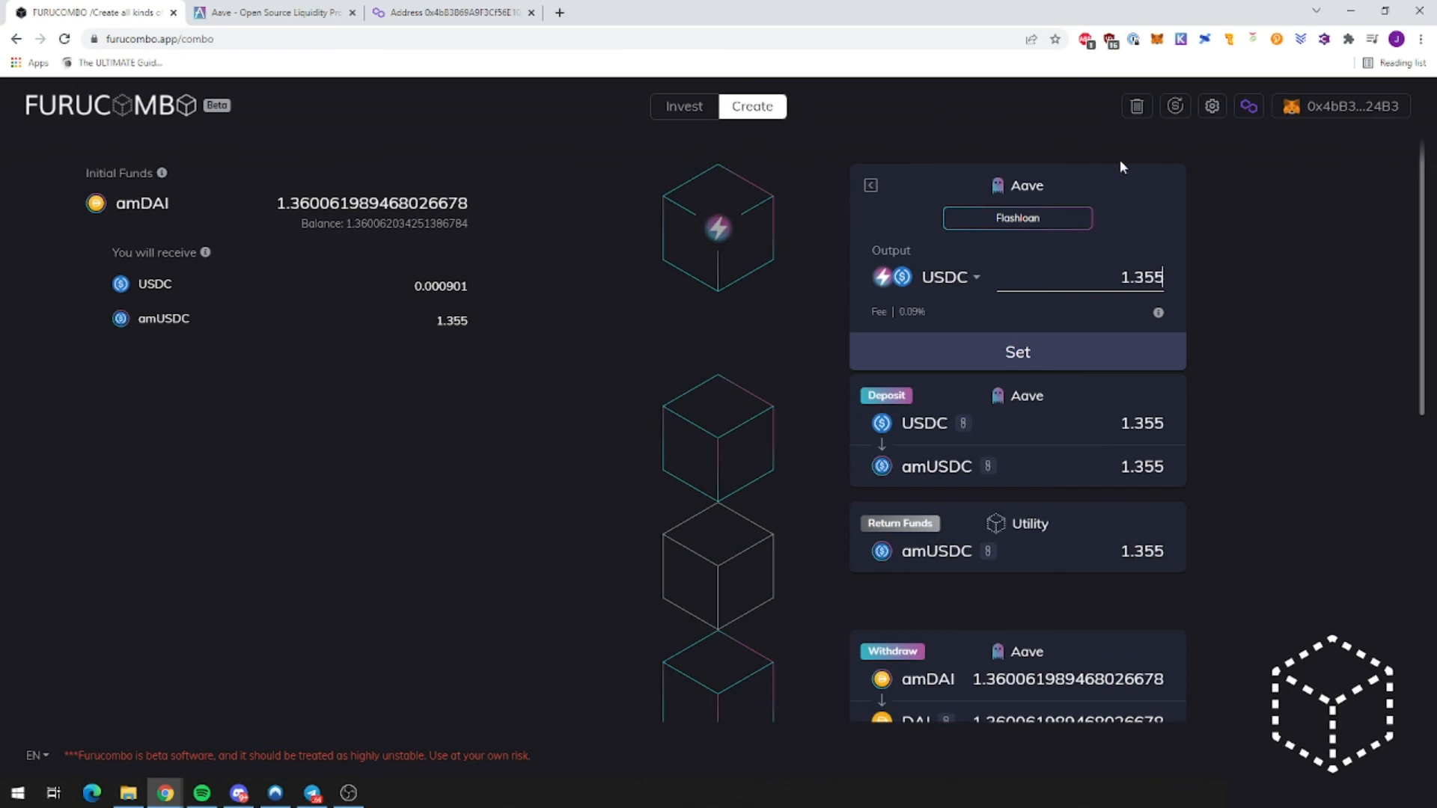
click(874, 185)
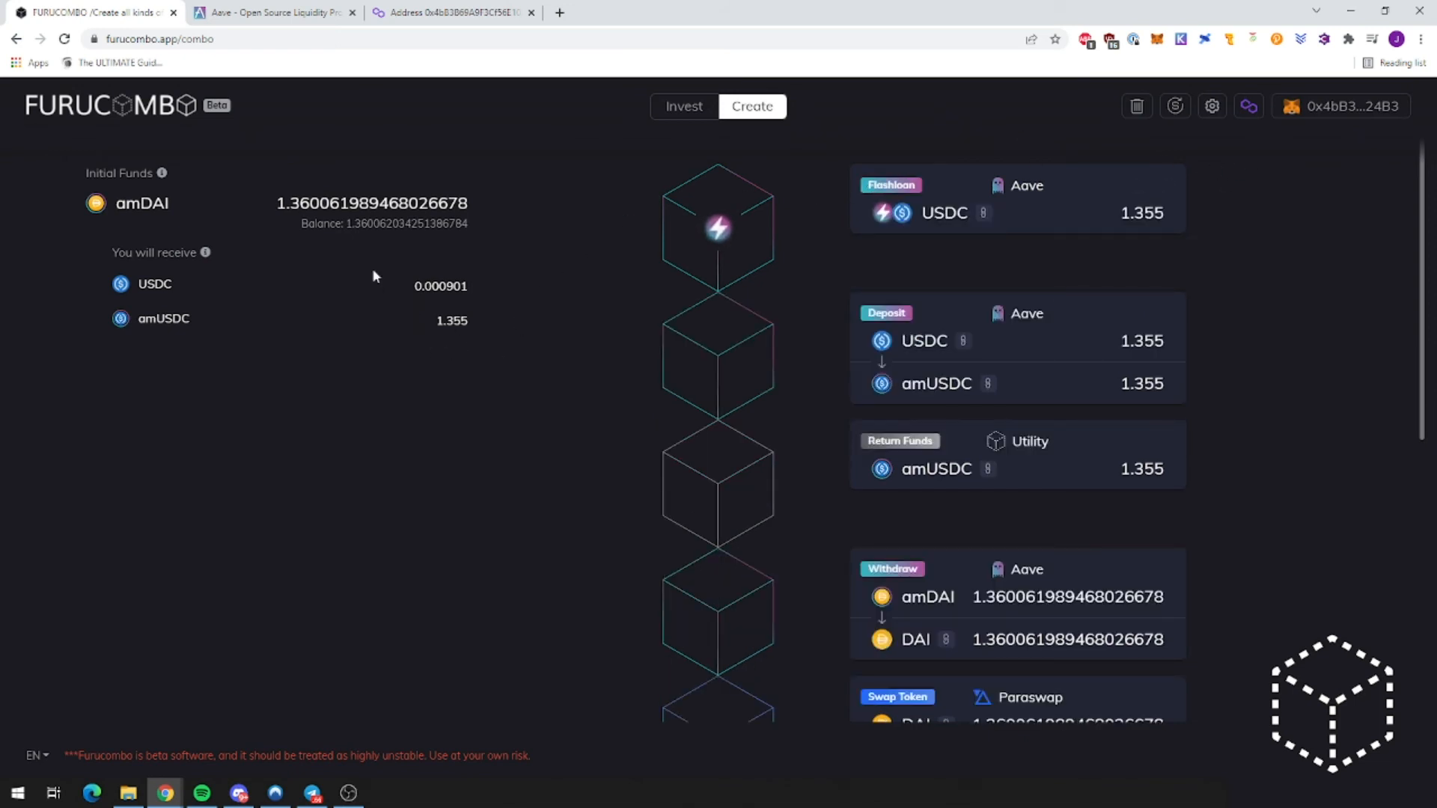
scroll(709, 641, down, 7)
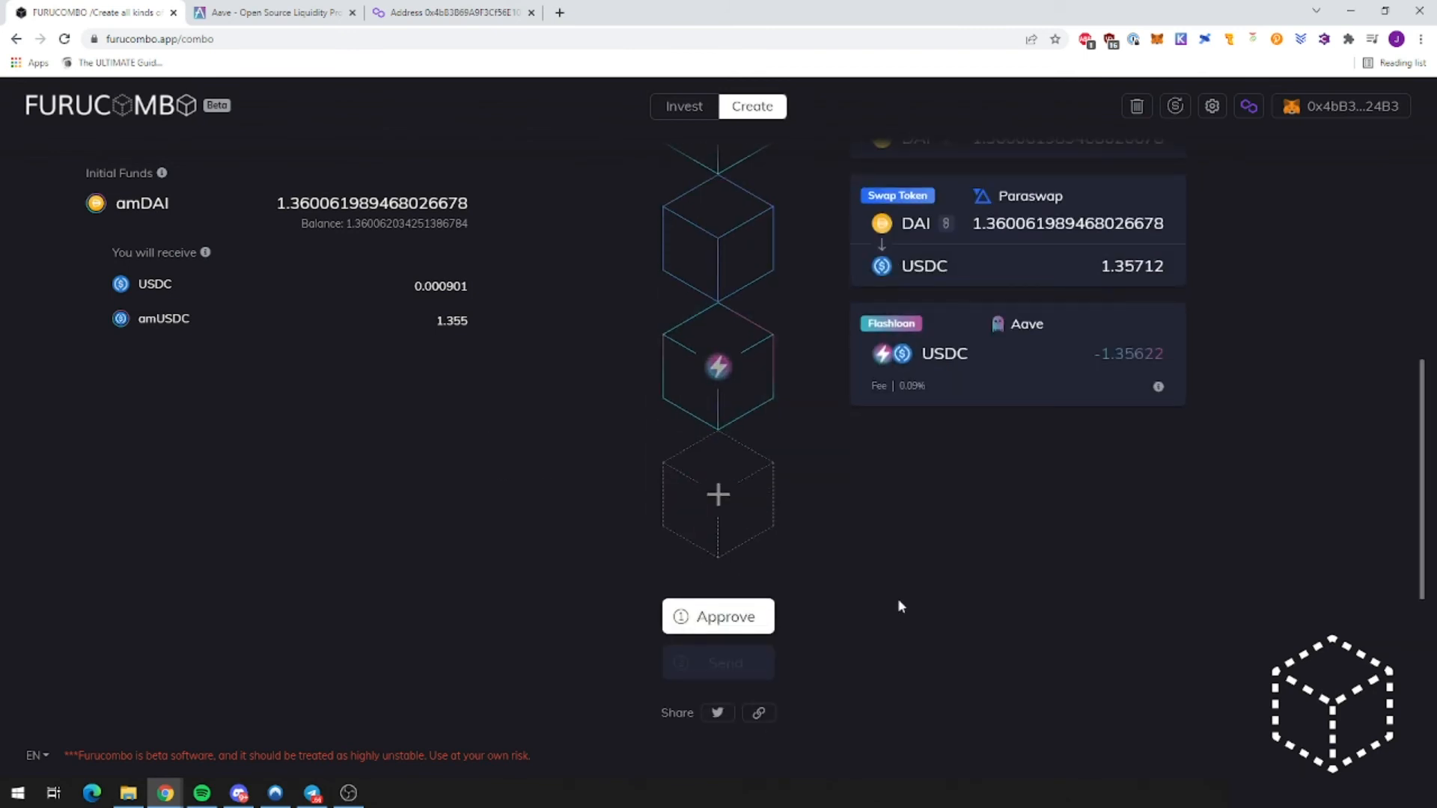
scroll(938, 563, up, 7)
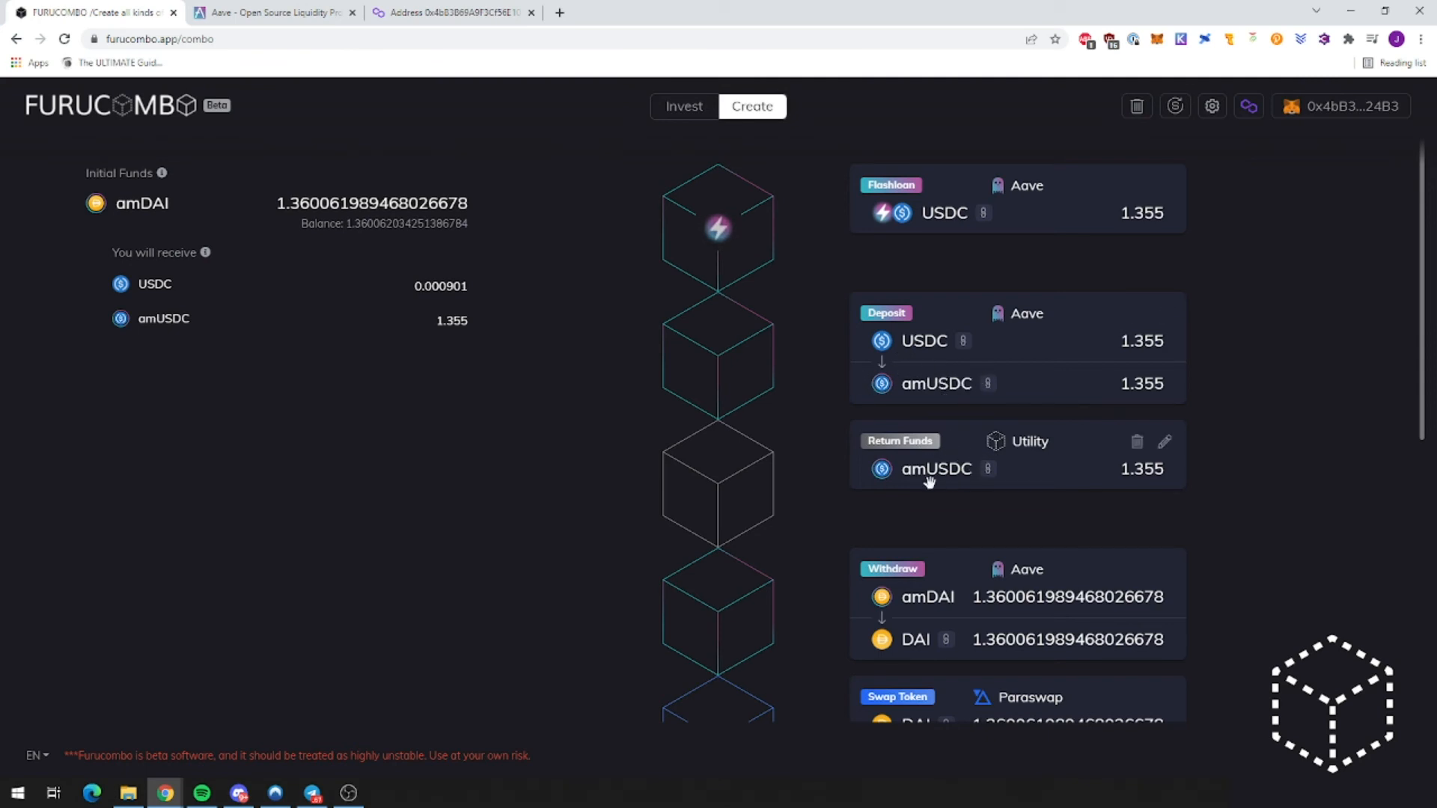
scroll(977, 470, down, 2)
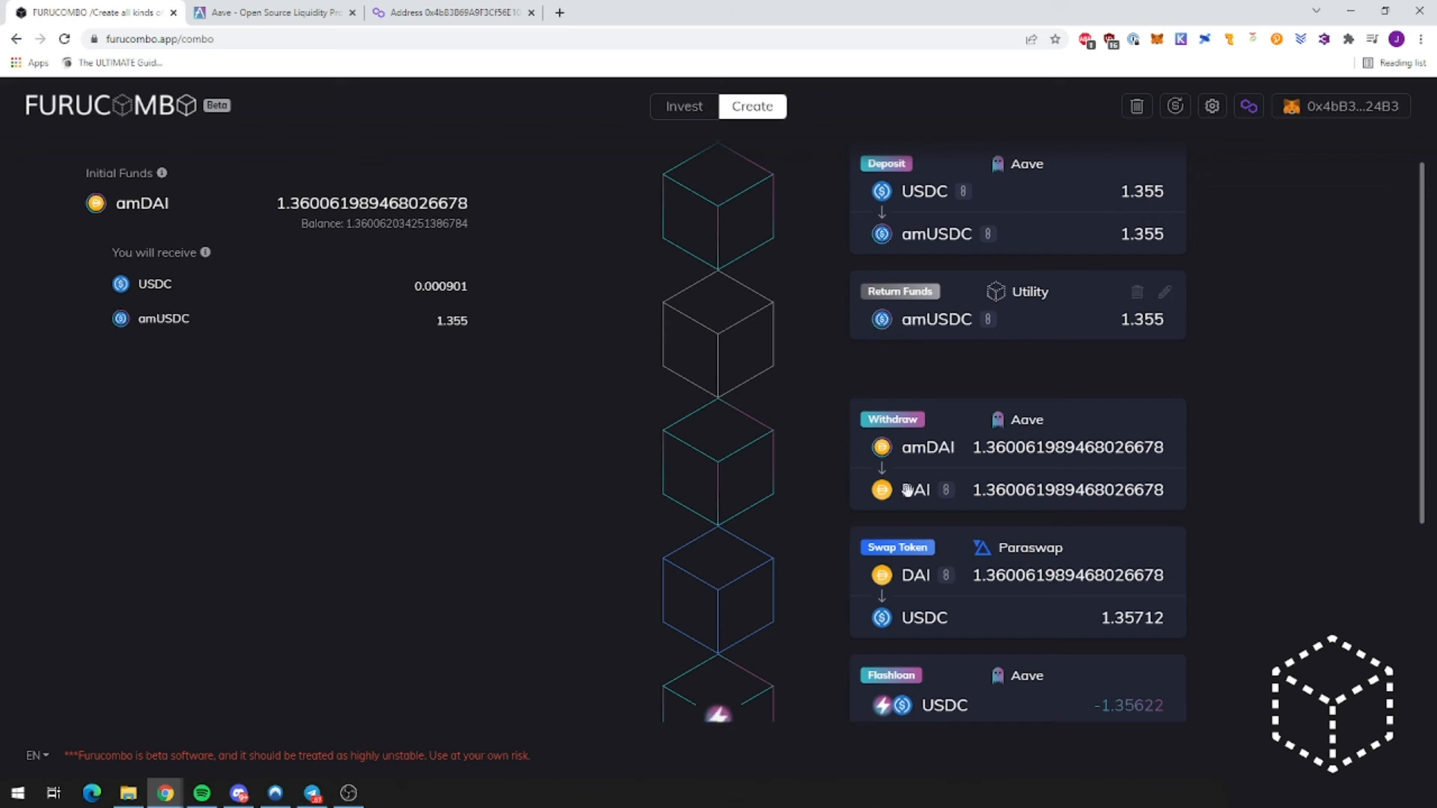
scroll(917, 330, down, 2)
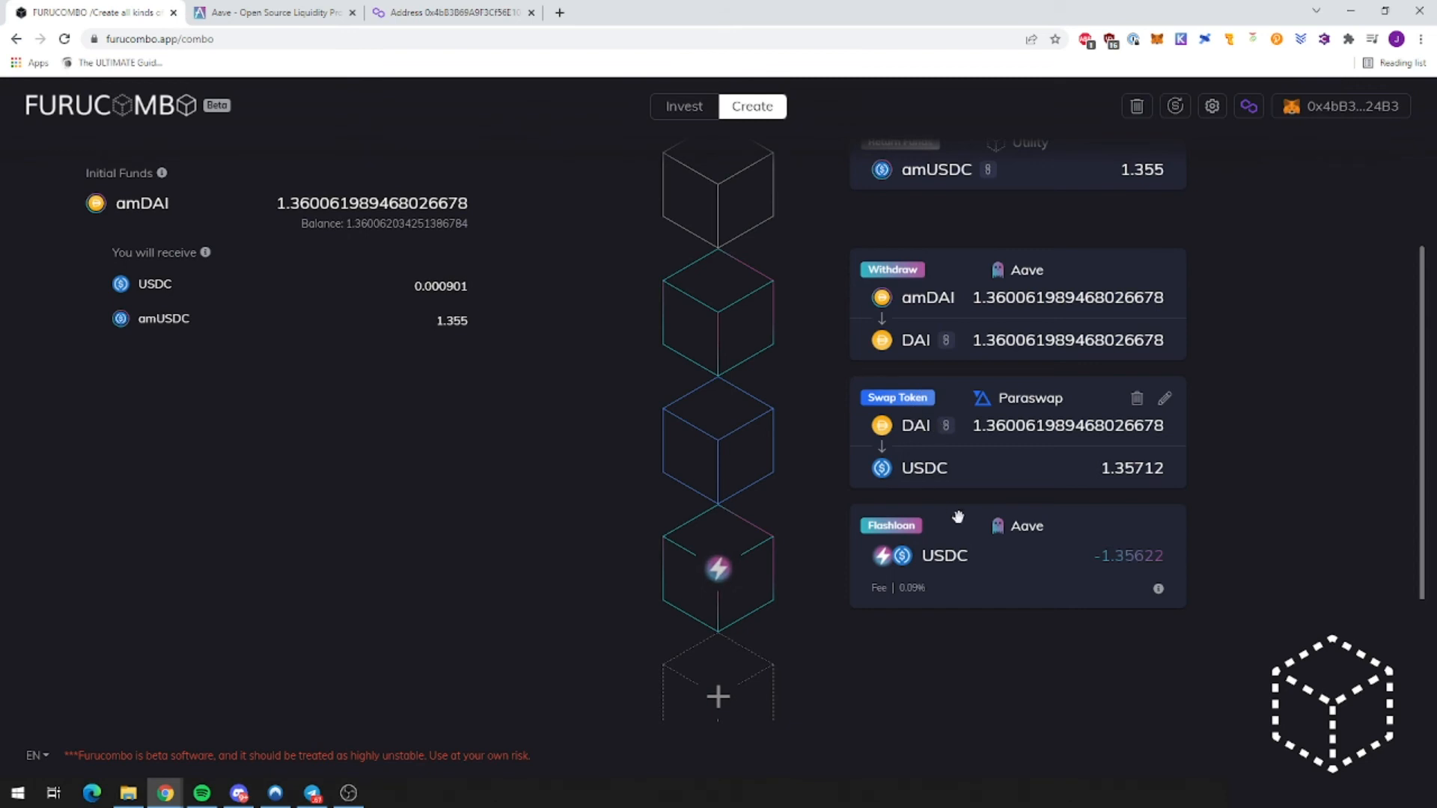
scroll(934, 575, down, 2)
Step: Approve amDAI spending in MetaMask, copy the combo's share link, and check Aave
click(750, 671)
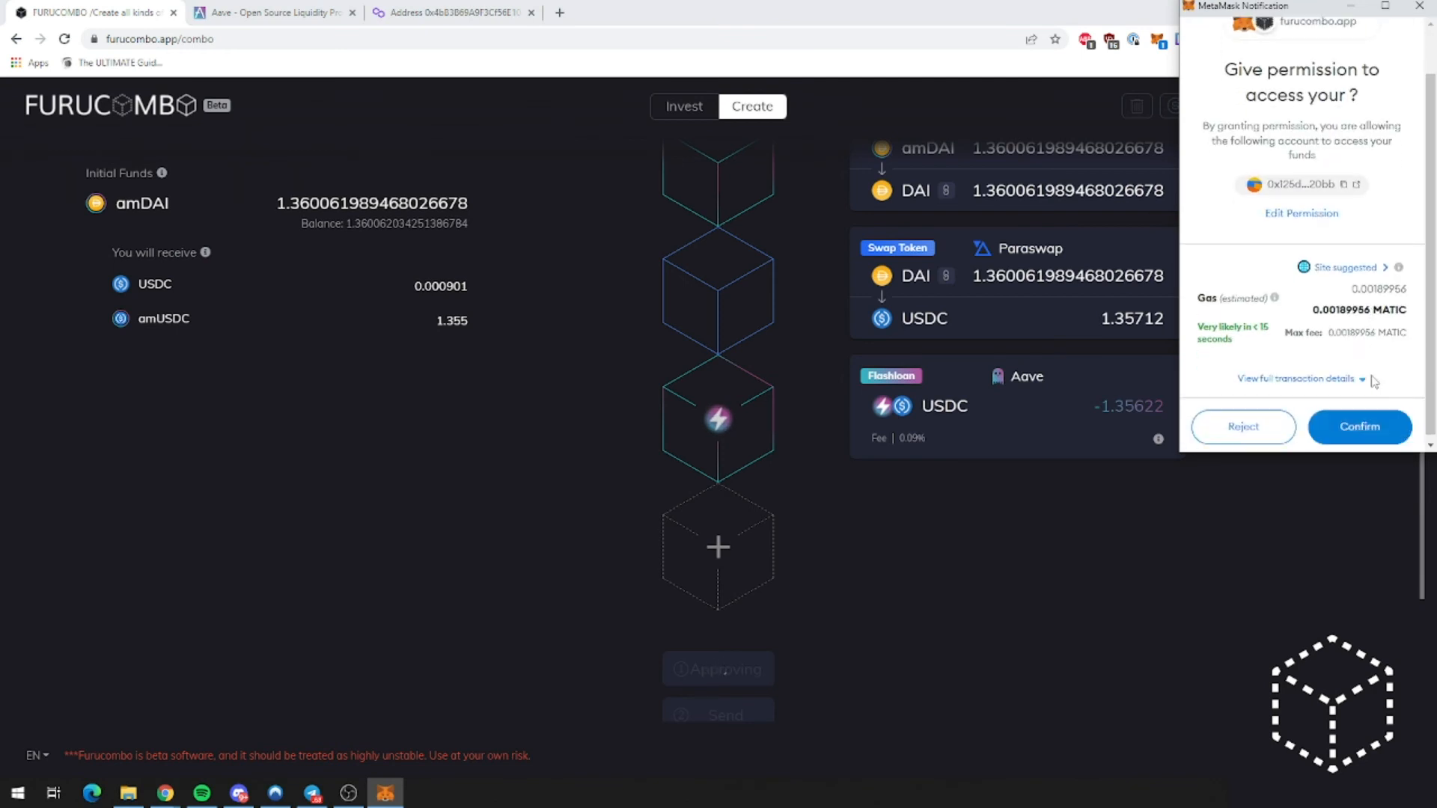
click(1363, 425)
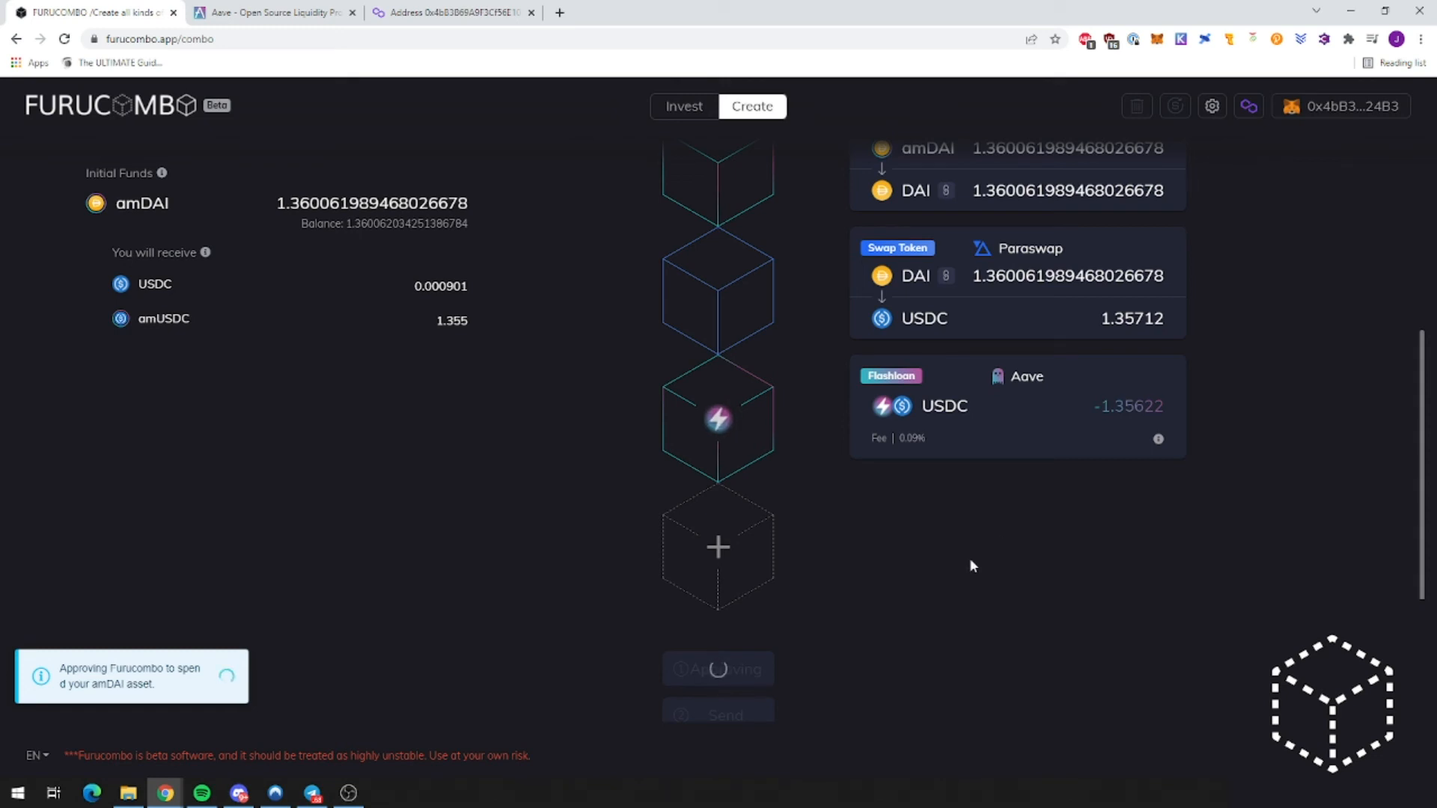
scroll(968, 558, up, 6)
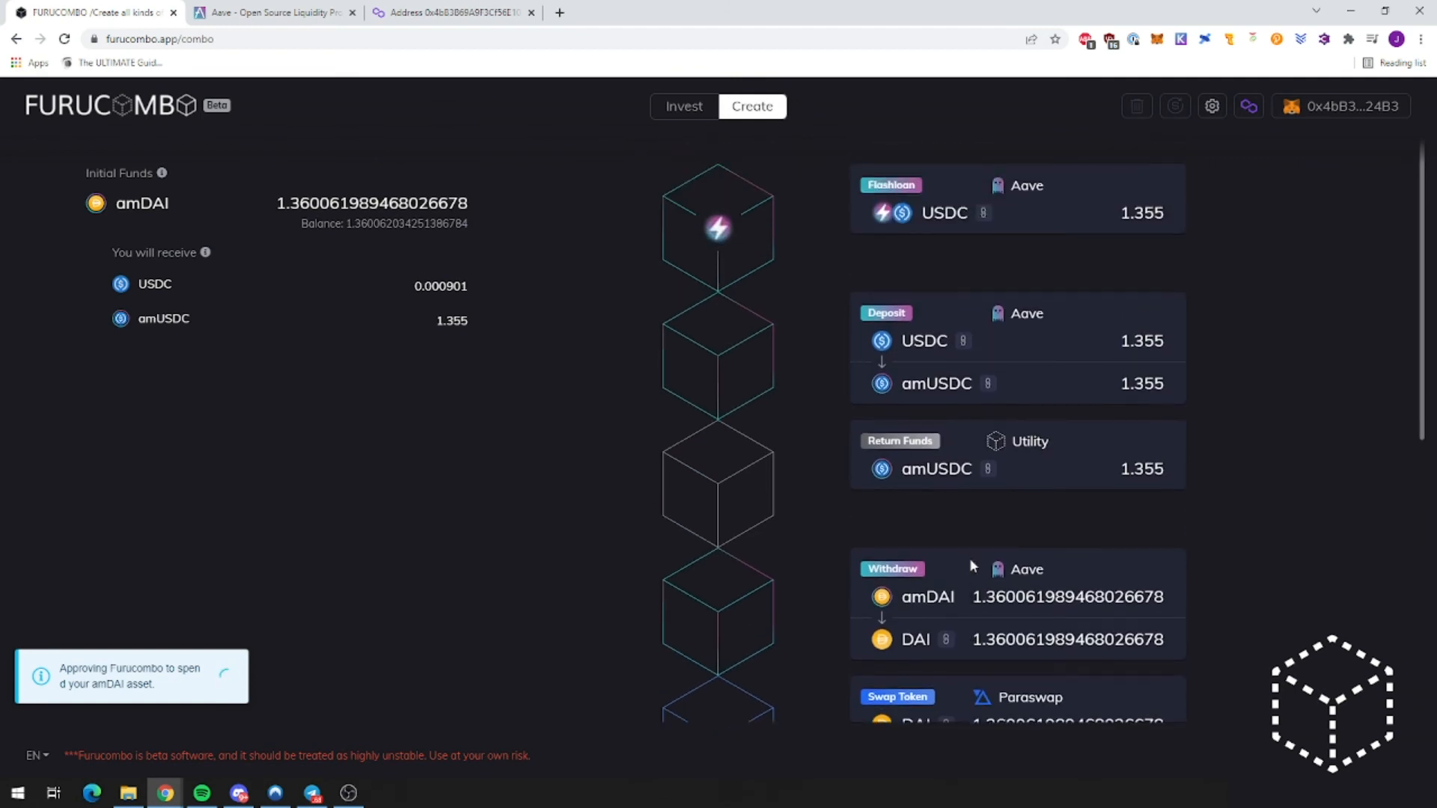
scroll(968, 558, down, 3)
scroll(969, 559, down, 4)
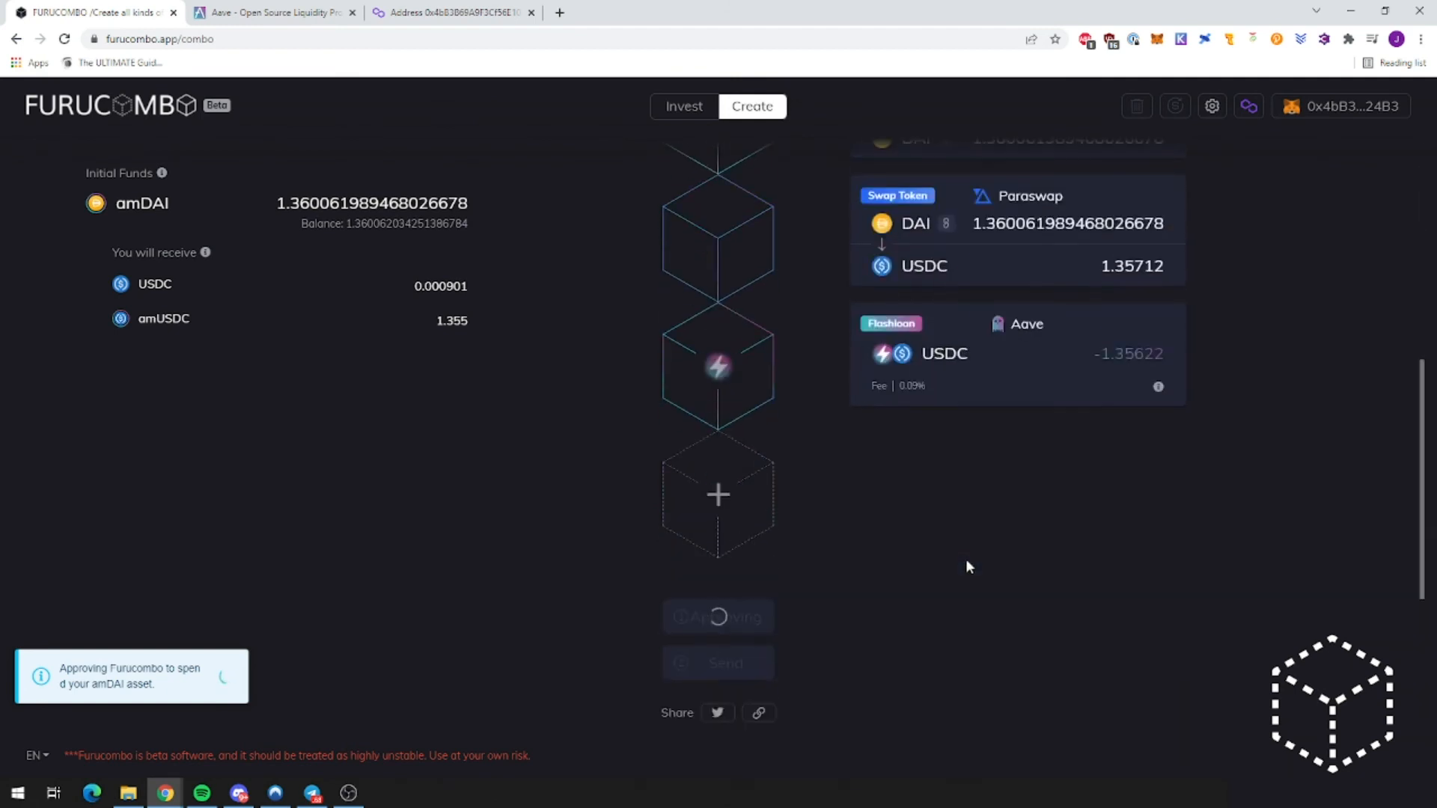
click(759, 713)
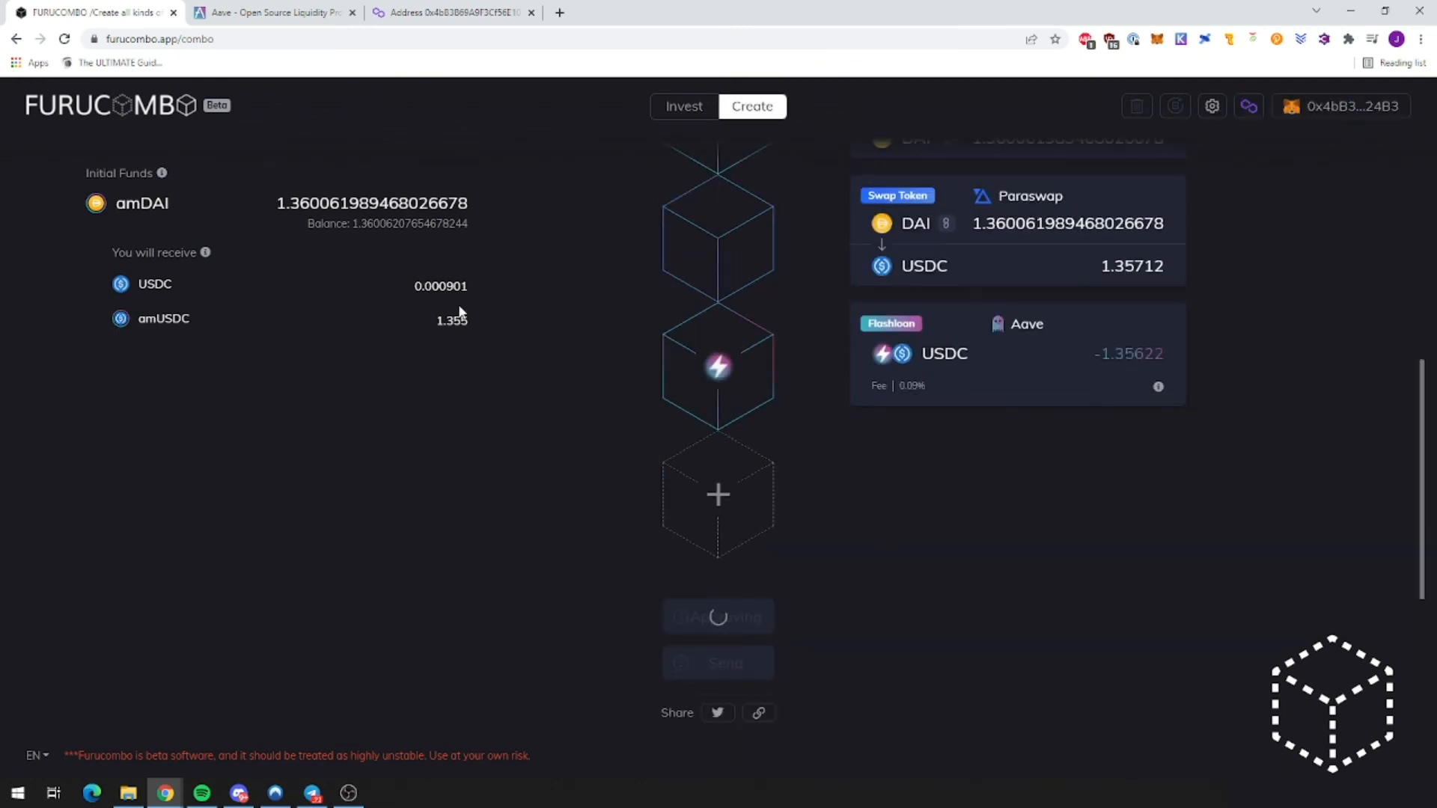
click(300, 12)
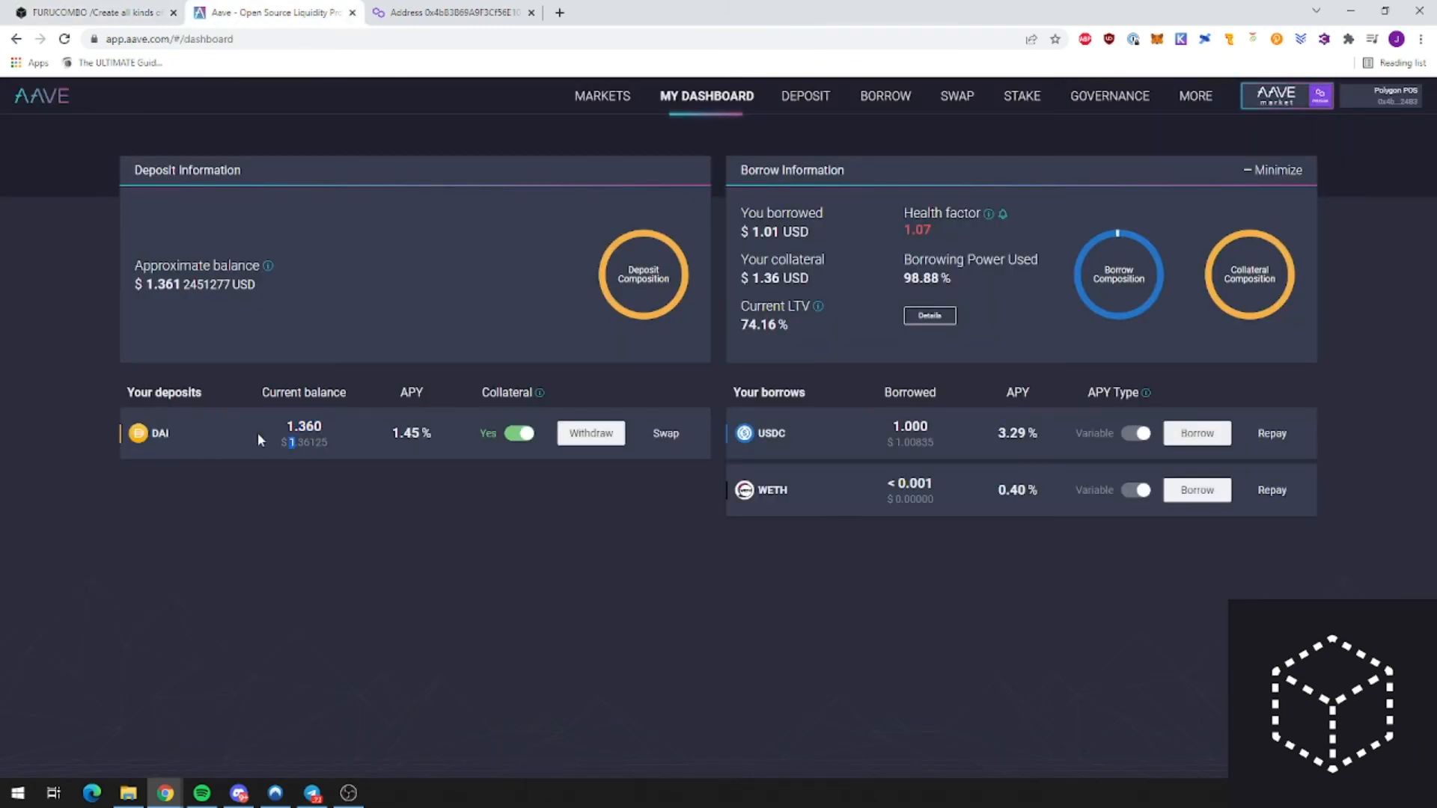
Step: Reveal the full 1.3600621008044358 DAI deposit balance and its APY row on Aave
click(345, 470)
double_click(295, 443)
click(330, 464)
drag(275, 430, 324, 427)
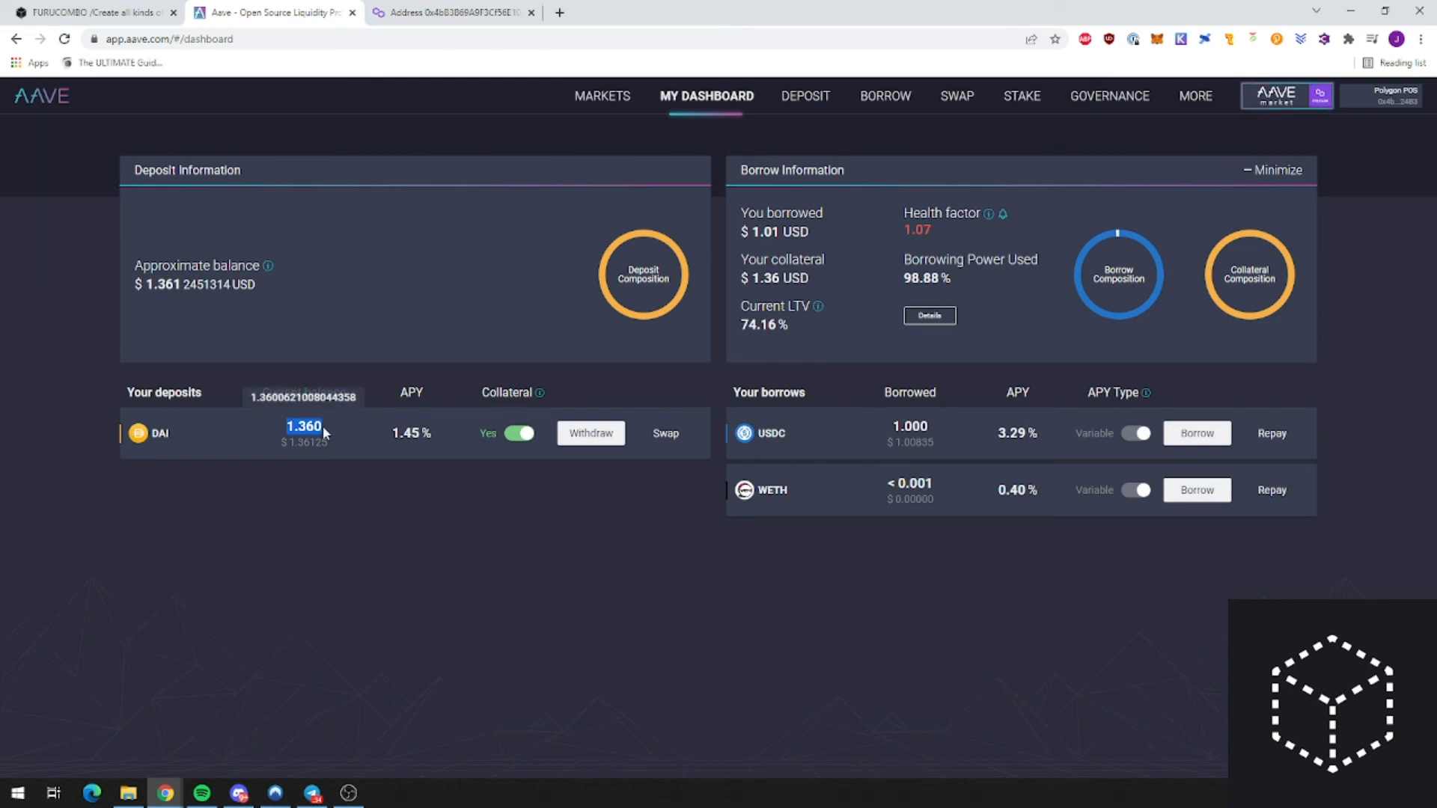
drag(221, 474, 563, 504)
click(305, 483)
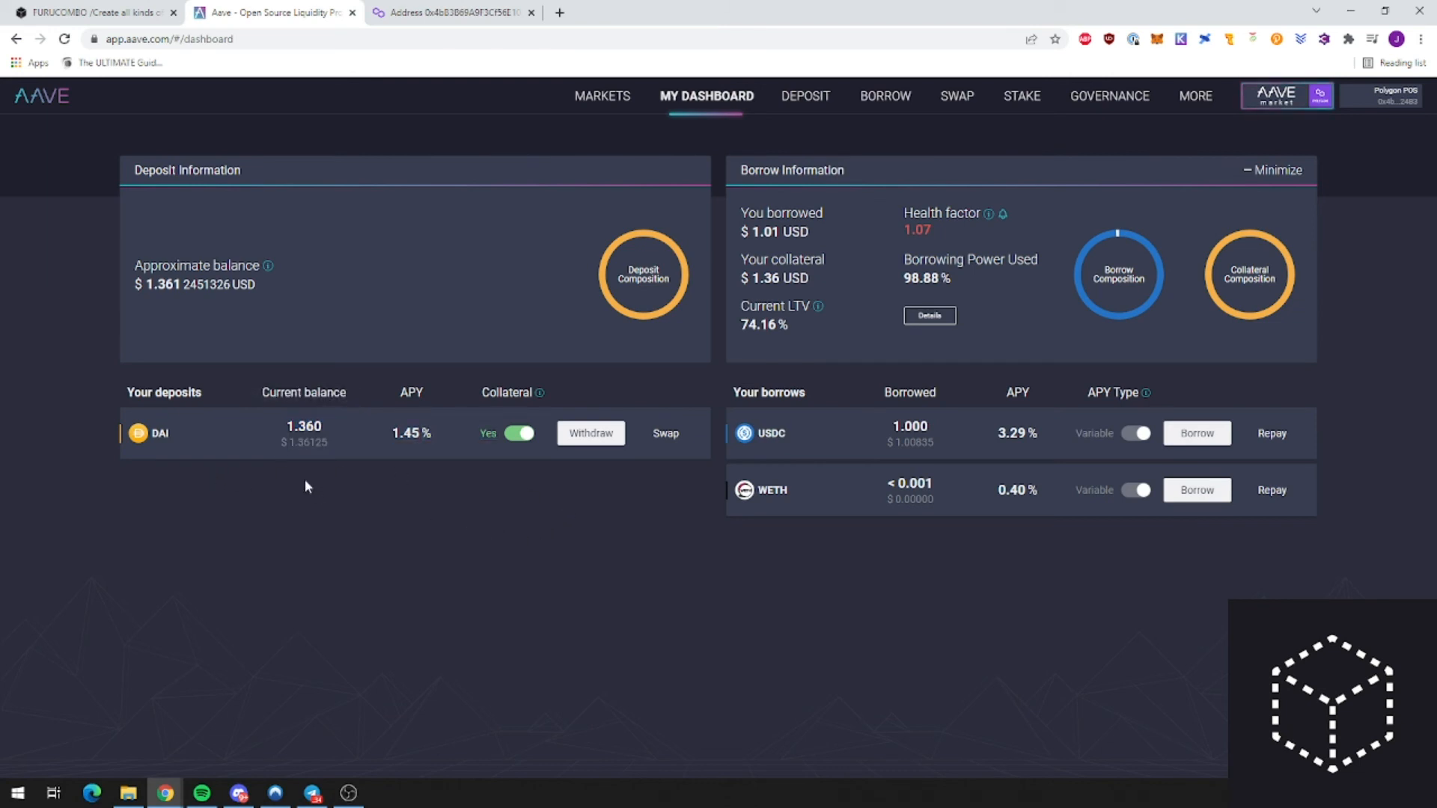
click(117, 8)
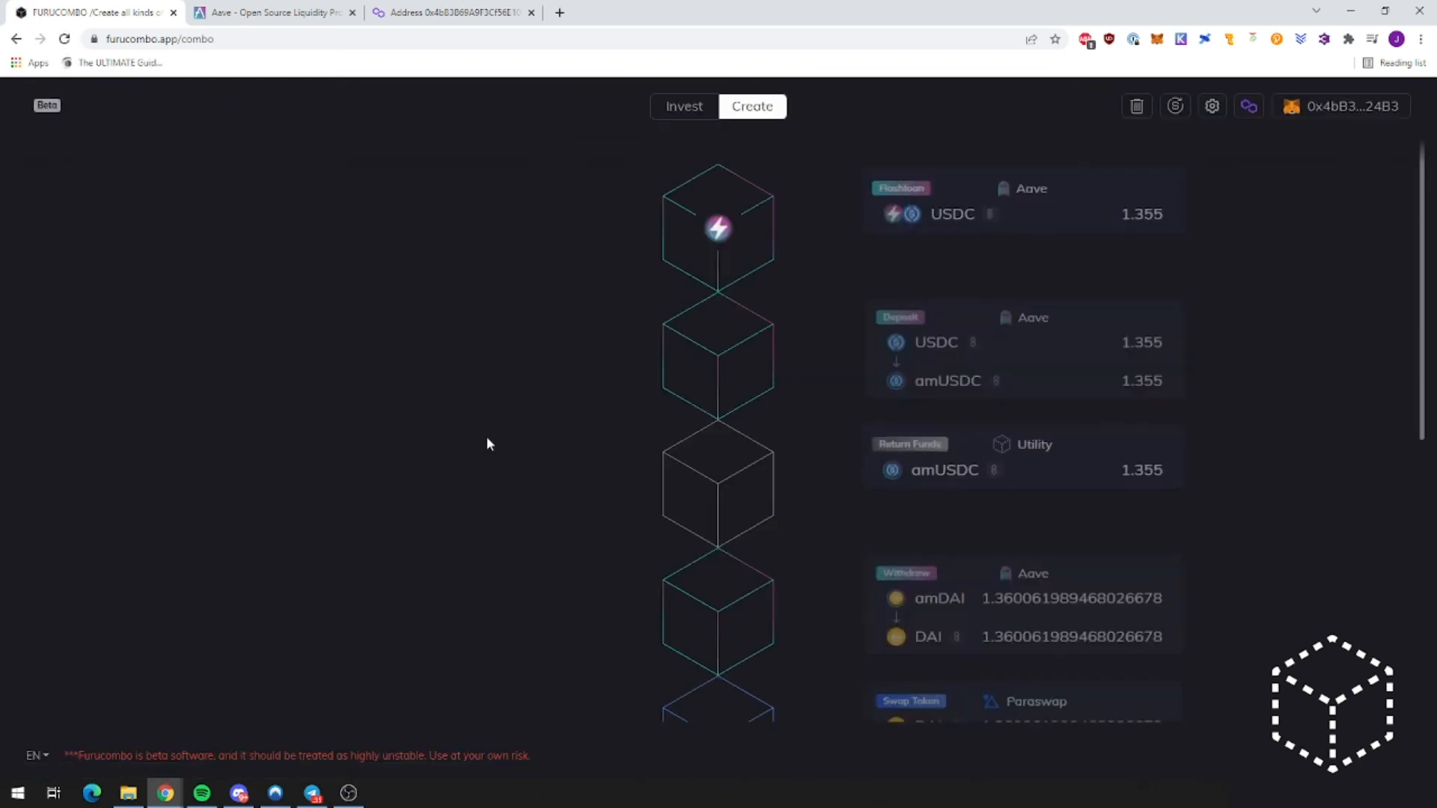
Step: Press Send and scroll the cubes down to the 1.35622 USDC repayment at 0.09% fee
scroll(613, 455, down, 3)
scroll(612, 455, down, 3)
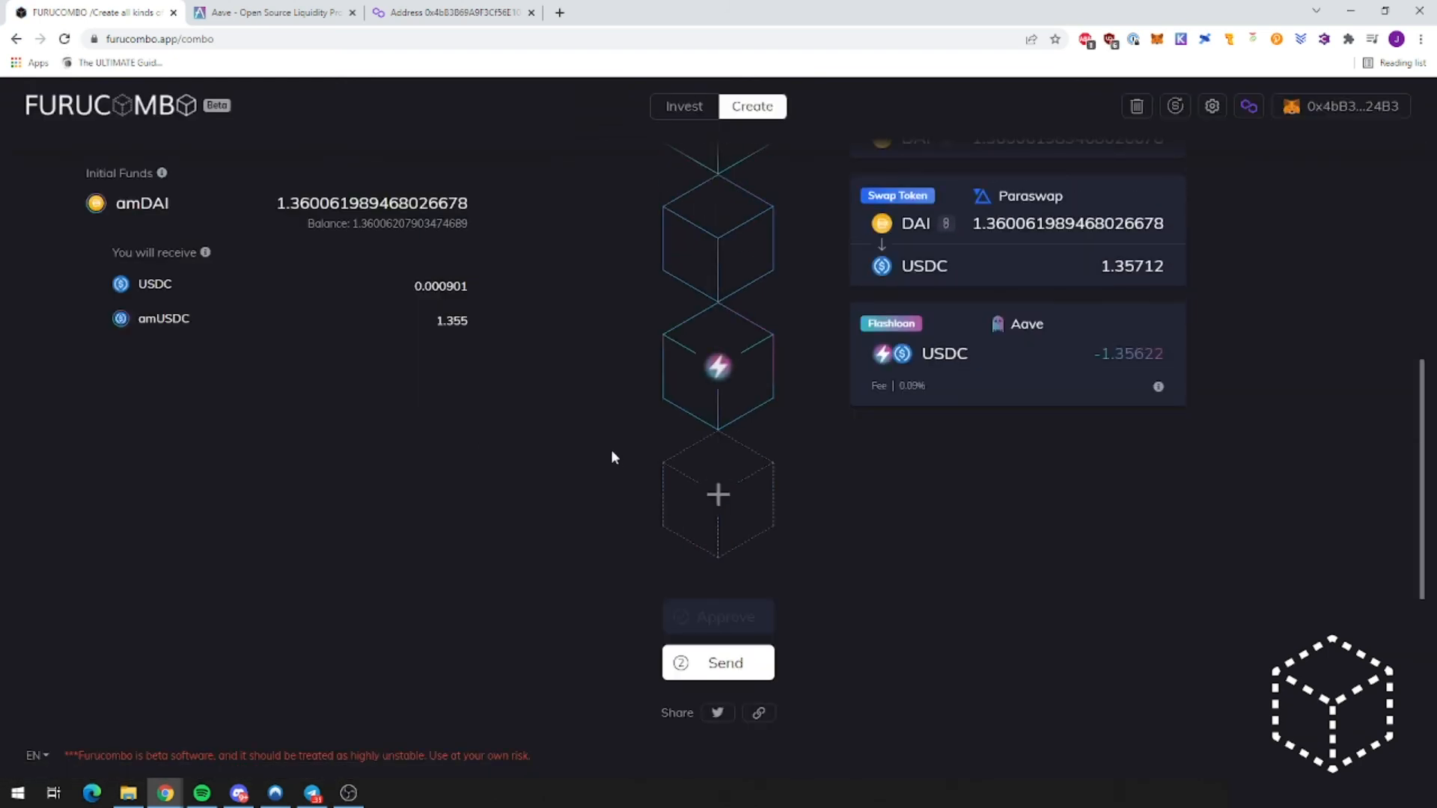
click(720, 661)
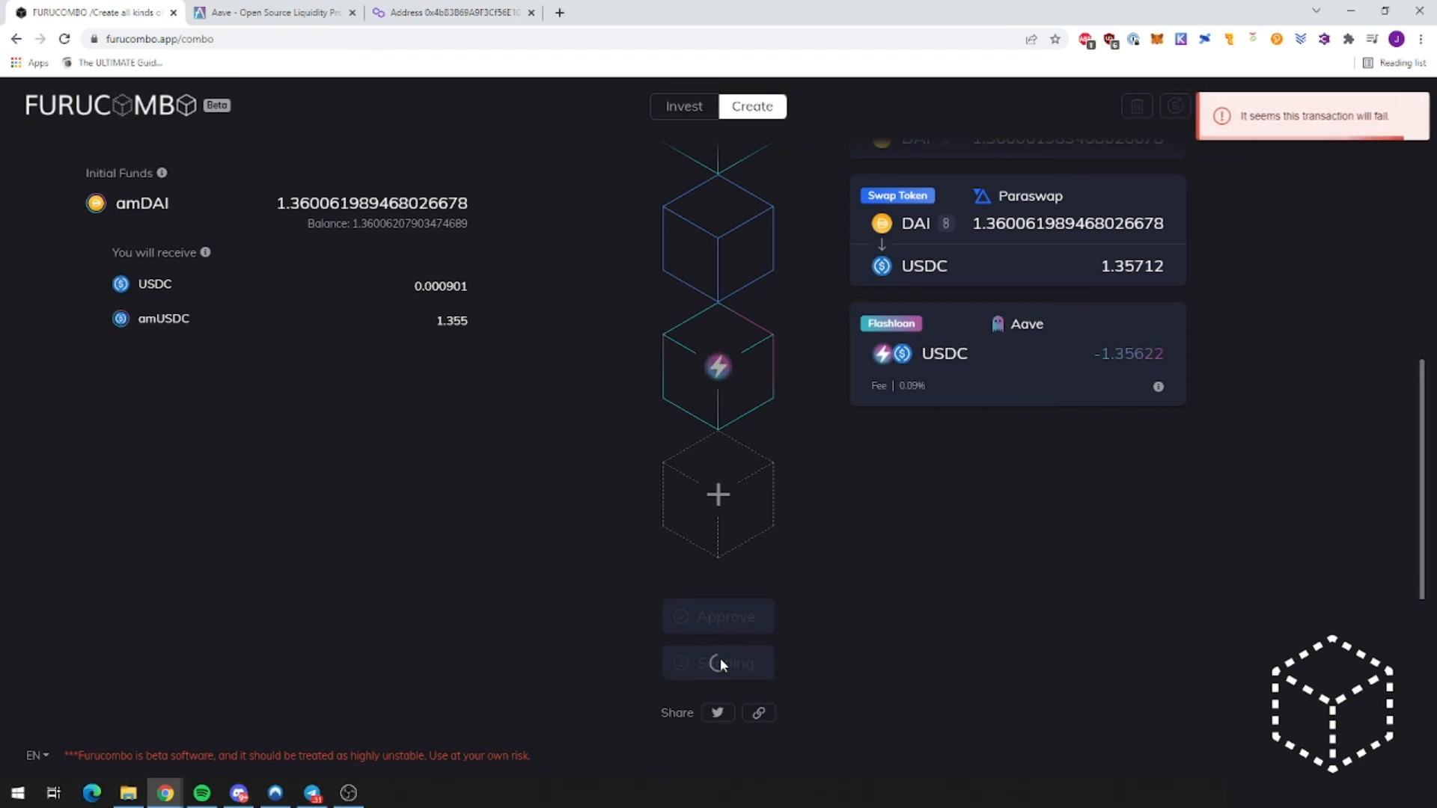
scroll(866, 618, up, 2)
scroll(864, 611, up, 5)
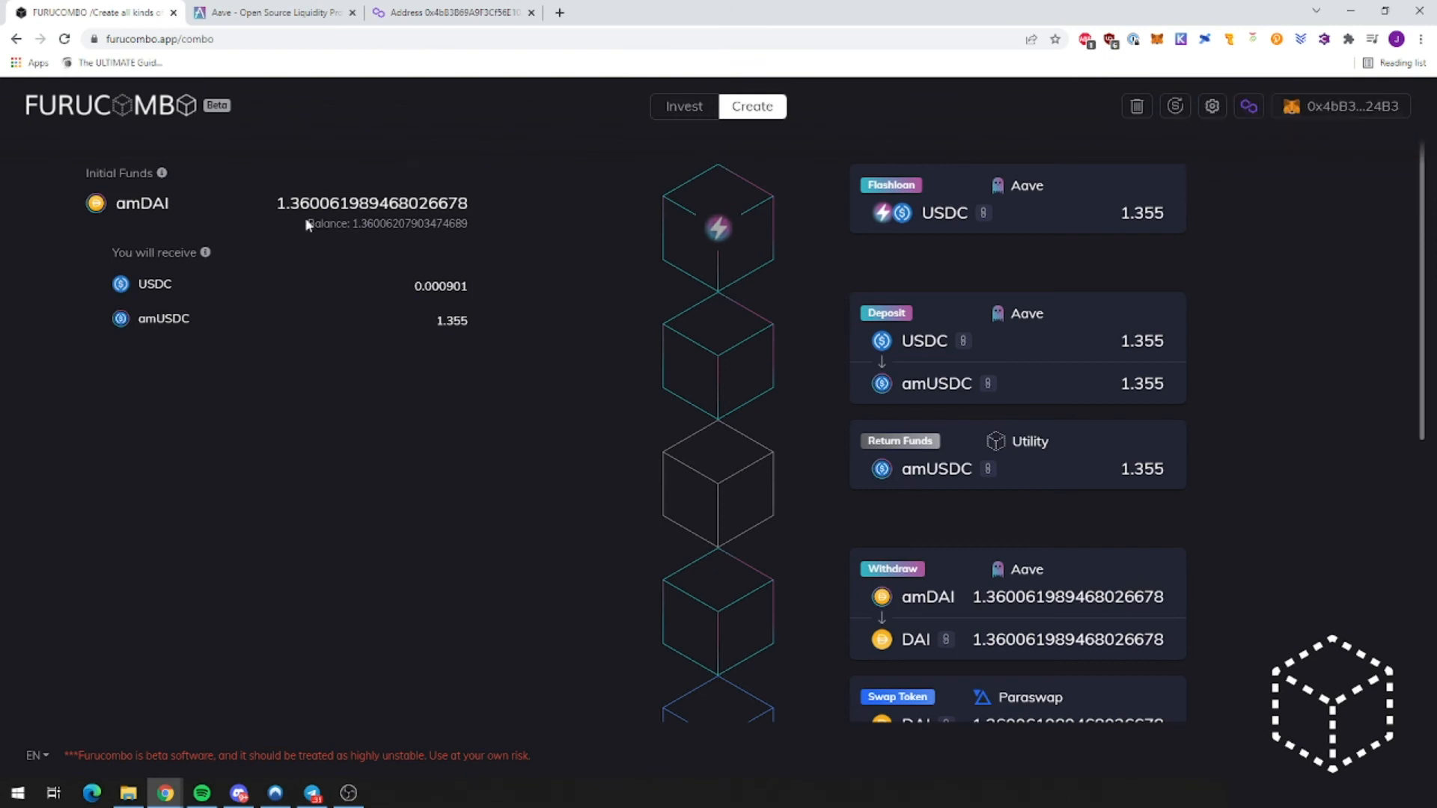
scroll(1074, 459, down, 3)
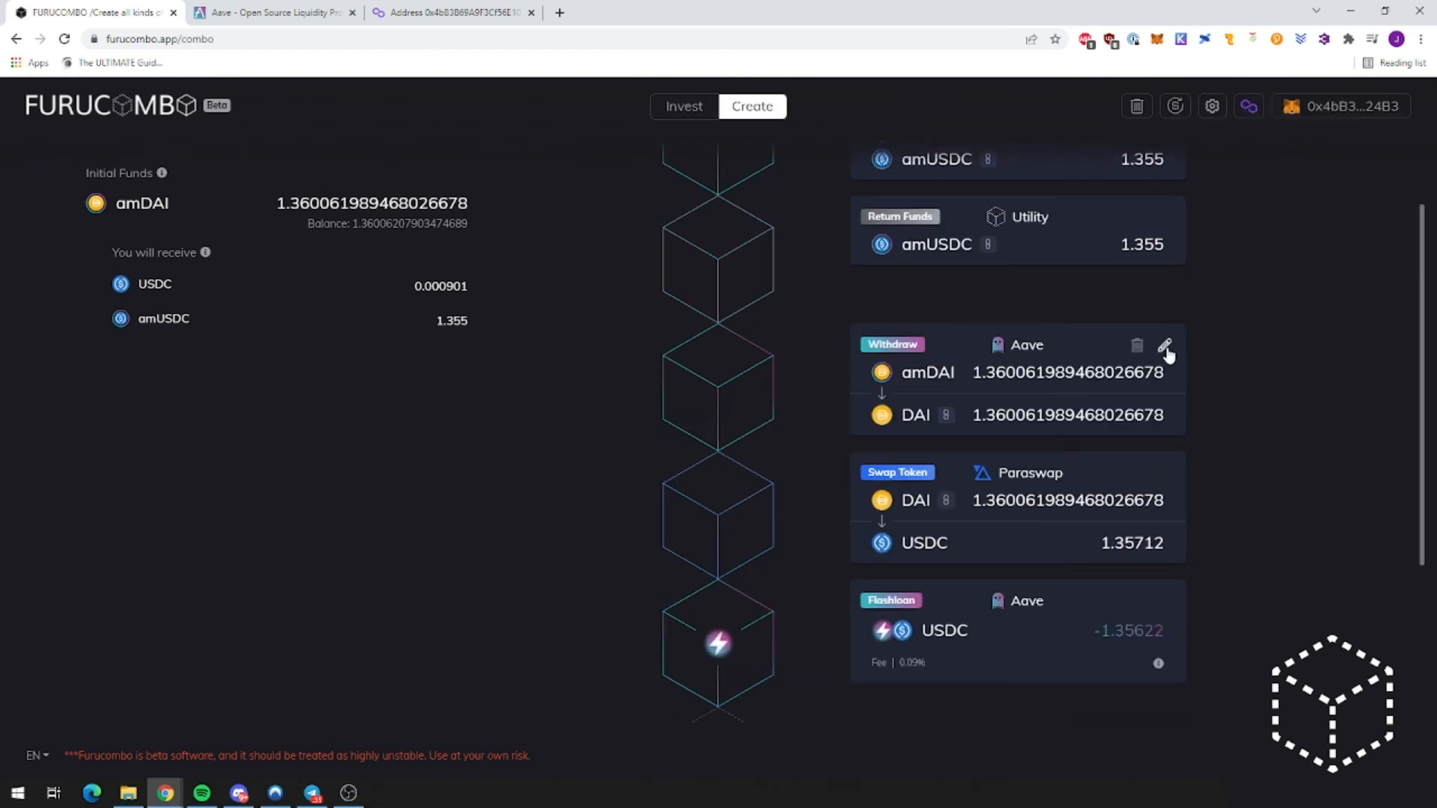
scroll(1051, 542, up, 1)
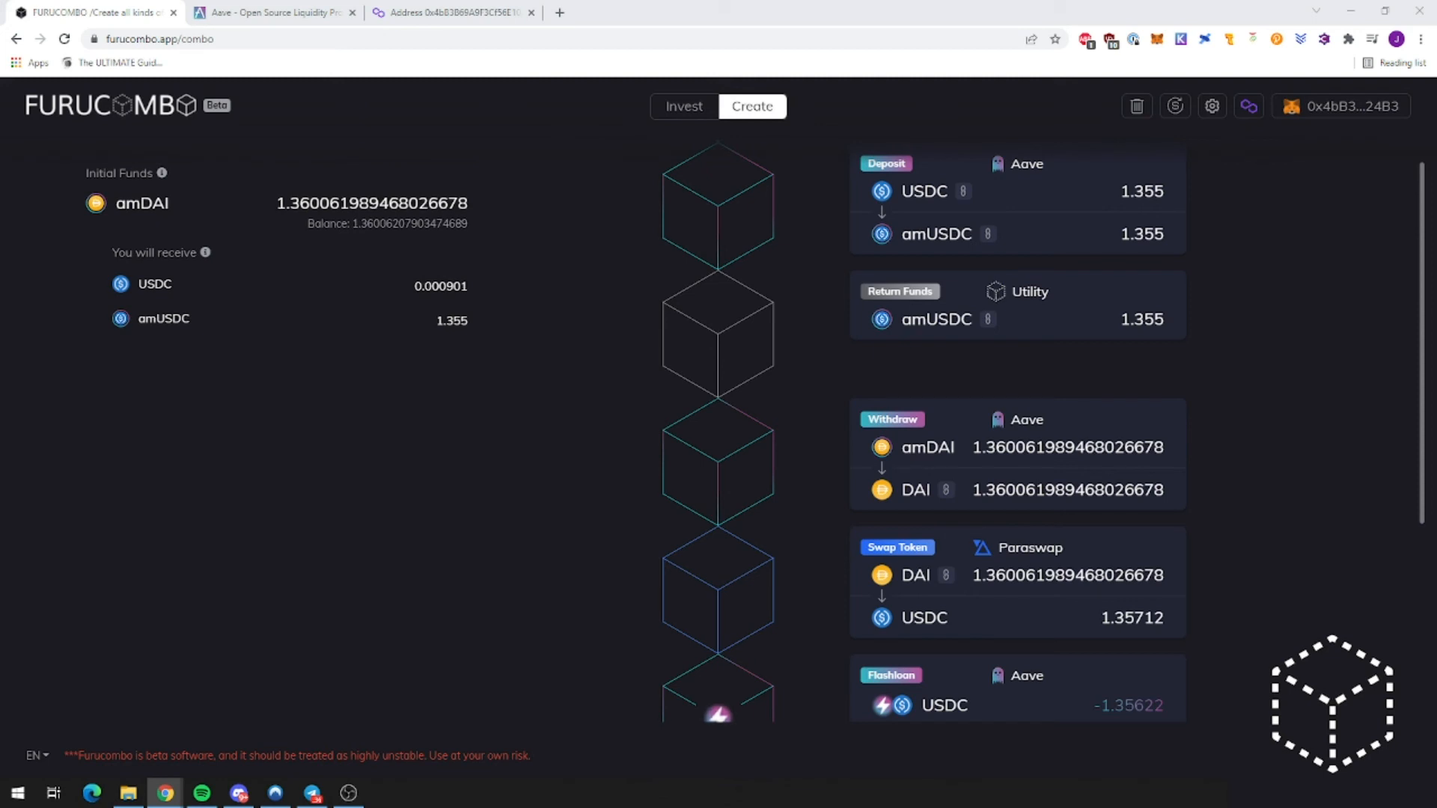
scroll(1115, 427, up, 2)
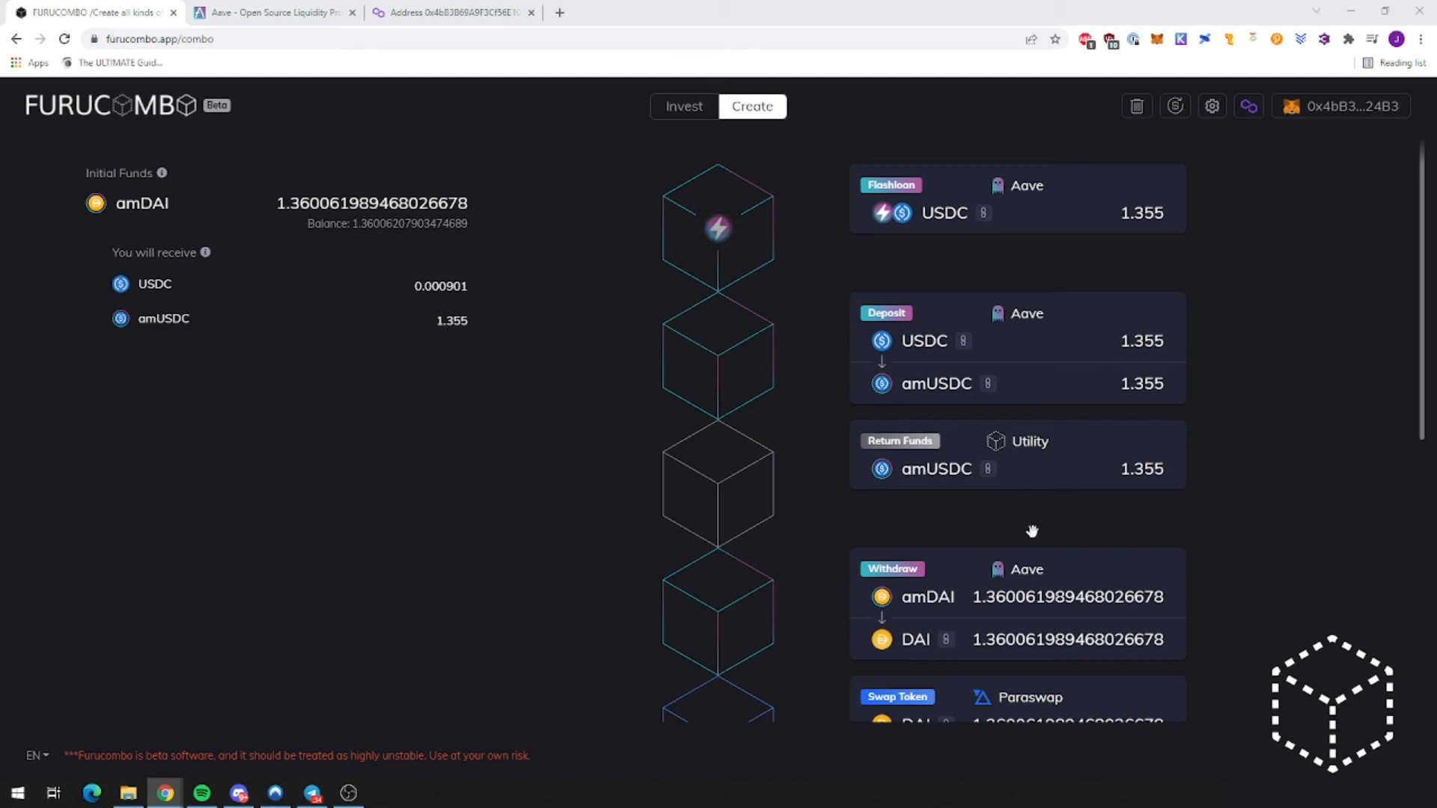
scroll(1032, 530, down, 1)
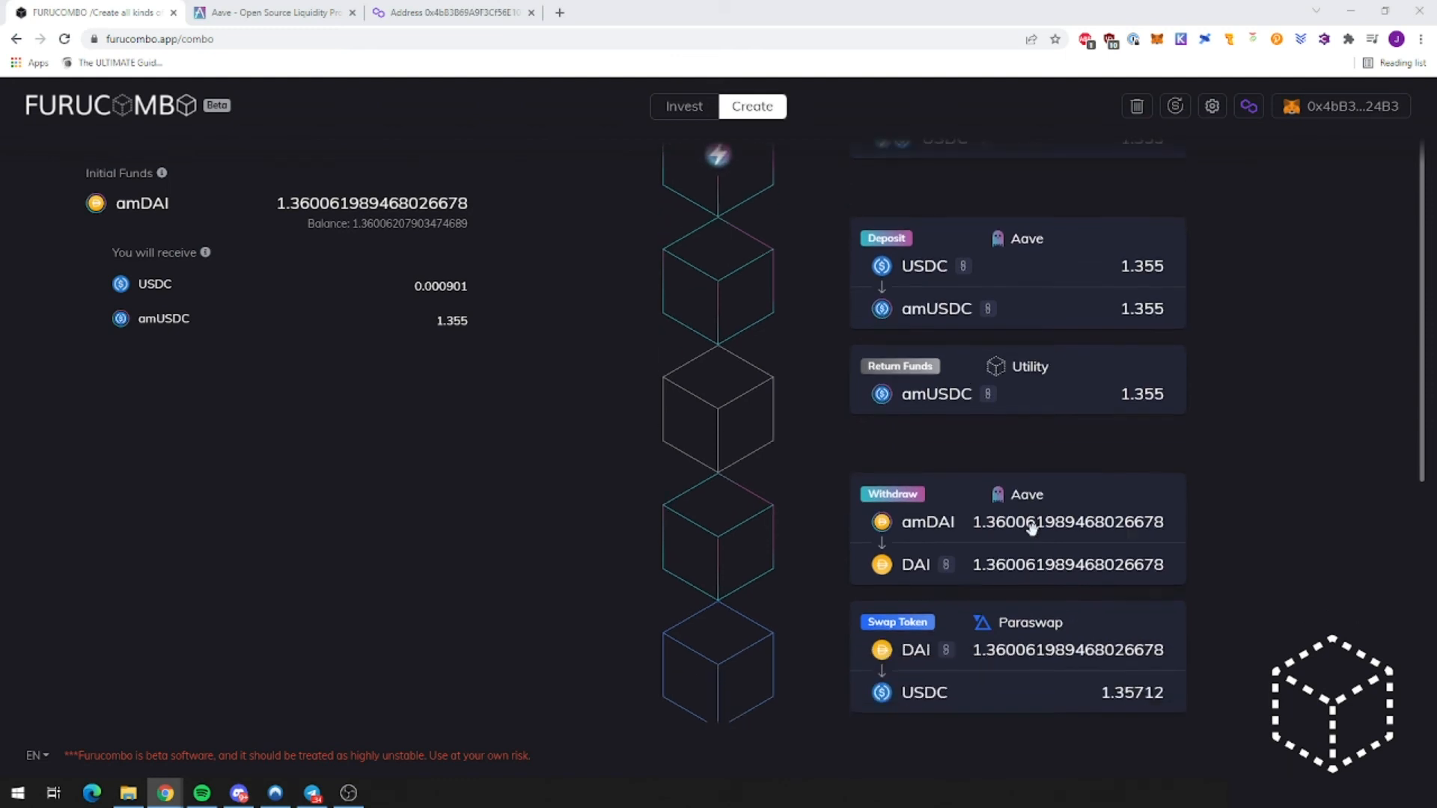
scroll(1002, 536, down, 2)
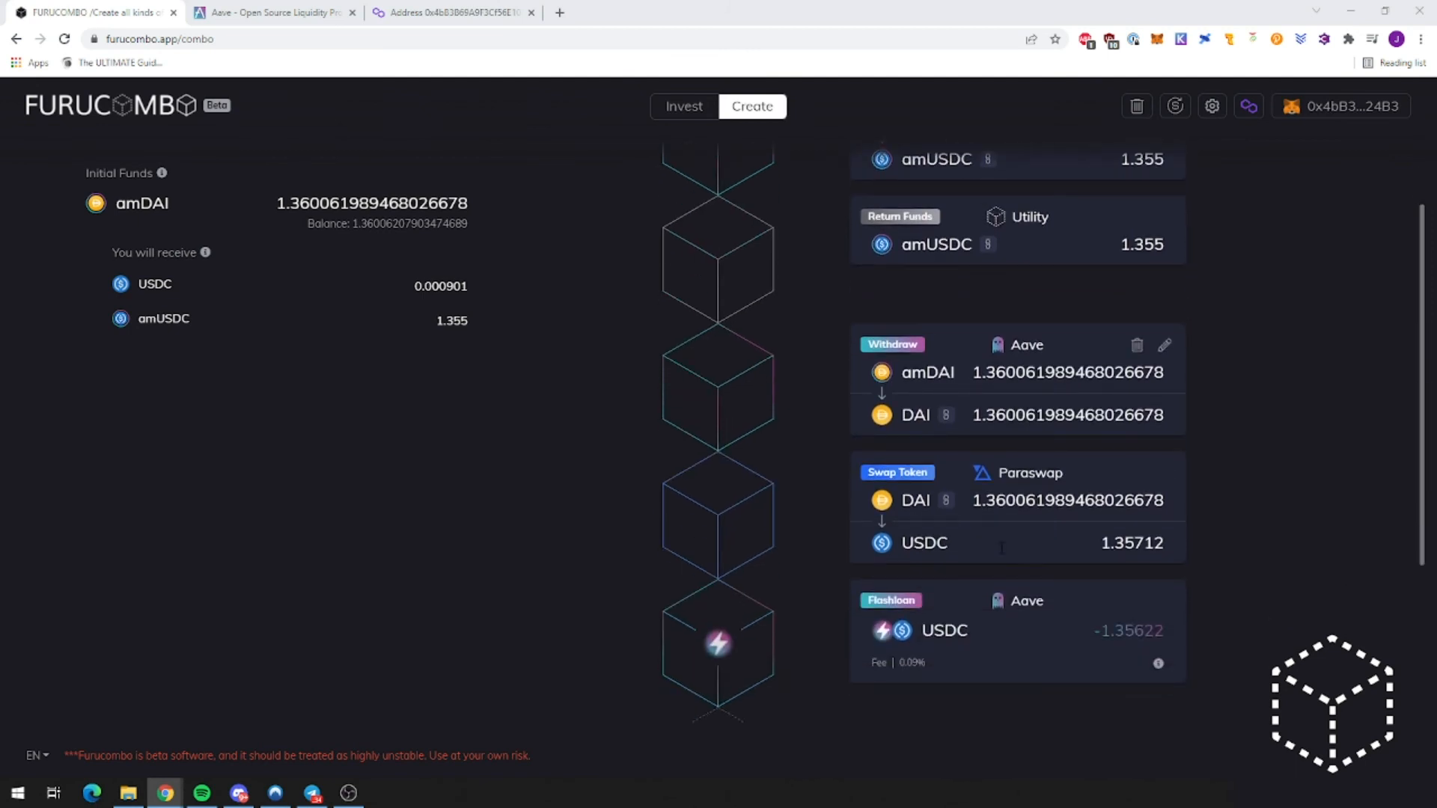
scroll(1003, 536, down, 1)
scroll(1001, 537, down, 4)
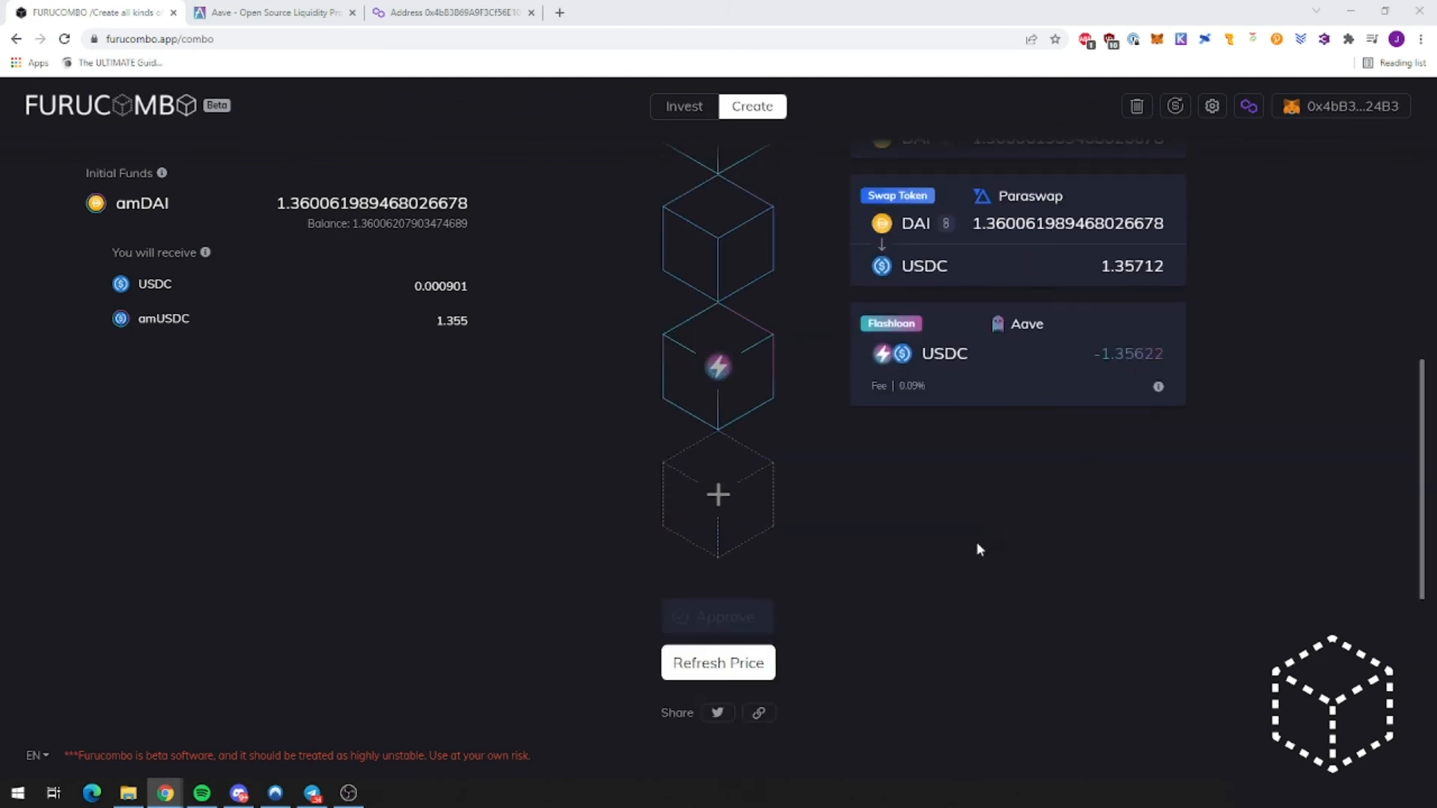
Step: Add a Utility Add Funds cube to the combo
scroll(861, 560, up, 3)
click(713, 717)
scroll(759, 616, down, 1)
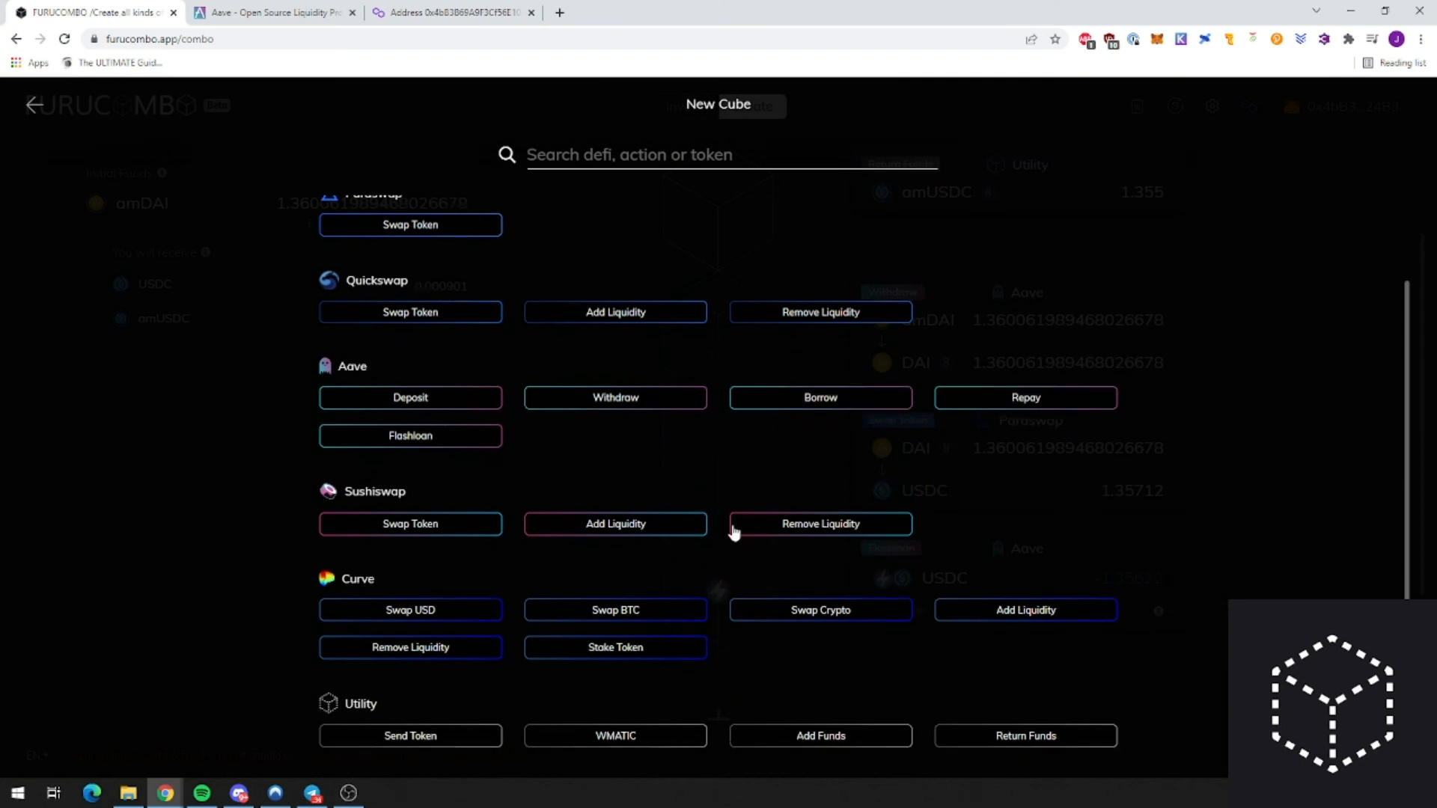
click(823, 739)
scroll(844, 577, down, 2)
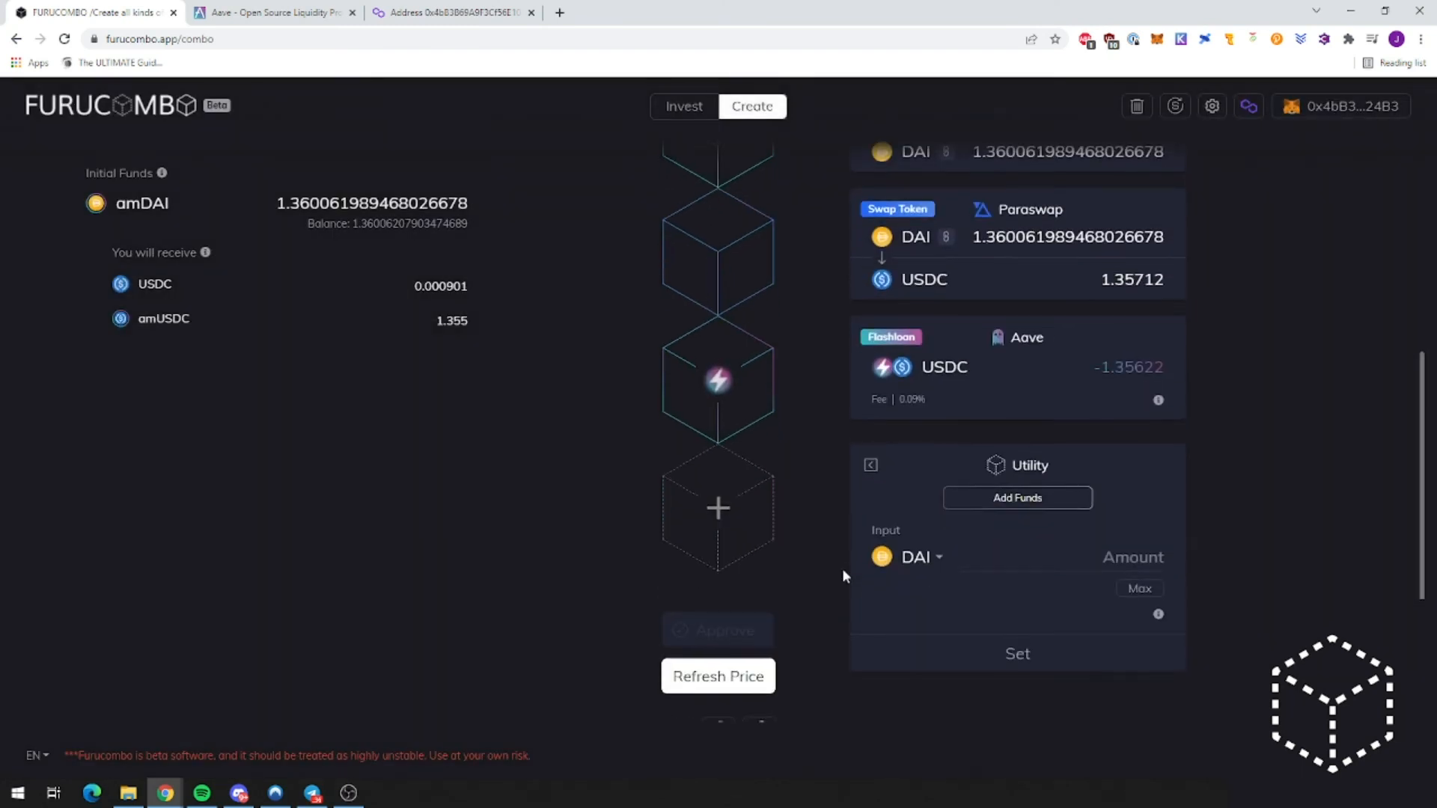
scroll(881, 545, up, 3)
scroll(878, 537, down, 1)
scroll(894, 598, down, 2)
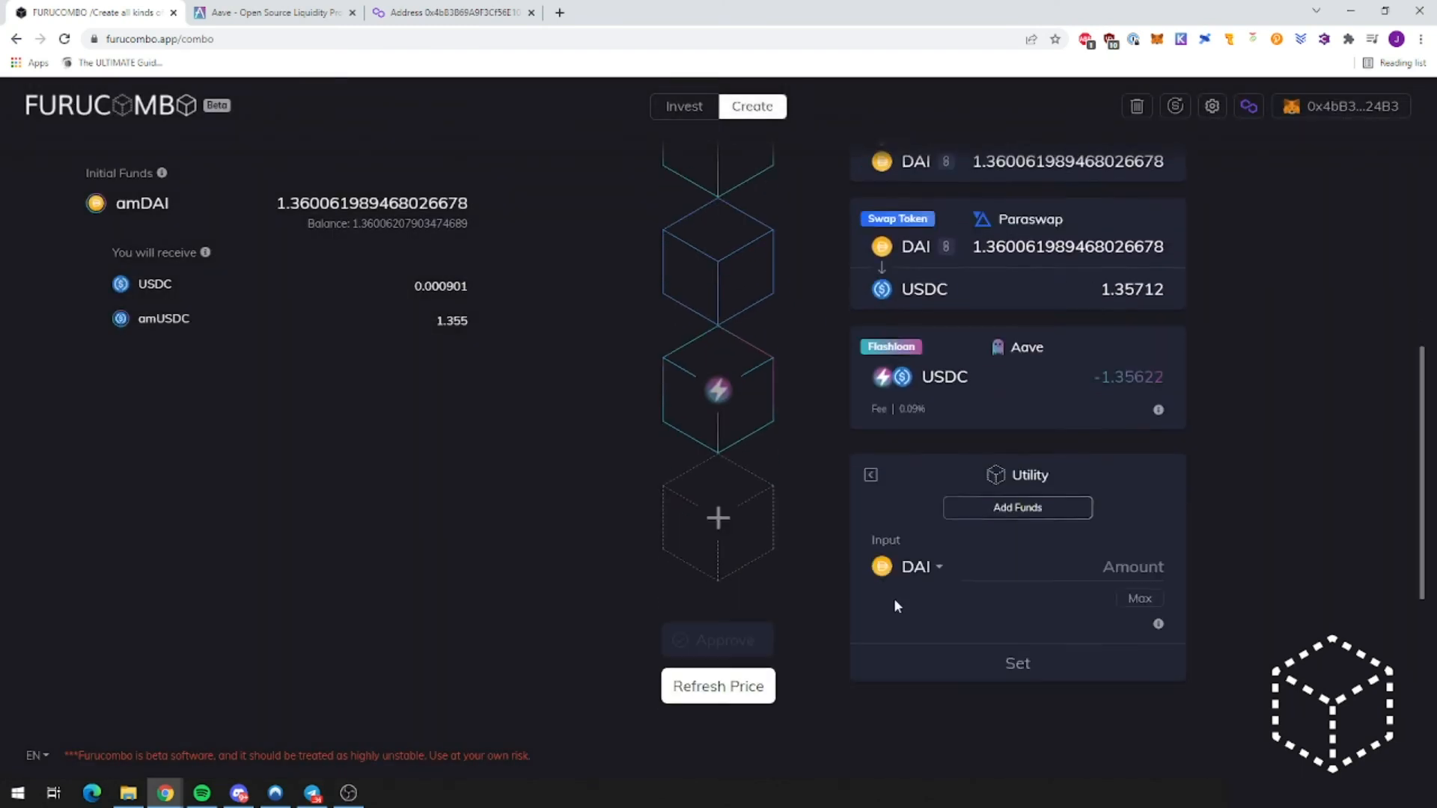
Step: Set the Add Funds cube to amDAI with an amount of 1
click(924, 544)
text(amdai)
click(915, 607)
click(1128, 557)
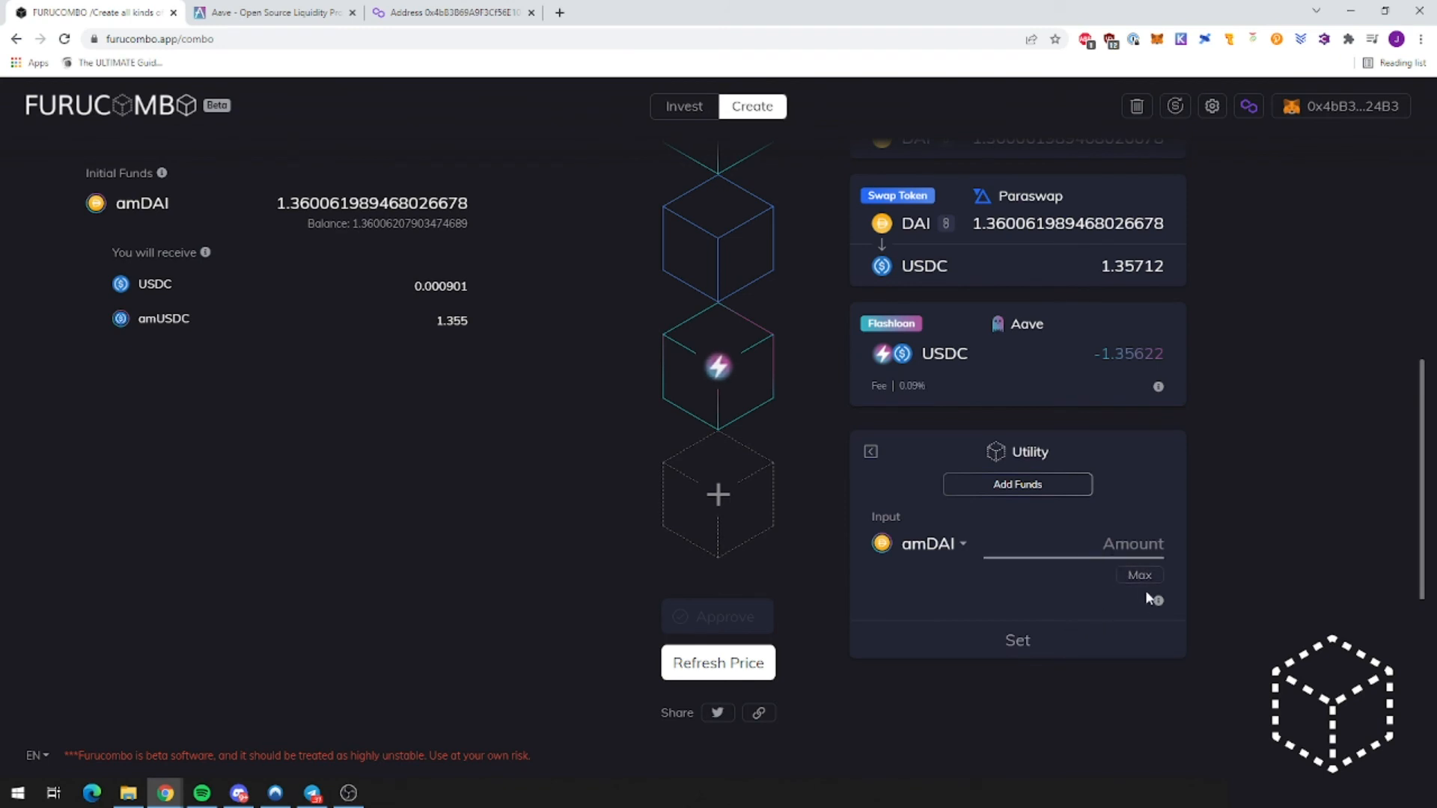
text(1)
click(1063, 642)
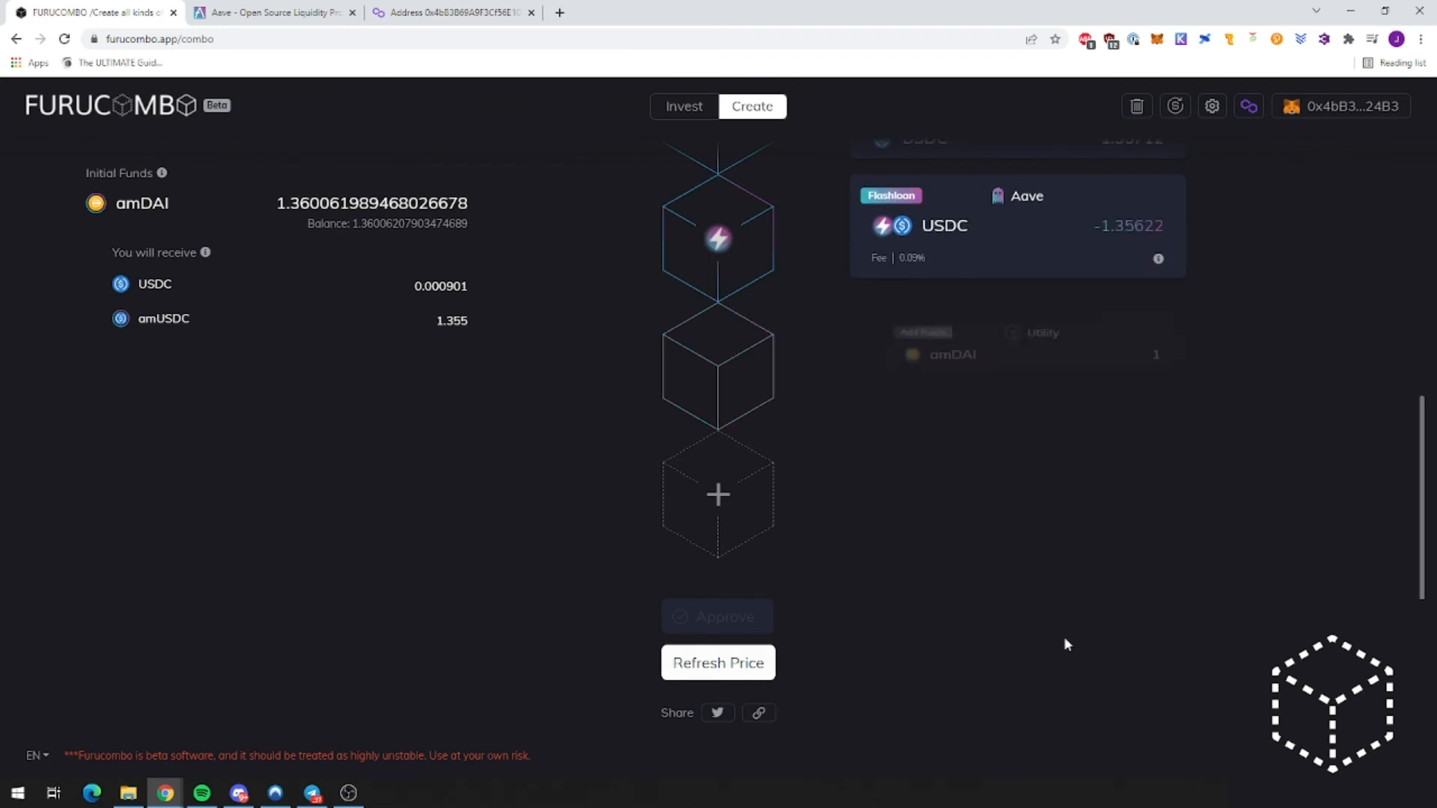
Step: Move the Add Funds cube above Withdraw and change its amount to 1.360061989468026678 amDAI
scroll(1048, 636, up, 4)
drag(731, 621, 725, 362)
scroll(741, 467, up, 2)
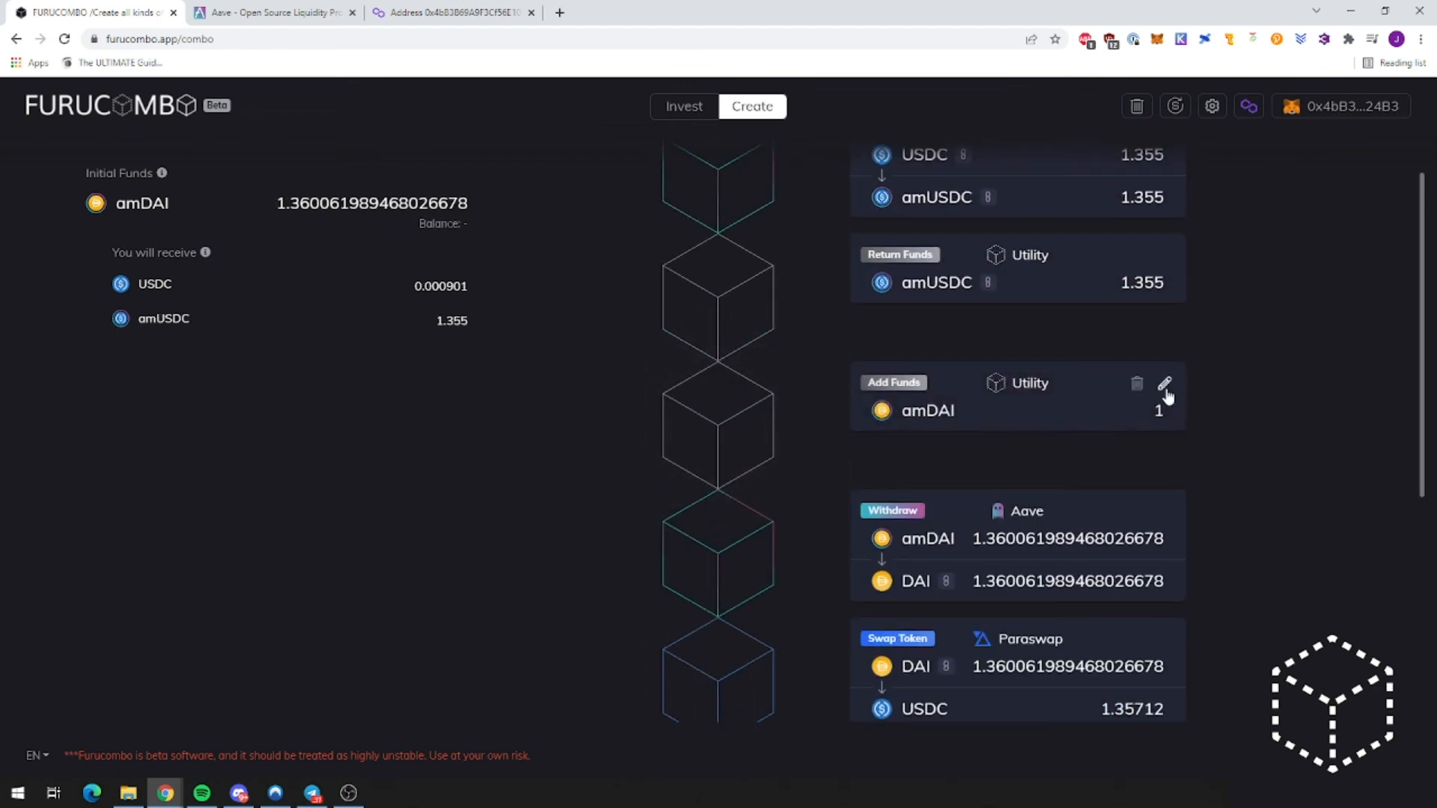
click(1164, 385)
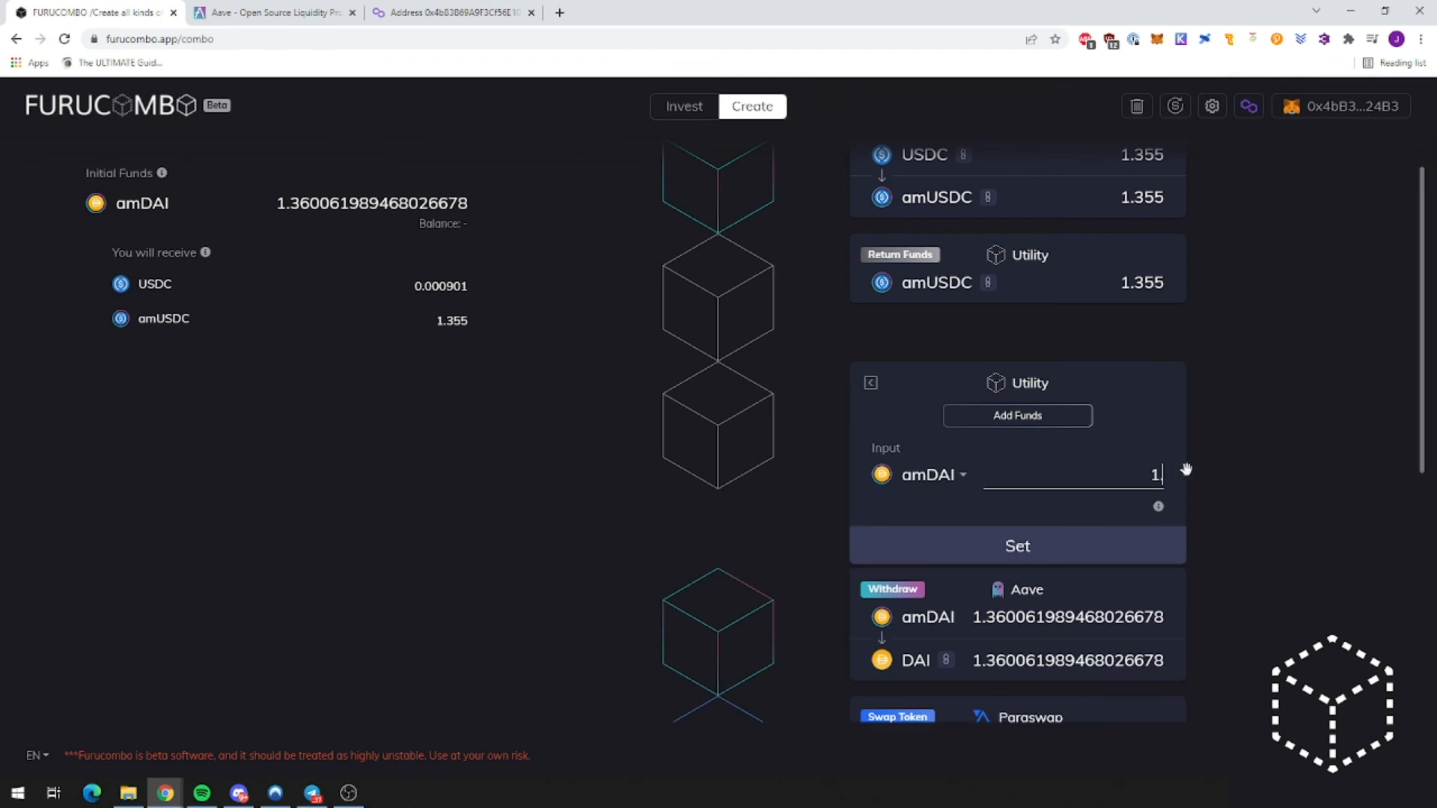
text(.360061989468026678)
right_click(1162, 470)
click(1044, 545)
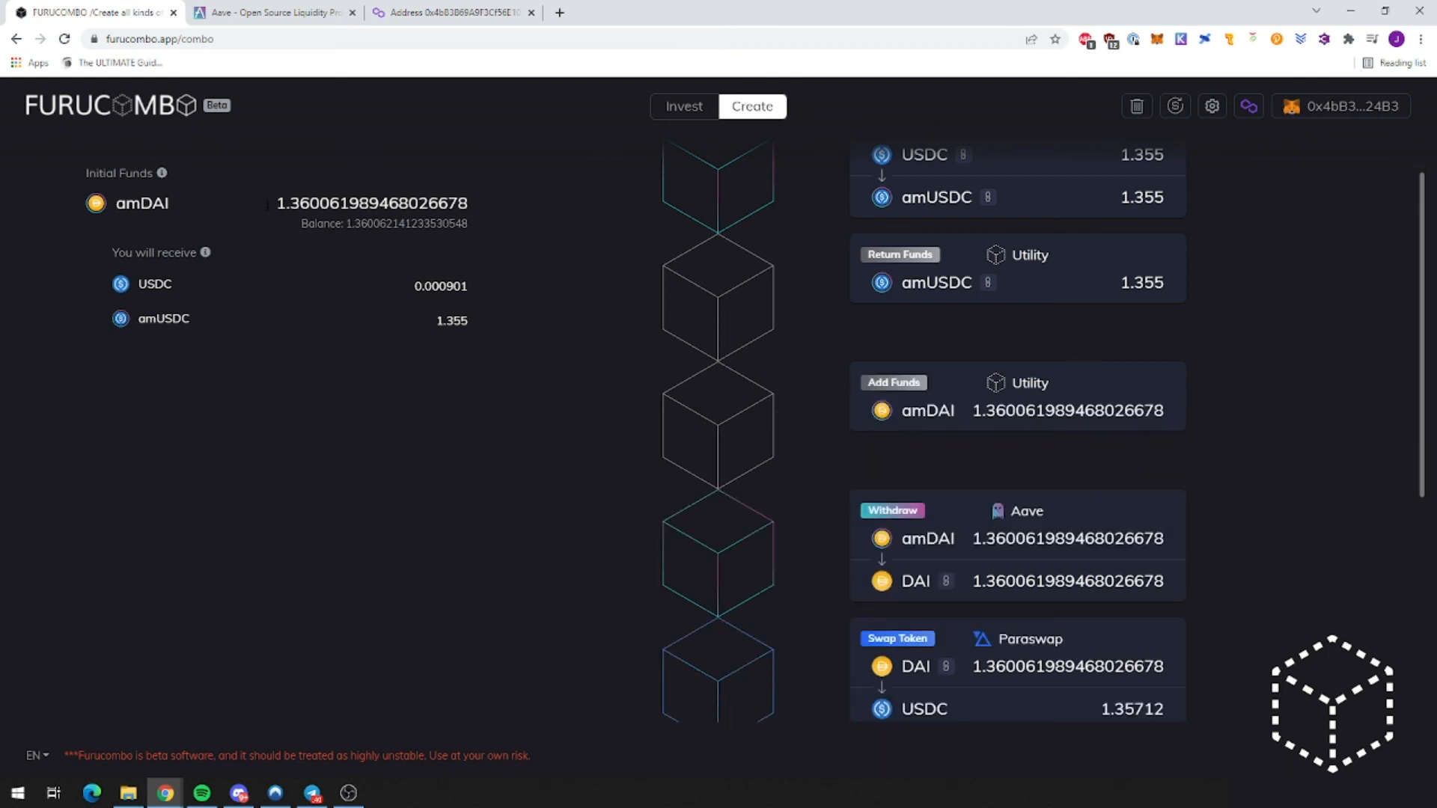
Step: Check the amDAI holdings on Polygonscan and the Aave dashboard, then return to the combo
drag(268, 203, 476, 213)
click(441, 12)
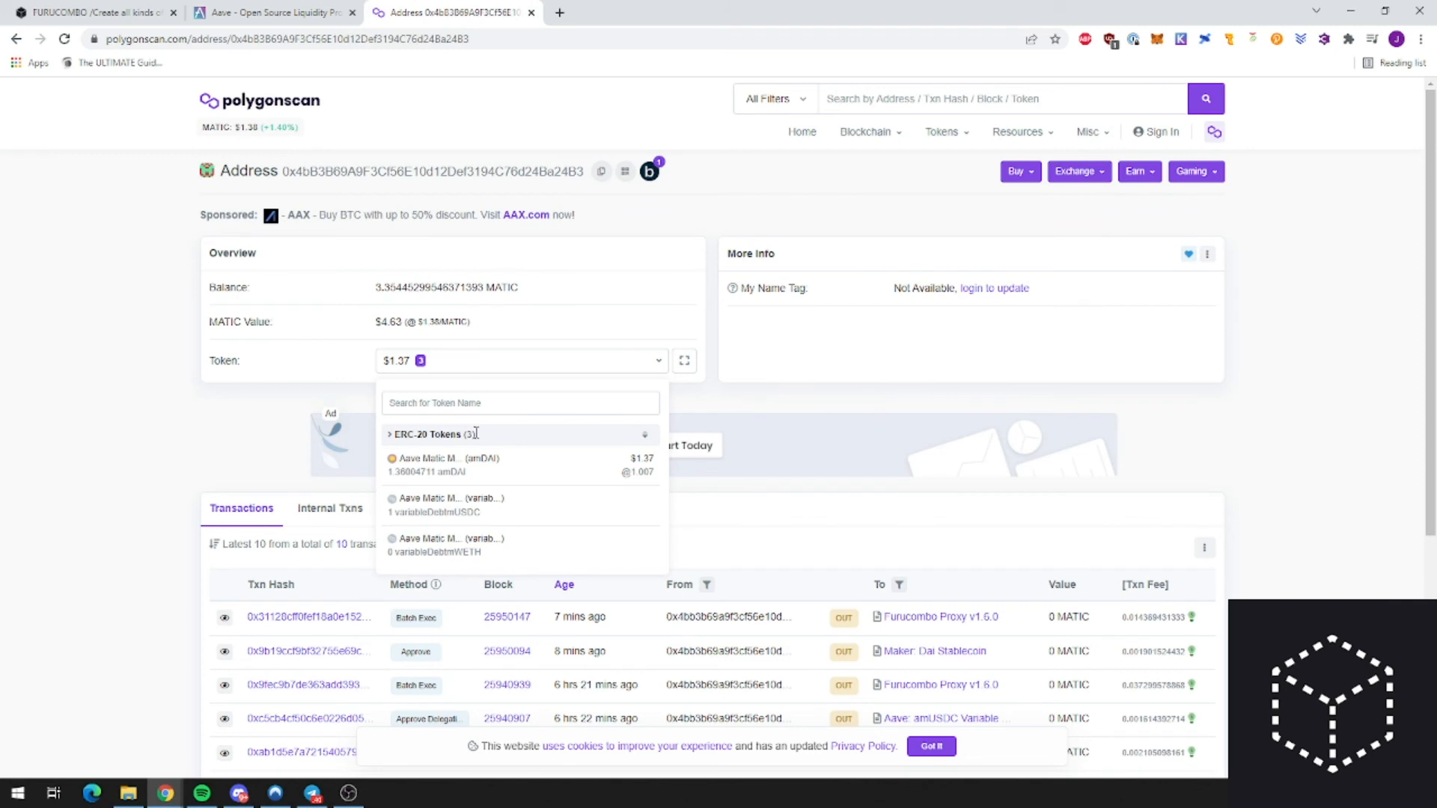
click(471, 475)
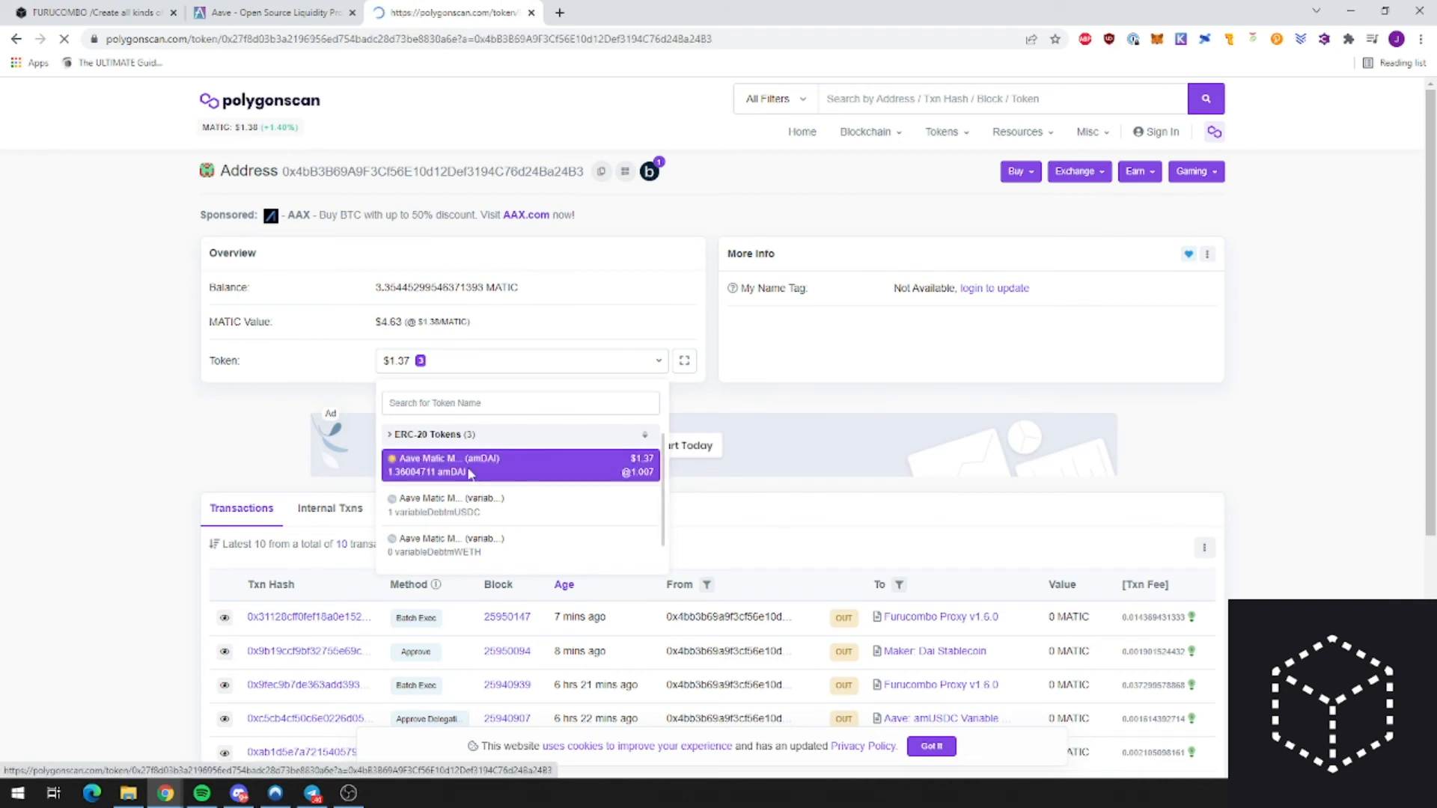
click(288, 10)
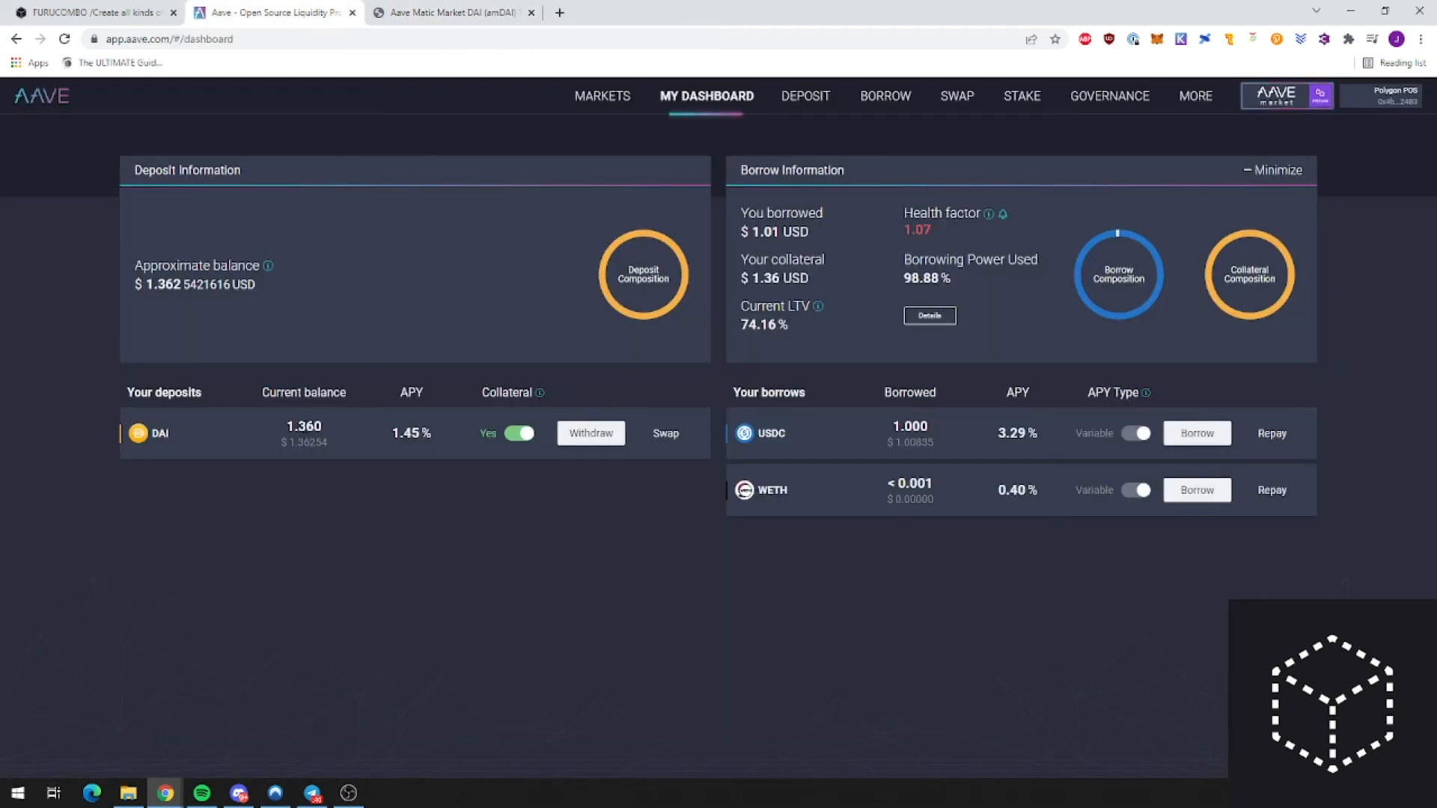
mouse_move(304, 428)
click(124, 13)
Step: Trim the Add Funds amount to 1.36 amDAI
click(1172, 390)
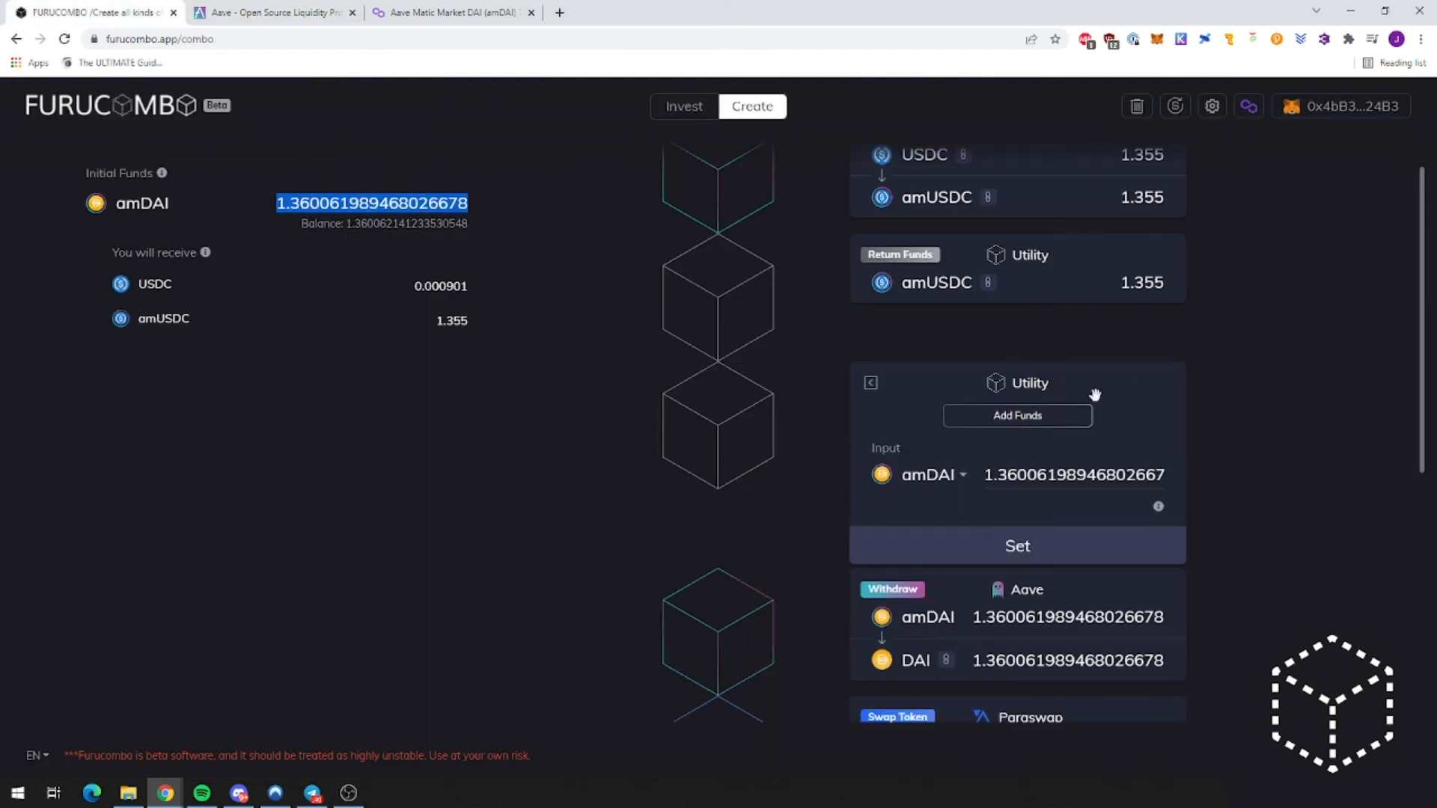
drag(1035, 474, 1200, 476)
key(BackSpace)
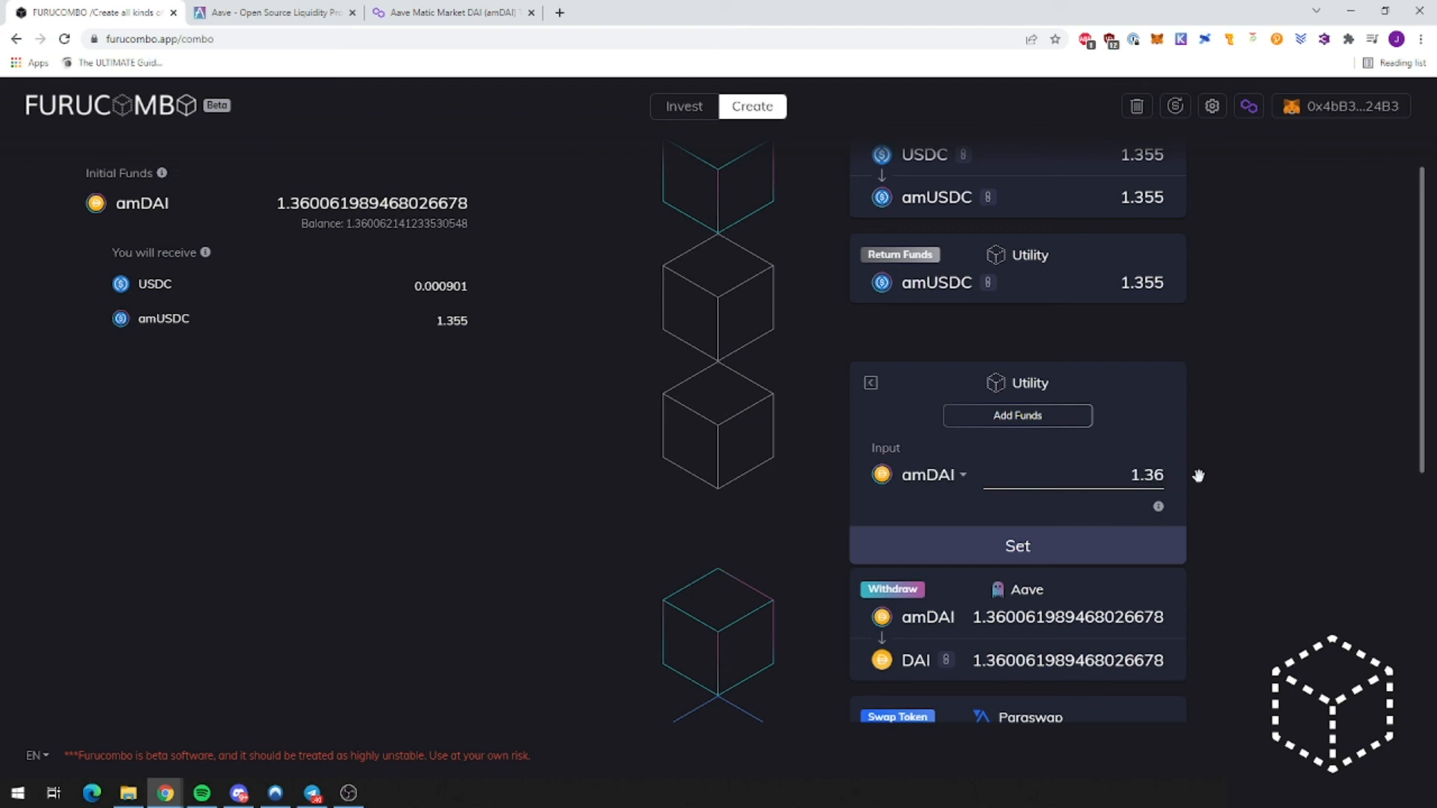
click(1035, 552)
Step: Set the Aave Withdraw input to 1.36 amDAI
scroll(1148, 491, down, 1)
click(1155, 436)
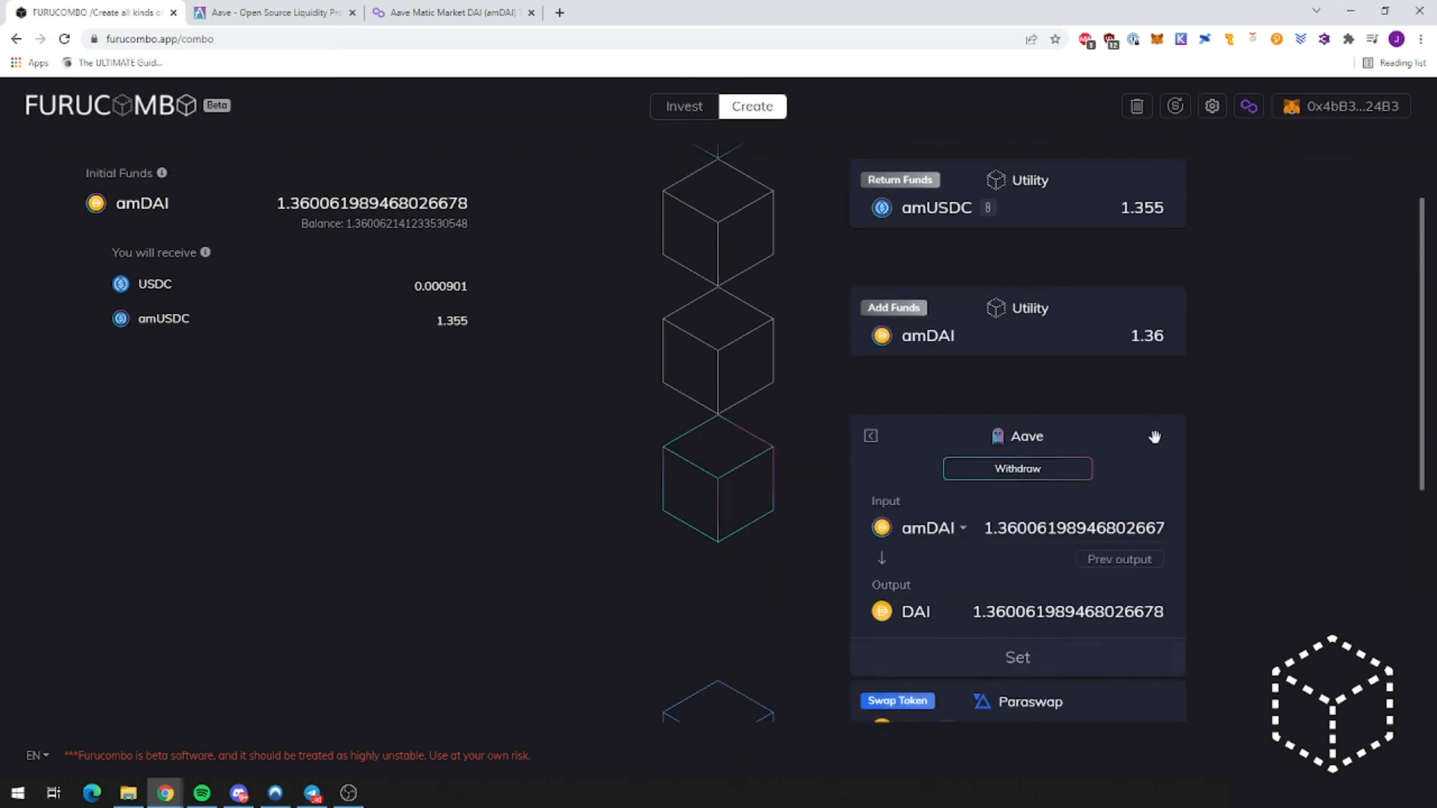
drag(996, 528, 1187, 533)
text(1.36)
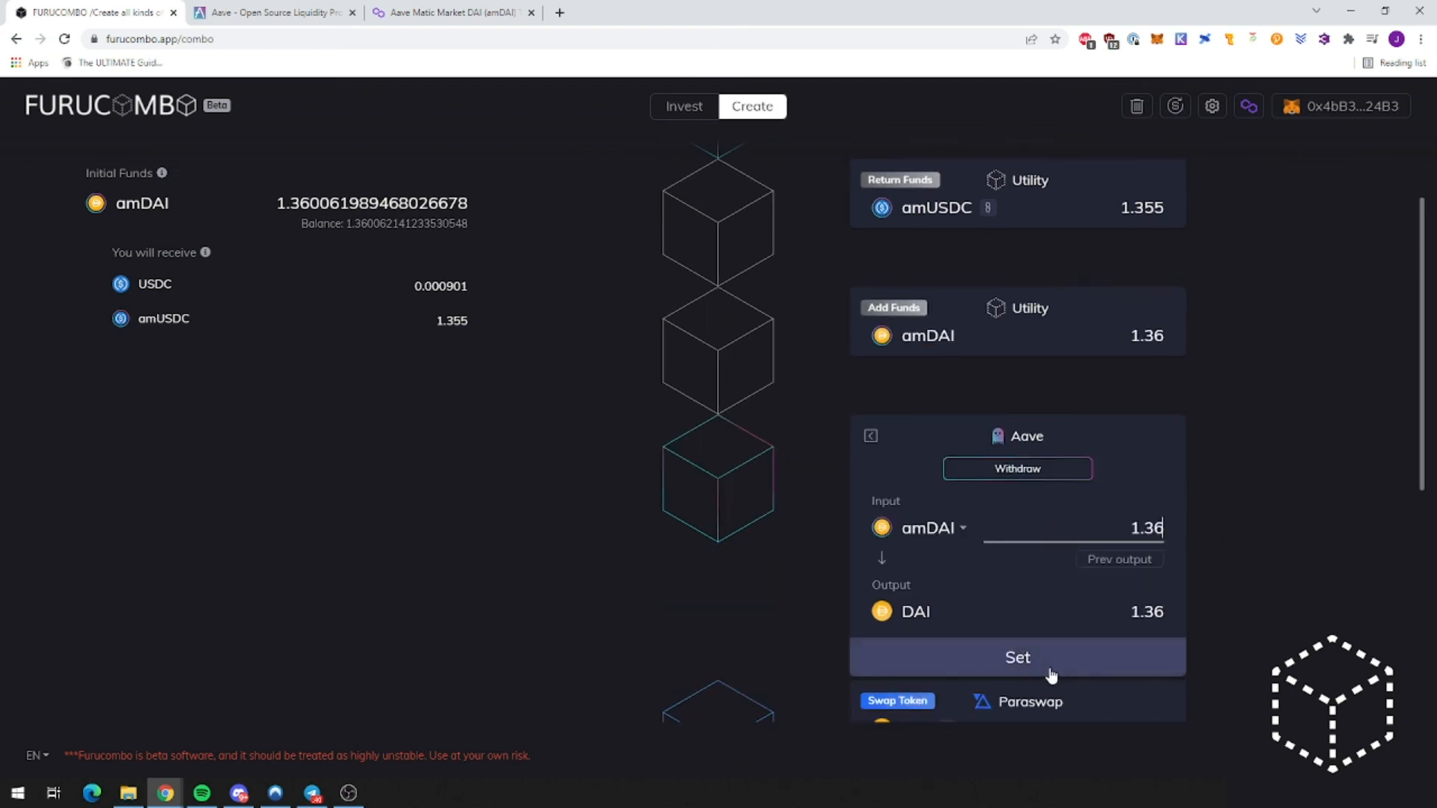
click(1051, 674)
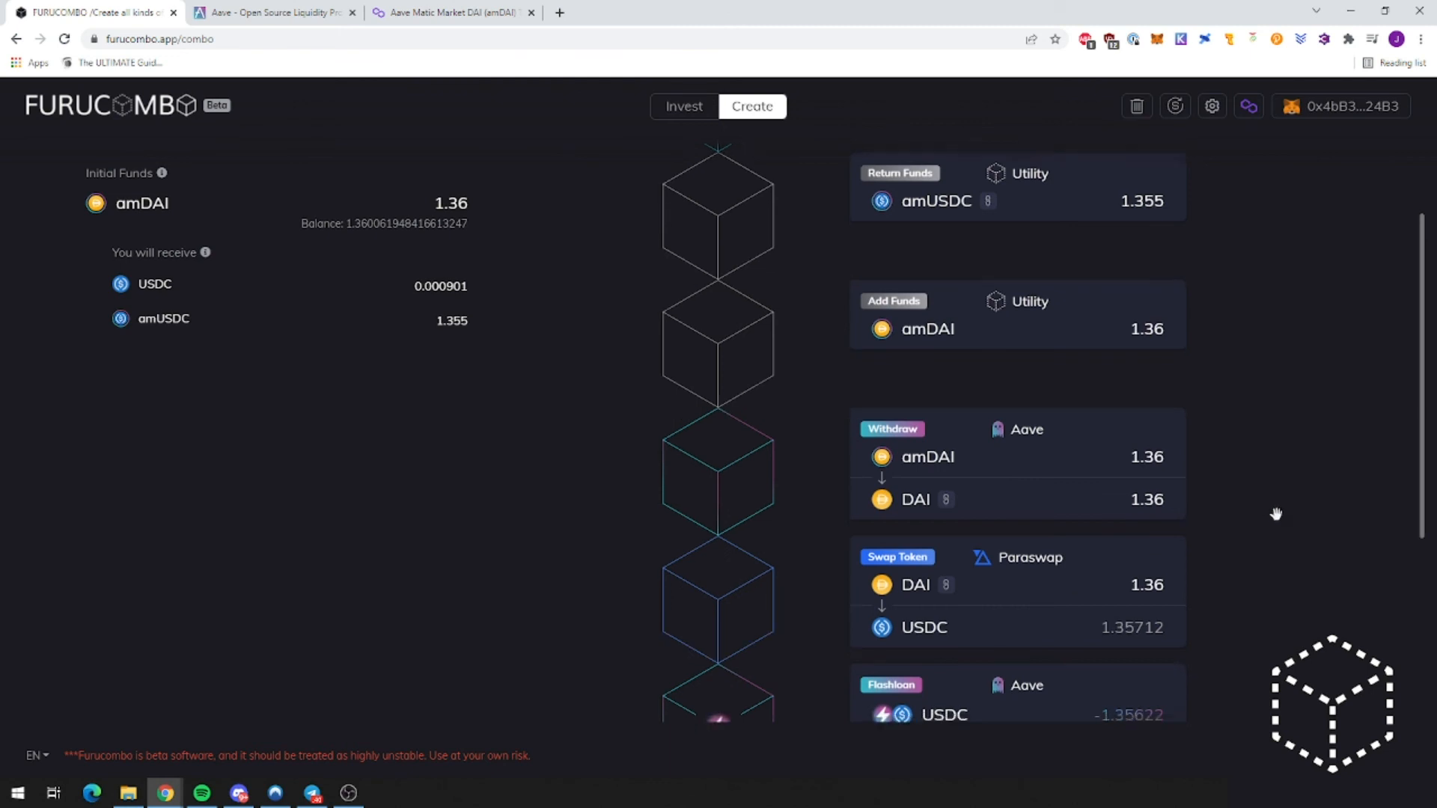
scroll(1280, 515, down, 3)
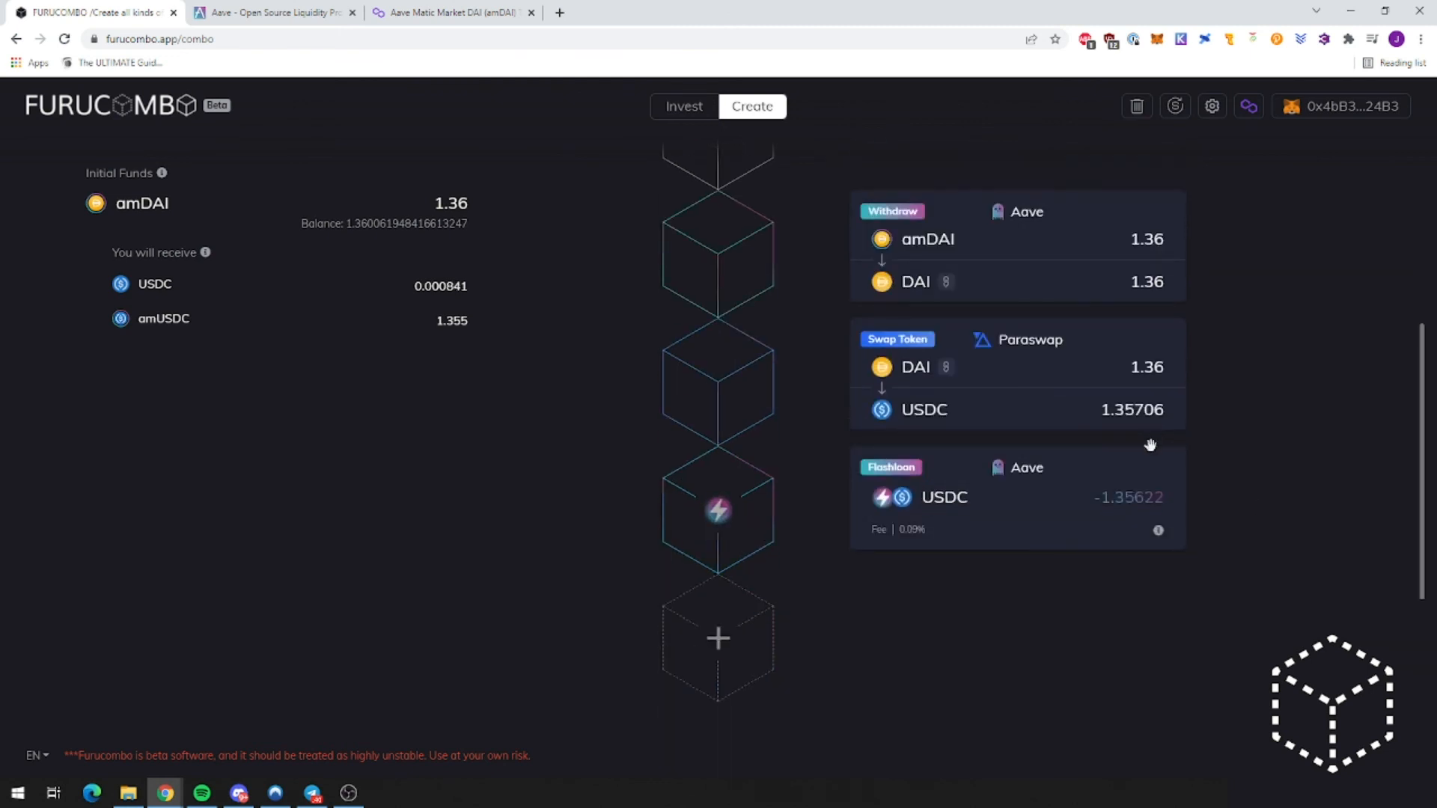
scroll(1199, 520, up, 4)
scroll(1189, 506, up, 2)
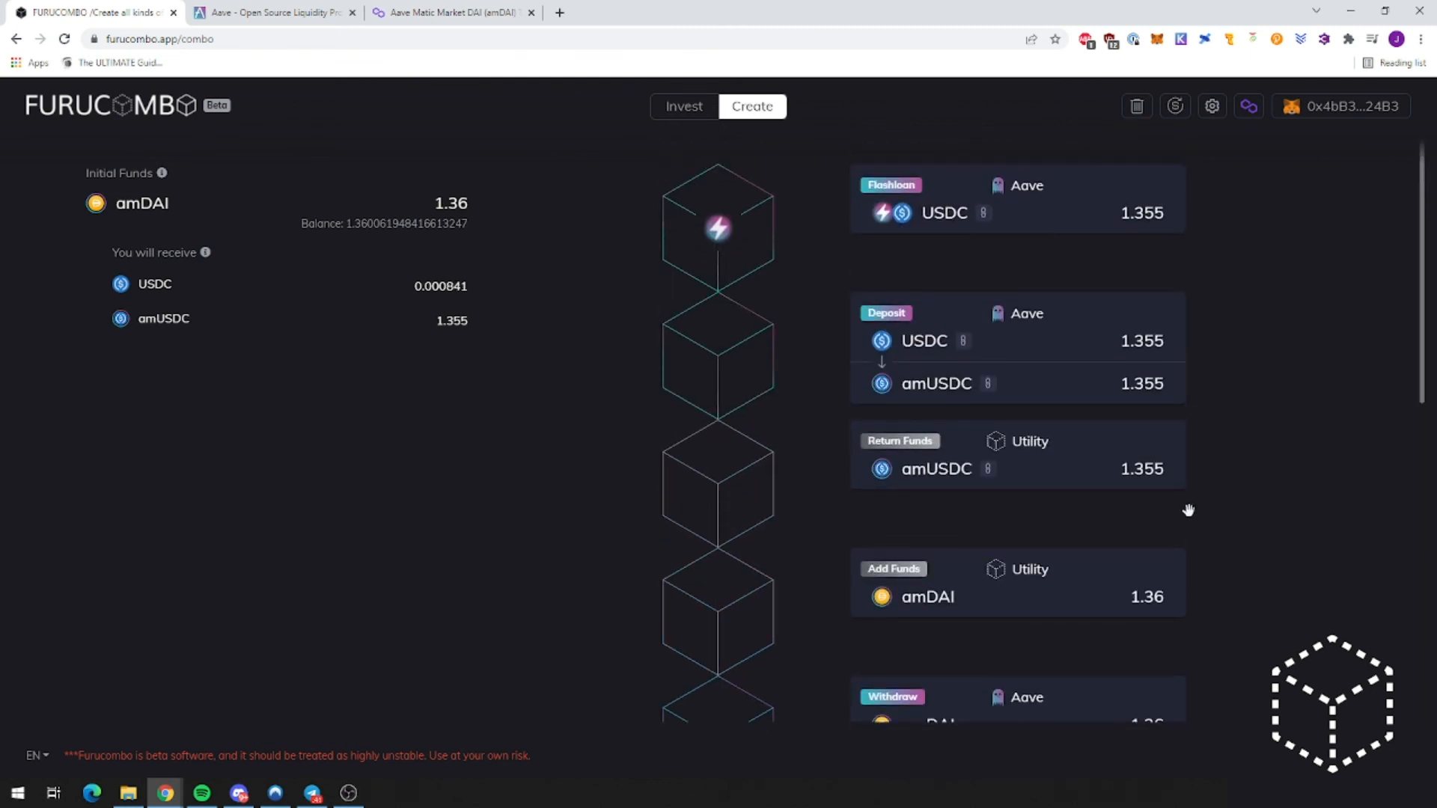
scroll(1190, 509, down, 8)
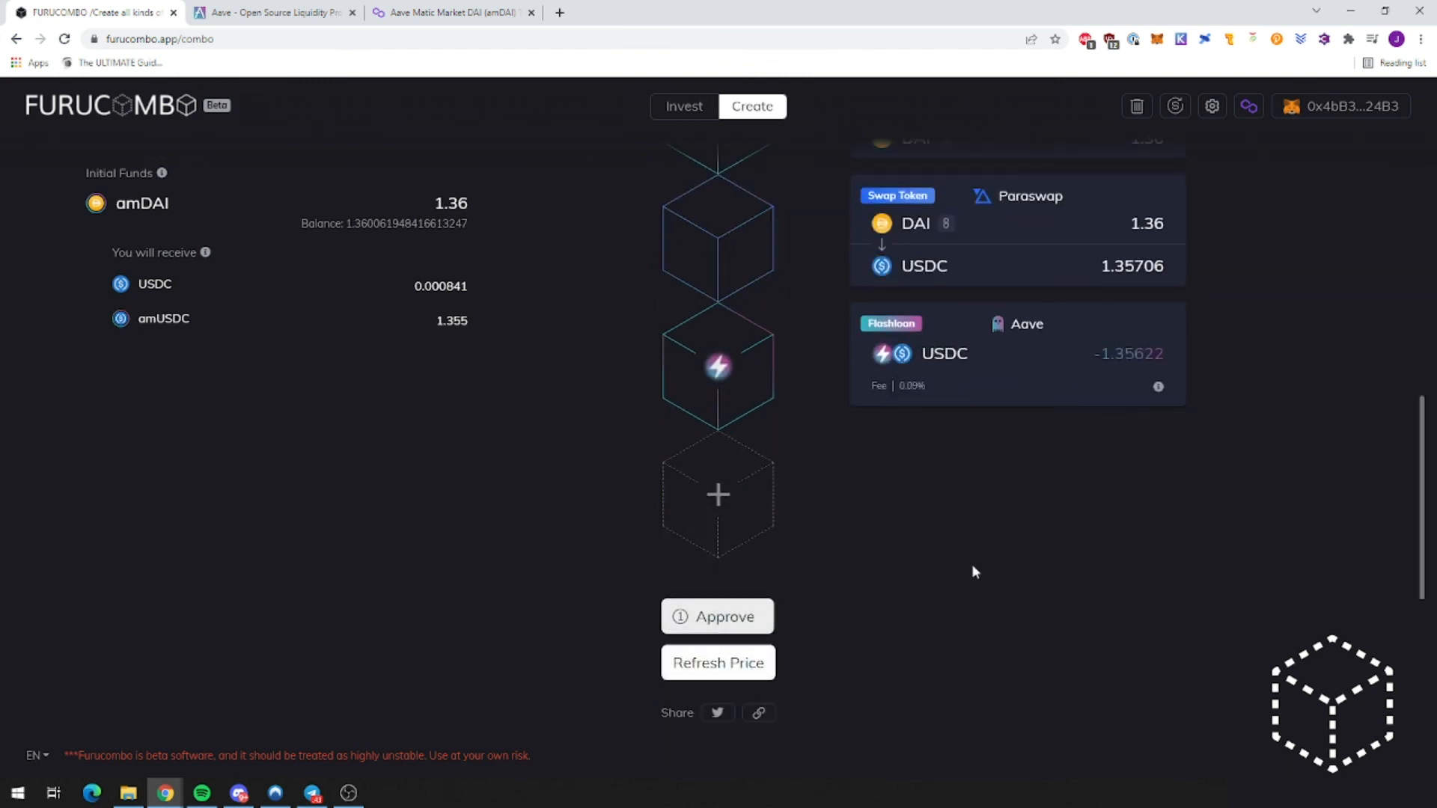
Step: Refresh the combo prices and approve Furucombo to spend amDAI in the wallet
click(744, 664)
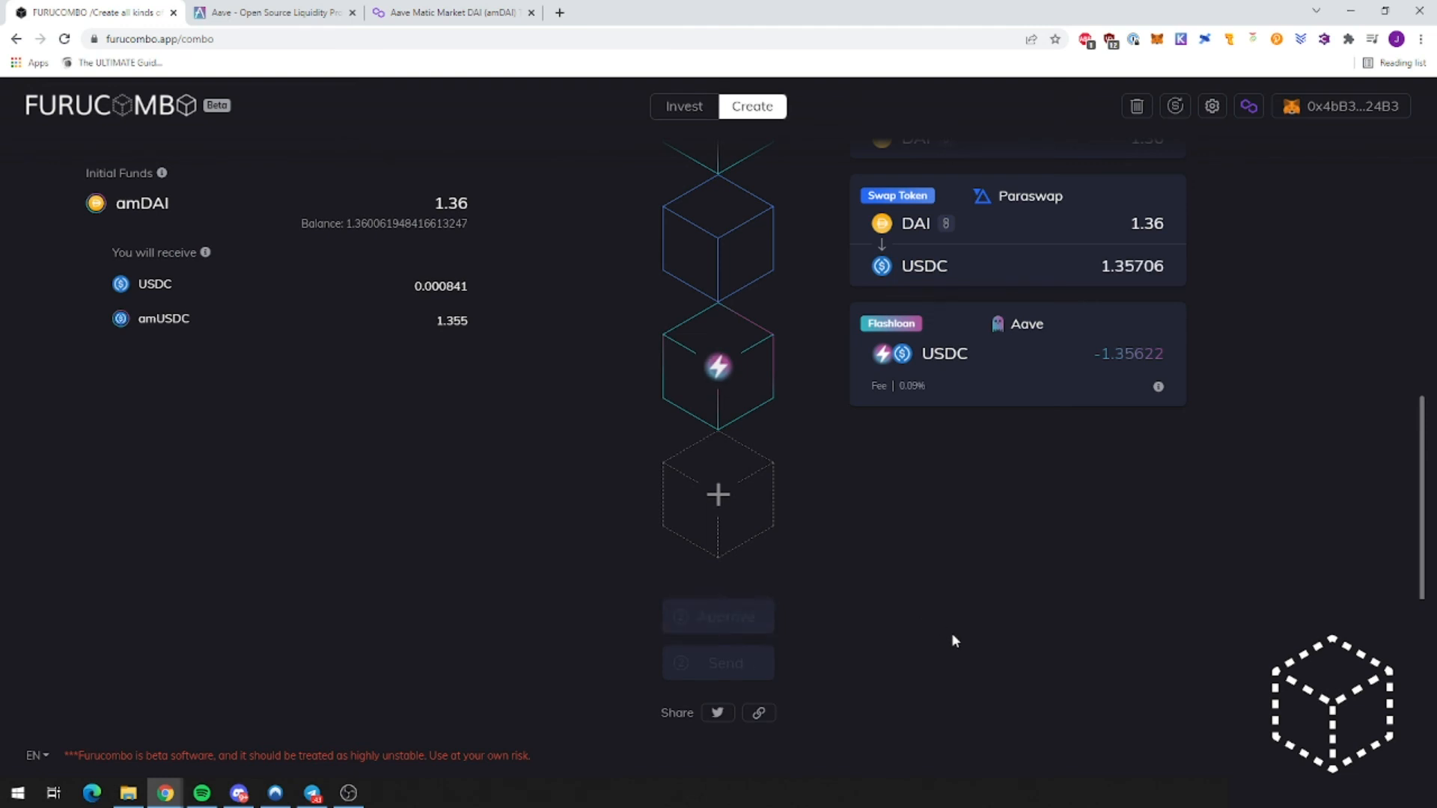
click(773, 614)
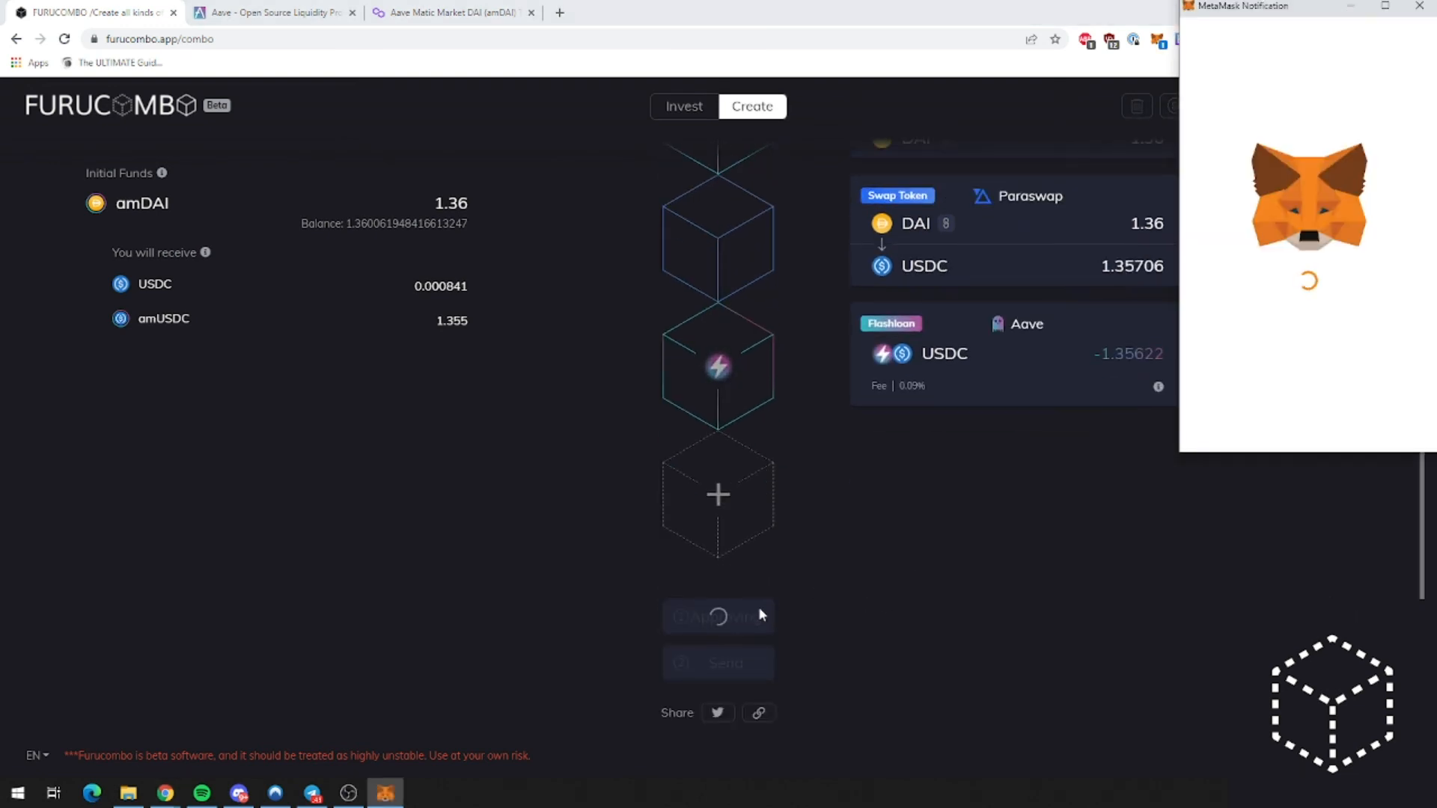
click(1361, 433)
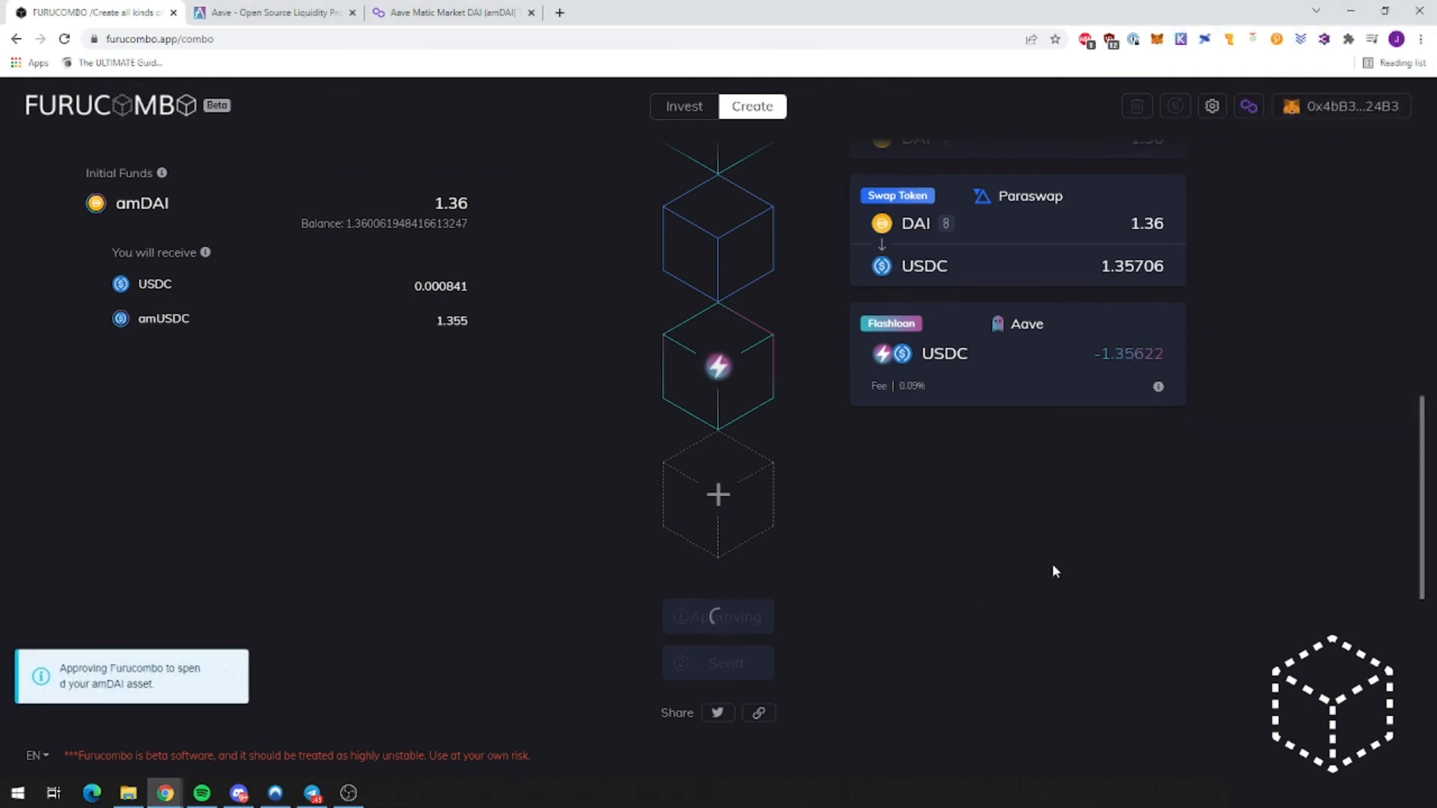
scroll(1059, 605, up, 7)
scroll(1078, 607, up, 2)
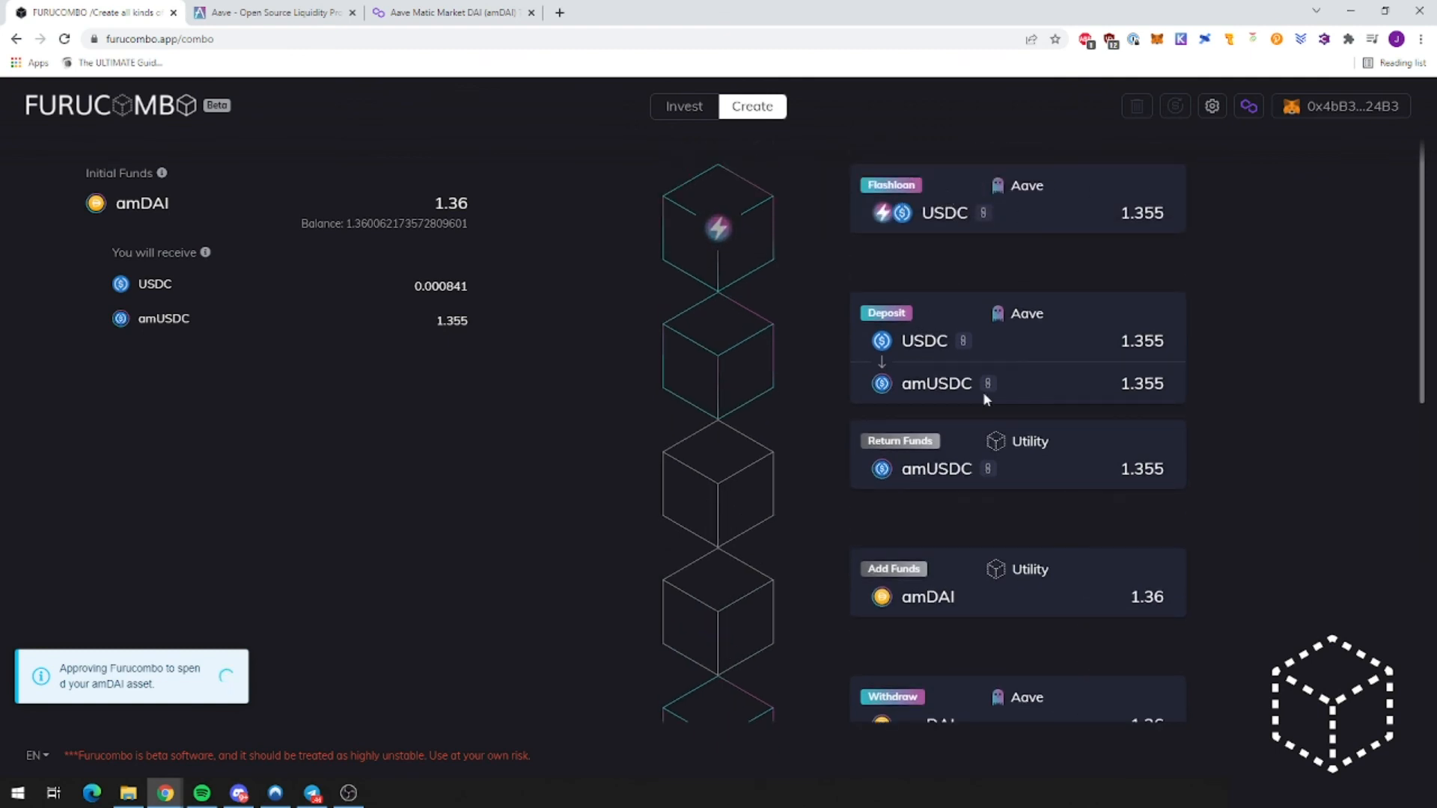
scroll(993, 448, down, 1)
scroll(992, 447, down, 2)
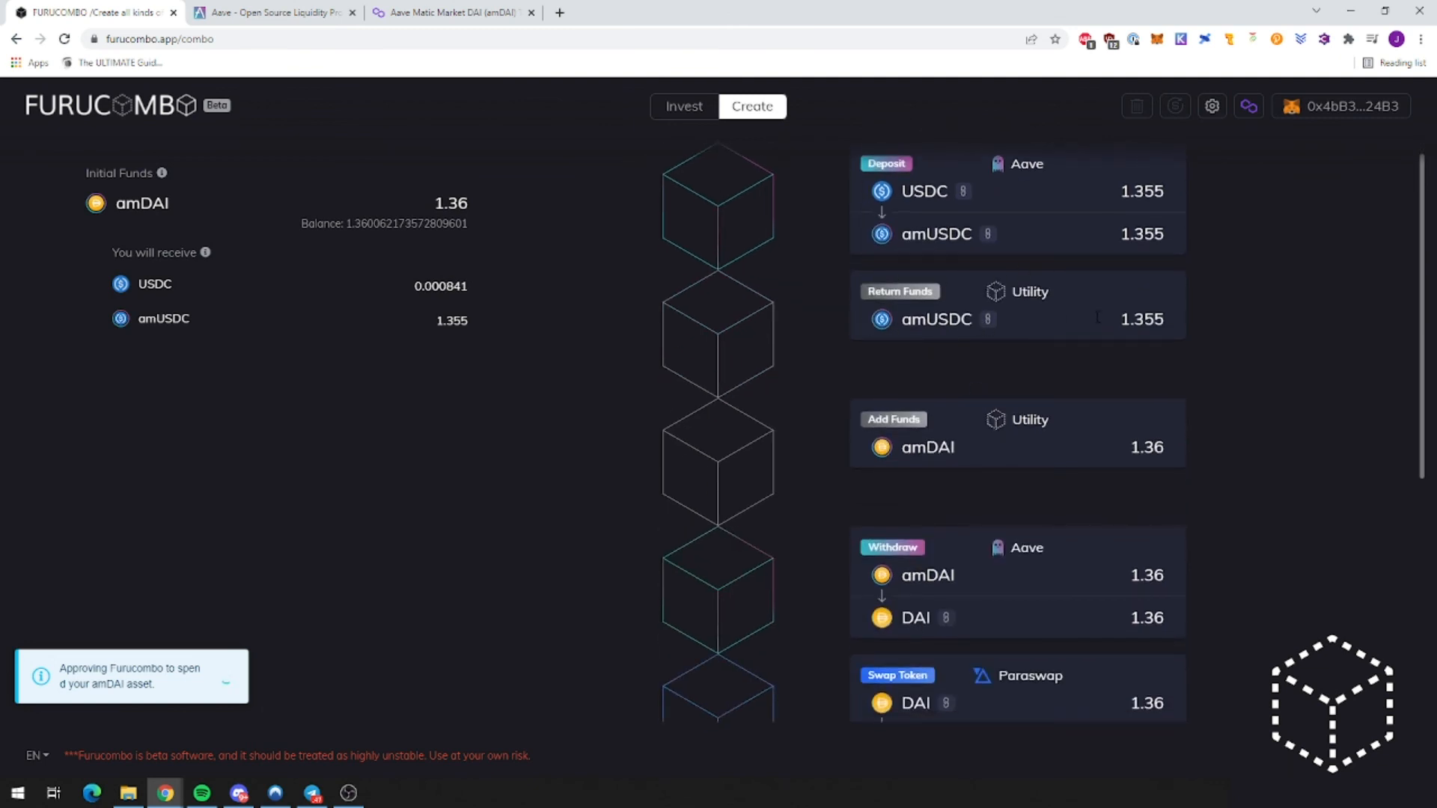
scroll(1081, 380, down, 1)
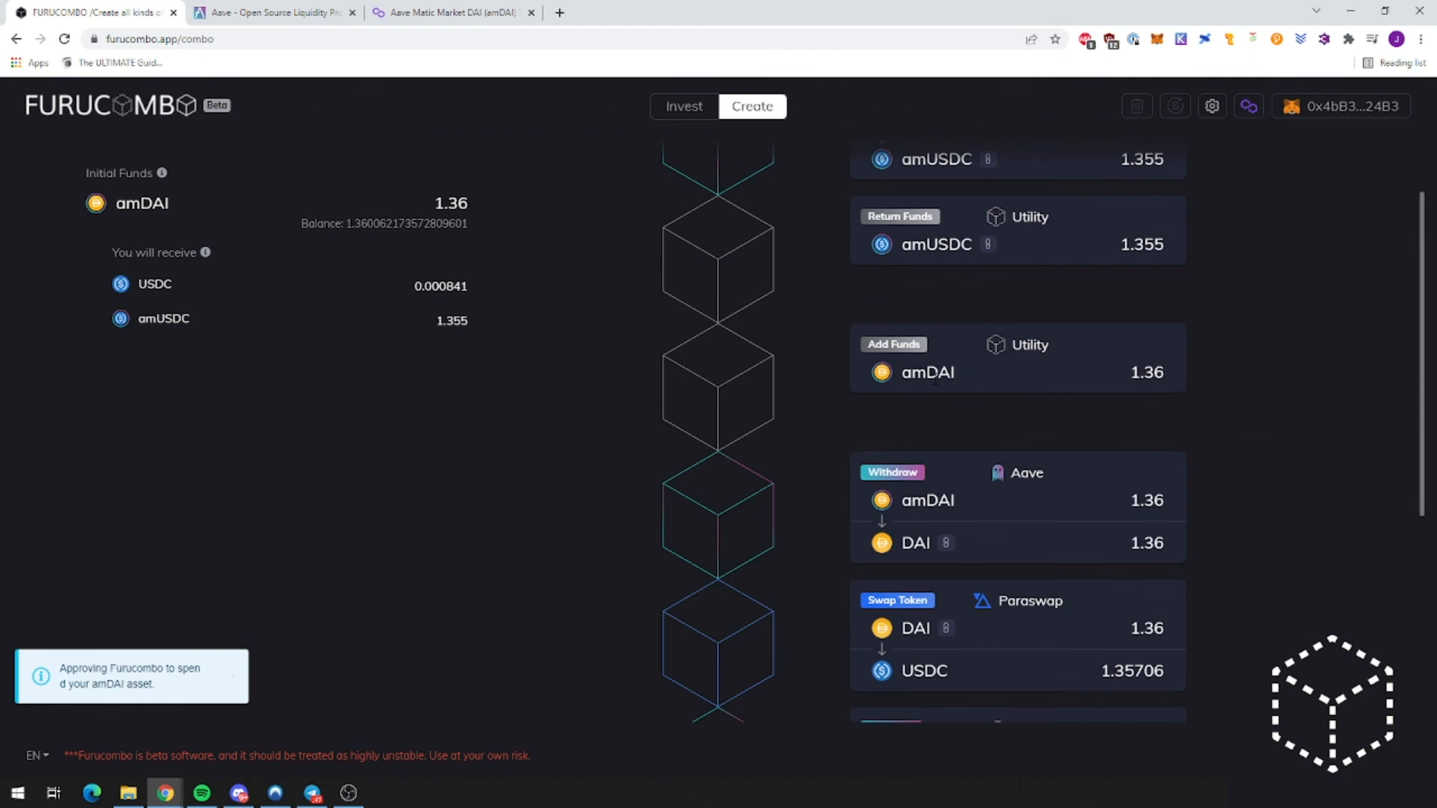
scroll(938, 380, down, 2)
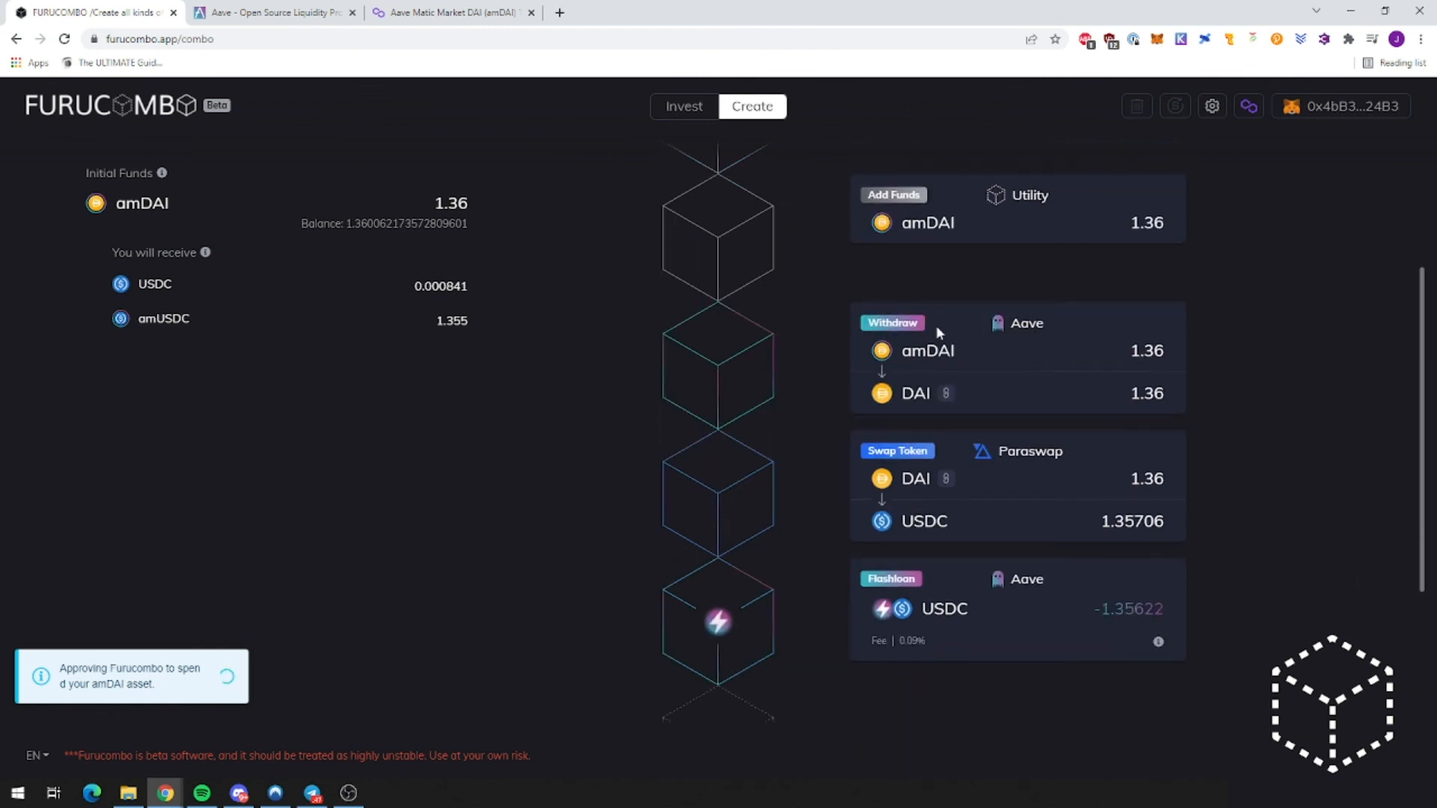
scroll(960, 410, down, 3)
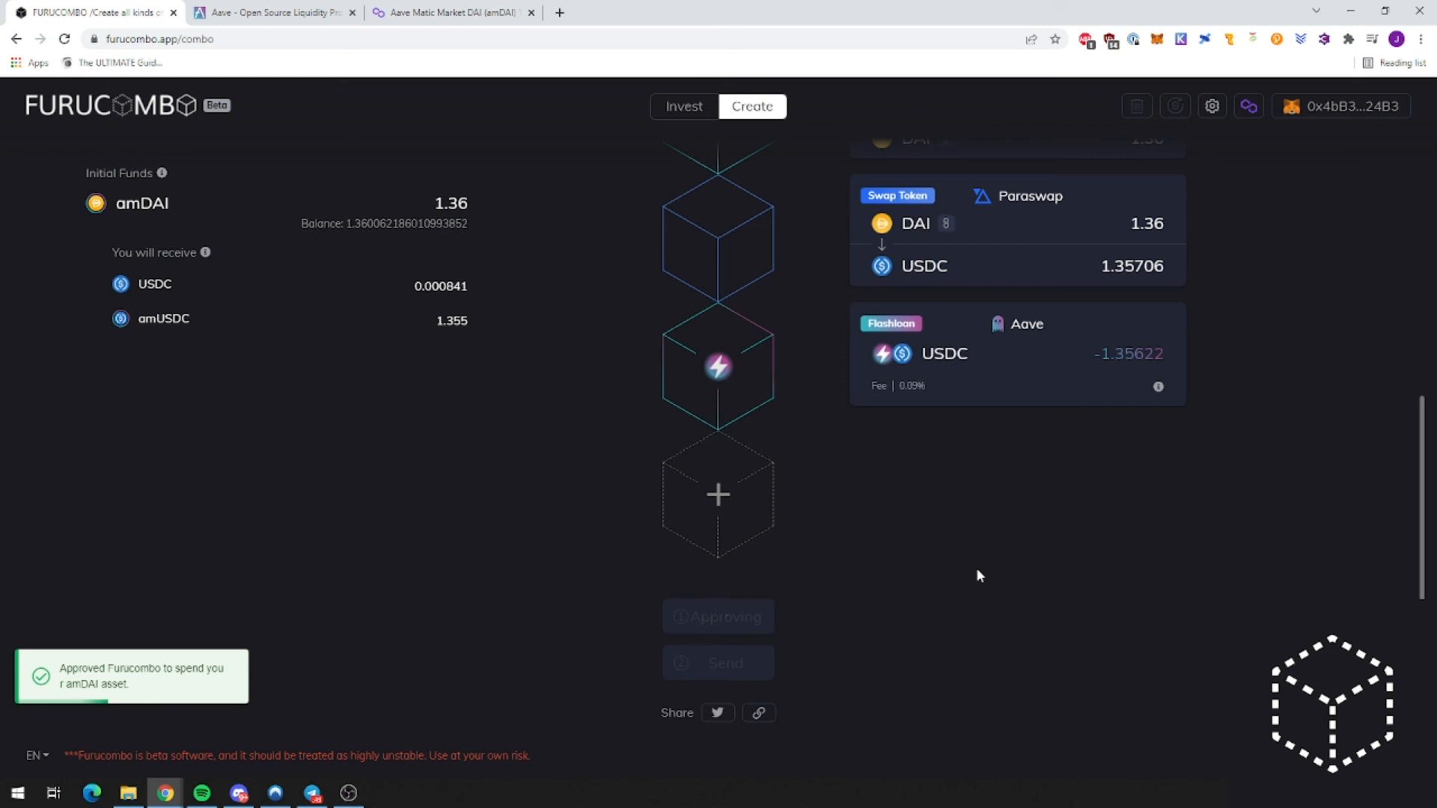
Step: Verify the 1.36 amDAI initial amount and 1.355 amUSDC output, then reload the page
drag(433, 203, 469, 203)
double_click(452, 320)
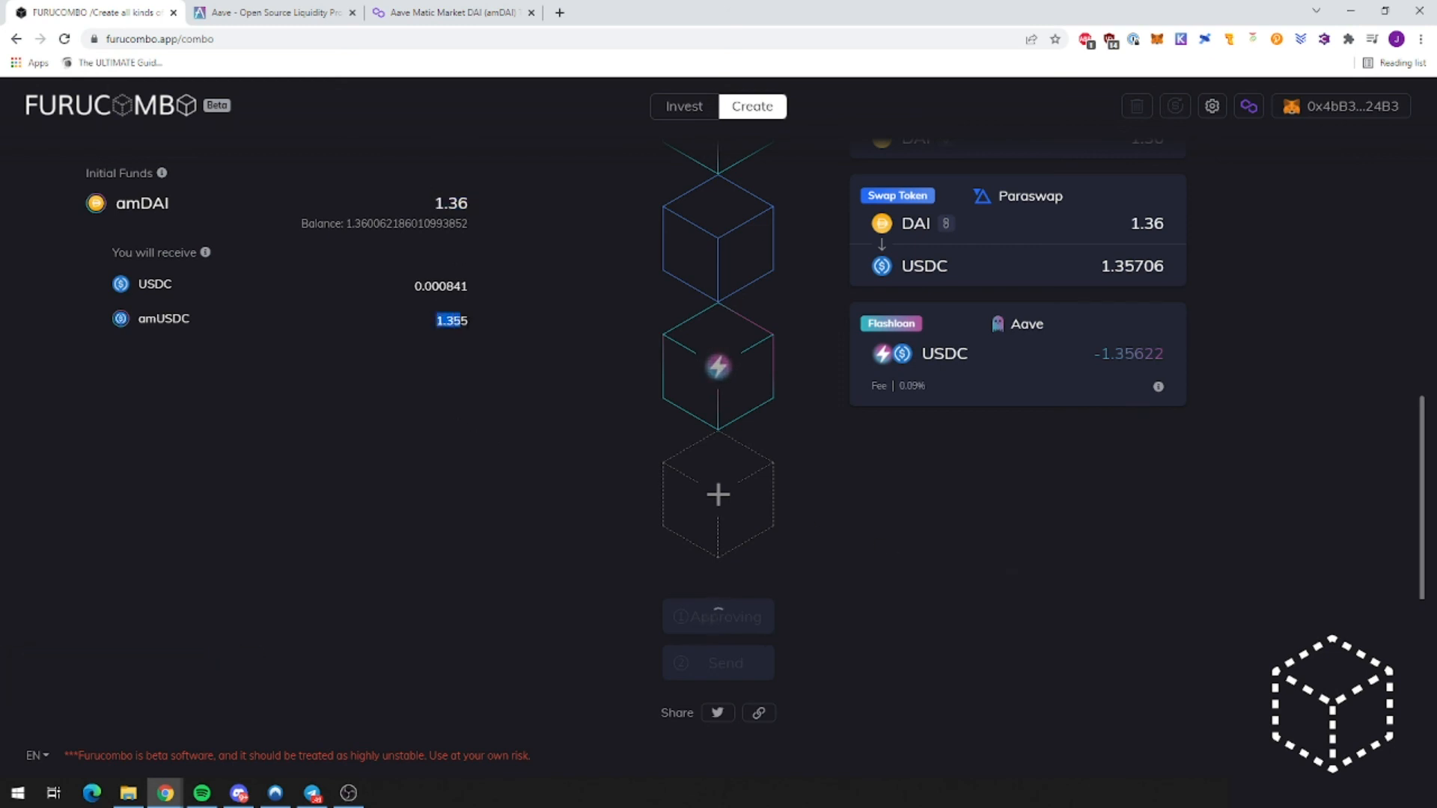
click(65, 39)
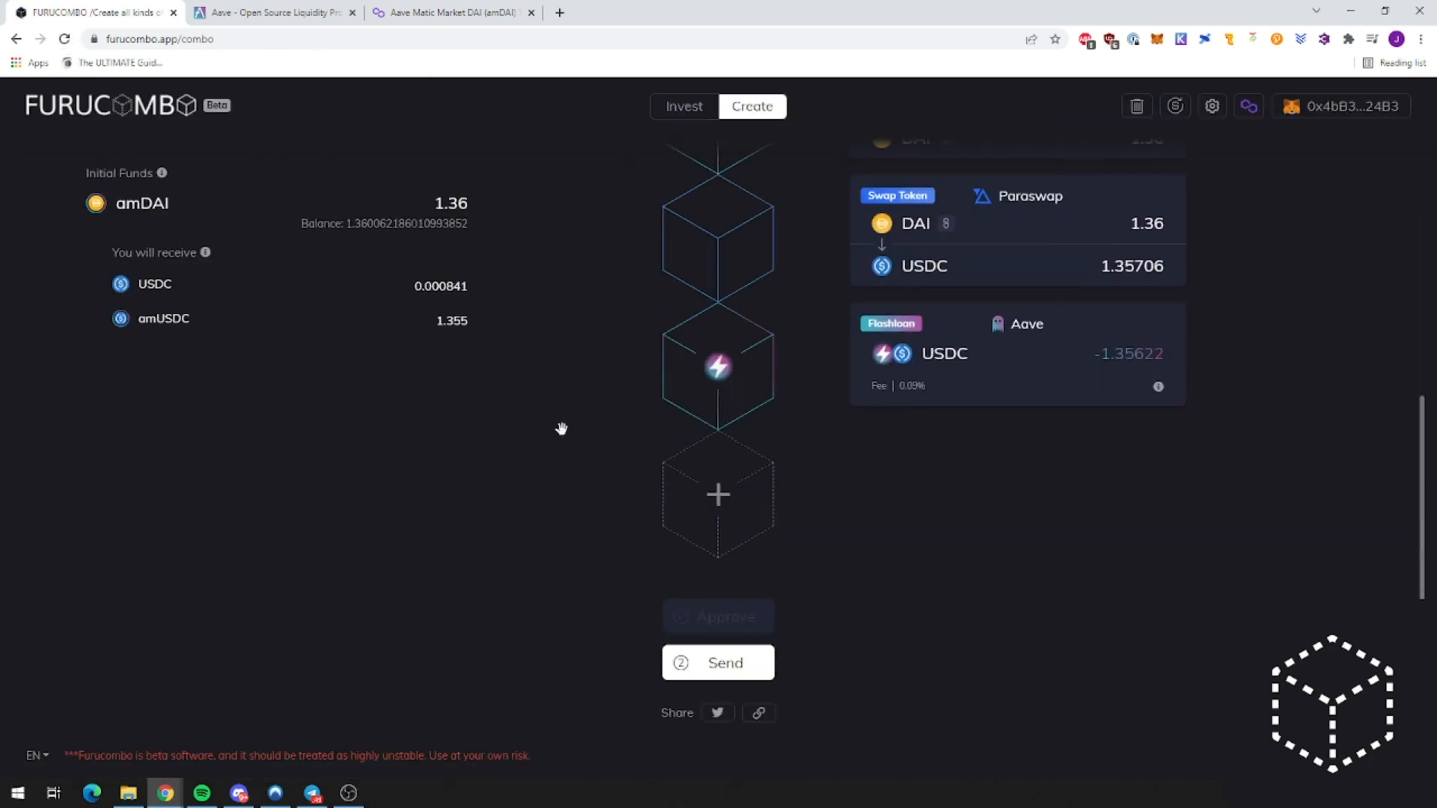
Step: Send the combo, confirm the transaction in MetaMask, and reload the Aave dashboard
click(696, 658)
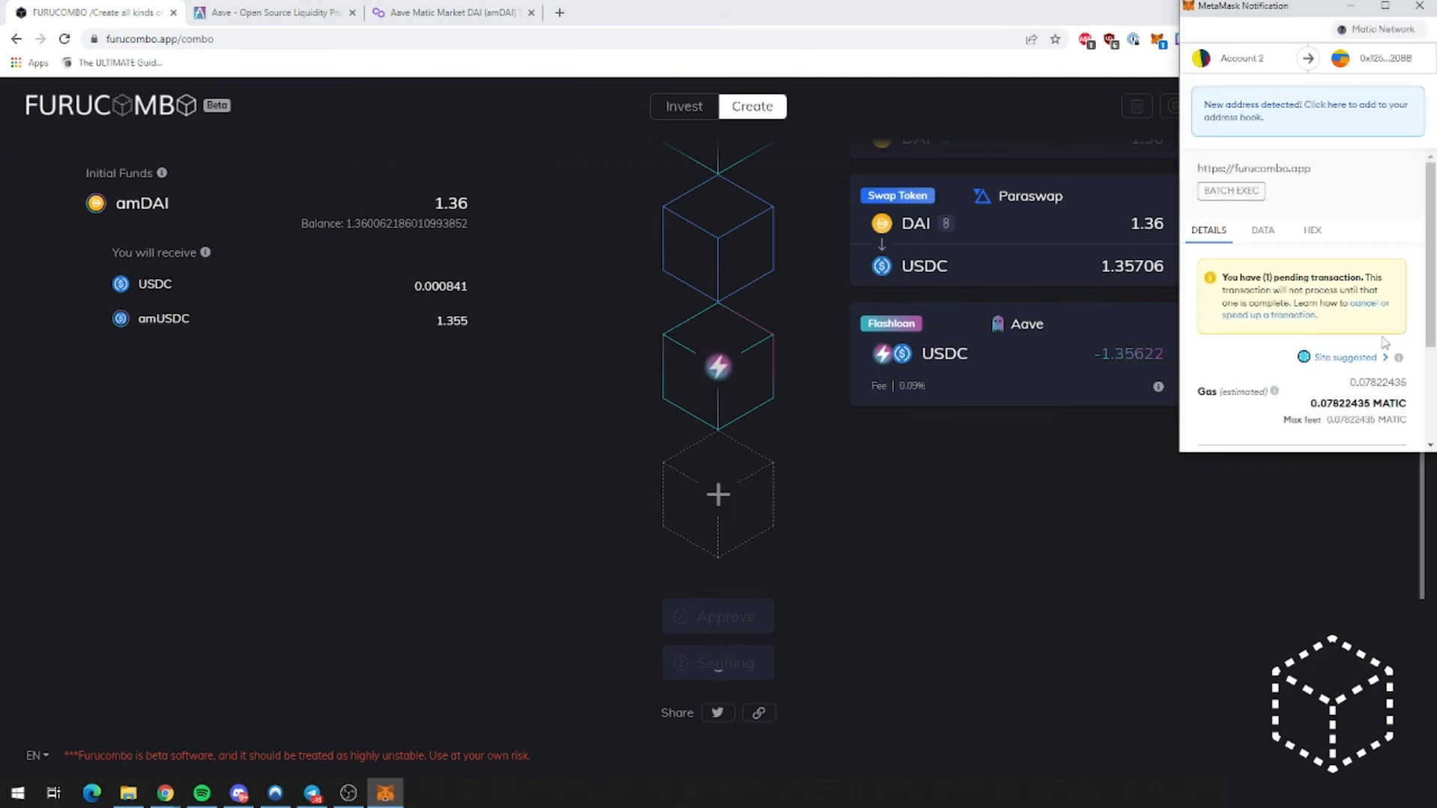
click(1347, 421)
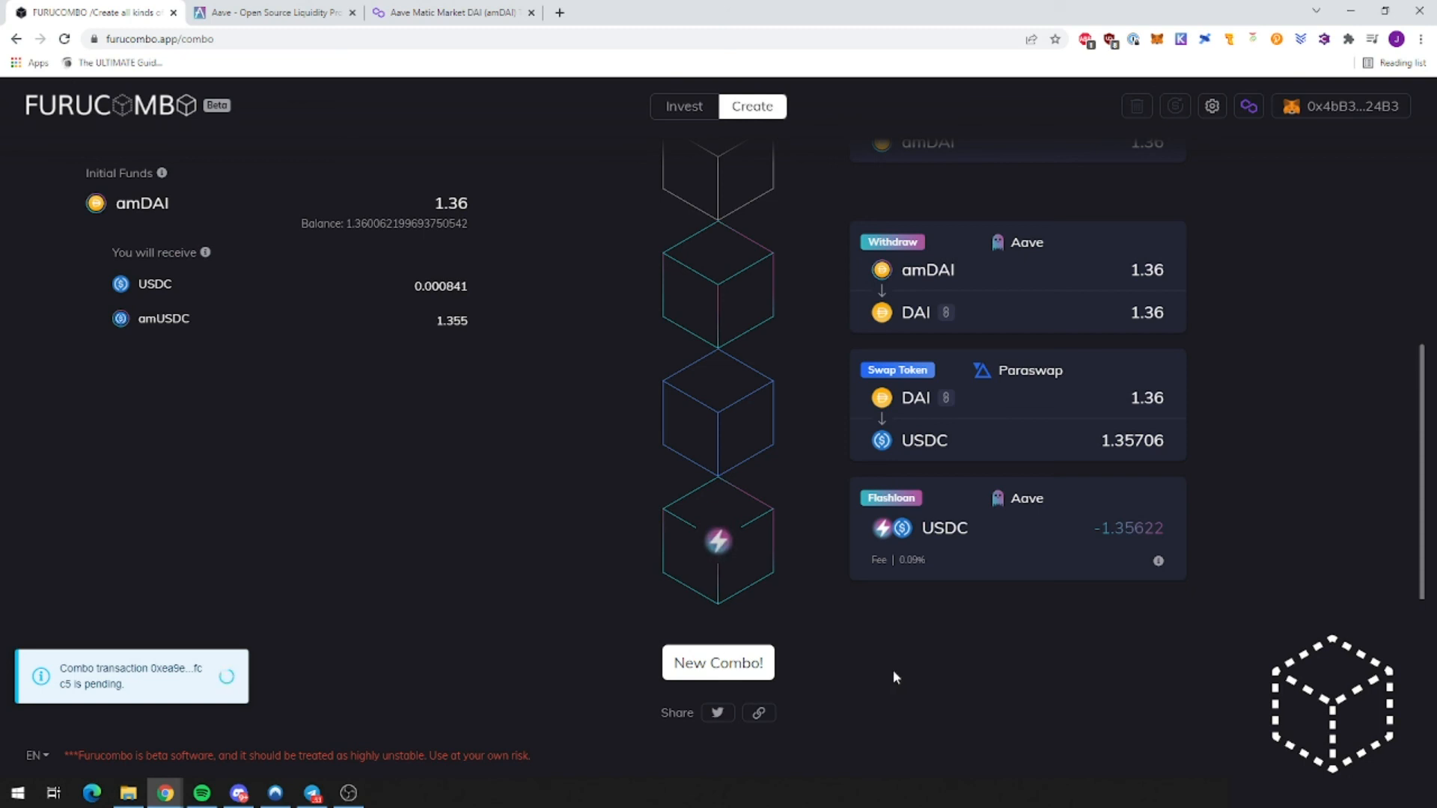
scroll(894, 677, up, 5)
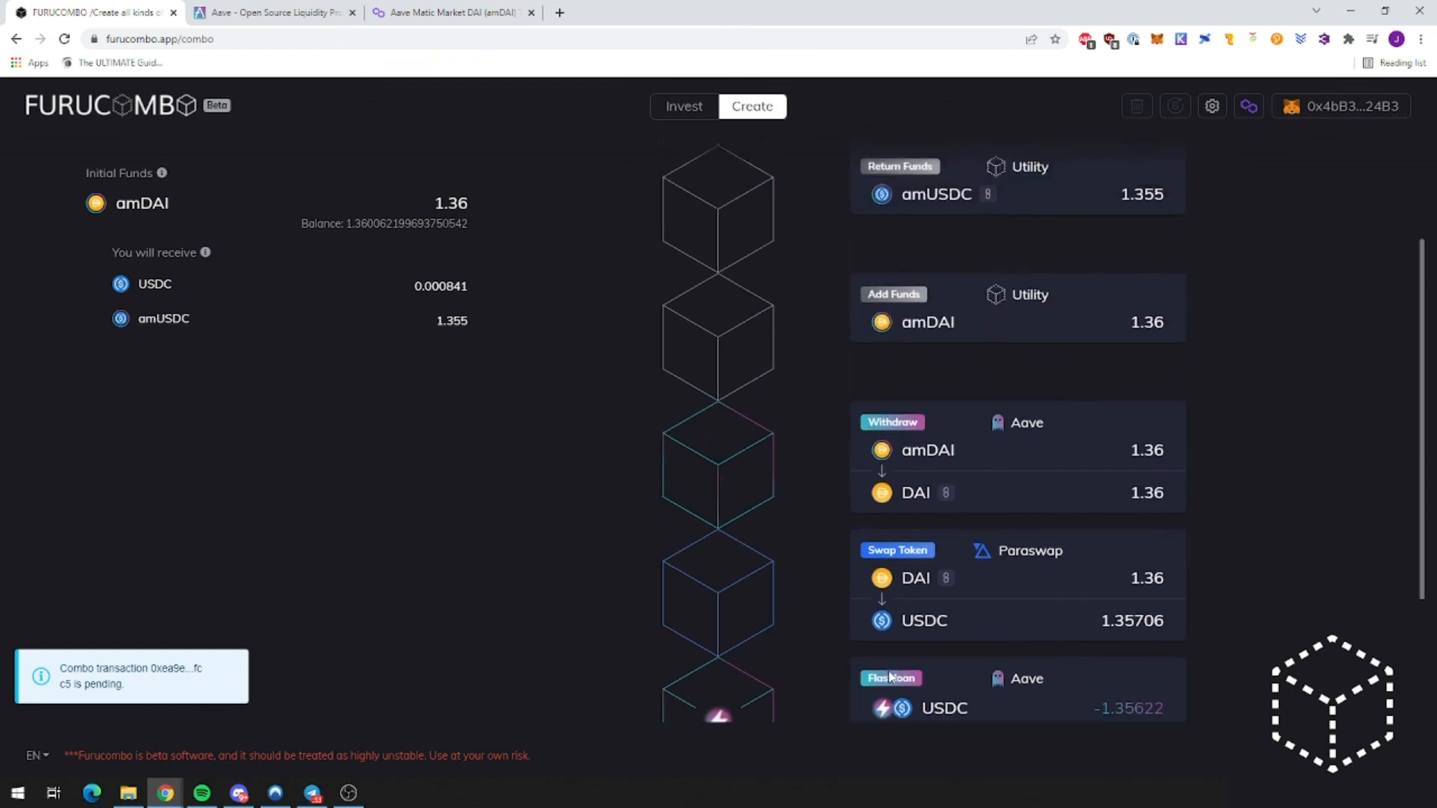
scroll(887, 671, up, 1)
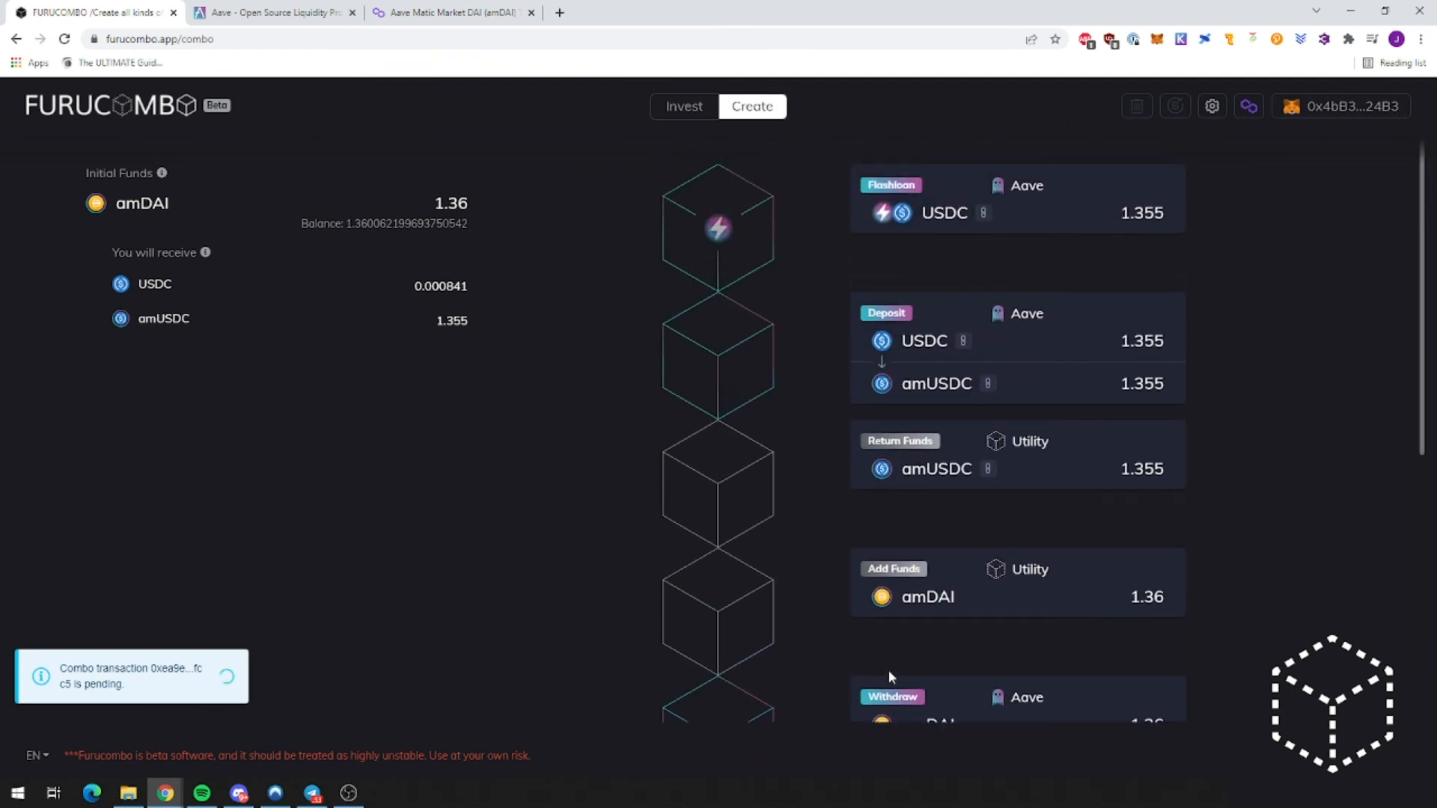
scroll(887, 670, down, 6)
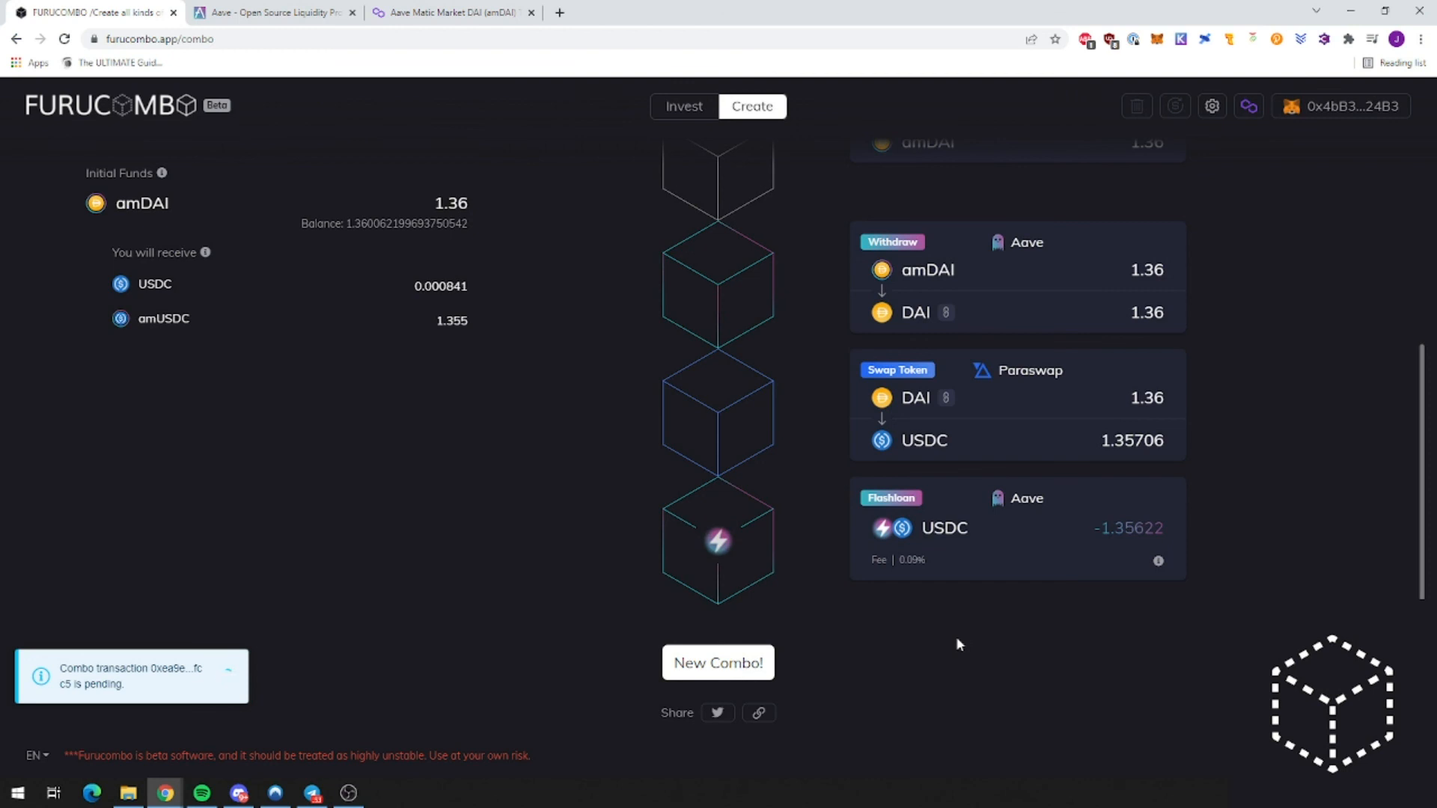
click(242, 8)
click(63, 40)
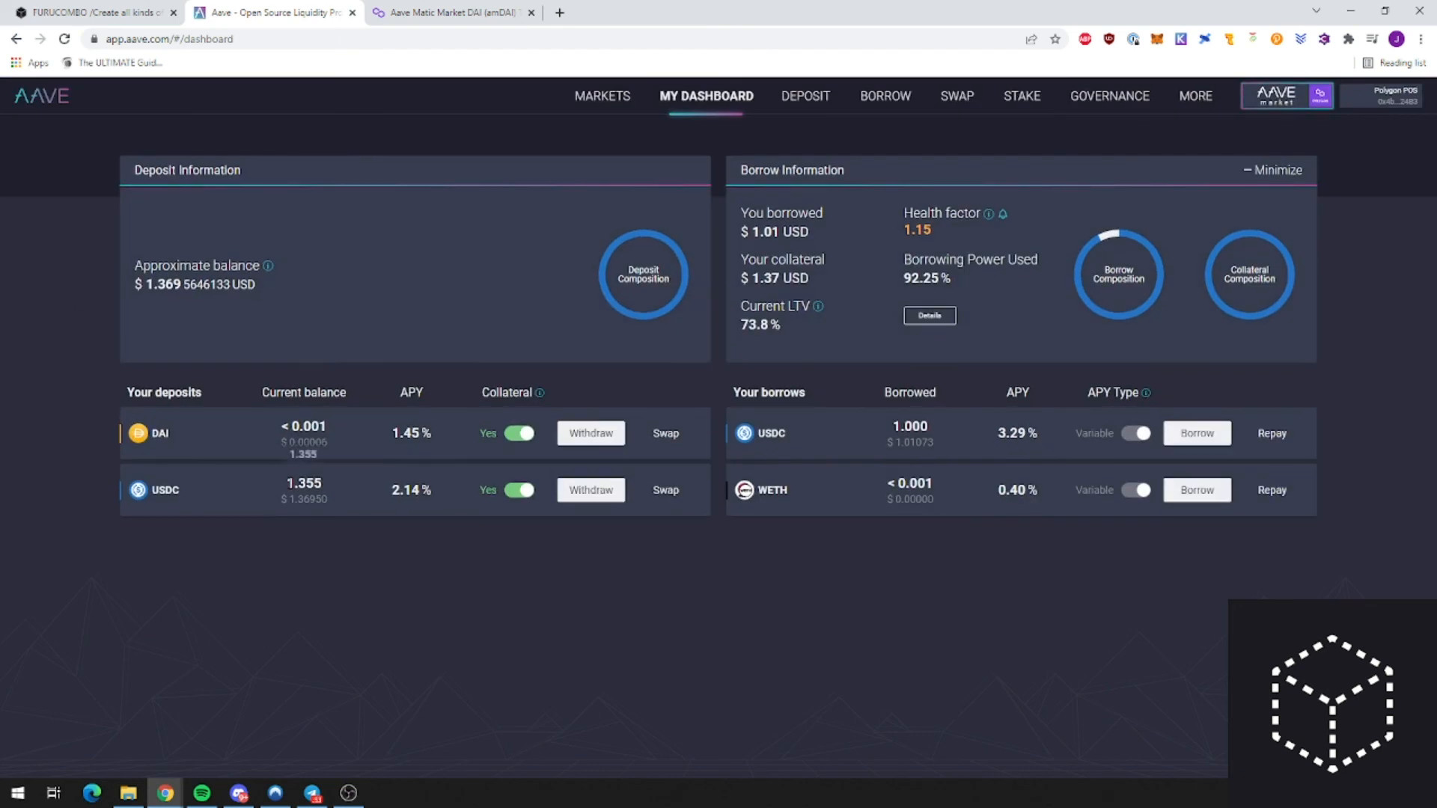
Step: Check the 1.355 USDC deposit balance and 2.14 % APY, then return to Furucombo
drag(286, 484, 323, 483)
click(363, 517)
drag(434, 494, 425, 512)
double_click(305, 484)
click(318, 583)
click(96, 12)
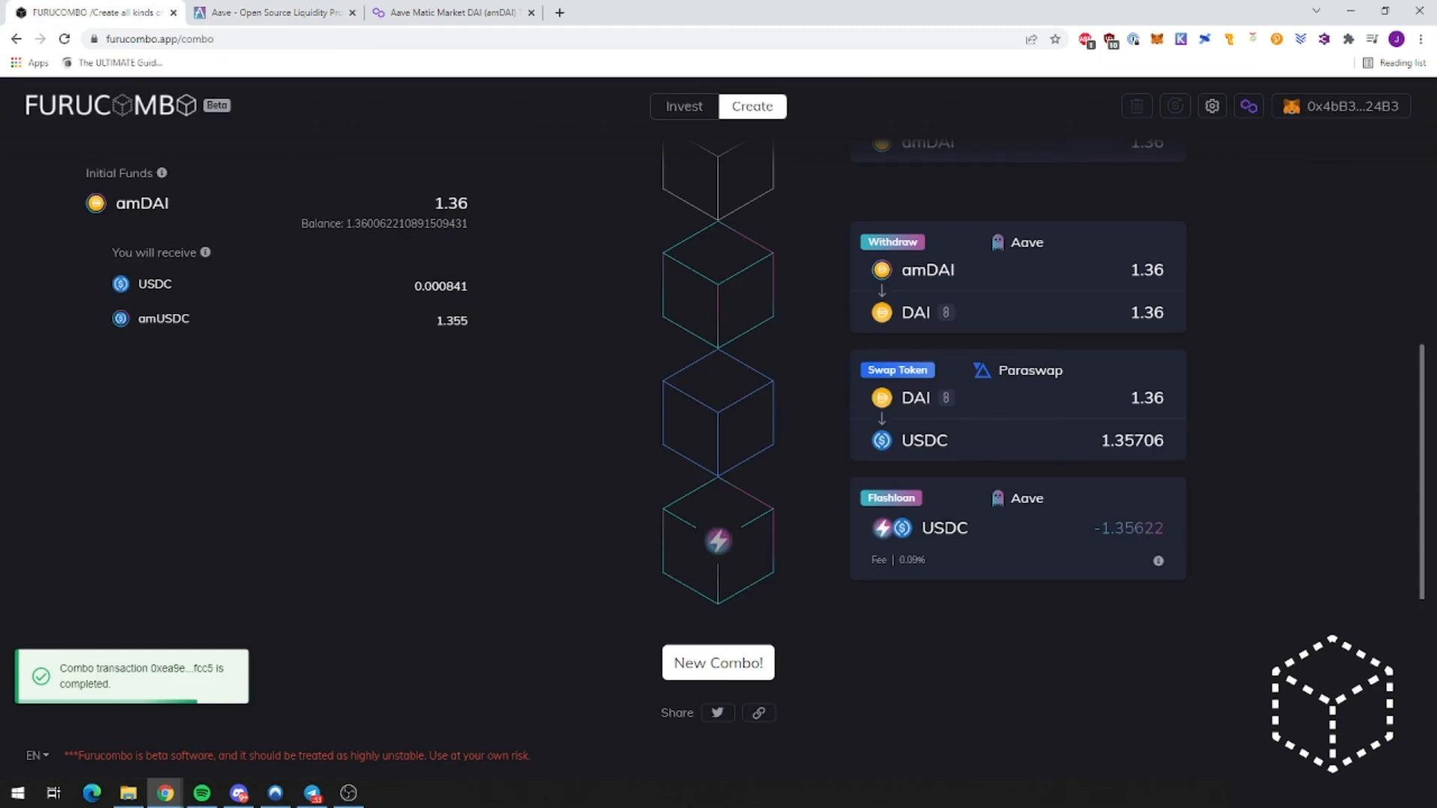
Step: Close the empty New Cube picker and switch to Aave's Risk Parameters page
scroll(973, 528, up, 5)
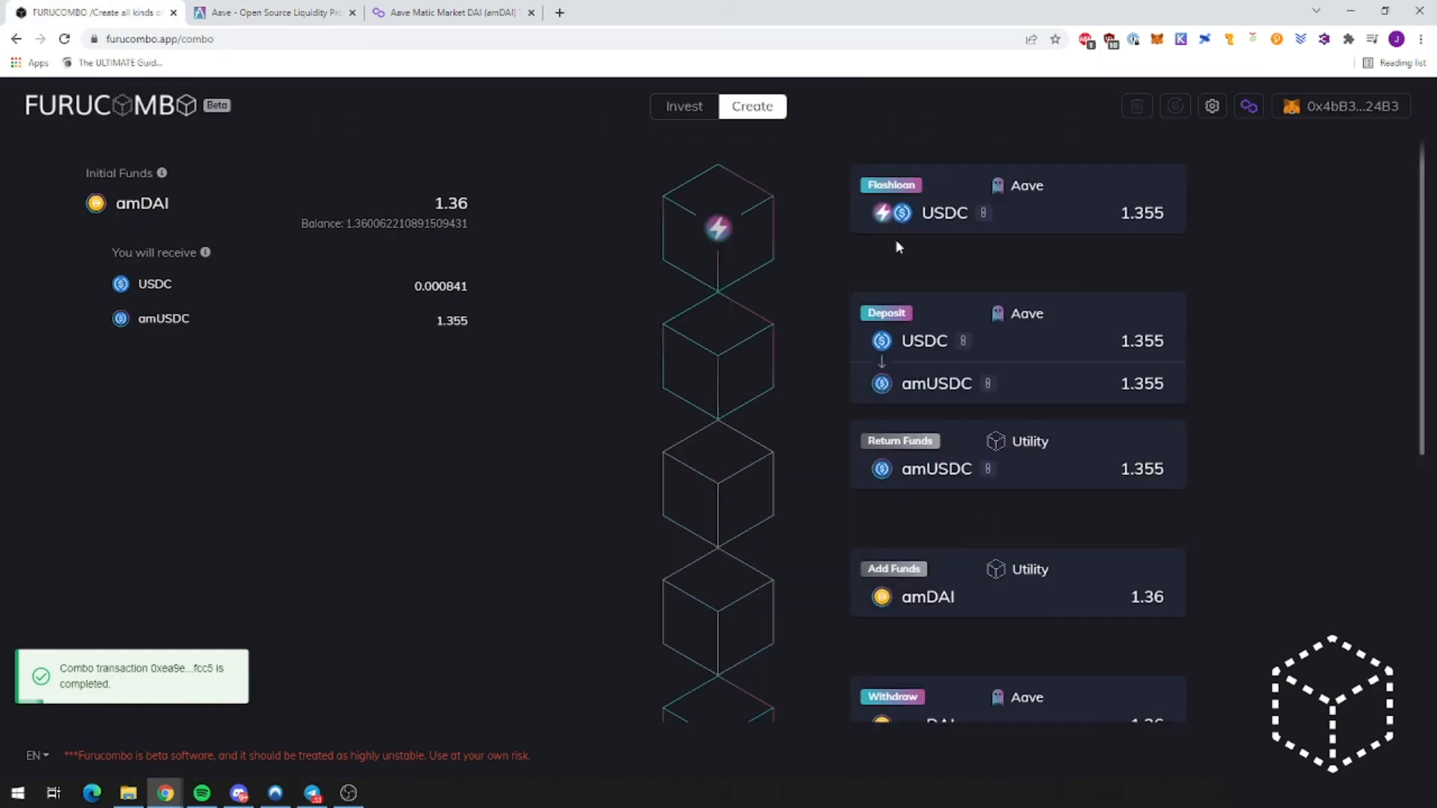
scroll(895, 240, down, 5)
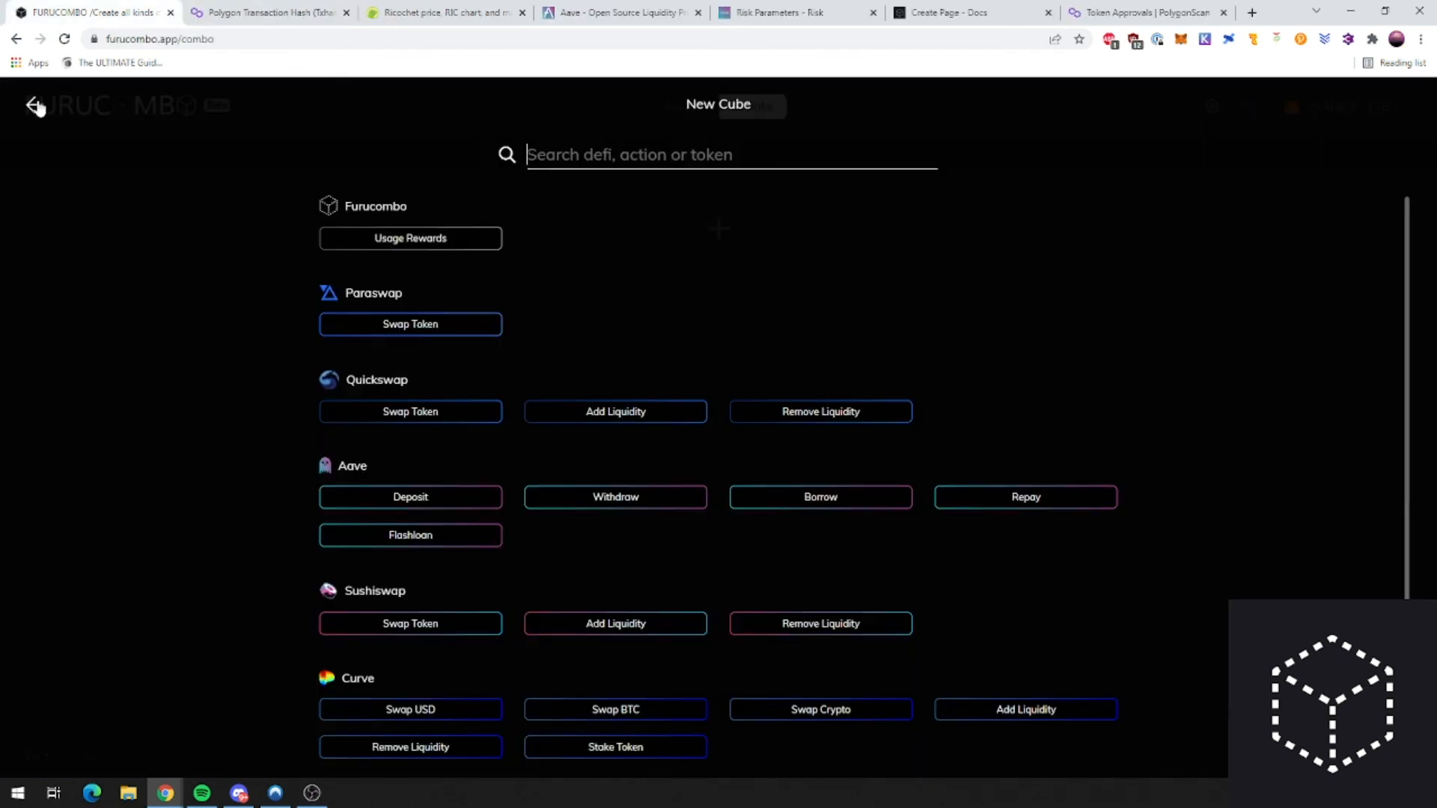
click(34, 106)
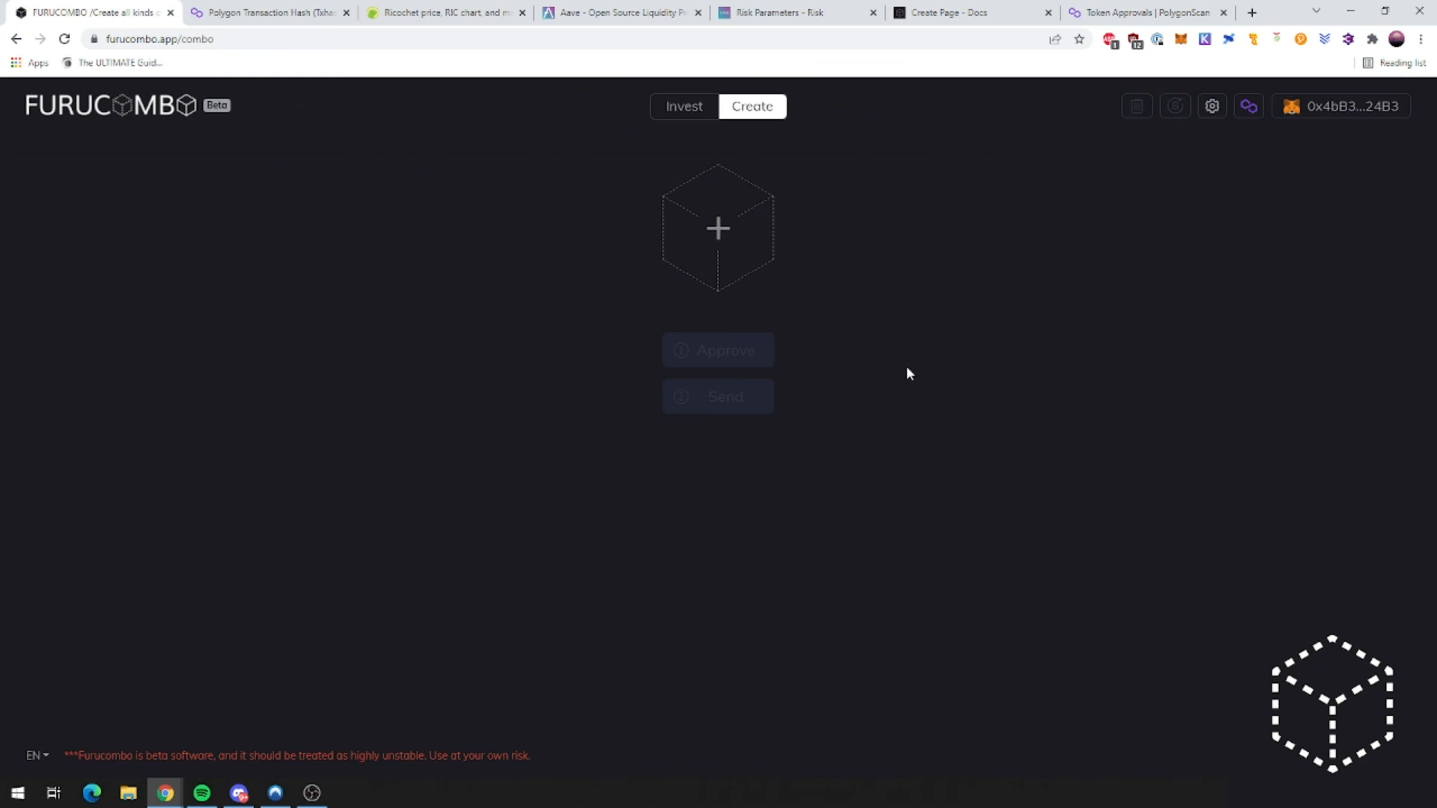
click(793, 12)
Step: Scroll through the Risk Parameters table, then switch to Furucombo's Create Page docs
scroll(650, 416, up, 3)
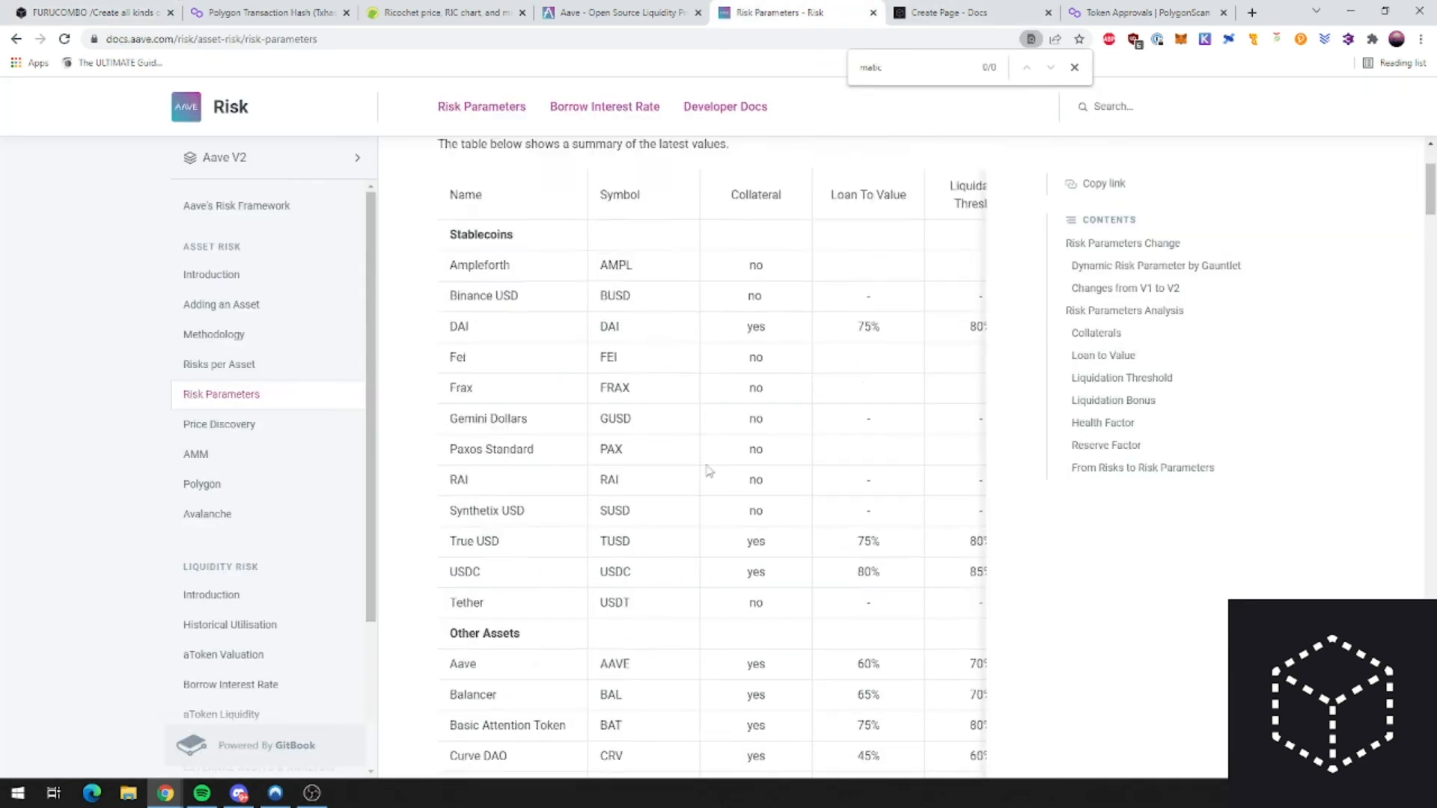
scroll(737, 422, down, 2)
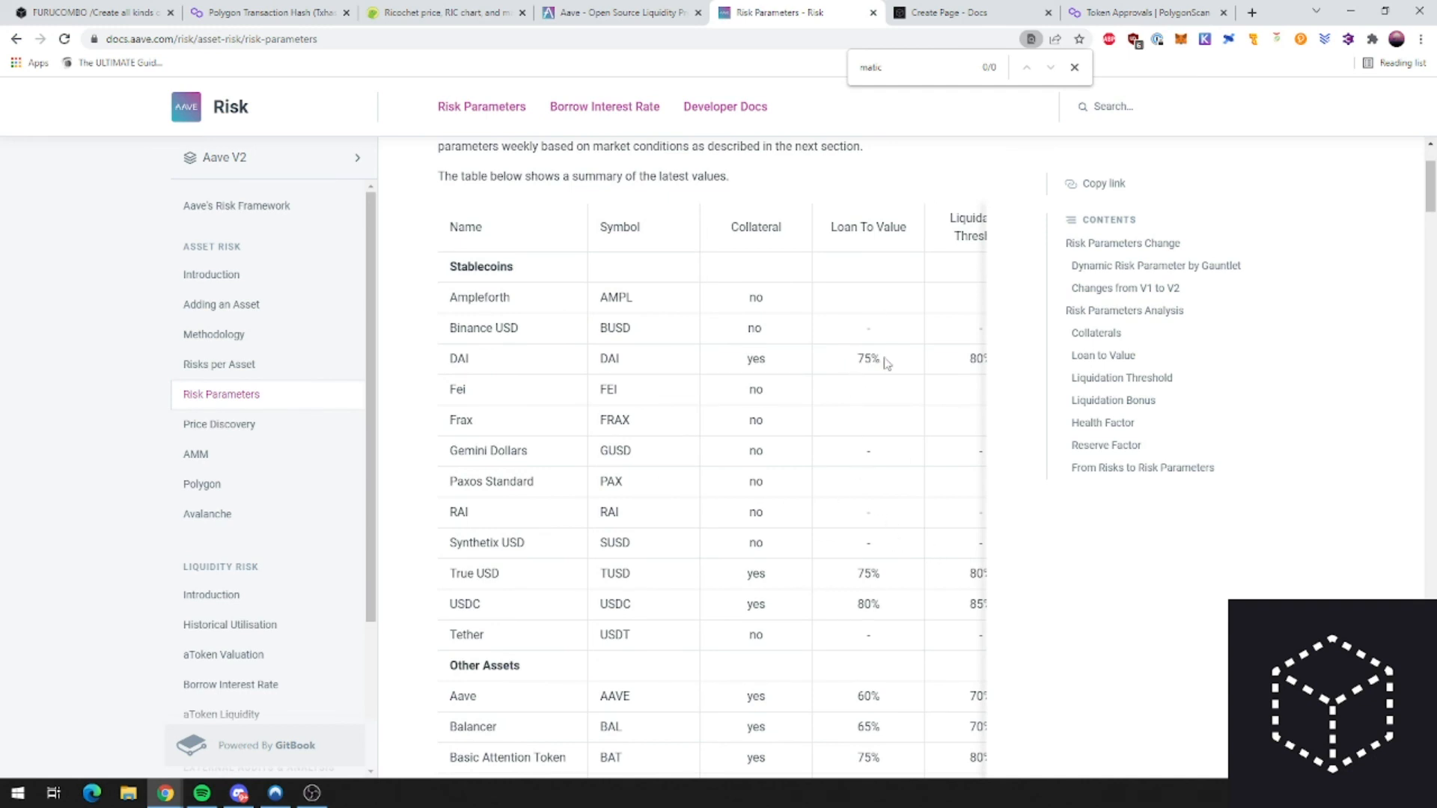
click(942, 13)
scroll(741, 610, up, 4)
Step: Highlight the 'What is Add Funds?' and 'What is Return Funds?' headings, then return to Furucombo
triple_click(453, 186)
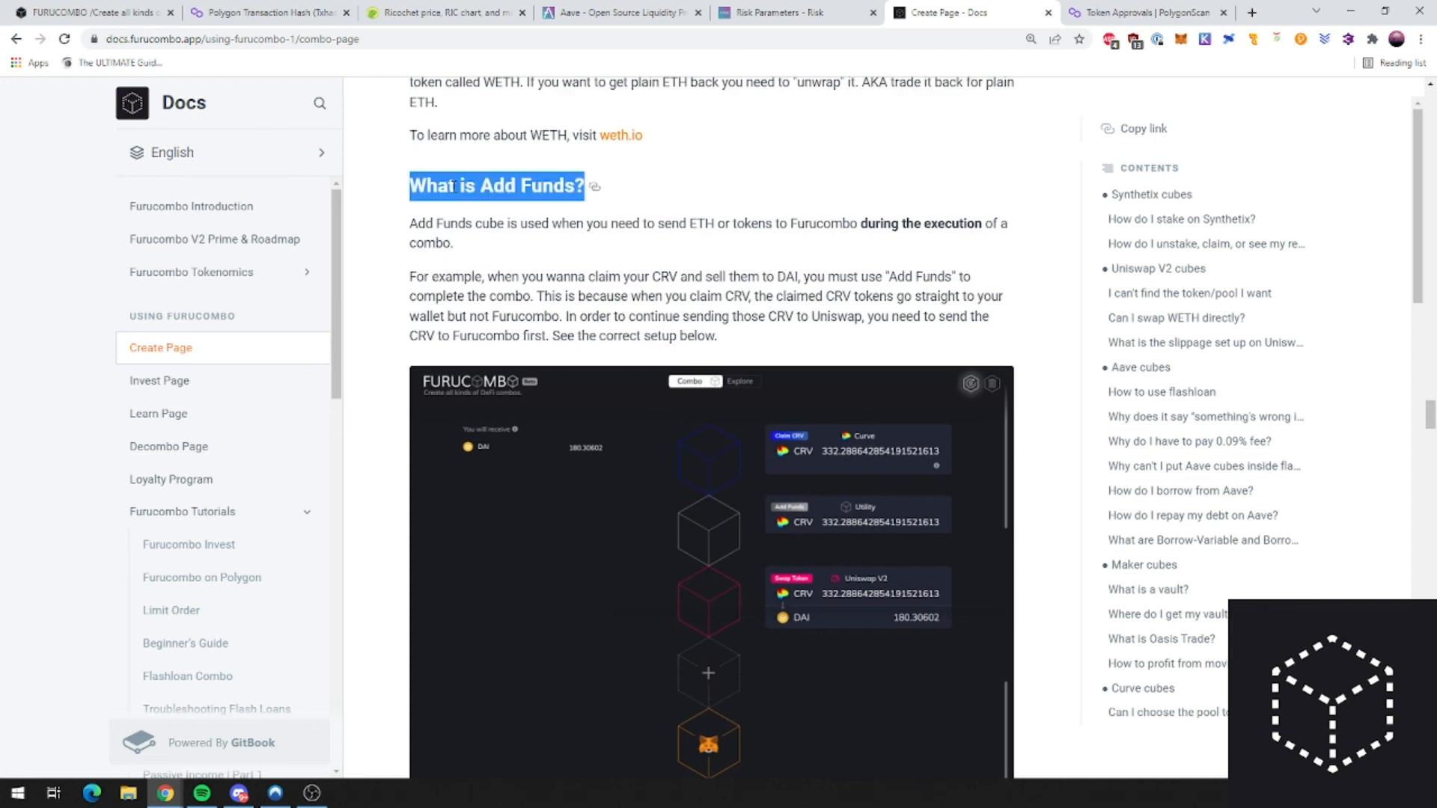
double_click(489, 191)
scroll(490, 340, down, 6)
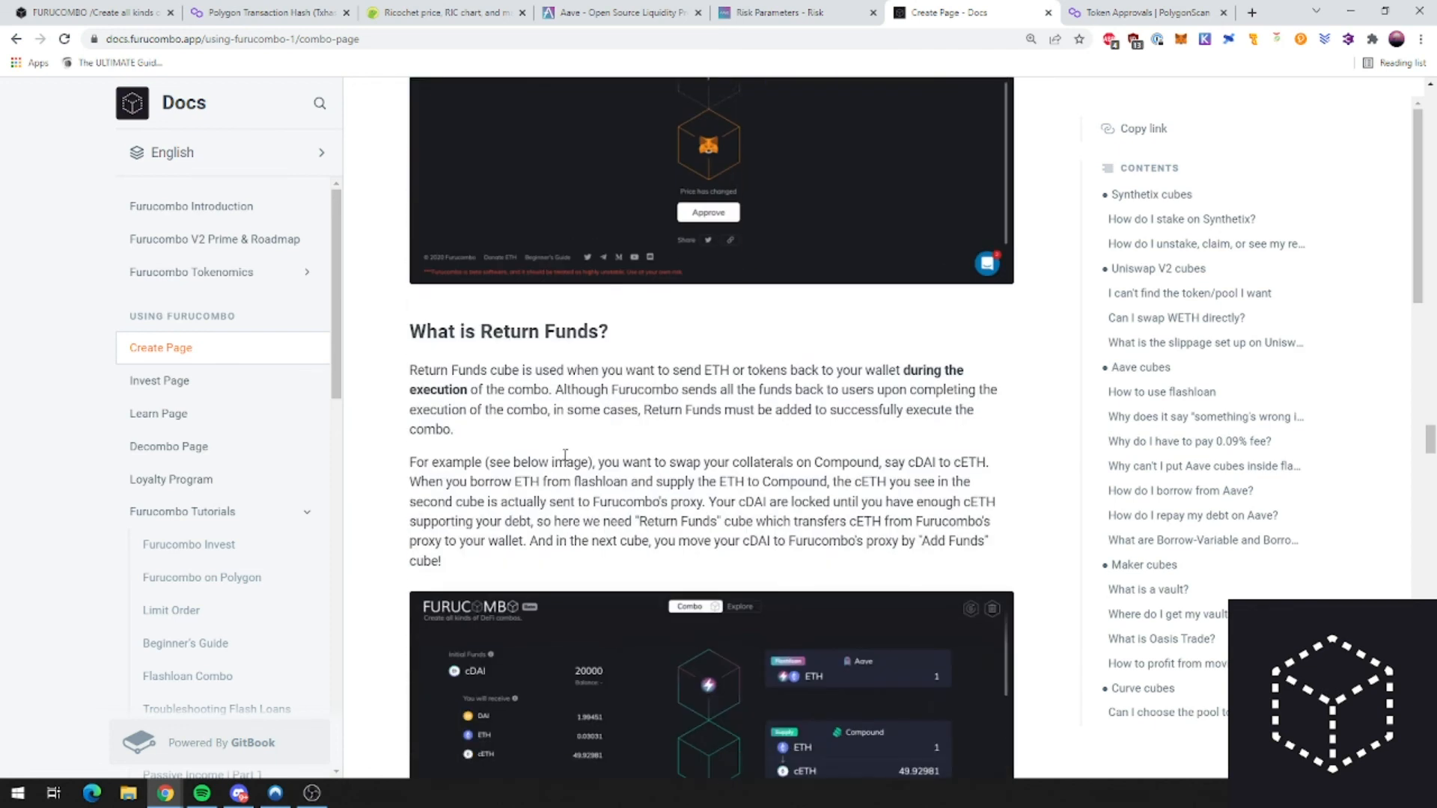
triple_click(494, 341)
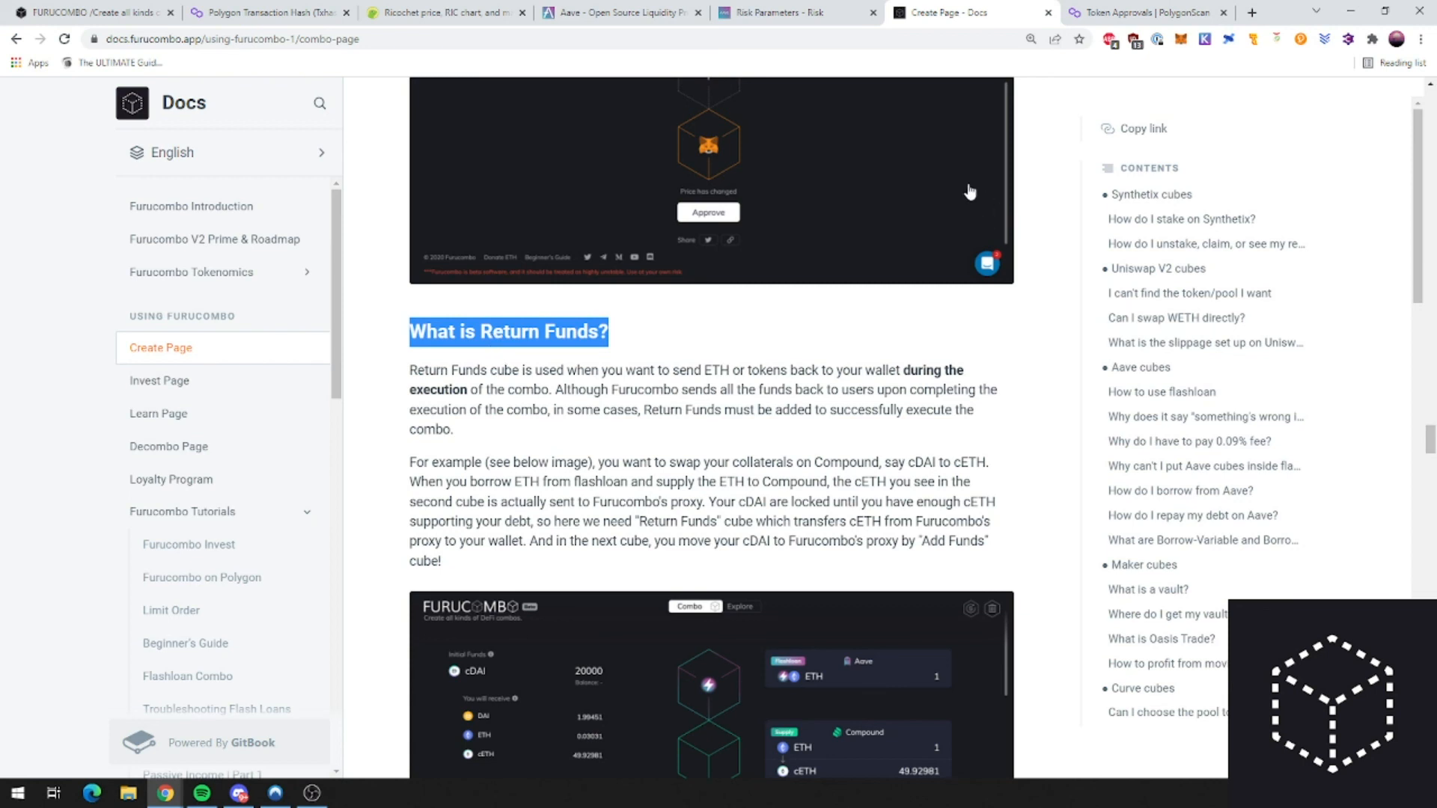
click(786, 13)
click(82, 9)
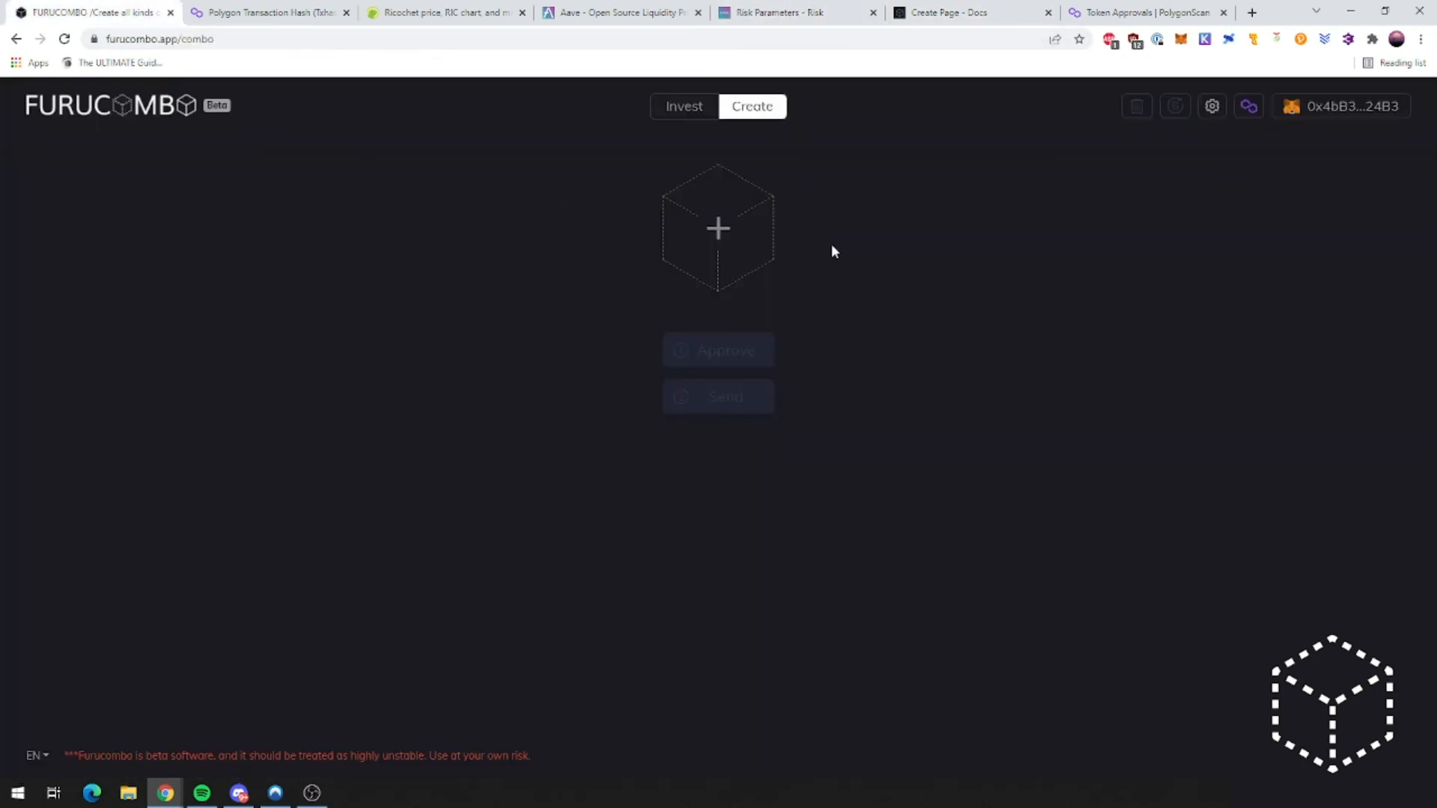
Step: Browse the new cube actions down to the Utility group, then close the list
click(715, 233)
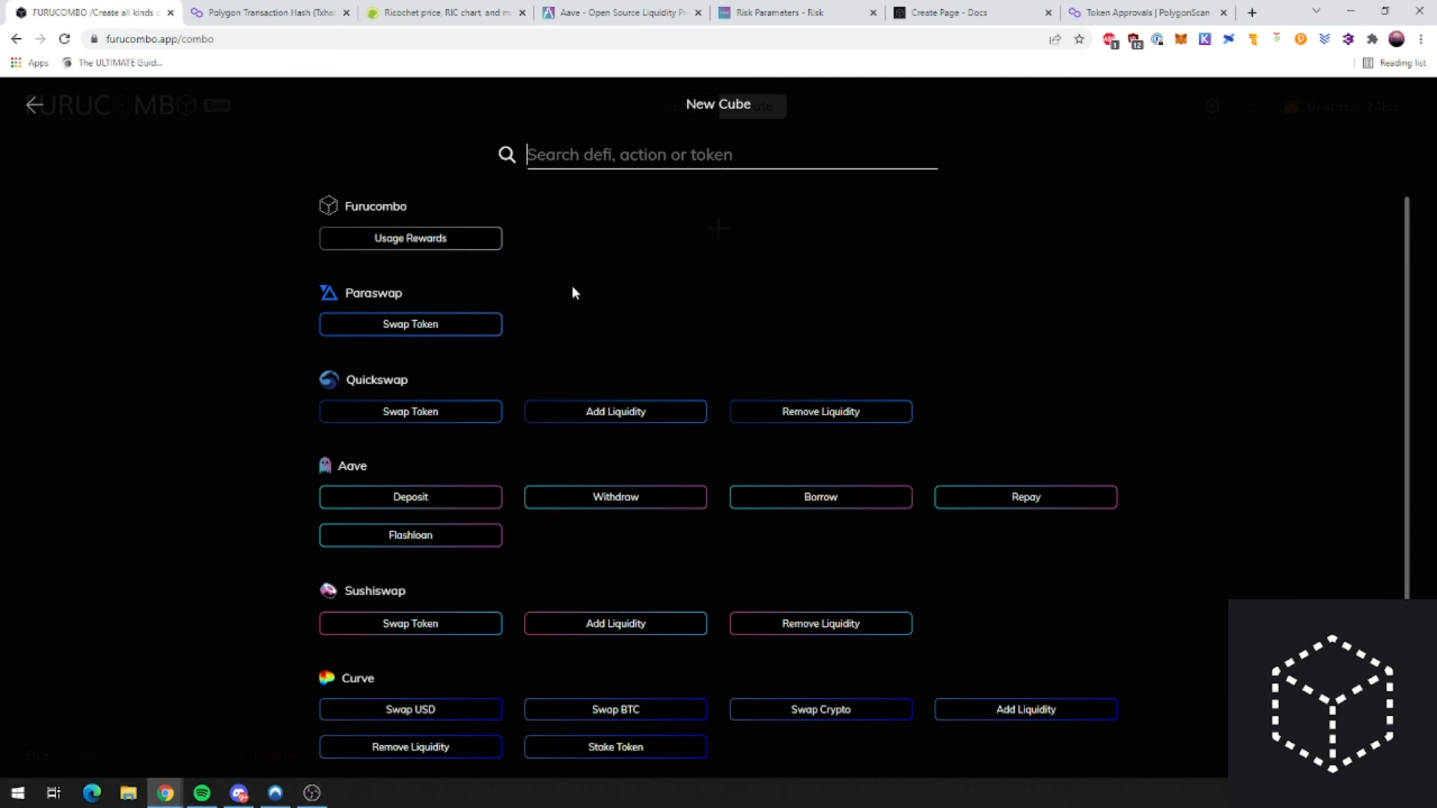
scroll(531, 304, down, 1)
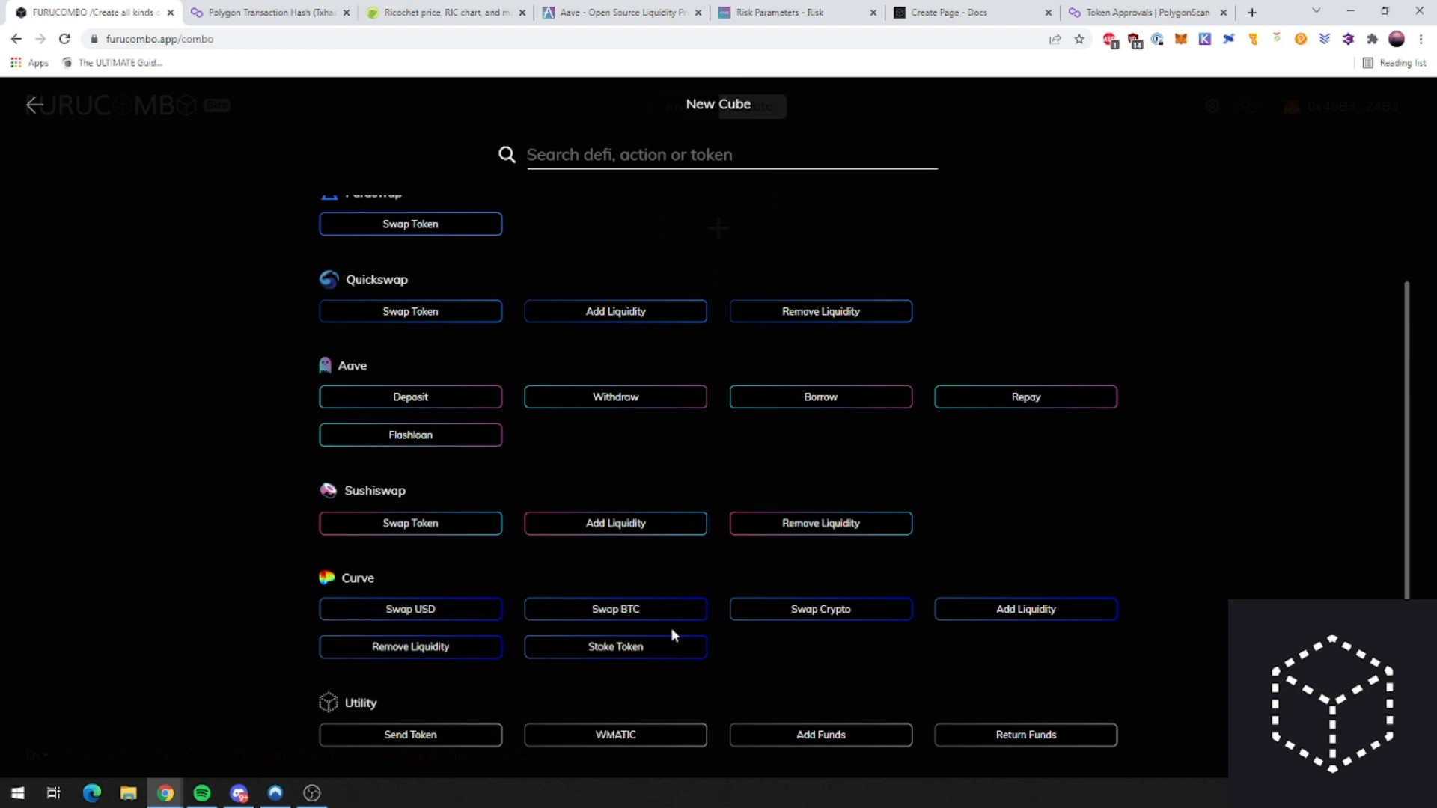
click(29, 110)
Step: Reopen the action list, highlight the Aave heading, then switch to the Return Funds docs
click(717, 226)
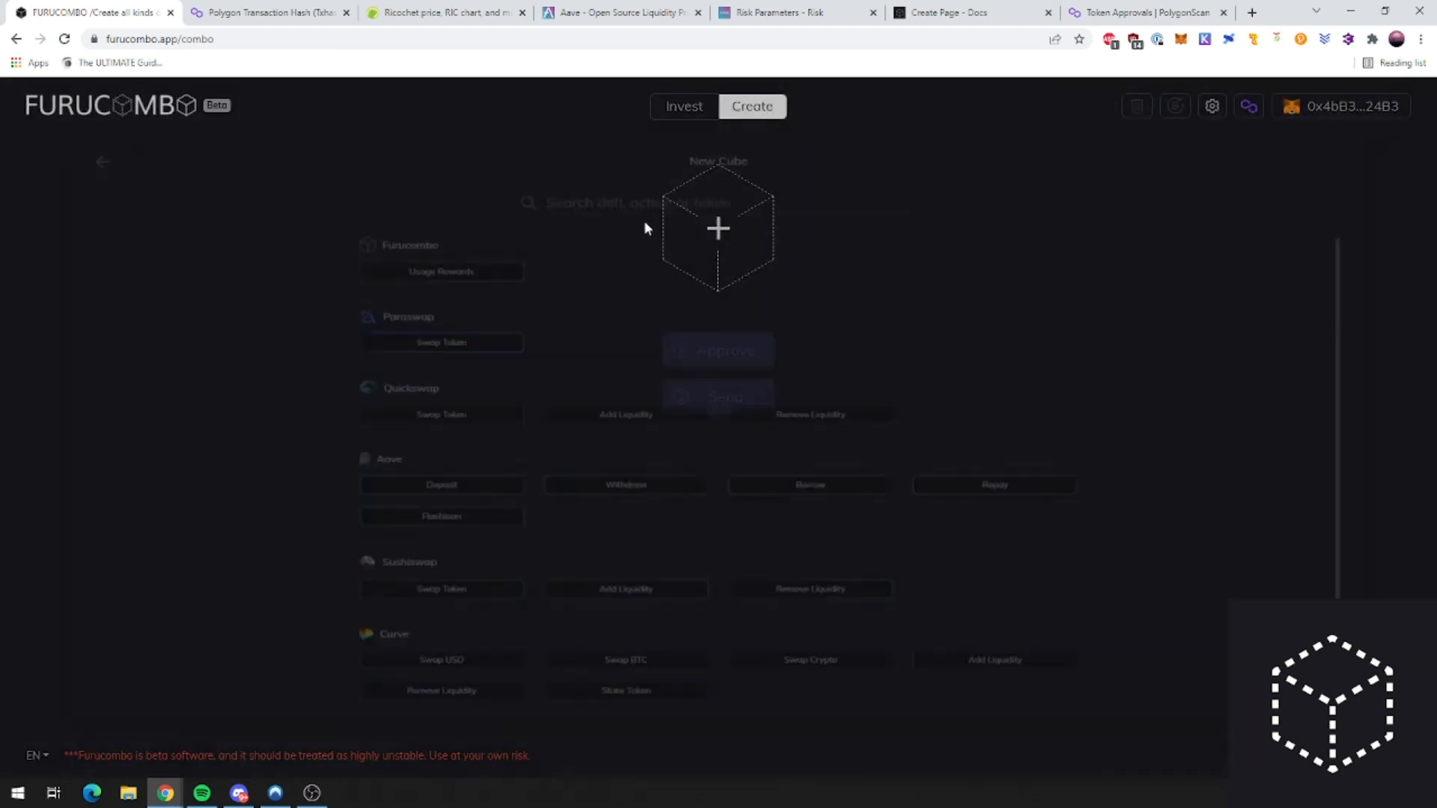
drag(370, 473, 337, 473)
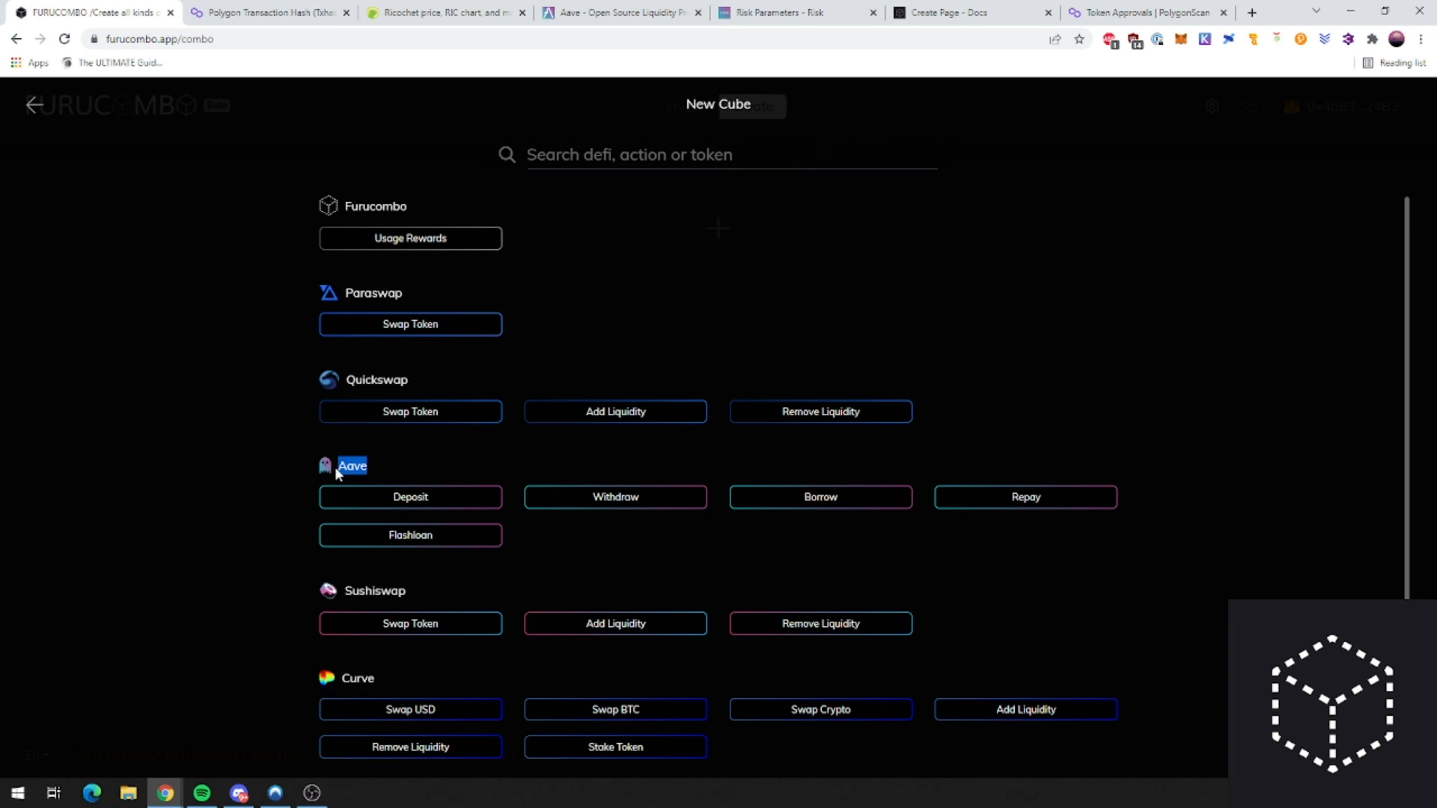
click(396, 470)
drag(338, 469, 370, 469)
click(953, 541)
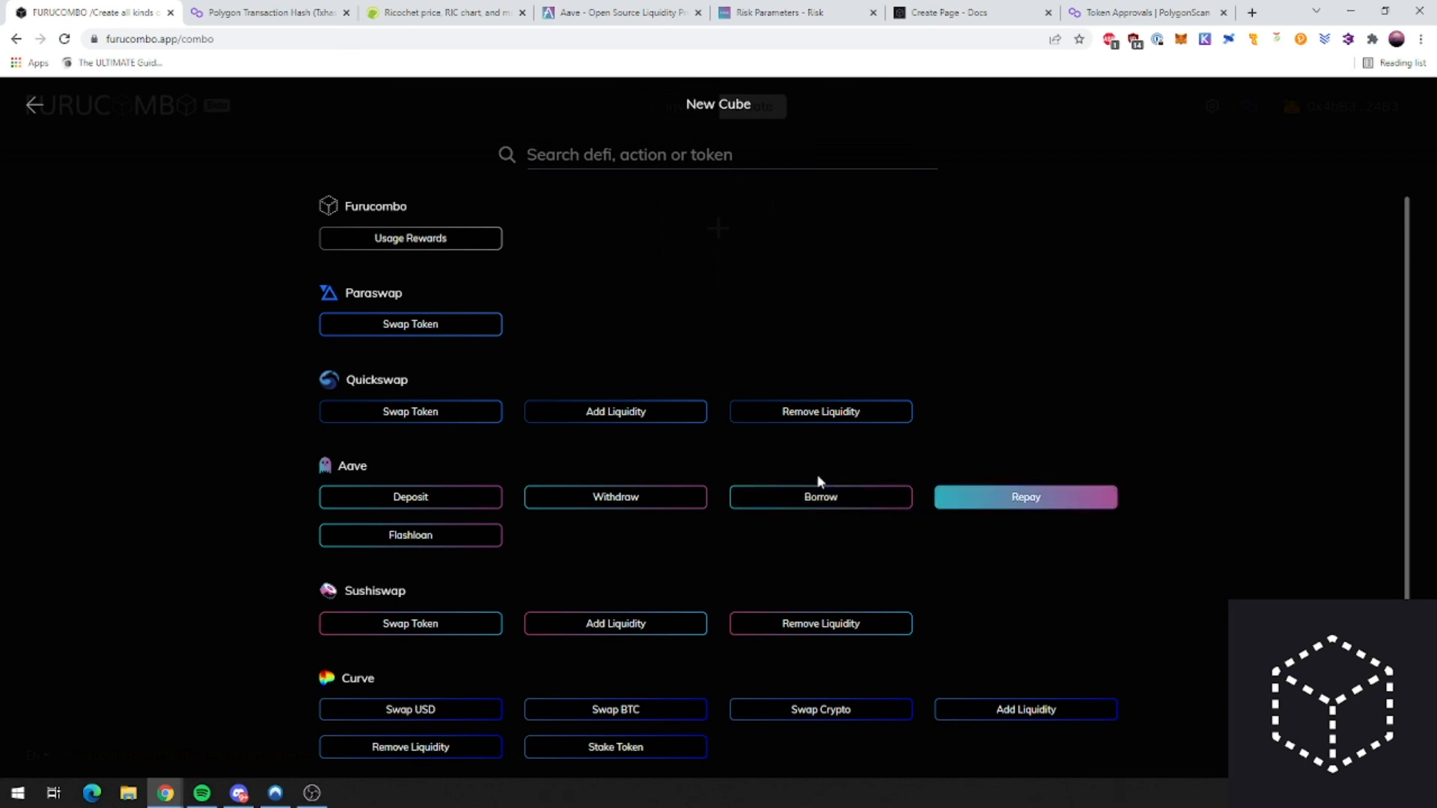
click(965, 12)
Step: Mark 'Add' in the 'What is Add Funds?' heading, then return to the Furucombo cube list
click(511, 335)
scroll(512, 335, up, 7)
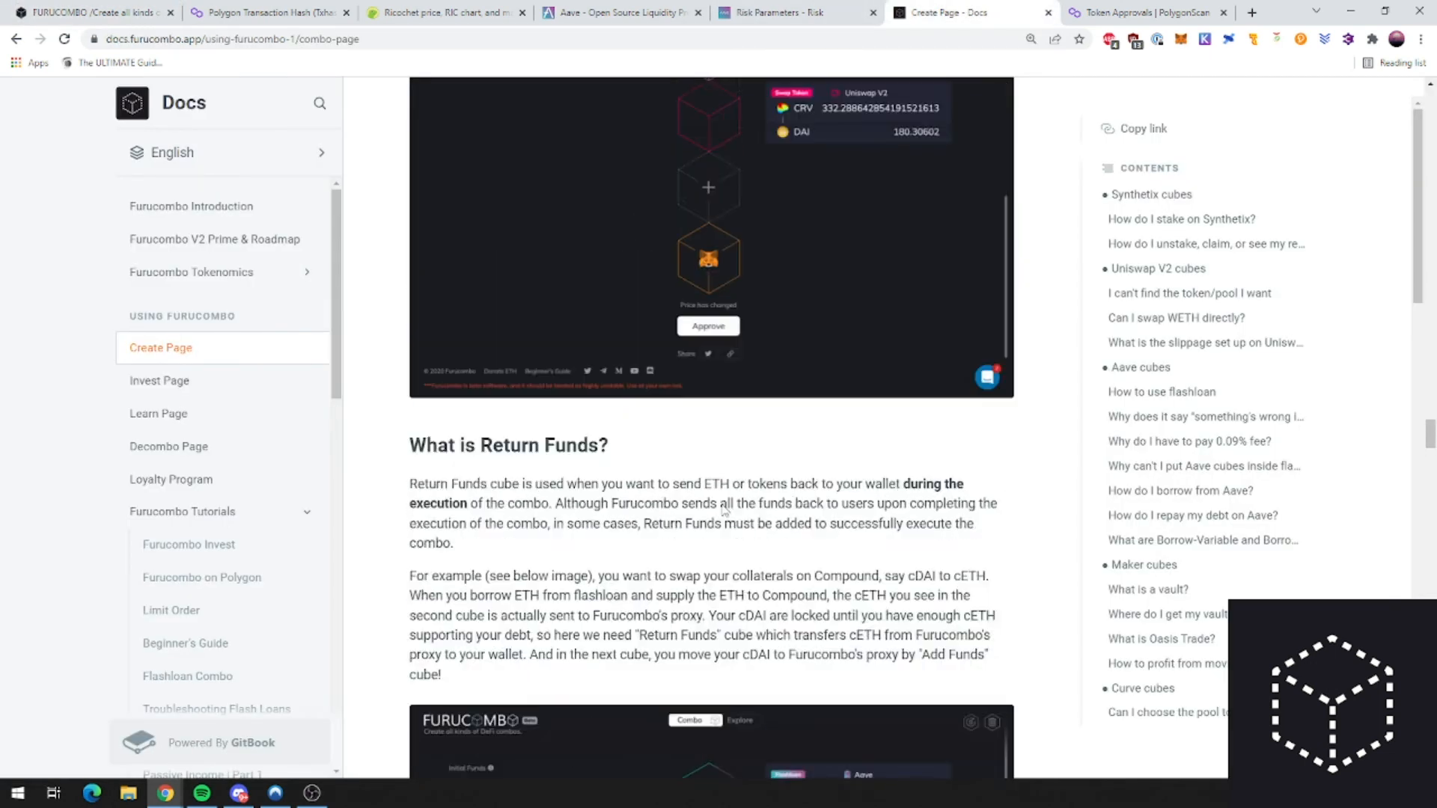
double_click(500, 111)
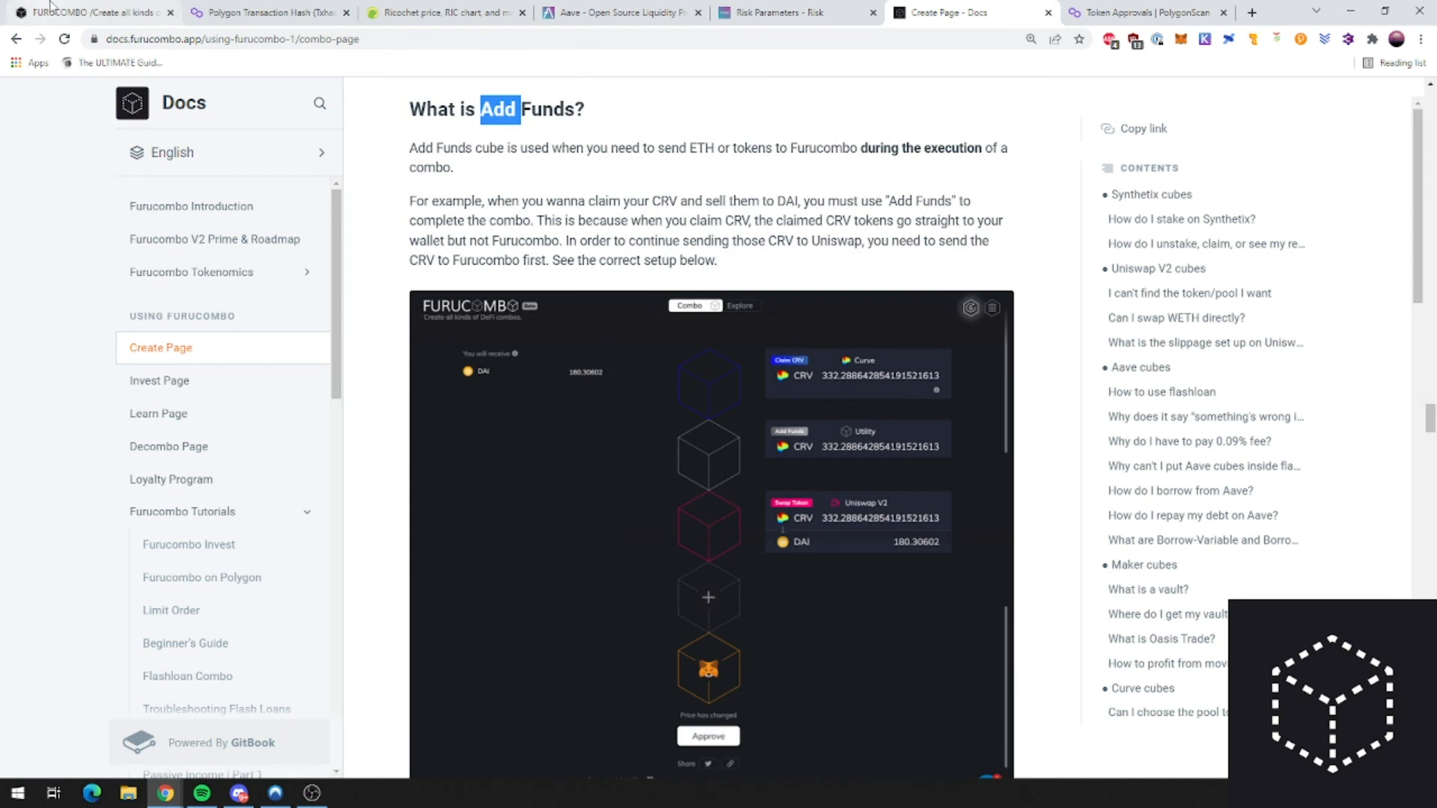
click(51, 7)
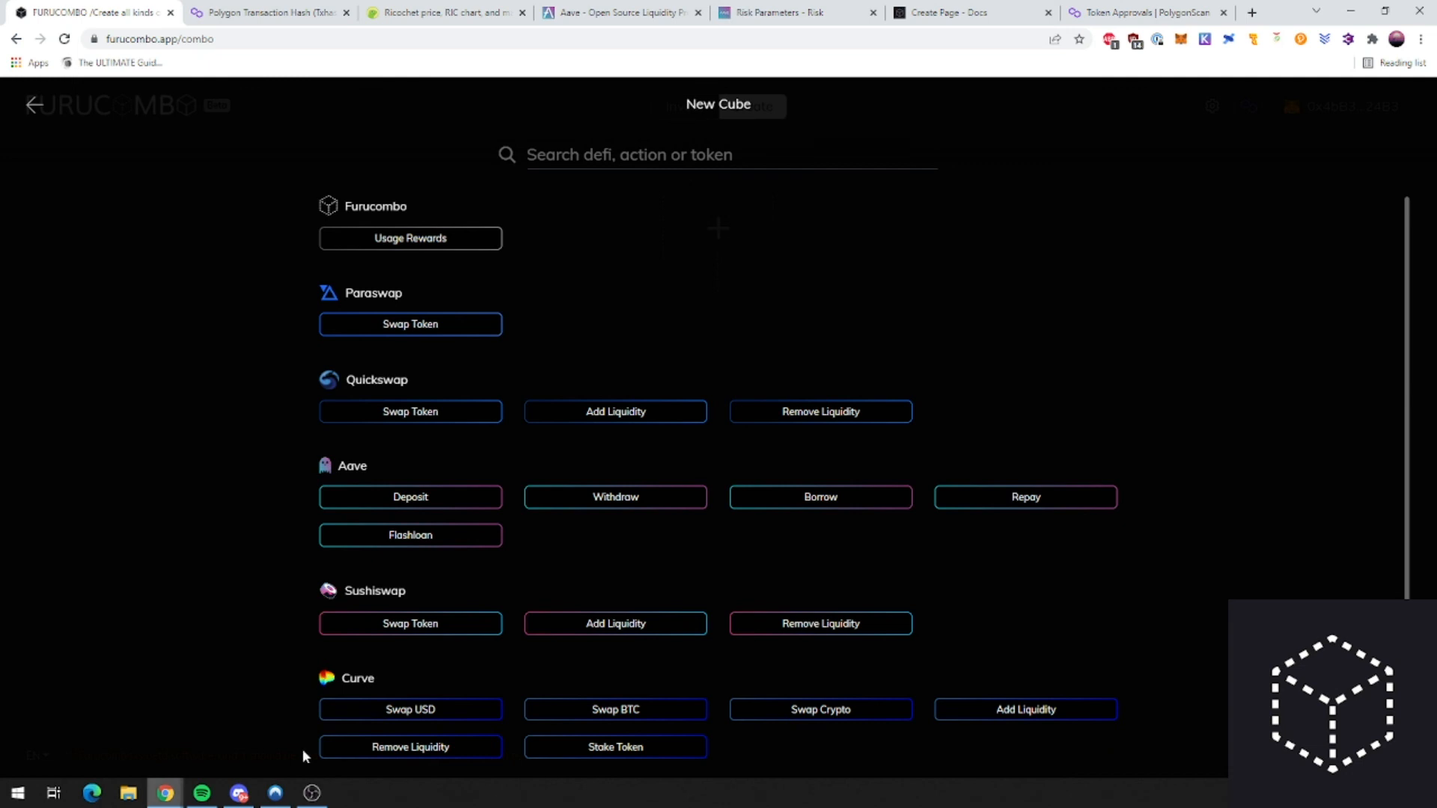
Step: Close the cube list, glance at Transaction Settings, then search PolygonScan's Token Approvals for the wallet
scroll(458, 609, down, 1)
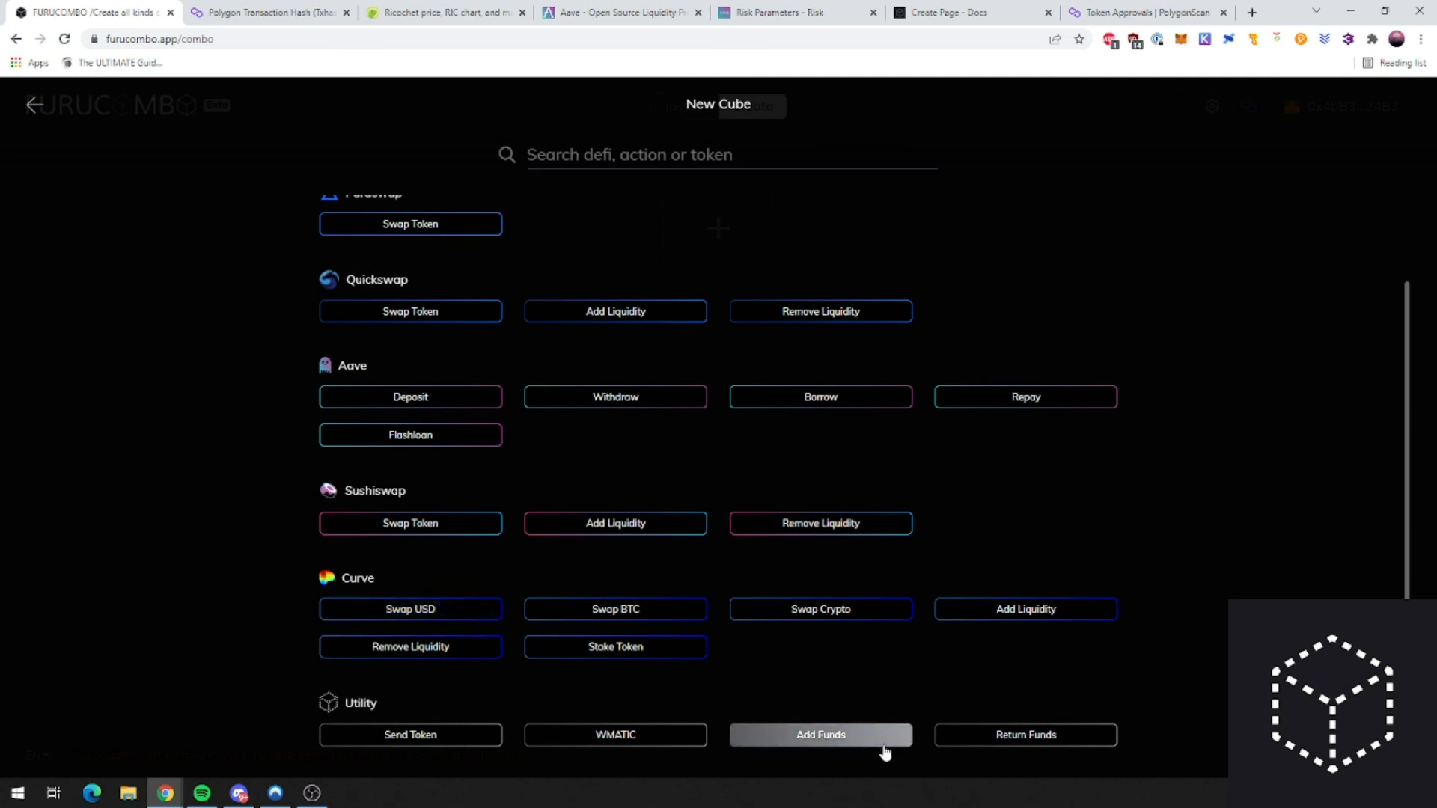
click(33, 107)
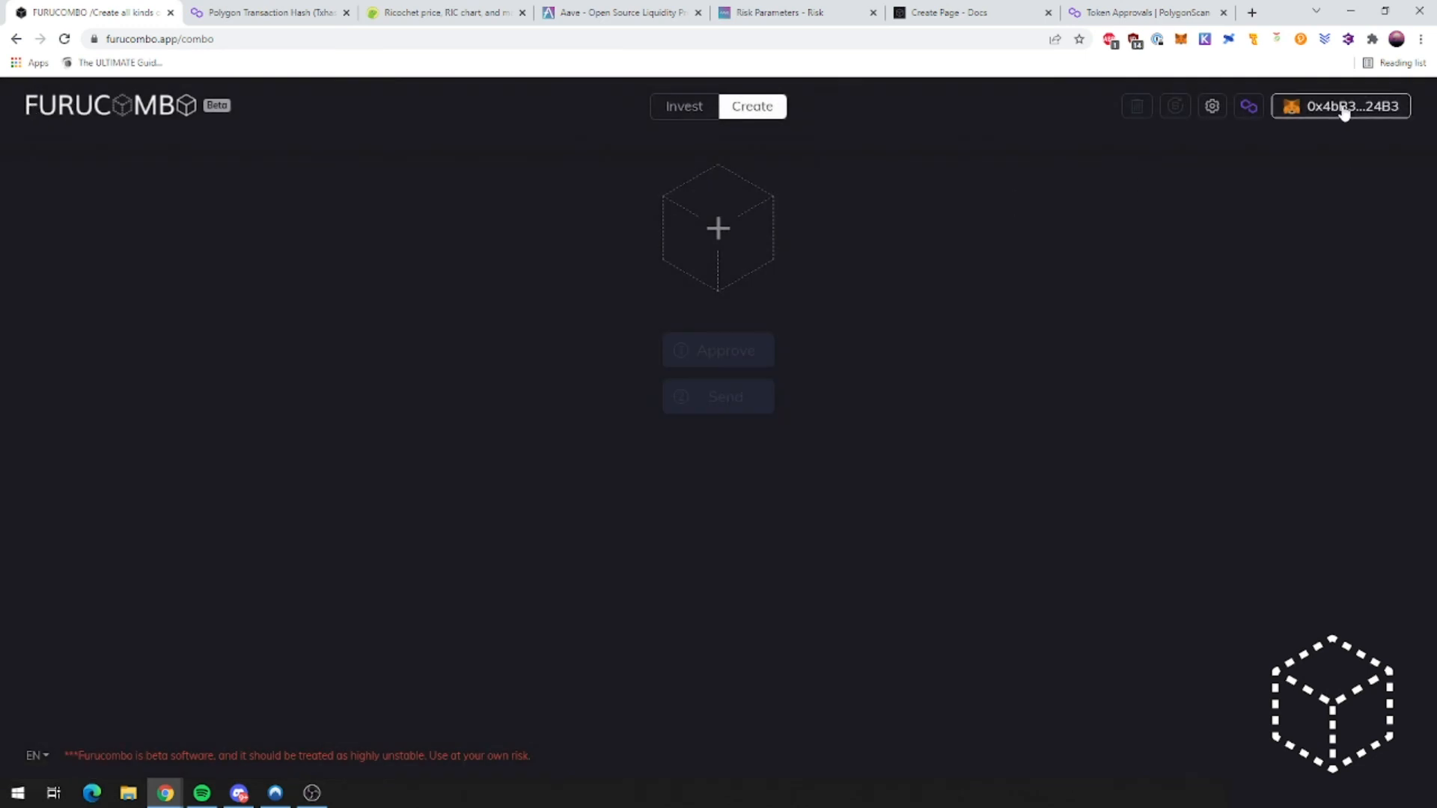
click(1212, 106)
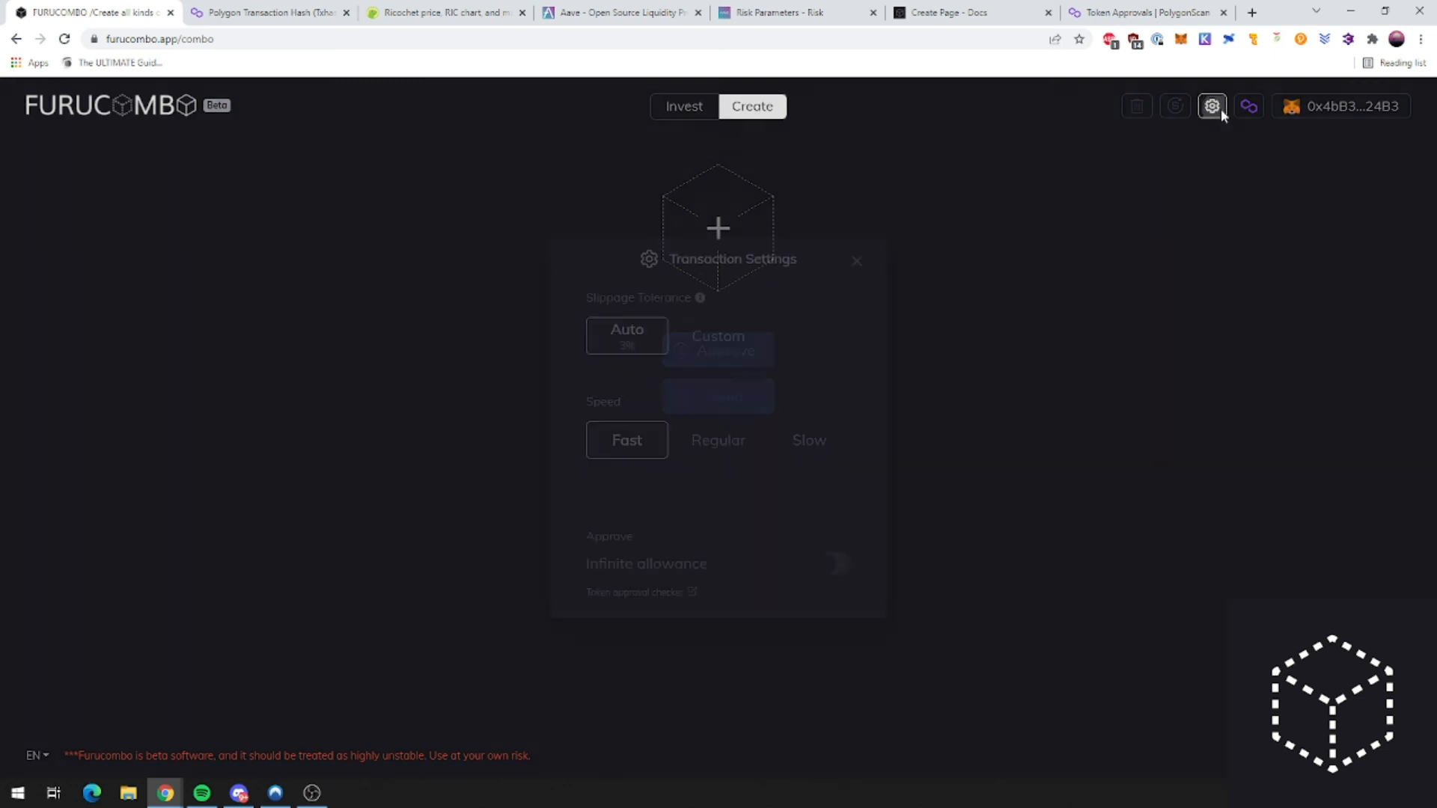
click(857, 261)
key(ctrl+9)
click(65, 39)
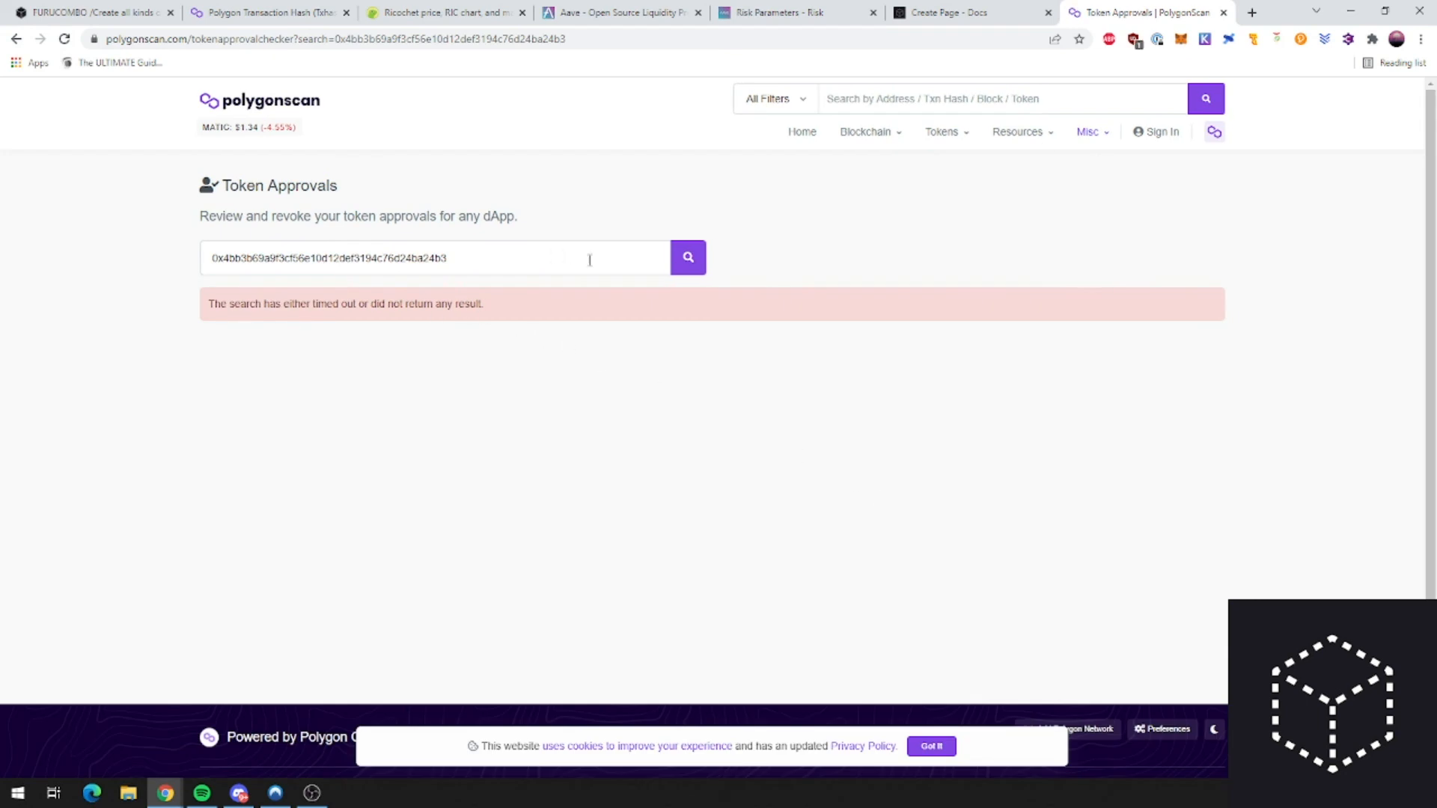
Step: Retry the Token Approvals search, view the Furucombo Proxy transaction details, then return to Furucombo
click(688, 258)
click(322, 13)
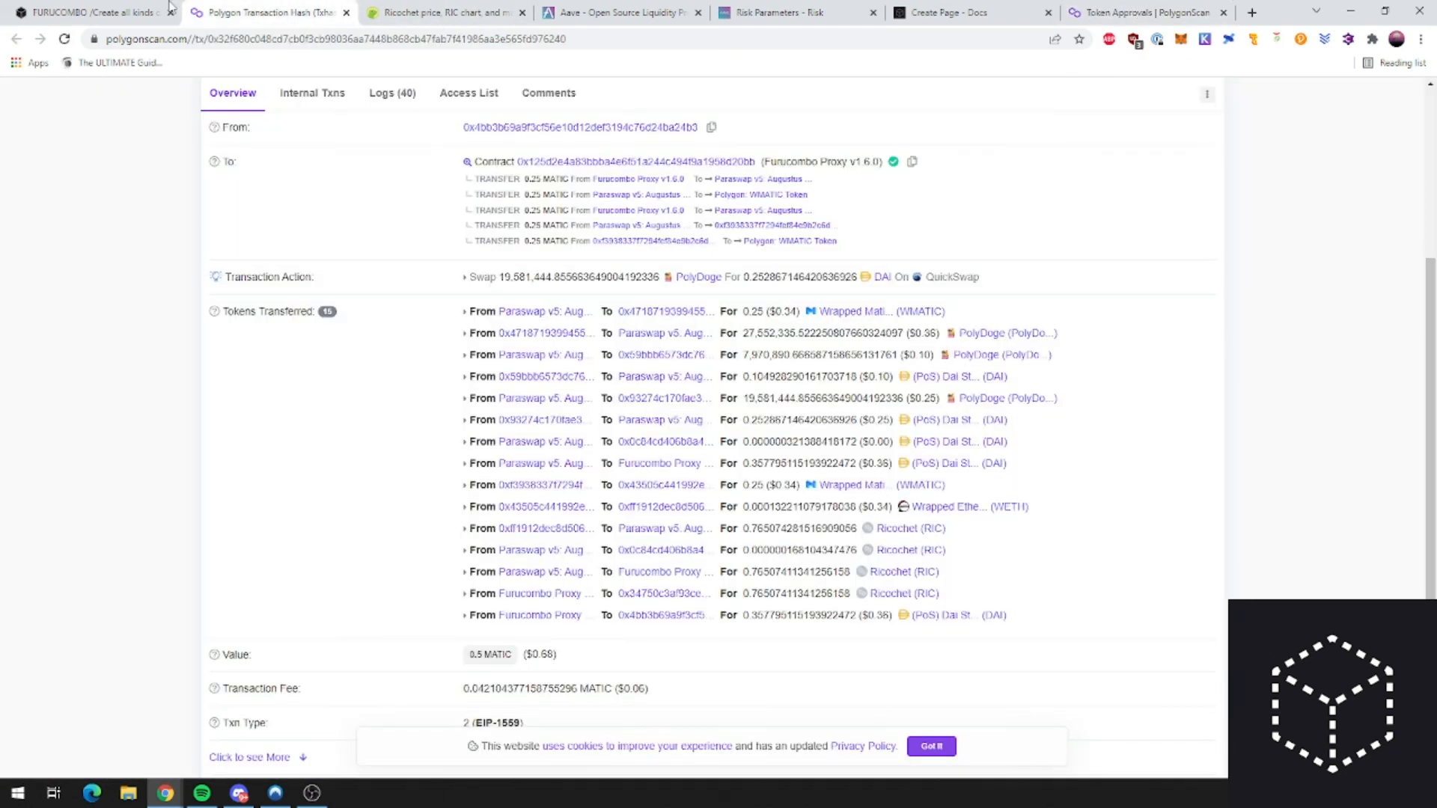
click(90, 12)
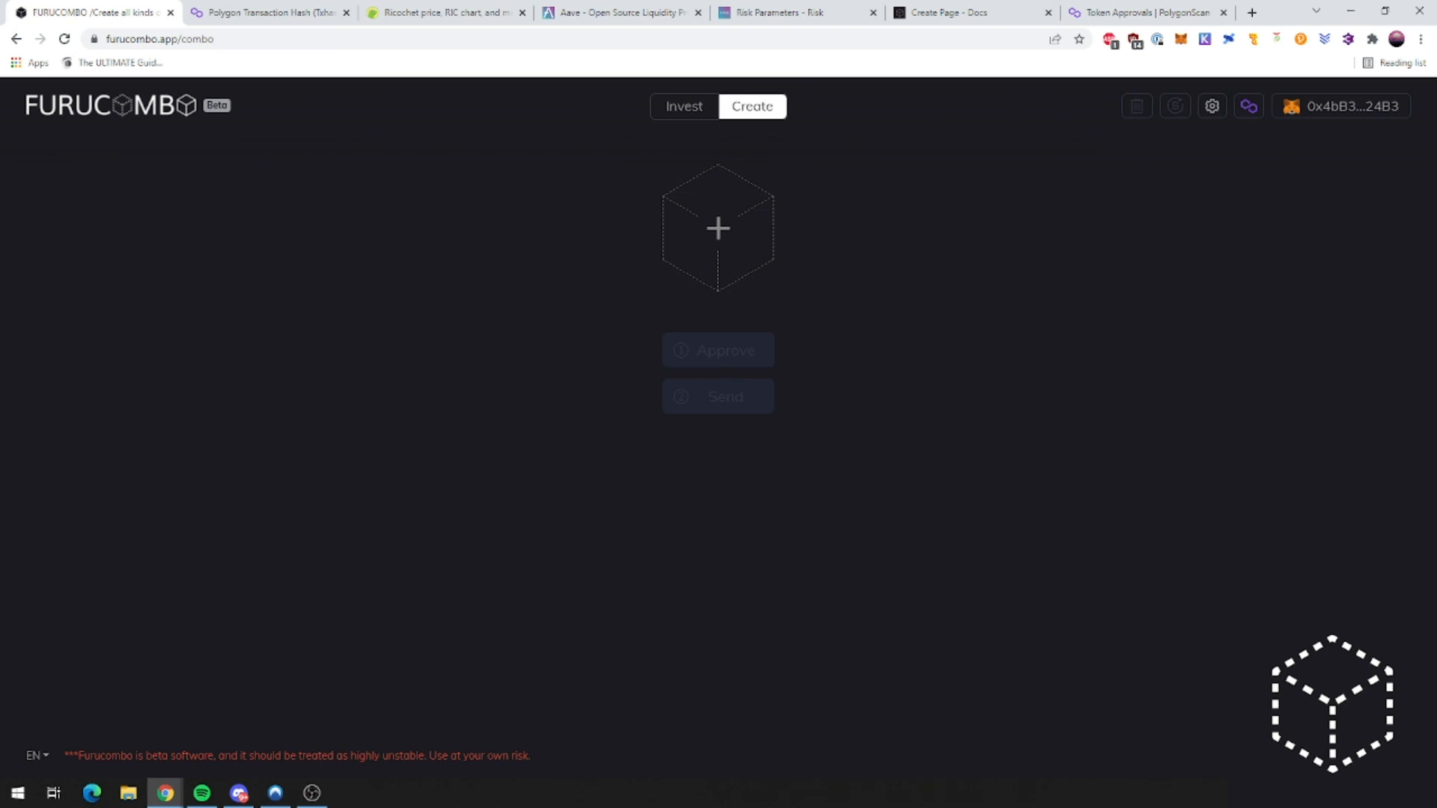
Step: Scroll through the Polygon new cube list, then close it
click(739, 224)
scroll(481, 452, down, 2)
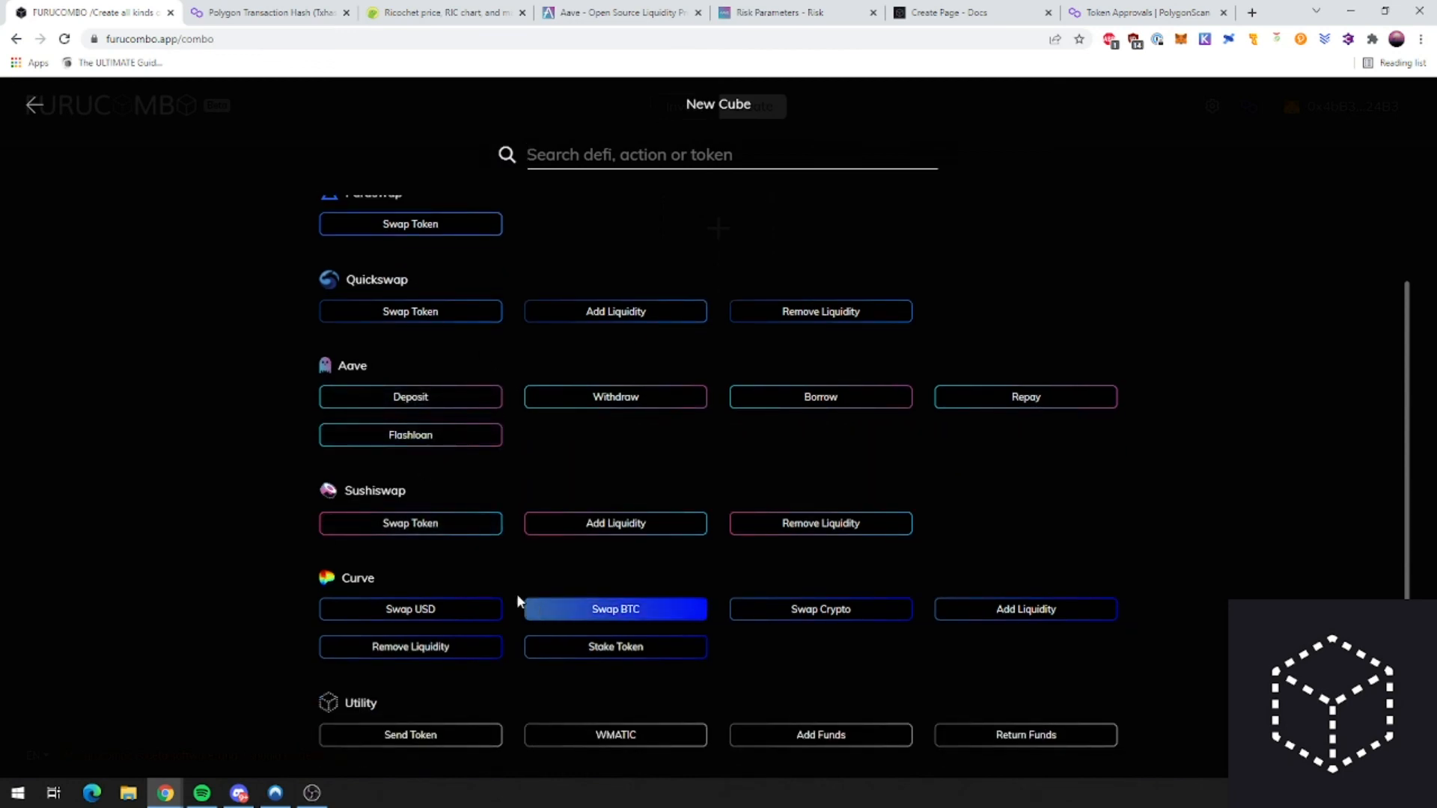
click(33, 105)
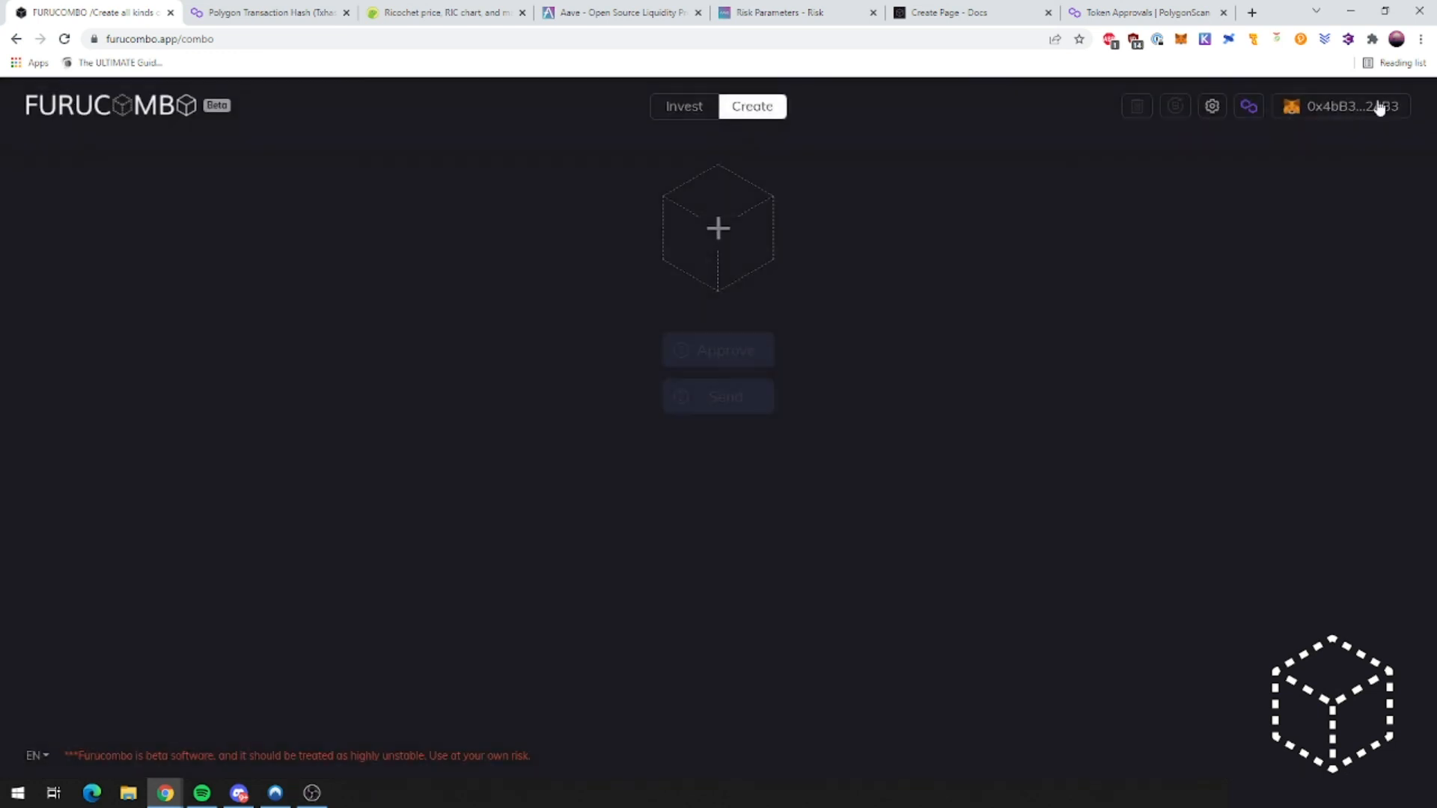
Step: Switch Furucombo to Ethereum, approving in MetaMask, and open the Ethereum cube list
click(1247, 106)
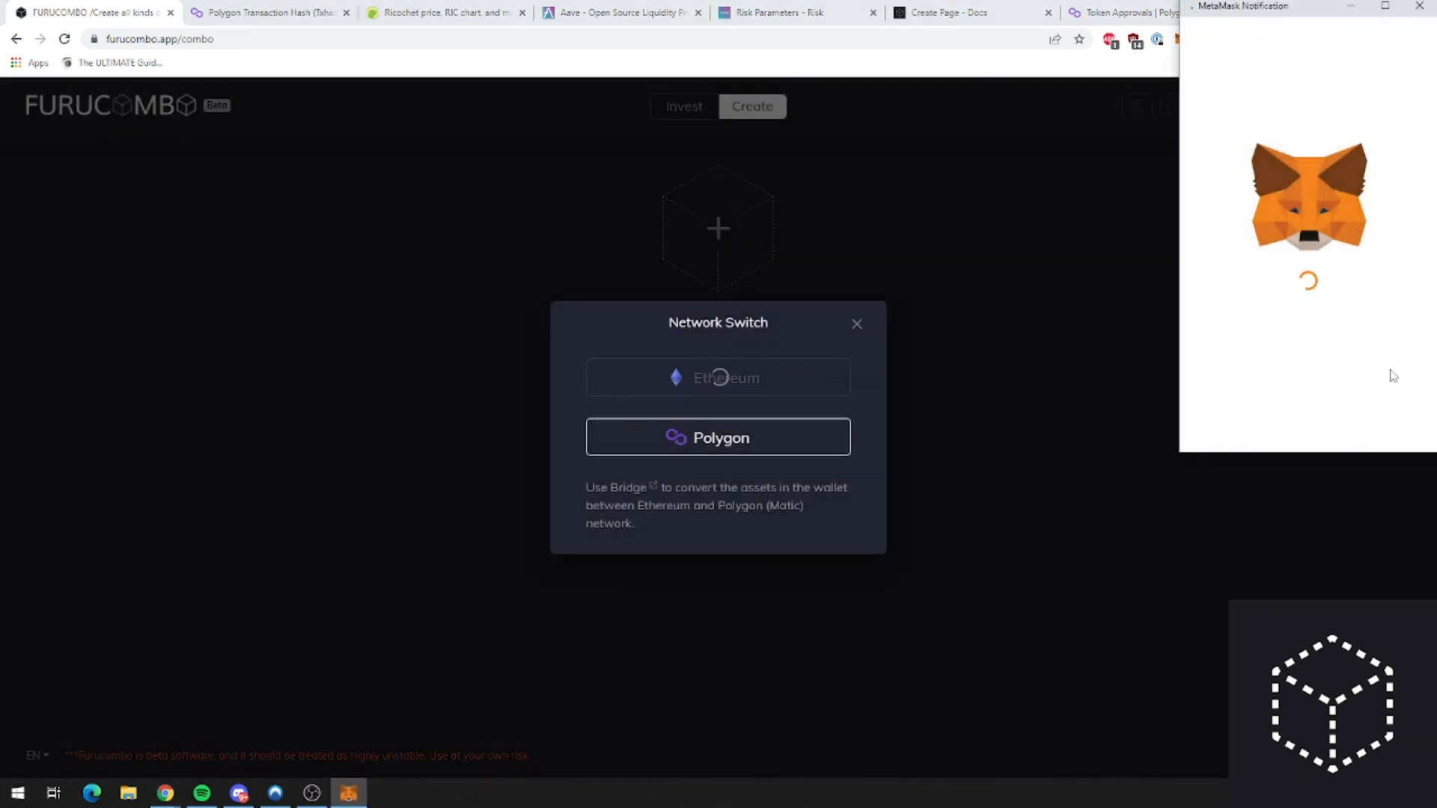
click(1368, 422)
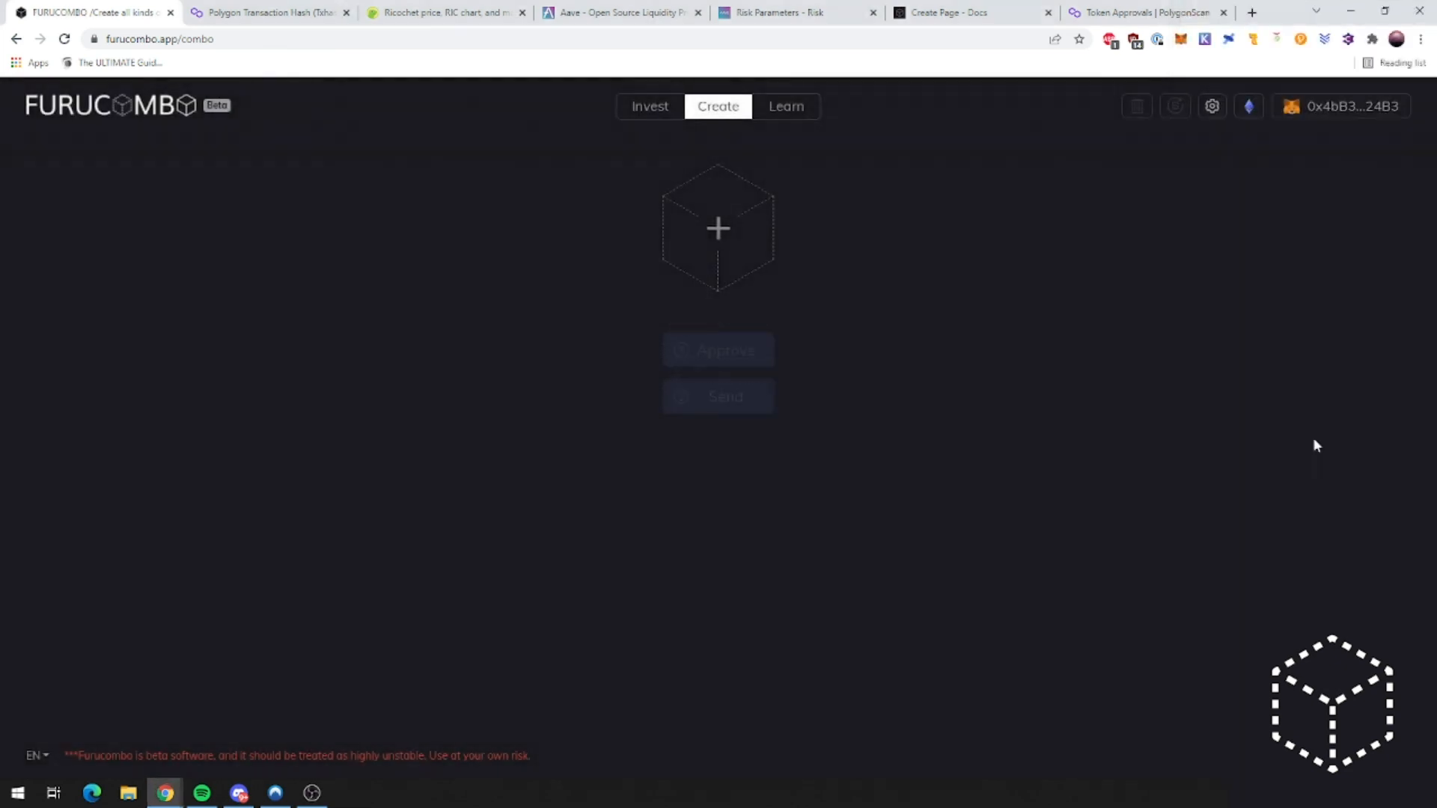
click(723, 234)
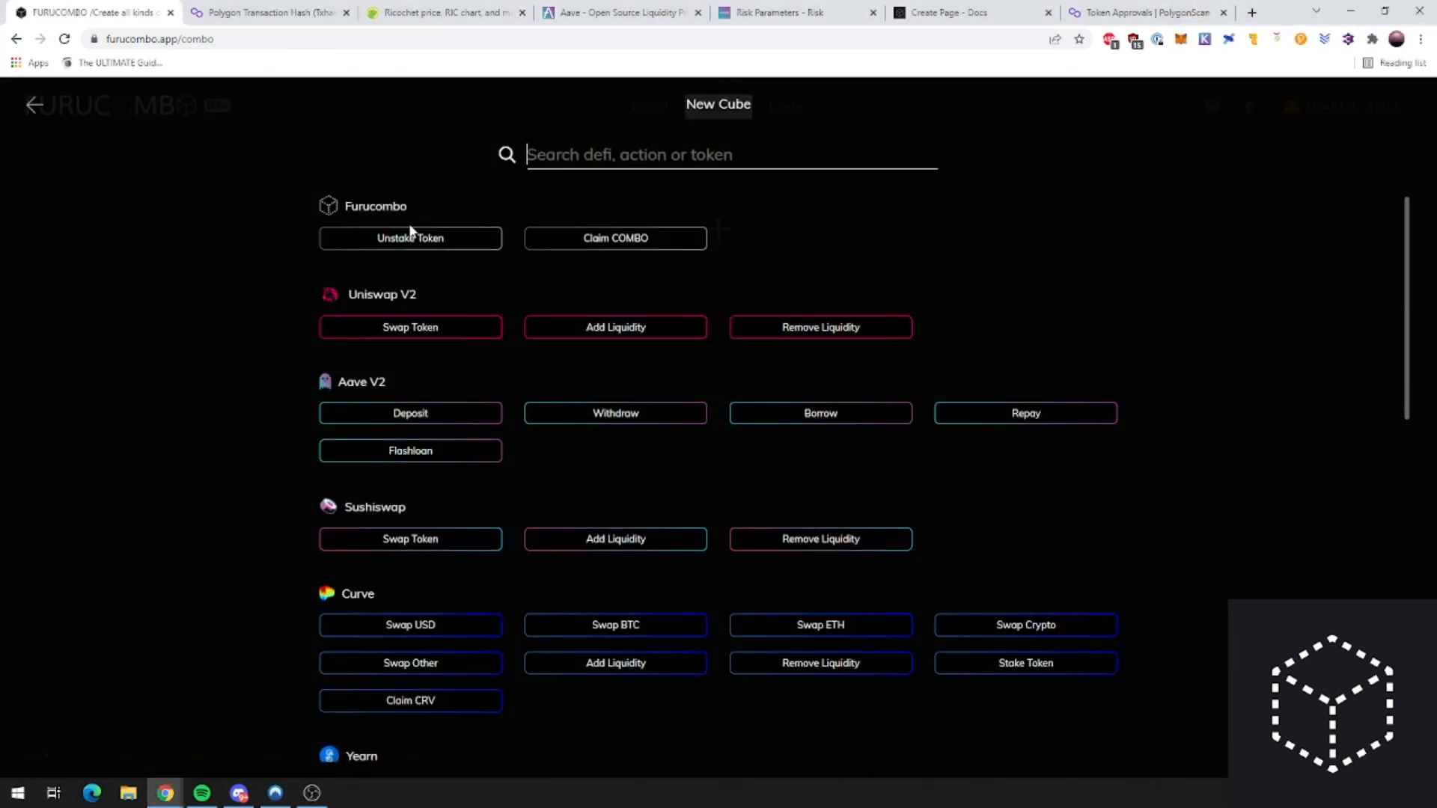
Step: Scroll the Ethereum cube list past Uniswap V2, Aave V2, Curve and Yearn to Utility, then close it
scroll(443, 405, down, 4)
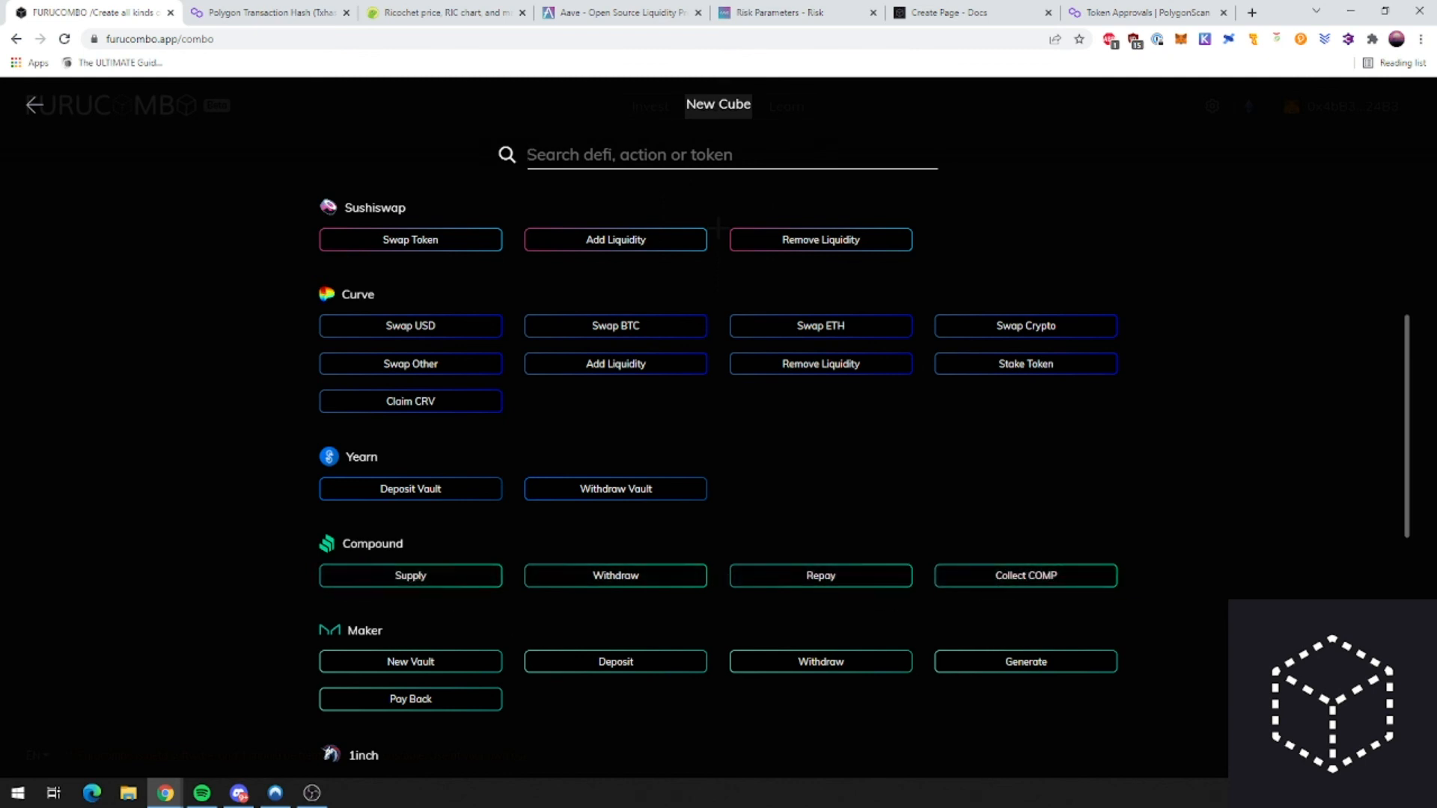
scroll(404, 545, down, 3)
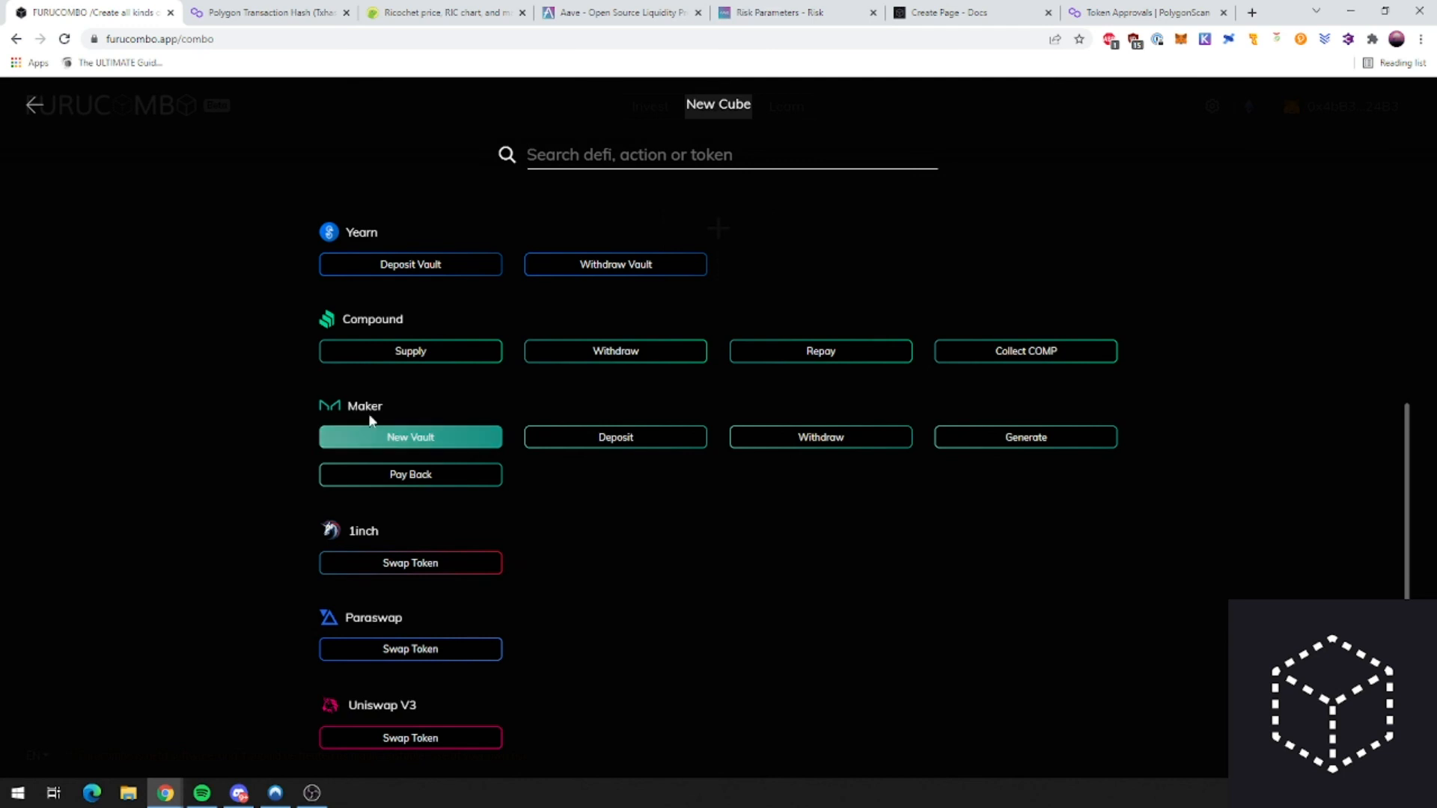
scroll(478, 585, down, 3)
scroll(558, 620, down, 2)
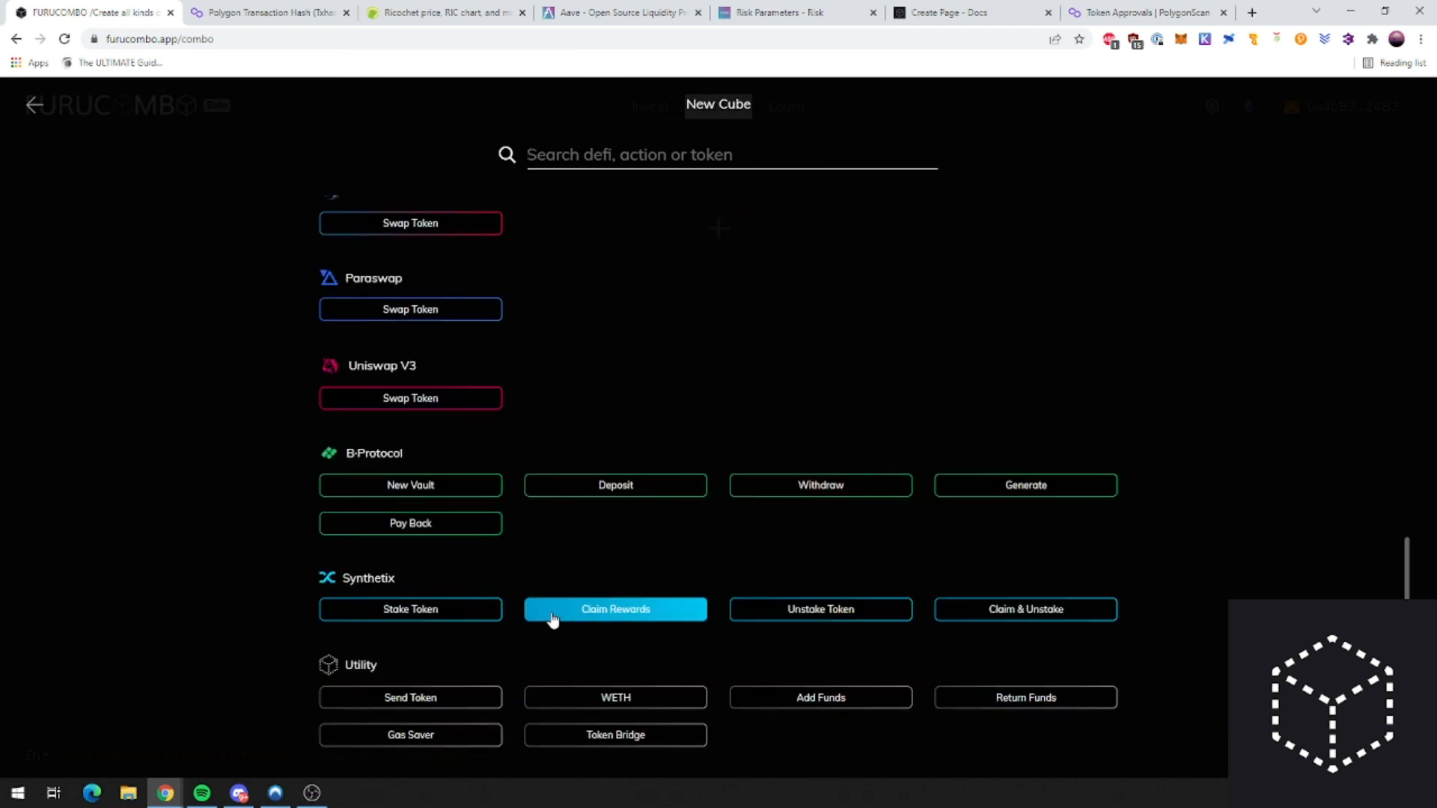
scroll(552, 620, up, 10)
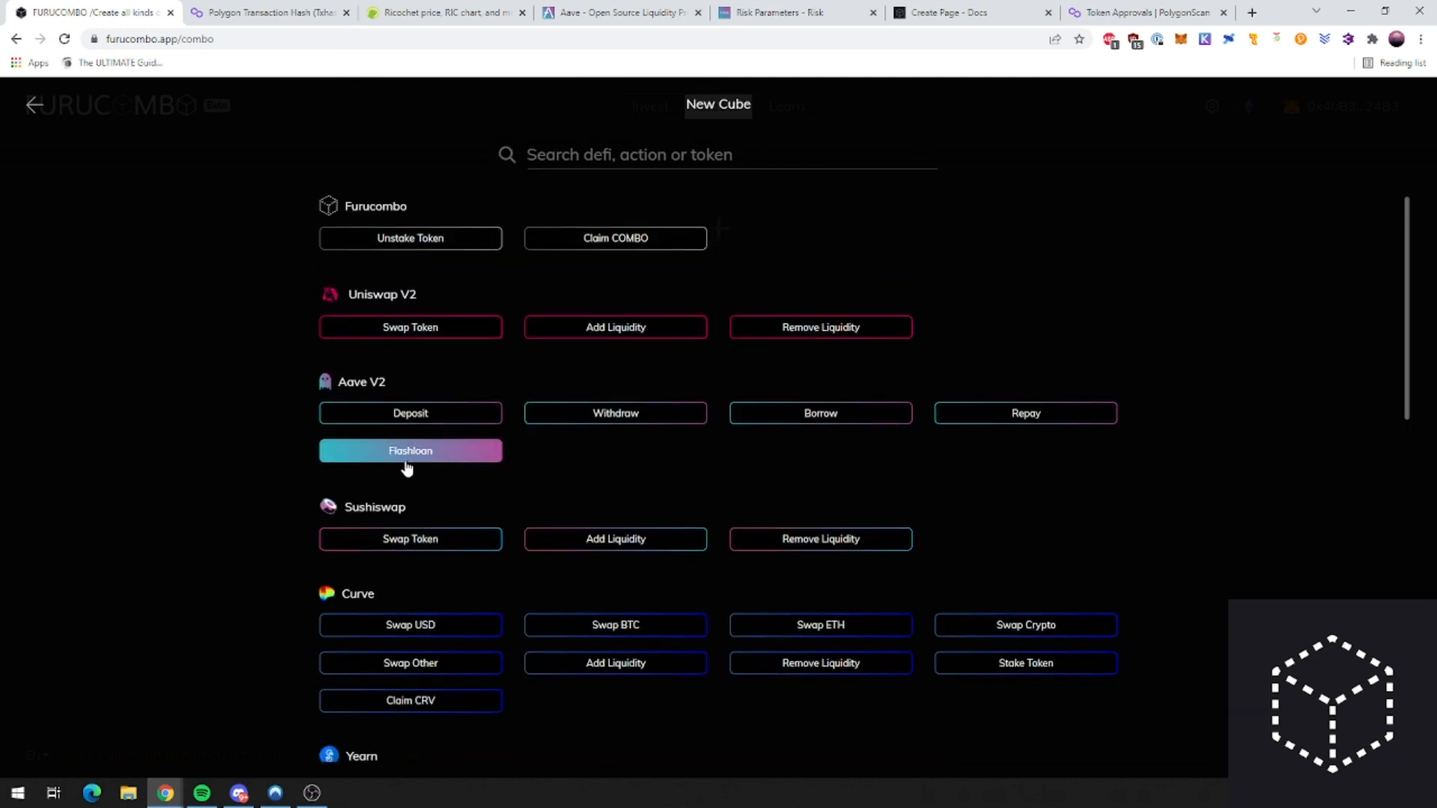
click(35, 112)
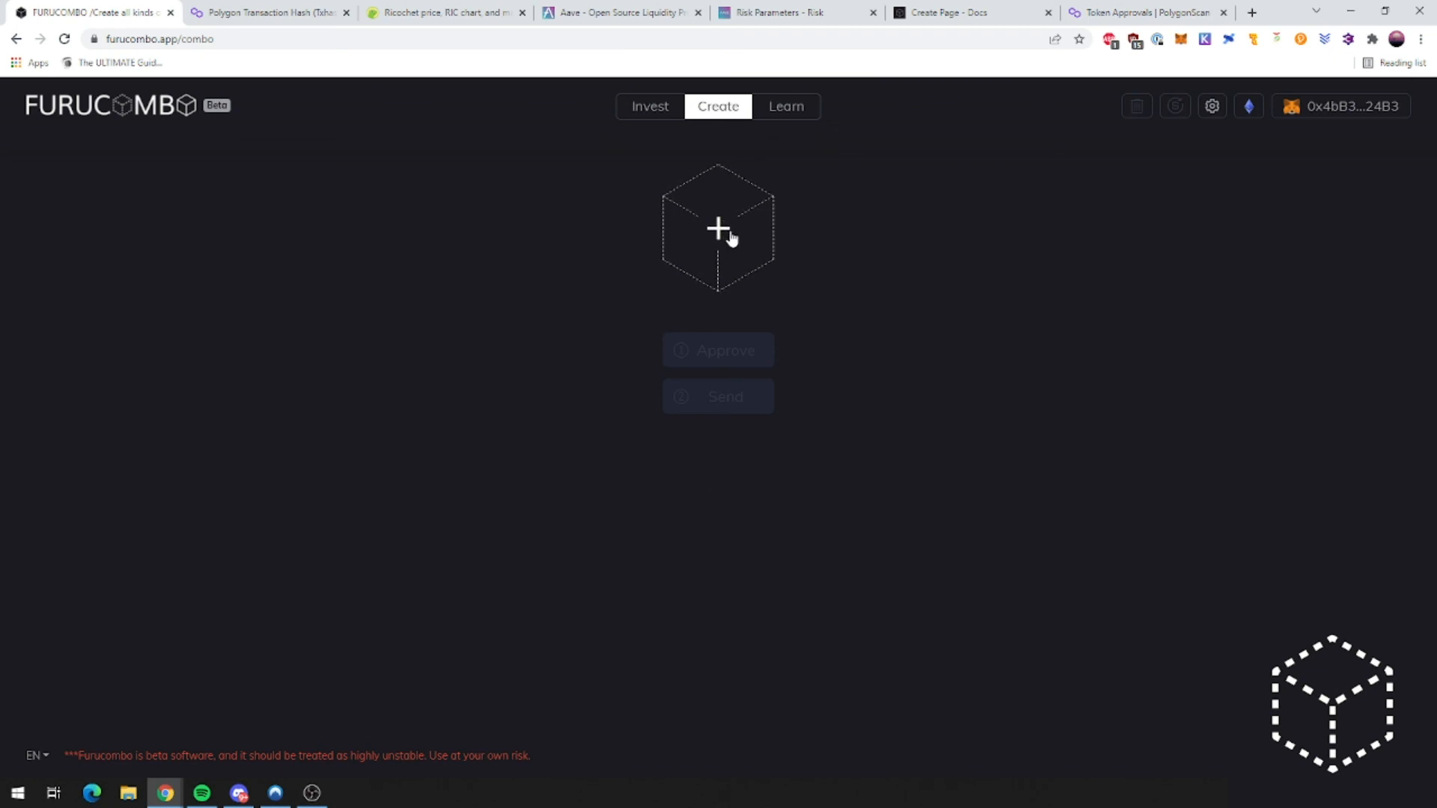
Step: Choose Polygon in Network Switch and approve the switch to Polygon in MetaMask
click(1256, 115)
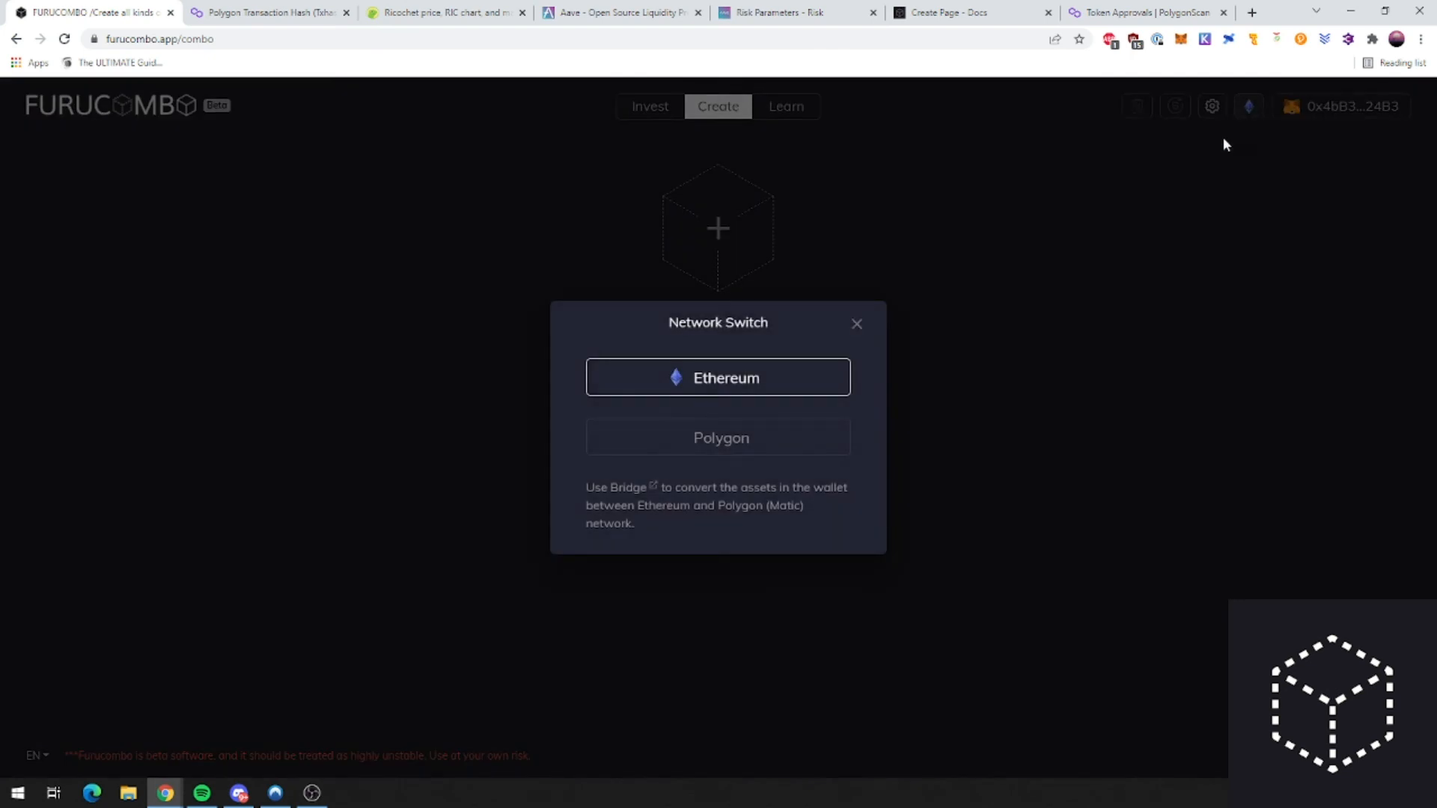
click(771, 449)
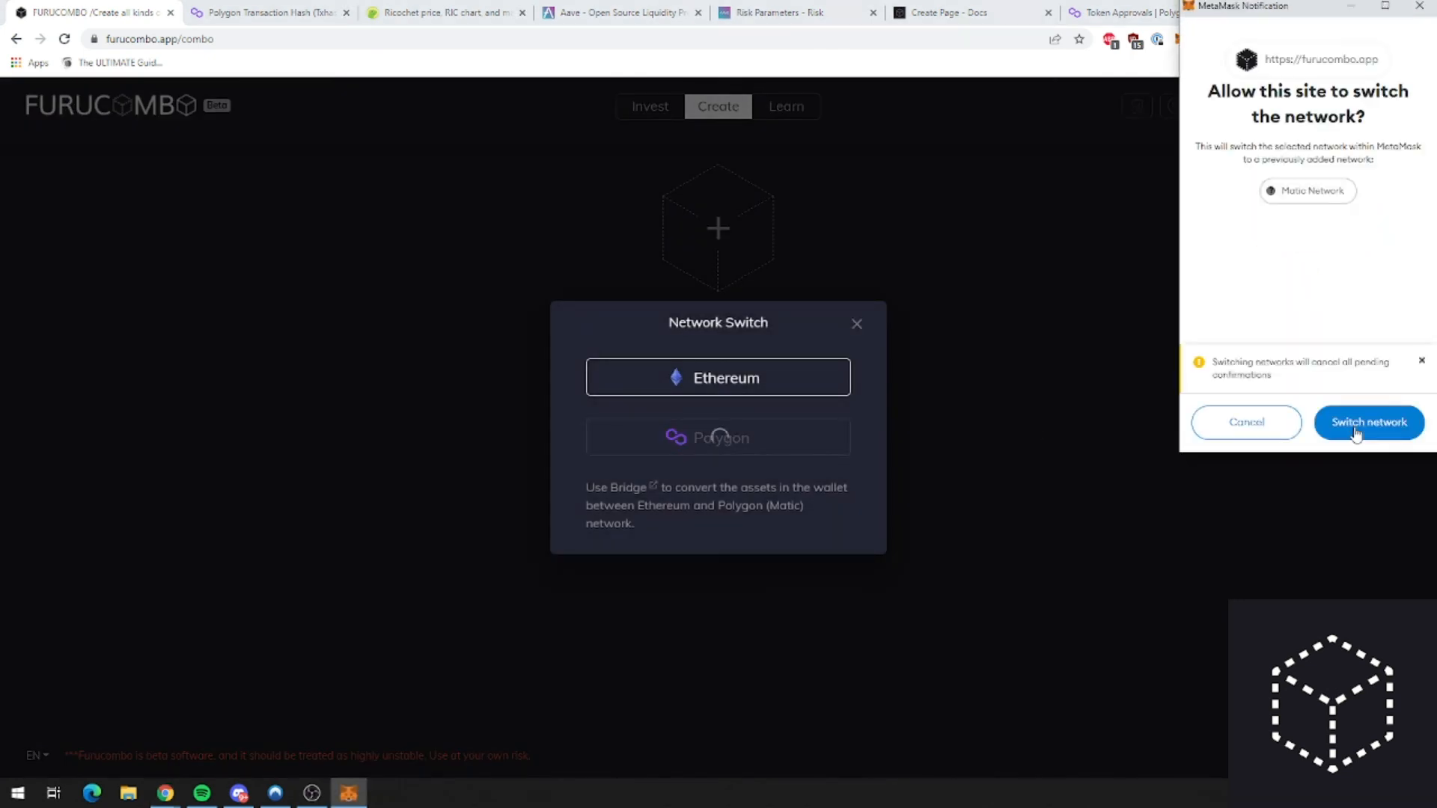
click(1358, 431)
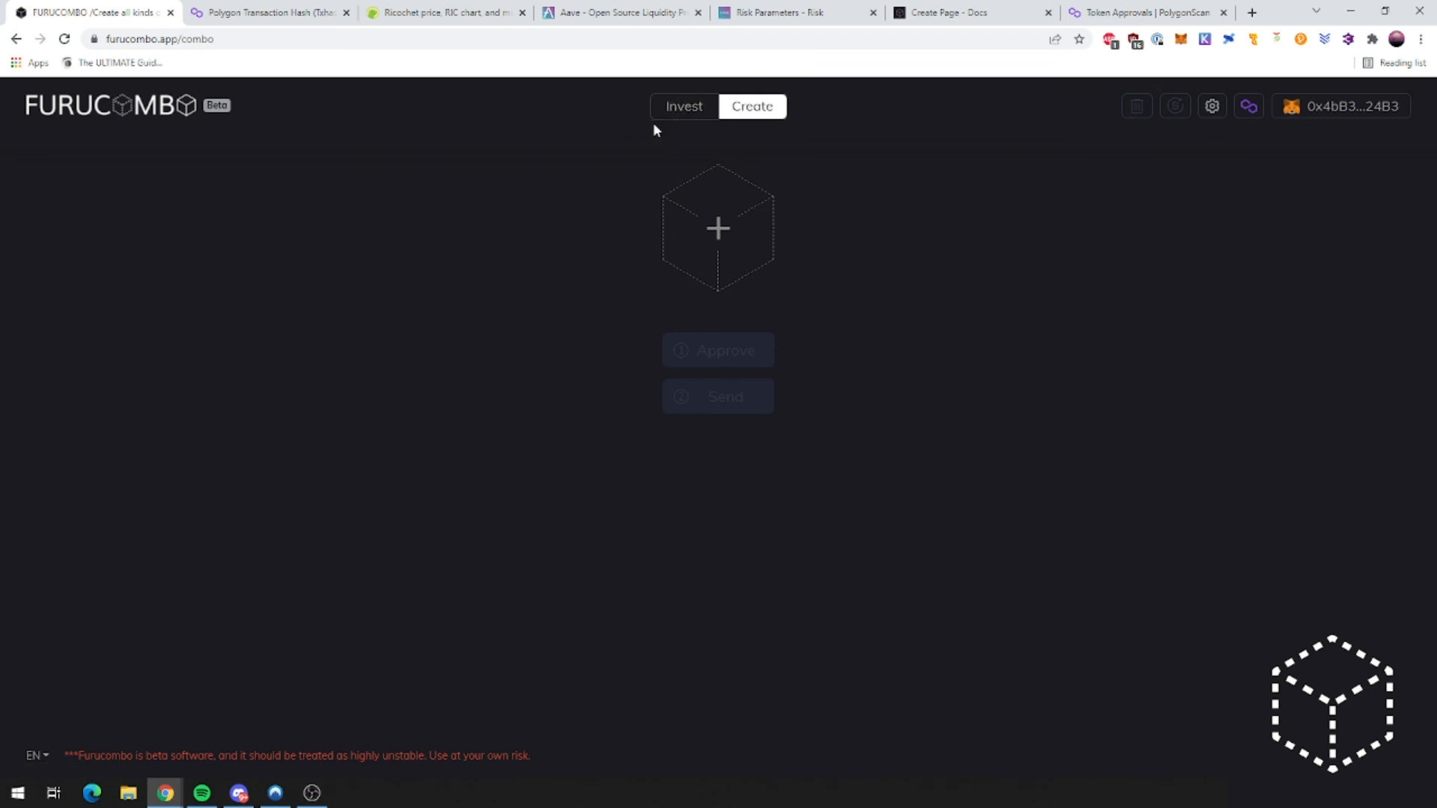
click(718, 228)
scroll(690, 628, down, 2)
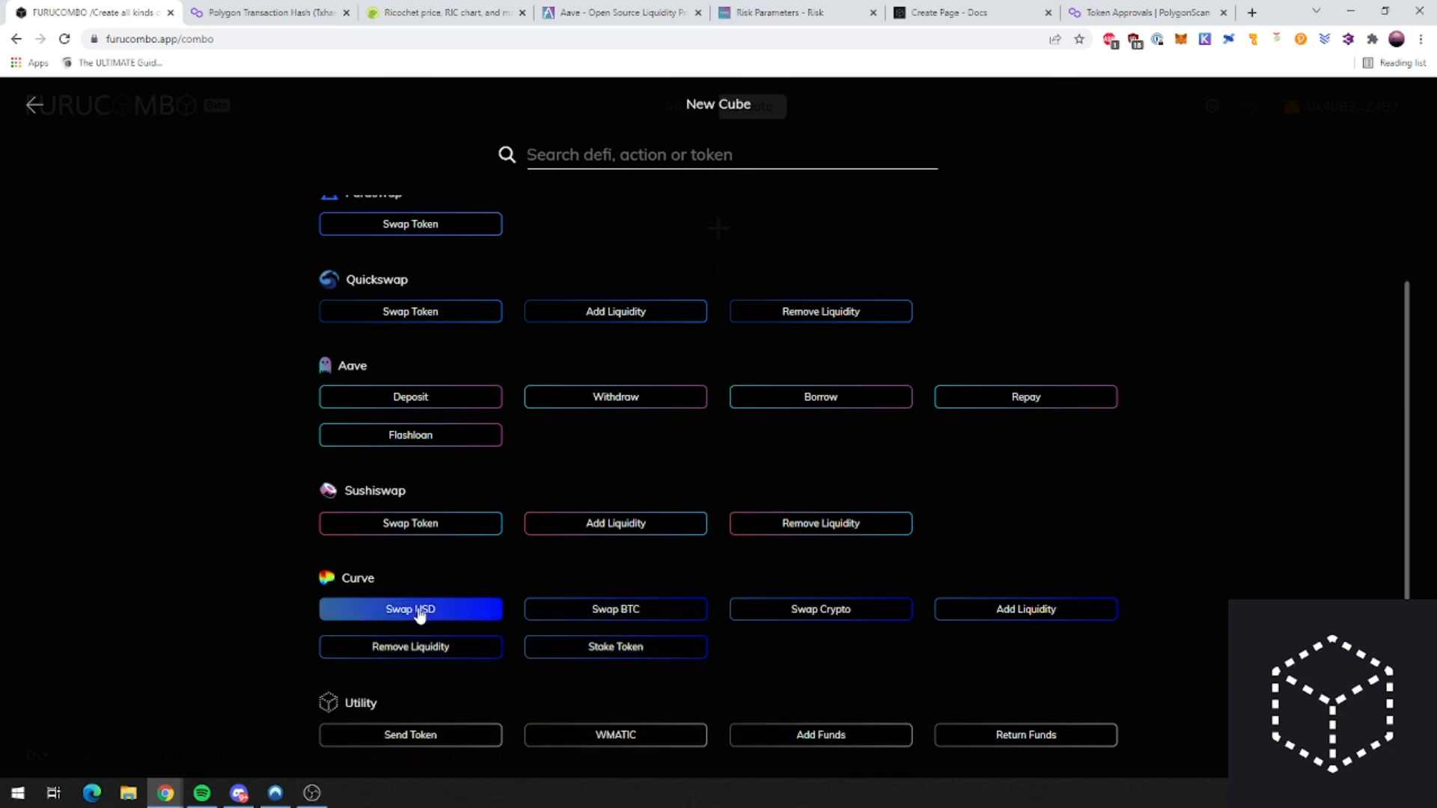
scroll(599, 591, up, 2)
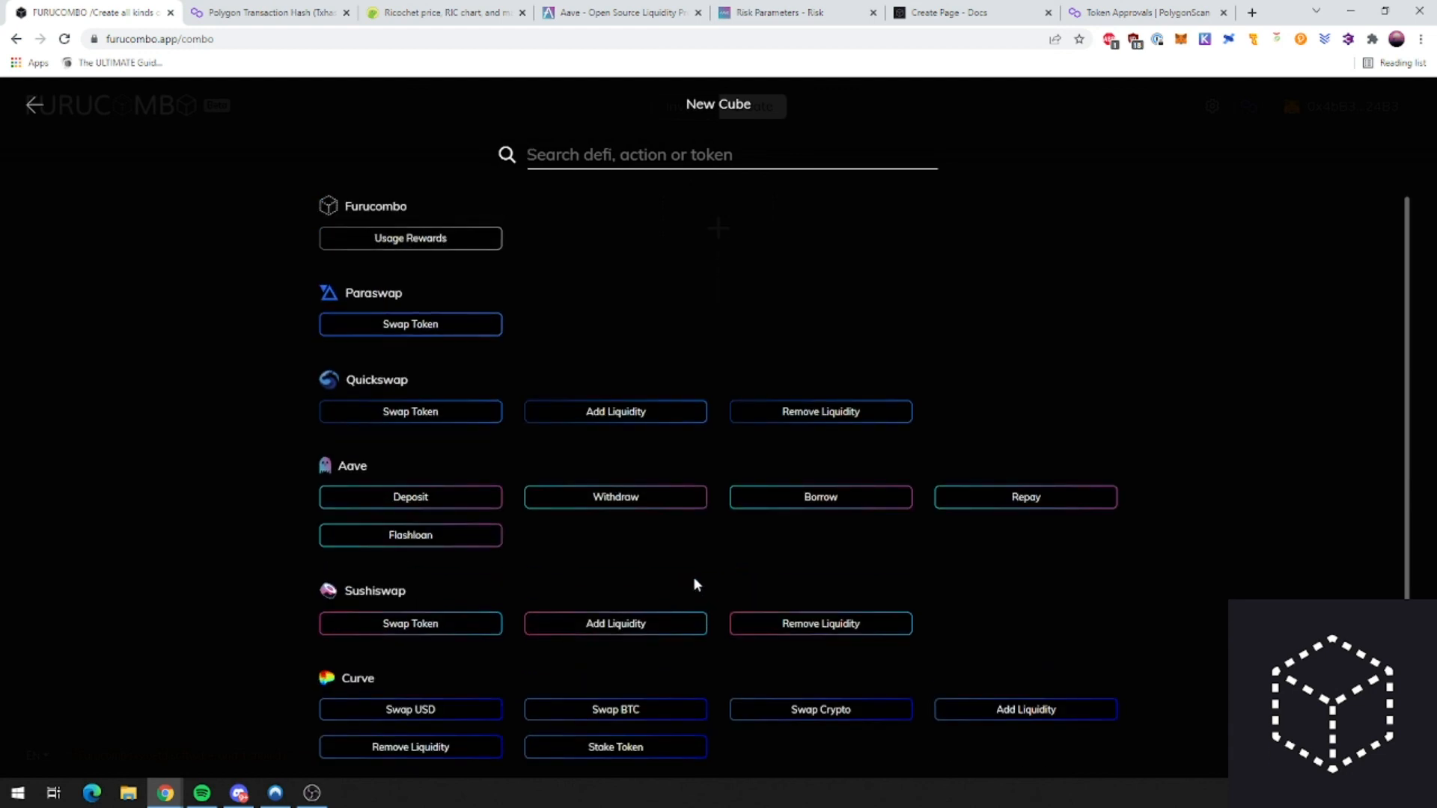
click(34, 106)
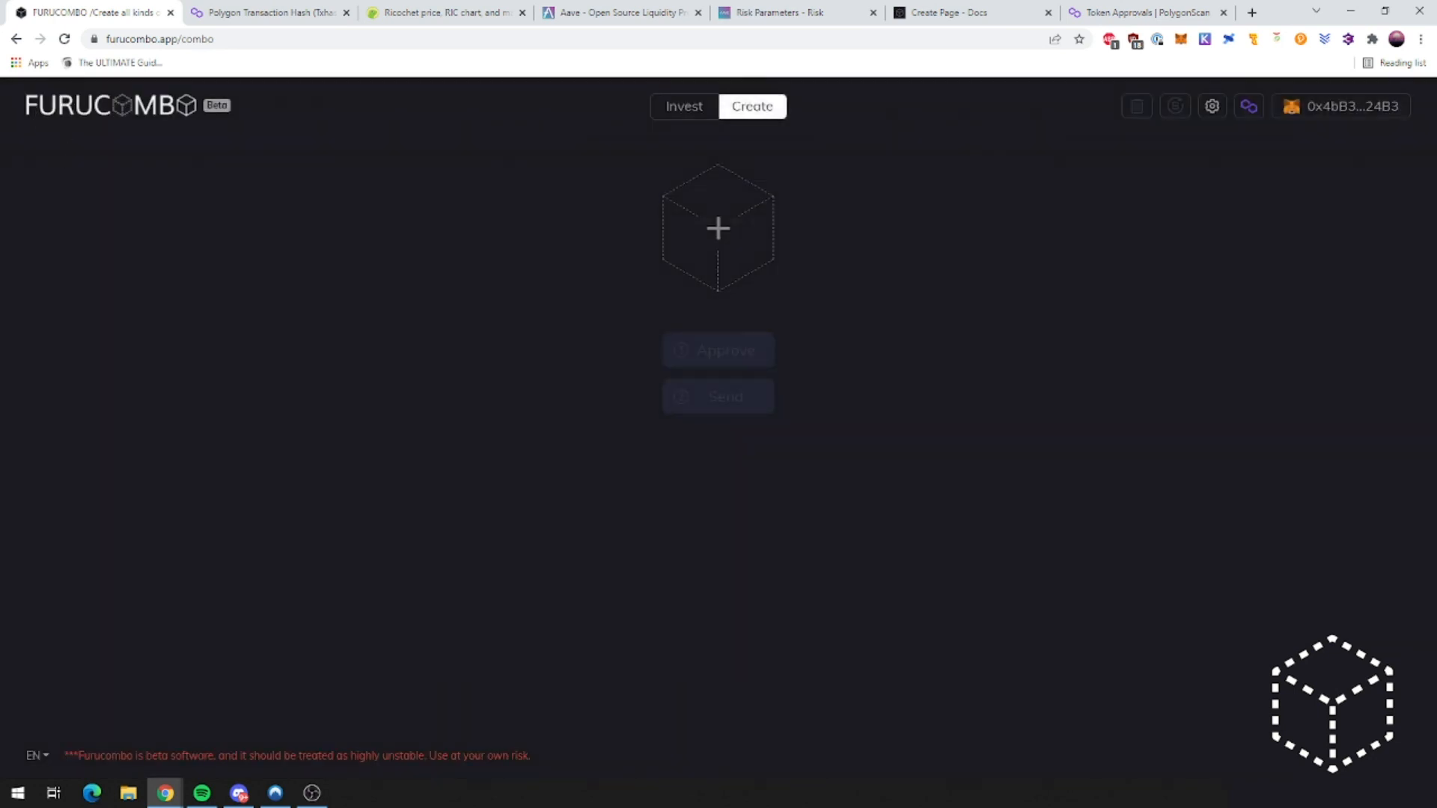